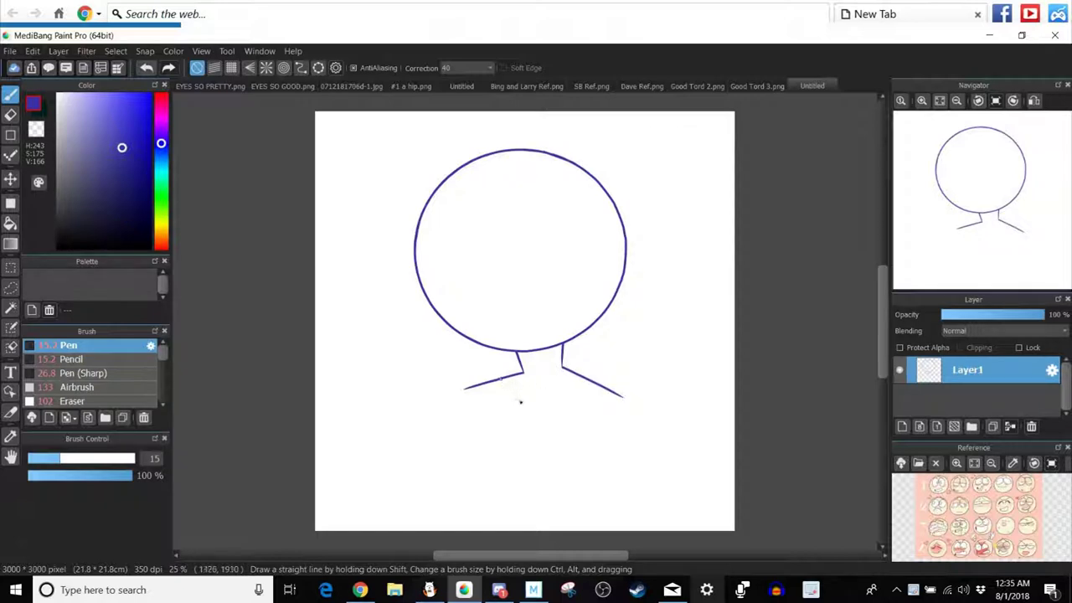
Draw the shirt's curved neckline between the two shoulder lines.
{"action": "left_click_drag", "start_coordinate": [562, 405], "coordinate": [589, 379]}
{"action": "mouse_move", "coordinate": [373, 321]}
{"action": "left_mouse_down"}
{"action": "mouse_move", "coordinate": [392, 316]}
{"action": "mouse_move", "coordinate": [386, 336]}
{"action": "left_mouse_up"}
{"action": "key", "text": "ctrl+z"}
{"action": "key", "text": "ctrl+z"}
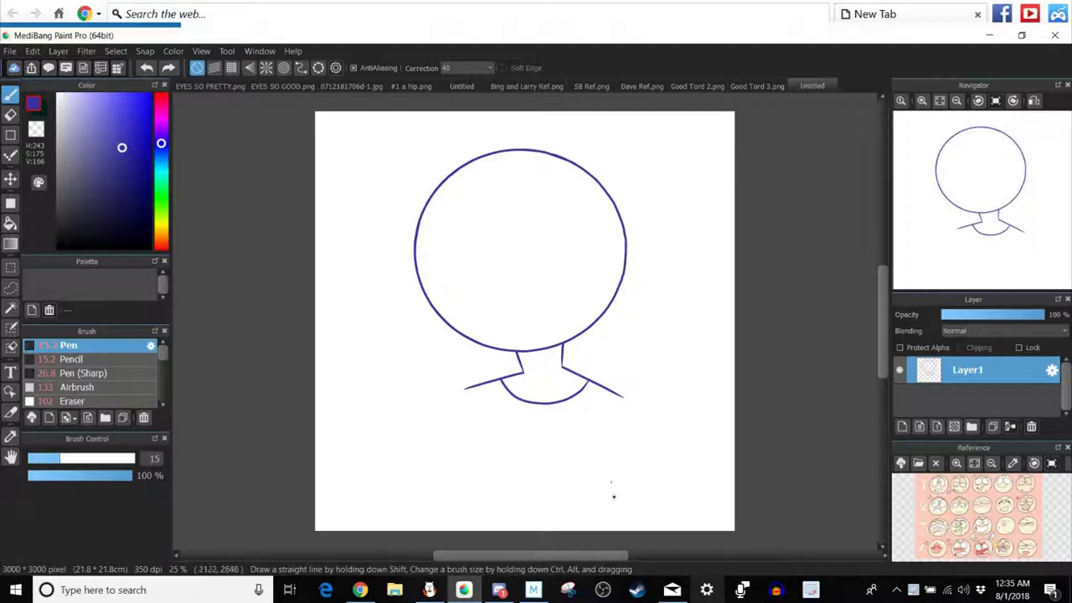
Draw both short sleeves of the shirt with their hems and inner edges, plus the short arm lines below them.
{"action": "mouse_move", "coordinate": [666, 500]}
{"action": "left_mouse_down"}
{"action": "mouse_move", "coordinate": [612, 530]}
{"action": "mouse_move", "coordinate": [591, 518]}
{"action": "left_mouse_up"}
{"action": "left_click_drag", "start_coordinate": [577, 466], "coordinate": [576, 466]}
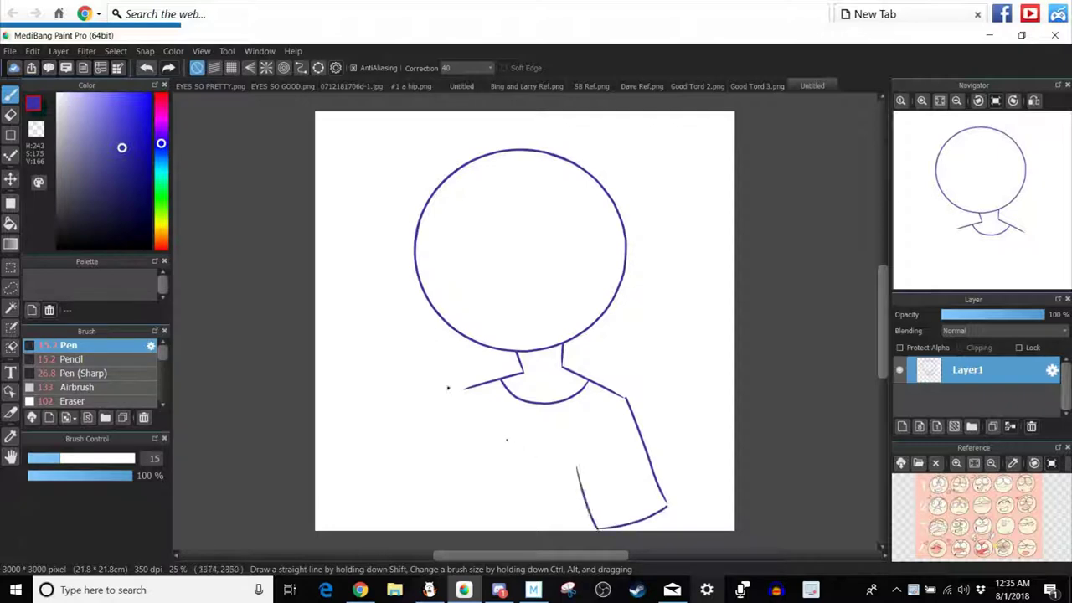
{"action": "key", "text": "ctrl+z"}
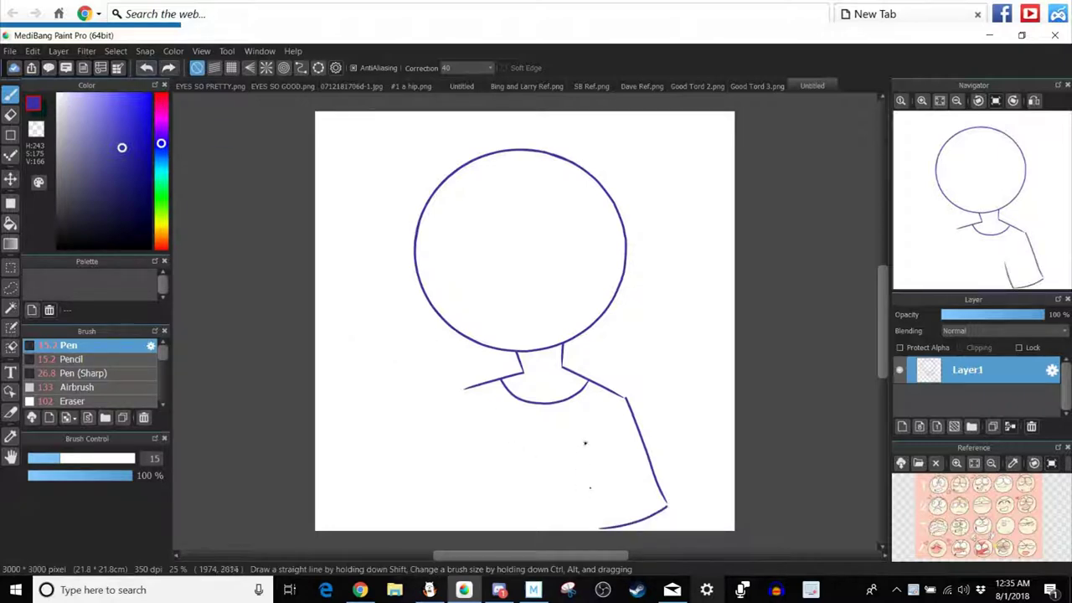
{"action": "left_click_drag", "start_coordinate": [583, 439], "coordinate": [598, 530]}
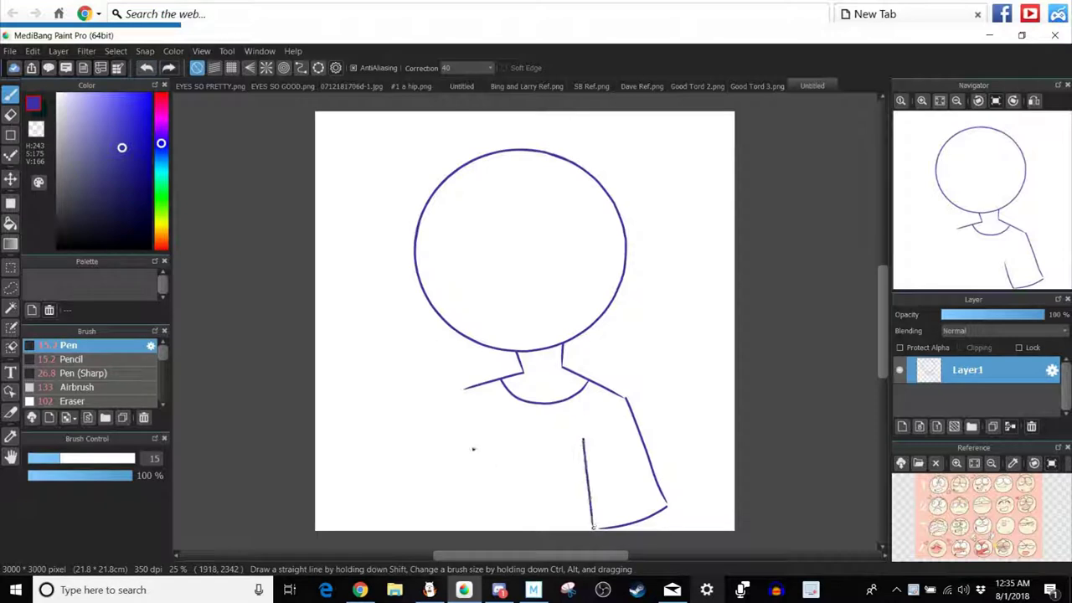
{"action": "left_click_drag", "start_coordinate": [477, 419], "coordinate": [476, 521]}
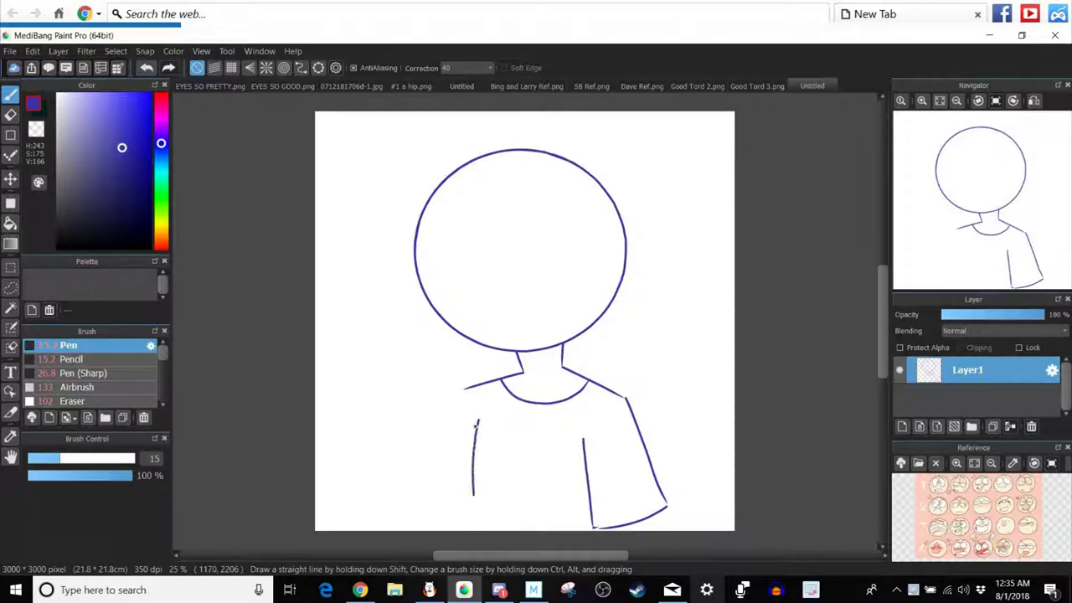
{"action": "mouse_move", "coordinate": [463, 388]}
{"action": "left_mouse_down"}
{"action": "mouse_move", "coordinate": [439, 509]}
{"action": "mouse_move", "coordinate": [476, 521]}
{"action": "left_mouse_up"}
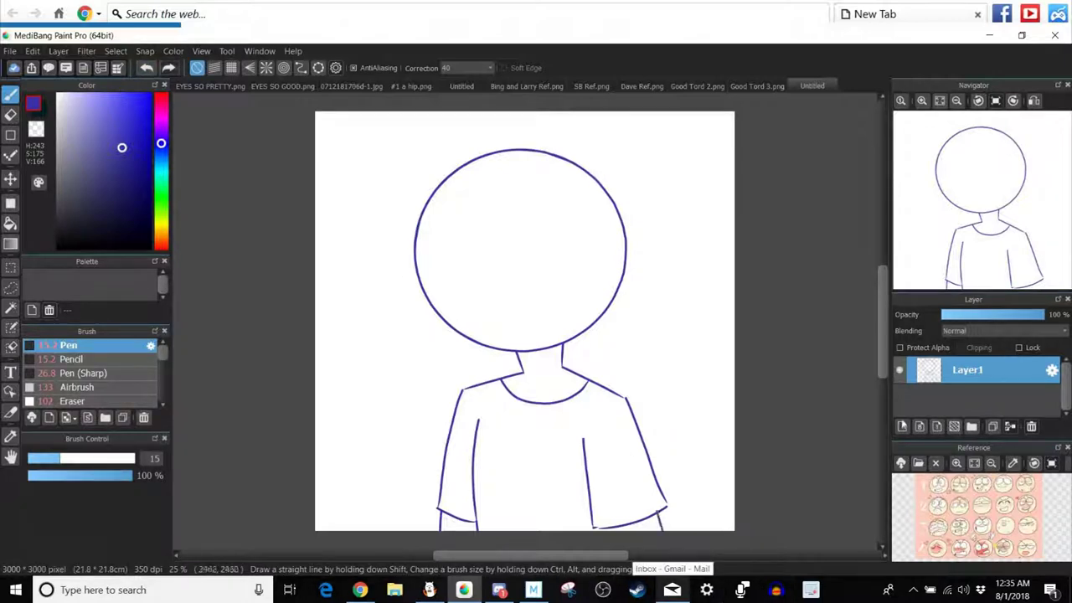
Add a new layer and draw one curved vertical and two curved horizontal face guidelines across the head.
{"action": "left_click", "coordinate": [903, 427]}
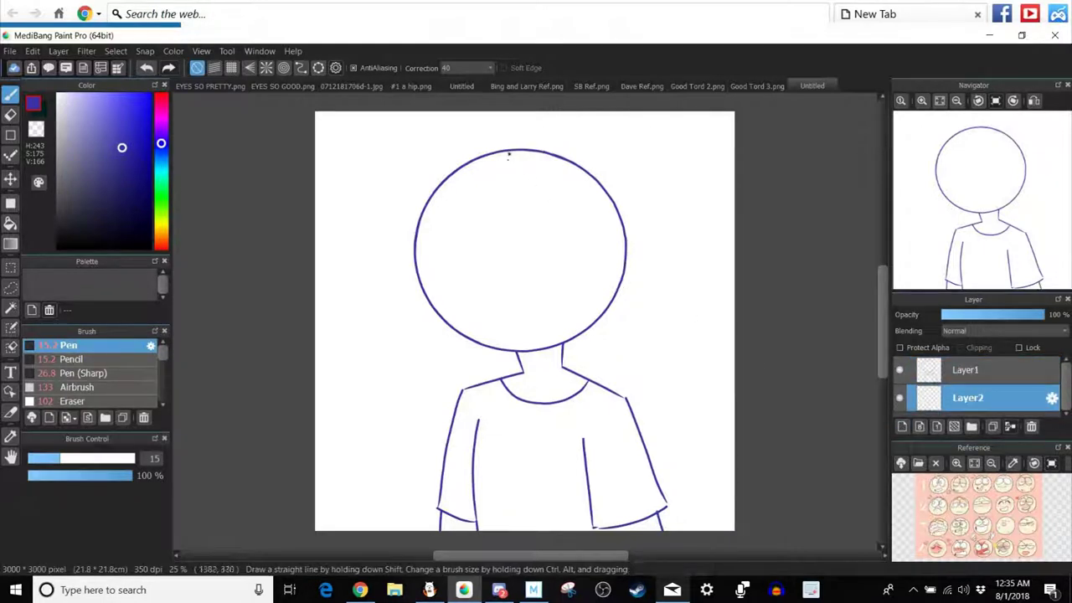
{"action": "mouse_move", "coordinate": [507, 151]}
{"action": "left_mouse_down"}
{"action": "mouse_move", "coordinate": [481, 273]}
{"action": "mouse_move", "coordinate": [490, 334]}
{"action": "mouse_move", "coordinate": [504, 350]}
{"action": "left_mouse_up"}
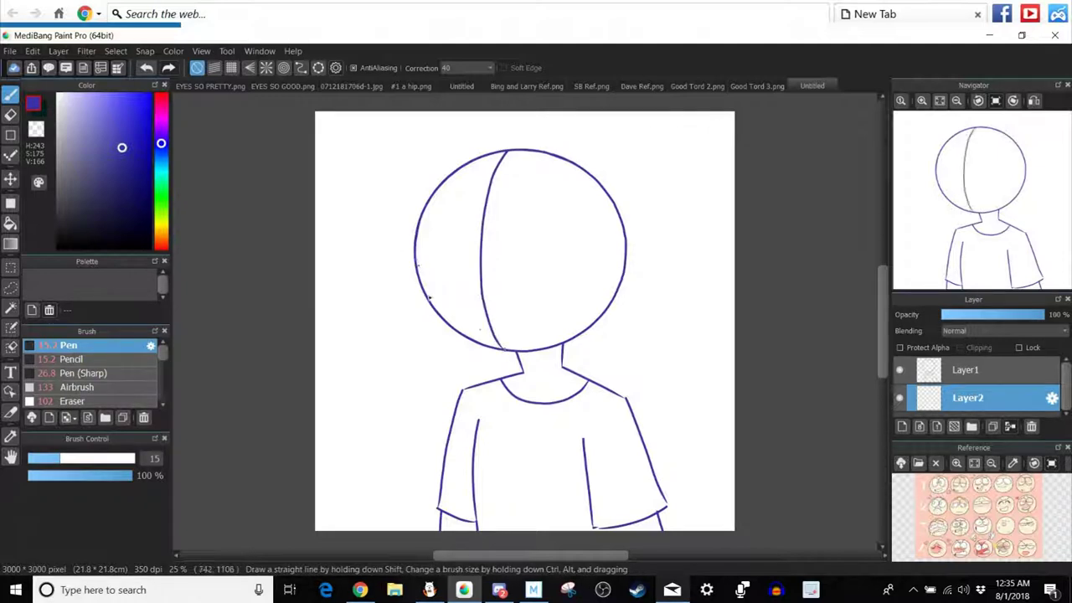
{"action": "left_click_drag", "start_coordinate": [426, 295], "coordinate": [601, 299]}
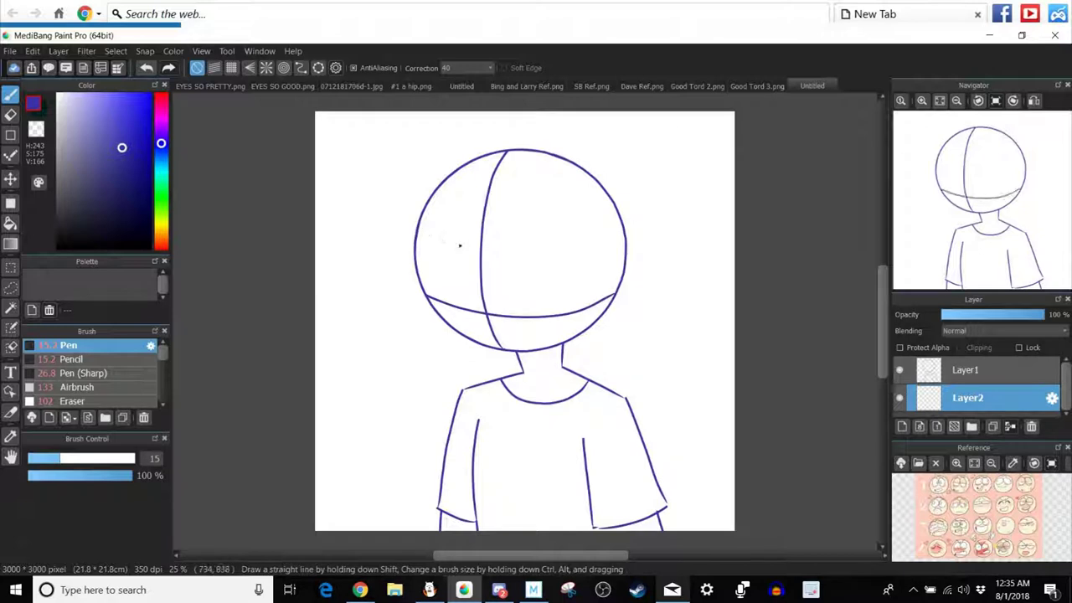
{"action": "left_click_drag", "start_coordinate": [582, 241], "coordinate": [602, 228]}
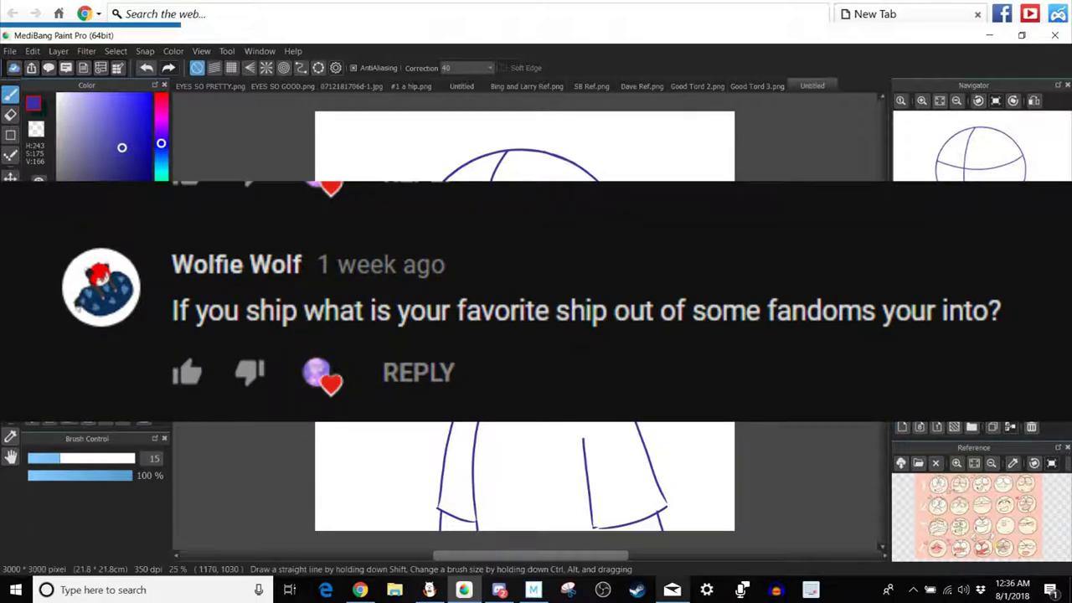
Pick a darker blue and draw the large oval eye beside the vertical guideline on its own layer.
{"action": "left_click", "coordinate": [130, 169]}
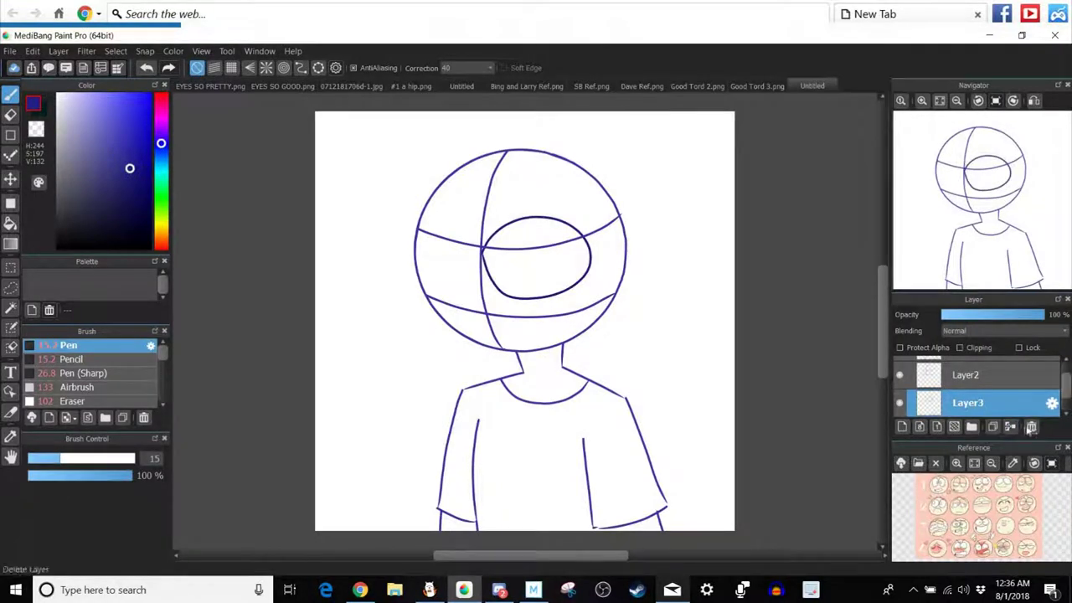
{"action": "left_click", "coordinate": [1032, 427]}
{"action": "left_click", "coordinate": [972, 405]}
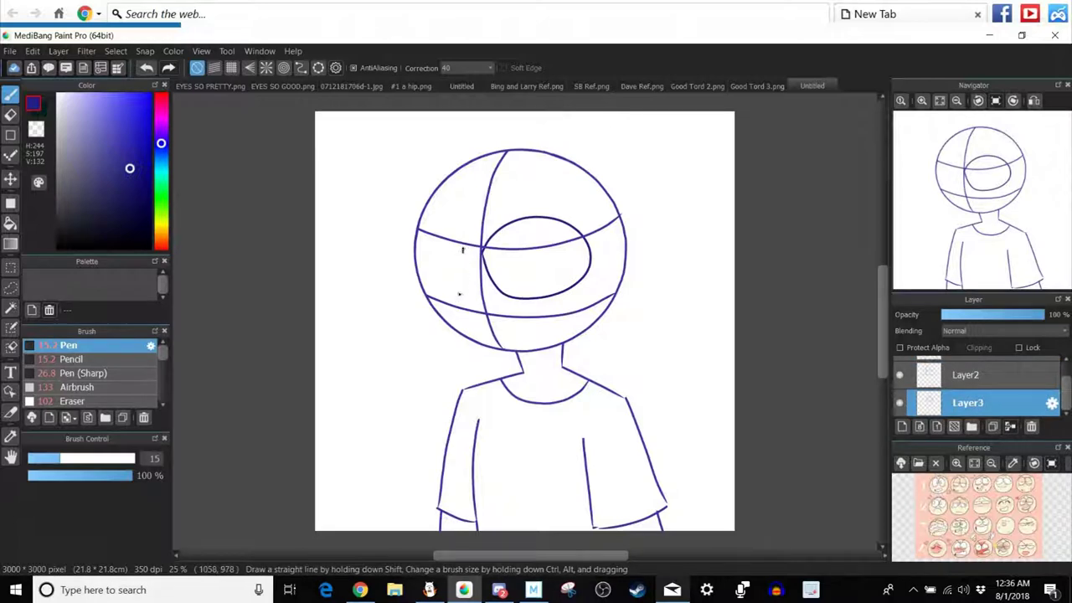
Try to draw the second, narrower eye freehand left of the vertical guideline and undo the attempts.
{"action": "mouse_move", "coordinate": [461, 279]}
{"action": "left_mouse_down"}
{"action": "mouse_move", "coordinate": [444, 293]}
{"action": "mouse_move", "coordinate": [418, 270]}
{"action": "mouse_move", "coordinate": [427, 243]}
{"action": "mouse_move", "coordinate": [469, 250]}
{"action": "left_mouse_up"}
{"action": "left_click", "coordinate": [144, 70]}
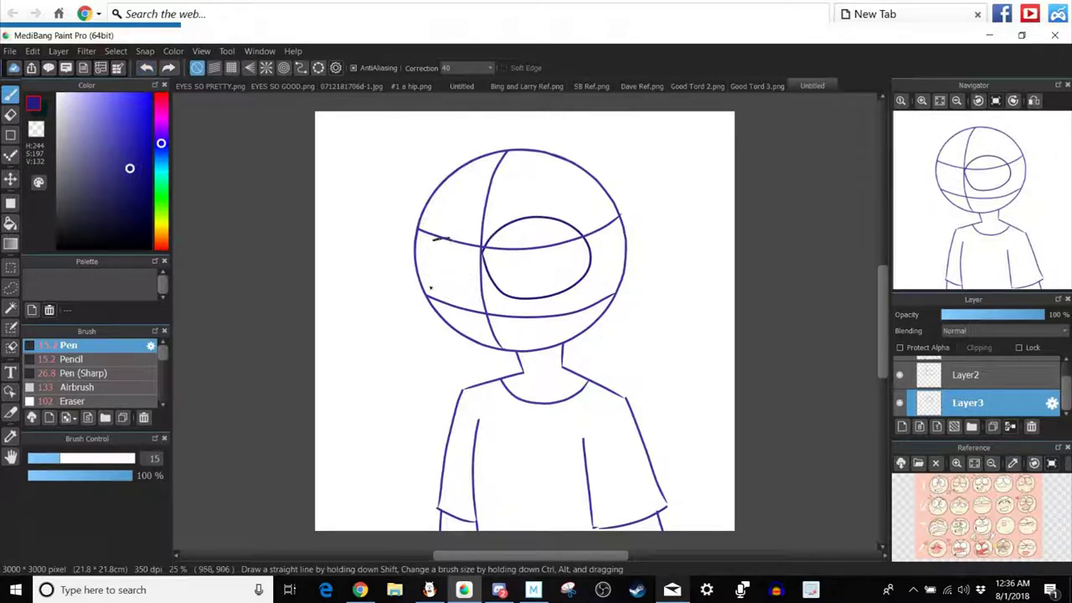
{"action": "mouse_move", "coordinate": [473, 257]}
{"action": "left_mouse_down"}
{"action": "mouse_move", "coordinate": [465, 239]}
{"action": "mouse_move", "coordinate": [445, 239]}
{"action": "left_mouse_up"}
{"action": "left_click", "coordinate": [146, 68]}
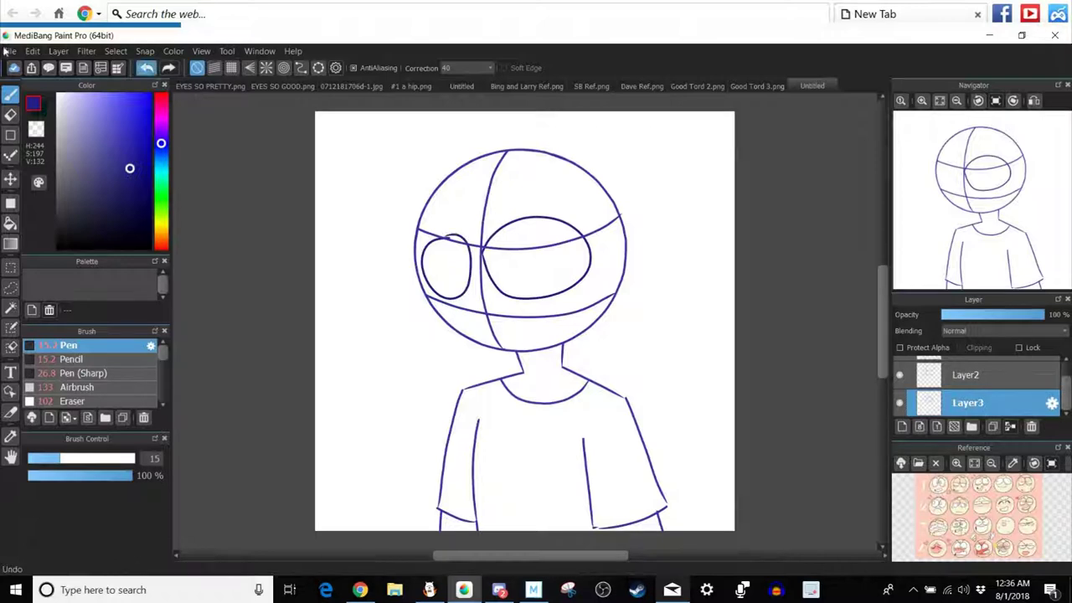
Flip the canvas horizontally to copy the eye mirrored, undo the flip, and paste the mirrored eye as a new layer.
{"action": "left_click", "coordinate": [33, 52]}
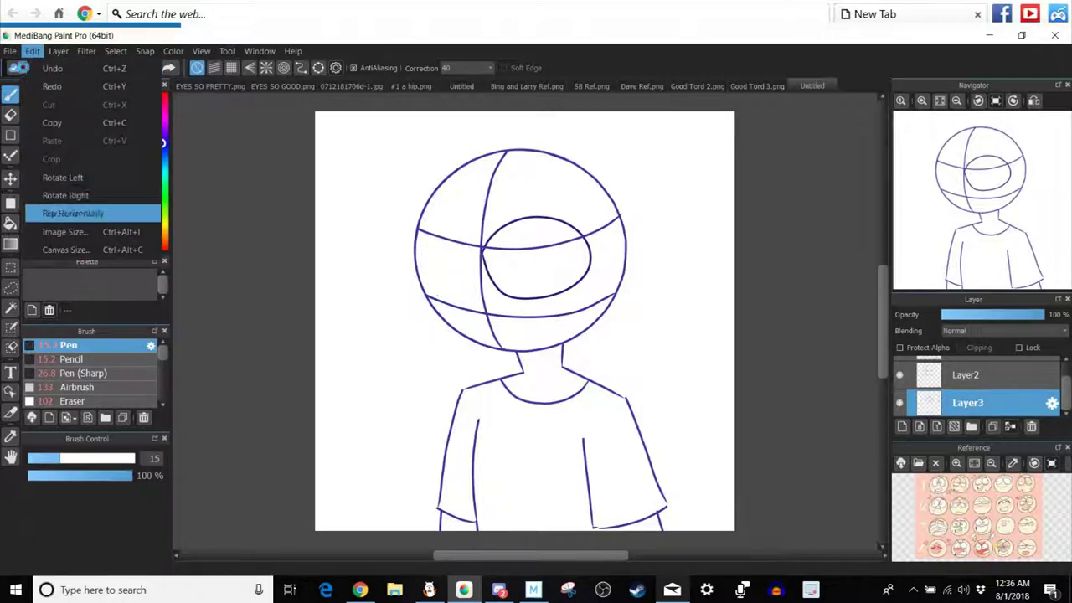
{"action": "left_click", "coordinate": [32, 52]}
{"action": "left_click", "coordinate": [32, 53]}
{"action": "left_click", "coordinate": [149, 64]}
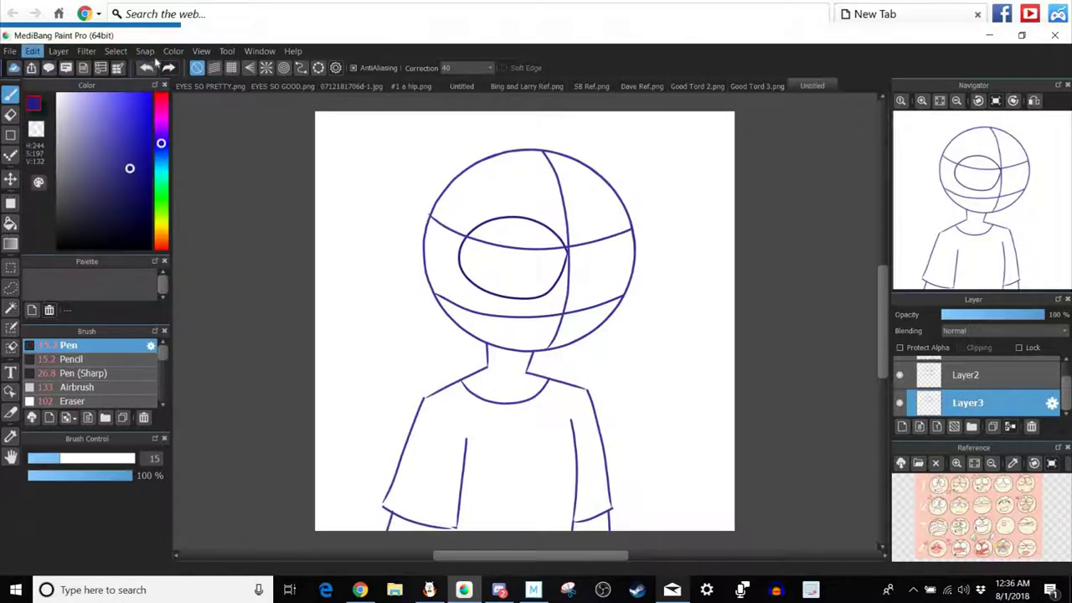
{"action": "left_click", "coordinate": [33, 52]}
{"action": "left_click", "coordinate": [61, 142]}
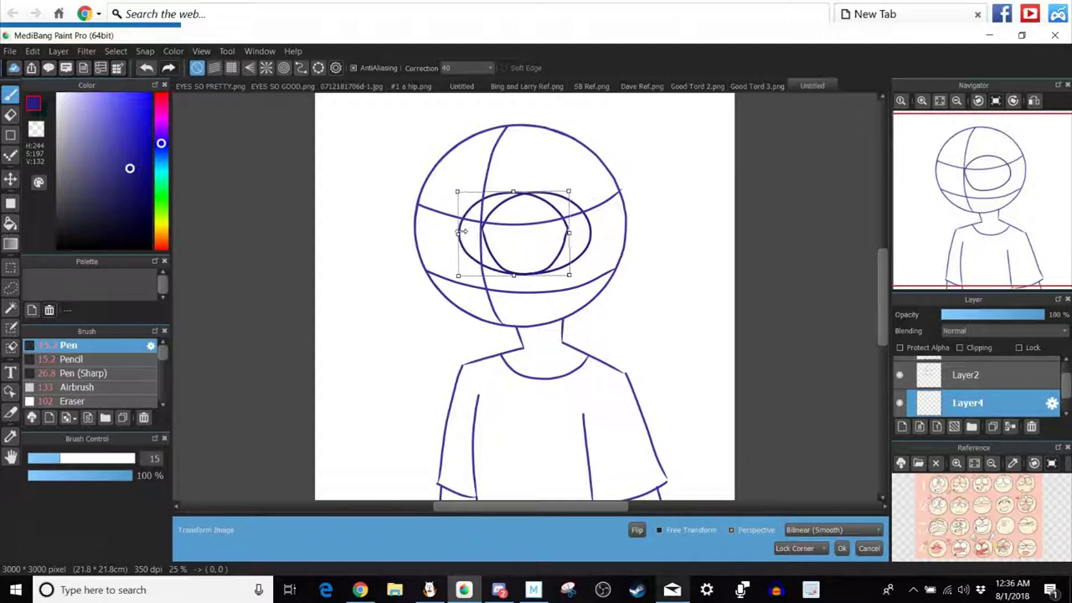
Move the mirrored eye to the left of the vertical guideline and narrow it to fit within the head outline.
{"action": "left_click_drag", "start_coordinate": [471, 236], "coordinate": [411, 235]}
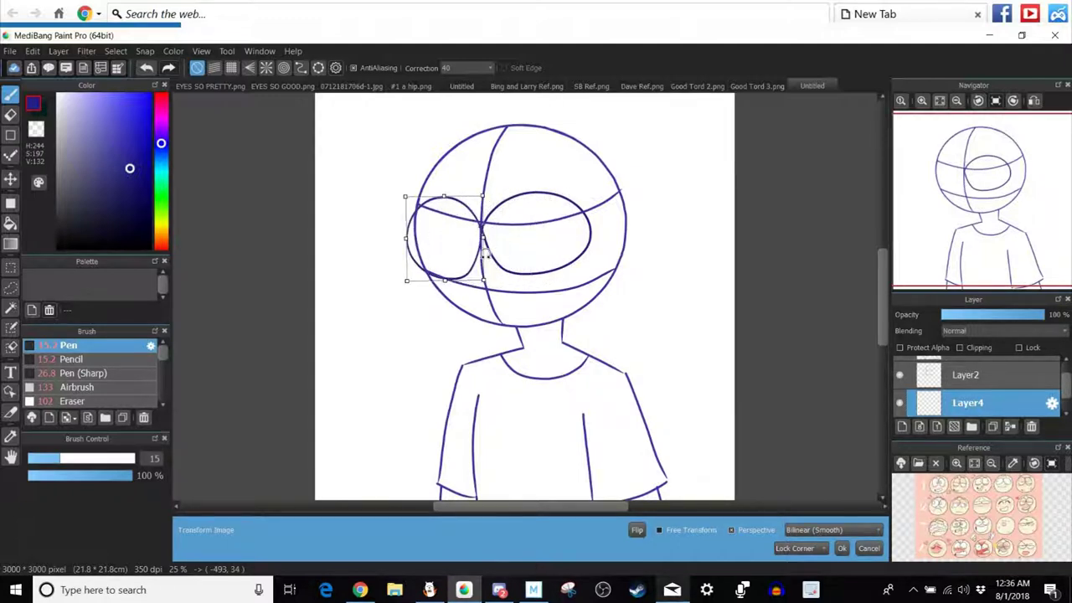
{"action": "left_click_drag", "start_coordinate": [480, 240], "coordinate": [445, 238]}
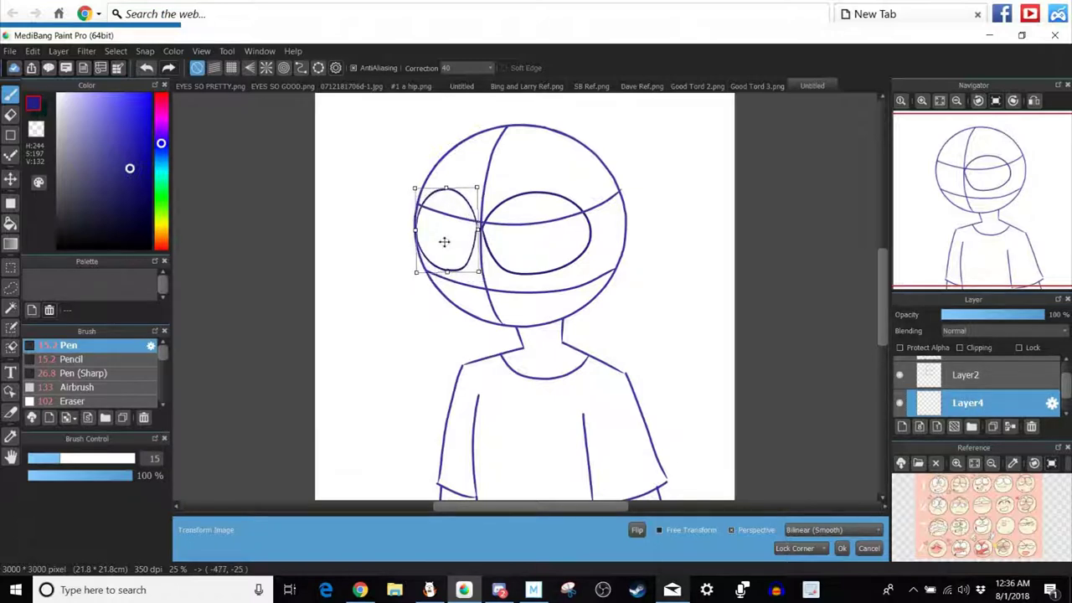
{"action": "left_click", "coordinate": [843, 548]}
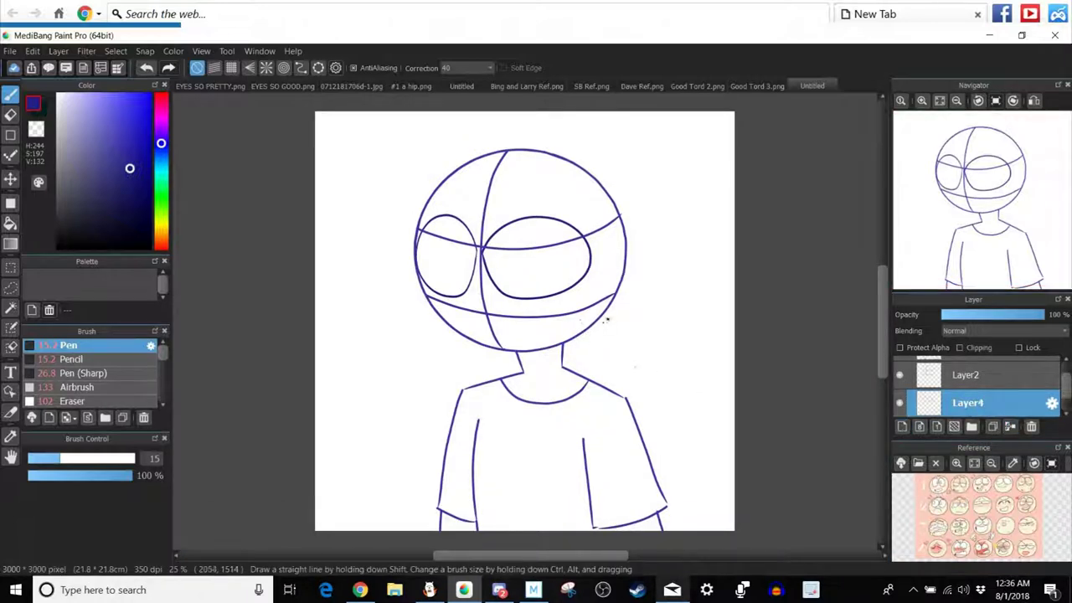
Draw a large rounded ear on the right side of the head, redoing the first attempt slightly smaller.
{"action": "mouse_move", "coordinate": [606, 317]}
{"action": "left_mouse_down"}
{"action": "mouse_move", "coordinate": [638, 329]}
{"action": "mouse_move", "coordinate": [674, 295]}
{"action": "mouse_move", "coordinate": [668, 256]}
{"action": "mouse_move", "coordinate": [635, 246]}
{"action": "left_mouse_up"}
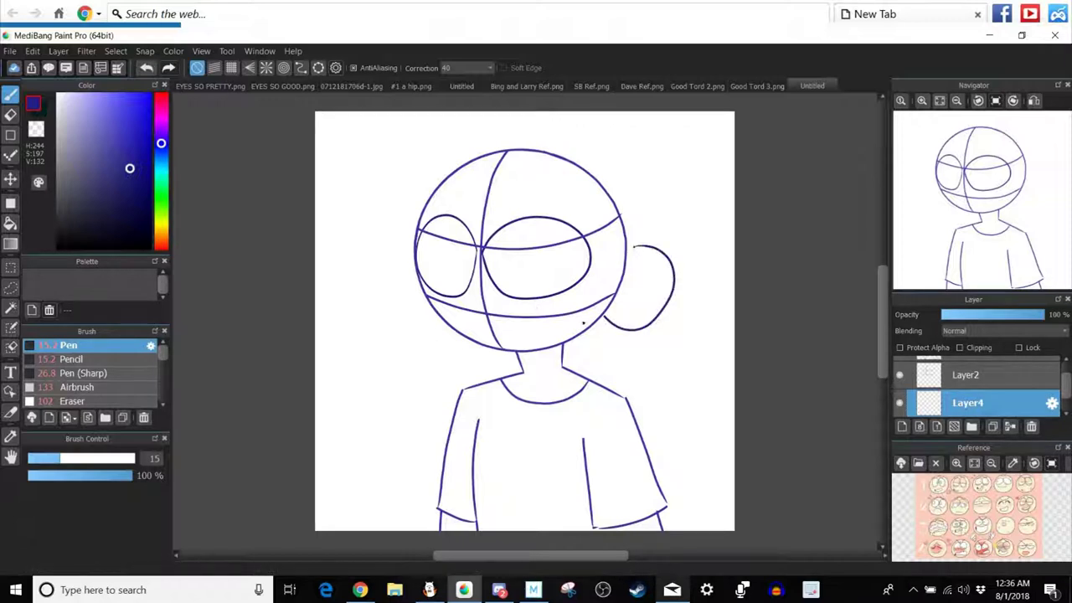
{"action": "key", "text": "ctrl+z"}
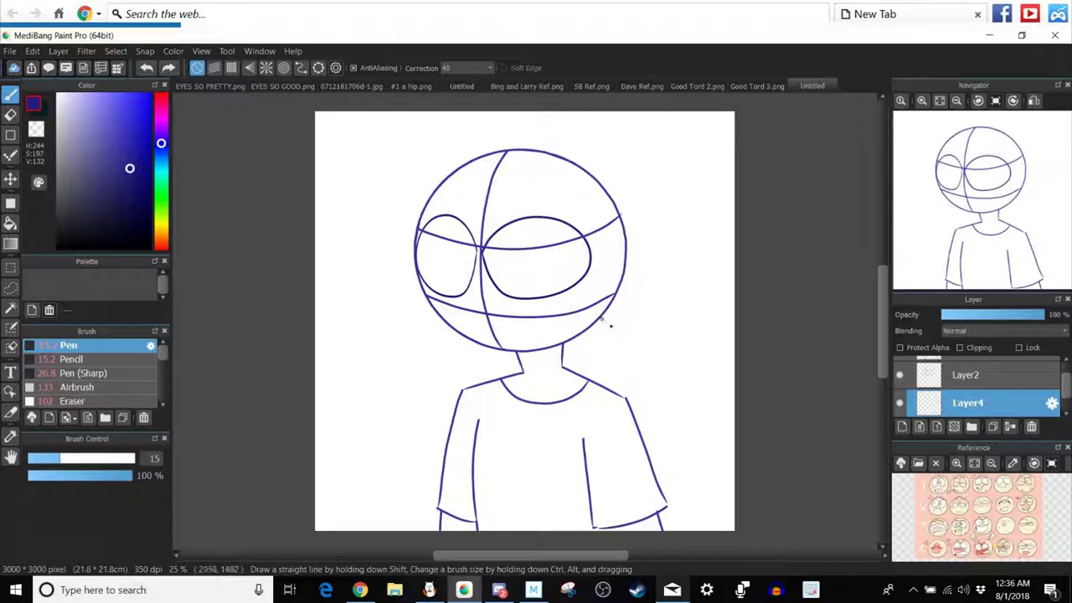
{"action": "mouse_move", "coordinate": [656, 310]}
{"action": "left_mouse_down"}
{"action": "mouse_move", "coordinate": [665, 283]}
{"action": "mouse_move", "coordinate": [653, 248]}
{"action": "mouse_move", "coordinate": [626, 260]}
{"action": "left_mouse_up"}
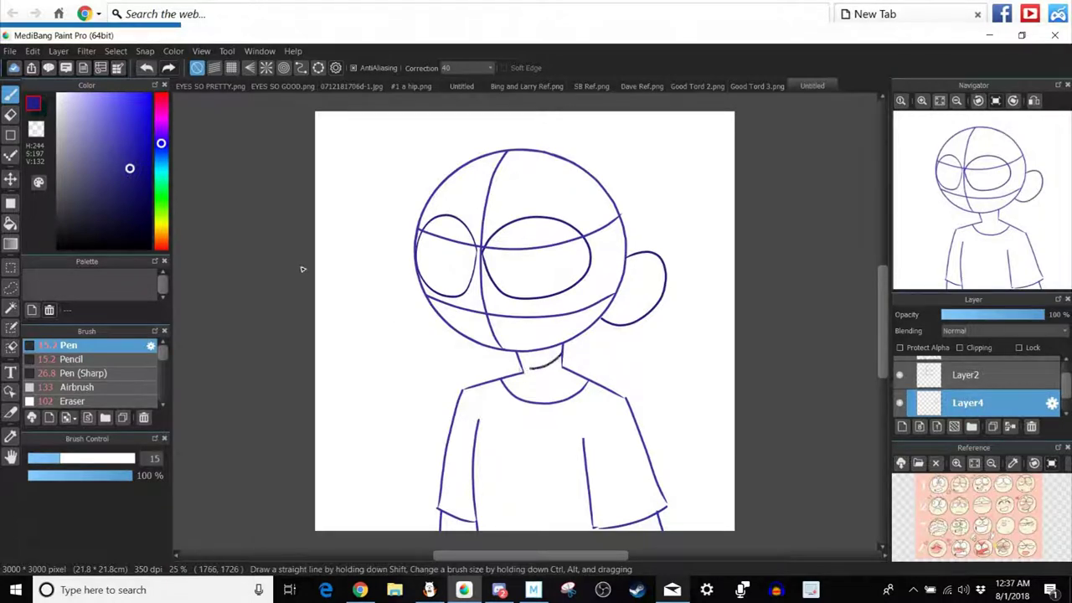
Fill the neck shadow beneath the chin with dark blue and add the inner lines of the large ear.
{"action": "left_click", "coordinate": [10, 223]}
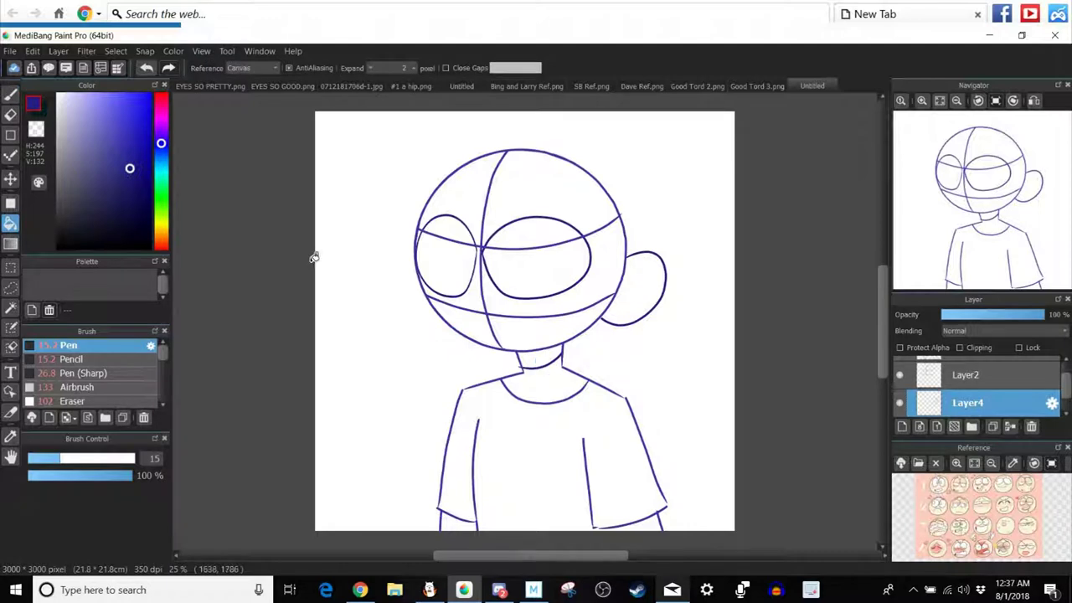
{"action": "left_click", "coordinate": [540, 358]}
{"action": "key", "text": "b"}
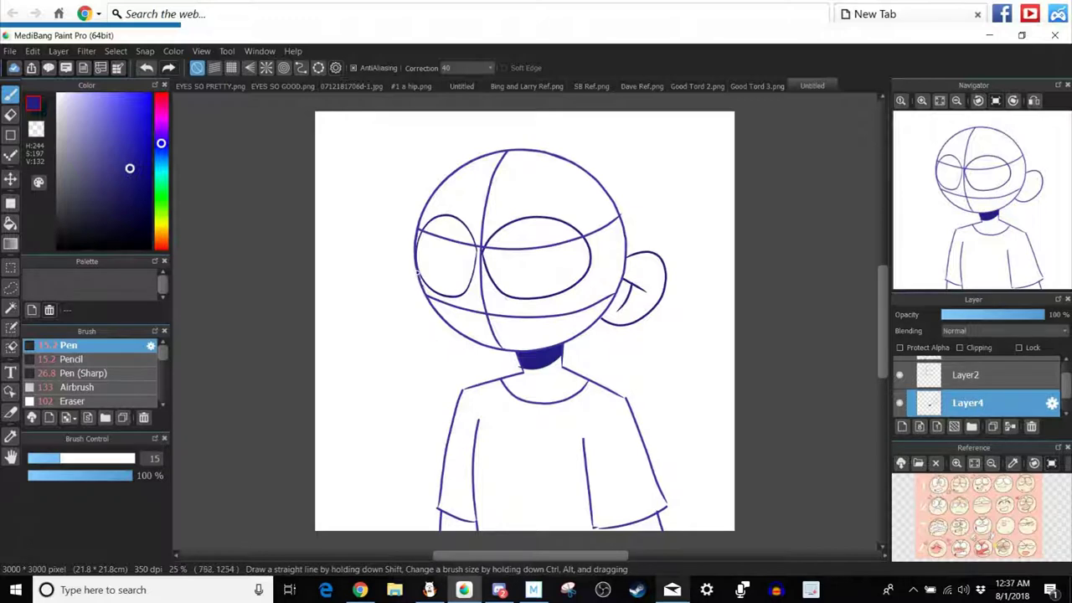
Draw the smaller left ear with its inner fold and merge the layer down into the large eye's layer.
{"action": "mouse_move", "coordinate": [429, 323]}
{"action": "left_mouse_down"}
{"action": "mouse_move", "coordinate": [444, 330]}
{"action": "mouse_move", "coordinate": [446, 298]}
{"action": "left_mouse_up"}
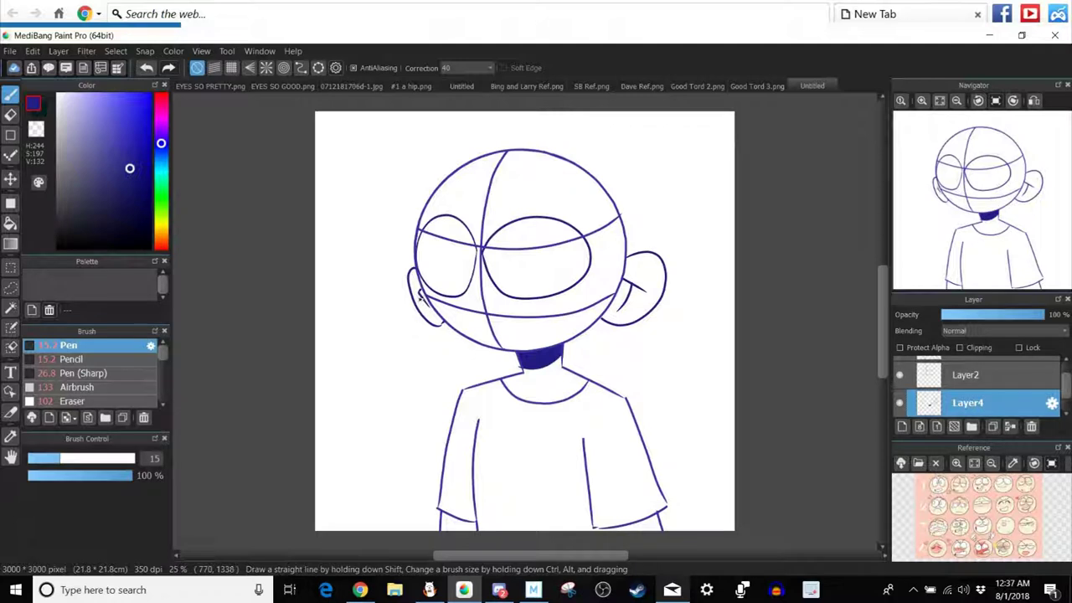
{"action": "left_click", "coordinate": [1011, 427]}
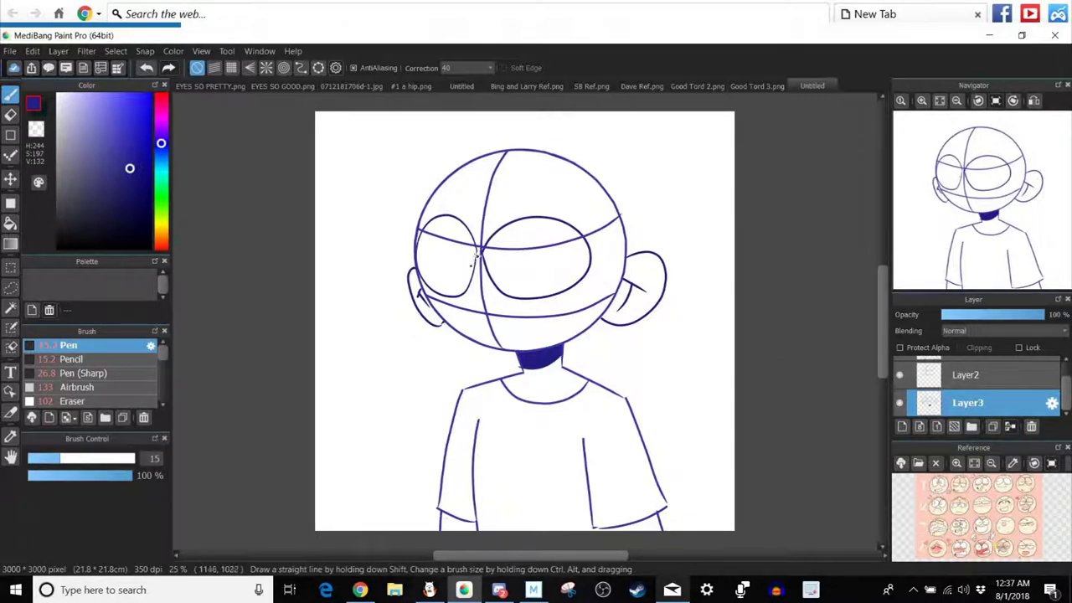
Draw a small oval pupil in each eye and add a short nose mark on a new layer.
{"action": "left_click_drag", "start_coordinate": [462, 255], "coordinate": [461, 268]}
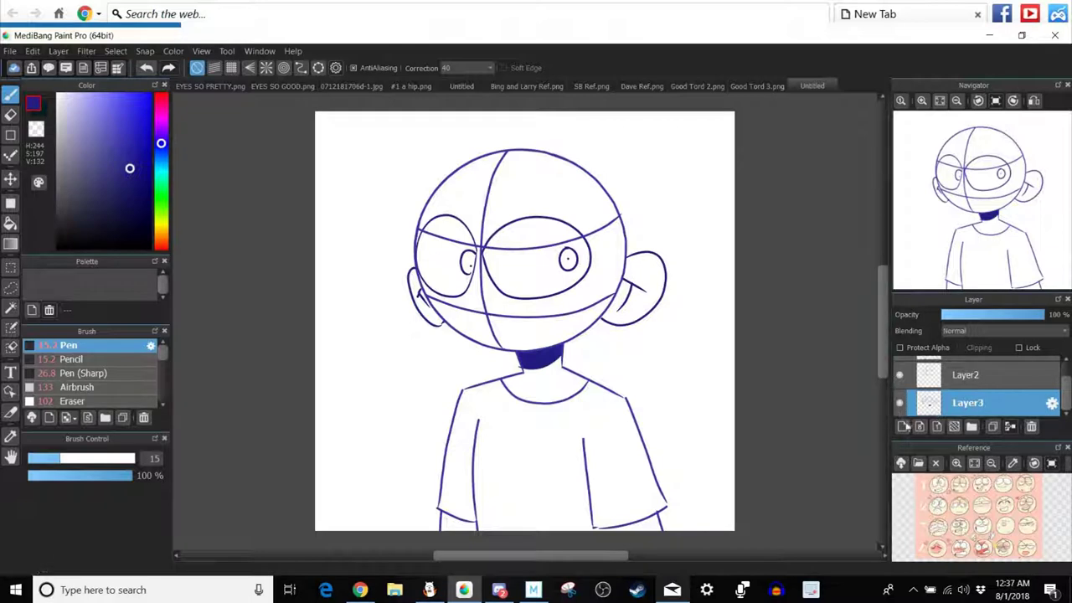
{"action": "left_click", "coordinate": [903, 427]}
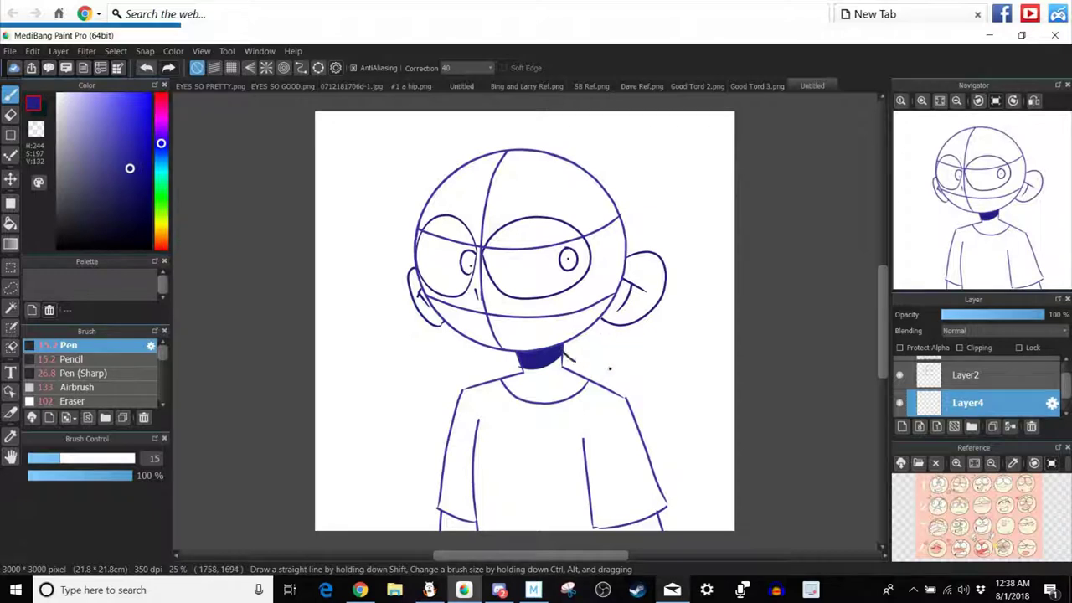
Sketch the first hair tuft beside the neck under the large ear, undoing the outer strands and keeping dark blue.
{"action": "mouse_move", "coordinate": [583, 343]}
{"action": "left_mouse_down"}
{"action": "mouse_move", "coordinate": [604, 361]}
{"action": "mouse_move", "coordinate": [632, 361]}
{"action": "mouse_move", "coordinate": [663, 341]}
{"action": "mouse_move", "coordinate": [671, 315]}
{"action": "left_mouse_up"}
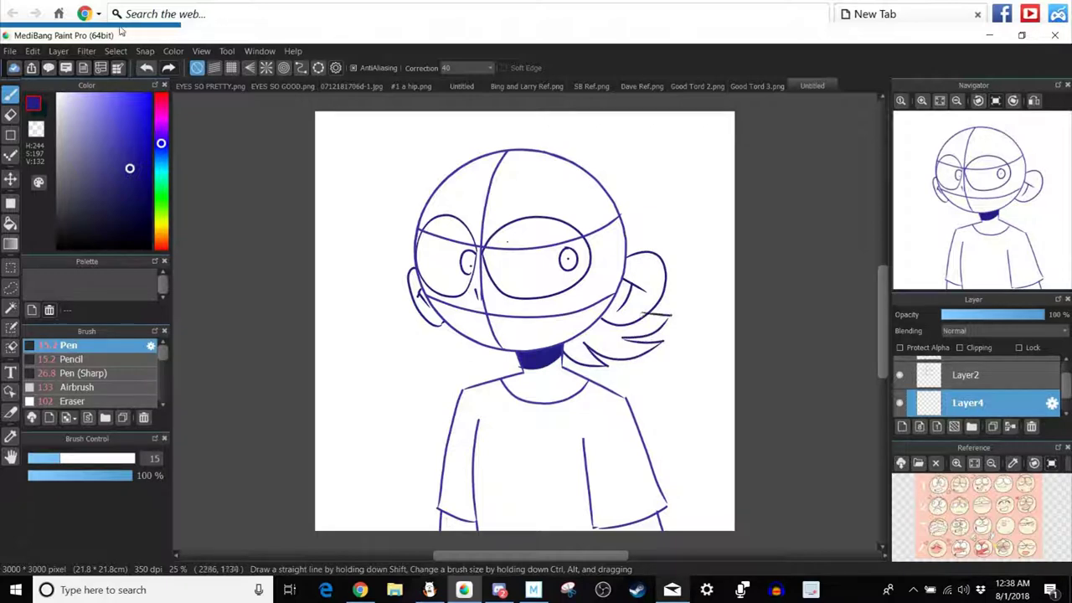
{"action": "left_click", "coordinate": [100, 122]}
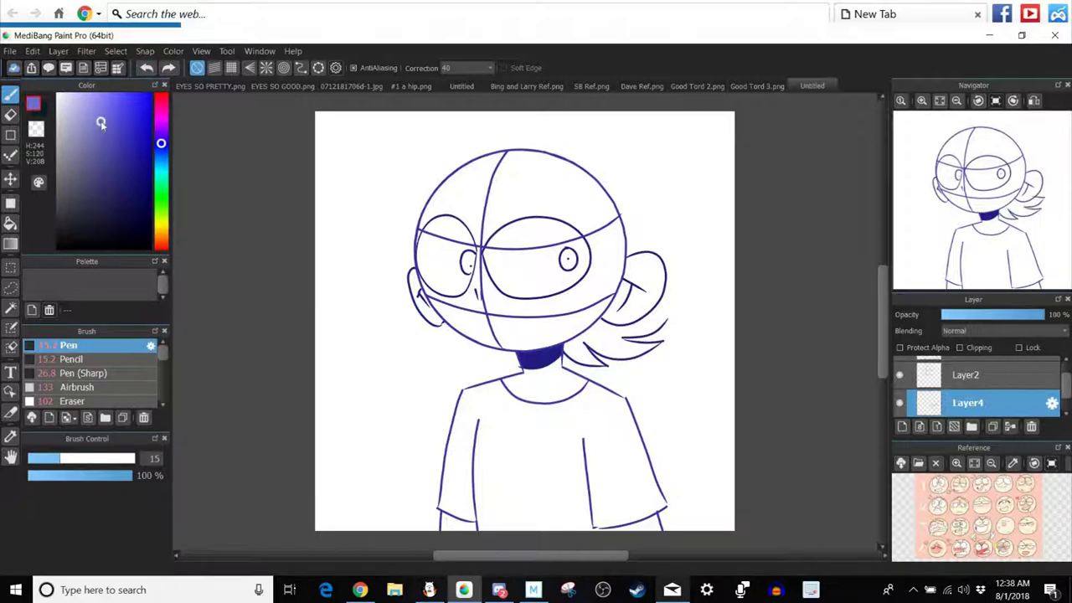
{"action": "left_click", "coordinate": [11, 436]}
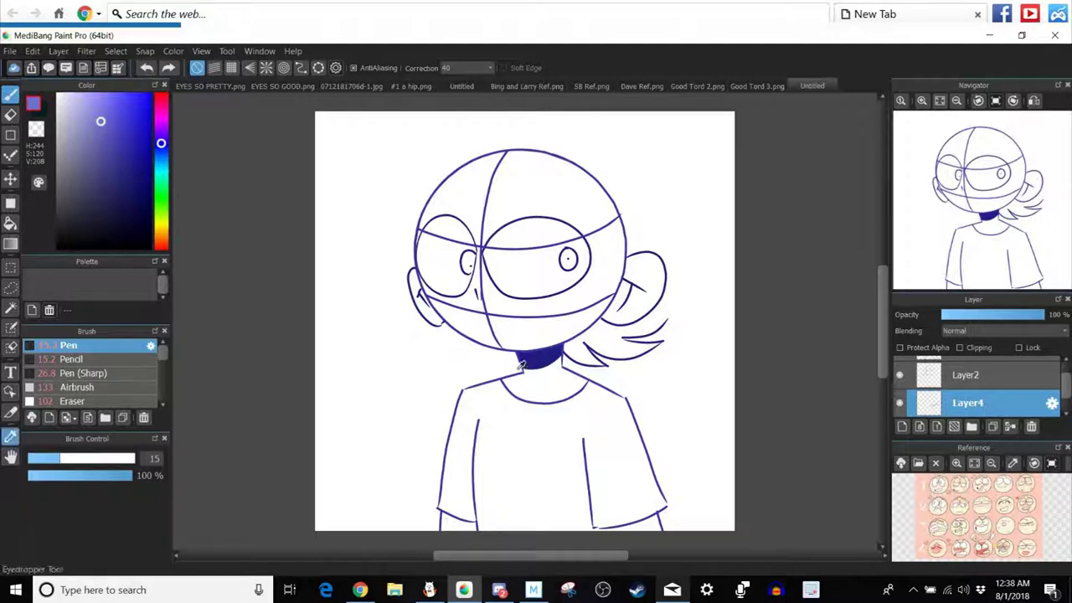
{"action": "left_click", "coordinate": [146, 68]}
{"action": "left_click", "coordinate": [147, 68]}
{"action": "left_click", "coordinate": [147, 68]}
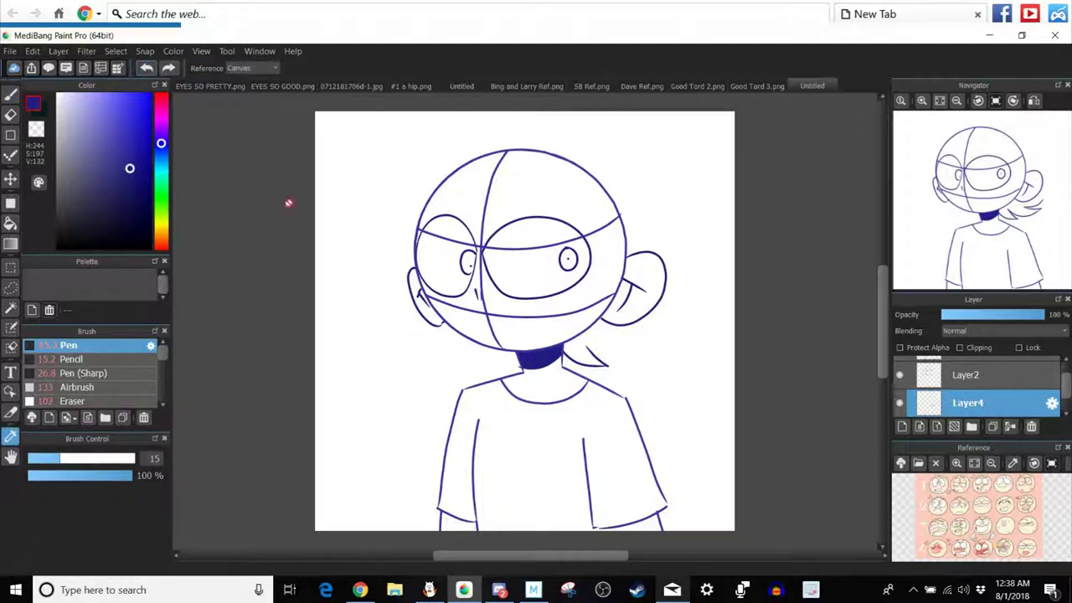
Draw pointed hair tufts up to the large ear and matching tufts from the neck up to the small ear.
{"action": "left_click", "coordinate": [11, 94]}
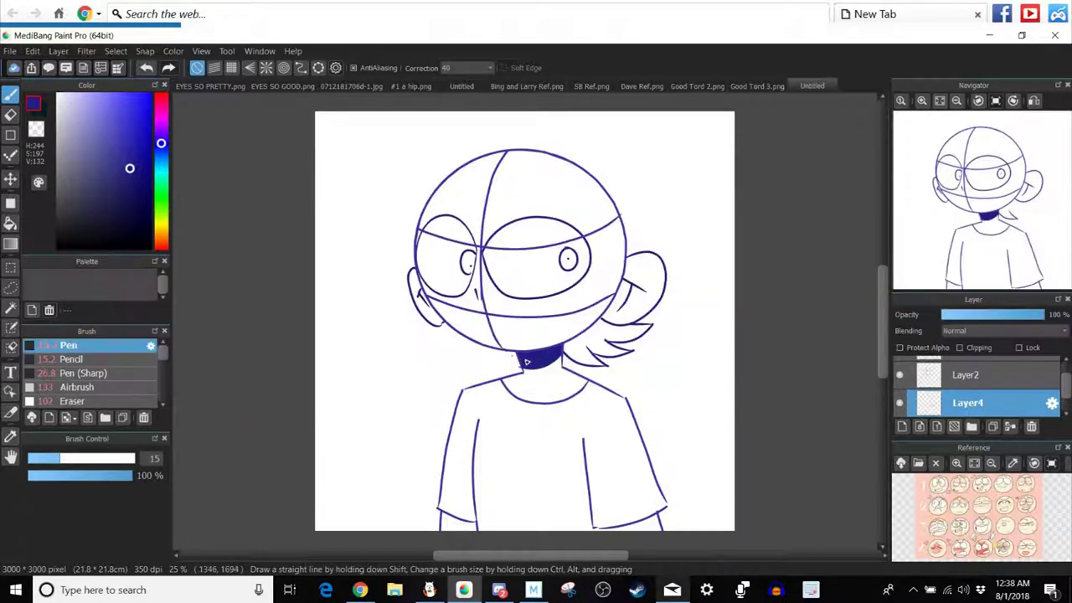
{"action": "mouse_move", "coordinate": [529, 361]}
{"action": "left_mouse_down"}
{"action": "mouse_move", "coordinate": [483, 373]}
{"action": "mouse_move", "coordinate": [506, 357]}
{"action": "mouse_move", "coordinate": [432, 355]}
{"action": "mouse_move", "coordinate": [465, 351]}
{"action": "mouse_move", "coordinate": [429, 341]}
{"action": "left_mouse_up"}
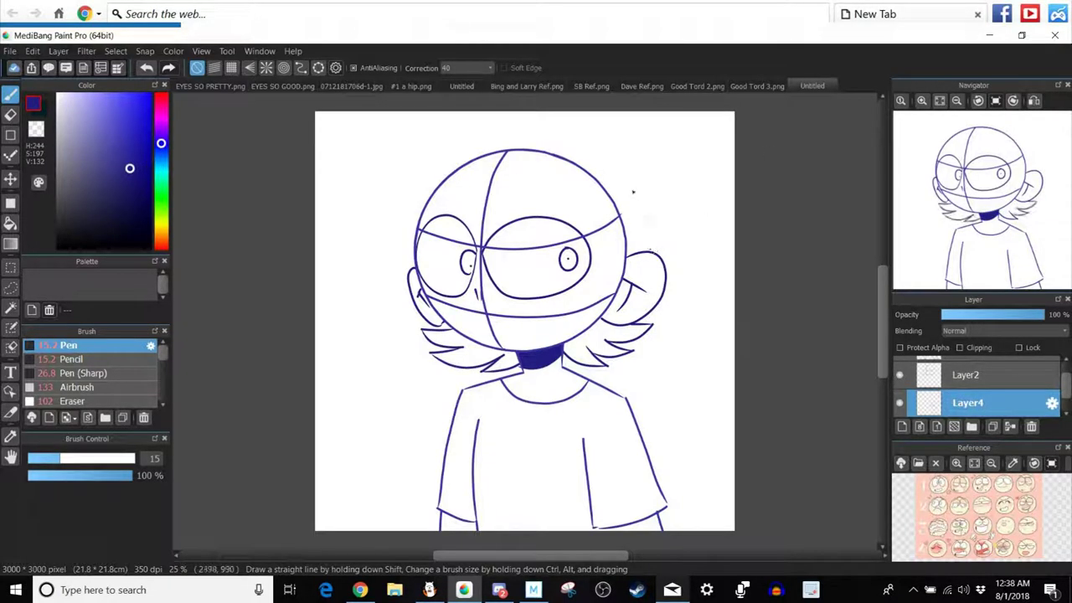
Sketch a short curved hair strand beside the head above the large ear, undoing the outer spike strokes.
{"action": "mouse_move", "coordinate": [627, 170]}
{"action": "left_mouse_down"}
{"action": "mouse_move", "coordinate": [643, 191]}
{"action": "mouse_move", "coordinate": [676, 180]}
{"action": "mouse_move", "coordinate": [668, 204]}
{"action": "left_mouse_up"}
{"action": "left_click", "coordinate": [146, 68]}
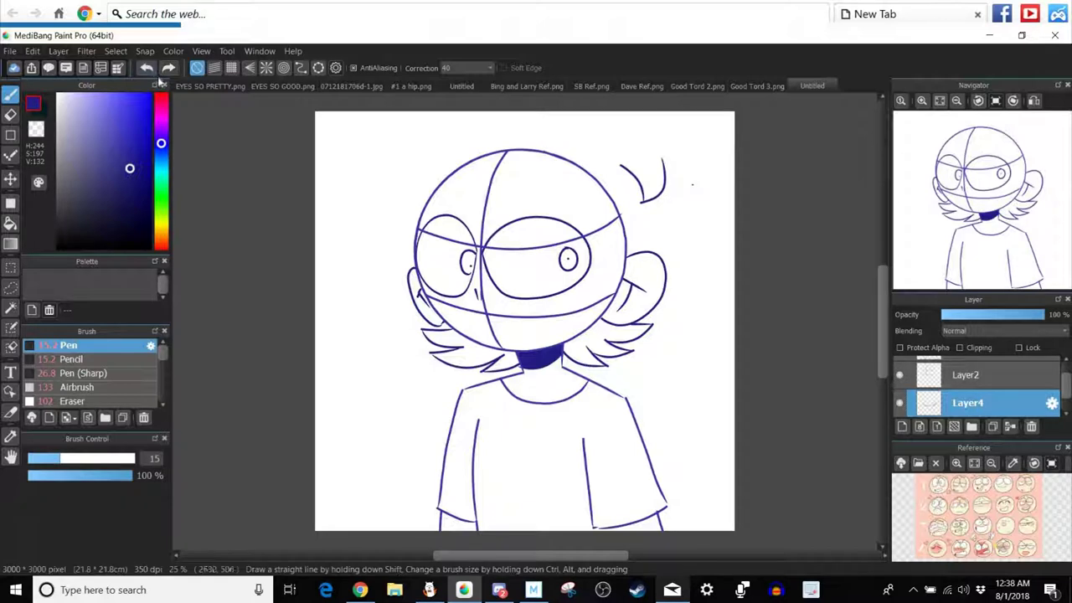
{"action": "key", "text": "ctrl+z"}
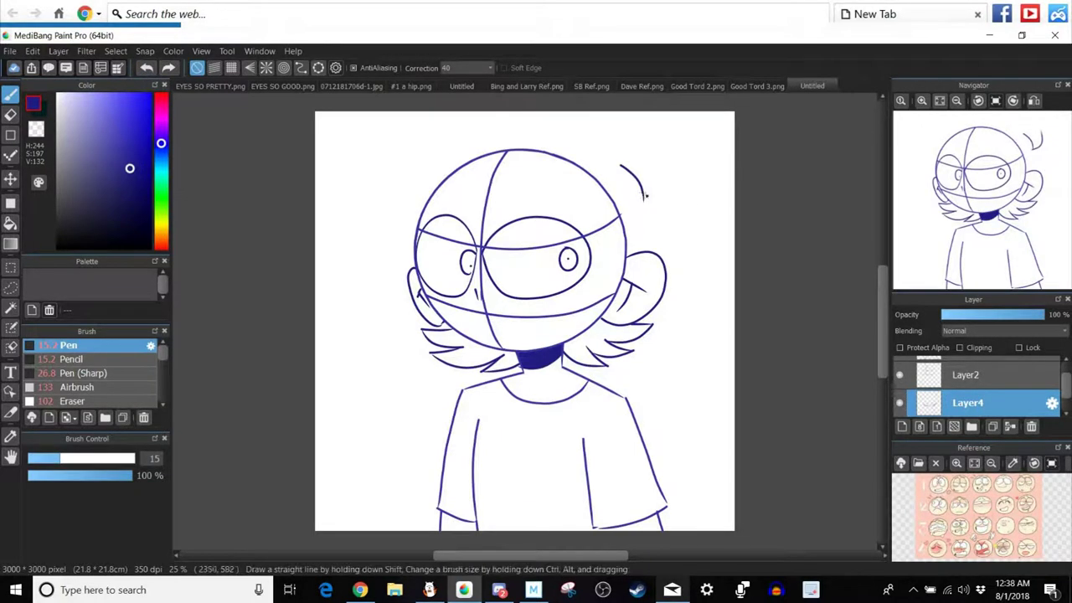
{"action": "mouse_move", "coordinate": [675, 177]}
{"action": "left_mouse_down"}
{"action": "mouse_move", "coordinate": [688, 203]}
{"action": "mouse_move", "coordinate": [666, 225]}
{"action": "left_mouse_up"}
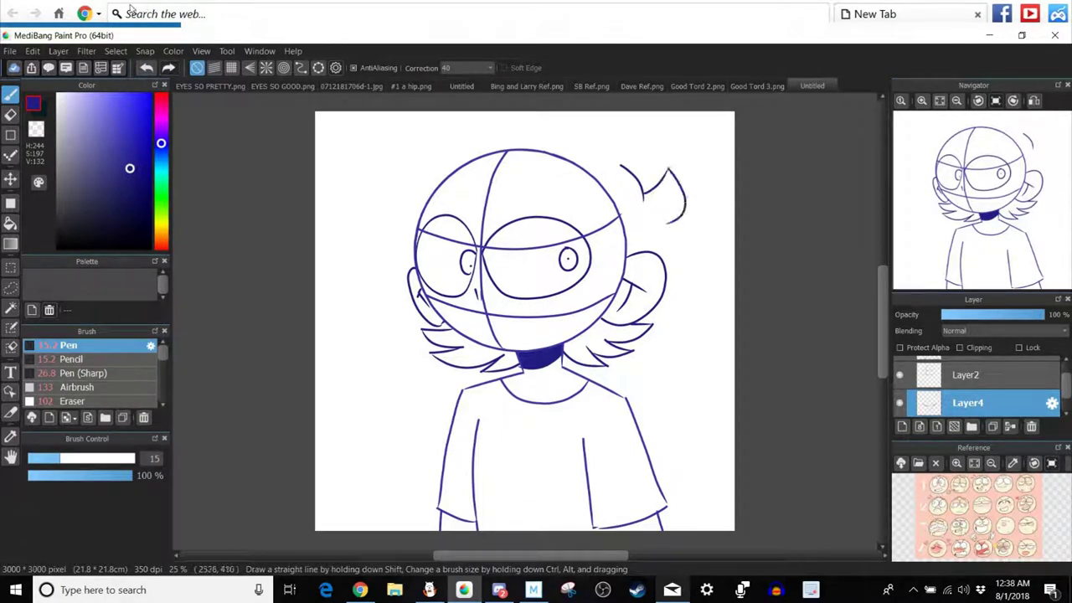
{"action": "left_click", "coordinate": [146, 67]}
{"action": "left_click", "coordinate": [146, 67]}
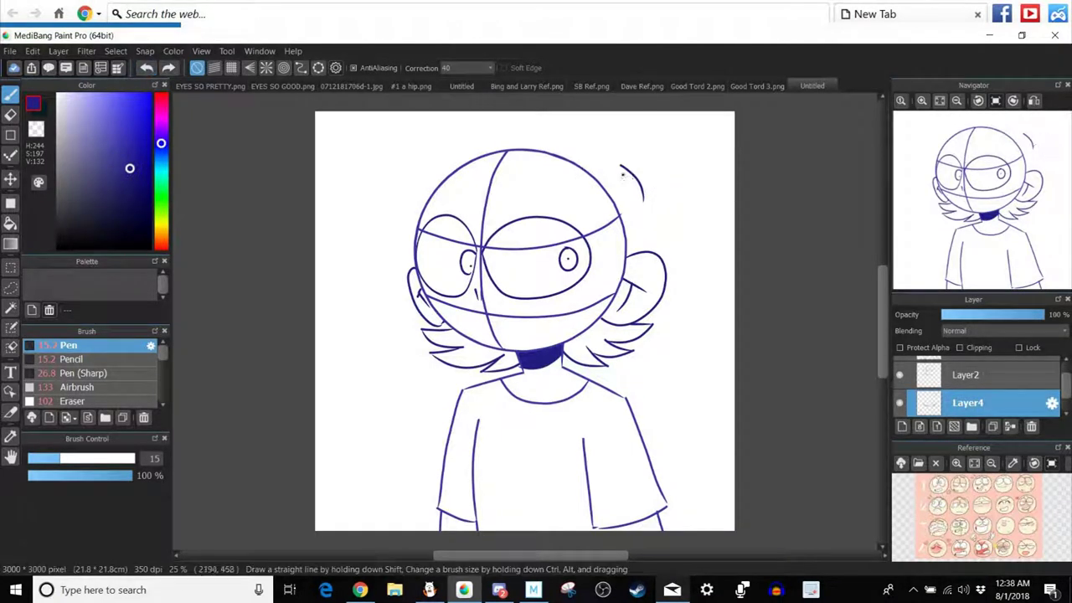
Draw the wavy hair outline over the head, with a horn-shaped forelock and side hair curving down to the small ear.
{"action": "mouse_move", "coordinate": [620, 175]}
{"action": "left_mouse_down"}
{"action": "mouse_move", "coordinate": [560, 122]}
{"action": "mouse_move", "coordinate": [528, 112]}
{"action": "mouse_move", "coordinate": [461, 117]}
{"action": "mouse_move", "coordinate": [458, 153]}
{"action": "left_mouse_up"}
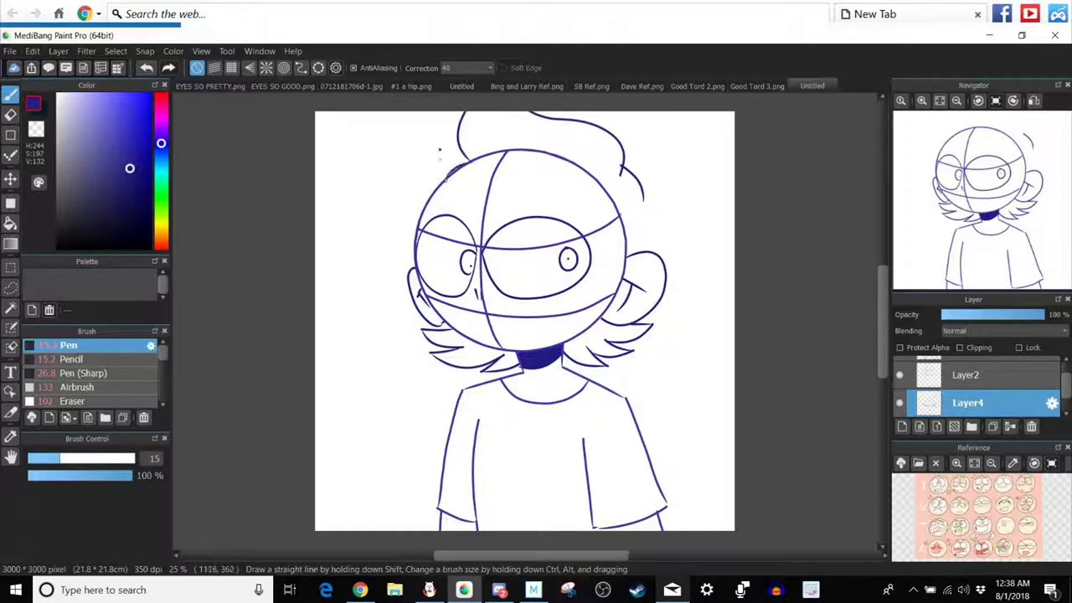
{"action": "mouse_move", "coordinate": [444, 177]}
{"action": "left_mouse_down"}
{"action": "mouse_move", "coordinate": [441, 122]}
{"action": "mouse_move", "coordinate": [404, 147]}
{"action": "mouse_move", "coordinate": [402, 191]}
{"action": "mouse_move", "coordinate": [417, 199]}
{"action": "left_mouse_up"}
{"action": "key", "text": "ctrl+z"}
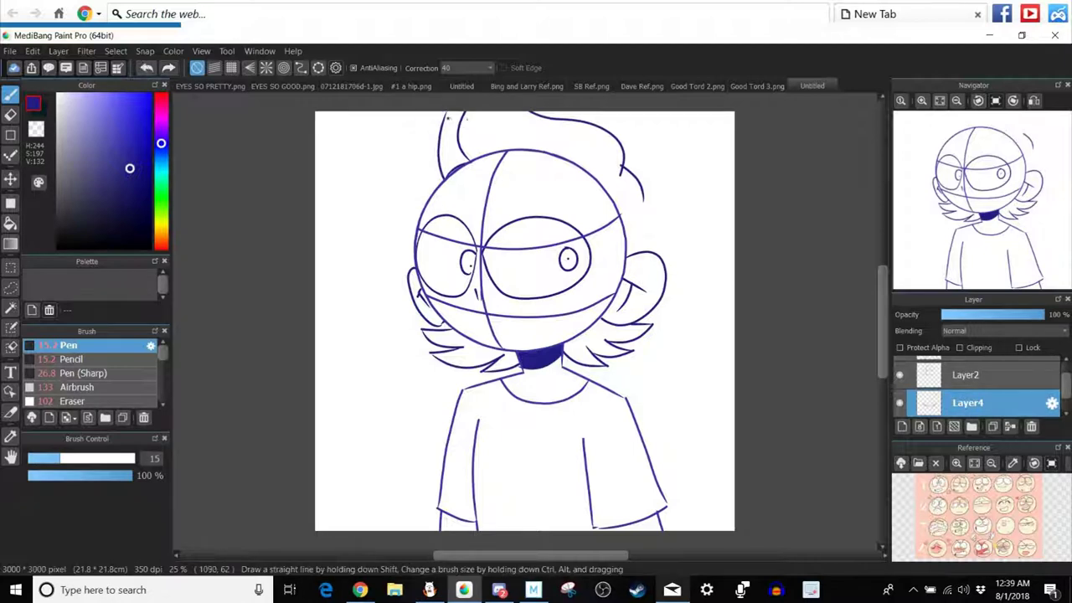
{"action": "left_click_drag", "start_coordinate": [415, 172], "coordinate": [413, 180]}
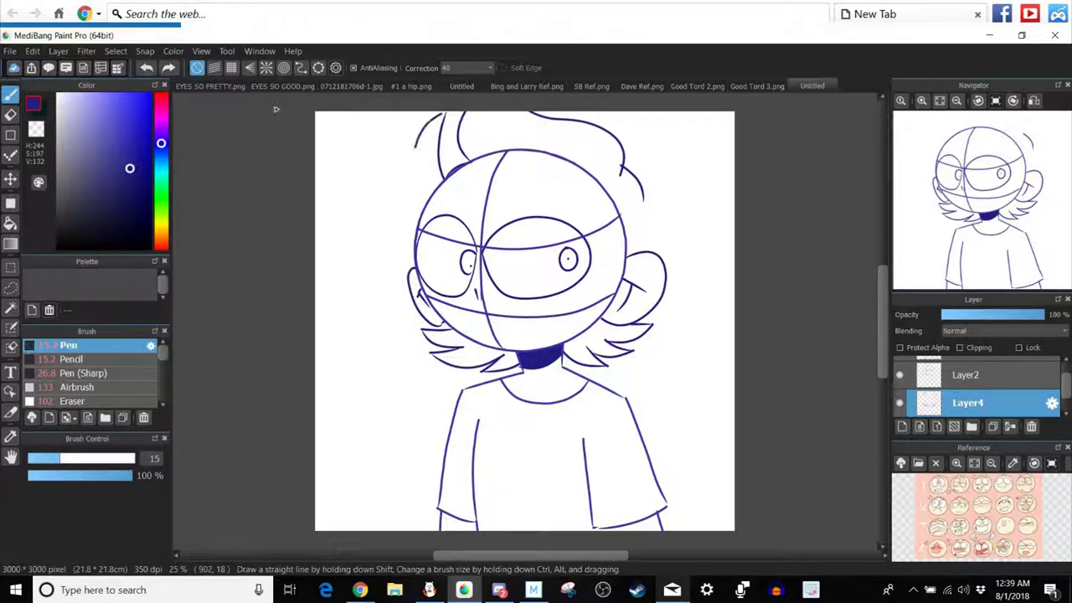
{"action": "left_click", "coordinate": [149, 69]}
{"action": "mouse_move", "coordinate": [448, 115]}
{"action": "left_mouse_down"}
{"action": "mouse_move", "coordinate": [415, 147]}
{"action": "mouse_move", "coordinate": [407, 192]}
{"action": "mouse_move", "coordinate": [417, 210]}
{"action": "mouse_move", "coordinate": [404, 180]}
{"action": "mouse_move", "coordinate": [409, 201]}
{"action": "mouse_move", "coordinate": [448, 226]}
{"action": "mouse_move", "coordinate": [413, 204]}
{"action": "mouse_move", "coordinate": [401, 242]}
{"action": "left_mouse_up"}
{"action": "mouse_move", "coordinate": [412, 205]}
{"action": "left_mouse_down"}
{"action": "mouse_move", "coordinate": [397, 226]}
{"action": "mouse_move", "coordinate": [400, 253]}
{"action": "mouse_move", "coordinate": [414, 259]}
{"action": "left_mouse_up"}
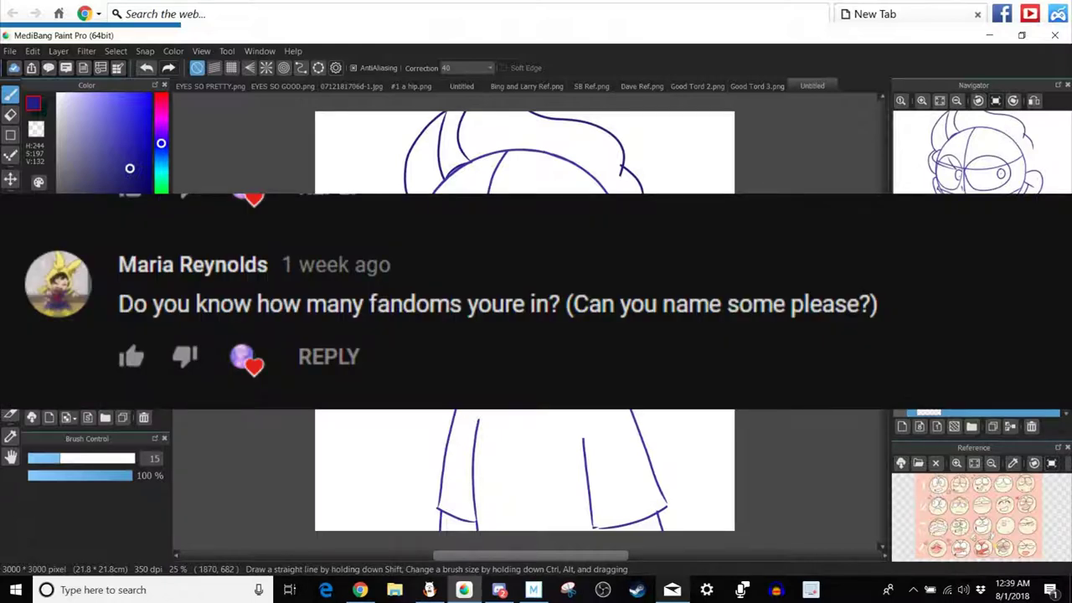
Draw the pointed fringe strands across the forehead over both eyes and hide the face guideline layer.
{"action": "left_click_drag", "start_coordinate": [522, 240], "coordinate": [447, 224]}
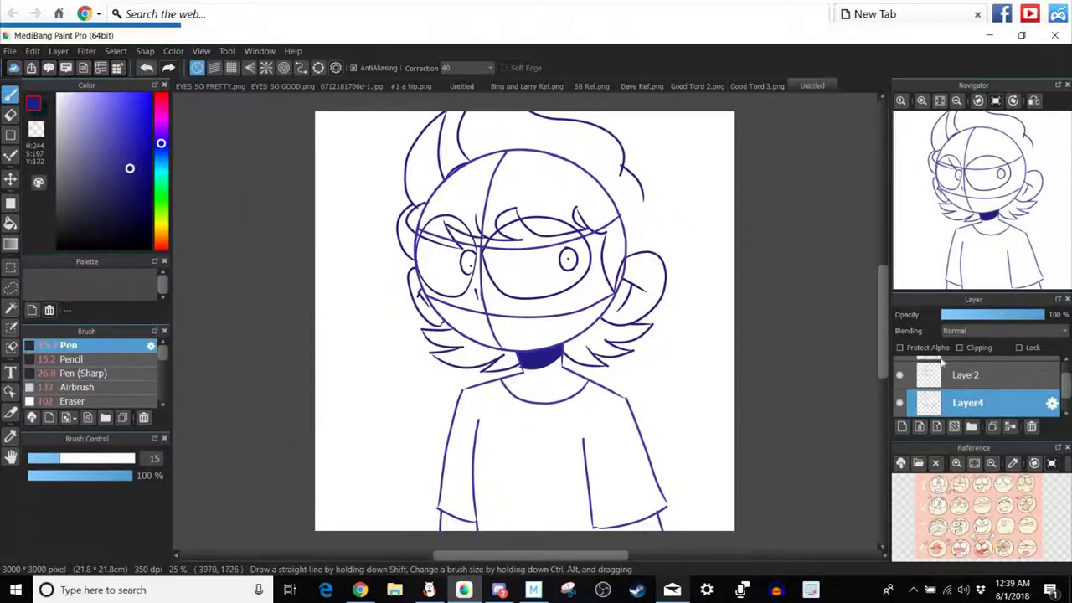
{"action": "left_click", "coordinate": [901, 374]}
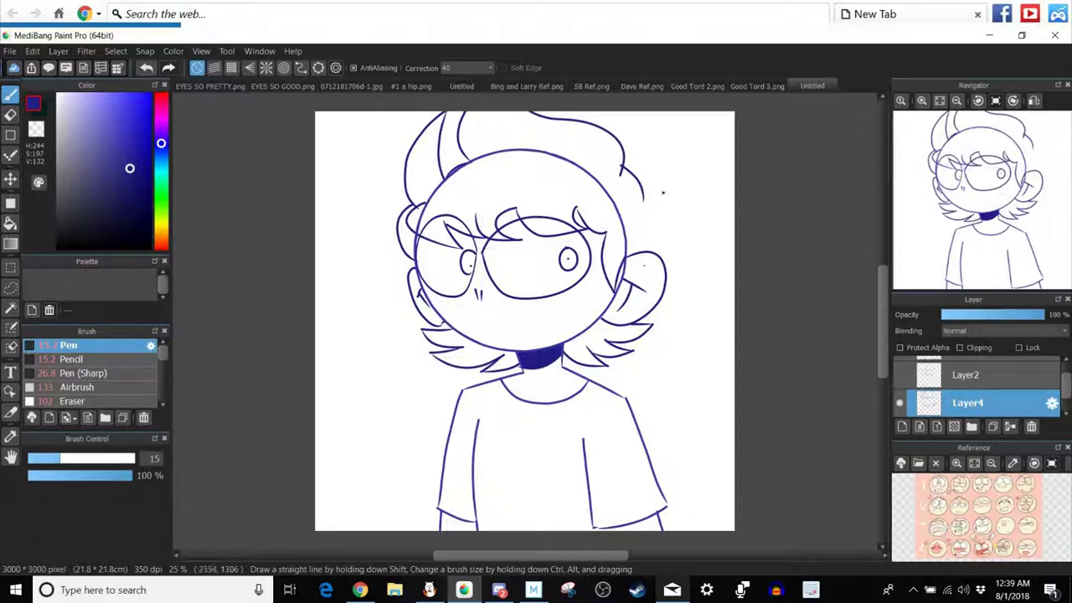
Add two pointed hair tufts above the large ear and delete the hidden guideline layer.
{"action": "mouse_move", "coordinate": [659, 156]}
{"action": "left_mouse_down"}
{"action": "mouse_move", "coordinate": [686, 171]}
{"action": "mouse_move", "coordinate": [678, 205]}
{"action": "mouse_move", "coordinate": [658, 211]}
{"action": "mouse_move", "coordinate": [682, 208]}
{"action": "mouse_move", "coordinate": [694, 179]}
{"action": "mouse_move", "coordinate": [696, 217]}
{"action": "mouse_move", "coordinate": [683, 240]}
{"action": "mouse_move", "coordinate": [652, 231]}
{"action": "left_mouse_up"}
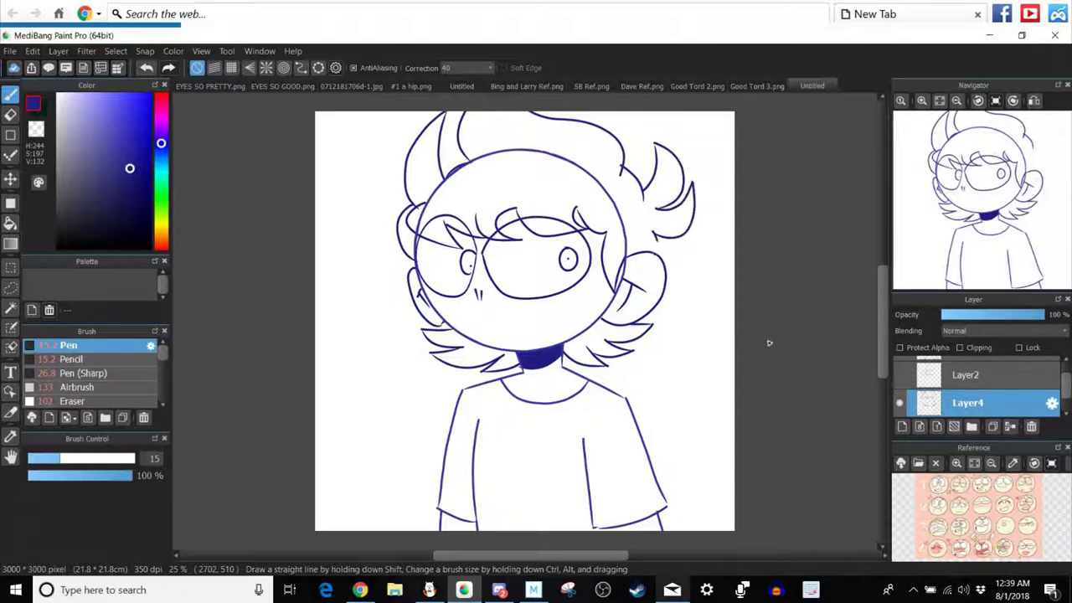
{"action": "left_click", "coordinate": [946, 382]}
{"action": "left_click", "coordinate": [1031, 427]}
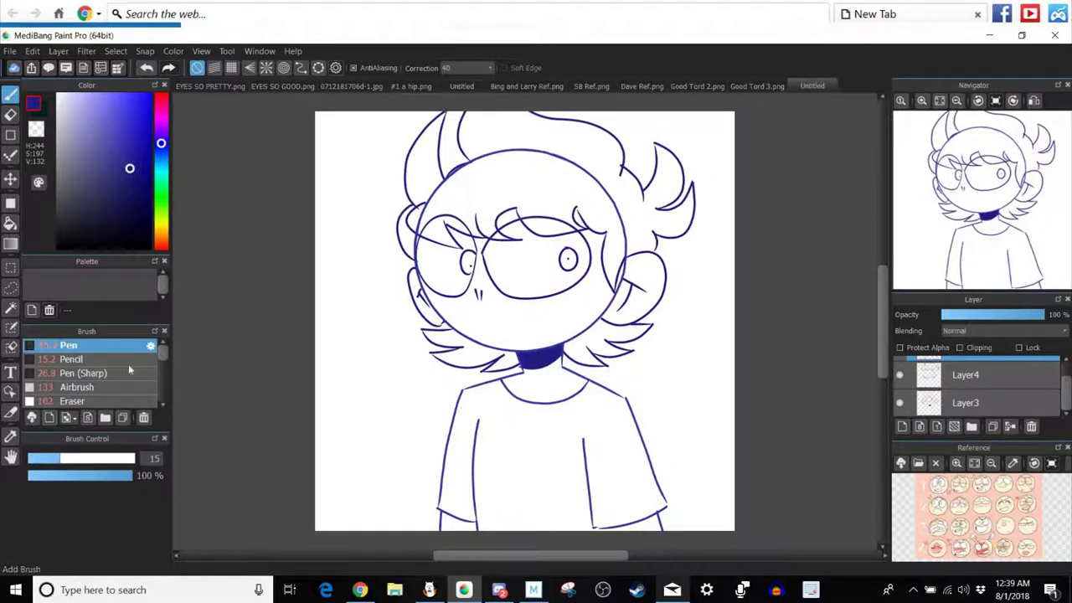
Erase the head circle's lines inside the hair with the 102 px Eraser and merge the drawing layers together.
{"action": "left_click", "coordinate": [84, 401]}
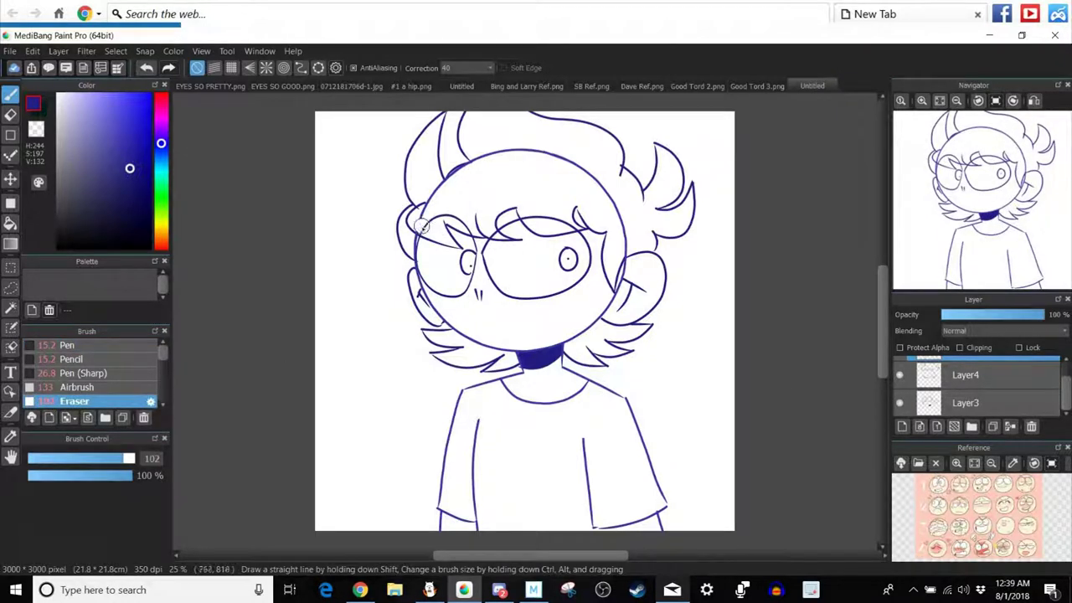
{"action": "mouse_move", "coordinate": [423, 226]}
{"action": "left_mouse_down"}
{"action": "mouse_move", "coordinate": [437, 193]}
{"action": "mouse_move", "coordinate": [490, 155]}
{"action": "mouse_move", "coordinate": [560, 154]}
{"action": "mouse_move", "coordinate": [621, 219]}
{"action": "mouse_move", "coordinate": [627, 252]}
{"action": "left_mouse_up"}
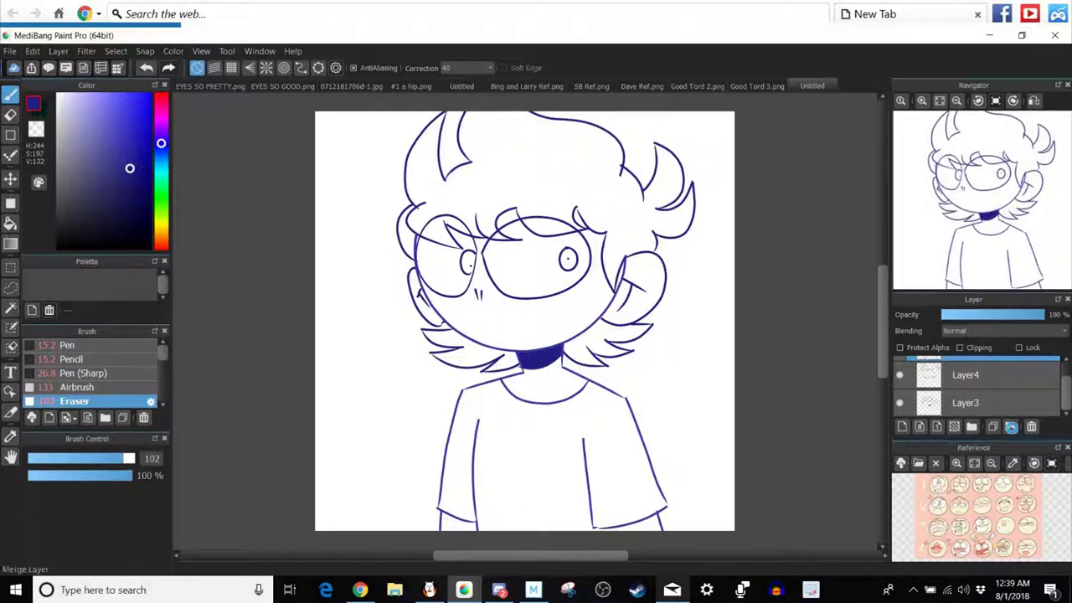
{"action": "left_click", "coordinate": [1010, 426]}
Draw a small slanted rectangular patch on the cheek with the Pen, on a new layer beneath the drawing, and apply Transform.
{"action": "left_click", "coordinate": [92, 345]}
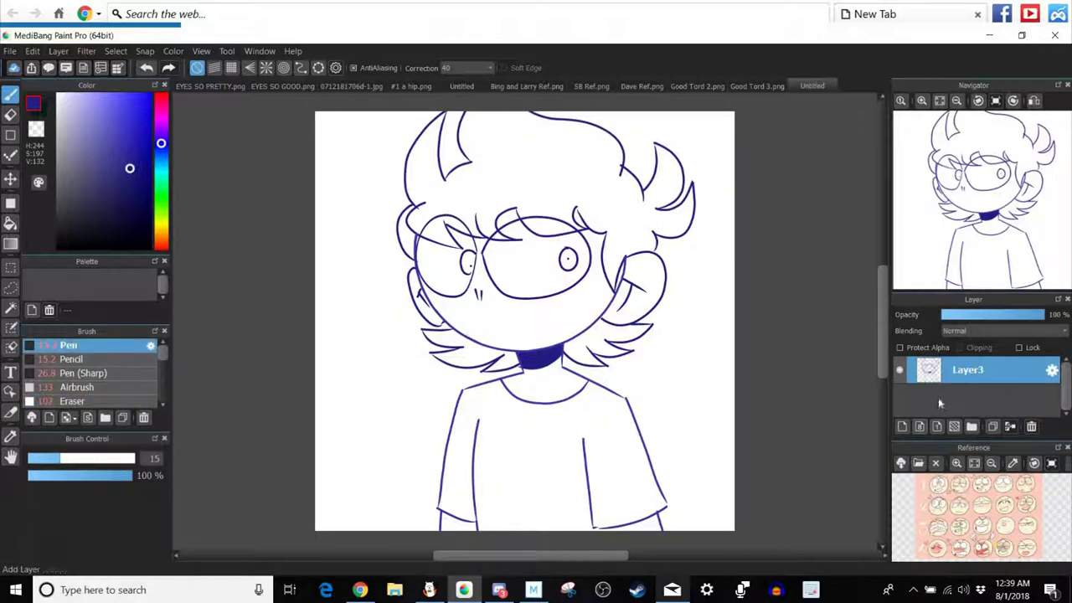
{"action": "left_click", "coordinate": [902, 426]}
{"action": "left_click_drag", "start_coordinate": [963, 370], "coordinate": [938, 412]}
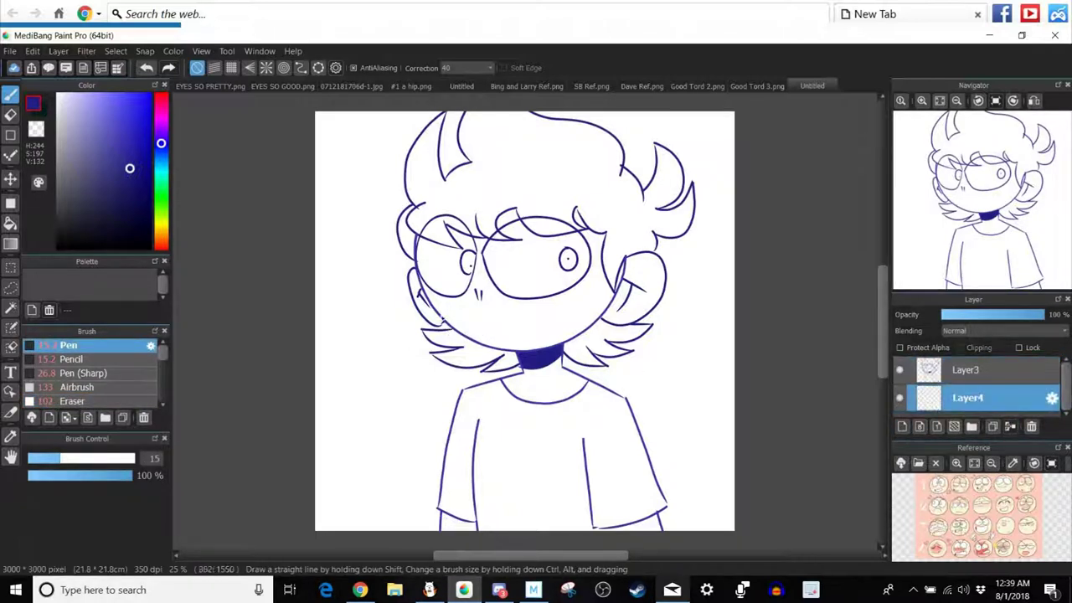
{"action": "mouse_move", "coordinate": [466, 325]}
{"action": "left_mouse_down"}
{"action": "mouse_move", "coordinate": [458, 334]}
{"action": "mouse_move", "coordinate": [455, 298]}
{"action": "left_mouse_up"}
{"action": "key", "text": "ctrl+t"}
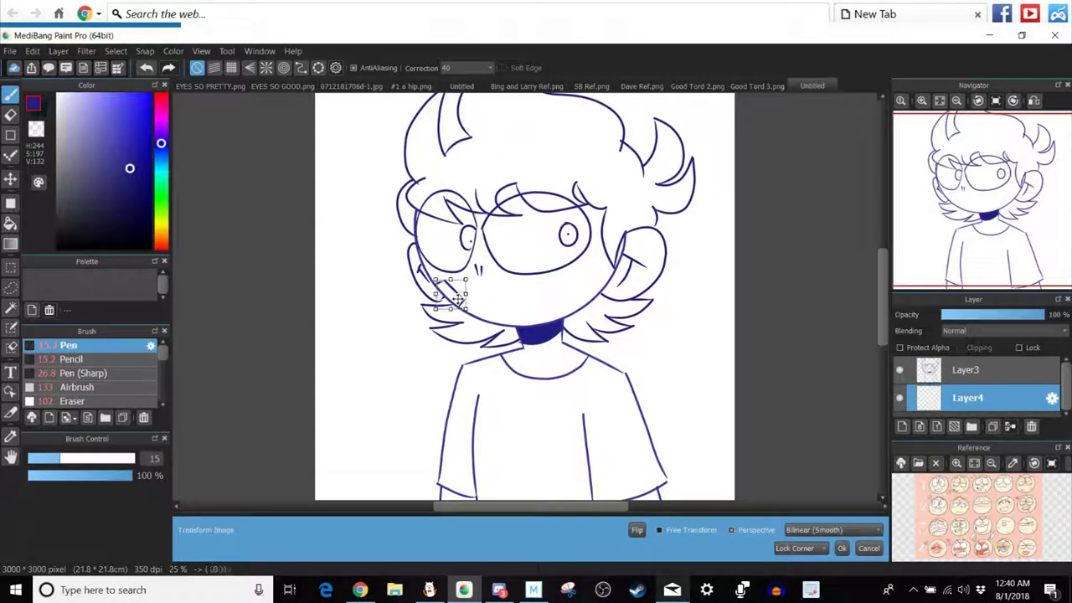
{"action": "left_click", "coordinate": [842, 548]}
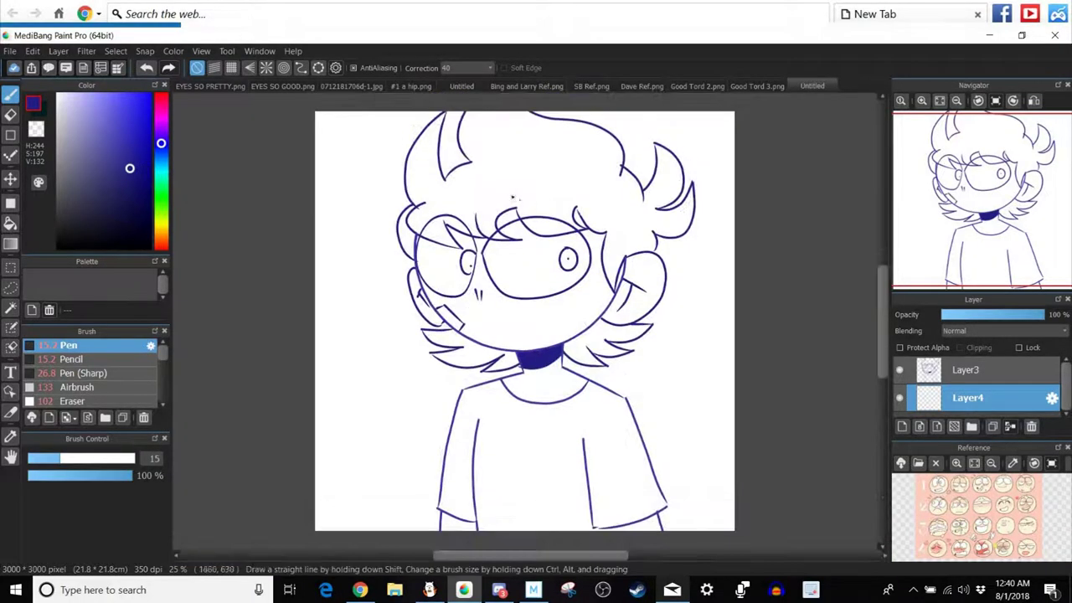
Switch to a darker blue (H 243, S 206, V 67) and draw an arched brow over the large eye and a slanted brow over the small one.
{"action": "key", "text": "ctrl+z"}
{"action": "left_click", "coordinate": [132, 208]}
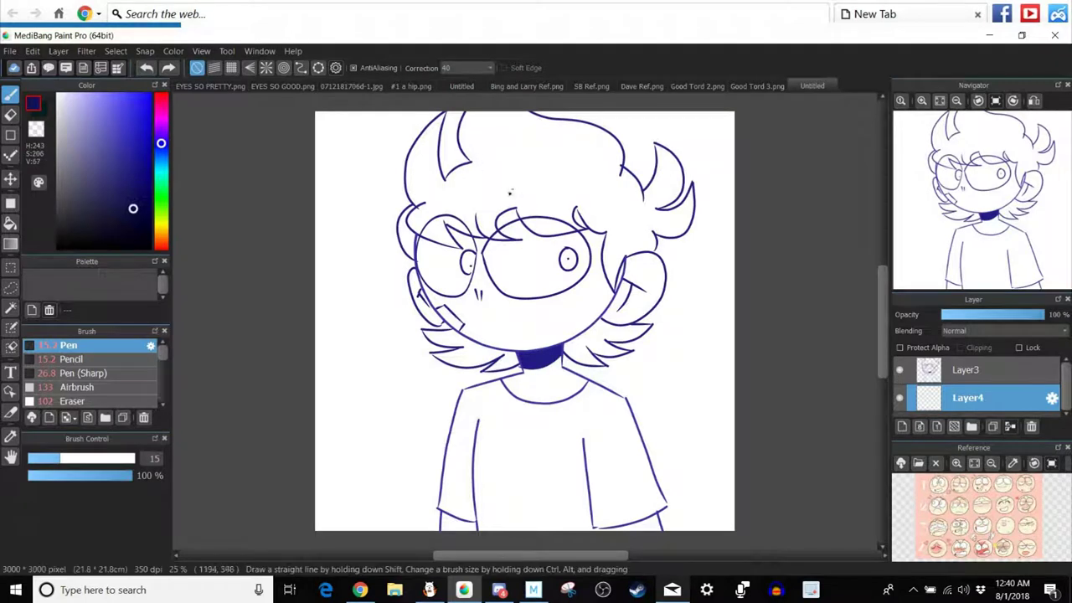
{"action": "mouse_move", "coordinate": [507, 191]}
{"action": "left_mouse_down"}
{"action": "mouse_move", "coordinate": [545, 173]}
{"action": "mouse_move", "coordinate": [568, 186]}
{"action": "left_mouse_up"}
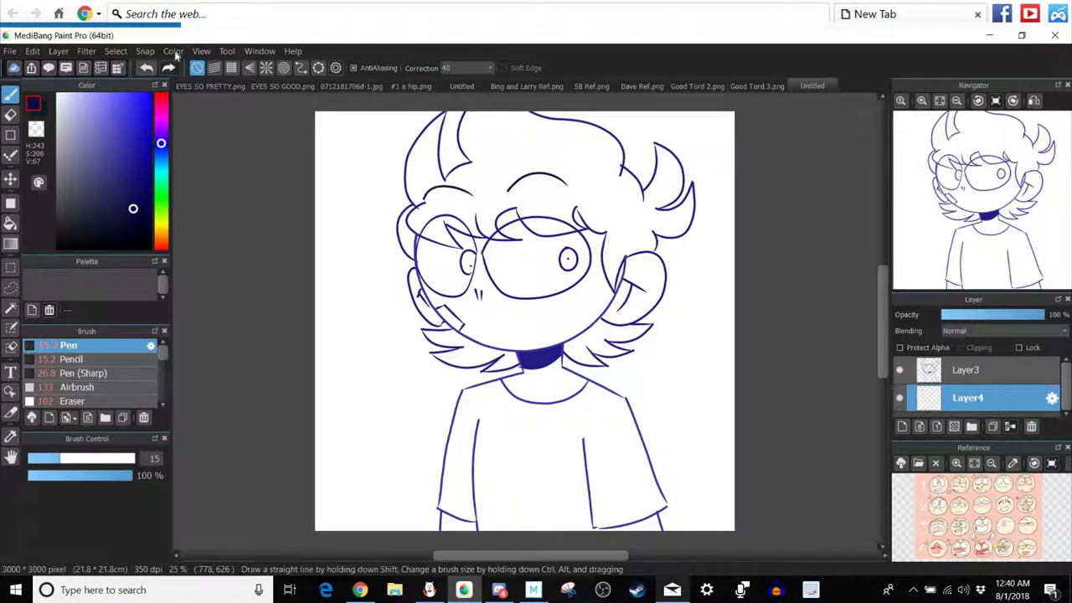
{"action": "left_click_drag", "start_coordinate": [425, 191], "coordinate": [463, 207]}
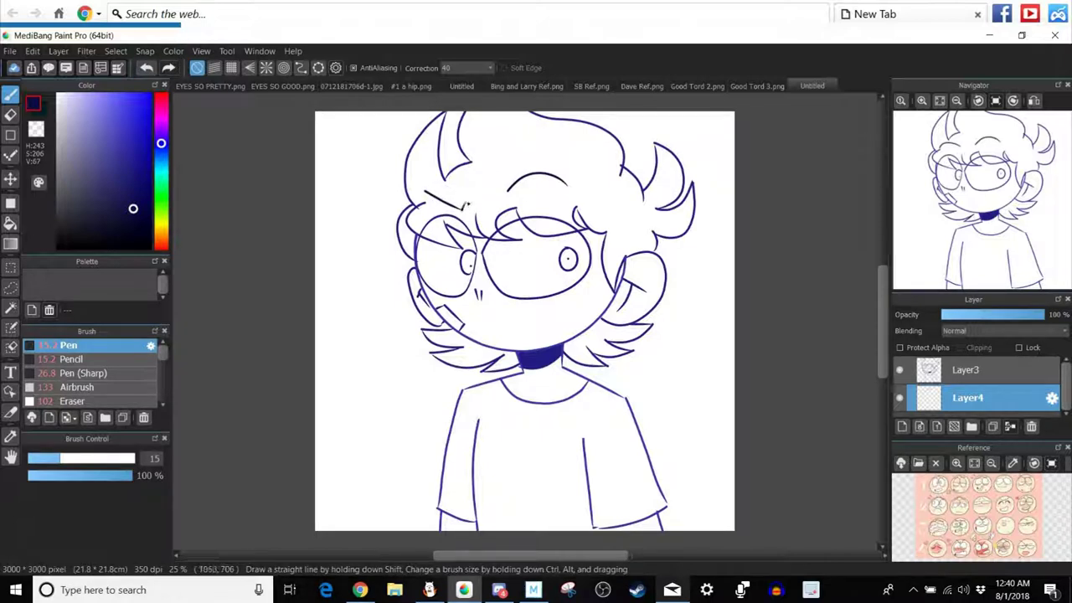
Merge the drawing with the eyebrow layer and place a new empty layer beneath it.
{"action": "left_click", "coordinate": [977, 363]}
{"action": "left_click", "coordinate": [903, 428]}
{"action": "left_click_drag", "start_coordinate": [968, 372], "coordinate": [968, 406]}
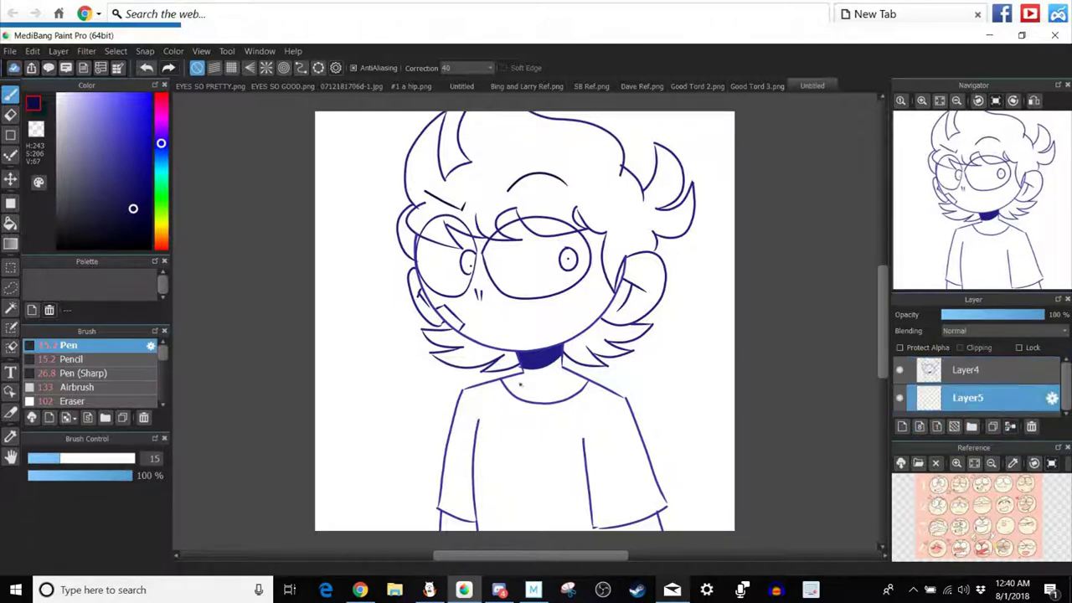
{"action": "mouse_move", "coordinate": [484, 335]}
{"action": "left_mouse_down"}
{"action": "mouse_move", "coordinate": [560, 321]}
{"action": "mouse_move", "coordinate": [554, 340]}
{"action": "left_mouse_up"}
{"action": "left_click", "coordinate": [146, 68]}
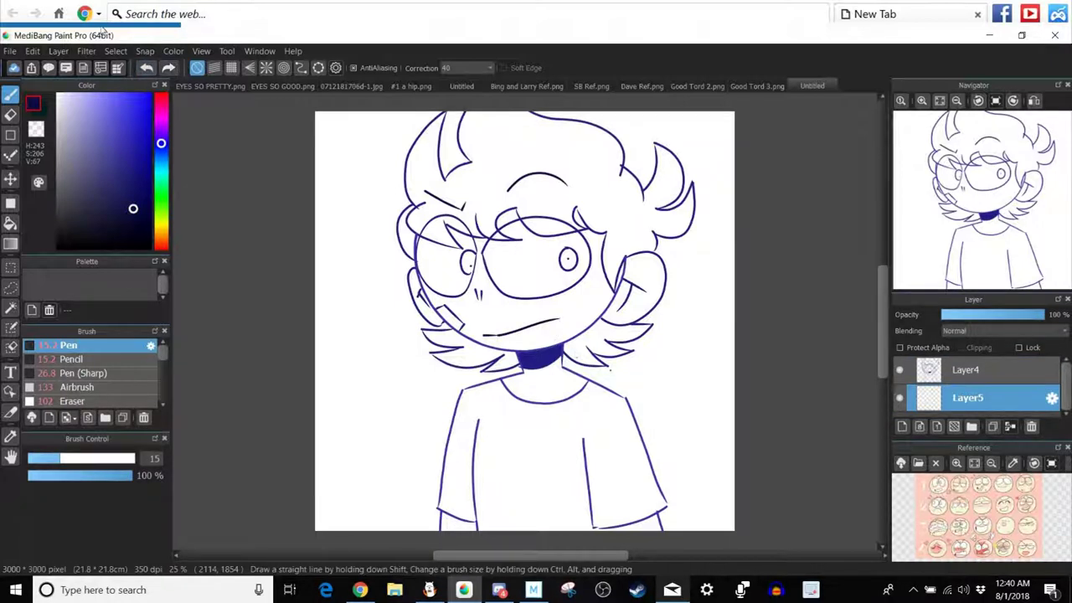
{"action": "left_click", "coordinate": [146, 68]}
{"action": "mouse_move", "coordinate": [498, 337]}
{"action": "left_mouse_down"}
{"action": "mouse_move", "coordinate": [552, 340]}
{"action": "mouse_move", "coordinate": [502, 341]}
{"action": "left_mouse_up"}
{"action": "left_click", "coordinate": [146, 68]}
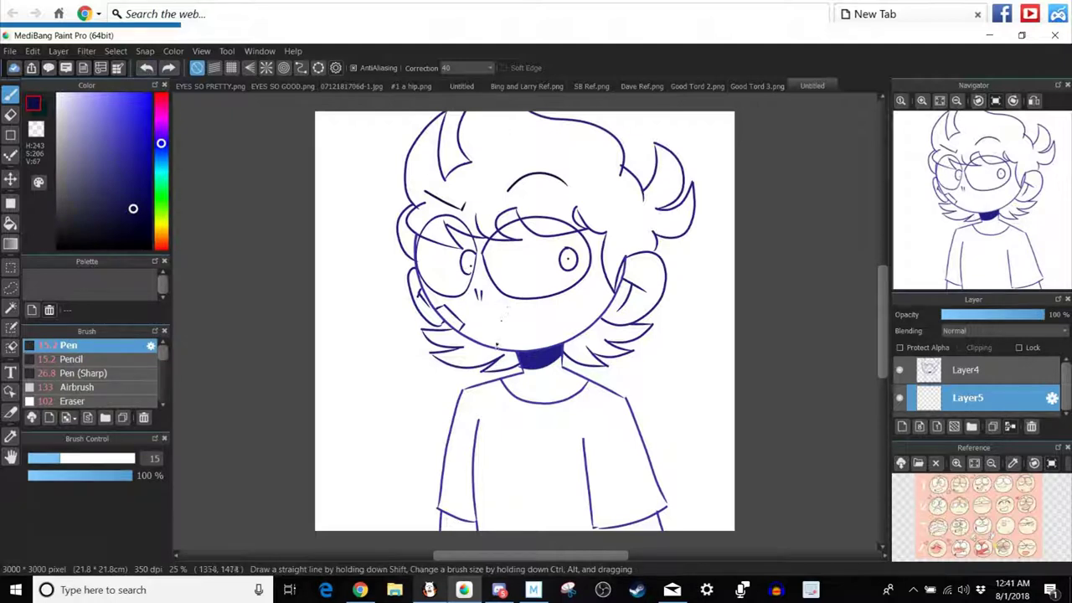
Draw an open, downturned mouth just above the chin and adjust its shape with Transform.
{"action": "mouse_move", "coordinate": [566, 334]}
{"action": "left_mouse_down"}
{"action": "mouse_move", "coordinate": [555, 314]}
{"action": "mouse_move", "coordinate": [500, 342]}
{"action": "left_mouse_up"}
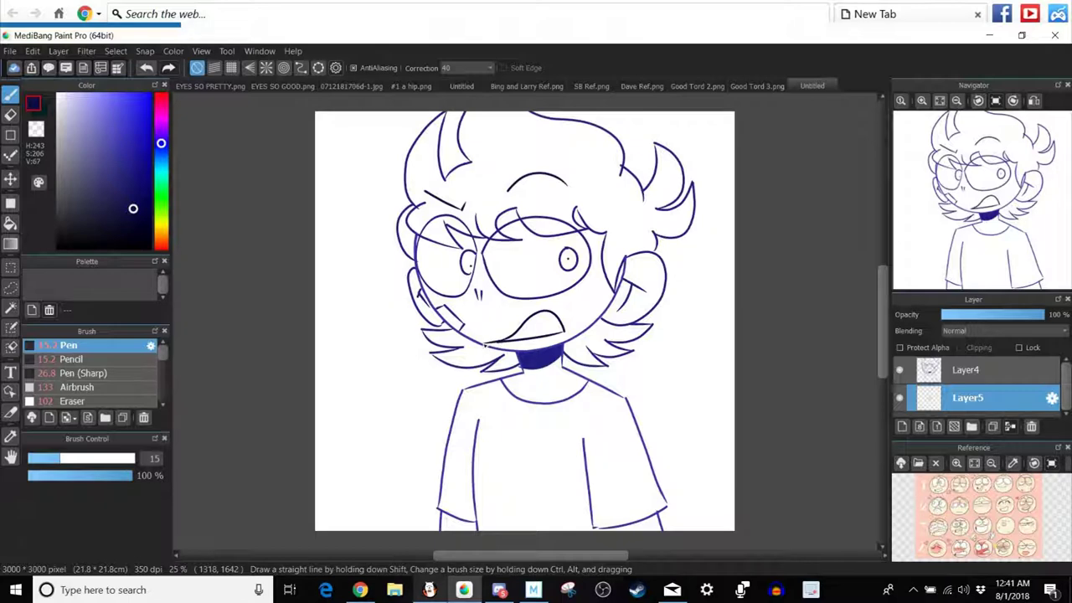
{"action": "key", "text": "ctrl+t"}
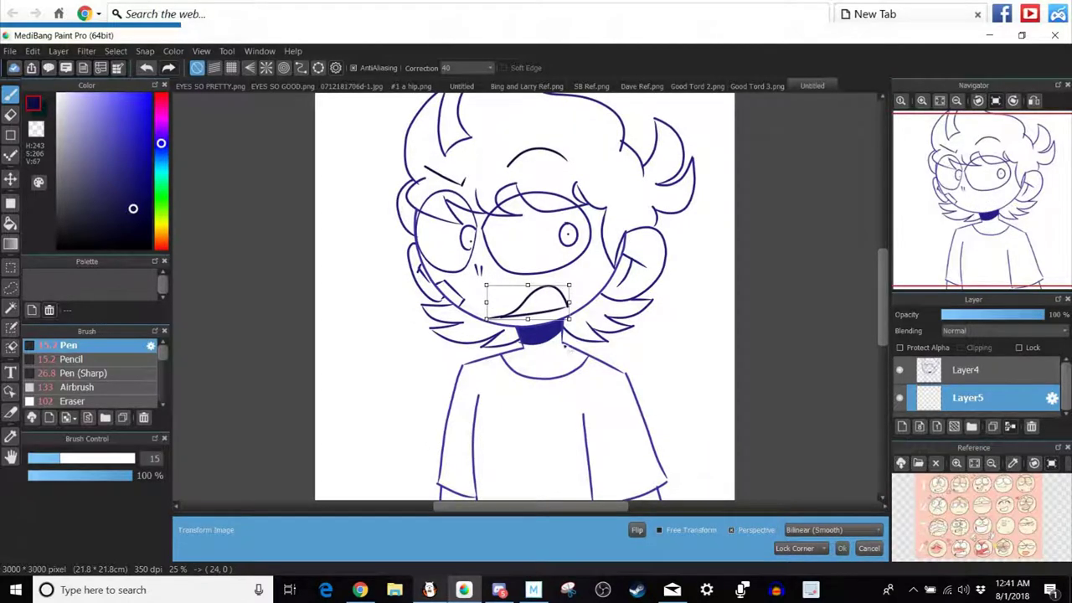
{"action": "key", "text": "Return"}
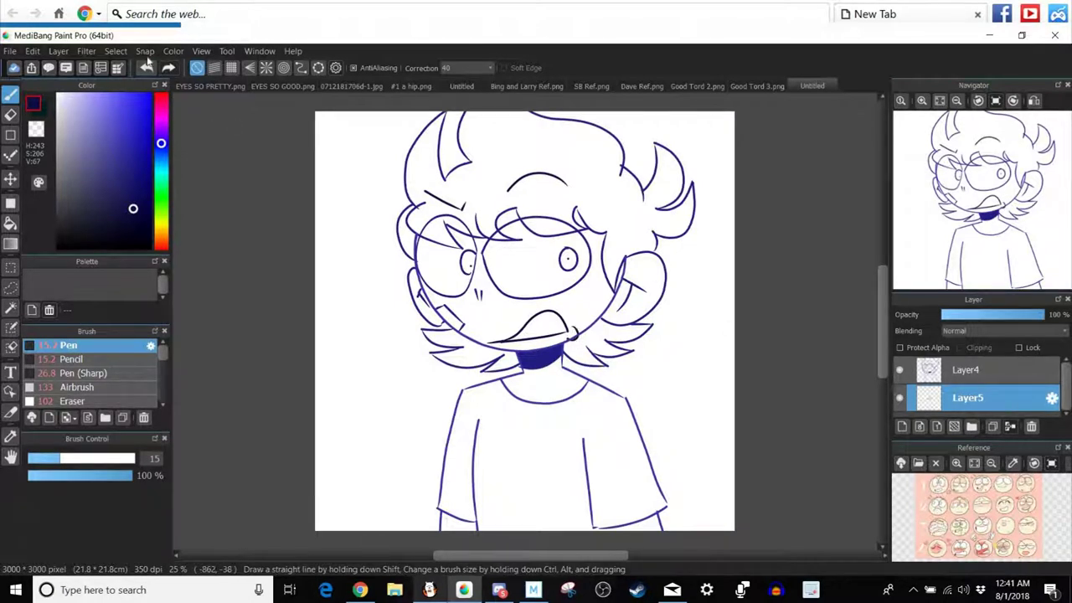
Redraw the small crease at the mouth's corner and add pointed triangular teeth inside the mouth.
{"action": "left_click", "coordinate": [145, 68]}
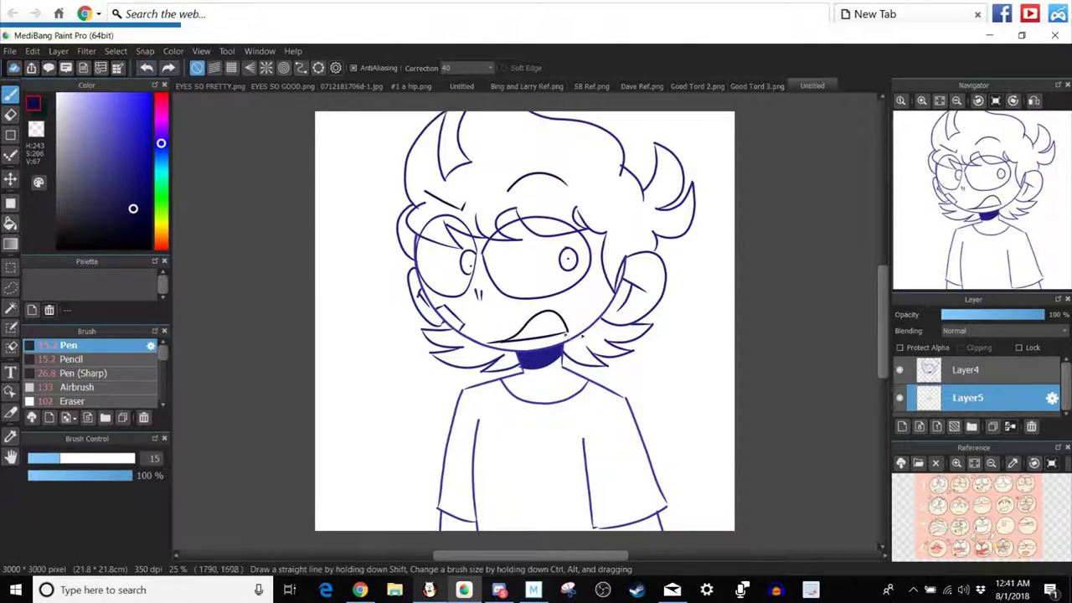
{"action": "left_click_drag", "start_coordinate": [572, 329], "coordinate": [571, 325]}
{"action": "left_click", "coordinate": [147, 67]}
{"action": "key", "text": "ctrl+z"}
{"action": "key", "text": "ctrl+y"}
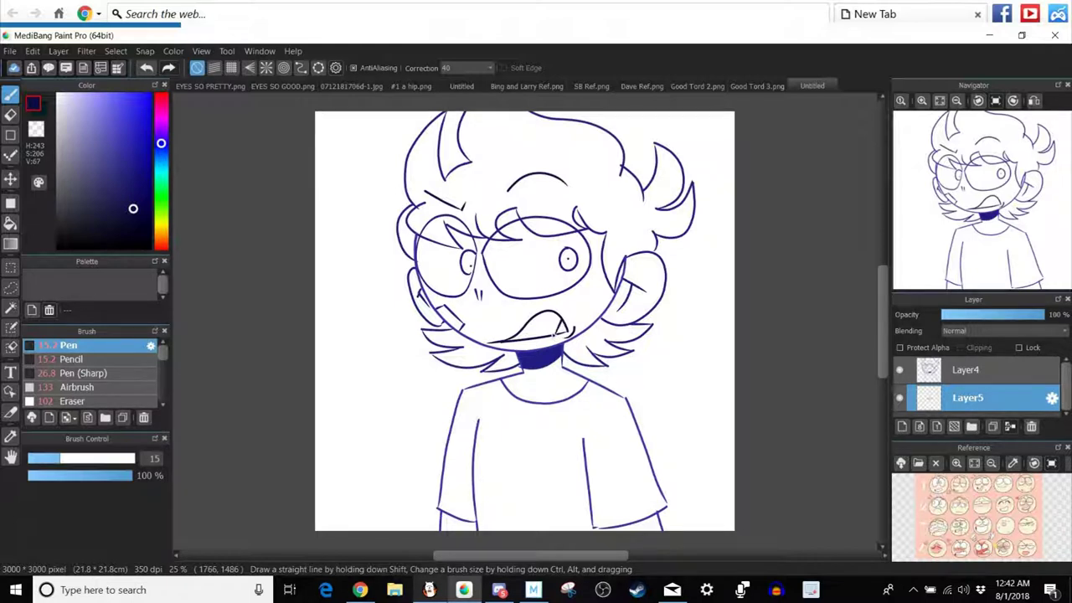
{"action": "left_click_drag", "start_coordinate": [534, 312], "coordinate": [552, 336]}
{"action": "left_click", "coordinate": [147, 68]}
{"action": "left_click_drag", "start_coordinate": [559, 334], "coordinate": [556, 333]}
{"action": "left_click_drag", "start_coordinate": [504, 284], "coordinate": [561, 283]}
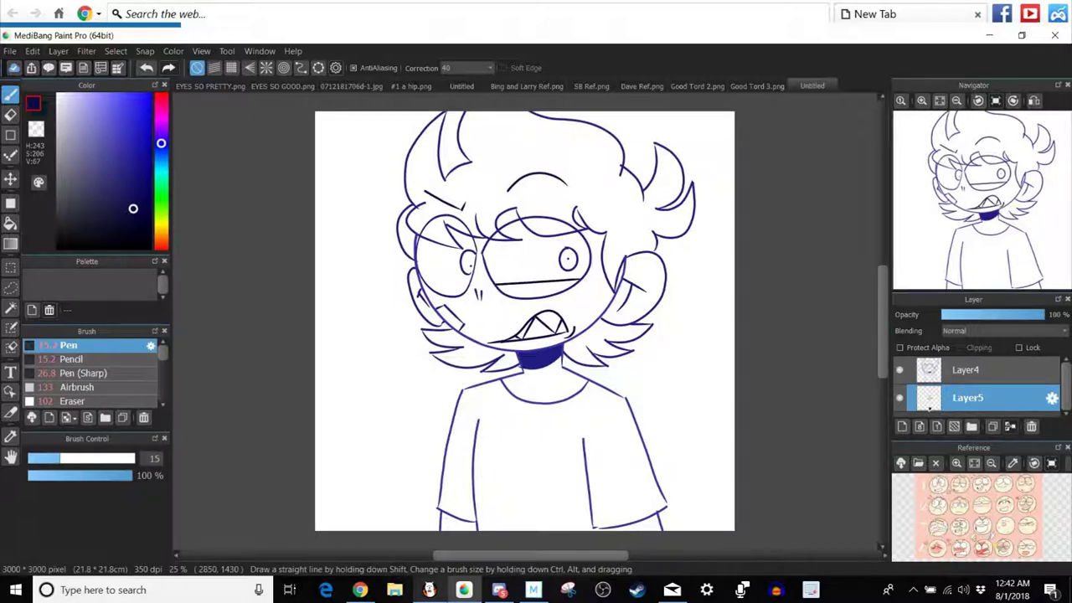
{"action": "left_click", "coordinate": [901, 398]}
{"action": "left_click", "coordinate": [901, 398]}
{"action": "left_click", "coordinate": [146, 67]}
Widen the mouth and teeth slightly with Transform.
{"action": "key", "text": "ctrl+t"}
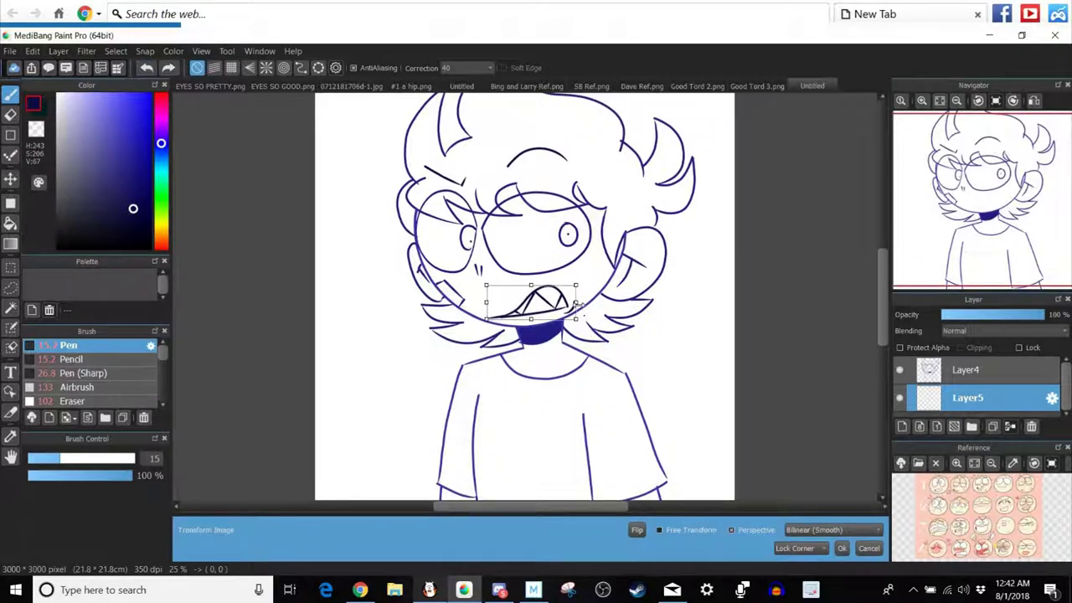
{"action": "left_click_drag", "start_coordinate": [577, 305], "coordinate": [557, 307]}
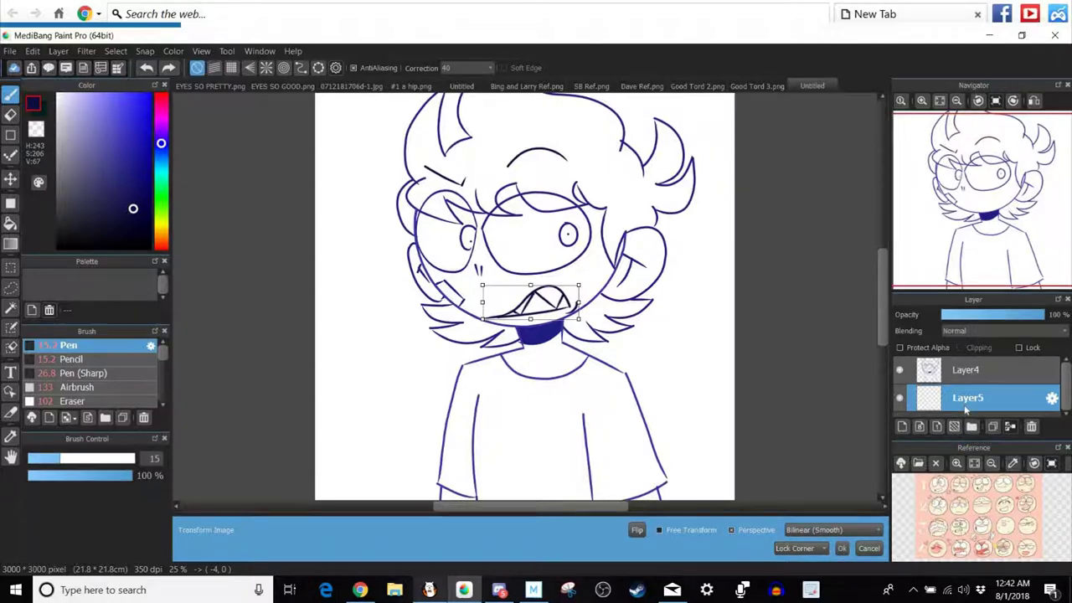
{"action": "left_click", "coordinate": [842, 548]}
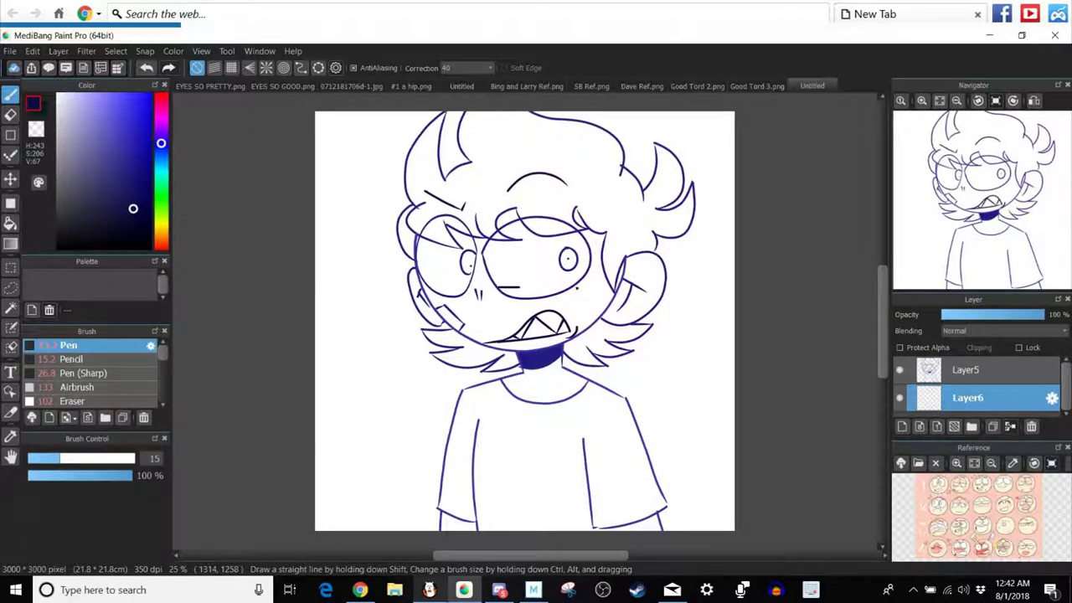
Draw a straight lower-lid line across the large eye on a new layer and merge the drawing down into that layer.
{"action": "left_click", "coordinate": [989, 379]}
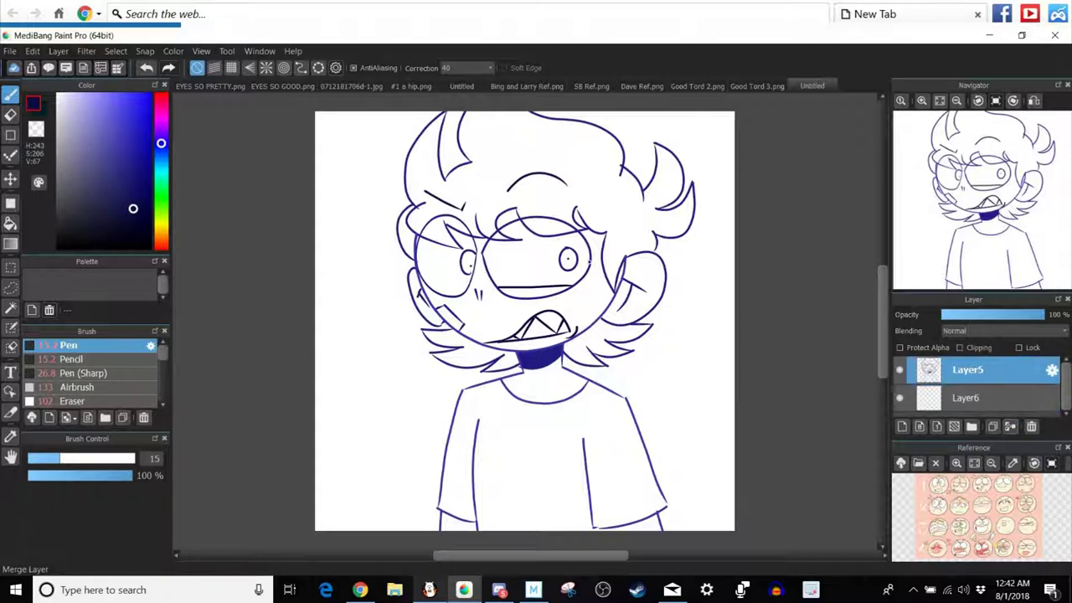
{"action": "left_click", "coordinate": [1010, 427]}
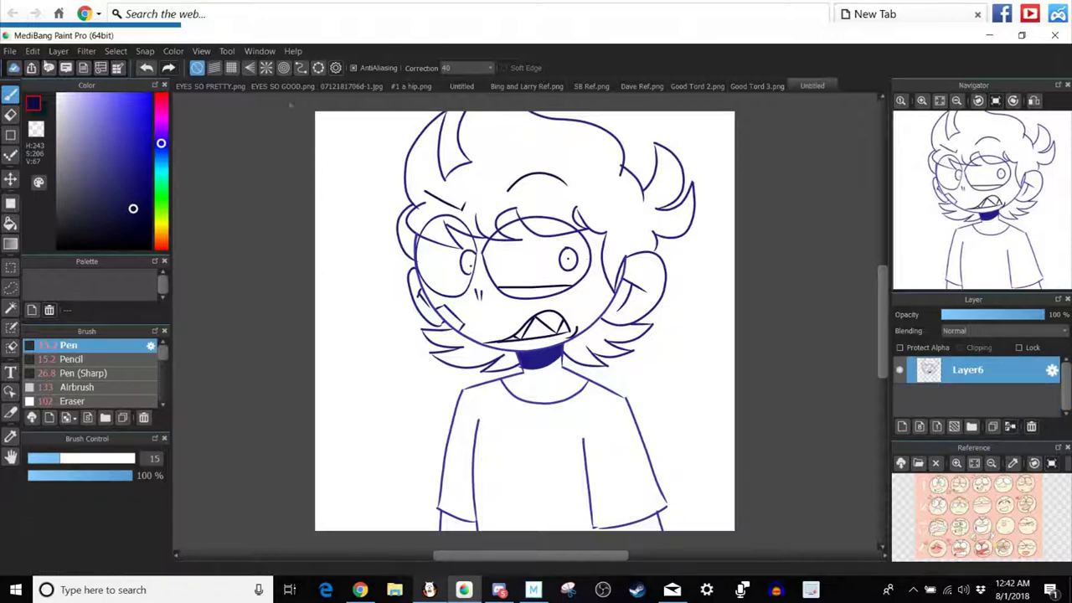
Open the character reference image "Tord Reference 1.jpg" from the References folder.
{"action": "left_click", "coordinate": [9, 50]}
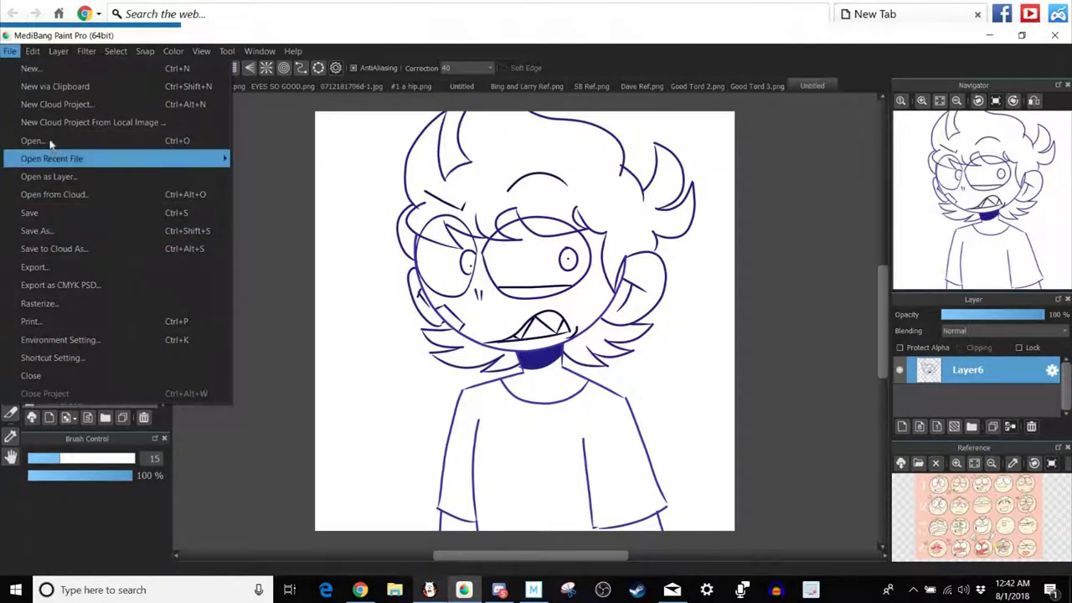
{"action": "left_click", "coordinate": [50, 143]}
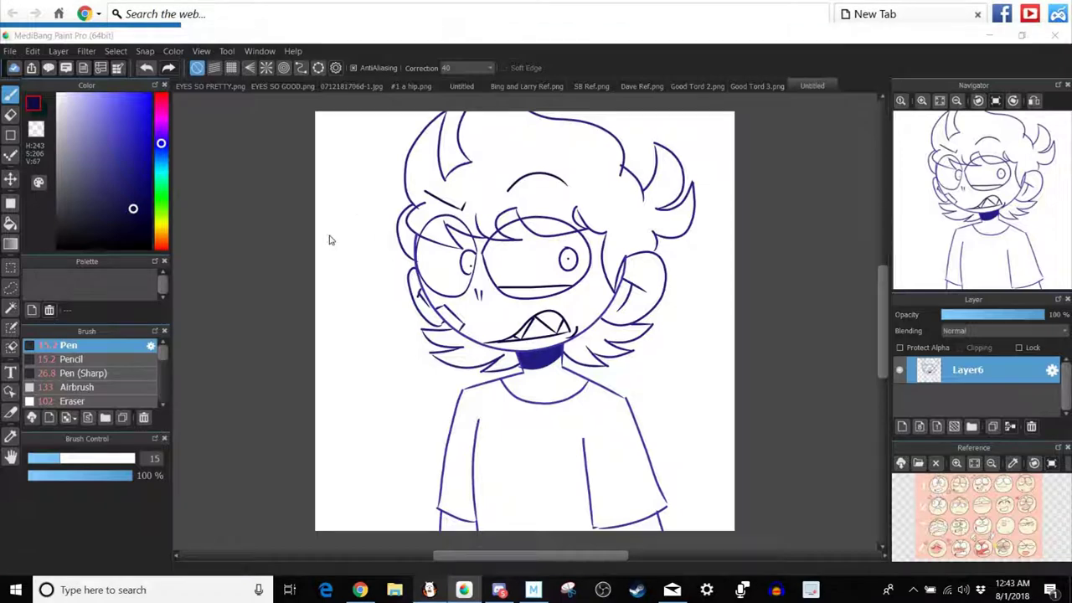
{"action": "key", "text": "ctrl+o"}
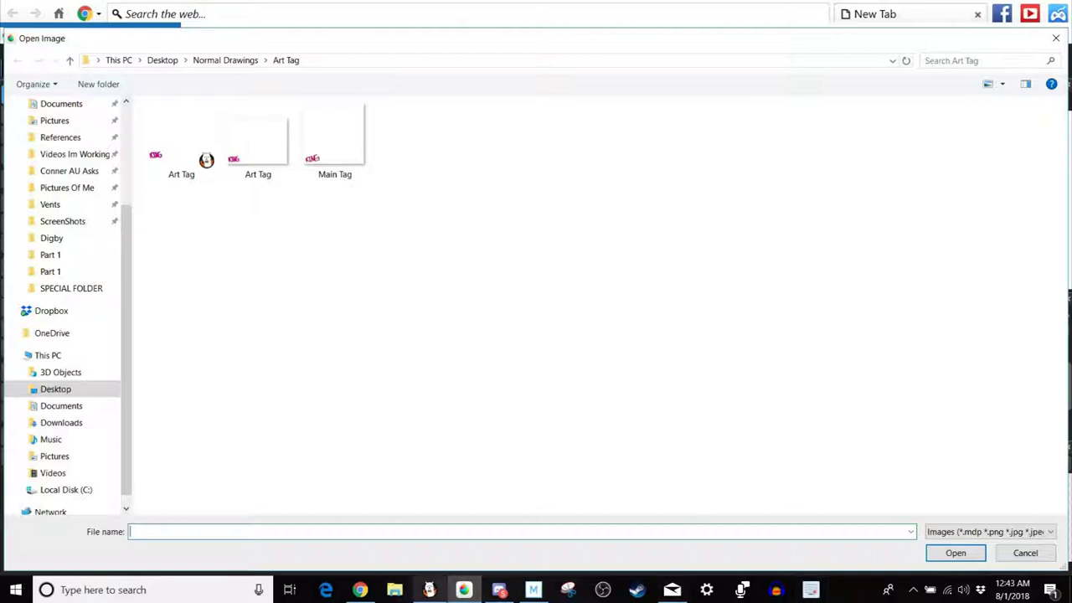
{"action": "left_click", "coordinate": [428, 590]}
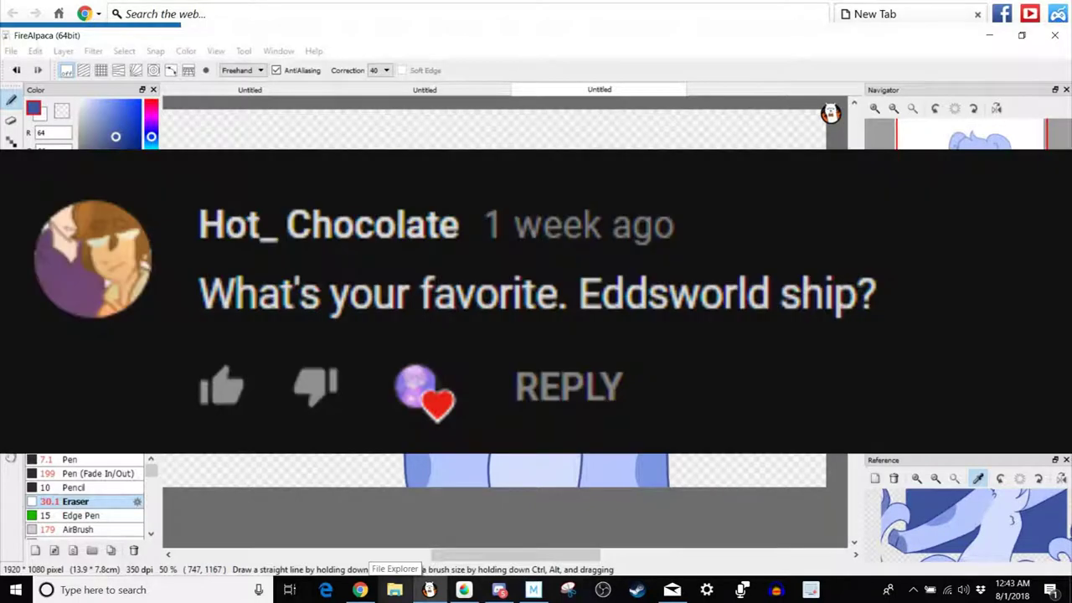
{"action": "left_click", "coordinate": [465, 591]}
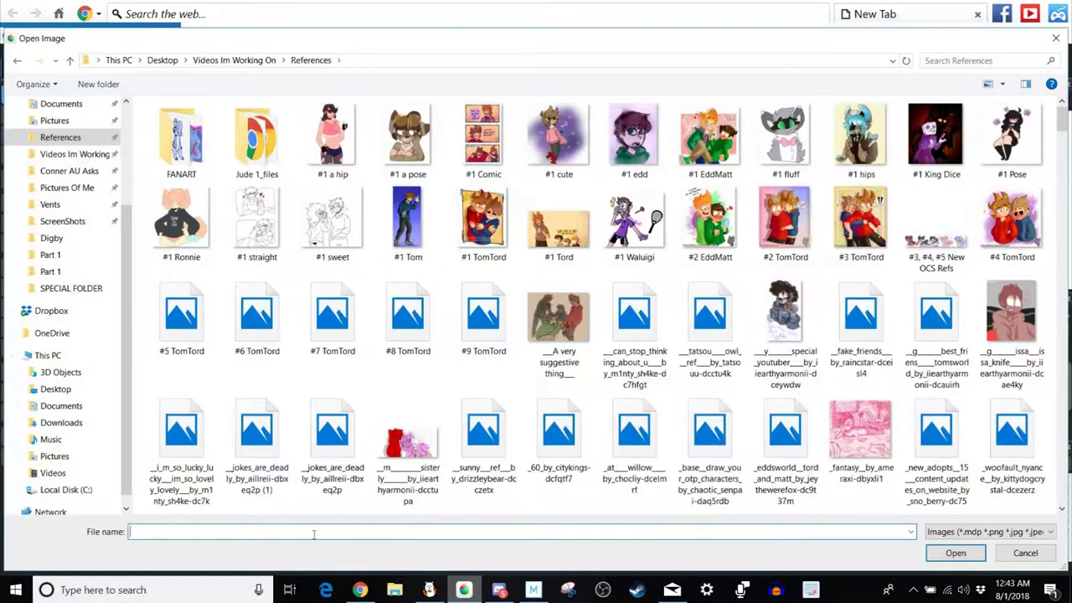
{"action": "type", "text": "Tord "}
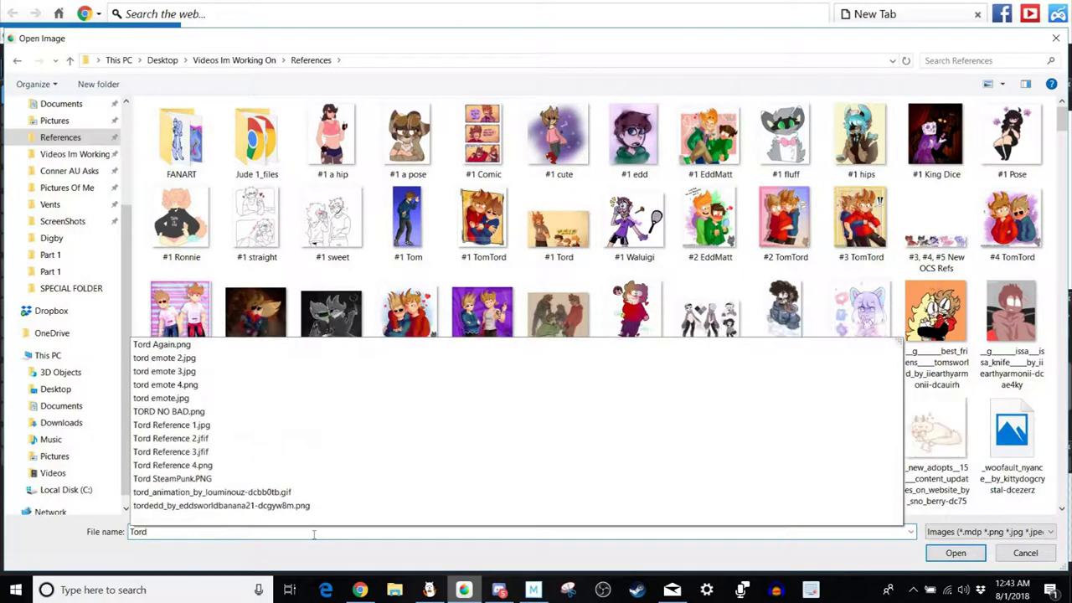
{"action": "type", "text": "Reff"}
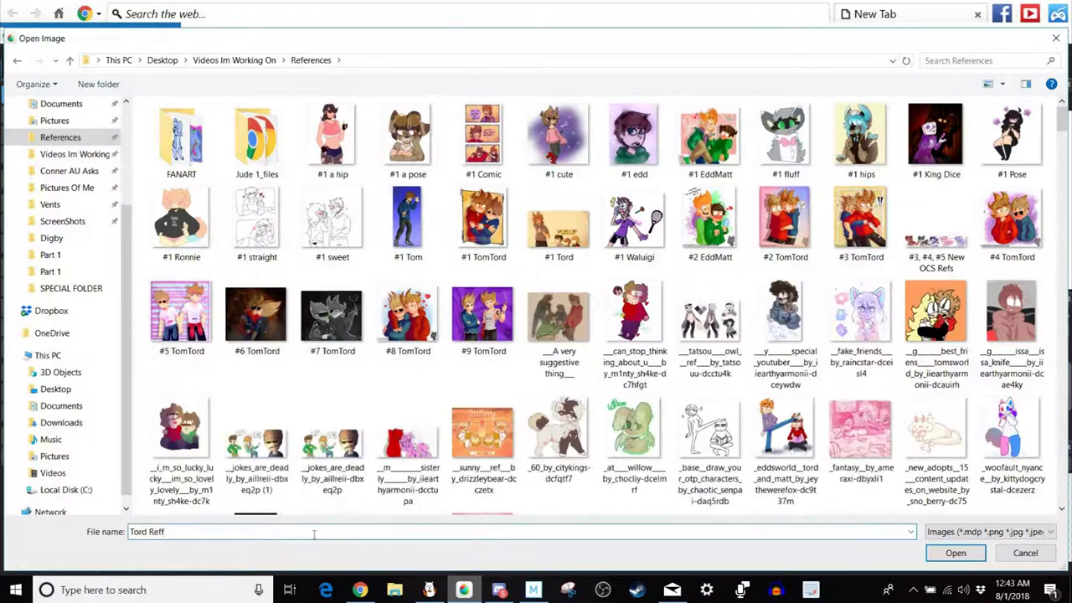
{"action": "key", "text": "BackSpace"}
{"action": "key", "text": "Down"}
{"action": "key", "text": "Return"}
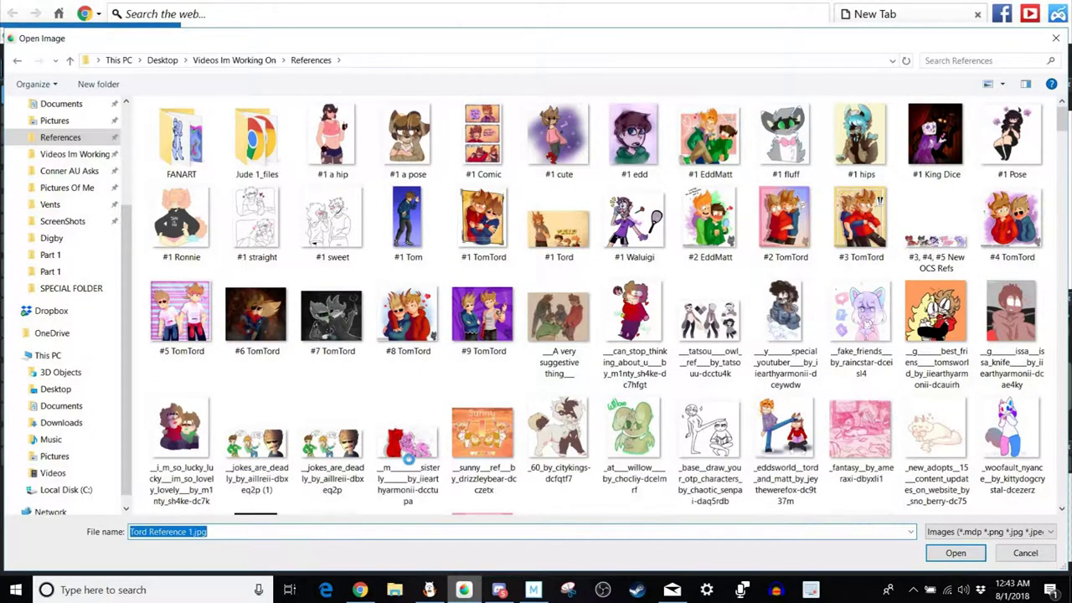
{"action": "key", "text": "Return"}
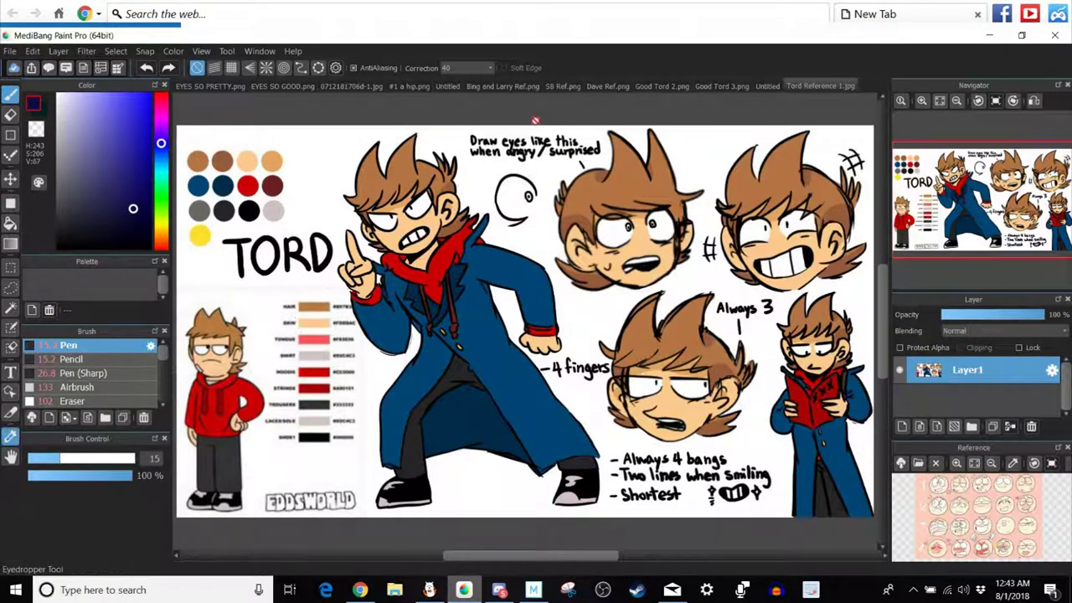
Sample the light skin colour from the reference's palette and add a new layer beneath the line art in the untitled sketch.
{"action": "left_click", "coordinate": [10, 437]}
{"action": "left_click", "coordinate": [248, 162]}
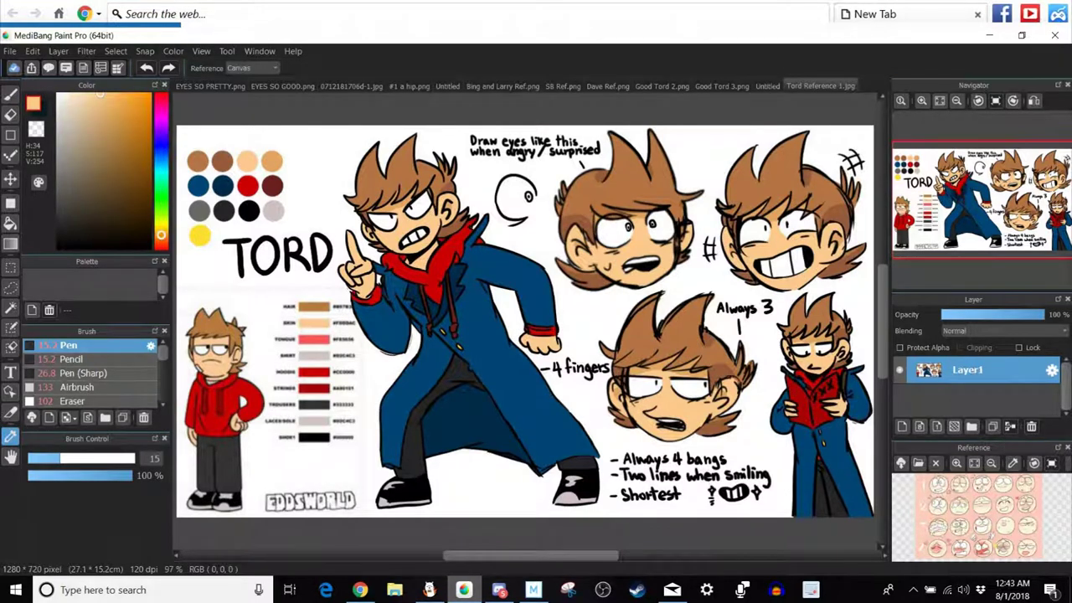
{"action": "left_click", "coordinate": [722, 85]}
{"action": "left_click", "coordinate": [769, 84]}
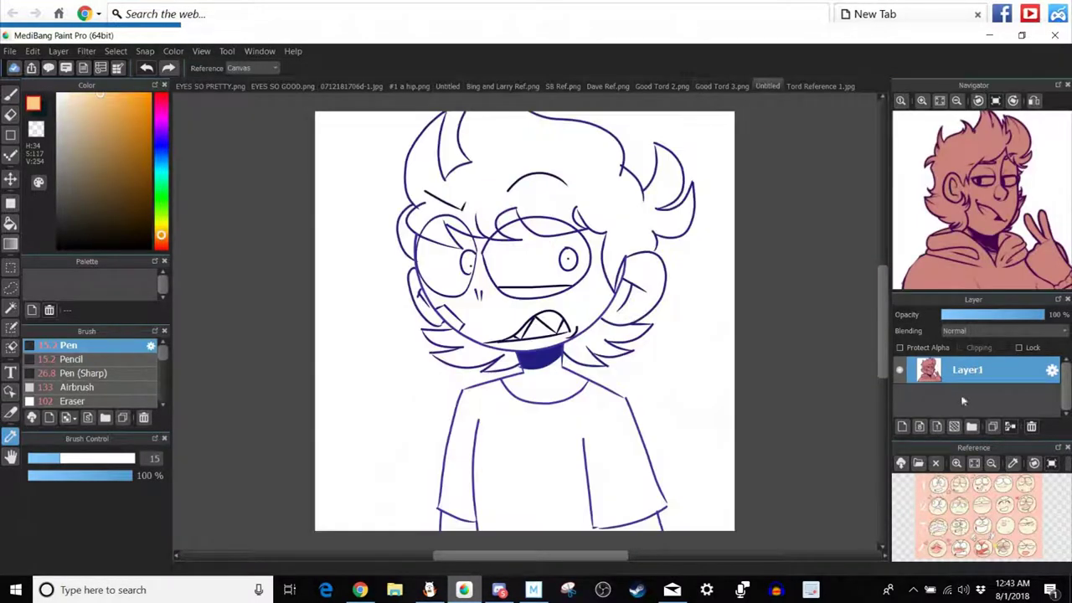
{"action": "left_click", "coordinate": [902, 427]}
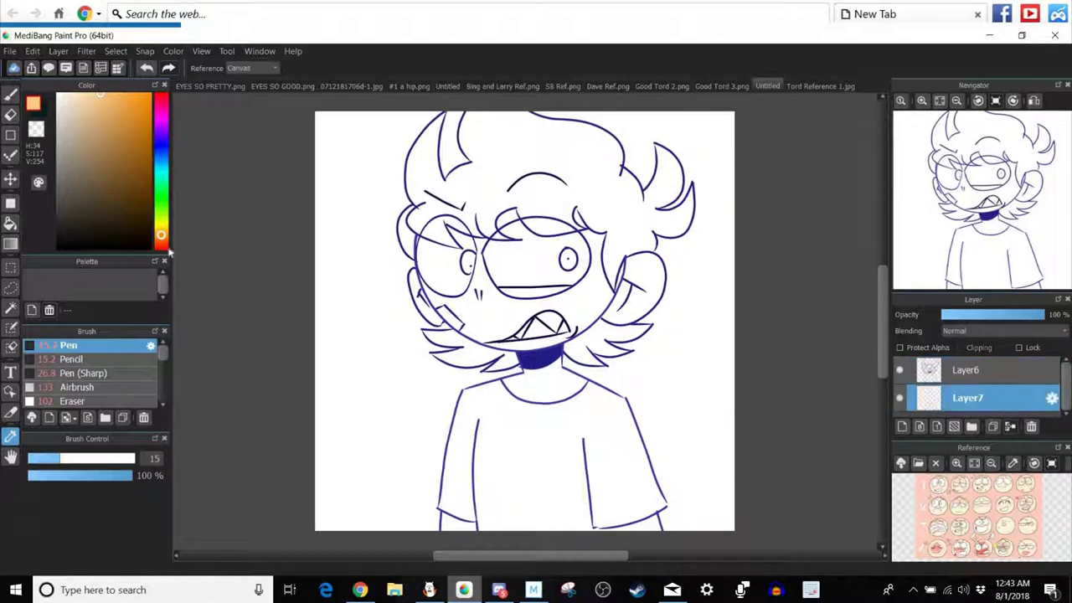
Select the face area with the Magic Wand and paint it in the skin colour with a 139 px Pen.
{"action": "left_click", "coordinate": [10, 309]}
{"action": "left_click", "coordinate": [491, 306]}
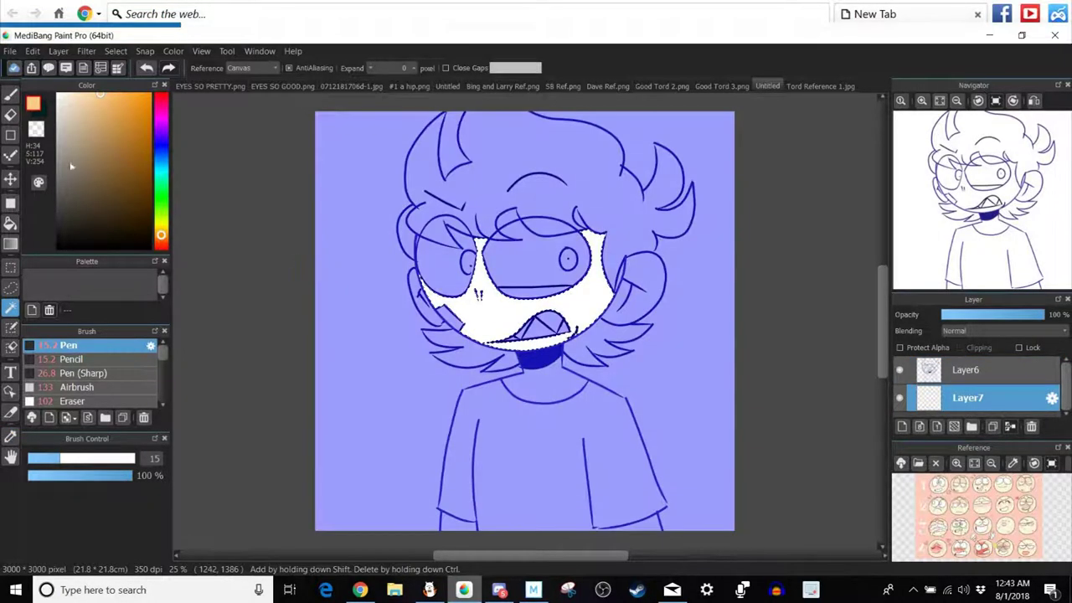
{"action": "left_click", "coordinate": [10, 94]}
{"action": "left_click_drag", "start_coordinate": [126, 463], "coordinate": [176, 446]}
{"action": "mouse_move", "coordinate": [487, 347]}
{"action": "left_mouse_down"}
{"action": "mouse_move", "coordinate": [618, 295]}
{"action": "mouse_move", "coordinate": [594, 319]}
{"action": "mouse_move", "coordinate": [591, 218]}
{"action": "mouse_move", "coordinate": [617, 246]}
{"action": "left_mouse_up"}
{"action": "mouse_move", "coordinate": [614, 334]}
{"action": "left_mouse_down"}
{"action": "mouse_move", "coordinate": [497, 237]}
{"action": "mouse_move", "coordinate": [578, 308]}
{"action": "mouse_move", "coordinate": [518, 237]}
{"action": "mouse_move", "coordinate": [383, 296]}
{"action": "mouse_move", "coordinate": [378, 332]}
{"action": "mouse_move", "coordinate": [668, 221]}
{"action": "mouse_move", "coordinate": [408, 363]}
{"action": "mouse_move", "coordinate": [477, 329]}
{"action": "mouse_move", "coordinate": [444, 334]}
{"action": "mouse_move", "coordinate": [618, 280]}
{"action": "left_mouse_up"}
{"action": "mouse_move", "coordinate": [446, 333]}
{"action": "left_mouse_down"}
{"action": "mouse_move", "coordinate": [646, 299]}
{"action": "mouse_move", "coordinate": [496, 368]}
{"action": "mouse_move", "coordinate": [425, 356]}
{"action": "mouse_move", "coordinate": [615, 294]}
{"action": "left_mouse_up"}
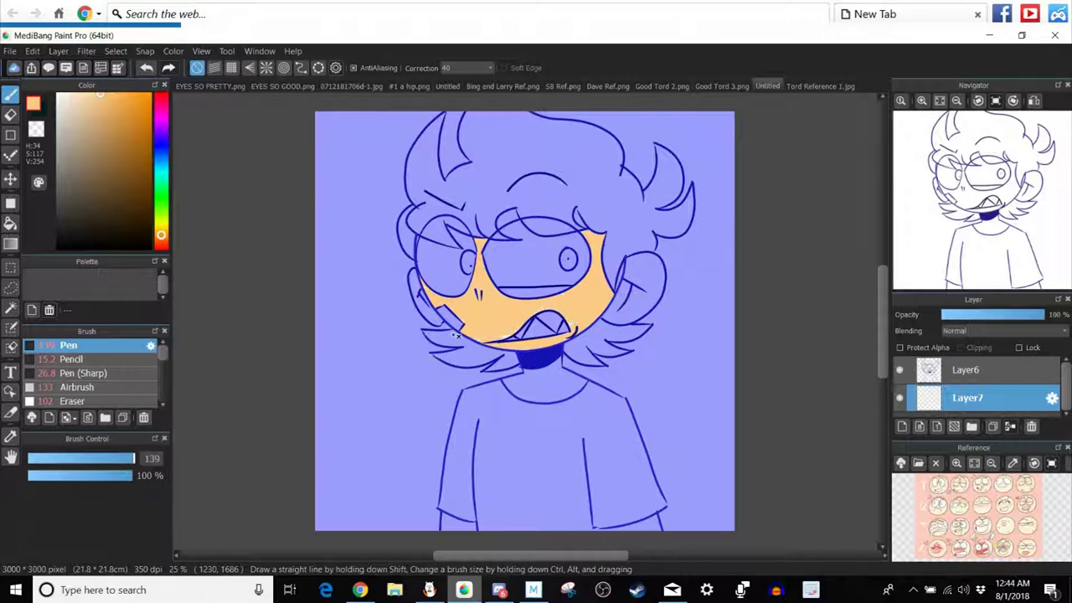
{"action": "left_click_drag", "start_coordinate": [550, 332], "coordinate": [511, 338]}
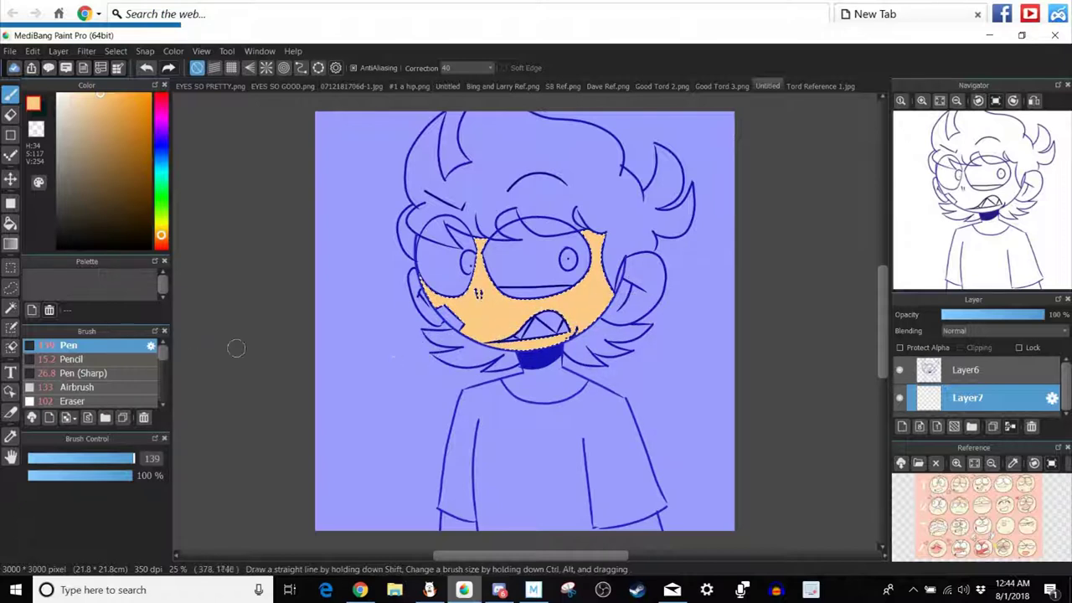
Select the lower-lid strip of the large eye with the Magic Wand and paint it in the skin colour.
{"action": "left_click", "coordinate": [10, 309]}
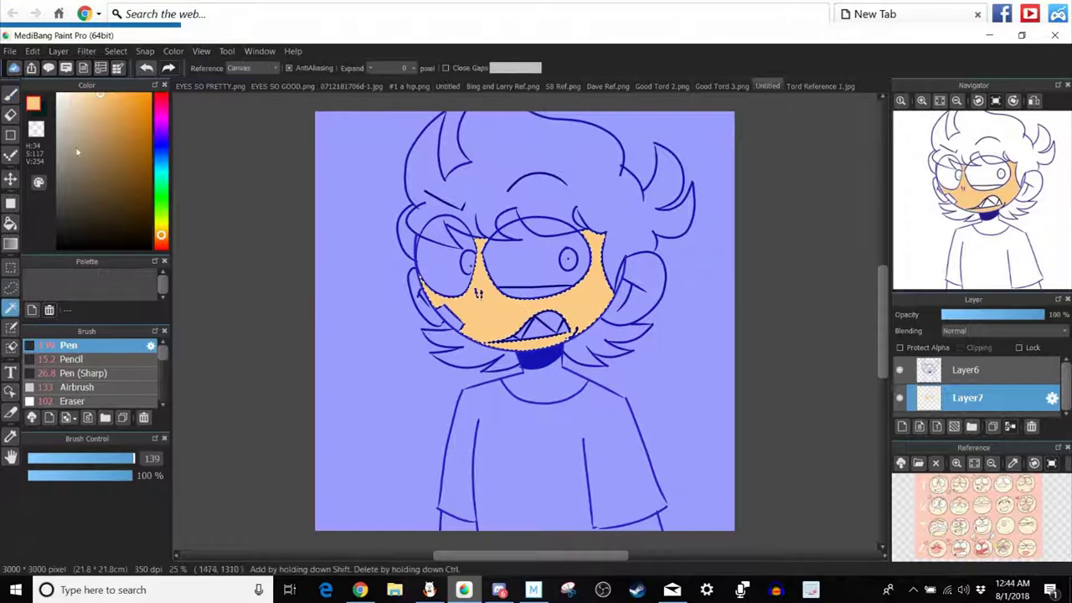
{"action": "left_click", "coordinate": [536, 293]}
{"action": "left_click", "coordinate": [10, 94]}
{"action": "left_click_drag", "start_coordinate": [495, 295], "coordinate": [563, 294]}
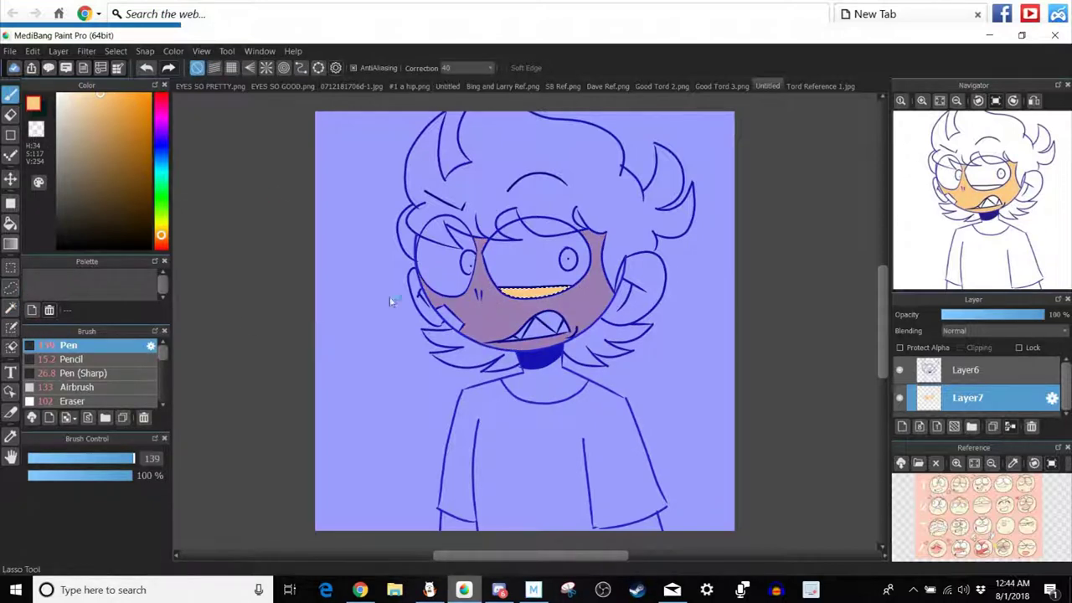
Select the open area around the smaller ear with the Magic Wand, paint the ear skin-coloured and clean up its lower edge.
{"action": "key", "text": "w"}
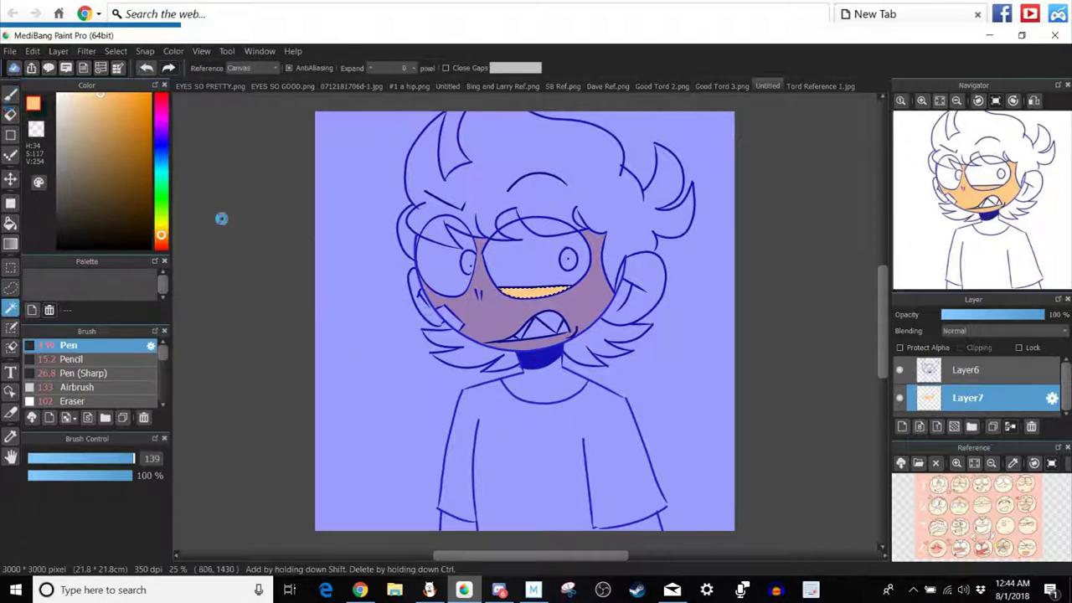
{"action": "left_click", "coordinate": [474, 350]}
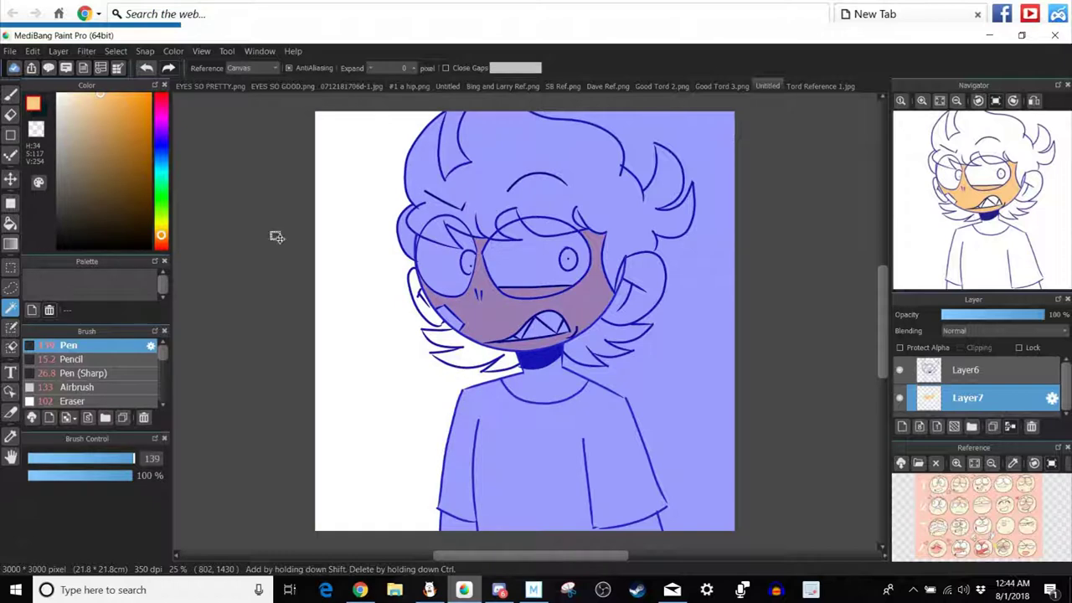
{"action": "key", "text": "b"}
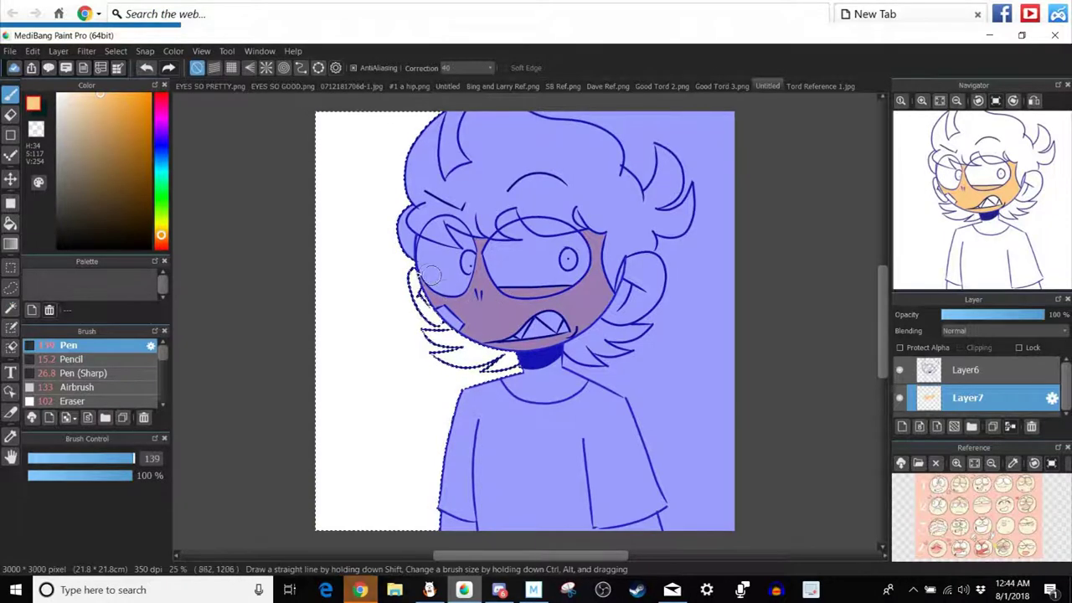
{"action": "mouse_move", "coordinate": [418, 277]}
{"action": "left_mouse_down"}
{"action": "mouse_move", "coordinate": [432, 316]}
{"action": "mouse_move", "coordinate": [423, 312]}
{"action": "mouse_move", "coordinate": [438, 324]}
{"action": "left_mouse_up"}
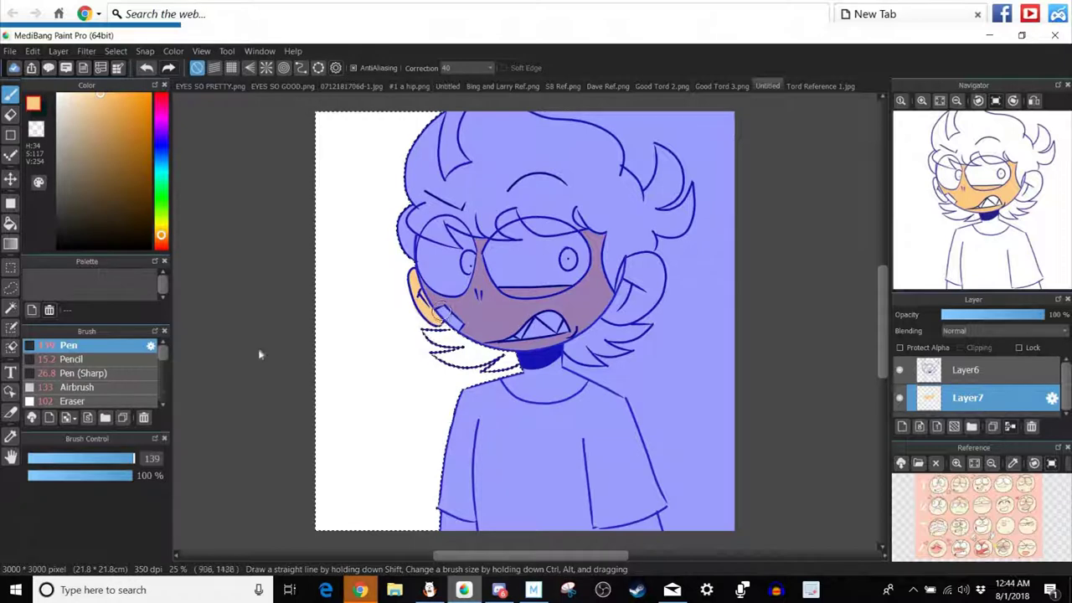
{"action": "key", "text": "e"}
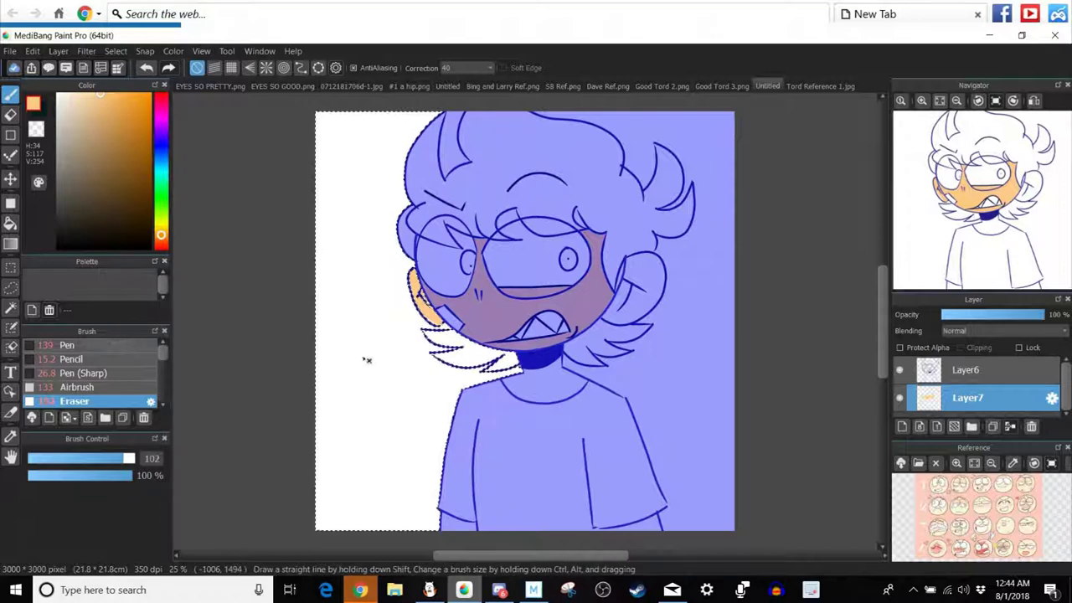
{"action": "left_click", "coordinate": [129, 344]}
{"action": "left_click_drag", "start_coordinate": [440, 317], "coordinate": [433, 313]}
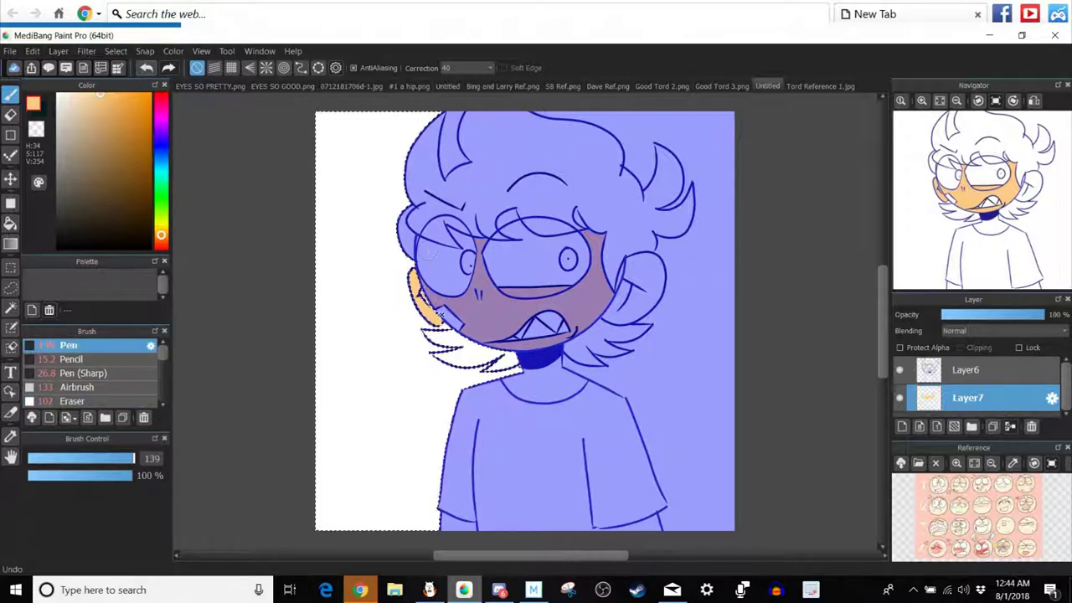
{"action": "left_click", "coordinate": [147, 68]}
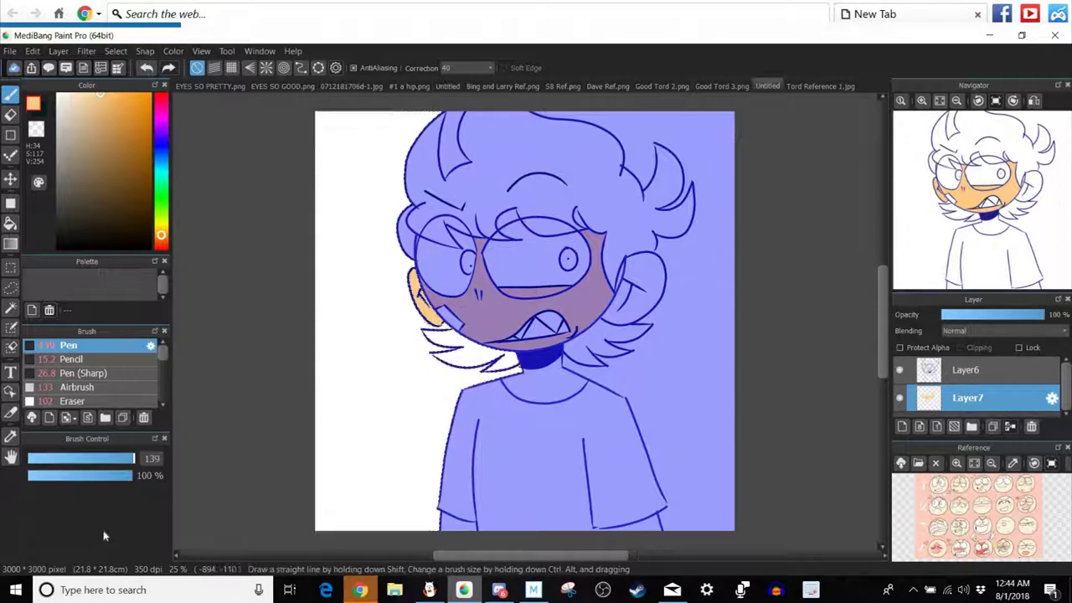
Sample the brown hair colour from the reference image and paint the hair tufts below the smaller ear with an 85 px Pen.
{"action": "left_click", "coordinate": [119, 459]}
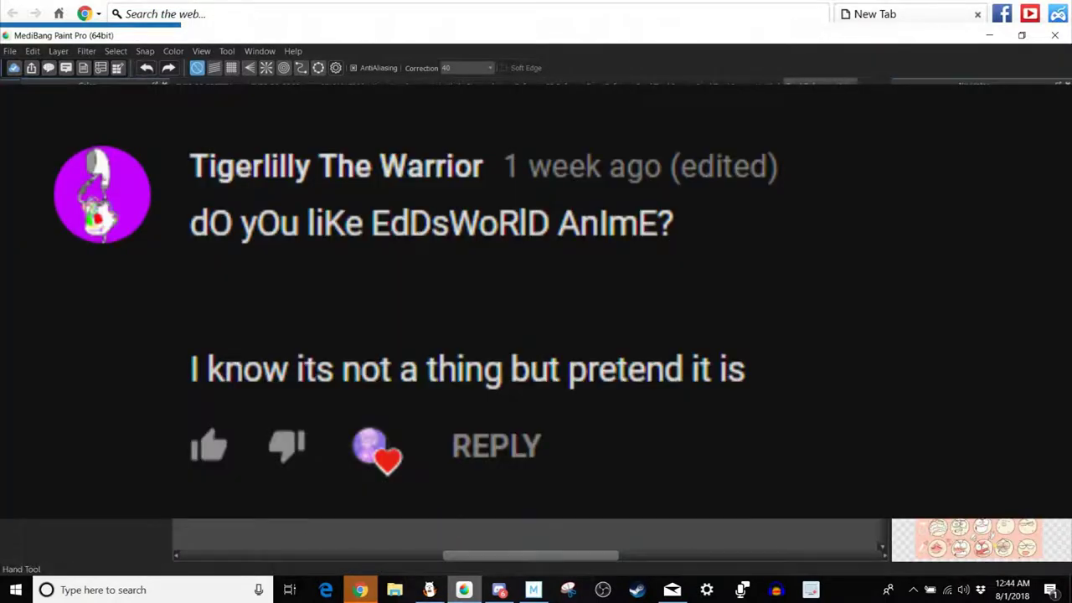
{"action": "left_click", "coordinate": [11, 350]}
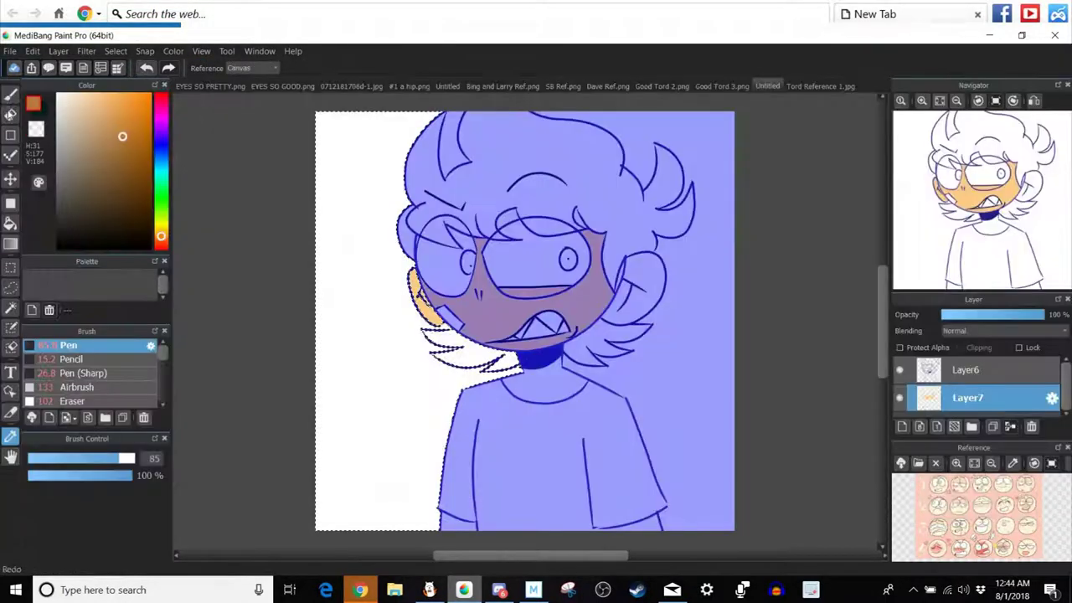
{"action": "left_click", "coordinate": [11, 96]}
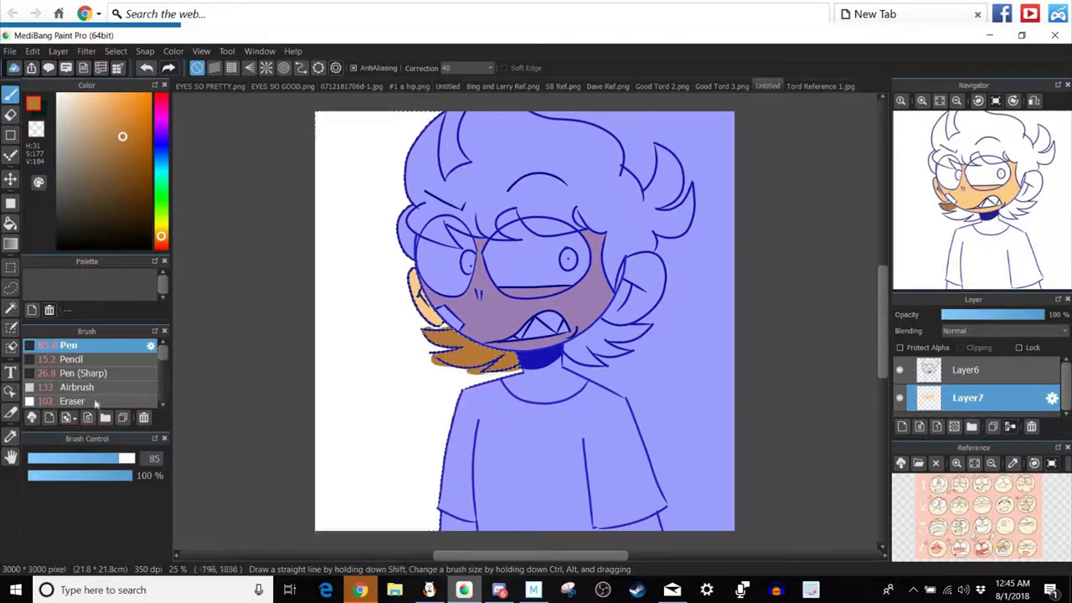
Erase the brown overspill around the hair tufts with the Eraser, reduced to 28 px, and fill remaining gaps with a 21 px Pen.
{"action": "left_click", "coordinate": [97, 404]}
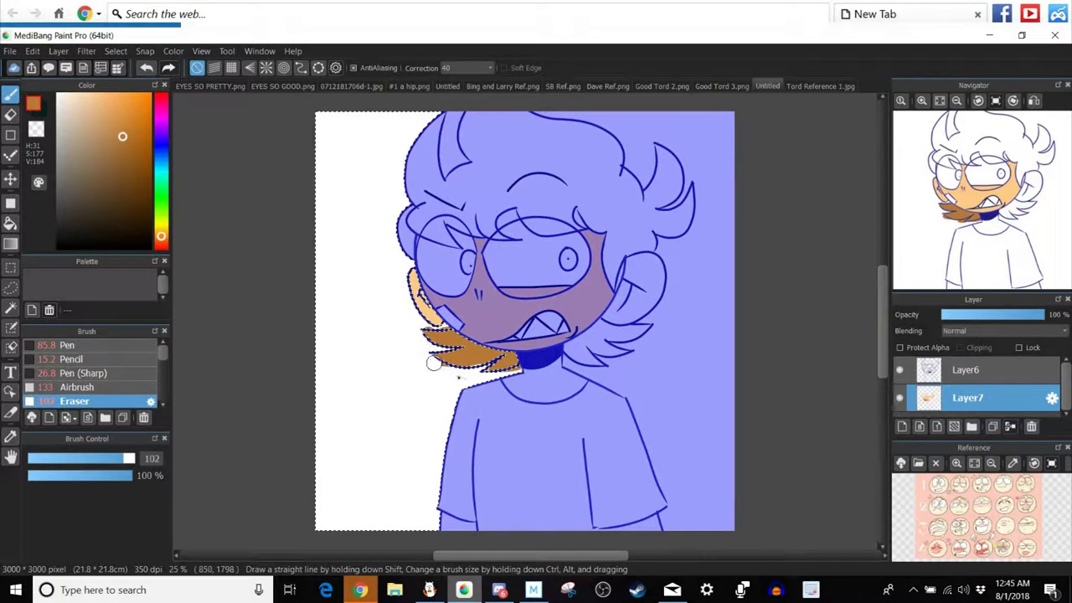
{"action": "left_click", "coordinate": [84, 458]}
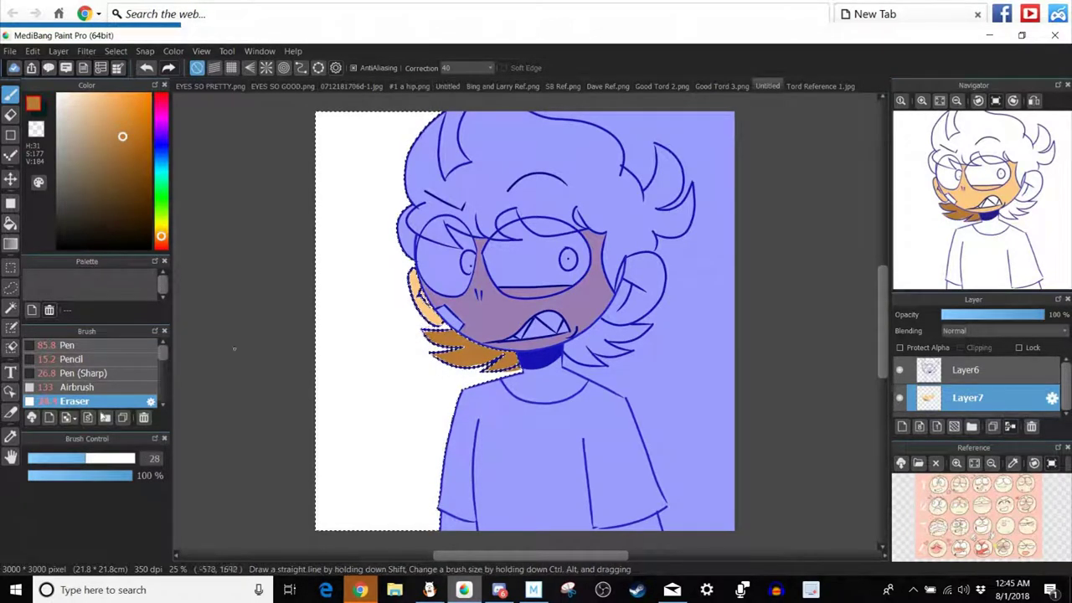
{"action": "left_click", "coordinate": [67, 345]}
{"action": "left_click_drag", "start_coordinate": [483, 332], "coordinate": [425, 333]}
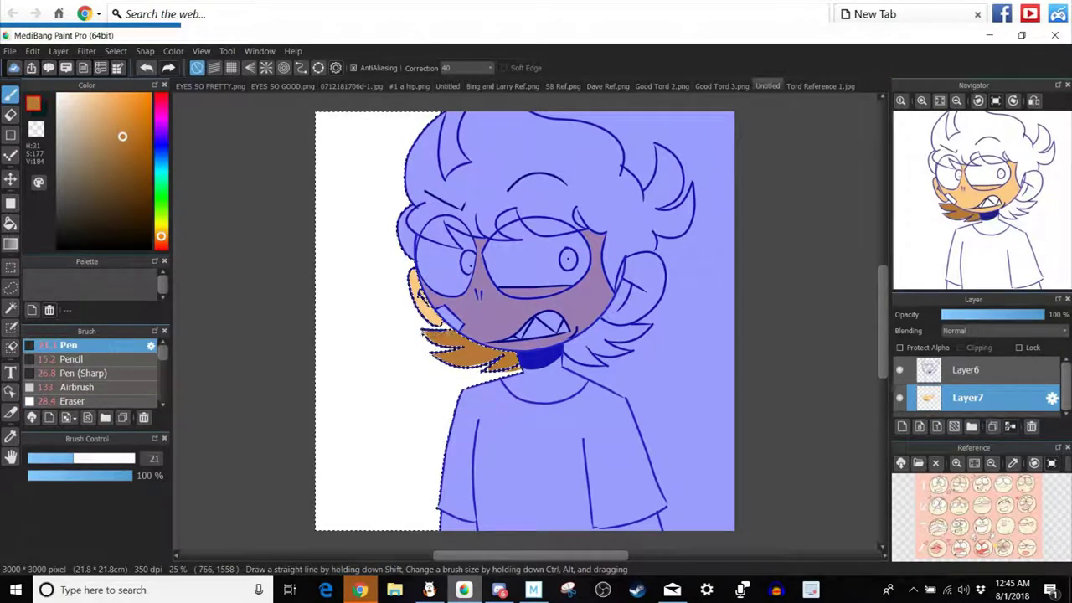
{"action": "left_click_drag", "start_coordinate": [512, 365], "coordinate": [521, 369]}
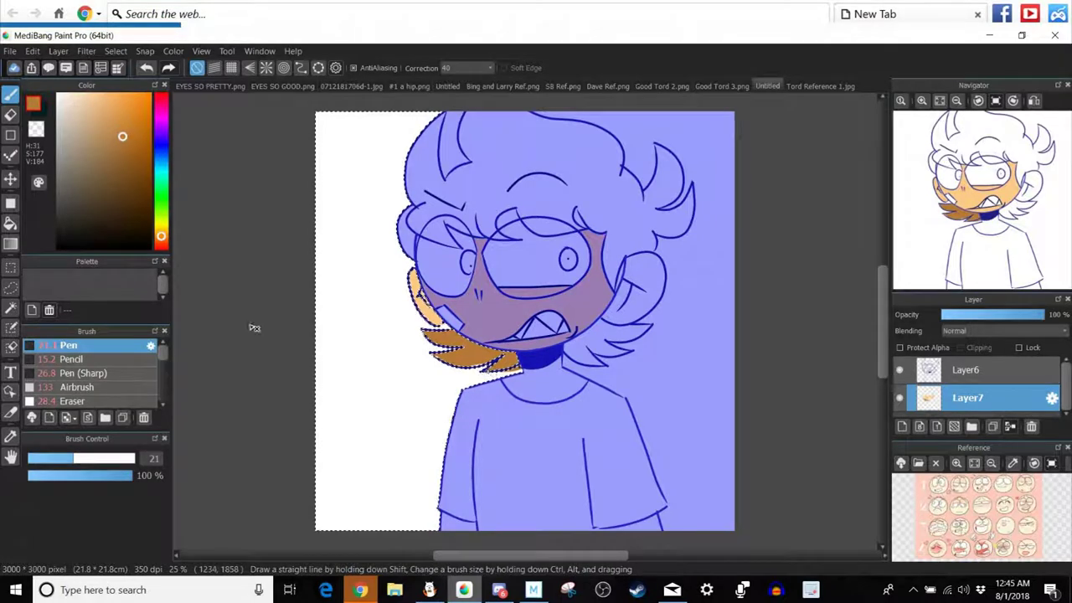
{"action": "left_click", "coordinate": [89, 418]}
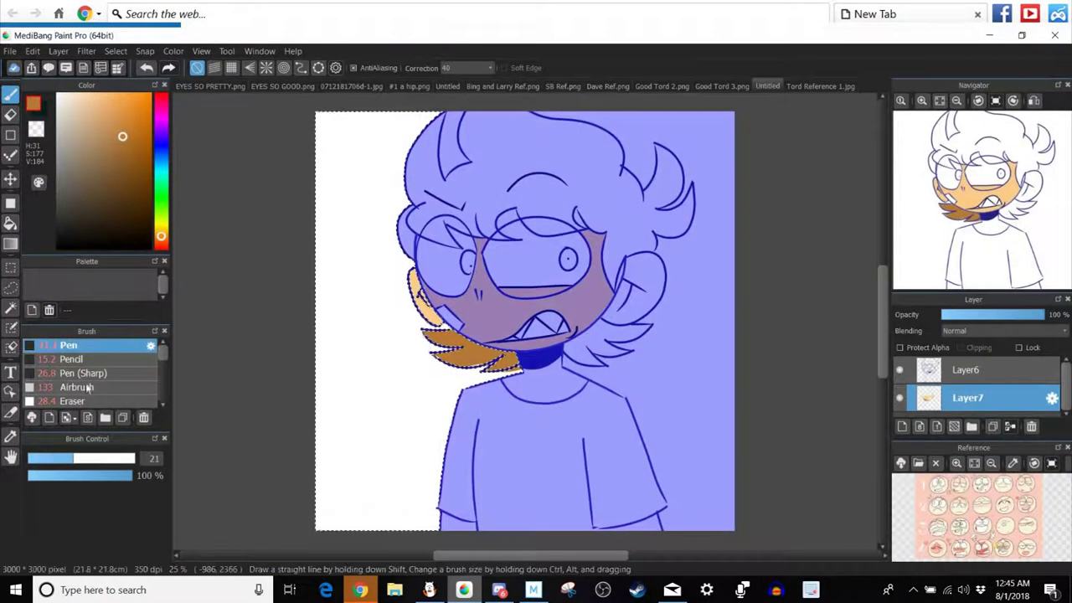
{"action": "left_click", "coordinate": [92, 402]}
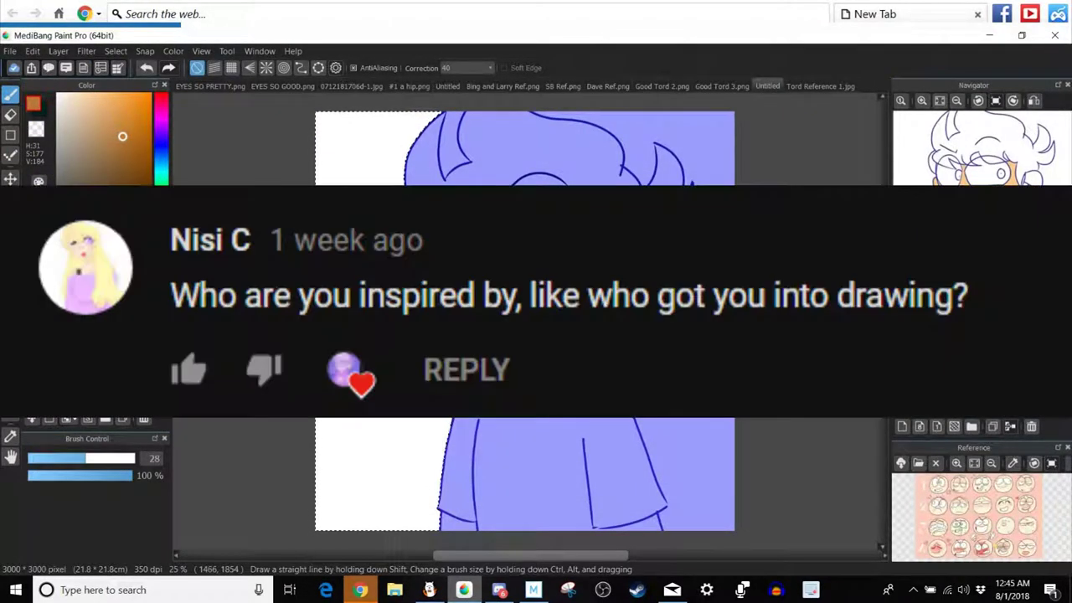
{"action": "left_click", "coordinate": [92, 336]}
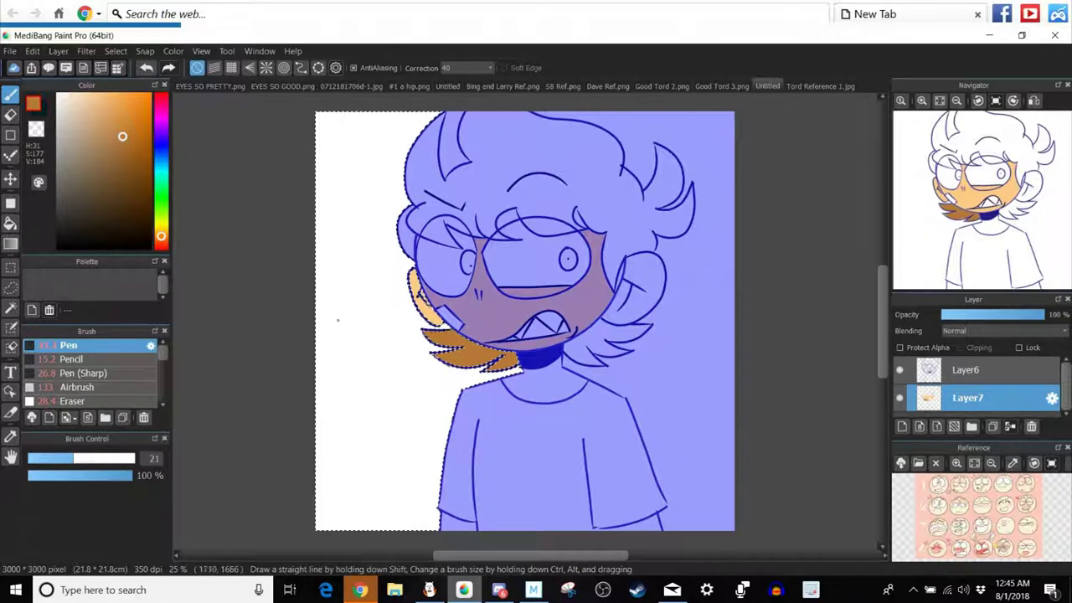
Try to select the hair with the Magic Wand and dab brown at the outline gap above the larger ear with an 83 px Pen.
{"action": "left_click", "coordinate": [10, 308]}
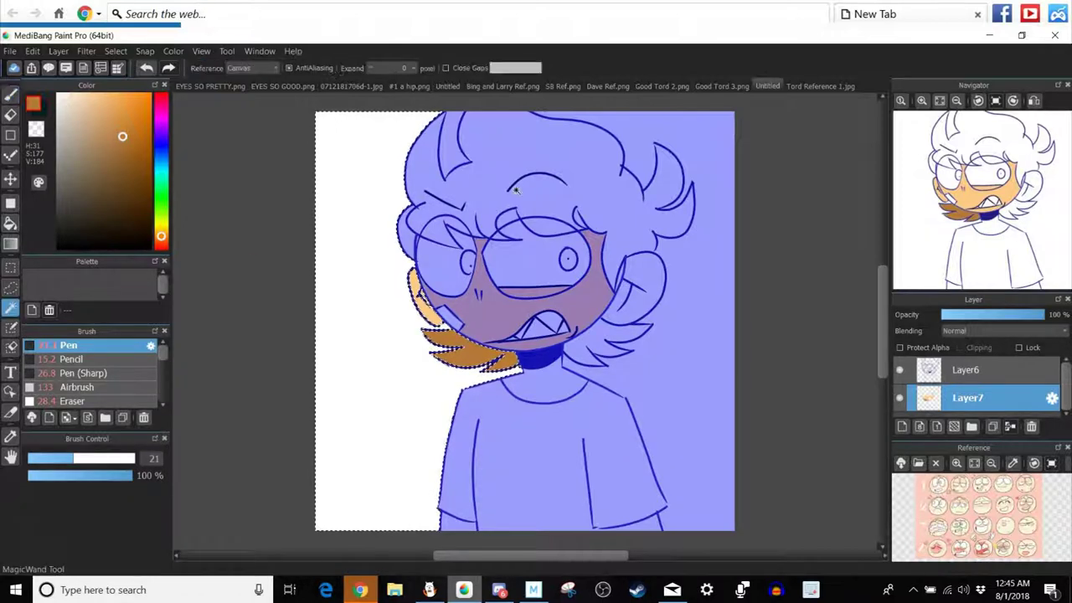
{"action": "left_click", "coordinate": [521, 196]}
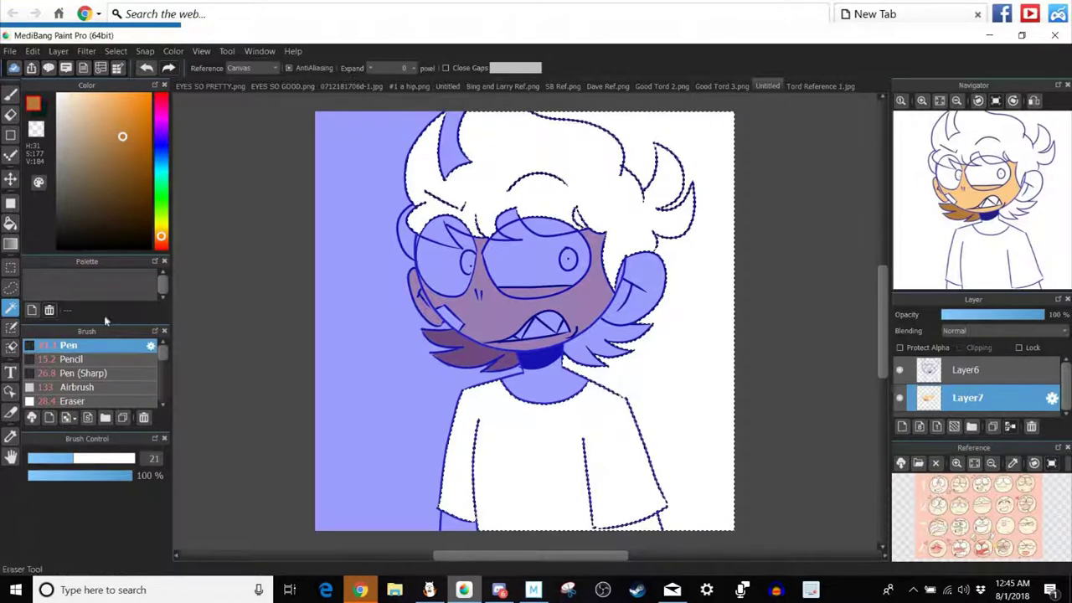
{"action": "key", "text": "b"}
{"action": "left_click", "coordinate": [121, 460]}
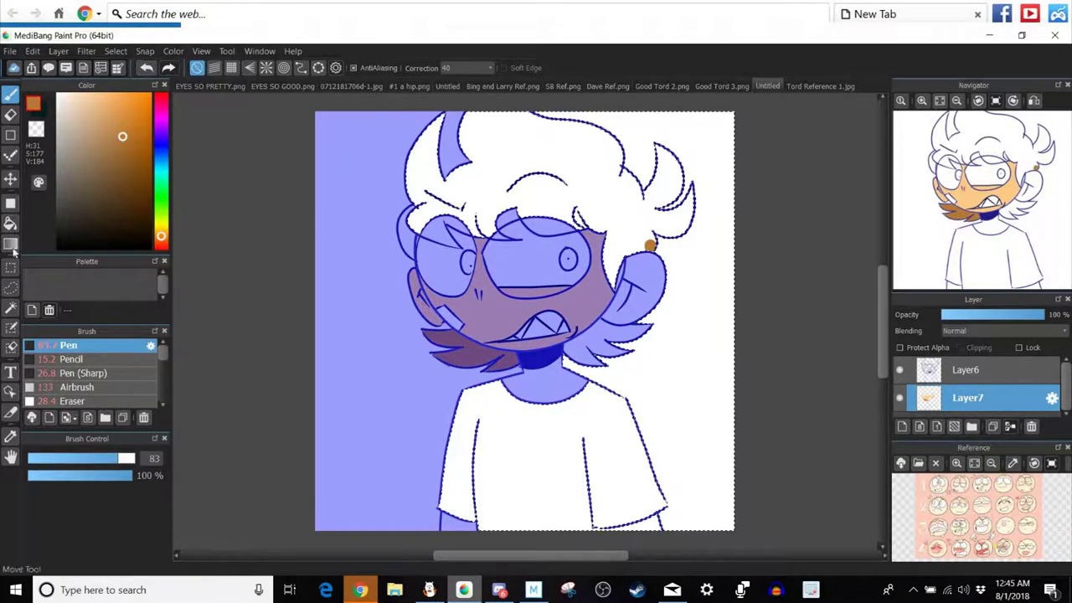
Recheck the enclosed area with the Magic Wand and close the outline gap at the upper hair lock's tip with a 33 px brown Pen.
{"action": "left_click", "coordinate": [10, 308]}
{"action": "left_click", "coordinate": [596, 272]}
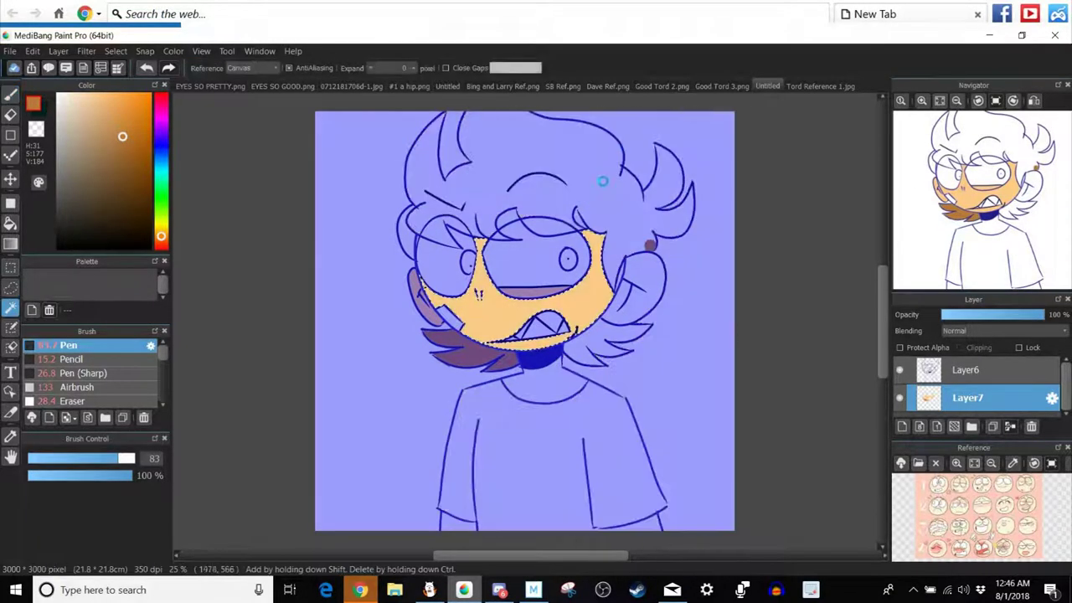
{"action": "key", "text": "ctrl+z"}
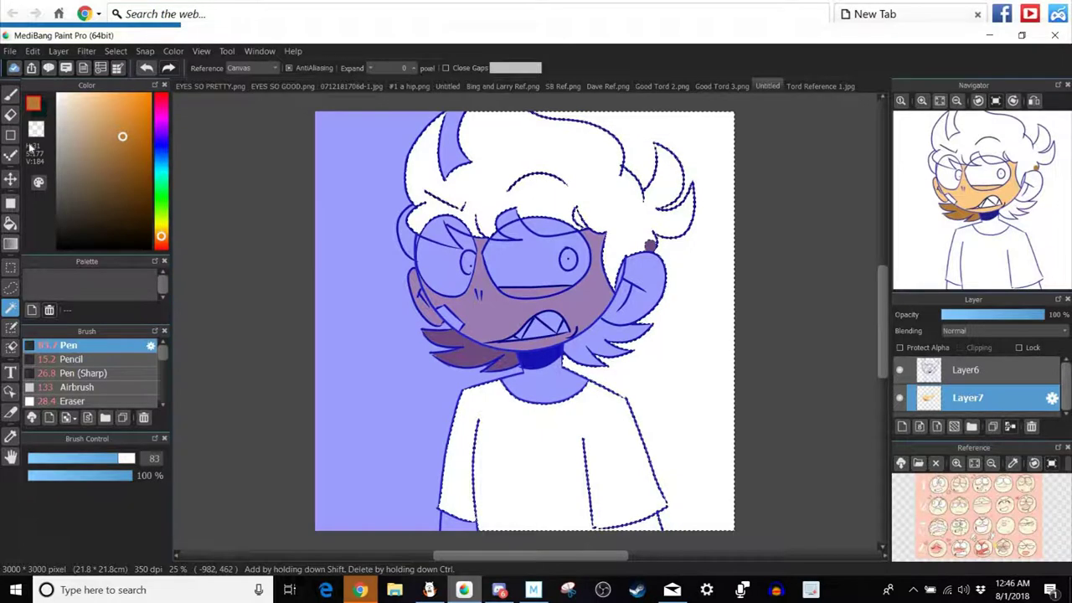
{"action": "left_click", "coordinate": [10, 94]}
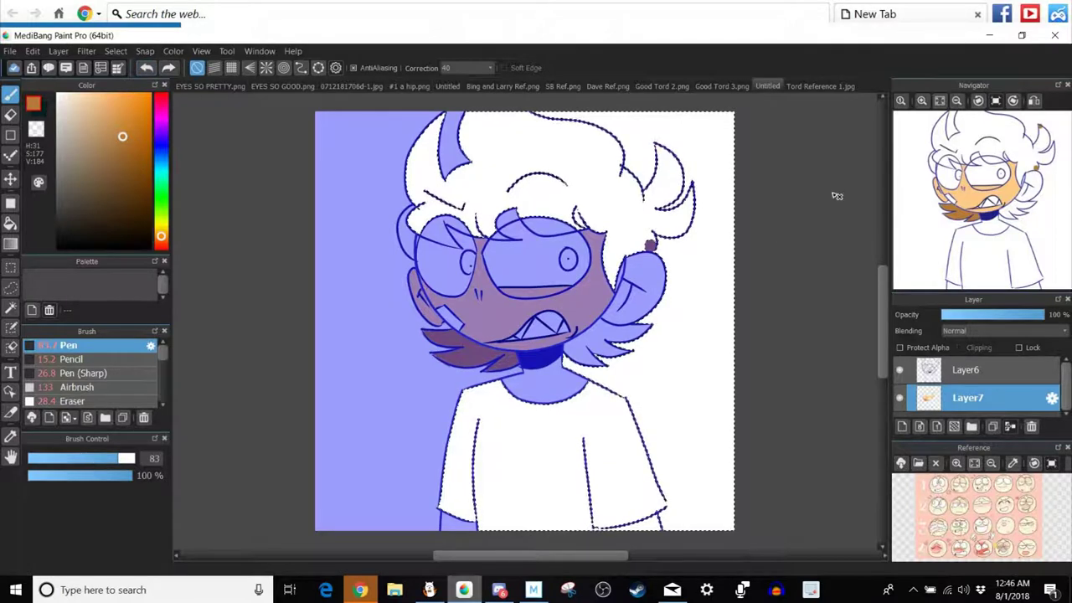
{"action": "left_click_drag", "start_coordinate": [837, 196], "coordinate": [831, 192]}
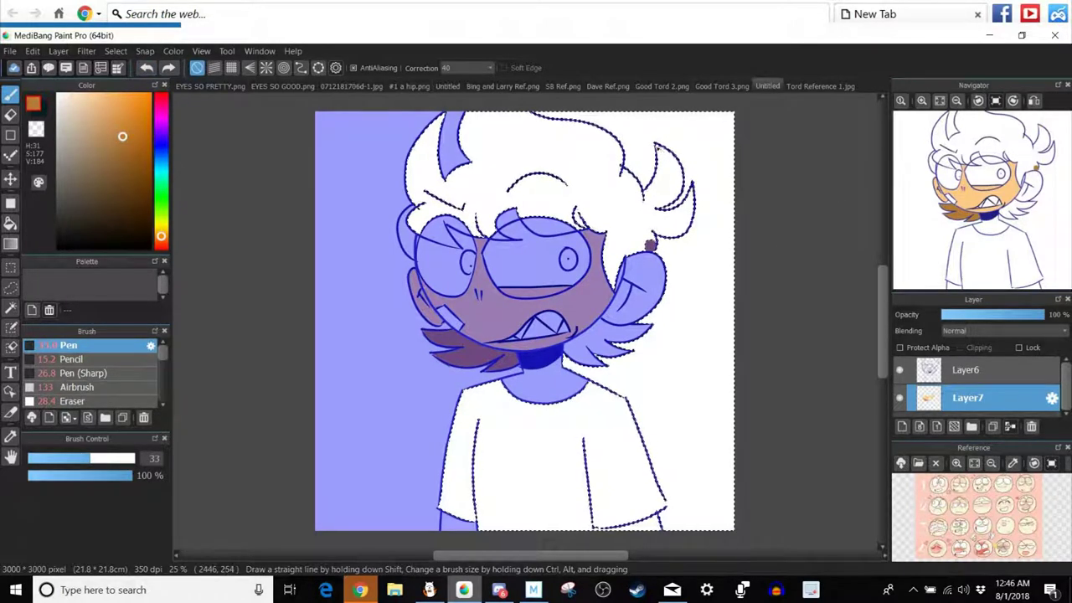
Select the main hair mass with the Magic Wand and paint it brown with a 251 px Pen.
{"action": "left_click", "coordinate": [10, 309]}
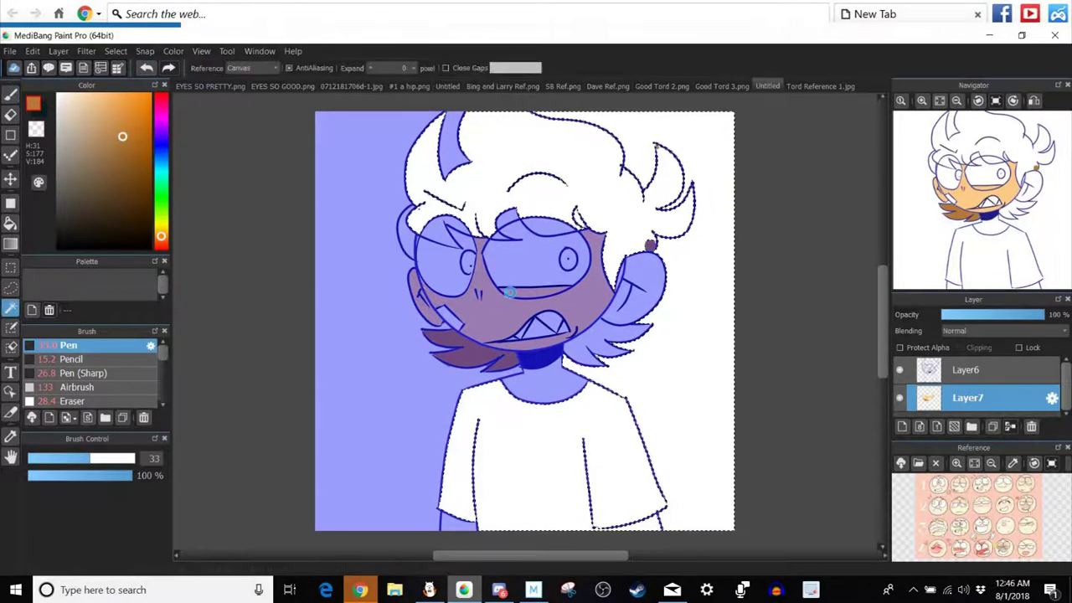
{"action": "left_click", "coordinate": [496, 310]}
{"action": "left_click", "coordinate": [496, 188]}
{"action": "left_click", "coordinate": [9, 98]}
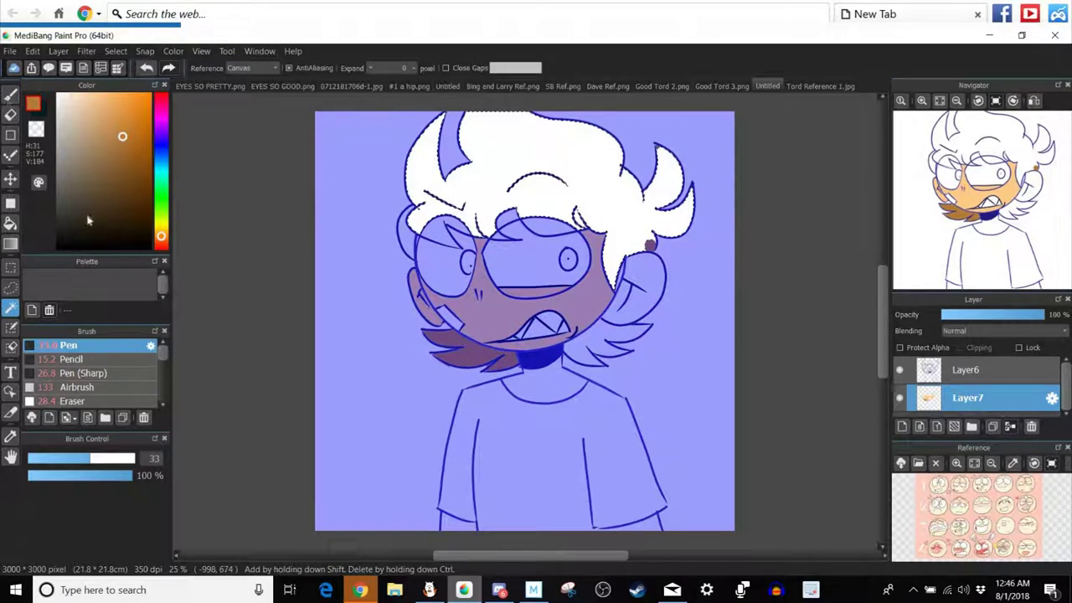
{"action": "left_click", "coordinate": [127, 459]}
{"action": "left_click_drag", "start_coordinate": [588, 280], "coordinate": [618, 279]}
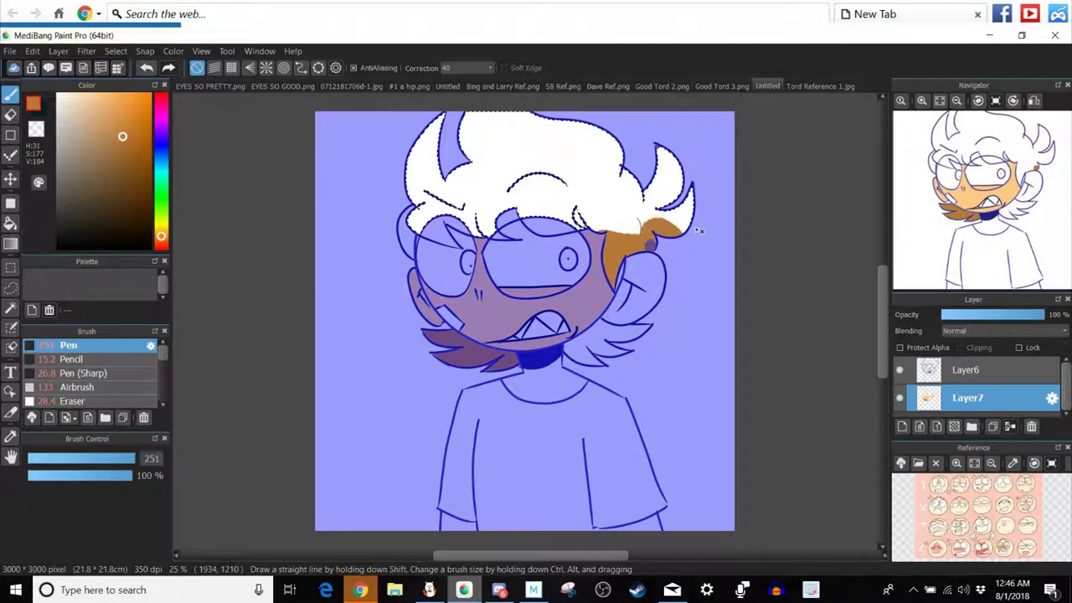
{"action": "mouse_move", "coordinate": [639, 201]}
{"action": "left_mouse_down"}
{"action": "mouse_move", "coordinate": [602, 216]}
{"action": "mouse_move", "coordinate": [626, 178]}
{"action": "mouse_move", "coordinate": [607, 132]}
{"action": "mouse_move", "coordinate": [605, 149]}
{"action": "mouse_move", "coordinate": [480, 110]}
{"action": "mouse_move", "coordinate": [466, 125]}
{"action": "mouse_move", "coordinate": [492, 119]}
{"action": "mouse_move", "coordinate": [467, 105]}
{"action": "mouse_move", "coordinate": [471, 141]}
{"action": "mouse_move", "coordinate": [619, 216]}
{"action": "mouse_move", "coordinate": [510, 226]}
{"action": "mouse_move", "coordinate": [640, 186]}
{"action": "mouse_move", "coordinate": [479, 205]}
{"action": "mouse_move", "coordinate": [593, 192]}
{"action": "left_mouse_up"}
{"action": "mouse_move", "coordinate": [455, 171]}
{"action": "left_mouse_down"}
{"action": "mouse_move", "coordinate": [536, 168]}
{"action": "mouse_move", "coordinate": [448, 134]}
{"action": "left_mouse_up"}
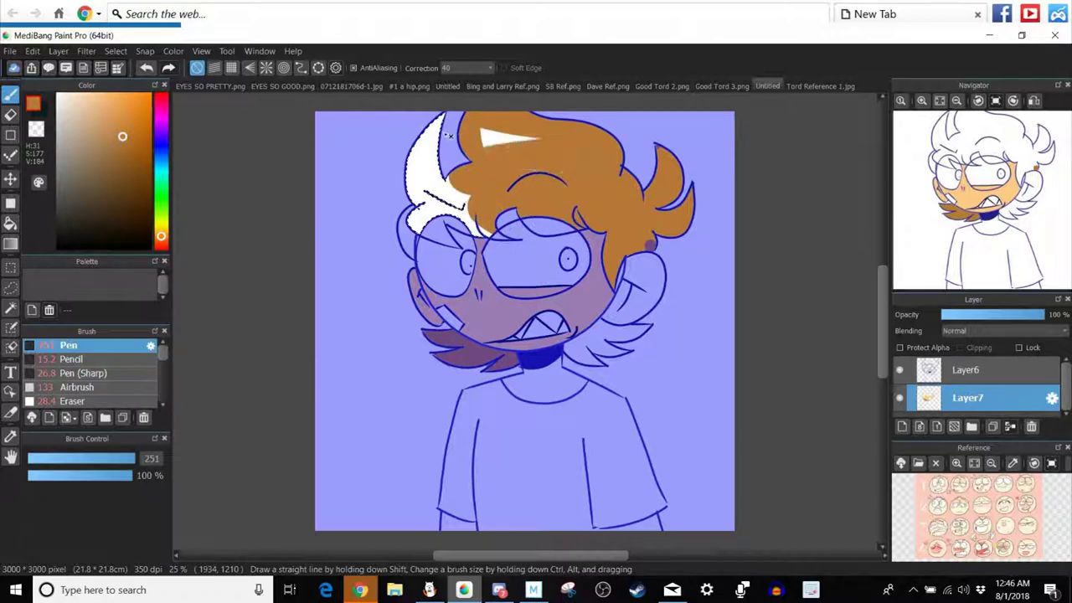
{"action": "mouse_move", "coordinate": [536, 136]}
{"action": "left_mouse_down"}
{"action": "mouse_move", "coordinate": [481, 134]}
{"action": "mouse_move", "coordinate": [419, 163]}
{"action": "mouse_move", "coordinate": [431, 184]}
{"action": "mouse_move", "coordinate": [471, 194]}
{"action": "mouse_move", "coordinate": [450, 182]}
{"action": "left_mouse_up"}
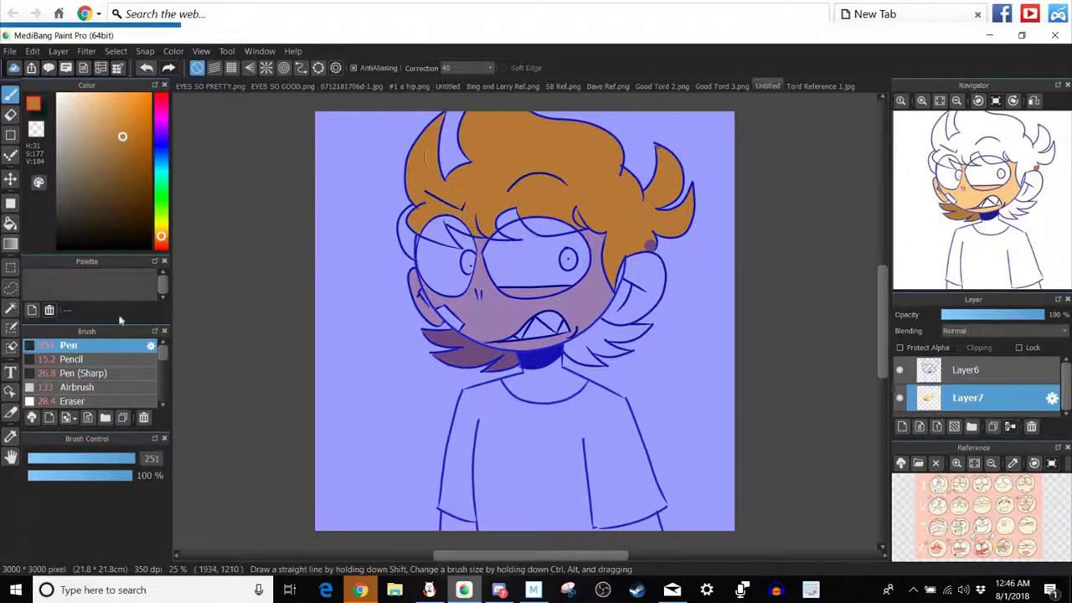
Select the fringe pieces overlapping the large eye and the smaller eye with the Magic Wand and paint them brown.
{"action": "left_click", "coordinate": [10, 308]}
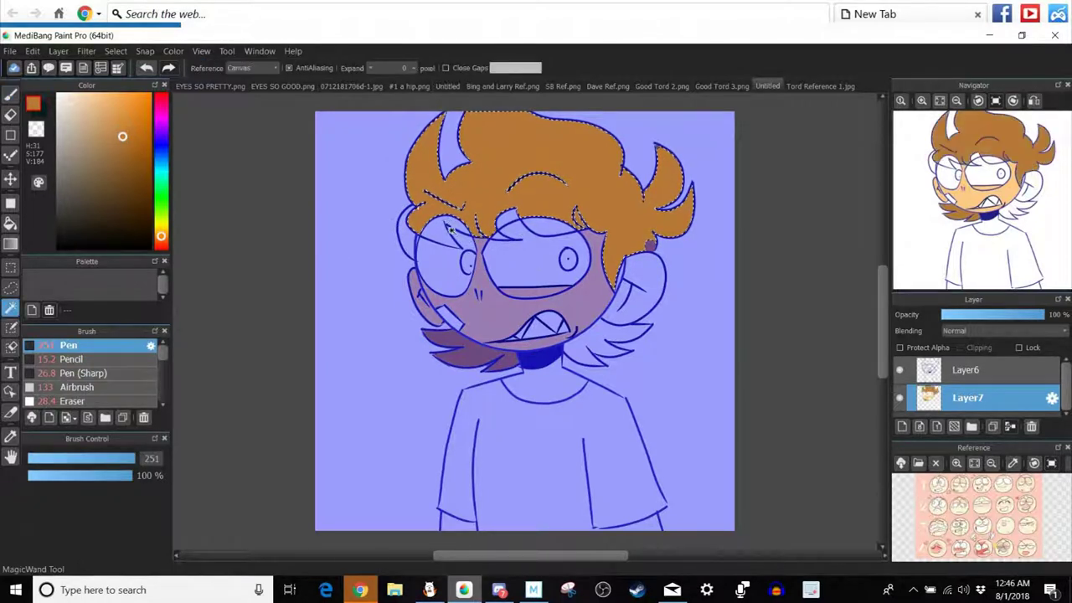
{"action": "left_click", "coordinate": [500, 237]}
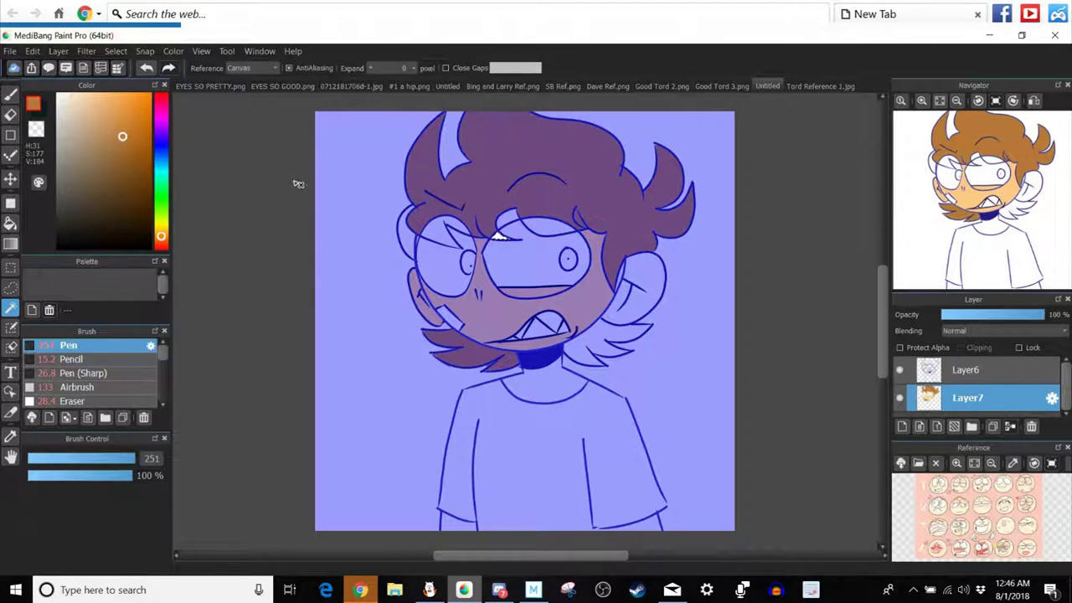
{"action": "key", "text": "b"}
{"action": "left_click", "coordinate": [499, 237]}
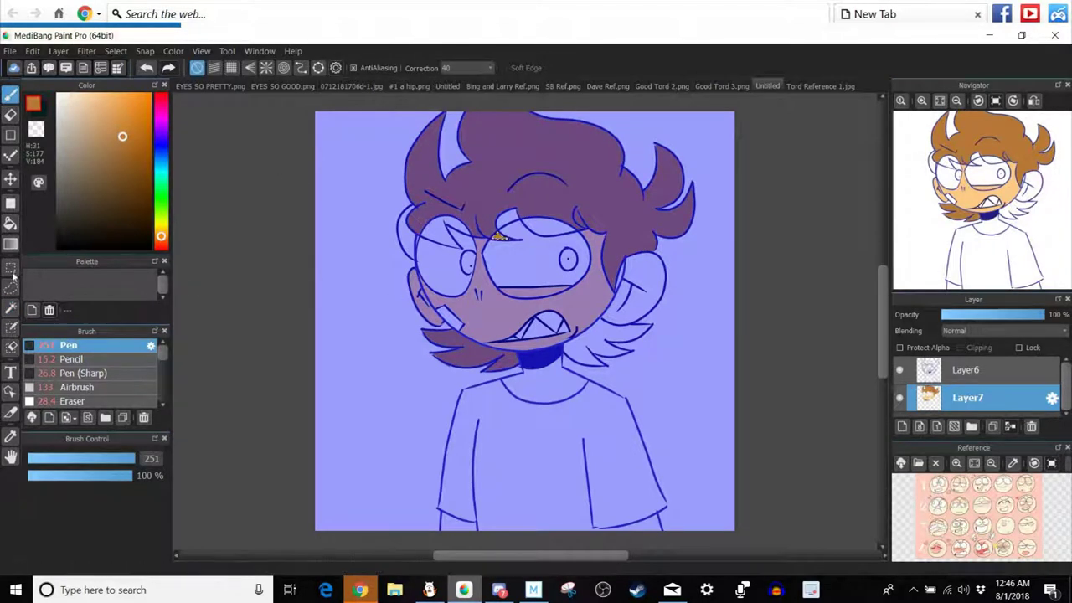
{"action": "left_click", "coordinate": [11, 309]}
{"action": "left_click", "coordinate": [444, 230]}
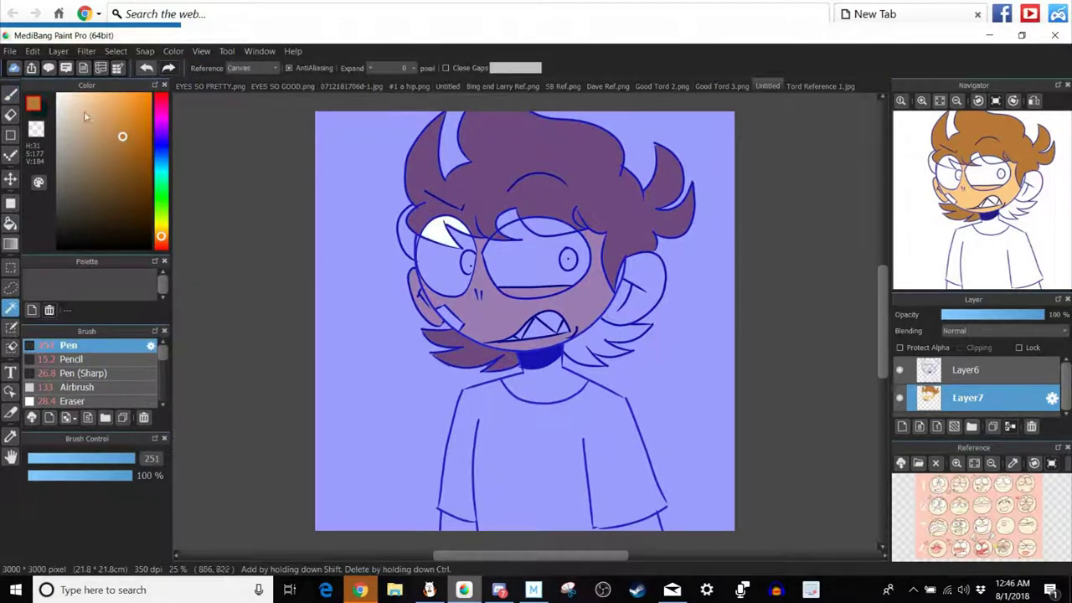
{"action": "left_click", "coordinate": [11, 94]}
{"action": "left_click_drag", "start_coordinate": [526, 253], "coordinate": [431, 231]}
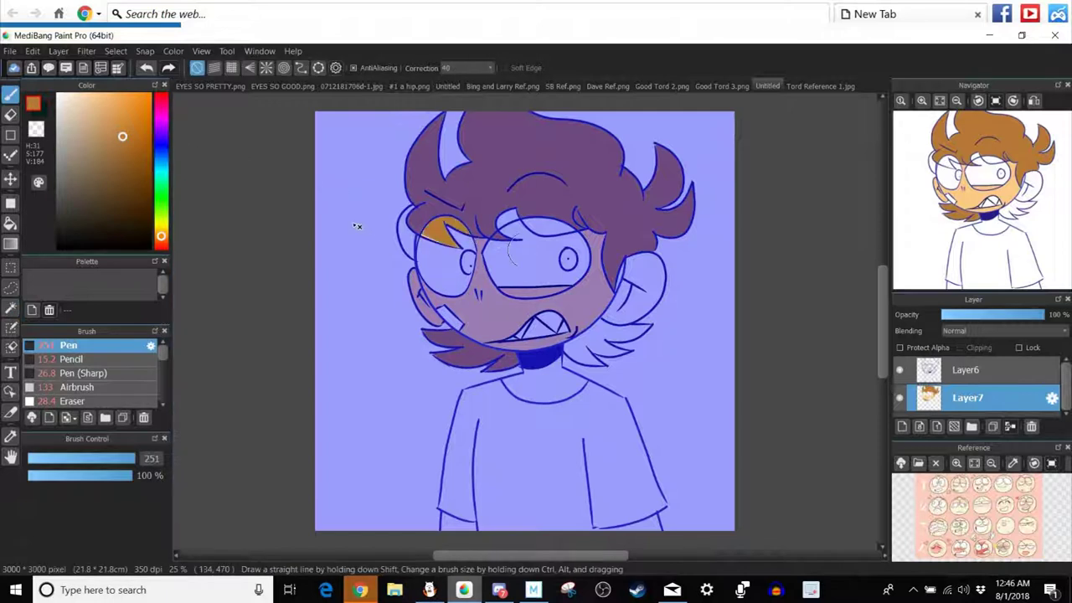
Select the hair section on the outer side of the smaller eye with the Magic Wand and paint it brown.
{"action": "left_click", "coordinate": [11, 309]}
{"action": "left_click", "coordinate": [411, 232]}
{"action": "left_click", "coordinate": [410, 236]}
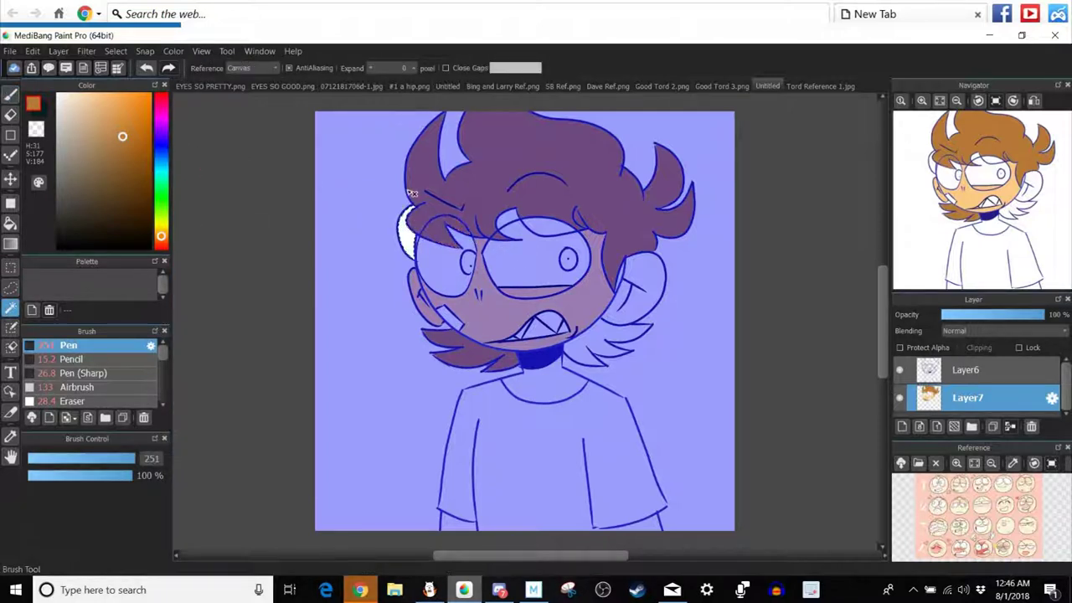
{"action": "left_click", "coordinate": [10, 94]}
{"action": "mouse_move", "coordinate": [402, 189]}
{"action": "left_mouse_down"}
{"action": "mouse_move", "coordinate": [424, 287]}
{"action": "mouse_move", "coordinate": [414, 258]}
{"action": "left_mouse_up"}
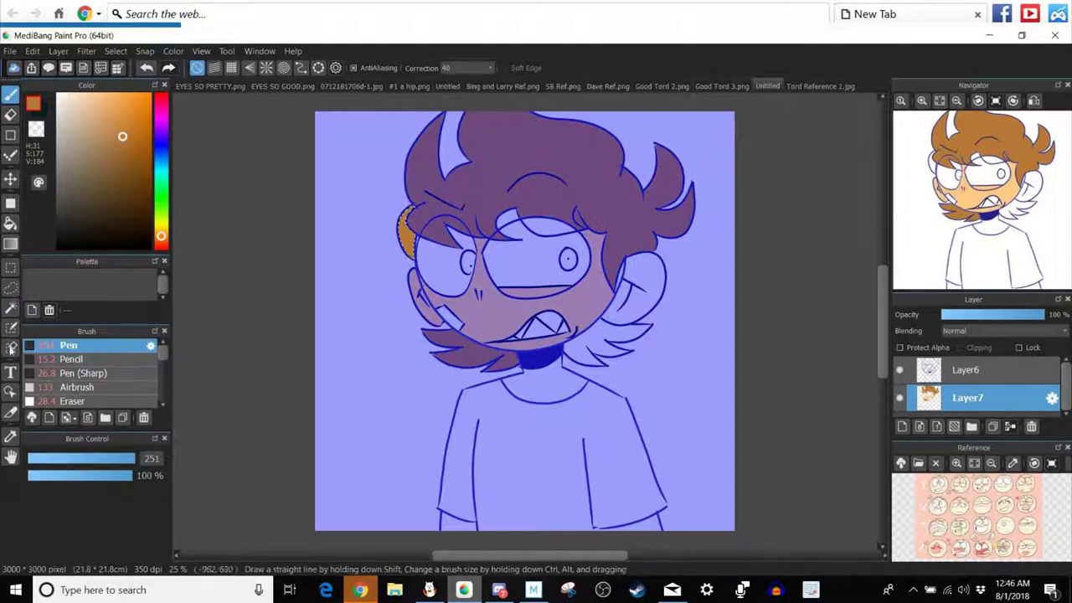
Select the open area of the larger ear and the hair tufts below it, and paint only the tufts brown.
{"action": "key", "text": "w"}
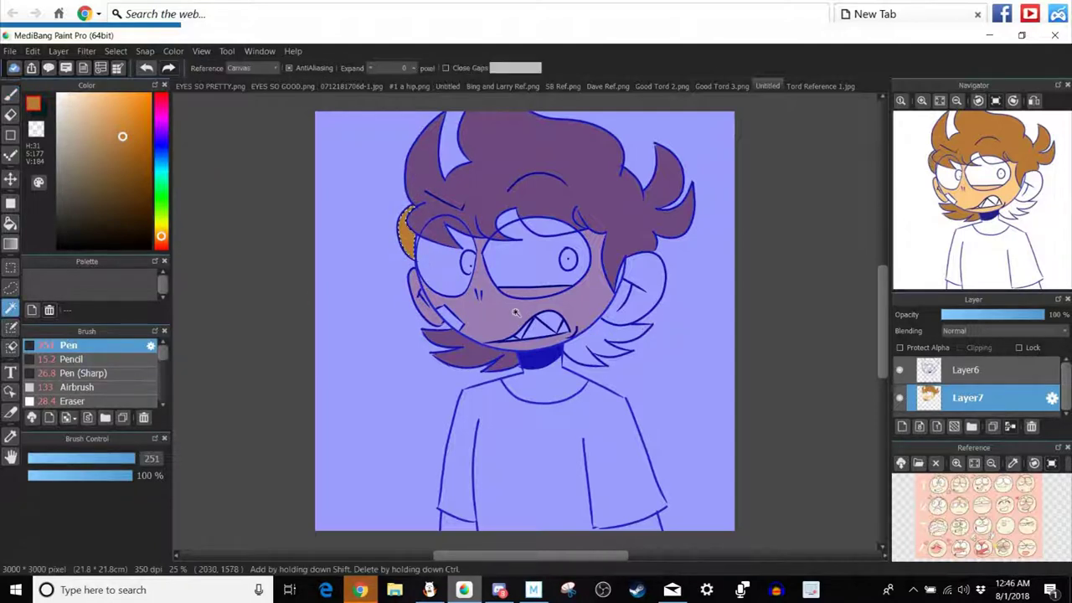
{"action": "left_click", "coordinate": [624, 312]}
{"action": "key", "text": "p"}
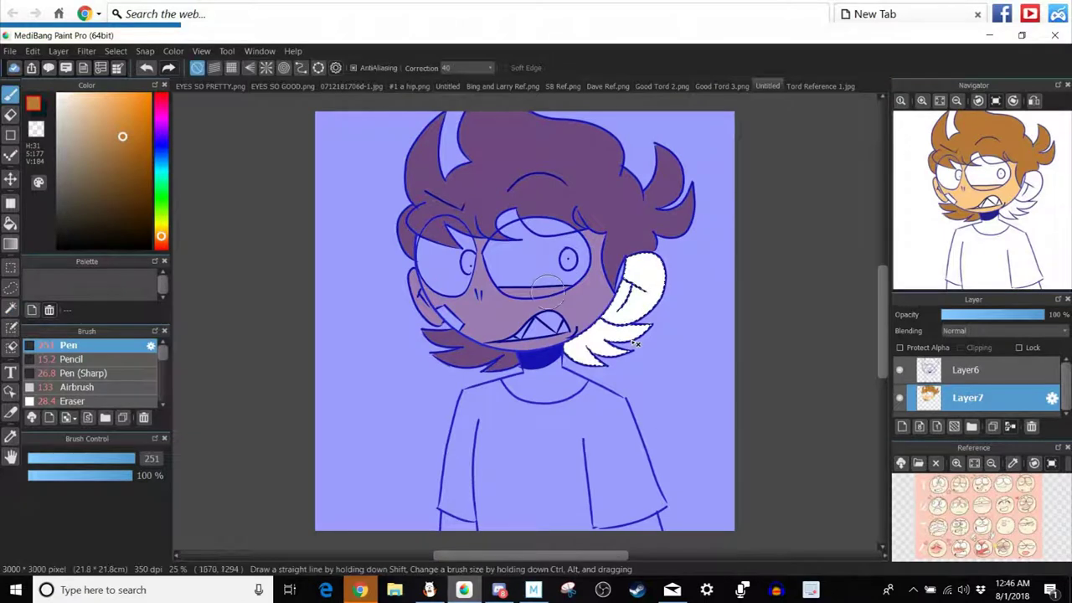
{"action": "left_click_drag", "start_coordinate": [590, 332], "coordinate": [647, 342]}
{"action": "mouse_move", "coordinate": [583, 340]}
{"action": "left_mouse_down"}
{"action": "mouse_move", "coordinate": [573, 347]}
{"action": "mouse_move", "coordinate": [588, 361]}
{"action": "left_mouse_up"}
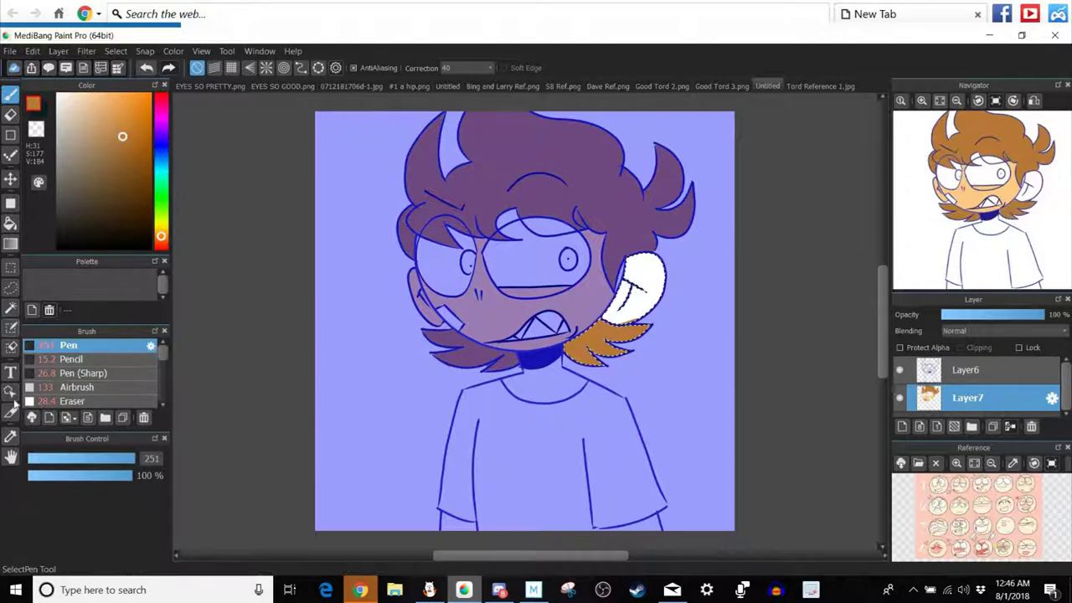
Sample the skin colour from the Tord reference image and paint the larger ear with it.
{"action": "left_click", "coordinate": [10, 436]}
{"action": "left_click", "coordinate": [820, 86]}
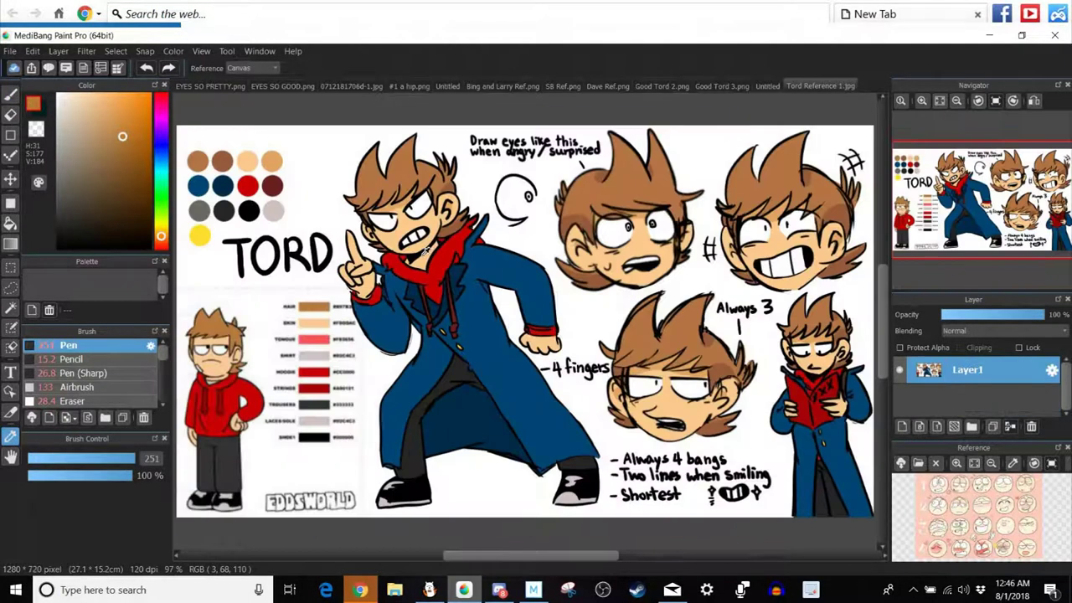
{"action": "left_click", "coordinate": [817, 241]}
{"action": "key", "text": "ctrl+shift+Tab"}
{"action": "key", "text": "b"}
{"action": "mouse_move", "coordinate": [631, 311]}
{"action": "left_mouse_down"}
{"action": "mouse_move", "coordinate": [618, 306]}
{"action": "mouse_move", "coordinate": [641, 300]}
{"action": "mouse_move", "coordinate": [652, 277]}
{"action": "mouse_move", "coordinate": [630, 267]}
{"action": "left_mouse_up"}
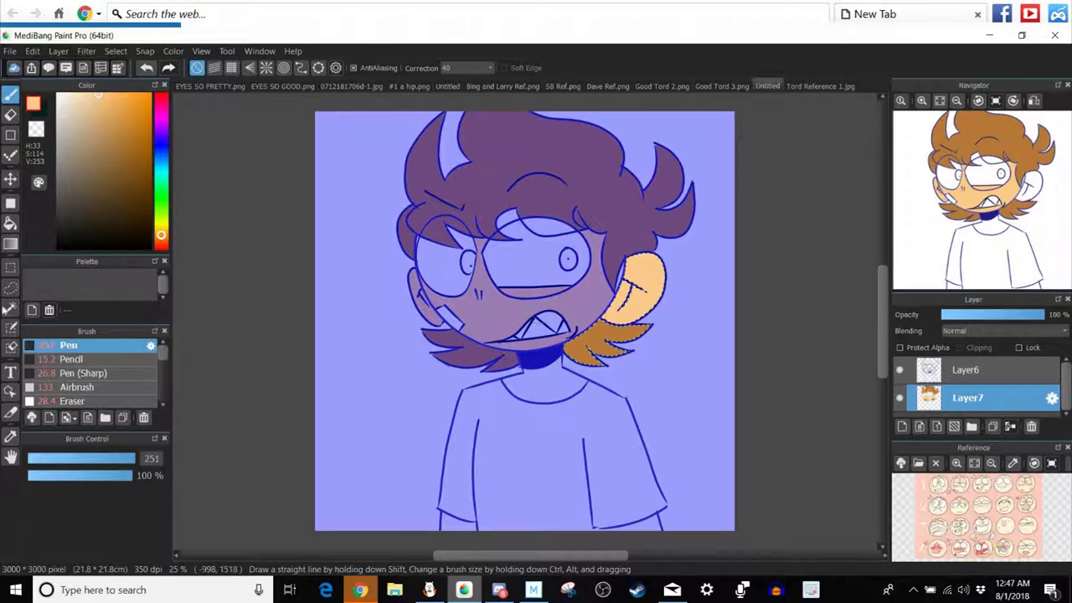
Select the small forehead gap between the fringe and the large eye with the Magic Wand and paint it skin-coloured.
{"action": "left_click", "coordinate": [11, 308]}
{"action": "left_click", "coordinate": [502, 222]}
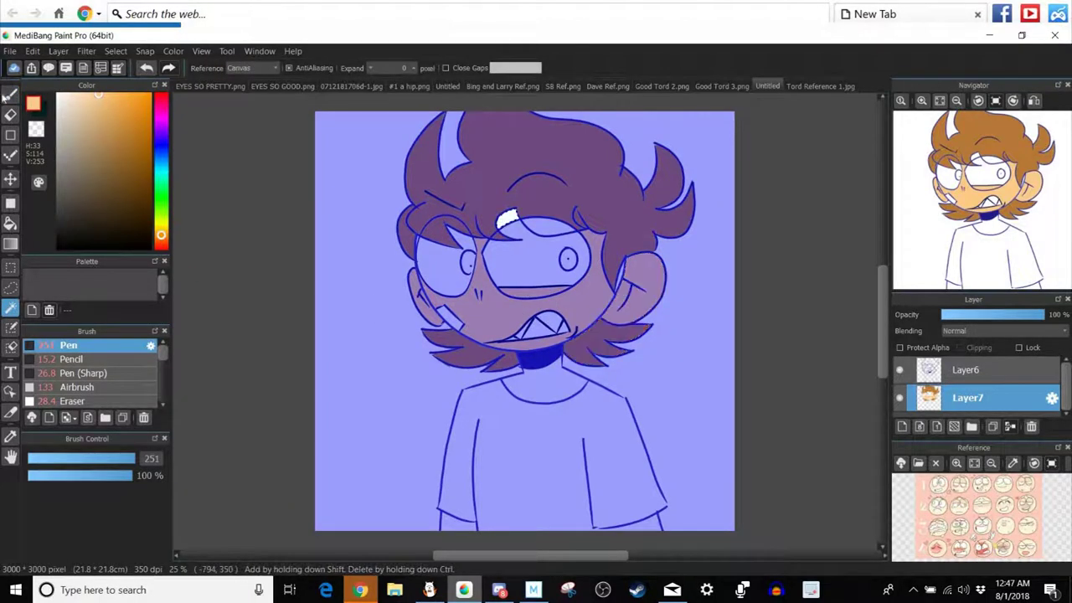
{"action": "left_click", "coordinate": [11, 94]}
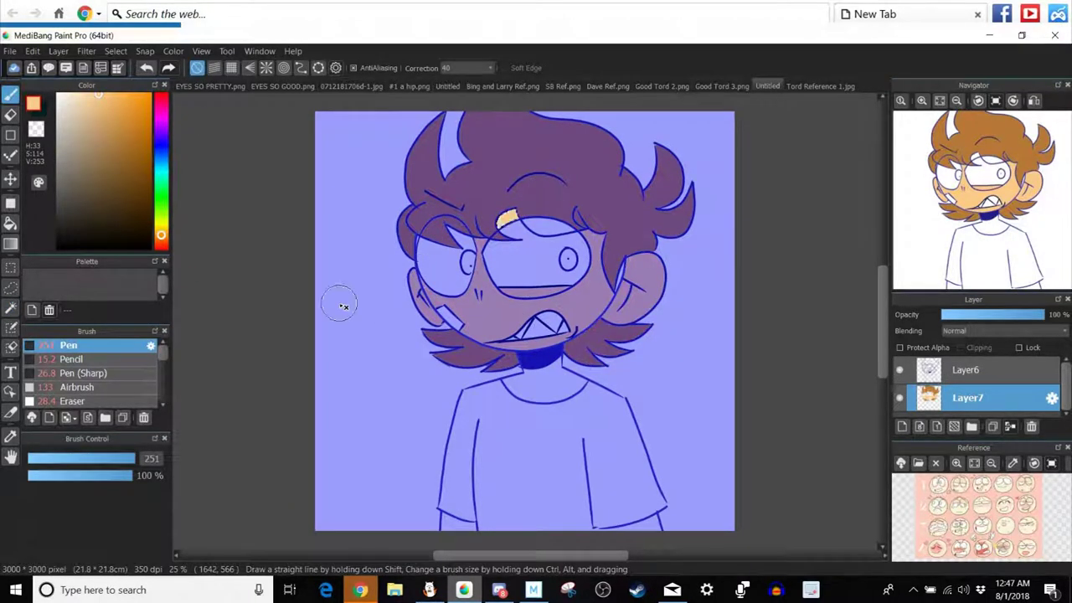
Select the bandage on the cheek with the Magic Wand and paint it white with the Pen.
{"action": "left_click", "coordinate": [10, 308]}
{"action": "left_click", "coordinate": [453, 322]}
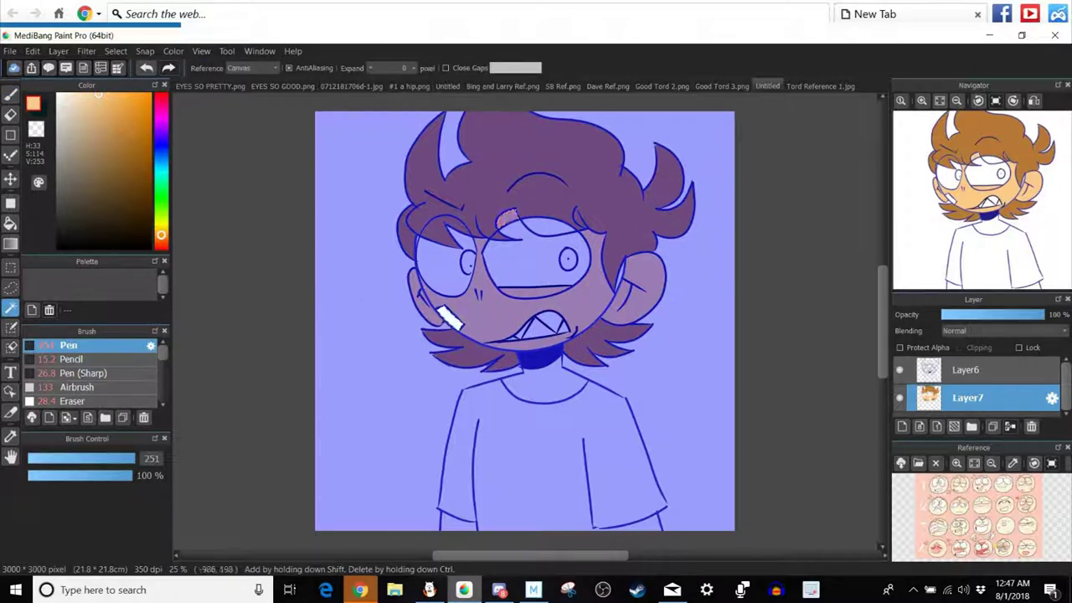
{"action": "key", "text": "p"}
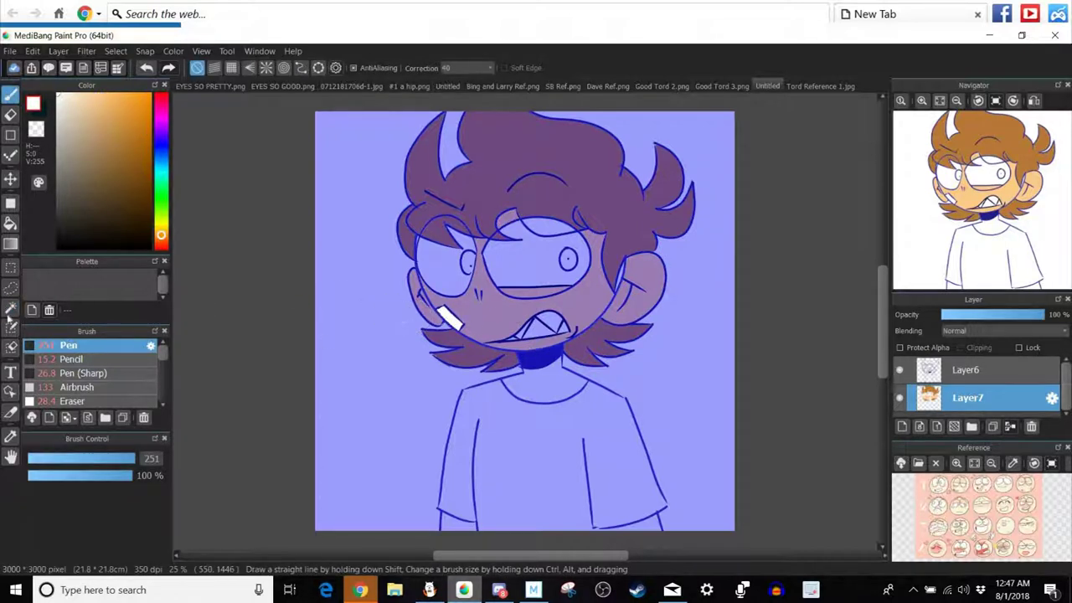
Select the large middle tooth with the Magic Wand and paint it white with the Pen.
{"action": "left_click", "coordinate": [11, 308]}
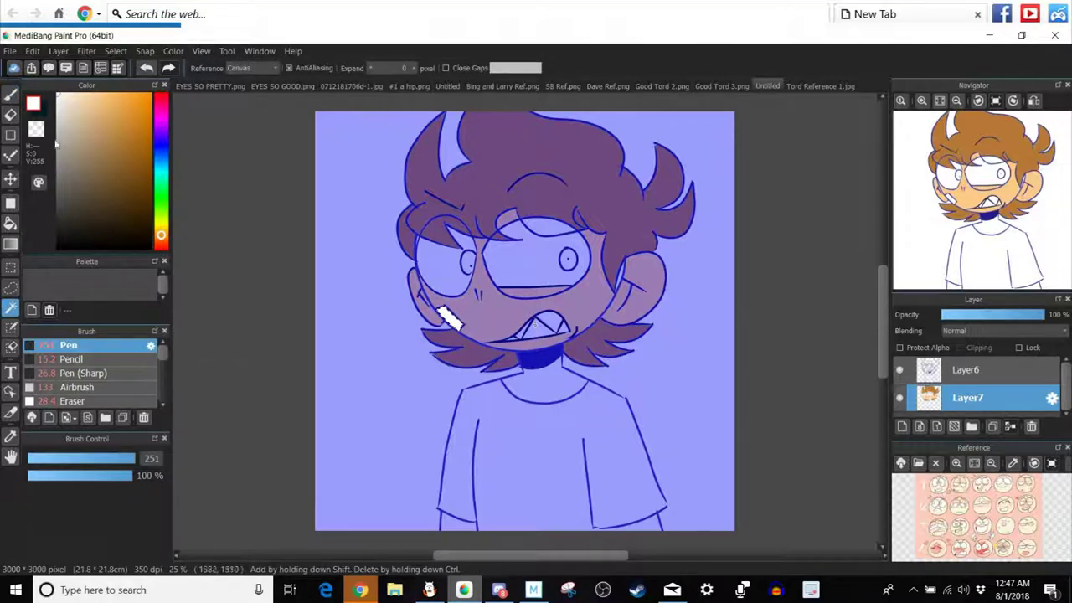
{"action": "left_click", "coordinate": [535, 326]}
{"action": "left_click", "coordinate": [12, 95]}
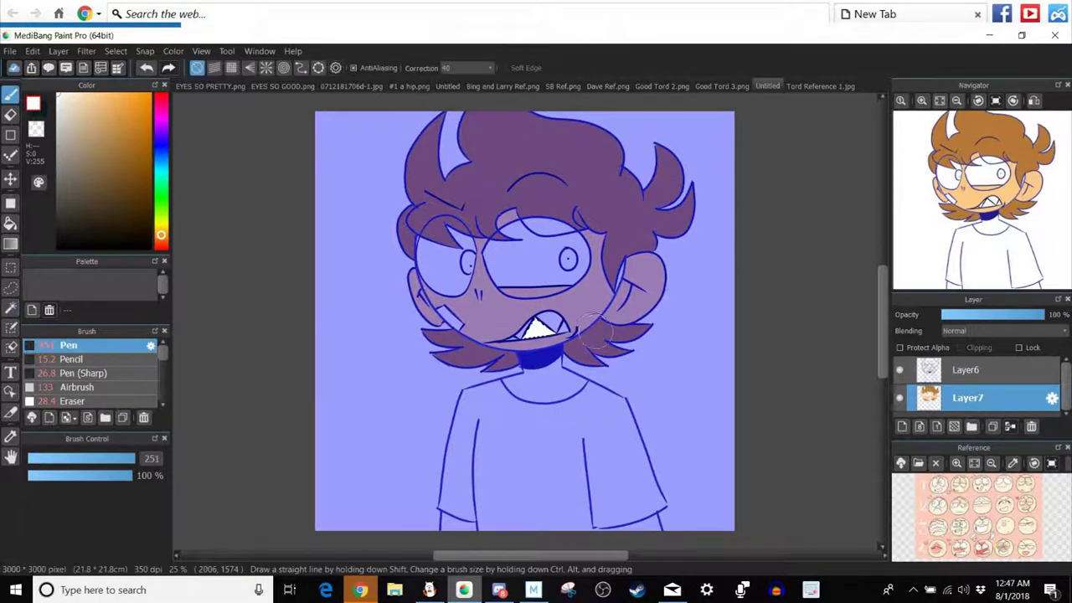
{"action": "left_click", "coordinate": [923, 101]}
{"action": "left_click", "coordinate": [923, 102]}
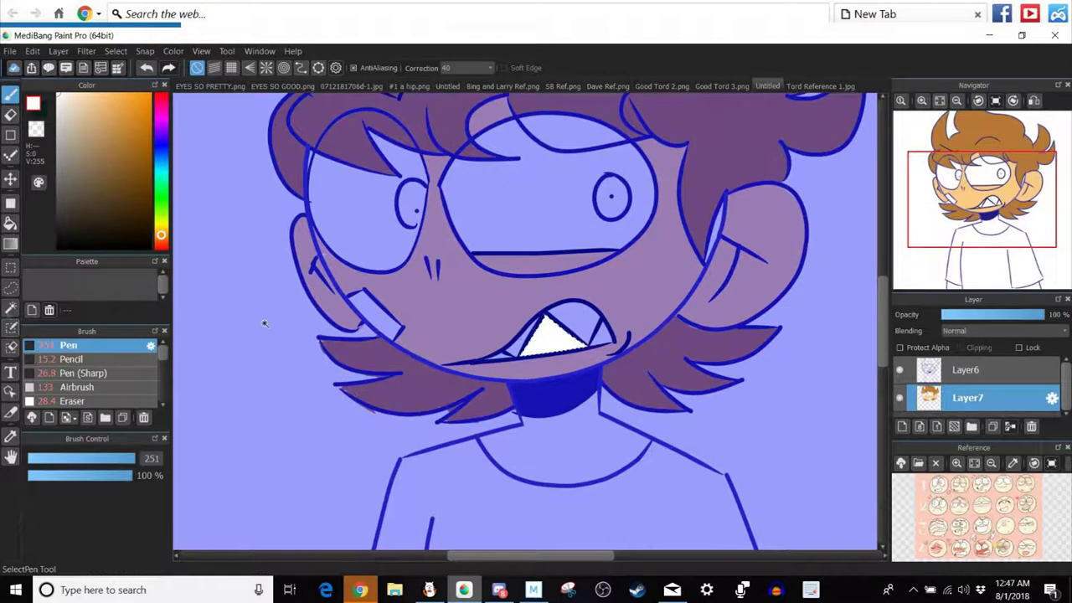
Select the narrow tooth and the tiny tooth at the mouth's thin corner one by one with the Magic Wand and paint them white.
{"action": "key", "text": "w"}
{"action": "key", "text": "Delete"}
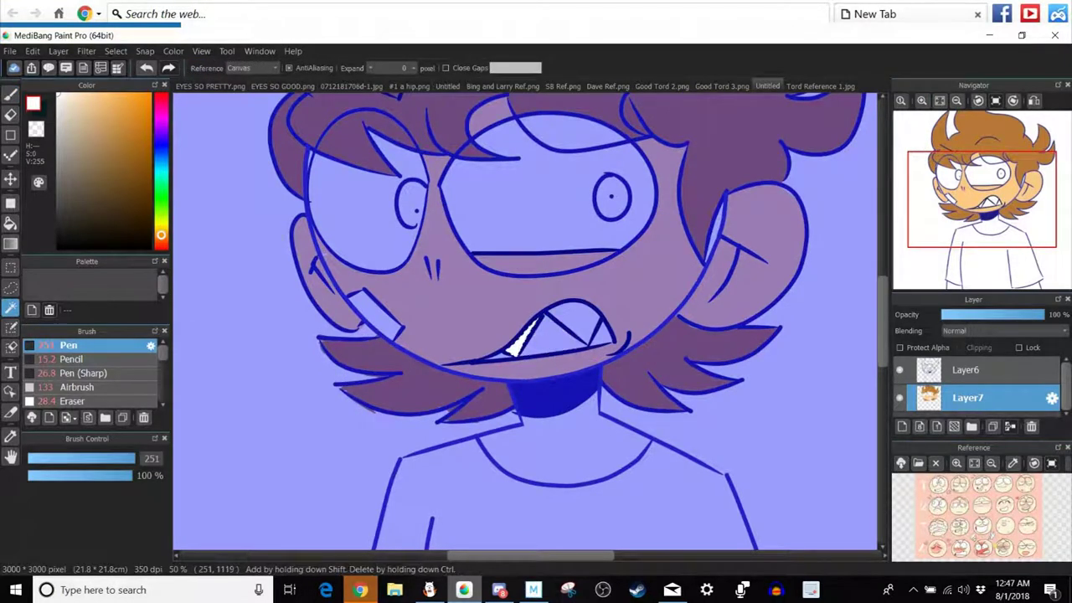
{"action": "key", "text": "p"}
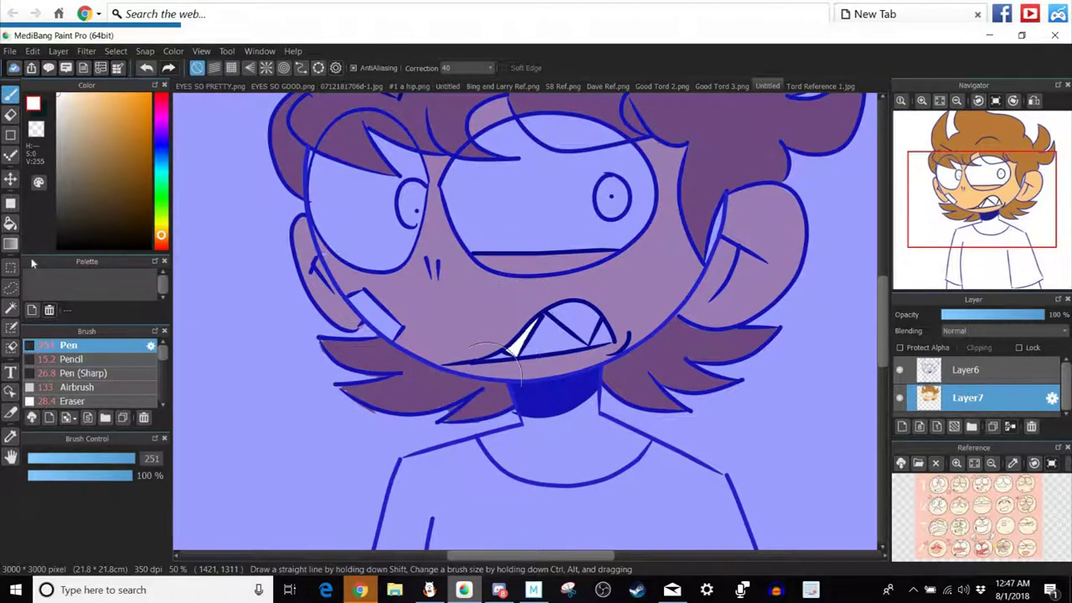
{"action": "key", "text": "w"}
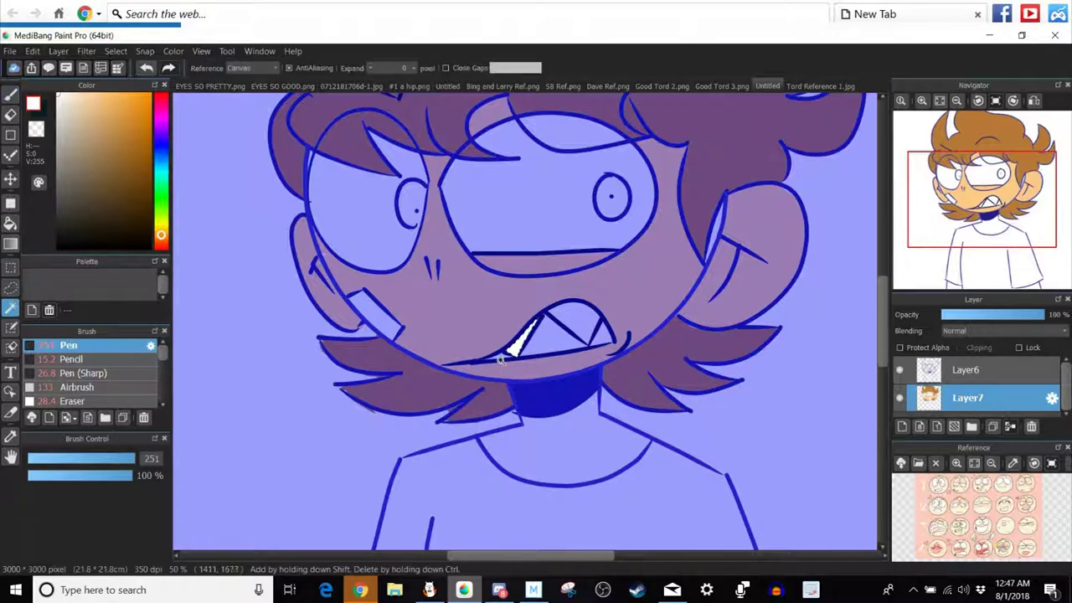
{"action": "key", "text": "Delete"}
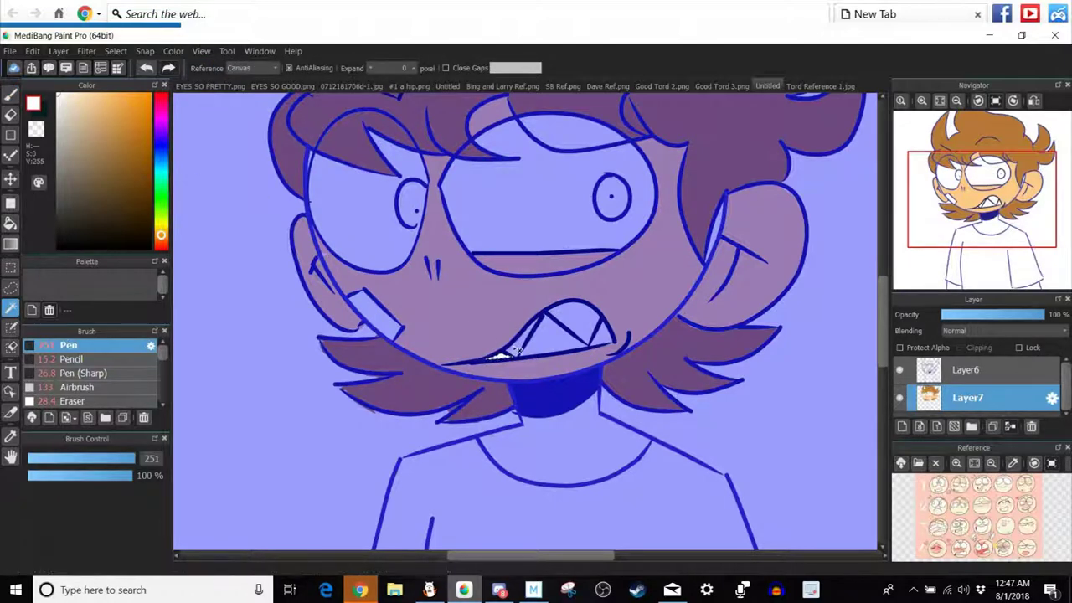
{"action": "key", "text": "p"}
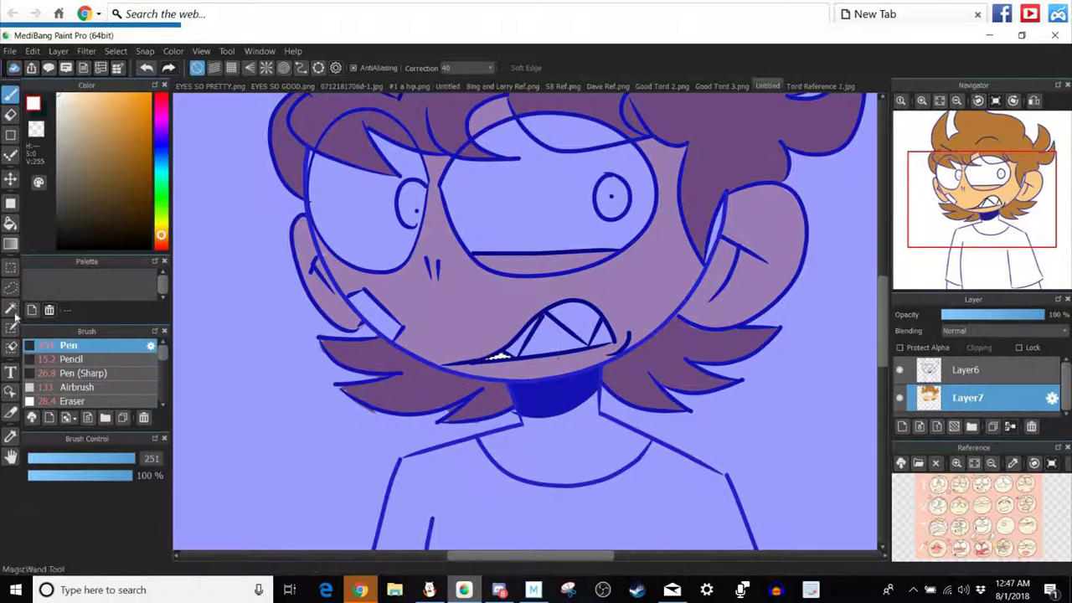
Select the large upper tooth and the small lower tooth beside it with the Magic Wand and paint both white with the Pen.
{"action": "key", "text": "w"}
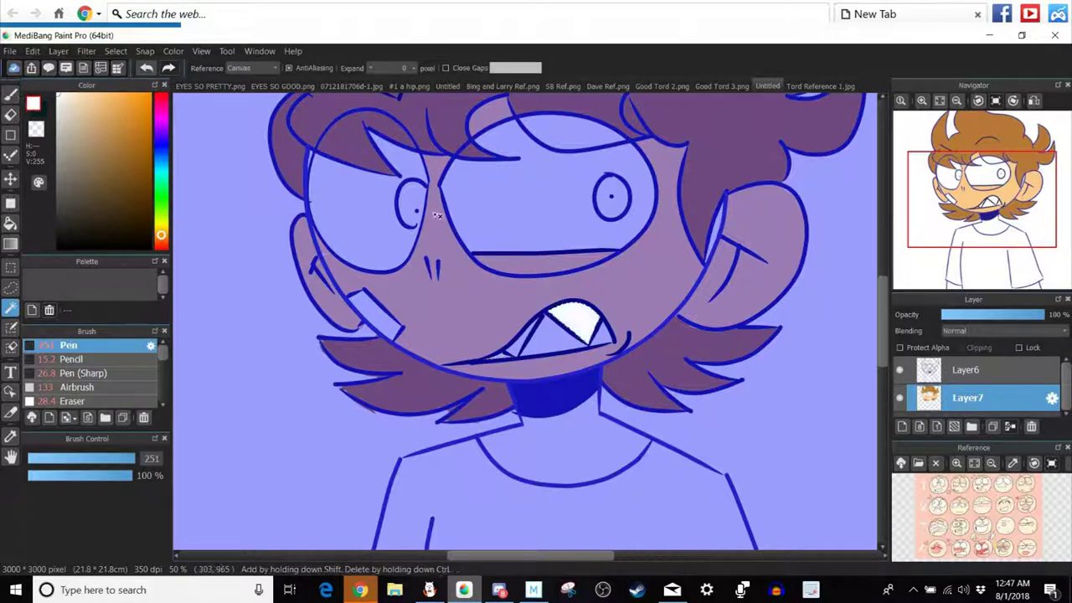
{"action": "key", "text": "p"}
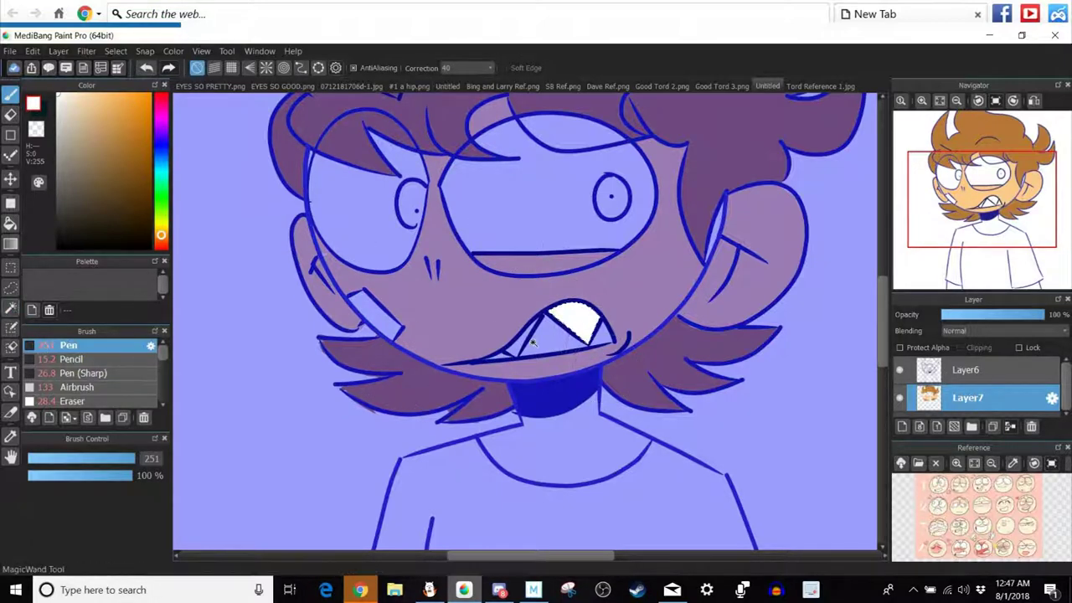
{"action": "key", "text": "w"}
{"action": "left_click", "coordinate": [607, 334]}
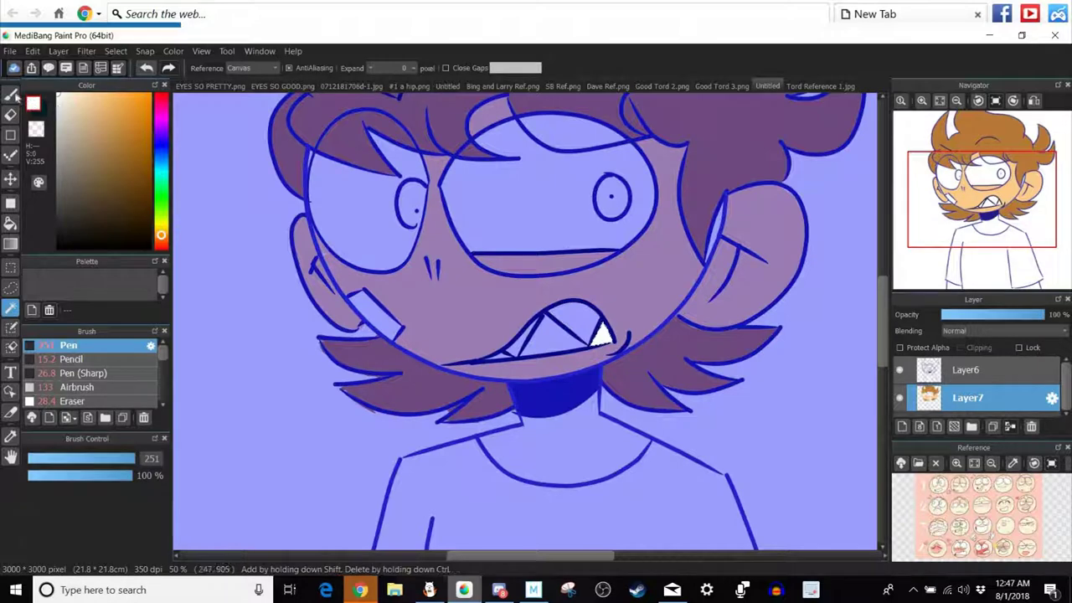
{"action": "key", "text": "p"}
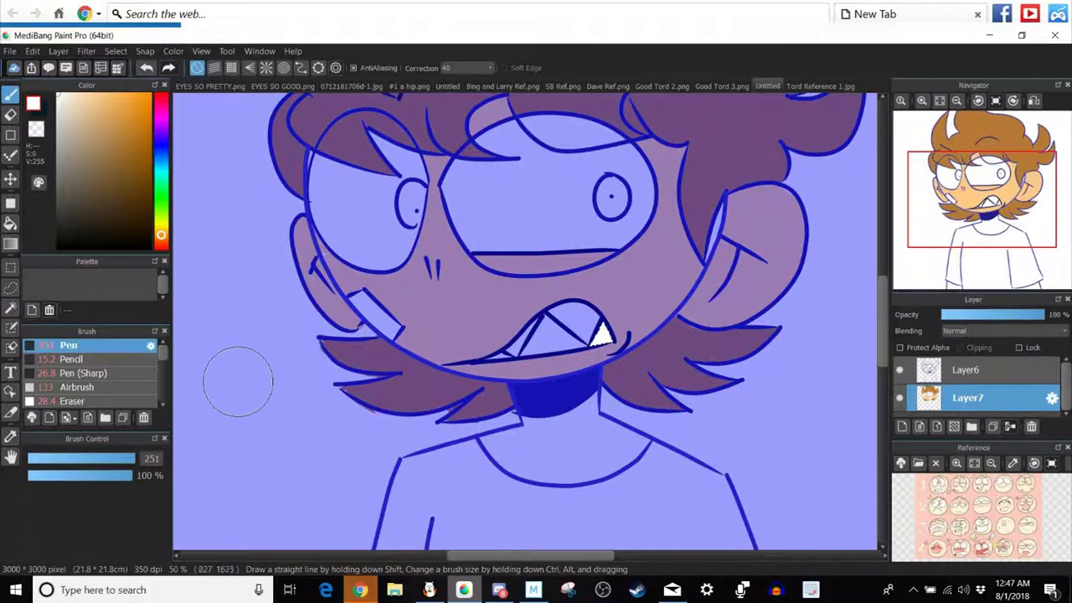
Select the whites of the smaller eye and the large eye in turn with the Magic Wand and paint them white with the Pen.
{"action": "key", "text": "w"}
{"action": "left_click", "coordinate": [400, 238]}
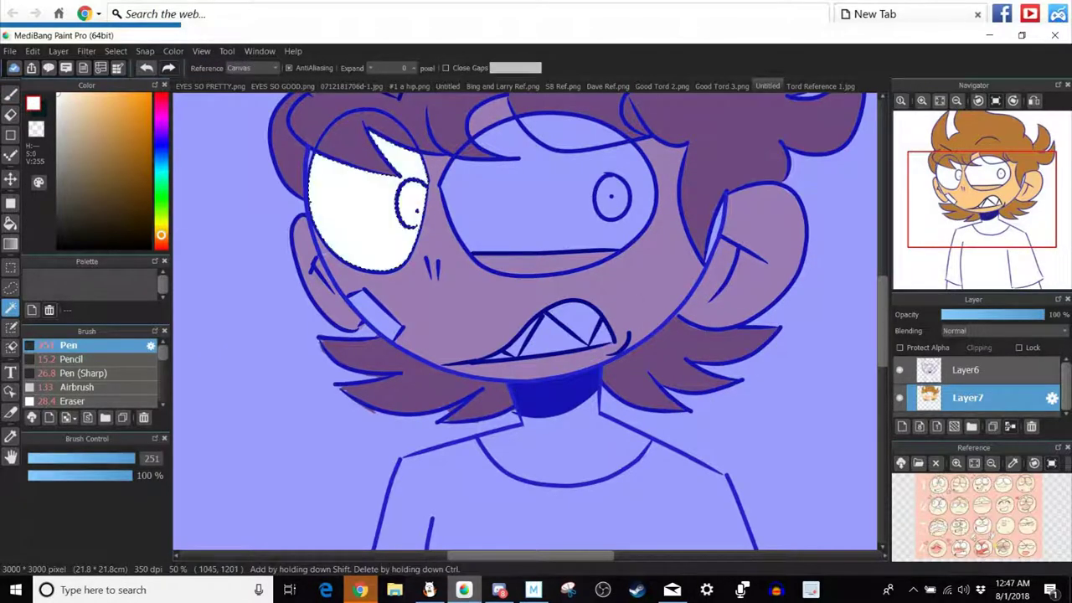
{"action": "key", "text": "p"}
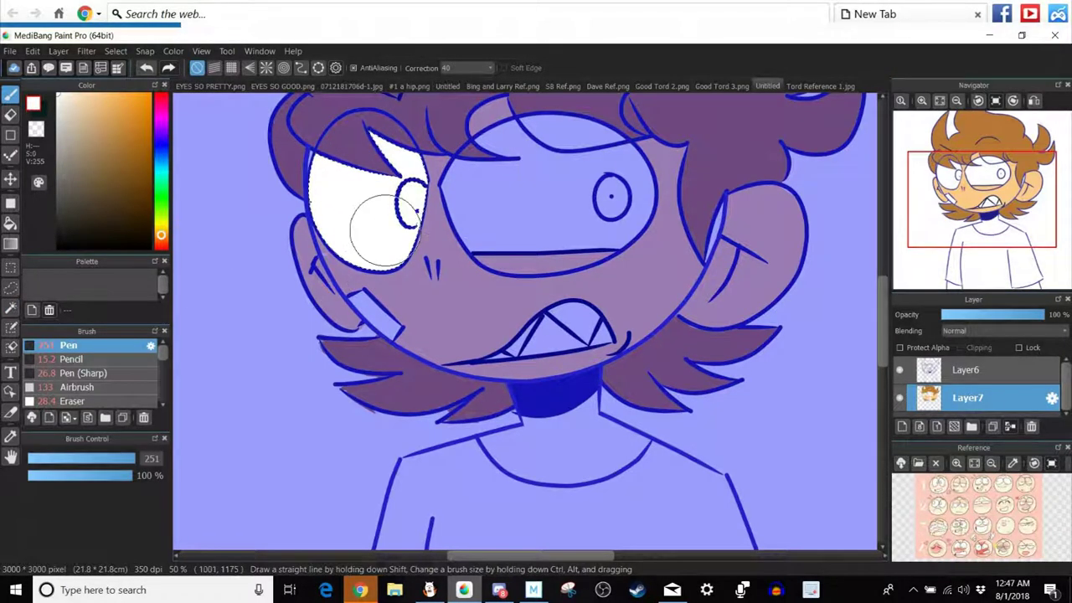
{"action": "key", "text": "w"}
{"action": "left_click", "coordinate": [558, 208], "text": "shift"}
{"action": "key", "text": "ctrl+d"}
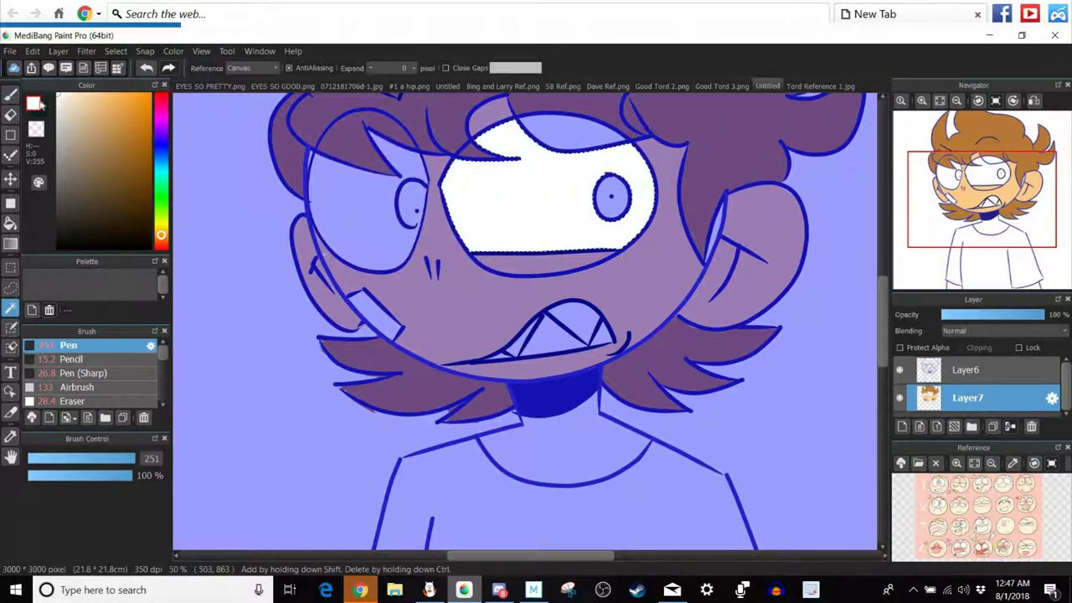
{"action": "left_click", "coordinate": [10, 94]}
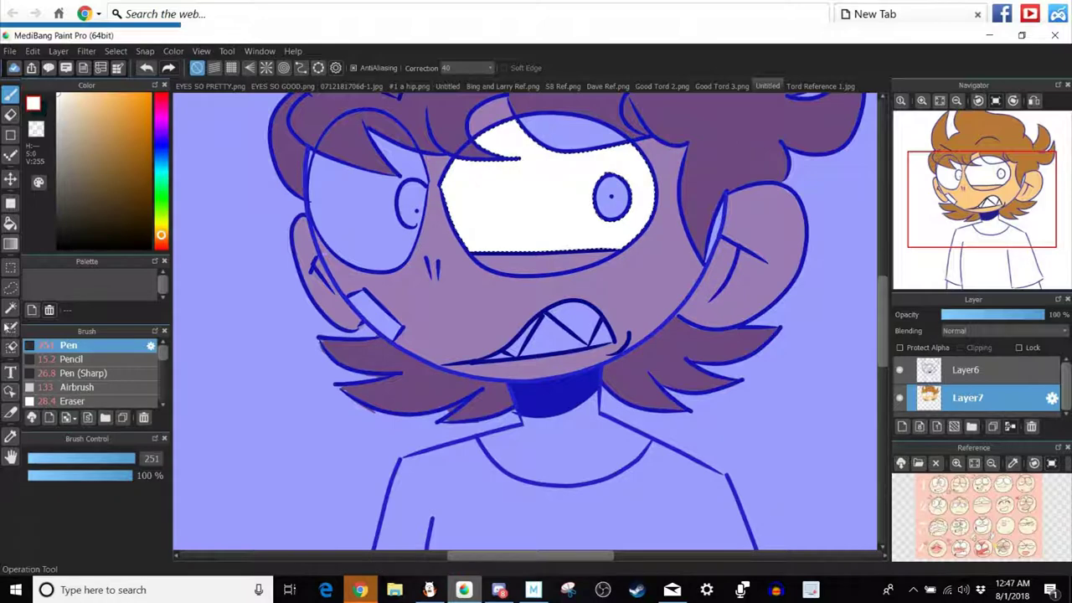
Select the unpainted sliver at the face edge below the smaller eye and paint it with the skin colour sampled from the Tord reference.
{"action": "left_click", "coordinate": [10, 309]}
{"action": "left_click", "coordinate": [456, 309]}
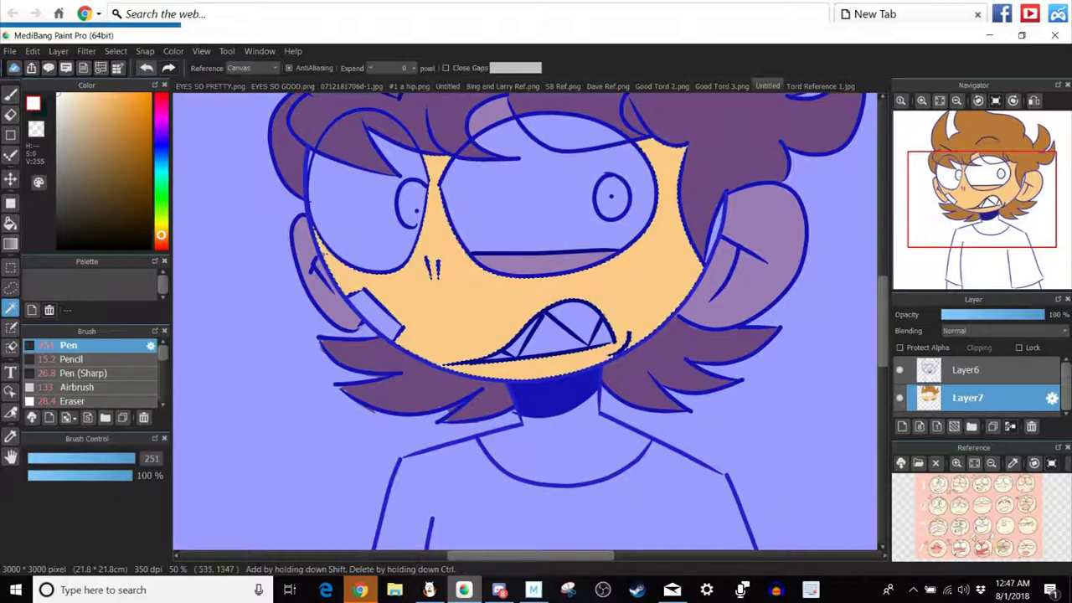
{"action": "left_click", "coordinate": [330, 261], "text": "shift"}
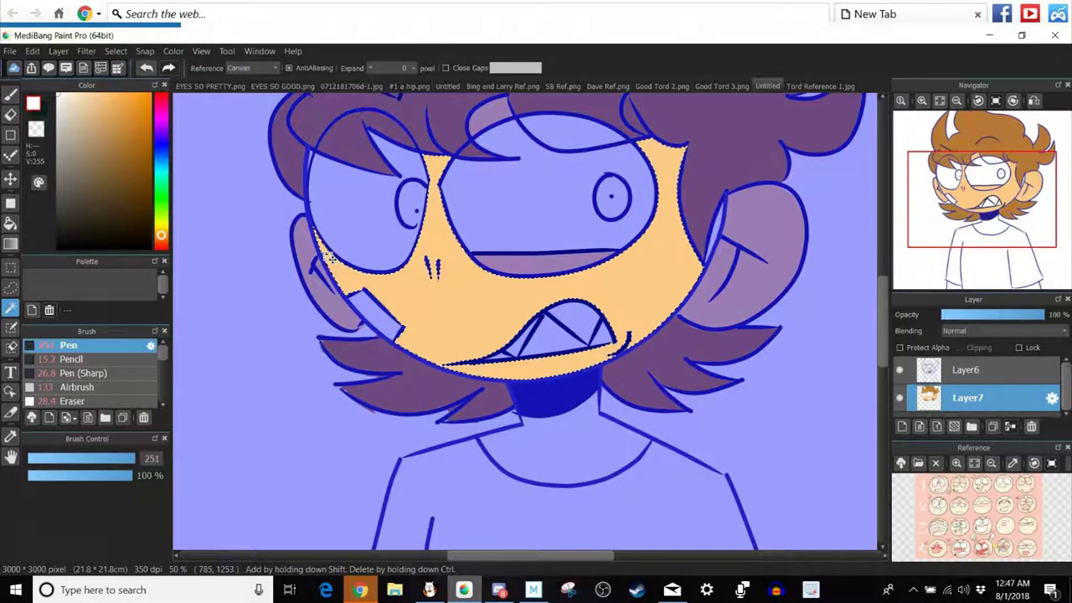
{"action": "left_click", "coordinate": [922, 102]}
{"action": "left_click", "coordinate": [922, 101]}
{"action": "left_click_drag", "start_coordinate": [938, 172], "coordinate": [948, 204]}
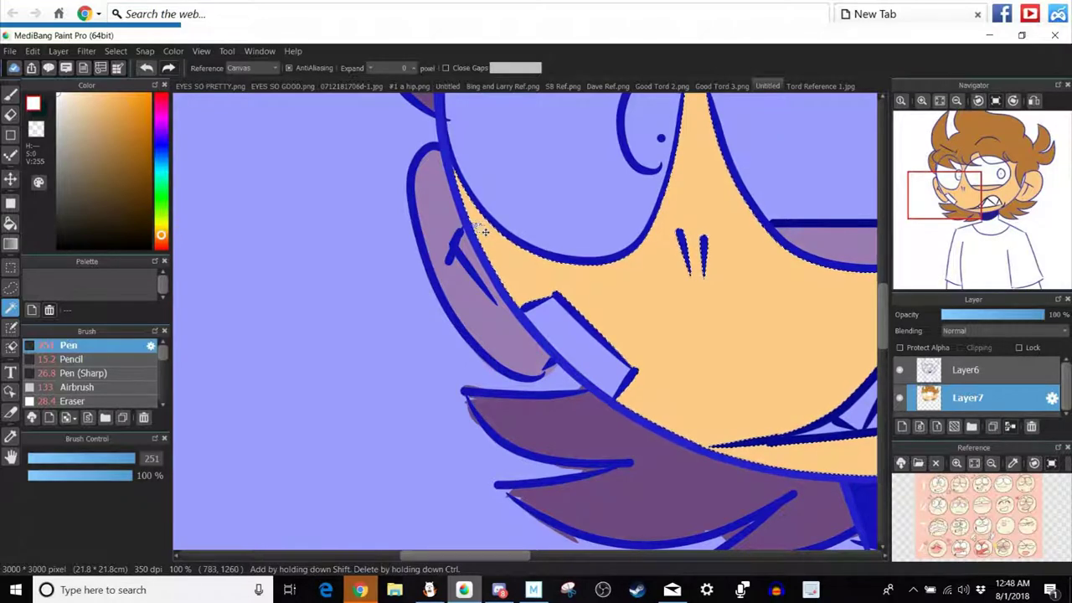
{"action": "left_click", "coordinate": [476, 225]}
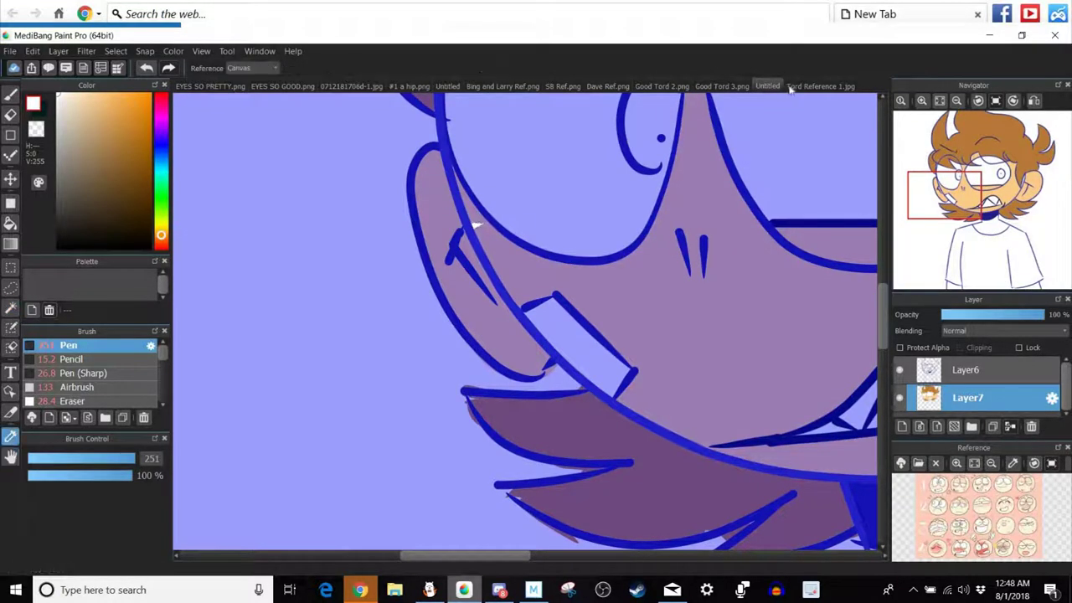
{"action": "left_click", "coordinate": [798, 87]}
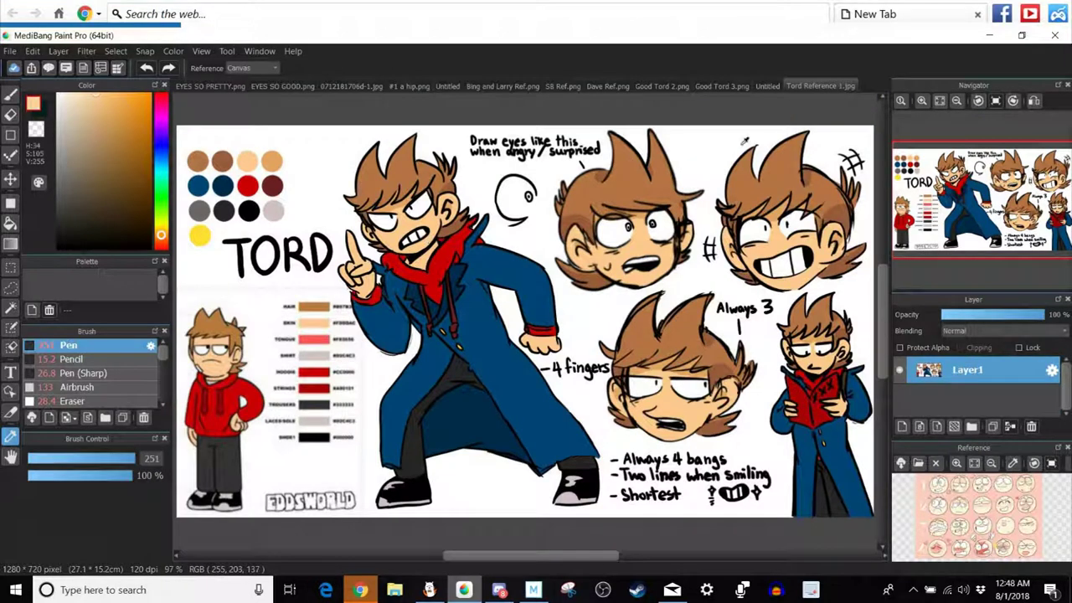
{"action": "left_click", "coordinate": [774, 86]}
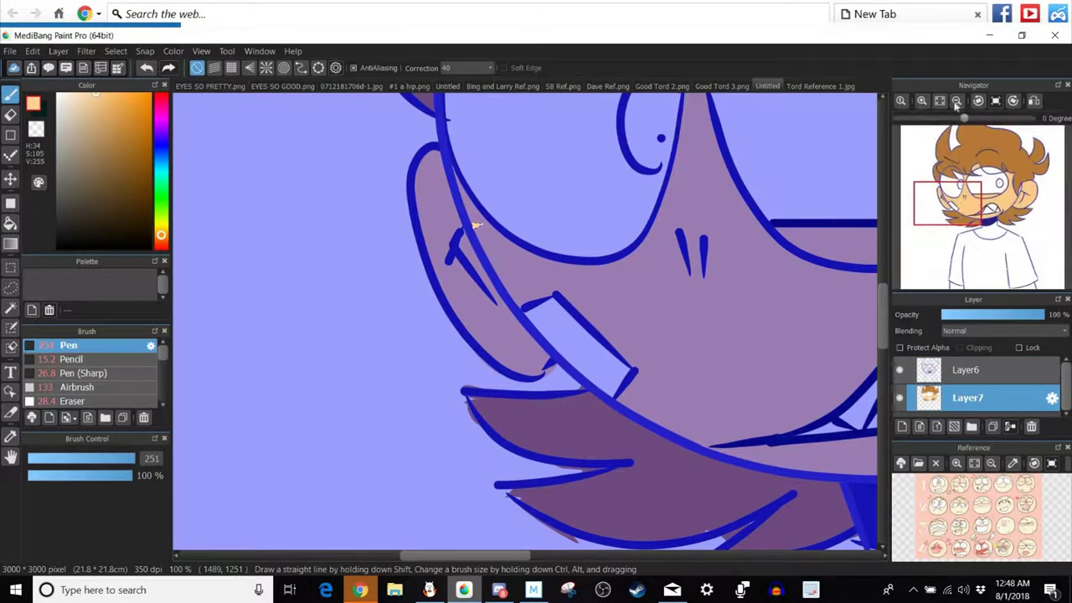
Select the narrow gap between the sideburn and the larger ear with the Magic Wand and paint it skin-coloured.
{"action": "left_click_drag", "start_coordinate": [1064, 224], "coordinate": [1012, 193]}
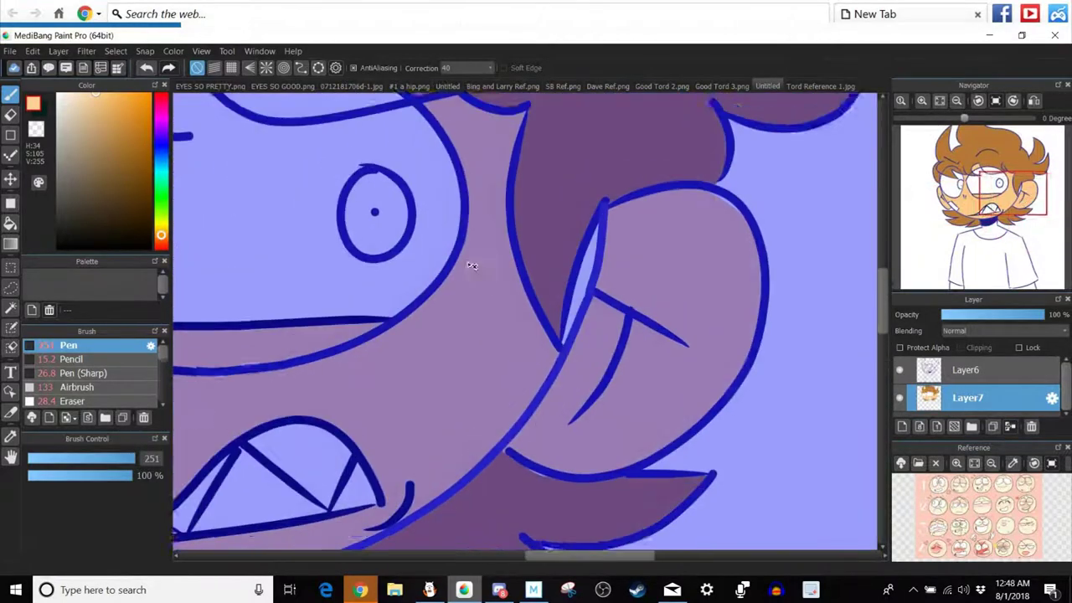
{"action": "left_click", "coordinate": [10, 312]}
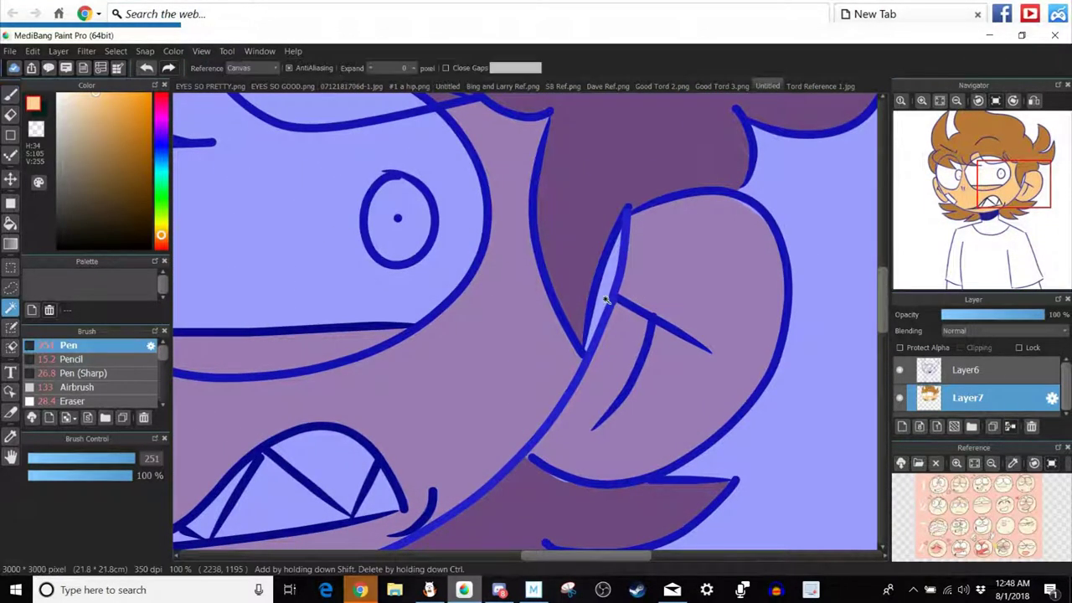
{"action": "left_click", "coordinate": [11, 96]}
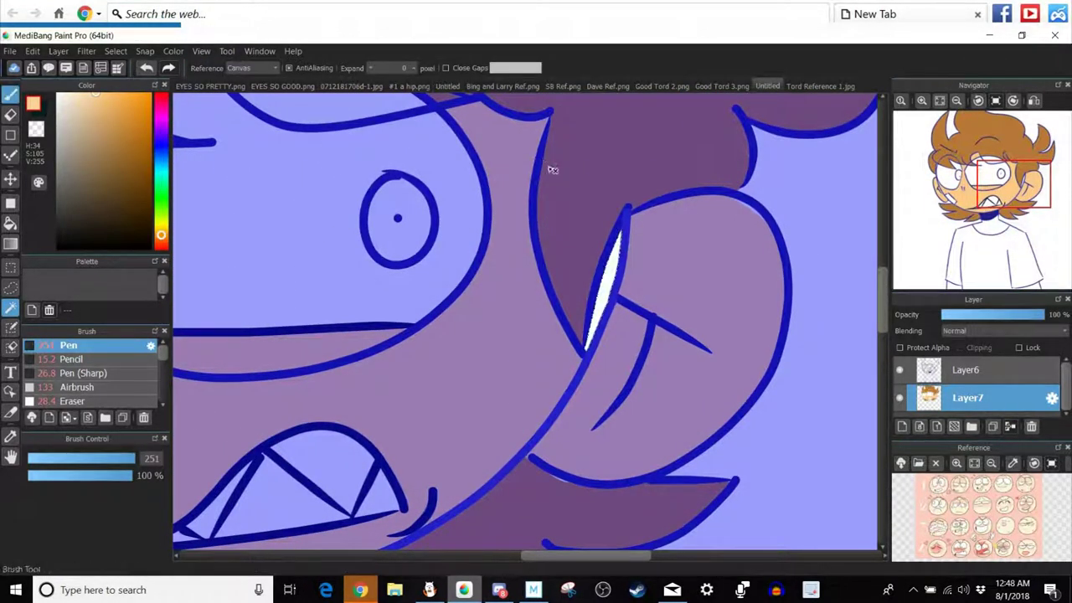
{"action": "left_click_drag", "start_coordinate": [586, 209], "coordinate": [595, 353]}
Select the inside of the large eye's iris with the Magic Wand and paint it white with the Pen.
{"action": "left_click", "coordinate": [10, 309]}
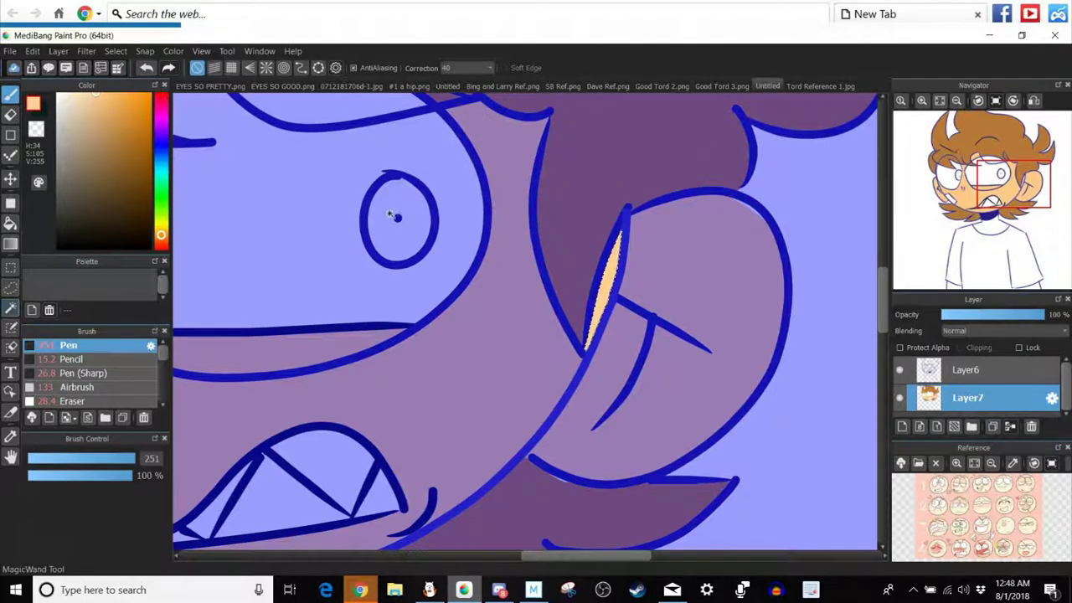
{"action": "left_click", "coordinate": [375, 232]}
{"action": "left_click", "coordinate": [59, 94]}
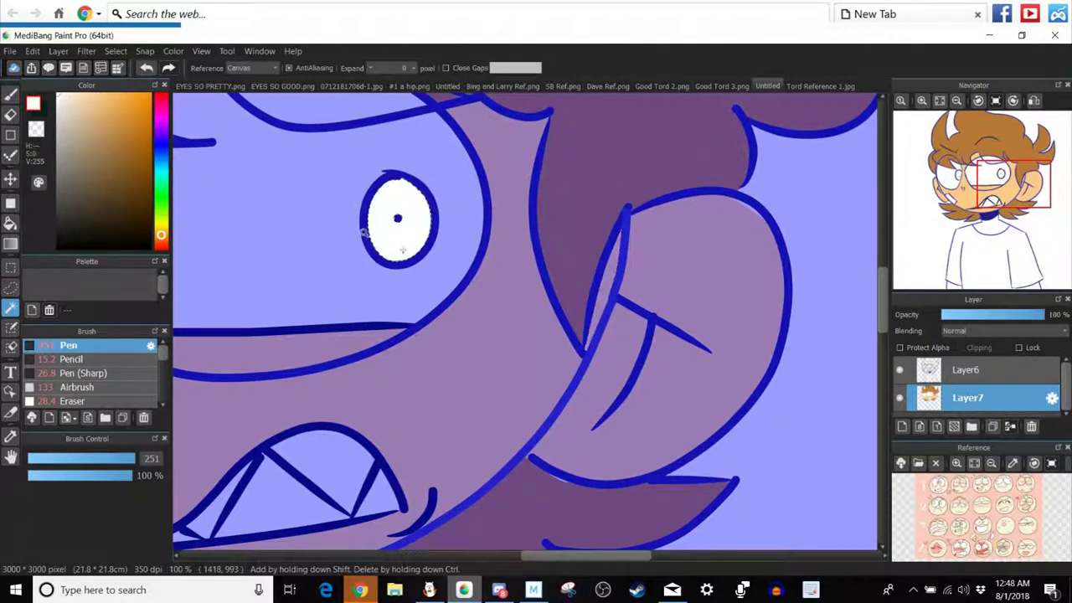
{"action": "left_click", "coordinate": [352, 224]}
{"action": "left_click", "coordinate": [396, 250]}
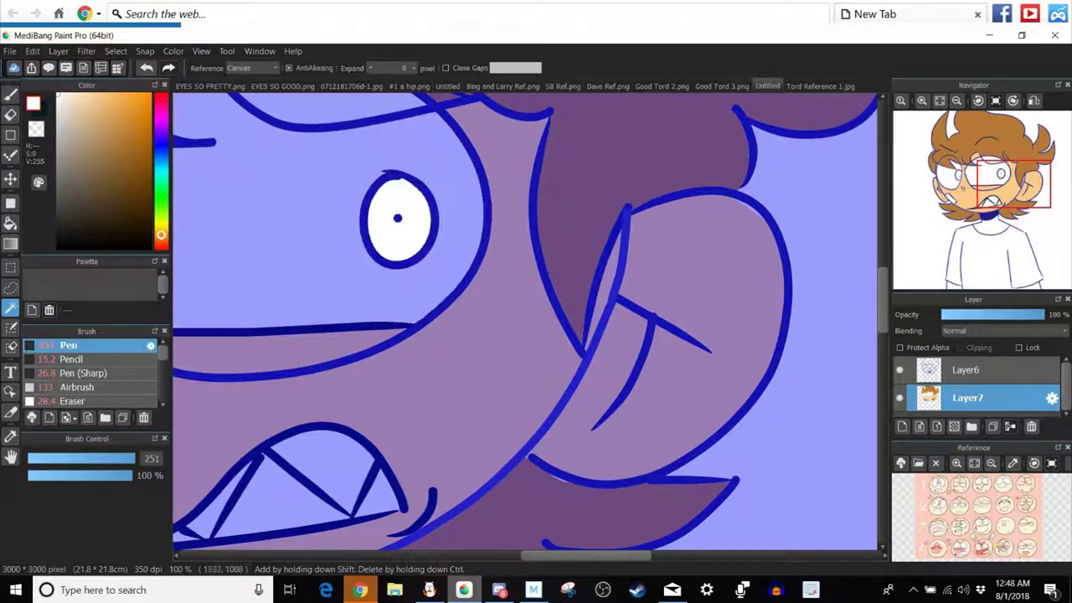
{"action": "left_click", "coordinate": [10, 96]}
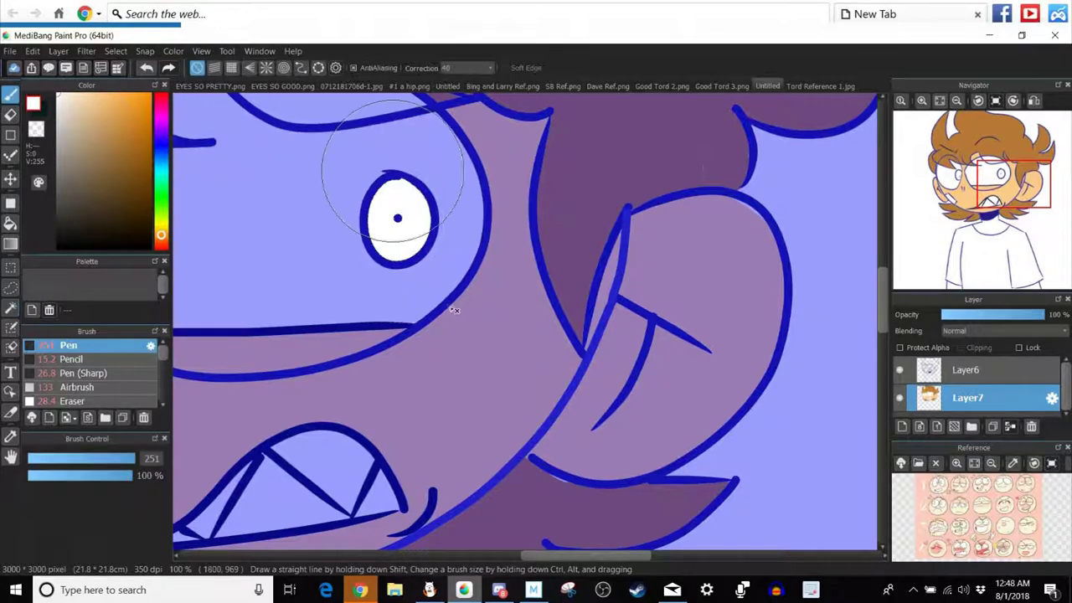
Sample the skin colour from the Tord reference image and select the neck area above the shirt collar with the Magic Wand.
{"action": "left_click", "coordinate": [957, 101]}
{"action": "left_click", "coordinate": [958, 101]}
{"action": "left_click", "coordinate": [957, 101]}
{"action": "mouse_move", "coordinate": [982, 174]}
{"action": "left_mouse_down"}
{"action": "mouse_move", "coordinate": [978, 198]}
{"action": "mouse_move", "coordinate": [988, 206]}
{"action": "left_mouse_up"}
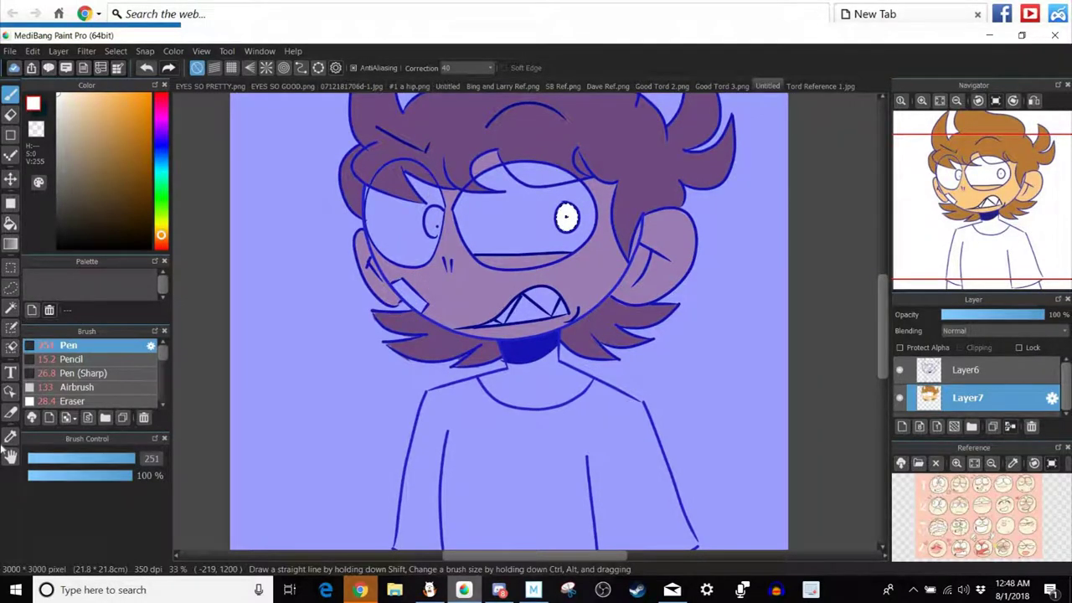
{"action": "left_click", "coordinate": [810, 85]}
{"action": "left_click", "coordinate": [778, 143], "text": "alt"}
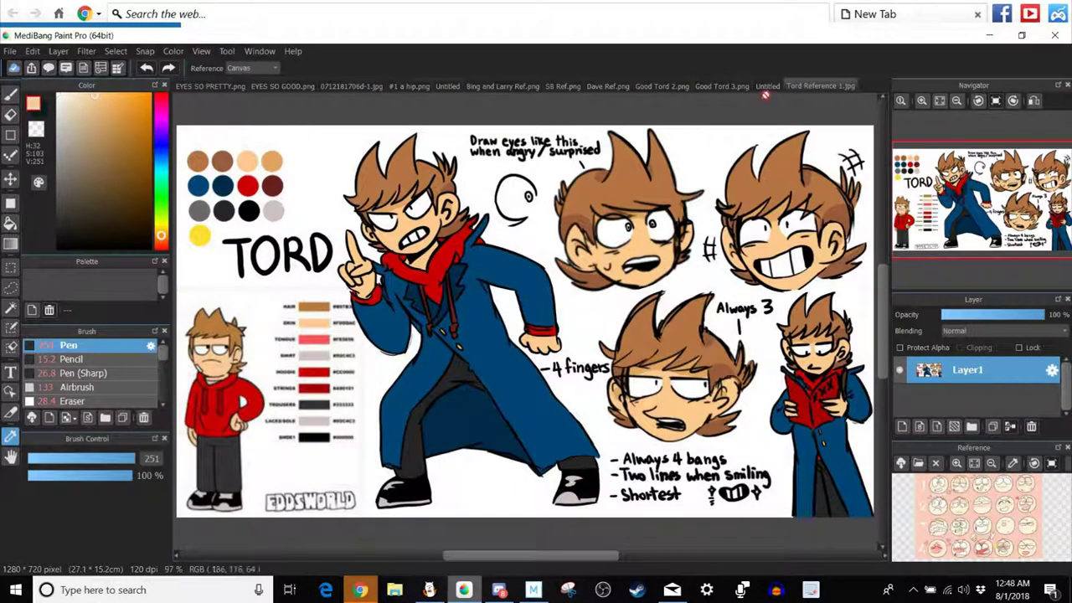
{"action": "left_click", "coordinate": [768, 86]}
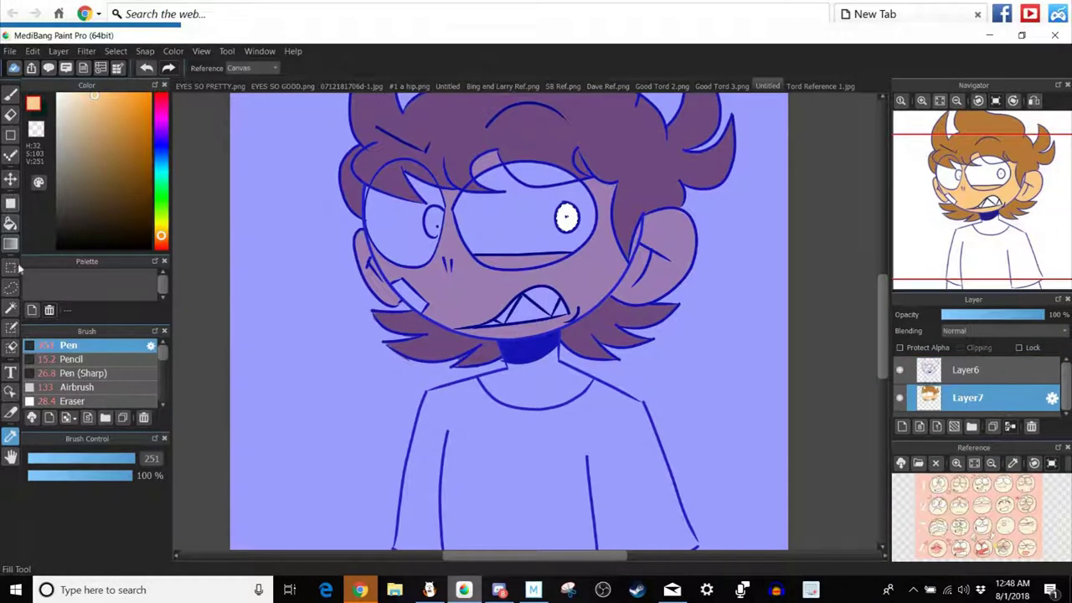
{"action": "left_click", "coordinate": [12, 306]}
{"action": "left_click", "coordinate": [545, 394]}
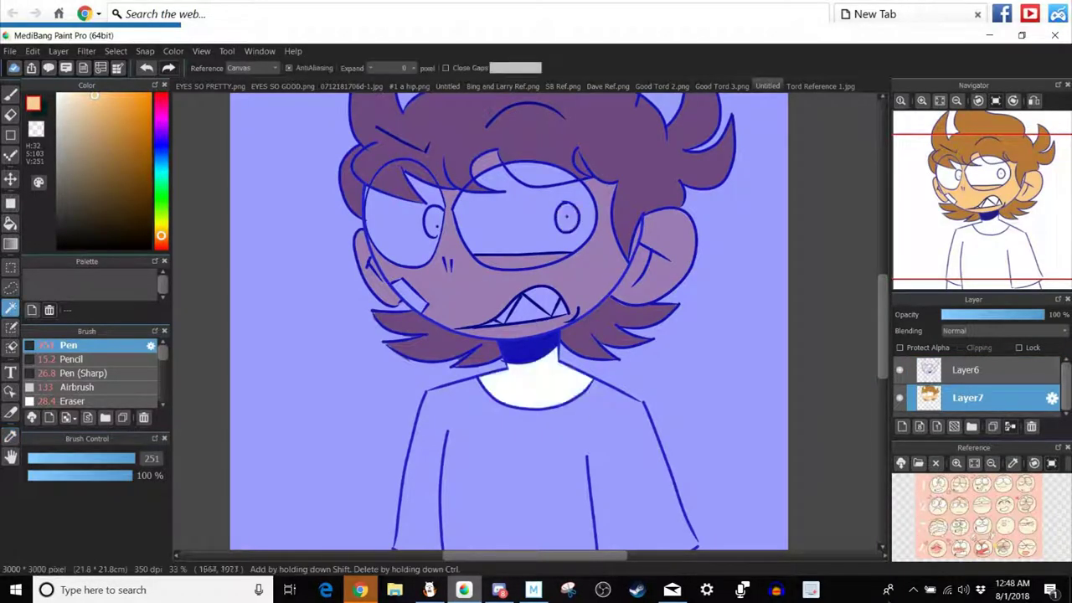
Lower the computer's speaker volume to 48.
{"action": "left_click", "coordinate": [964, 589]}
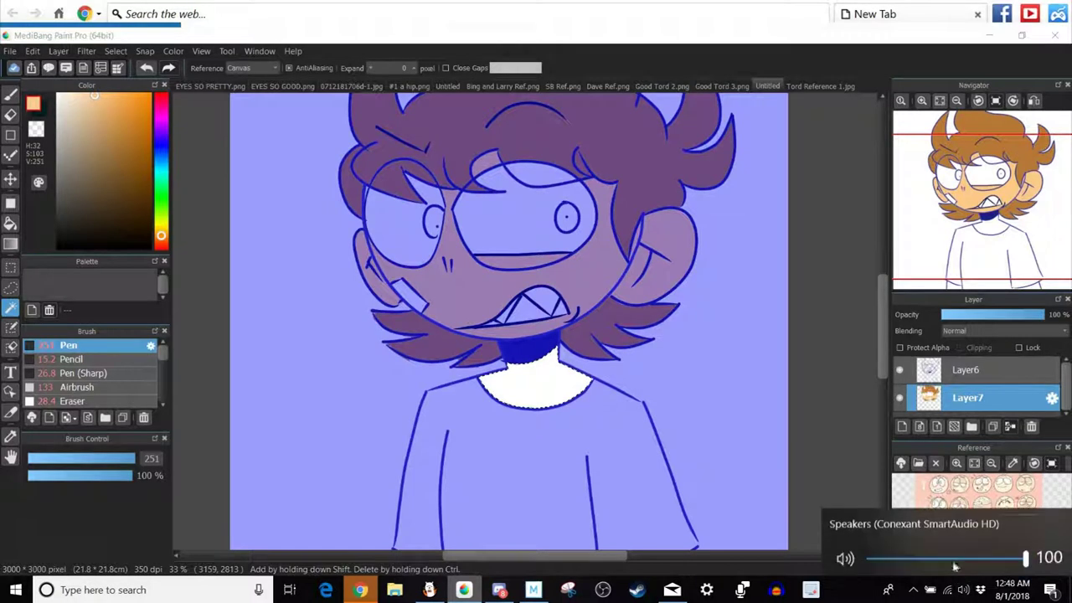
{"action": "left_click_drag", "start_coordinate": [947, 559], "coordinate": [943, 558]}
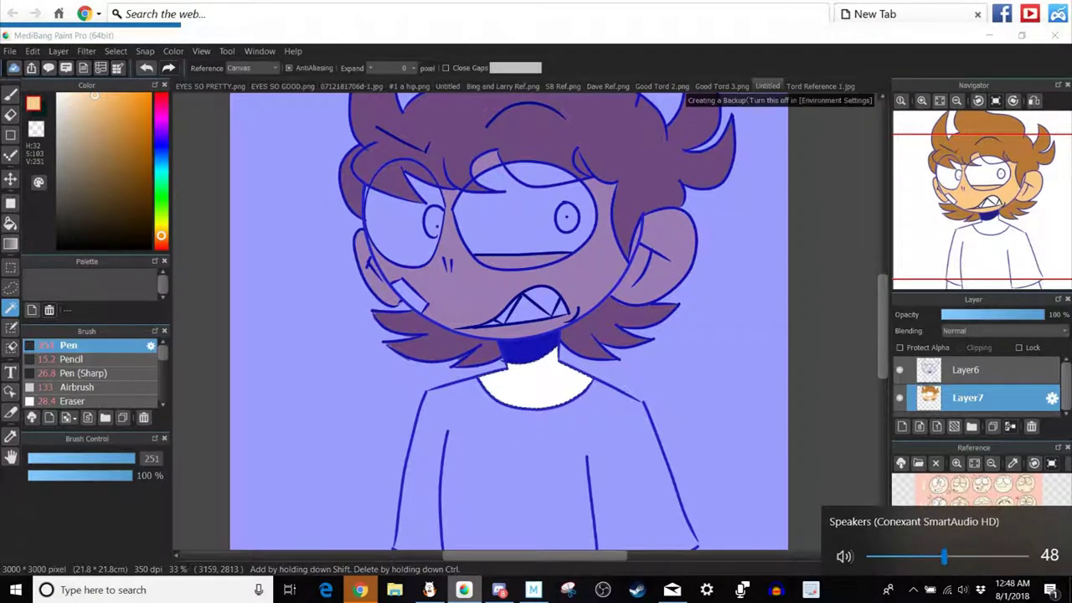
Paint the selected neck area skin-coloured with the Pen.
{"action": "left_click", "coordinate": [12, 95]}
{"action": "mouse_move", "coordinate": [584, 384]}
{"action": "left_mouse_down"}
{"action": "mouse_move", "coordinate": [651, 345]}
{"action": "mouse_move", "coordinate": [449, 388]}
{"action": "mouse_move", "coordinate": [656, 420]}
{"action": "mouse_move", "coordinate": [637, 419]}
{"action": "left_mouse_up"}
Close the gap at the right-hand sleeve's hem with the Pen at size 29 and fill the forearm below with the skin colour.
{"action": "left_click_drag", "start_coordinate": [1007, 206], "coordinate": [994, 264]}
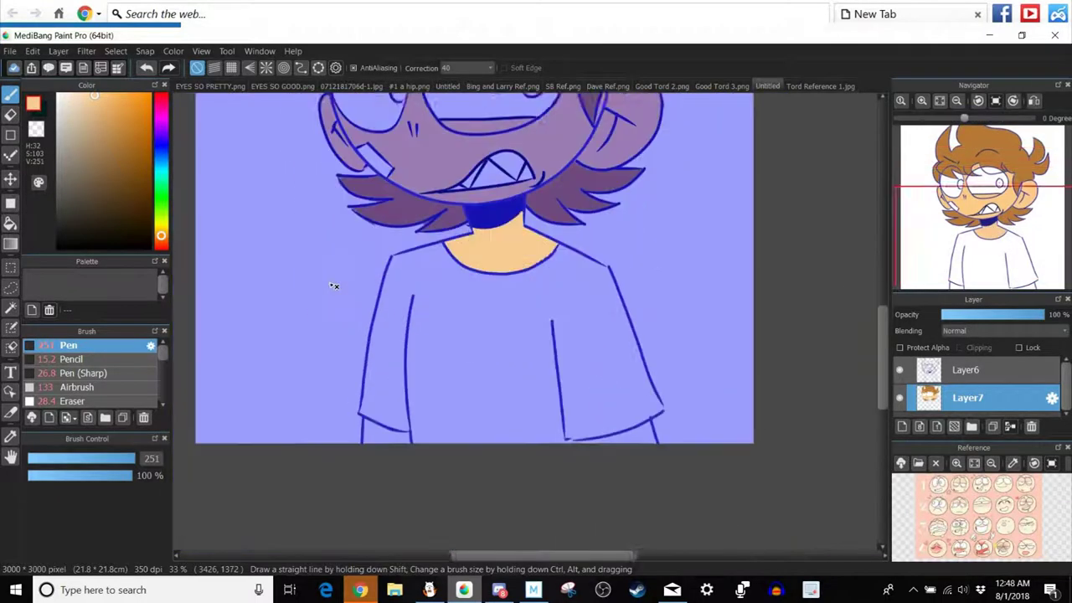
{"action": "left_click", "coordinate": [11, 308]}
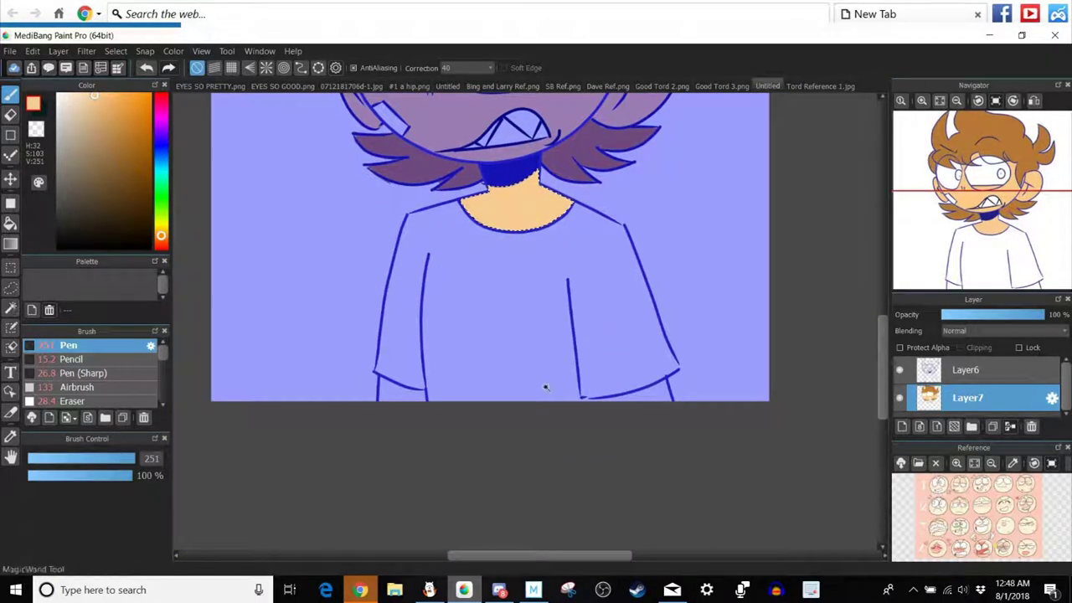
{"action": "left_click", "coordinate": [658, 396]}
{"action": "key", "text": "b"}
{"action": "left_click", "coordinate": [149, 70]}
{"action": "left_click", "coordinate": [87, 458]}
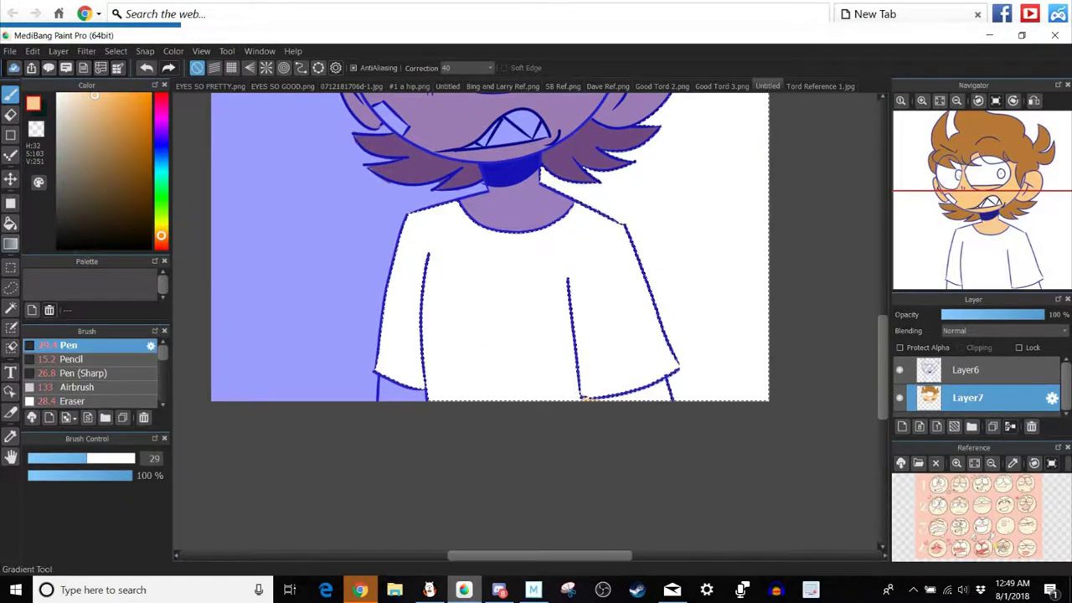
{"action": "key", "text": "g"}
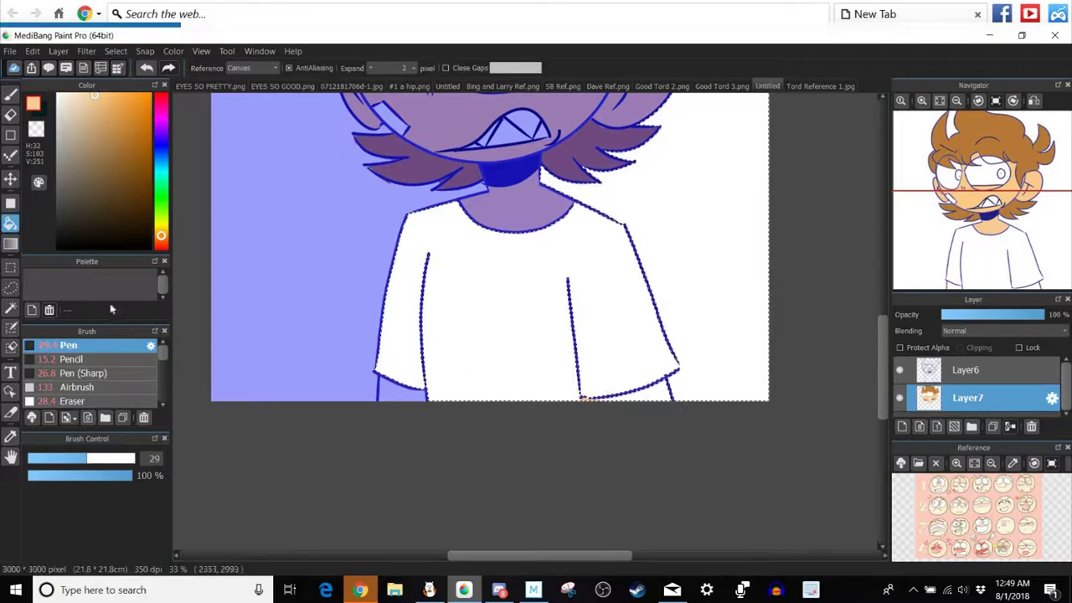
Try to fill the shirt with black using the Fill tool and undo it.
{"action": "left_click_drag", "start_coordinate": [120, 218], "coordinate": [151, 250]}
{"action": "left_click", "coordinate": [582, 287]}
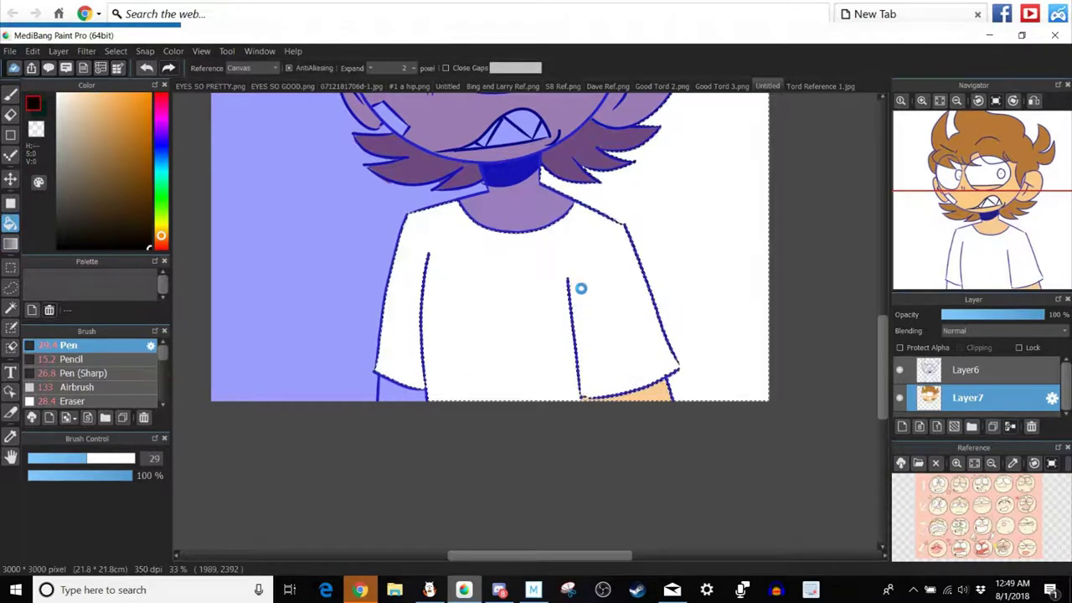
{"action": "key", "text": "ctrl+z"}
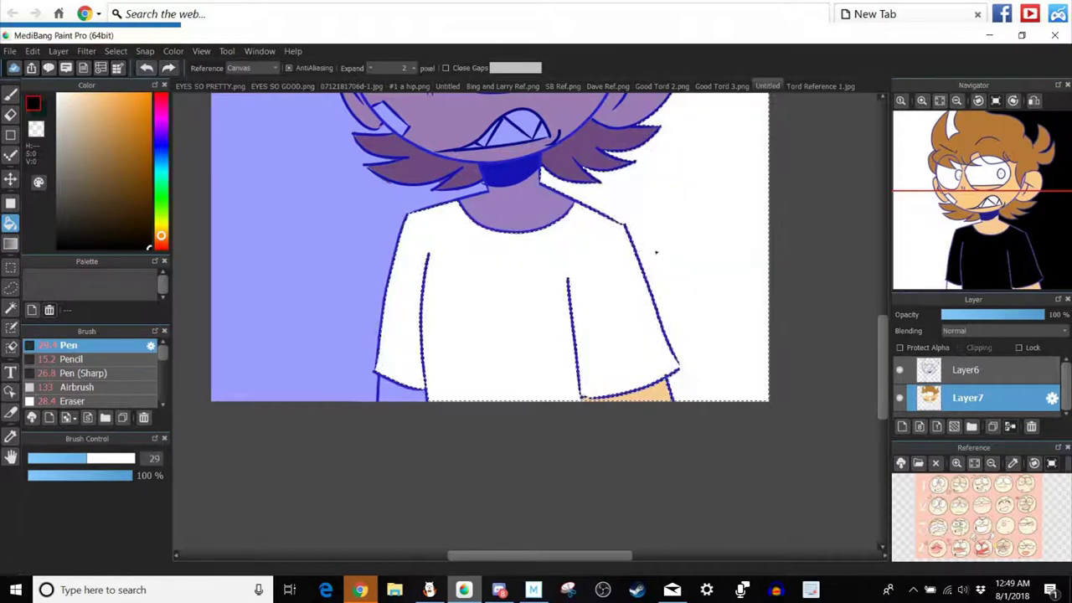
Dab black over the corner of the right-hand shoulder line with the Pen to close the outline.
{"action": "key", "text": "p"}
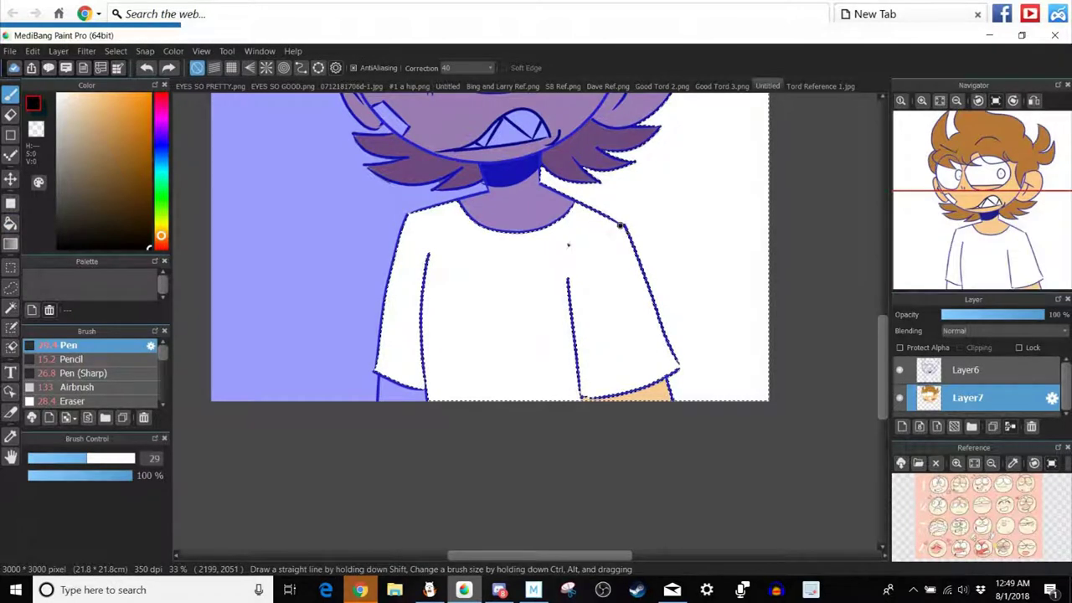
{"action": "key", "text": "w"}
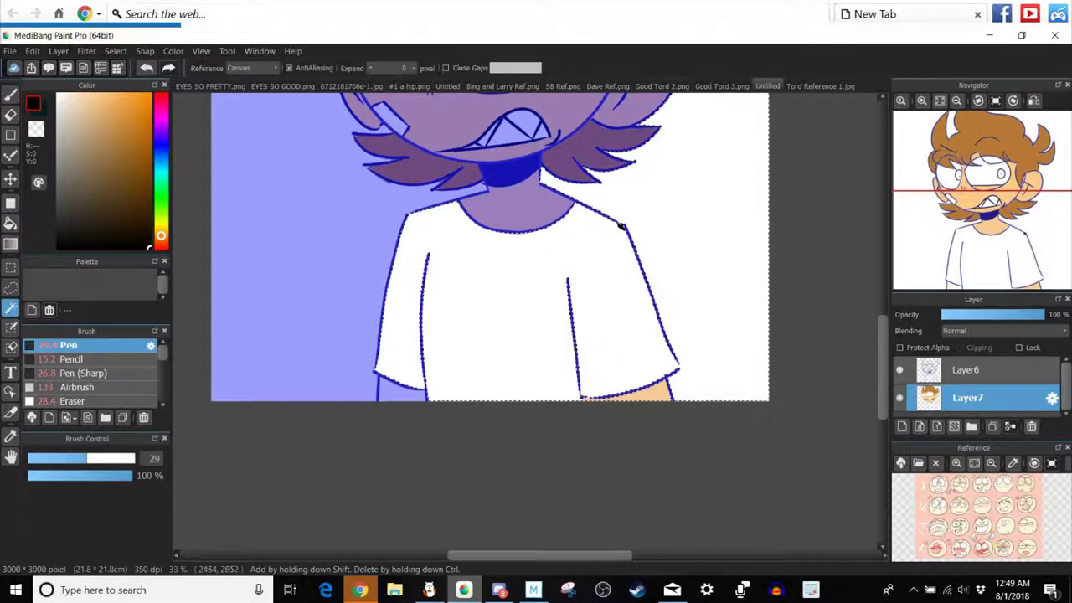
Sample the skin colour, select the left-hand forearm with the Magic Wand and paint it with the Pen at size 208.
{"action": "left_click", "coordinate": [11, 437]}
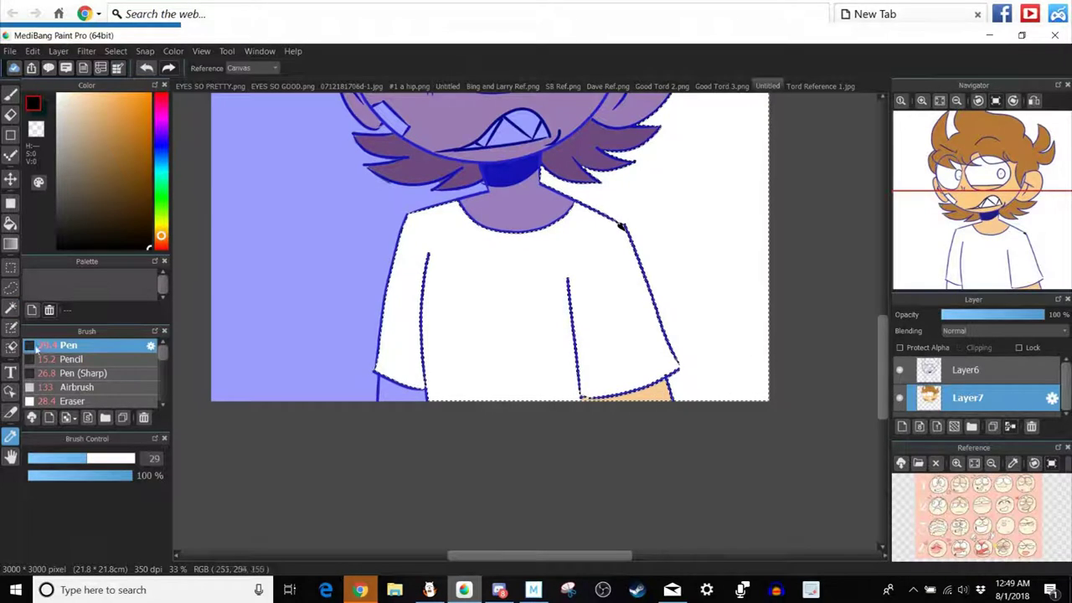
{"action": "left_click", "coordinate": [11, 291]}
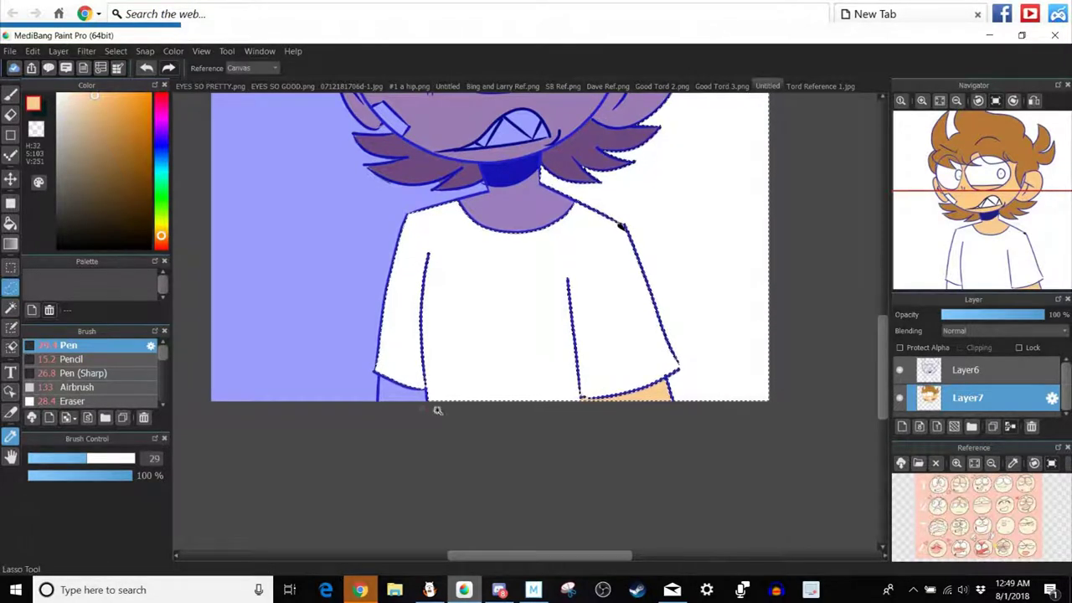
{"action": "left_click", "coordinate": [391, 390]}
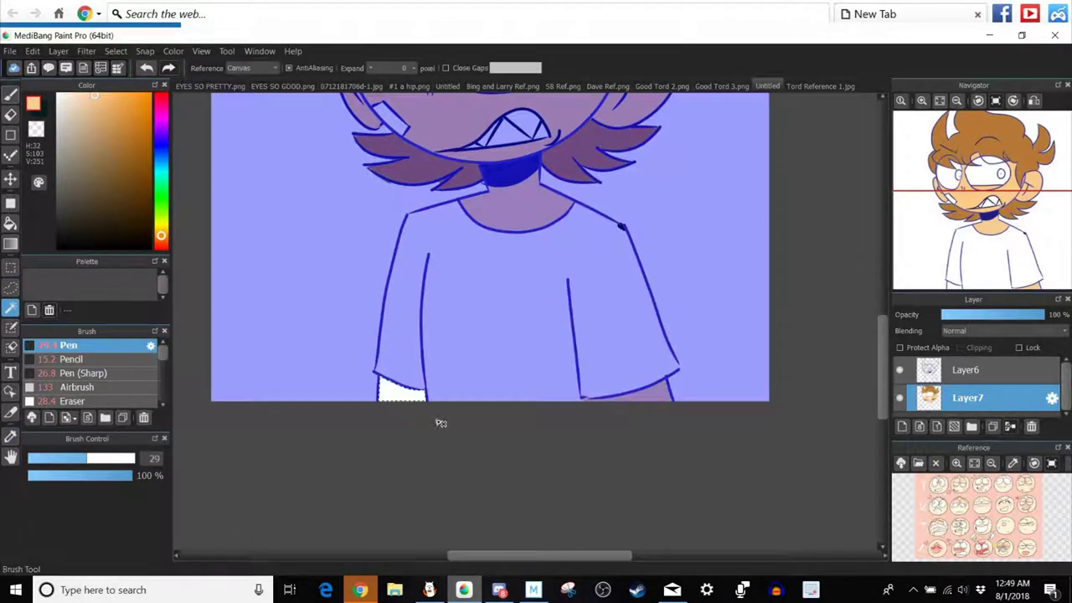
{"action": "key", "text": "b"}
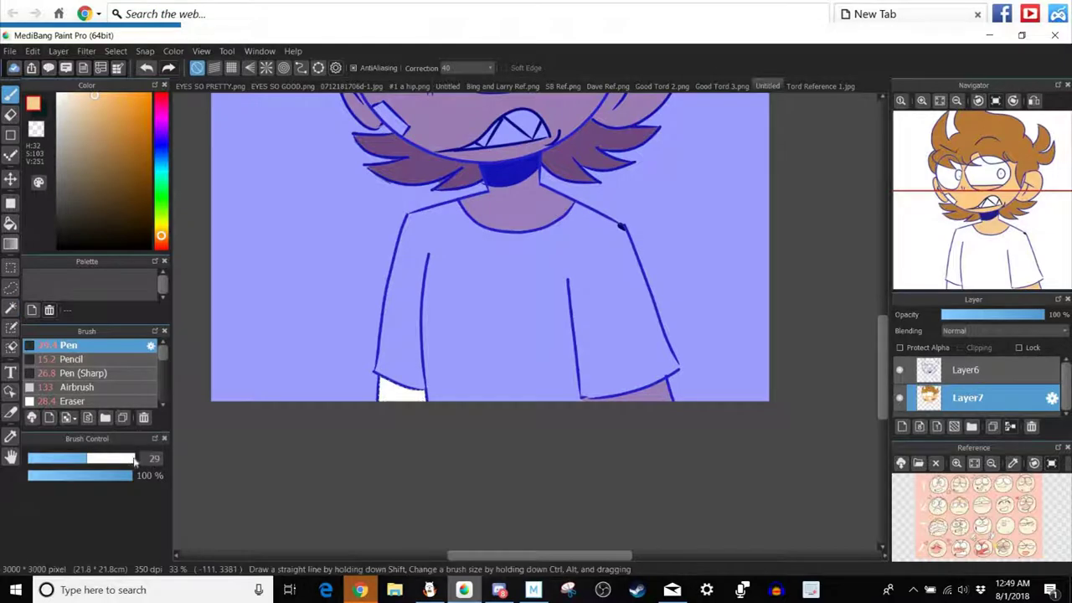
{"action": "left_click_drag", "start_coordinate": [134, 463], "coordinate": [155, 459]}
{"action": "left_click", "coordinate": [376, 392]}
Select the shirt's interior with the Magic Wand.
{"action": "left_click", "coordinate": [10, 308]}
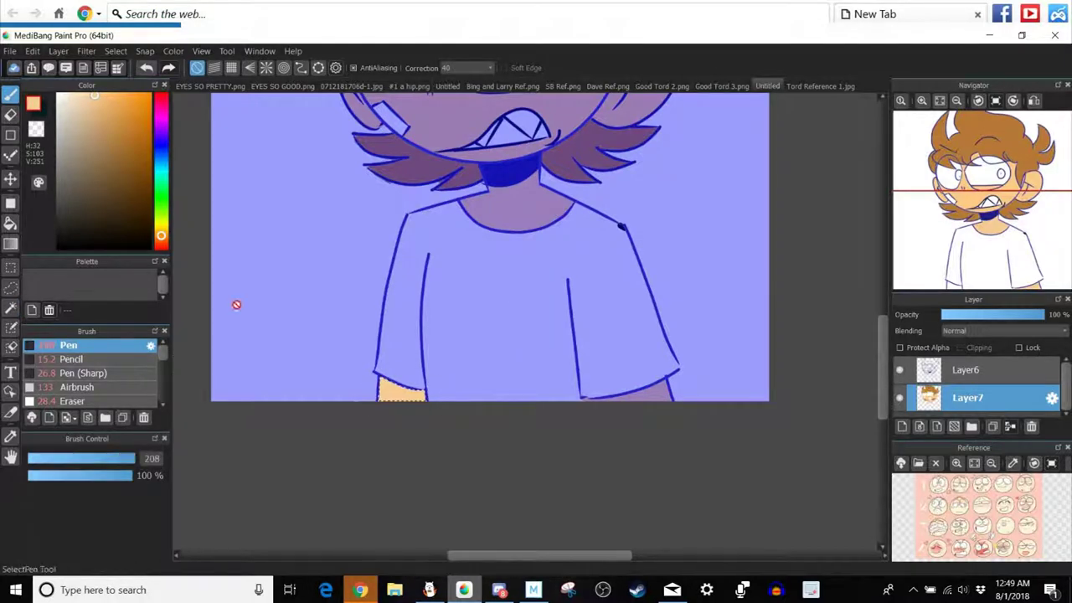
{"action": "left_click", "coordinate": [486, 352]}
Switch to Chrome, close the Tampermonkey script update tab and return to the drawing in MediBang Paint Pro.
{"action": "left_click", "coordinate": [361, 590]}
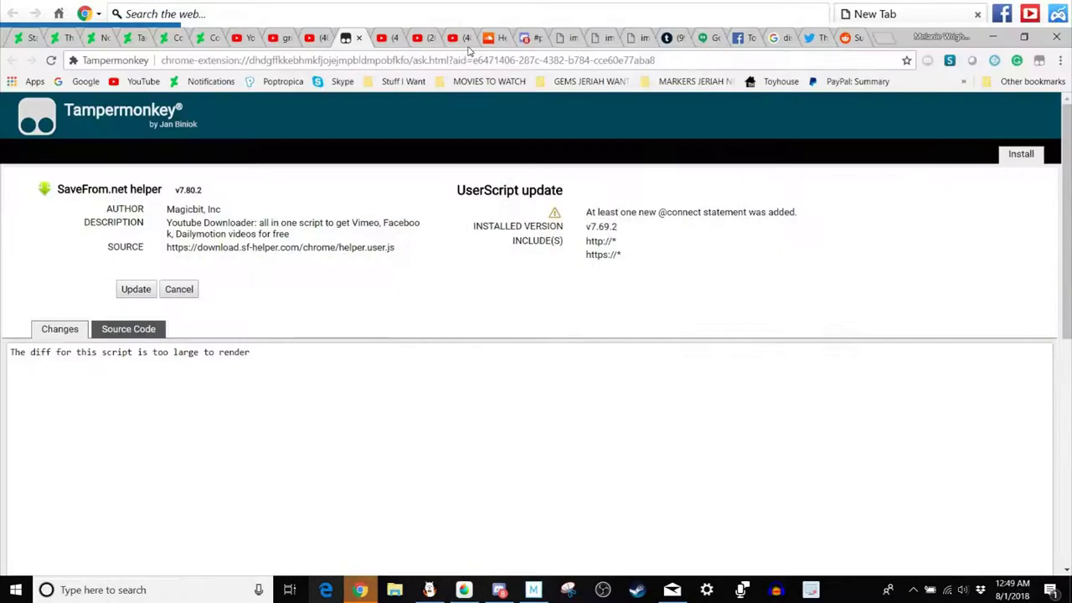
{"action": "left_click", "coordinate": [328, 39]}
{"action": "left_click", "coordinate": [348, 40]}
{"action": "left_click", "coordinate": [359, 38]}
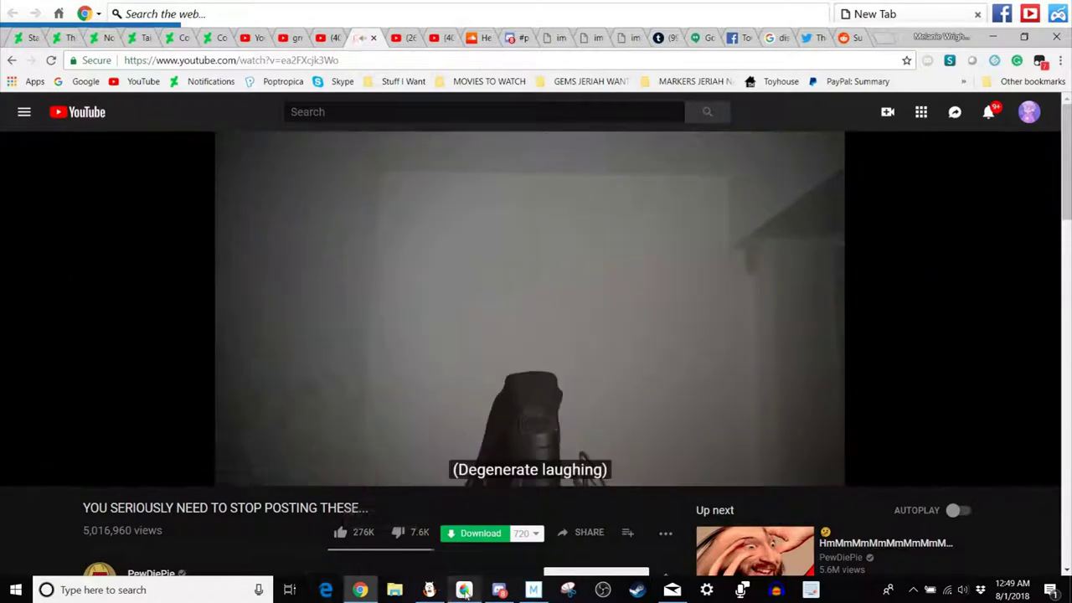
{"action": "left_click", "coordinate": [464, 590]}
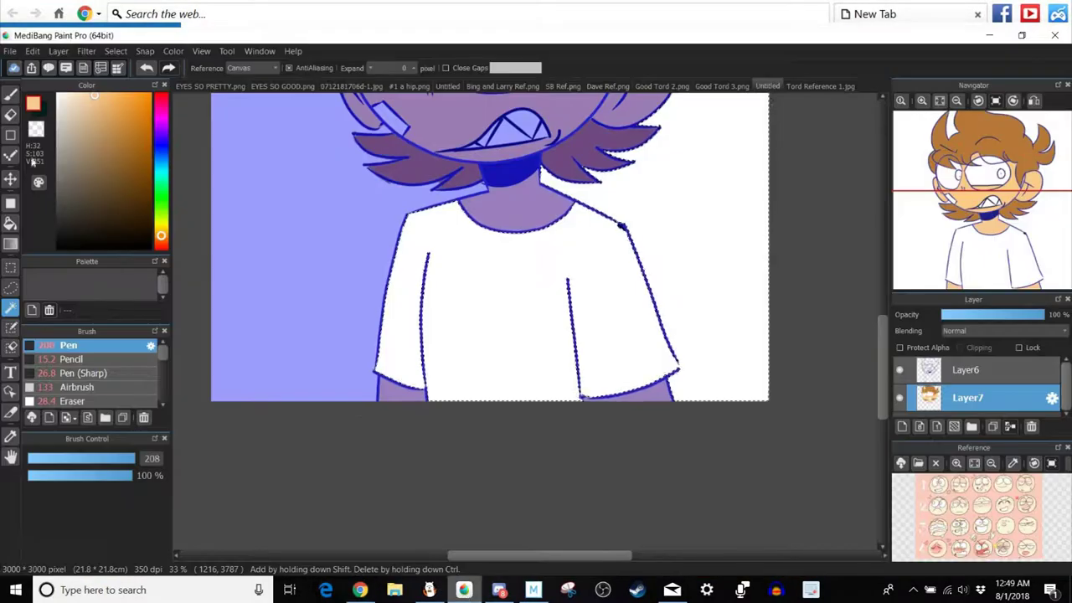
Set the drawing colour to black and switch back to the Pen.
{"action": "left_click", "coordinate": [142, 237]}
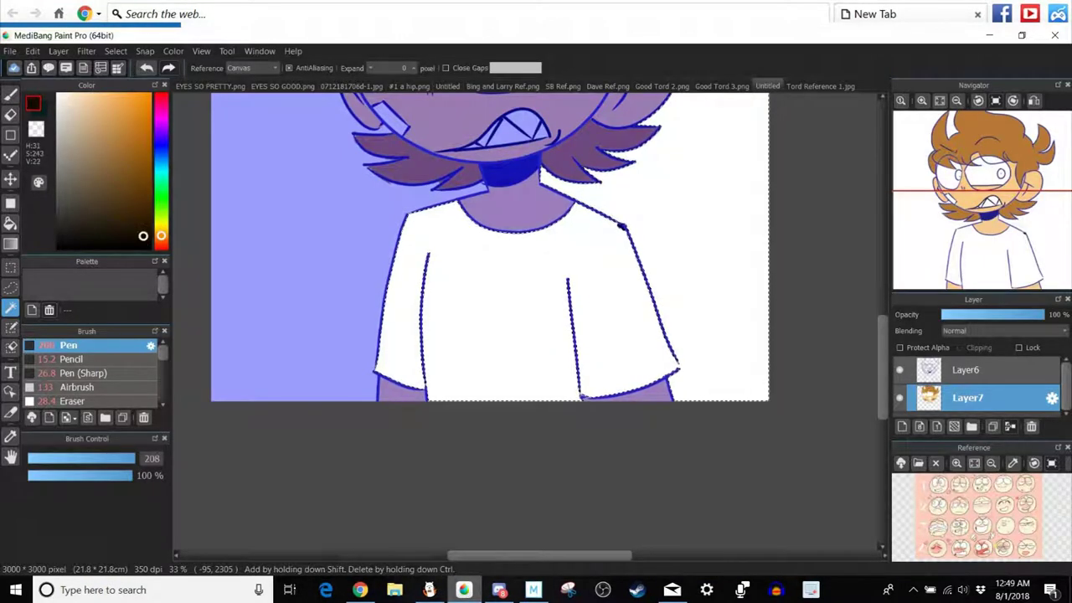
{"action": "left_click", "coordinate": [9, 98]}
Try to paint the selected shirt area black with the Pen at size 1000 and undo it.
{"action": "mouse_move", "coordinate": [103, 462]}
{"action": "left_mouse_down"}
{"action": "mouse_move", "coordinate": [286, 471]}
{"action": "mouse_move", "coordinate": [354, 438]}
{"action": "mouse_move", "coordinate": [697, 346]}
{"action": "mouse_move", "coordinate": [579, 259]}
{"action": "mouse_move", "coordinate": [484, 252]}
{"action": "mouse_move", "coordinate": [676, 327]}
{"action": "mouse_move", "coordinate": [454, 248]}
{"action": "left_mouse_up"}
{"action": "key", "text": "ctrl+z"}
{"action": "key", "text": "ctrl+z"}
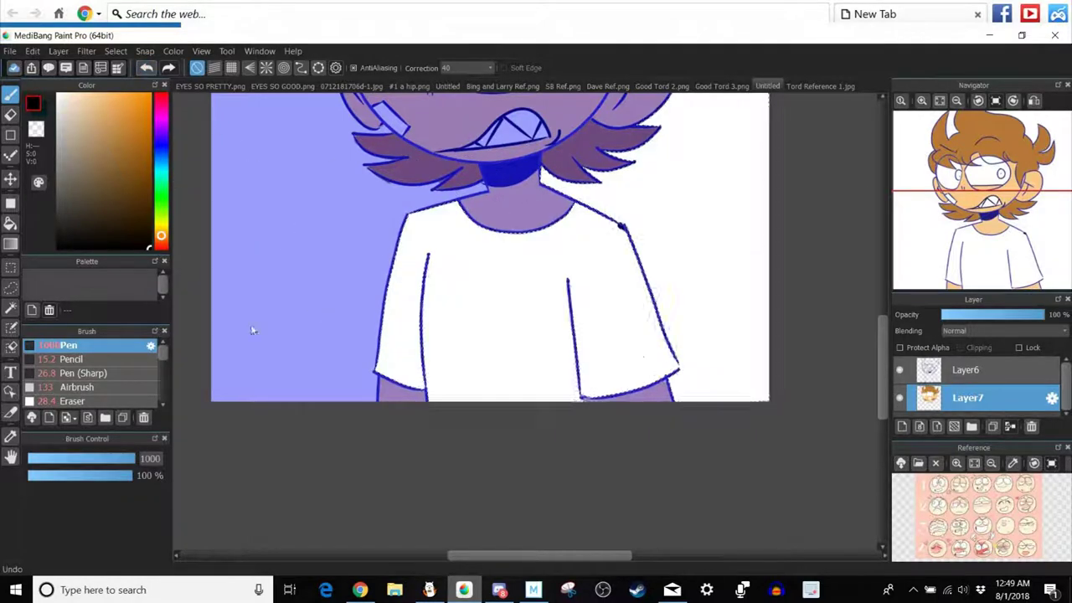
Close the gap at the outer corner of the right-hand sleeve with the black Pen at size 21.
{"action": "left_click", "coordinate": [10, 307]}
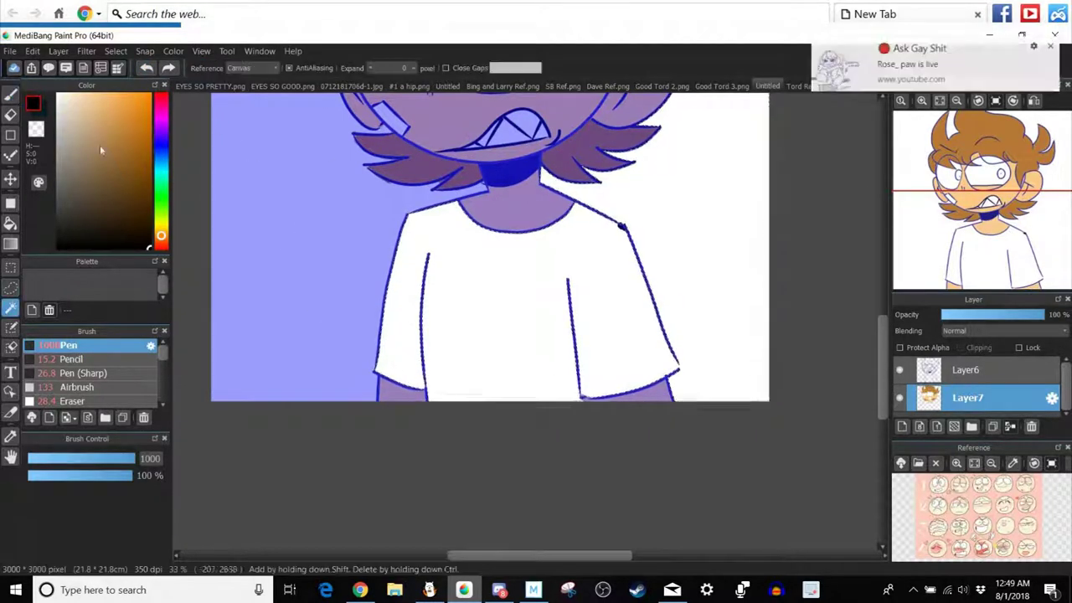
{"action": "left_click", "coordinate": [10, 93]}
{"action": "key", "text": "b"}
{"action": "left_click", "coordinate": [75, 458]}
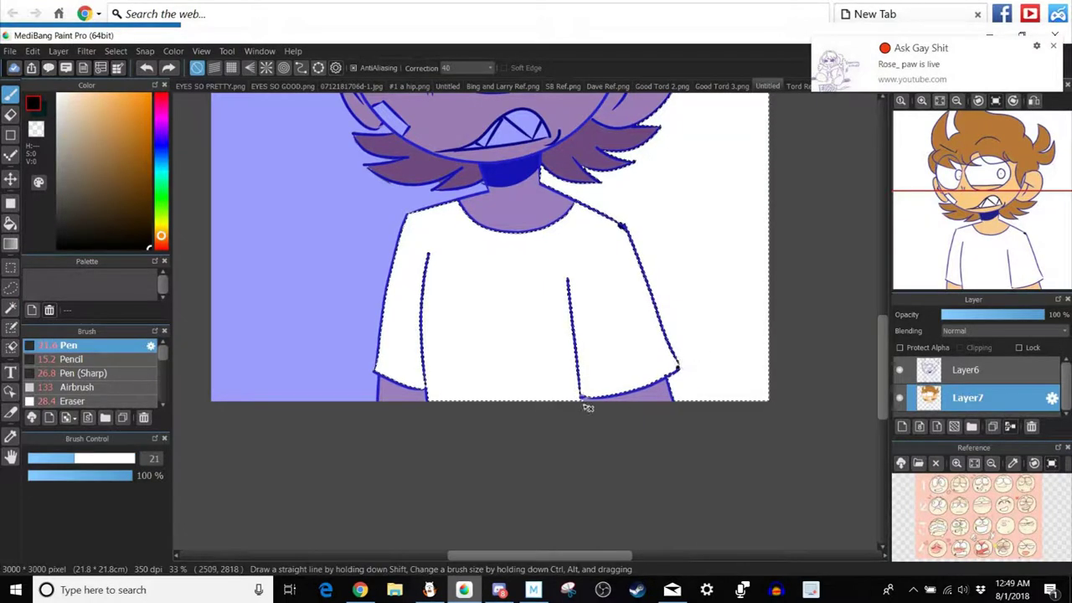
Select only the shirt with the Magic Wand and paint it black with the Pen at size 1000.
{"action": "key", "text": "w"}
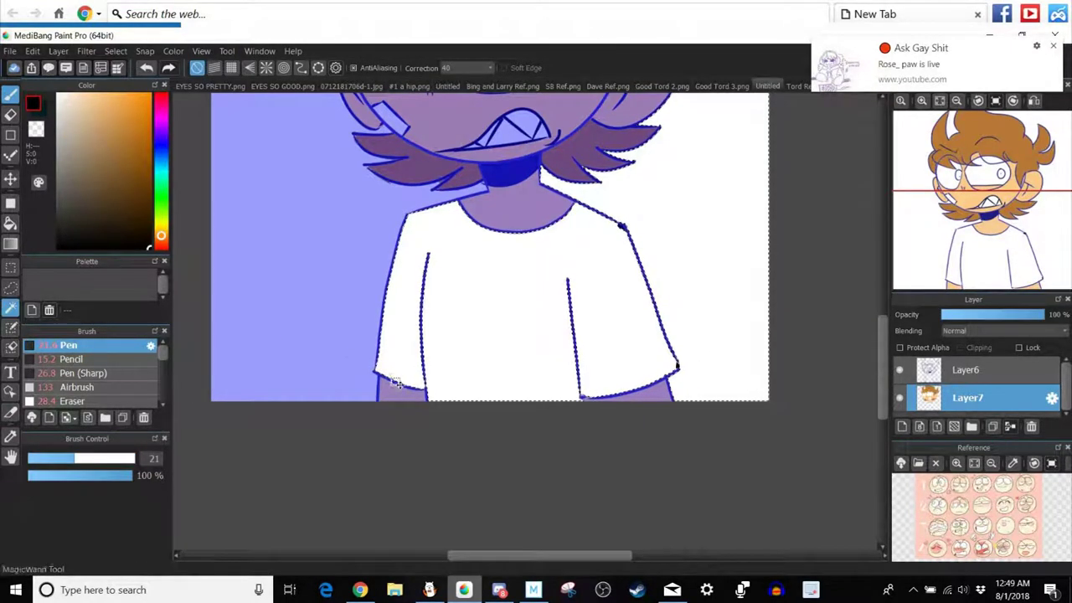
{"action": "left_click", "coordinate": [400, 388]}
{"action": "left_click", "coordinate": [521, 359]}
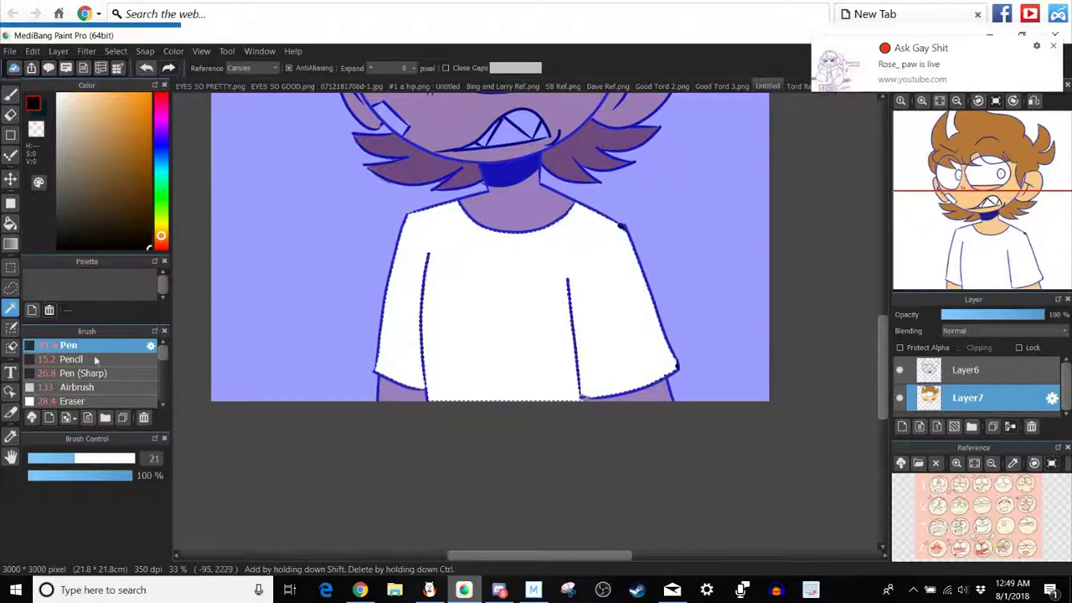
{"action": "key", "text": "b"}
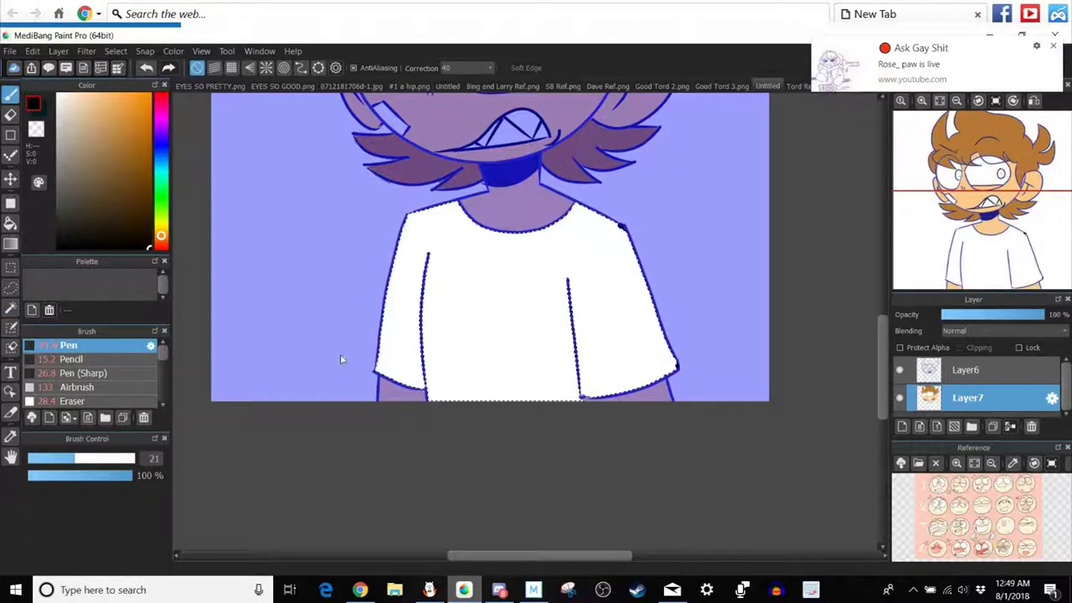
{"action": "left_click_drag", "start_coordinate": [105, 459], "coordinate": [142, 459]}
{"action": "mouse_move", "coordinate": [584, 296]}
{"action": "left_mouse_down"}
{"action": "mouse_move", "coordinate": [656, 378]}
{"action": "mouse_move", "coordinate": [444, 246]}
{"action": "left_mouse_up"}
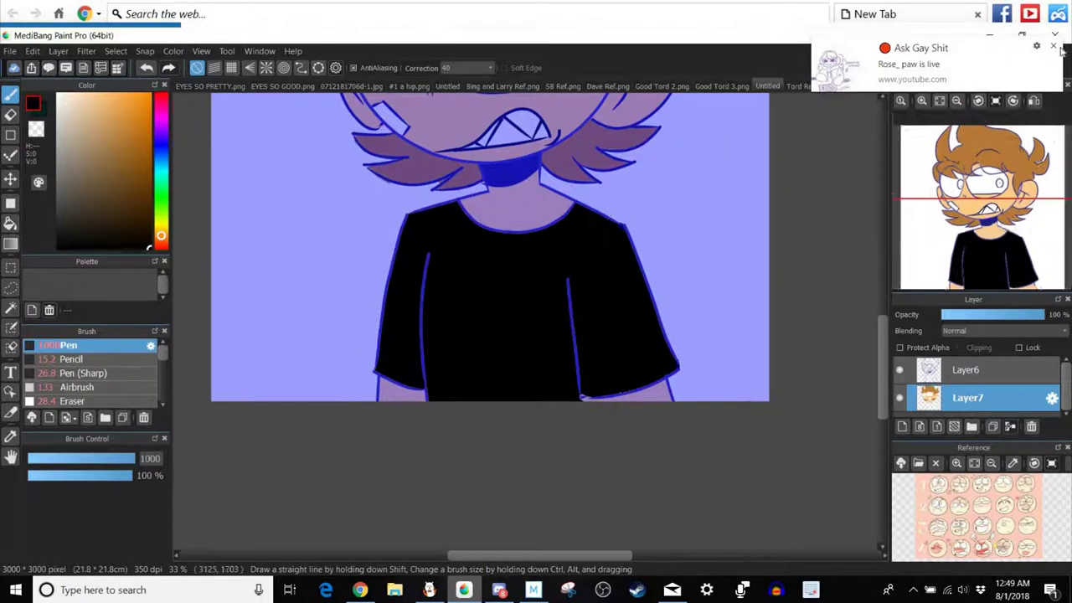
Letter "I M GAY." by hand in white on two lines across the shirt front, starting with the Pen at size 18.
{"action": "left_click", "coordinate": [58, 98]}
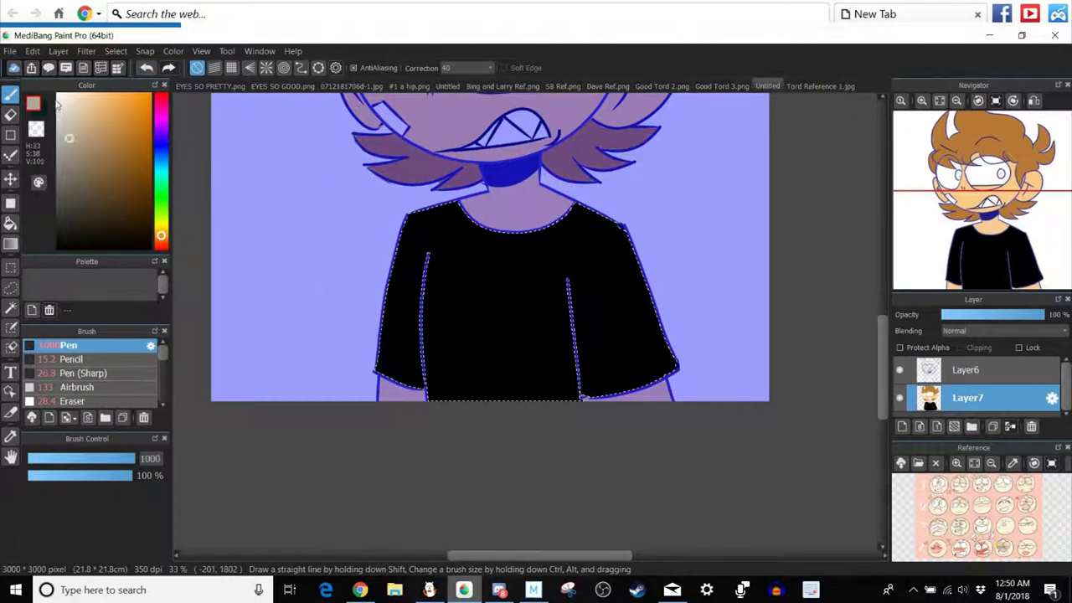
{"action": "left_click", "coordinate": [67, 459]}
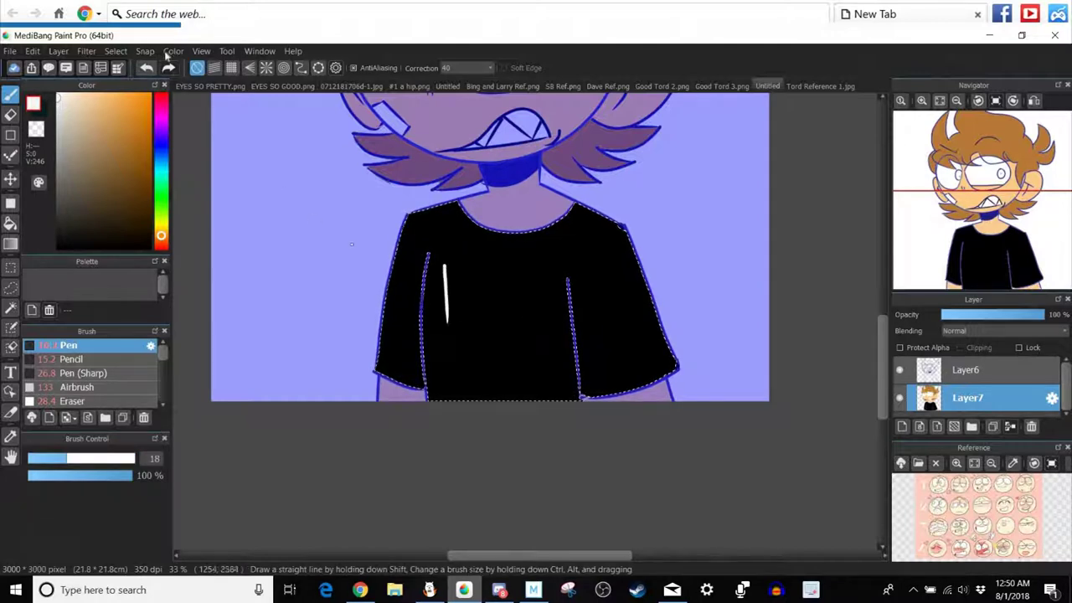
{"action": "left_click", "coordinate": [147, 68]}
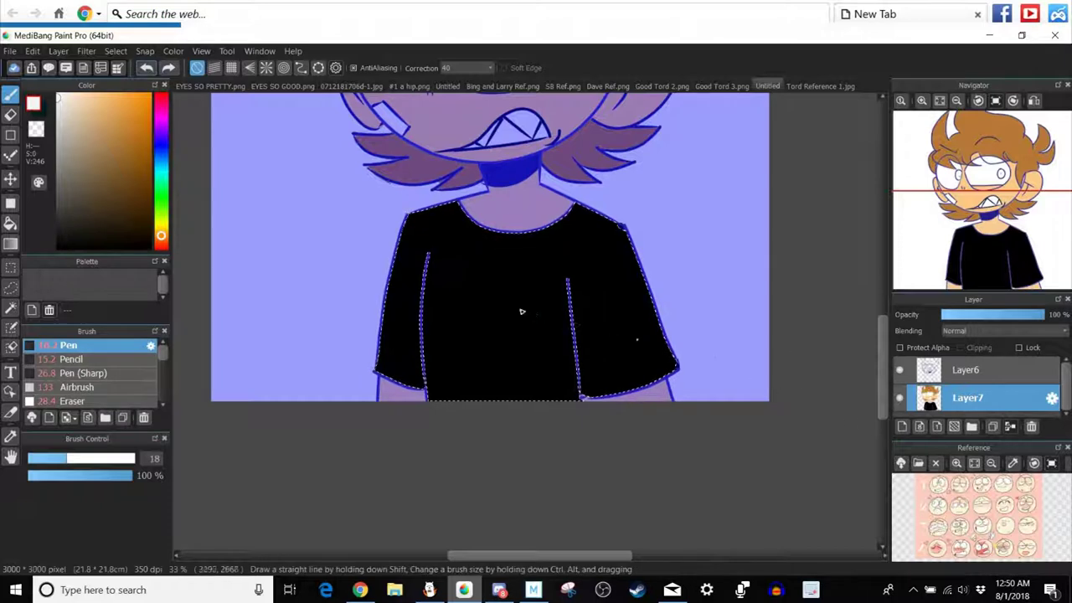
{"action": "left_click", "coordinate": [92, 402]}
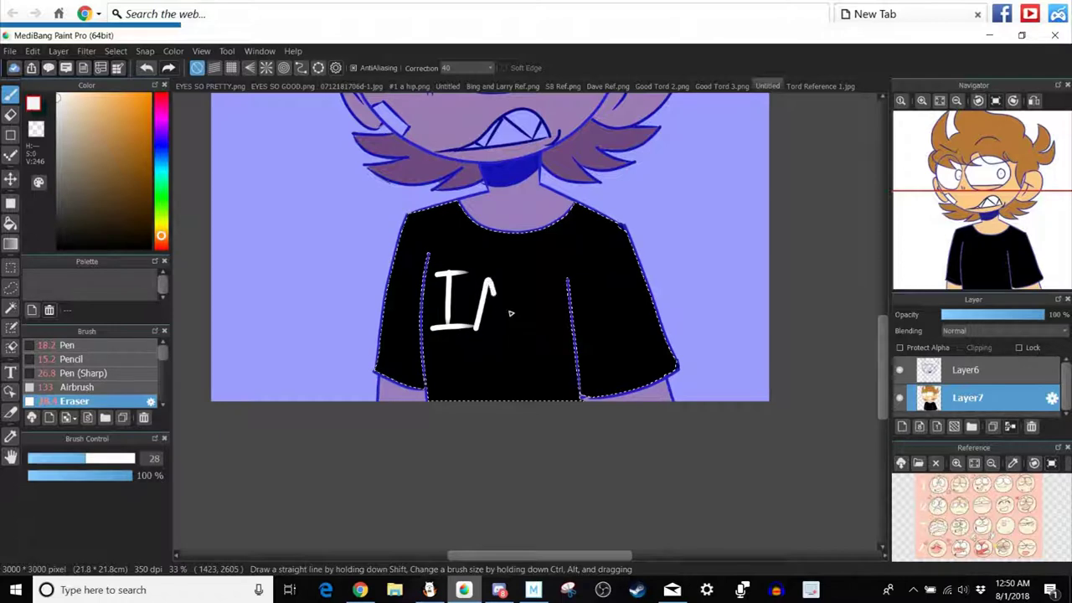
{"action": "left_click", "coordinate": [146, 67]}
{"action": "left_click", "coordinate": [145, 67]}
{"action": "left_click", "coordinate": [168, 67]}
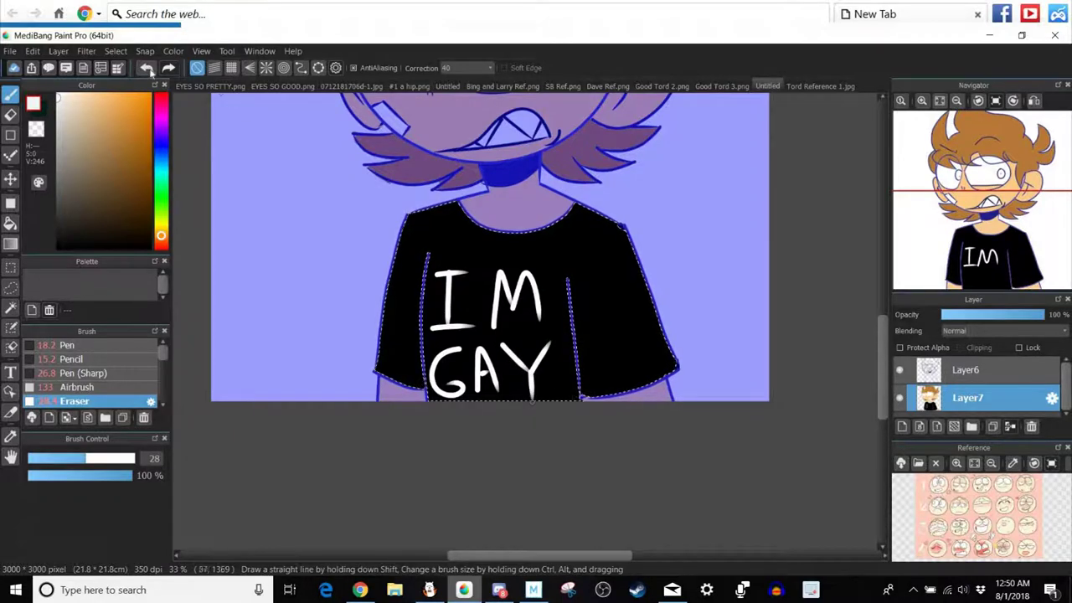
{"action": "left_click_drag", "start_coordinate": [543, 376], "coordinate": [530, 375]}
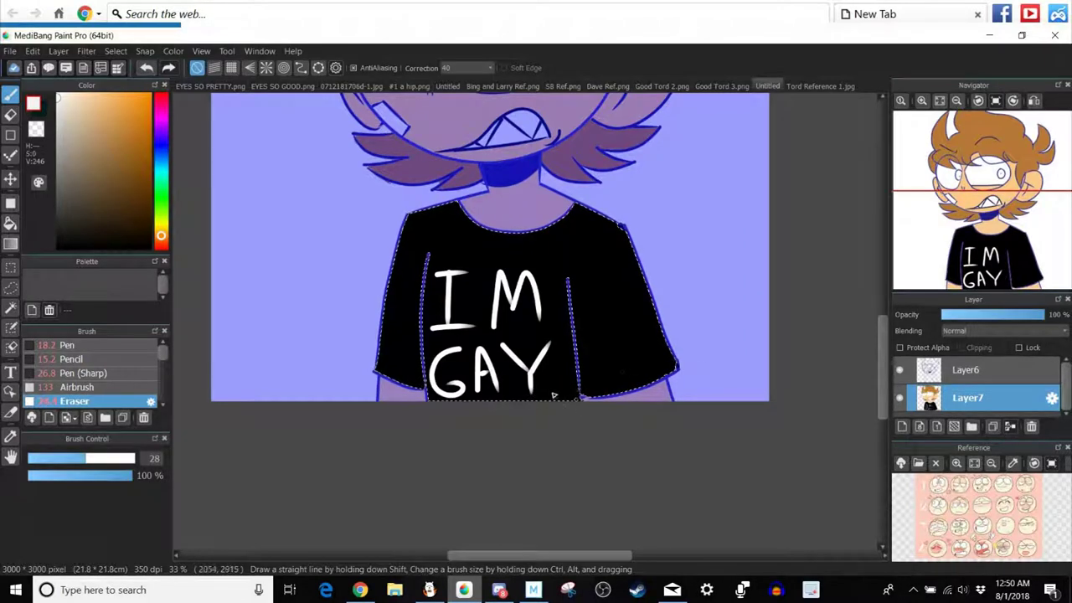
Select the whole canvas with a rectangular selection.
{"action": "left_click", "coordinate": [956, 100]}
{"action": "left_click_drag", "start_coordinate": [969, 180], "coordinate": [965, 136]}
{"action": "left_click", "coordinate": [957, 101]}
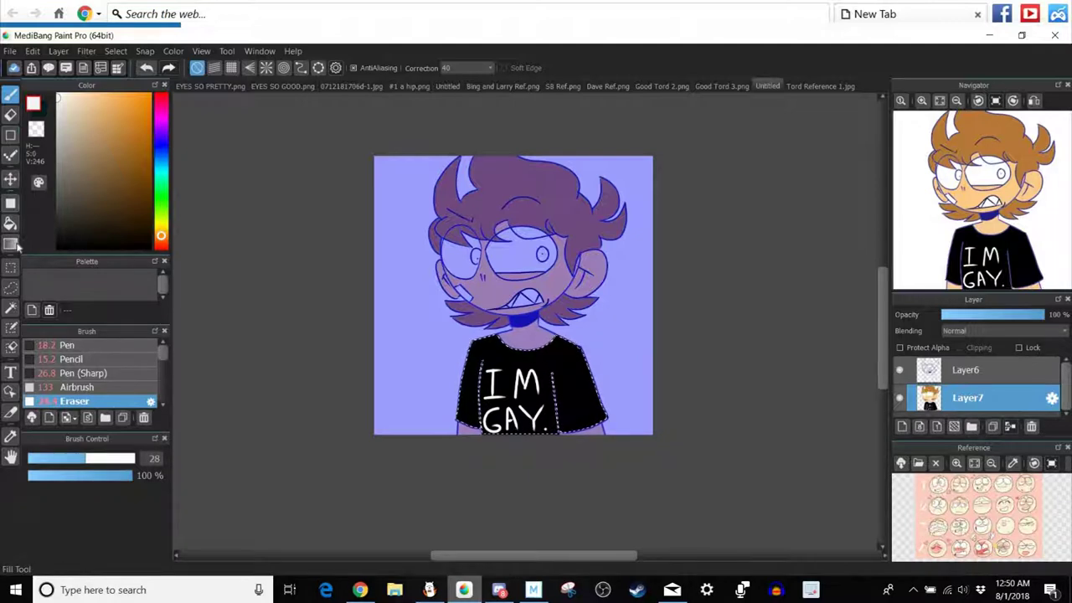
{"action": "left_click", "coordinate": [10, 268]}
{"action": "left_click_drag", "start_coordinate": [333, 122], "coordinate": [723, 505]}
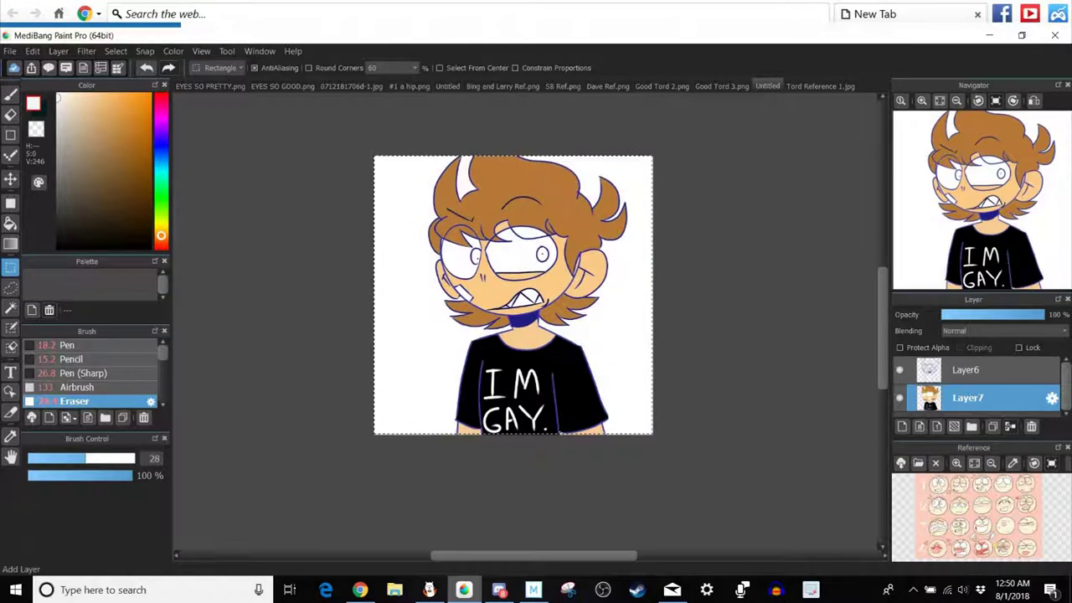
Add a new layer and move it beneath the character's colour layer, Layer7.
{"action": "left_click", "coordinate": [902, 427]}
{"action": "scroll", "coordinate": [946, 389], "scroll_direction": "down", "scroll_amount": 1}
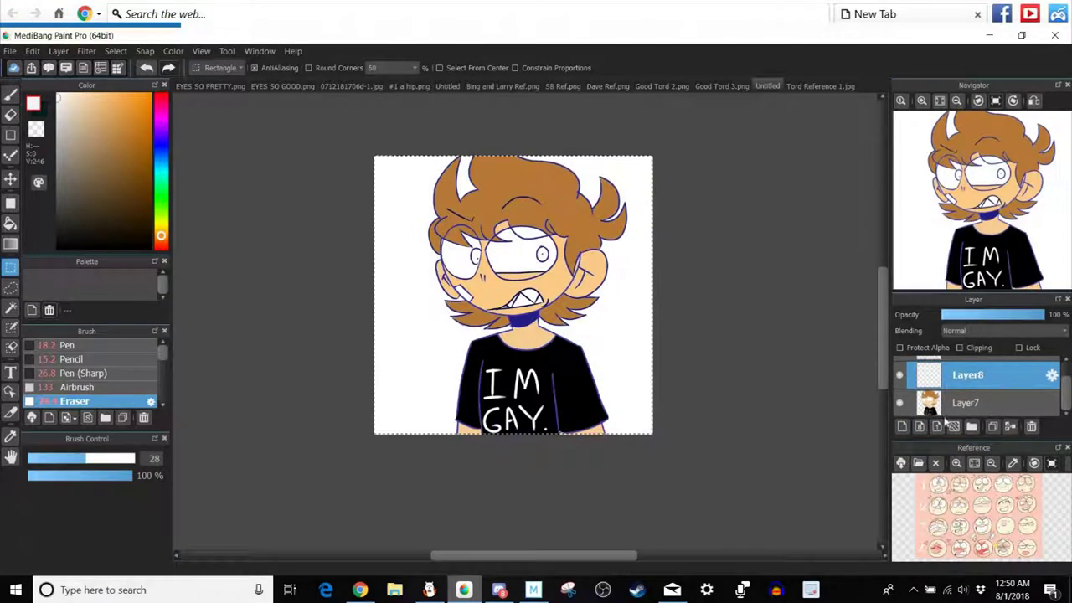
{"action": "left_click_drag", "start_coordinate": [967, 375], "coordinate": [965, 409]}
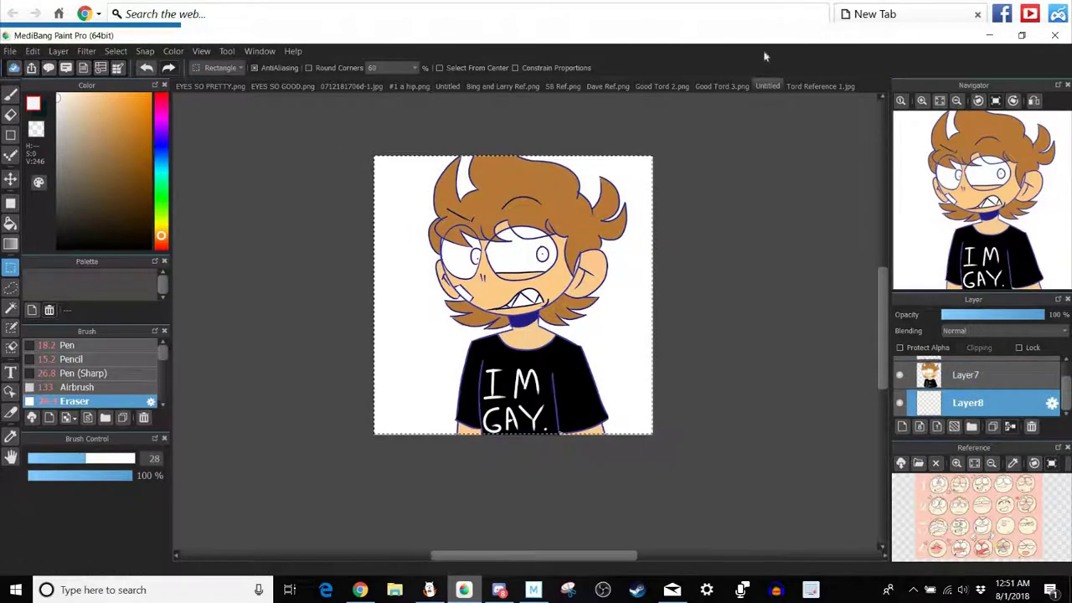
Close the Tord Reference 1.jpg file and go back to the untitled character drawing.
{"action": "left_click", "coordinate": [801, 89]}
{"action": "right_click", "coordinate": [804, 89]}
{"action": "left_click", "coordinate": [868, 97]}
{"action": "left_click", "coordinate": [806, 86]}
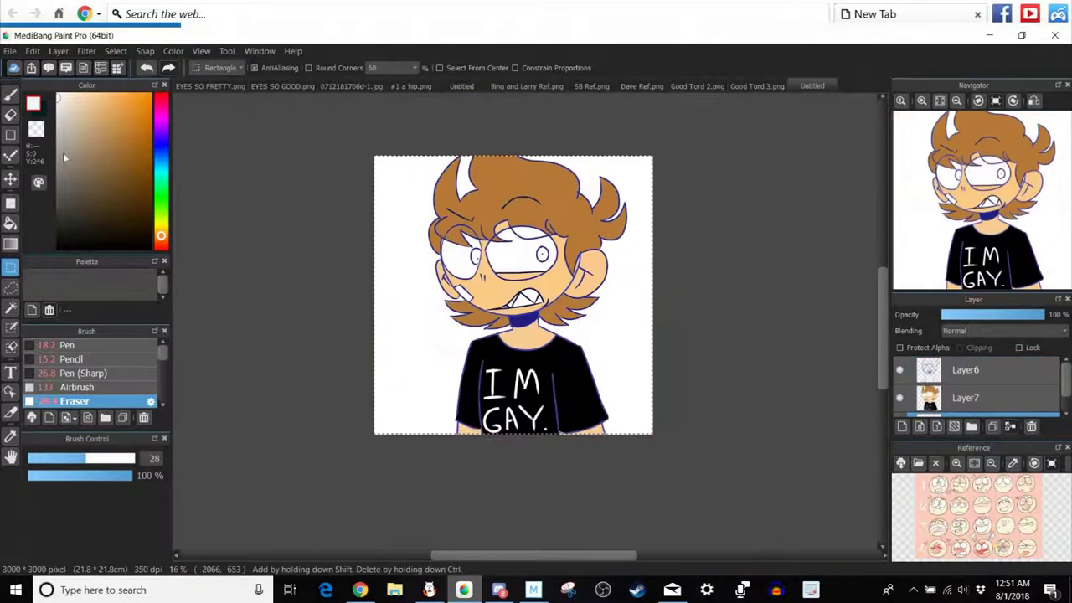
Open Rainbow.jpg, sample the colour of its red stripe, and return to the untitled character drawing.
{"action": "left_click", "coordinate": [9, 51]}
{"action": "left_click", "coordinate": [50, 140]}
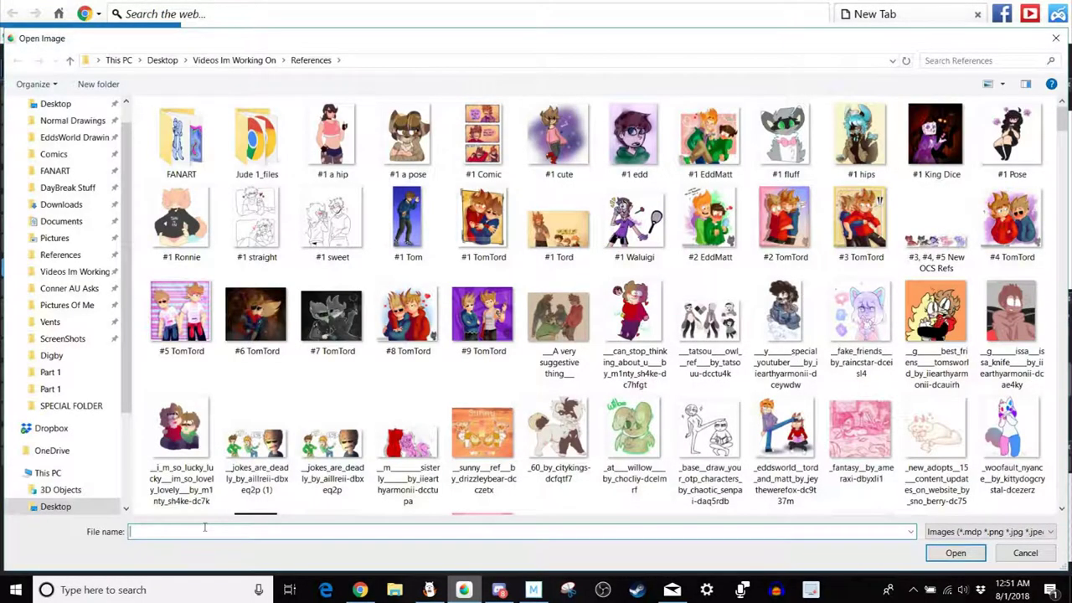
{"action": "type", "text": "Reference.jpg"}
{"action": "key", "text": "Return"}
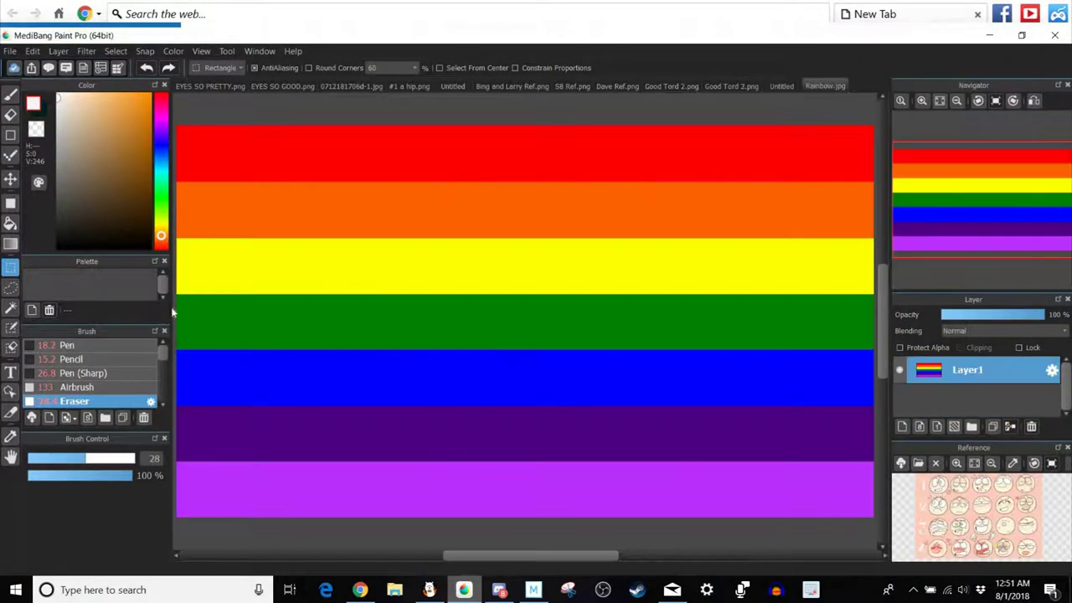
{"action": "key", "text": "i"}
{"action": "left_click", "coordinate": [681, 136]}
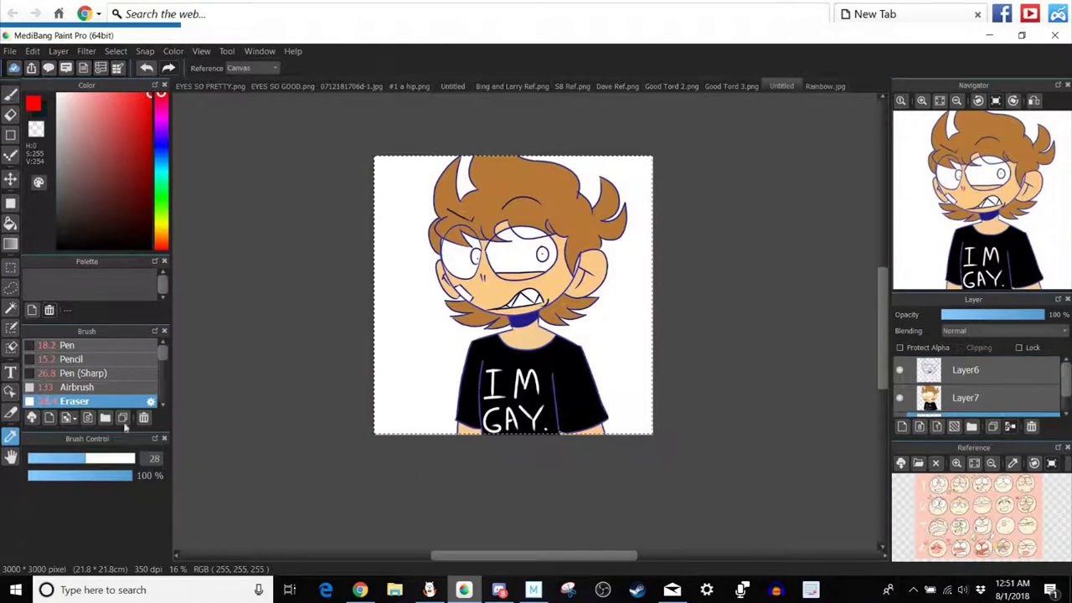
Colour the tops of the shirt letters red with the Pen, undoing the size 298 stroke and repainting at size 137.
{"action": "left_click", "coordinate": [11, 94]}
{"action": "left_click", "coordinate": [72, 345]}
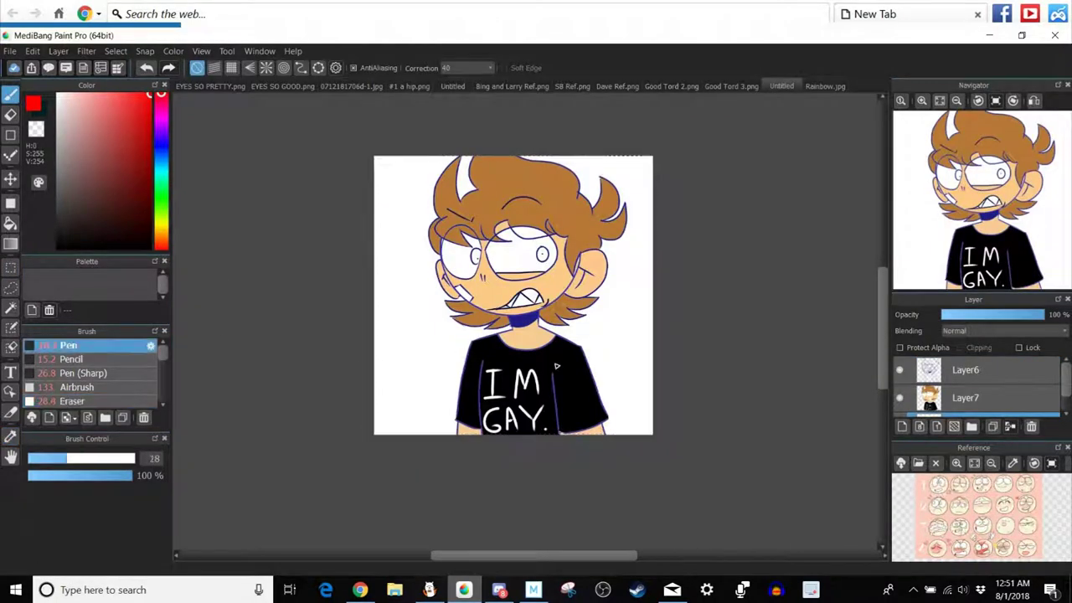
{"action": "left_click", "coordinate": [98, 459]}
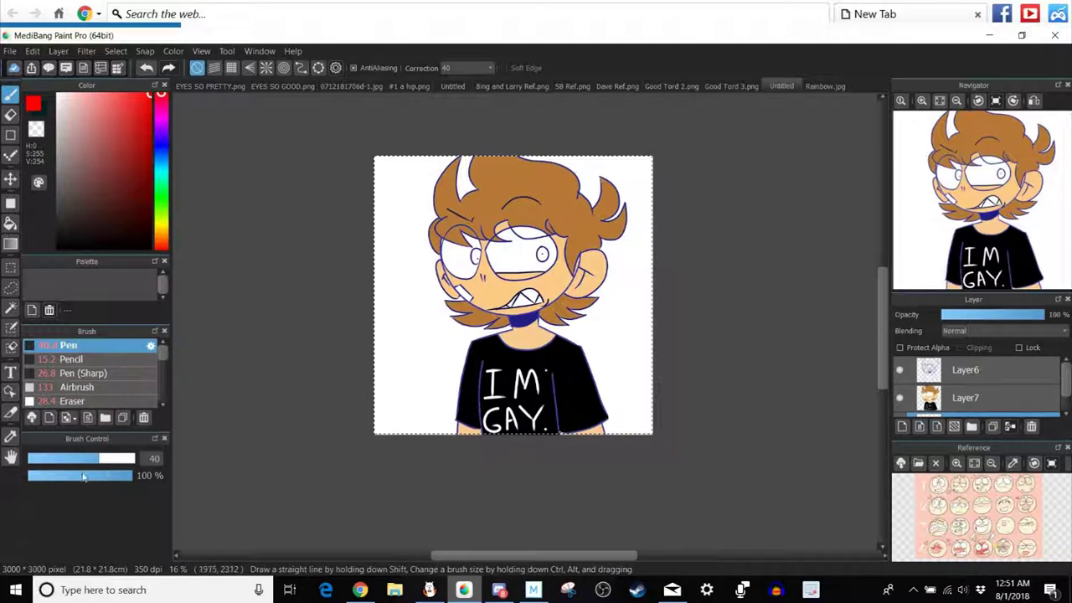
{"action": "left_click", "coordinate": [130, 460]}
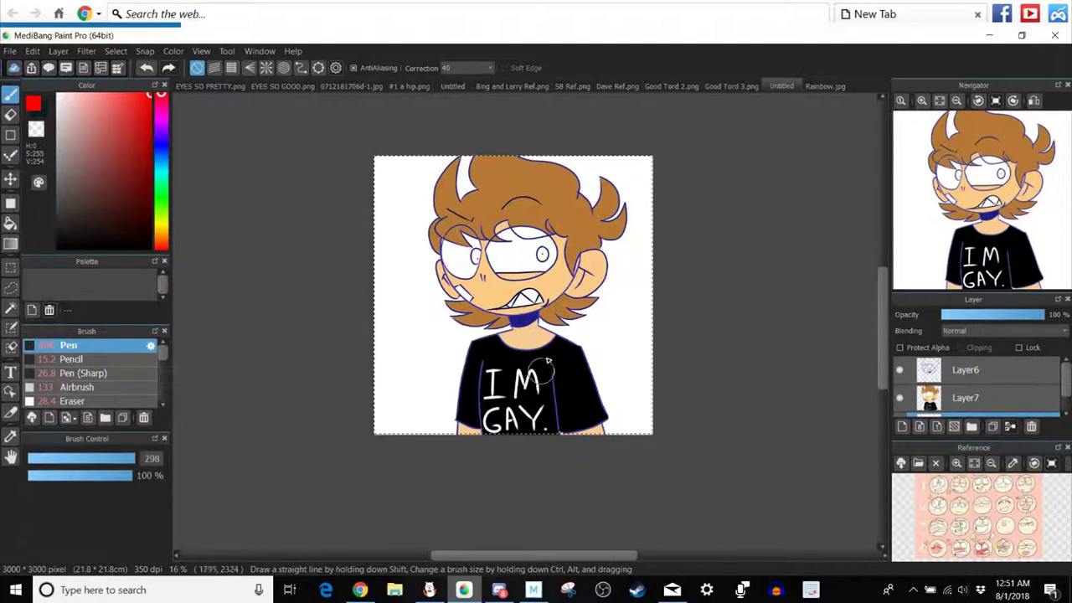
{"action": "left_click_drag", "start_coordinate": [489, 384], "coordinate": [429, 385]}
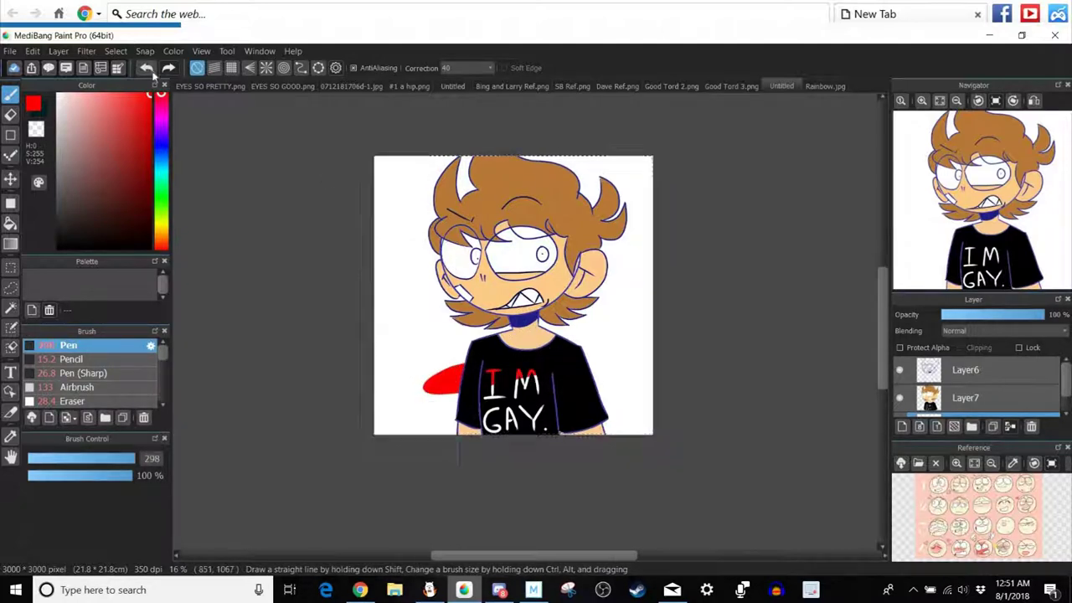
{"action": "left_click", "coordinate": [149, 70]}
{"action": "left_click", "coordinate": [110, 461]}
{"action": "key", "text": "ctrl+z"}
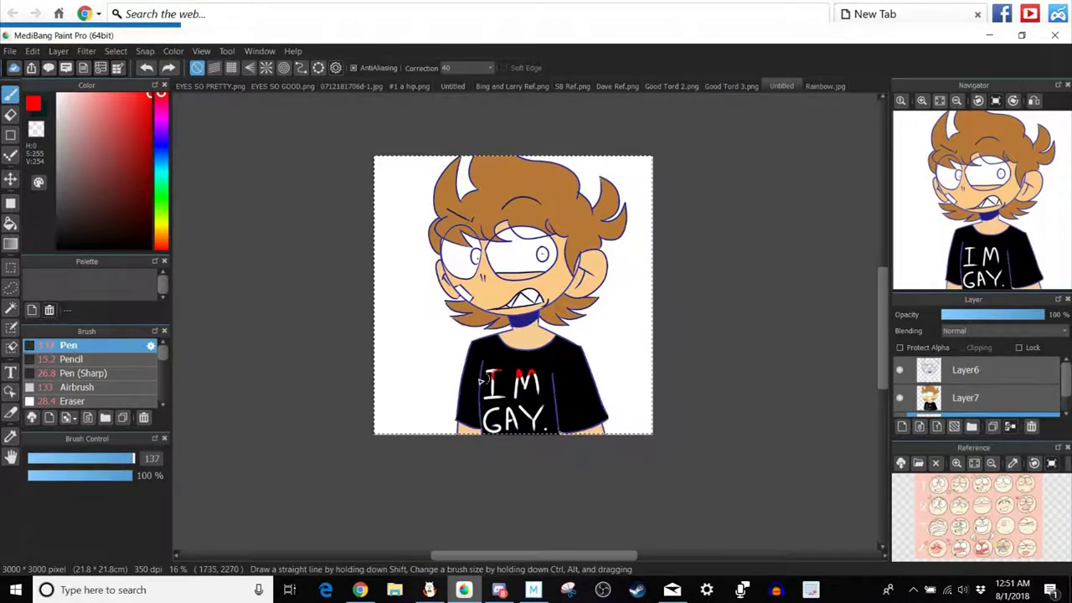
{"action": "left_click", "coordinate": [146, 67]}
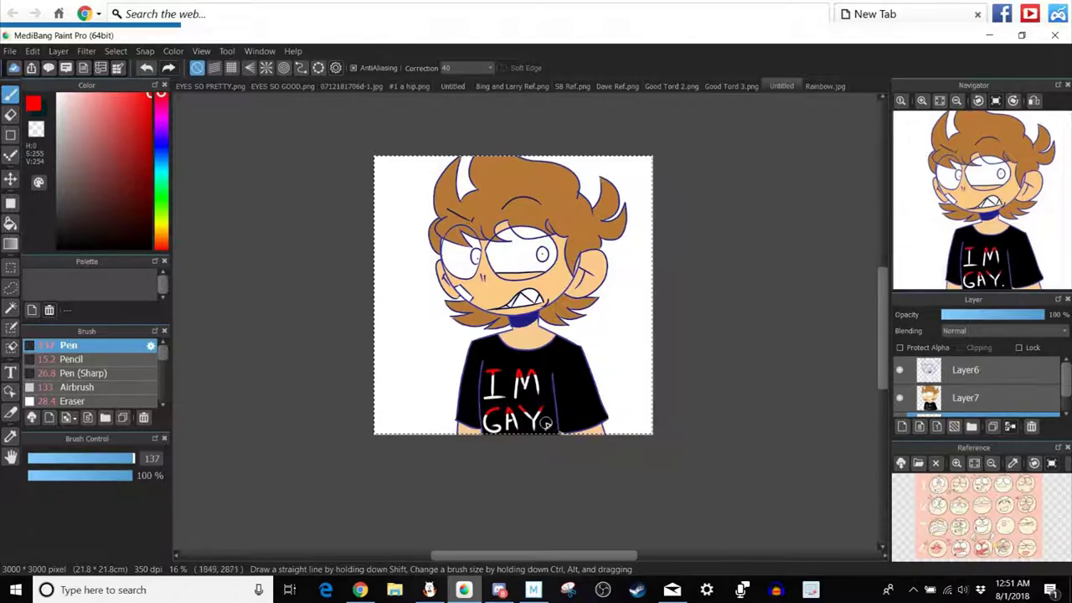
Sample the orange stripe in Rainbow.jpg, replace it with the red stripe's colour, and return to the character drawing.
{"action": "left_click", "coordinate": [825, 85]}
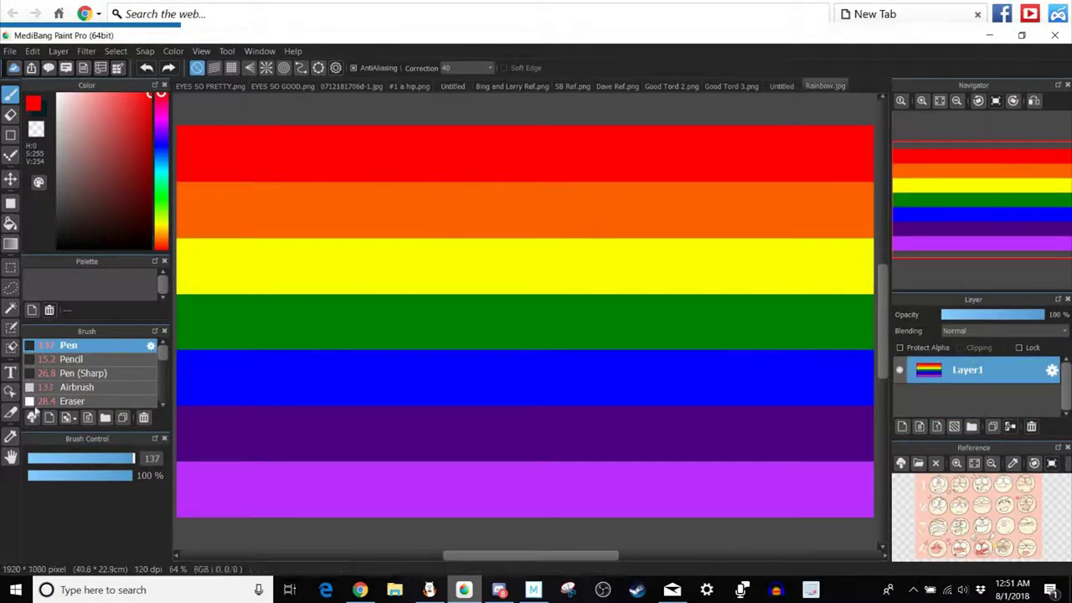
{"action": "left_click", "coordinate": [10, 435]}
{"action": "left_click", "coordinate": [504, 191]}
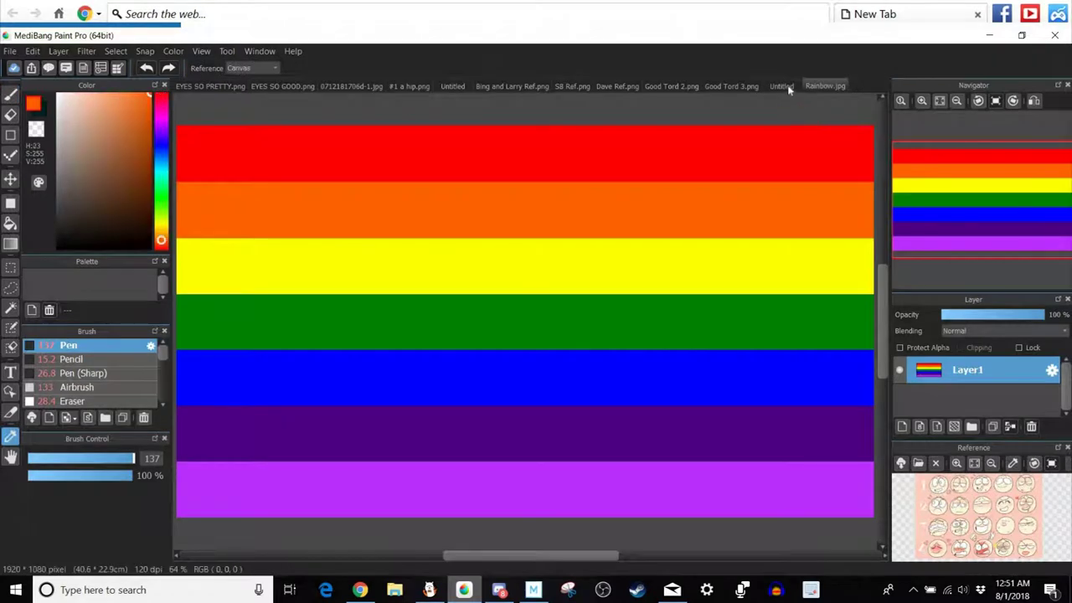
{"action": "left_click", "coordinate": [789, 89]}
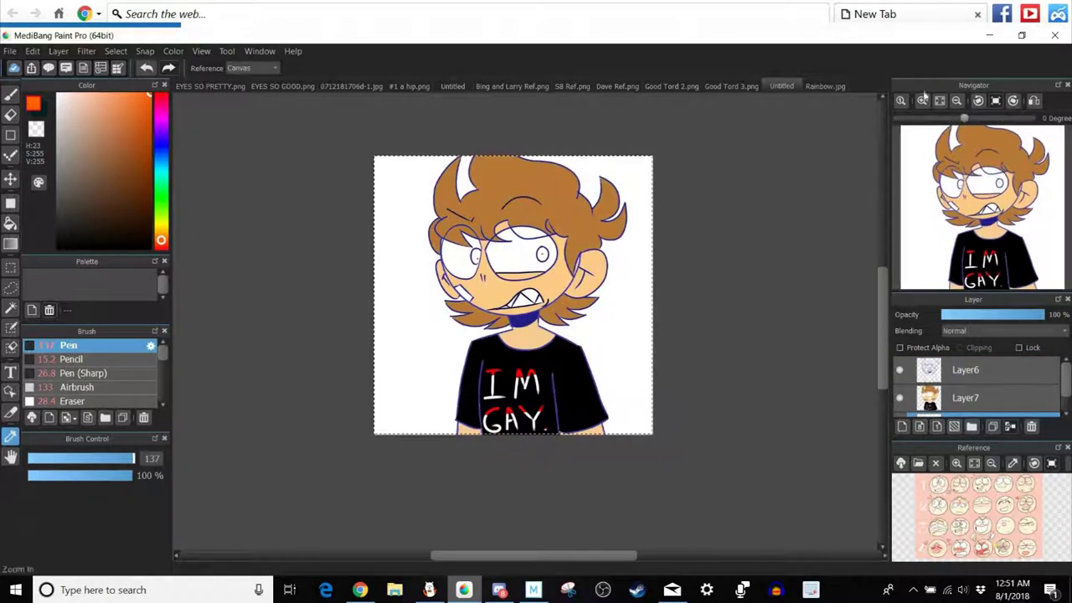
{"action": "left_click", "coordinate": [825, 87]}
{"action": "left_click_drag", "start_coordinate": [931, 90], "coordinate": [808, 84]}
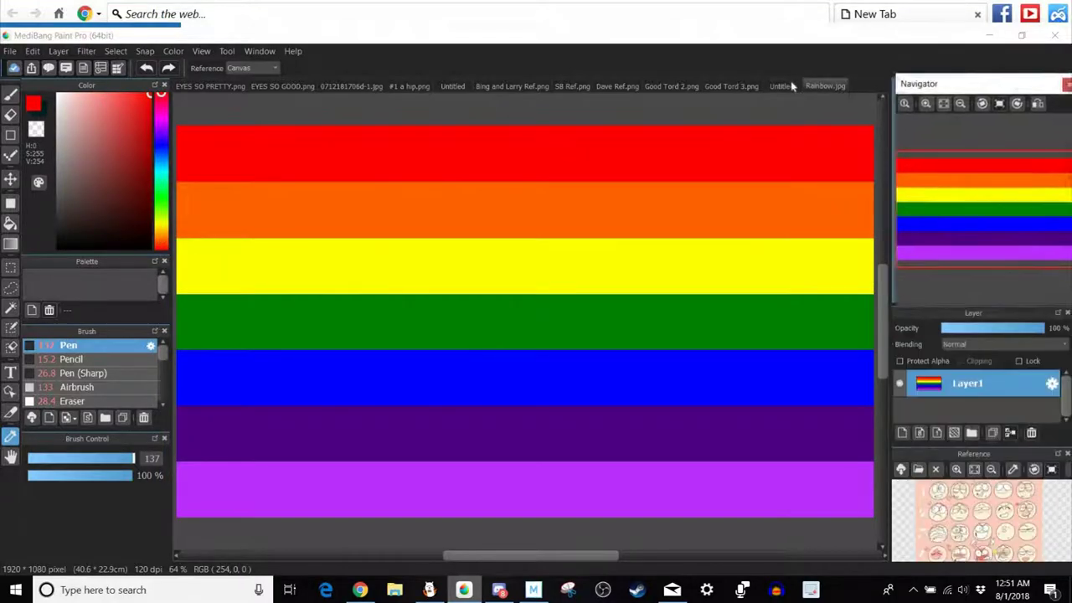
{"action": "left_click", "coordinate": [781, 86]}
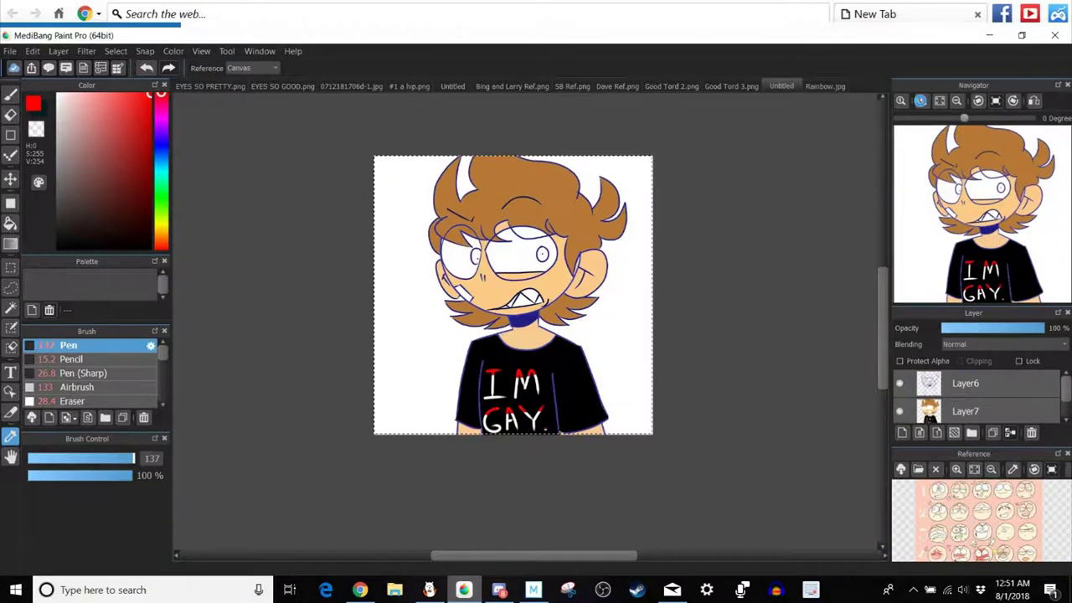
Delete the layer holding the red paint, add a new layer, and move it beneath Layer7.
{"action": "left_click", "coordinate": [920, 100]}
{"action": "left_click", "coordinate": [920, 101]}
{"action": "scroll", "coordinate": [611, 220], "scroll_direction": "down", "scroll_amount": 5}
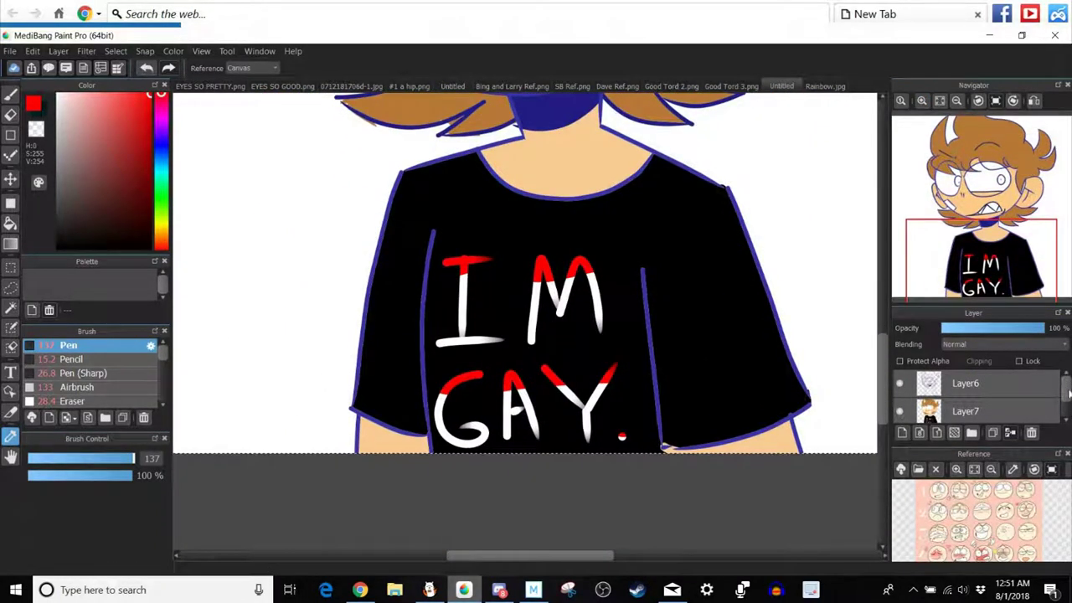
{"action": "scroll", "coordinate": [1021, 412], "scroll_direction": "down", "scroll_amount": 1}
{"action": "left_click", "coordinate": [1031, 433]}
{"action": "left_click", "coordinate": [903, 433]}
{"action": "scroll", "coordinate": [1005, 407], "scroll_direction": "down", "scroll_amount": 1}
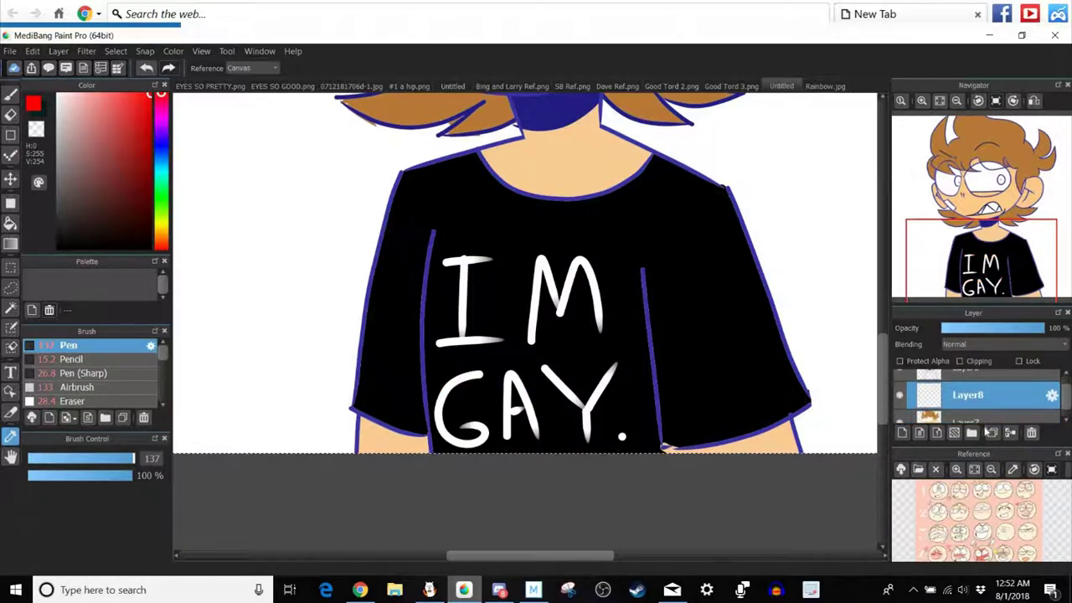
{"action": "scroll", "coordinate": [951, 394], "scroll_direction": "down", "scroll_amount": 1}
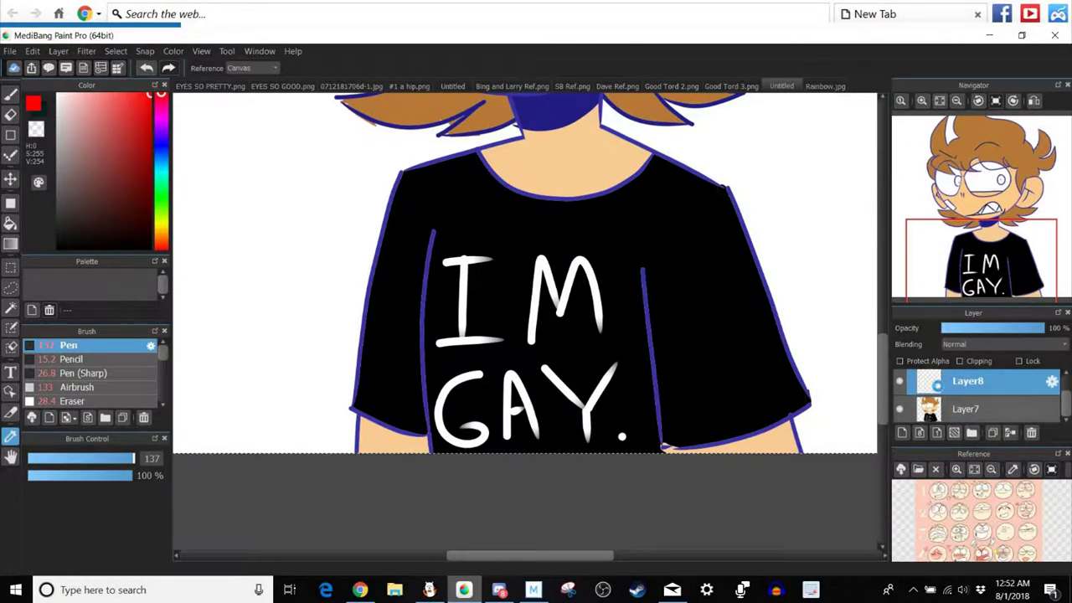
{"action": "left_click_drag", "start_coordinate": [939, 411], "coordinate": [940, 417]}
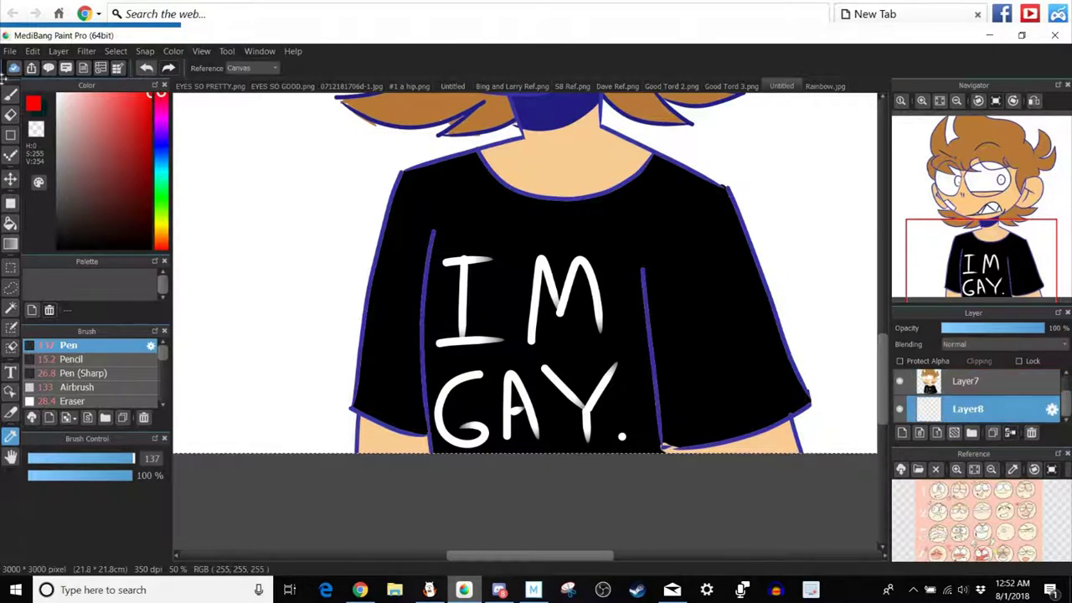
Paint the tops of the "I M GAY" letters red on Layer8 with the Pen at size 62.
{"action": "left_click", "coordinate": [11, 92]}
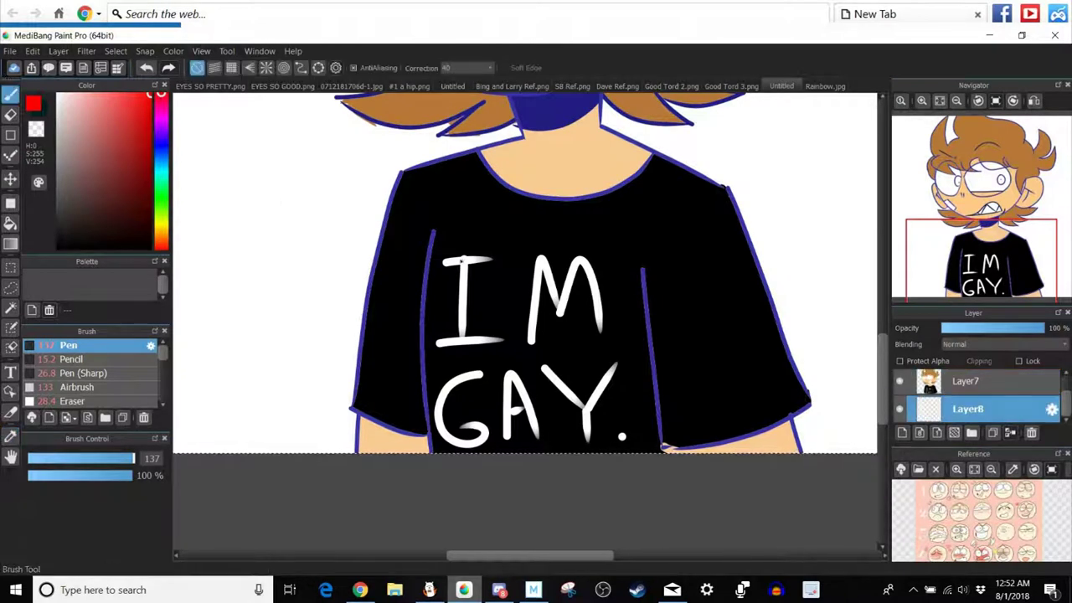
{"action": "left_click", "coordinate": [114, 458]}
{"action": "left_click_drag", "start_coordinate": [444, 264], "coordinate": [474, 258]}
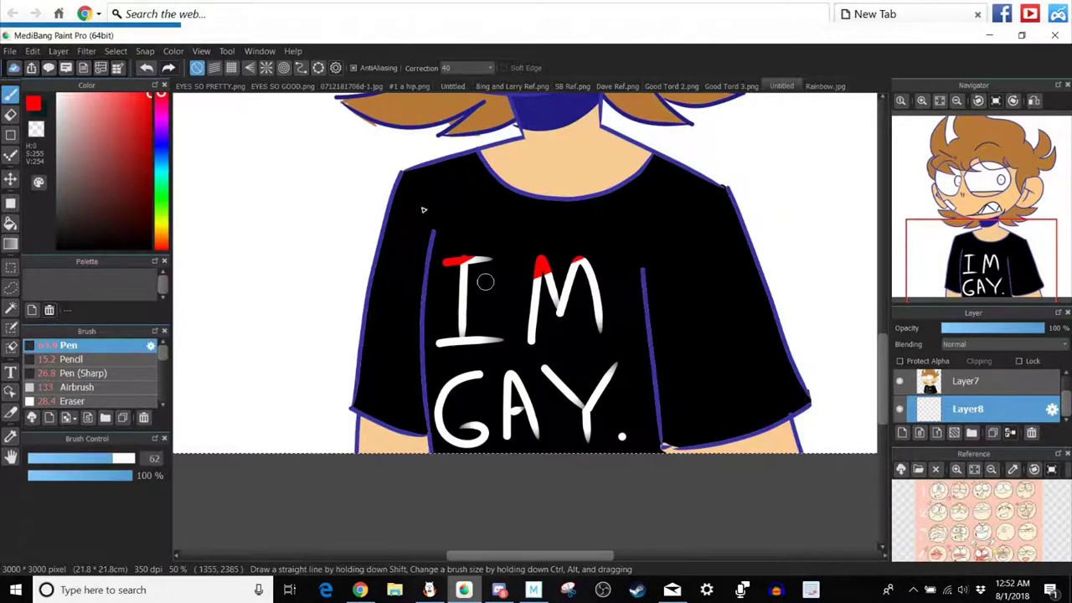
{"action": "mouse_move", "coordinate": [442, 387]}
{"action": "left_mouse_down"}
{"action": "mouse_move", "coordinate": [511, 373]}
{"action": "mouse_move", "coordinate": [504, 381]}
{"action": "left_mouse_up"}
{"action": "left_click", "coordinate": [148, 70]}
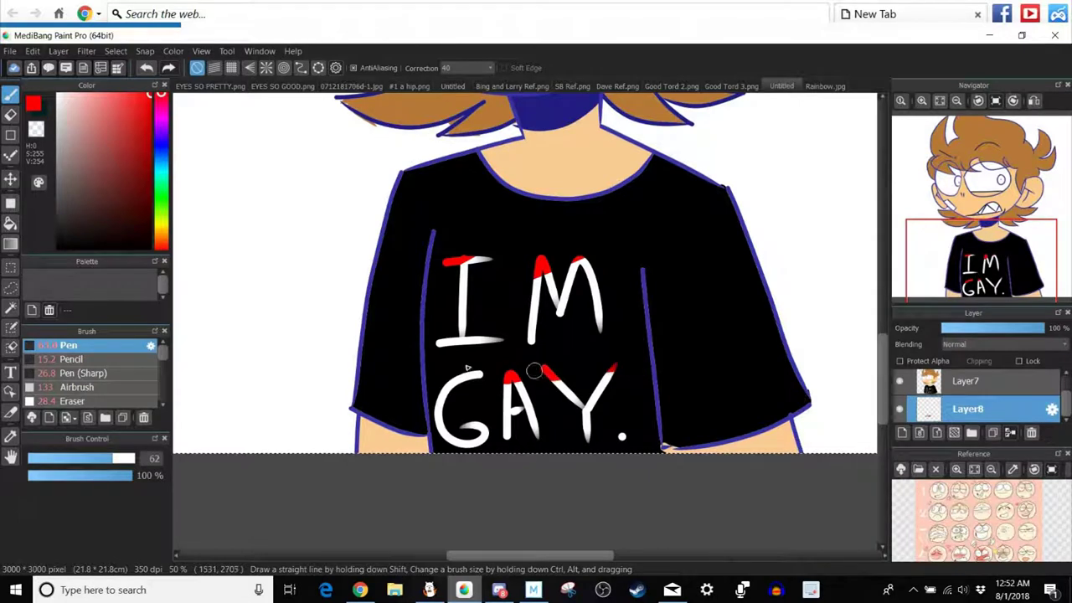
{"action": "left_click_drag", "start_coordinate": [482, 374], "coordinate": [463, 379]}
Merge Layer7 down into Layer8, add a new layer, and move it beneath the merged character layer.
{"action": "left_click", "coordinate": [992, 384]}
{"action": "left_click", "coordinate": [1010, 432]}
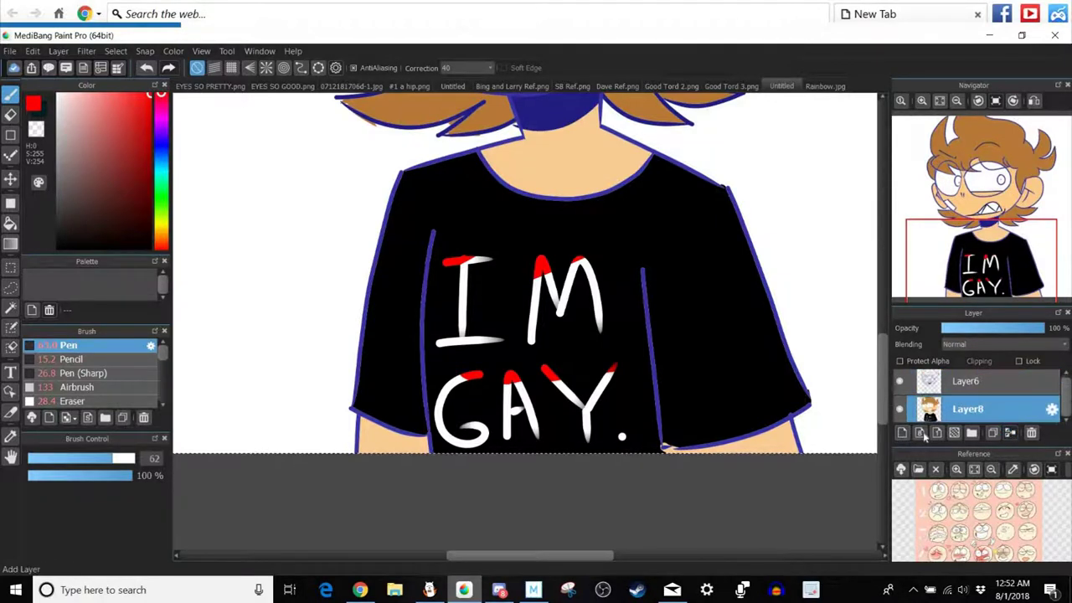
{"action": "left_click", "coordinate": [902, 433]}
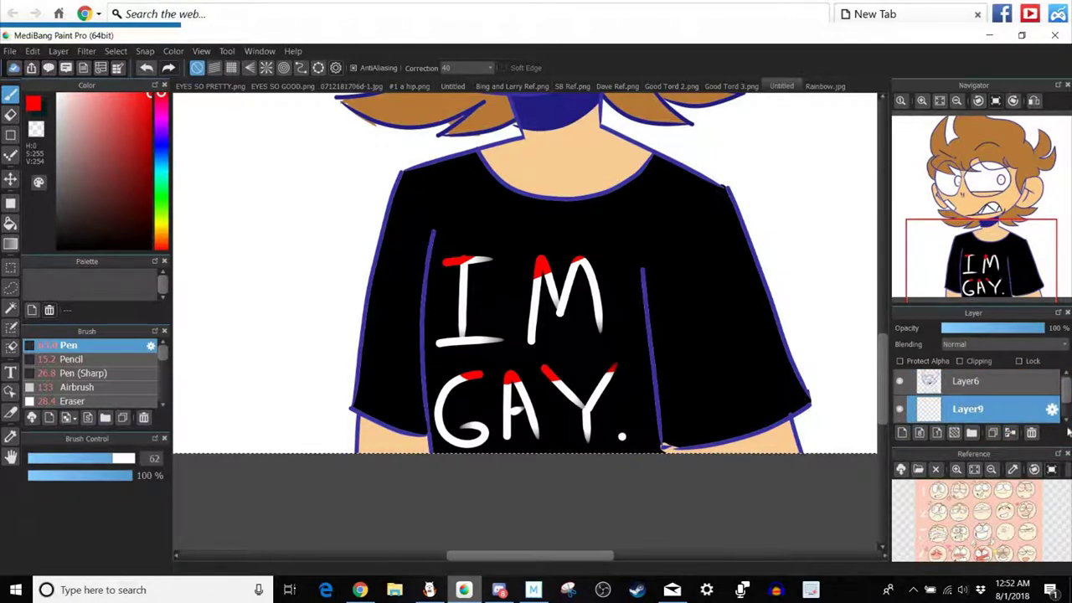
{"action": "left_click_drag", "start_coordinate": [989, 413], "coordinate": [988, 420]}
Sample orange from Rainbow.jpg and paint an orange band below the red on the letters of both shirt lines.
{"action": "left_click", "coordinate": [814, 87]}
{"action": "left_click", "coordinate": [10, 437]}
{"action": "left_click", "coordinate": [549, 228]}
{"action": "key", "text": "ctrl+shift+Tab"}
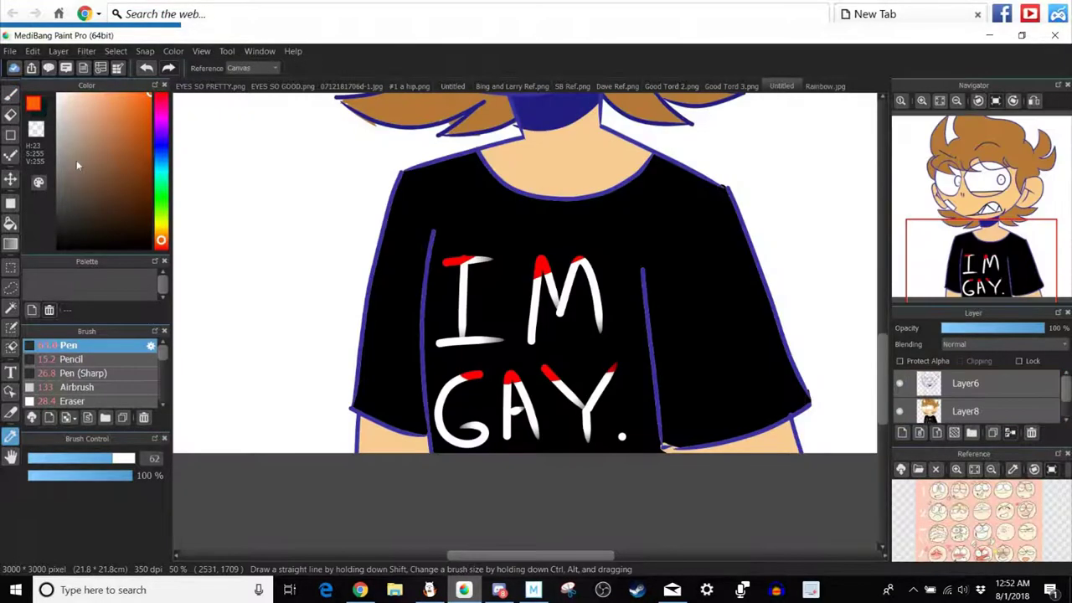
{"action": "key", "text": "b"}
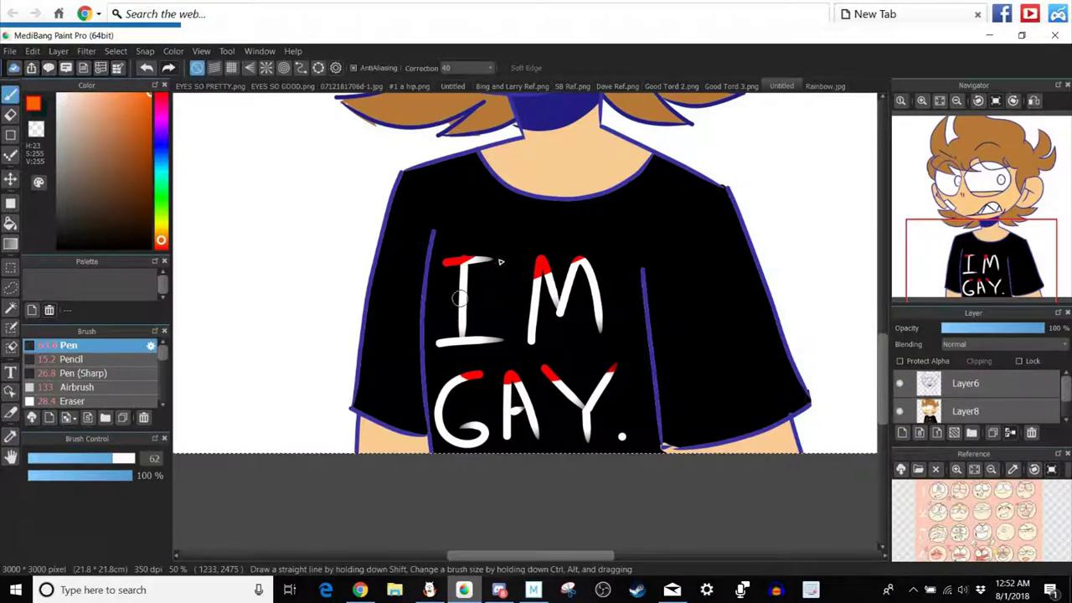
{"action": "left_click_drag", "start_coordinate": [476, 264], "coordinate": [442, 277]}
{"action": "left_click_drag", "start_coordinate": [602, 257], "coordinate": [520, 285]}
{"action": "left_click_drag", "start_coordinate": [617, 366], "coordinate": [613, 376]}
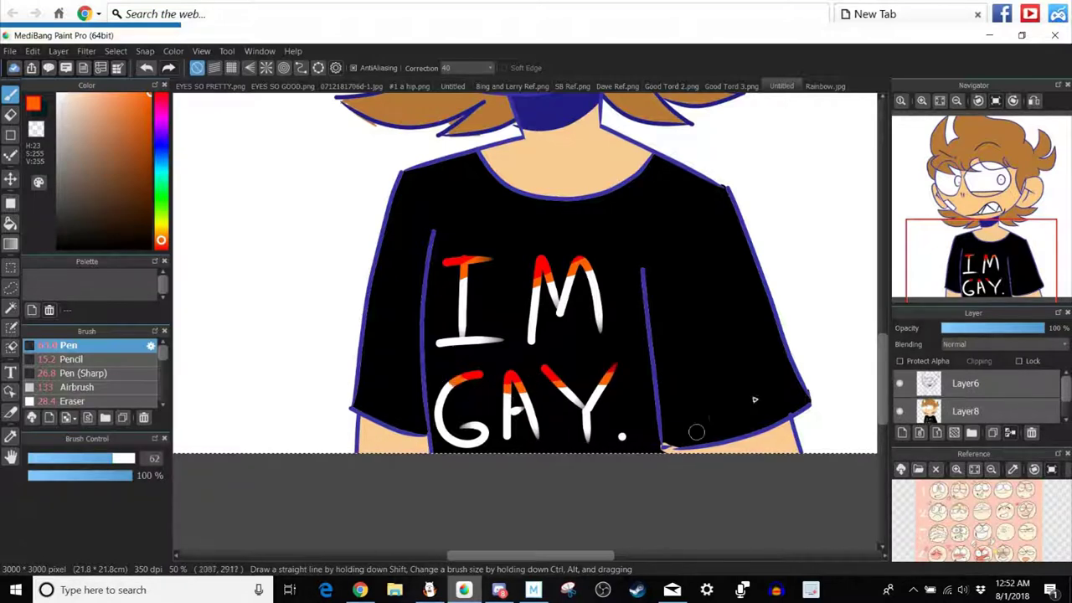
Merge Layer8 down into Layer9, add a new layer, and move it beneath the merged character layer.
{"action": "left_click", "coordinate": [1001, 412]}
{"action": "left_click", "coordinate": [1011, 433]}
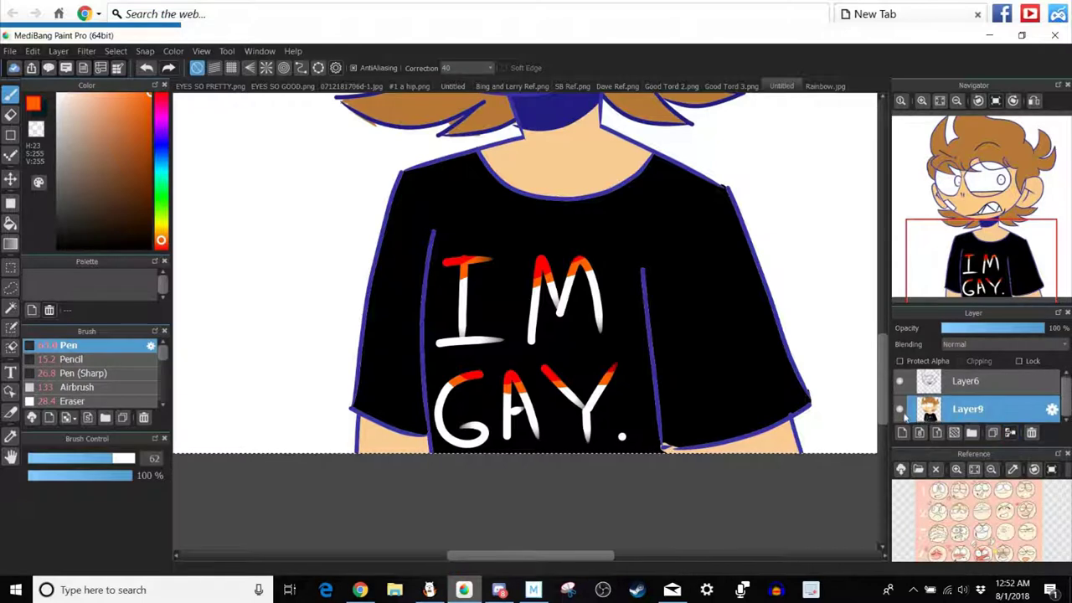
{"action": "left_click", "coordinate": [1065, 409]}
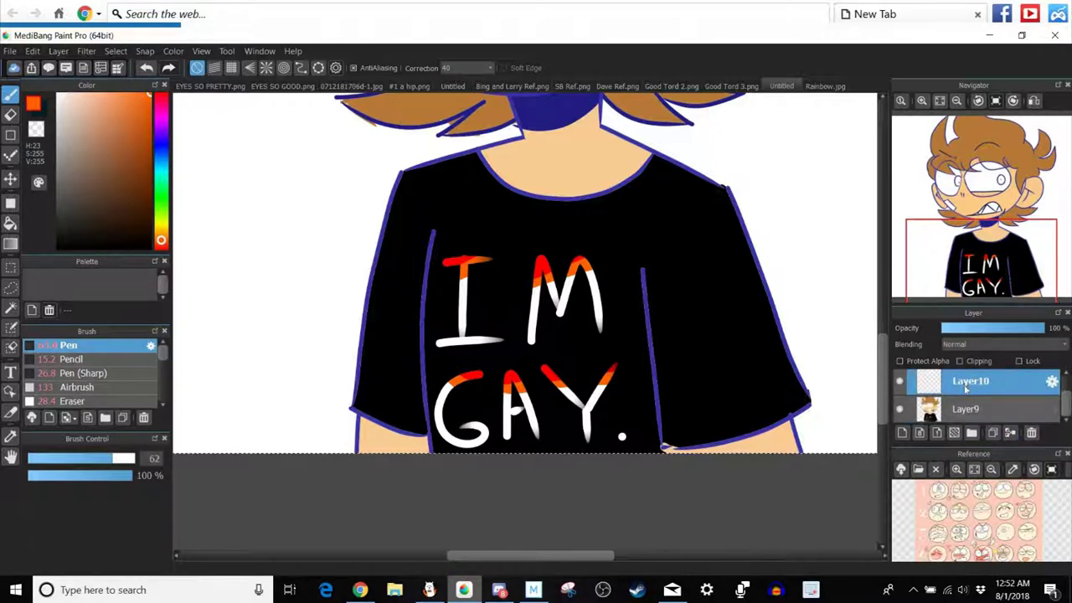
{"action": "left_click_drag", "start_coordinate": [973, 383], "coordinate": [1005, 421]}
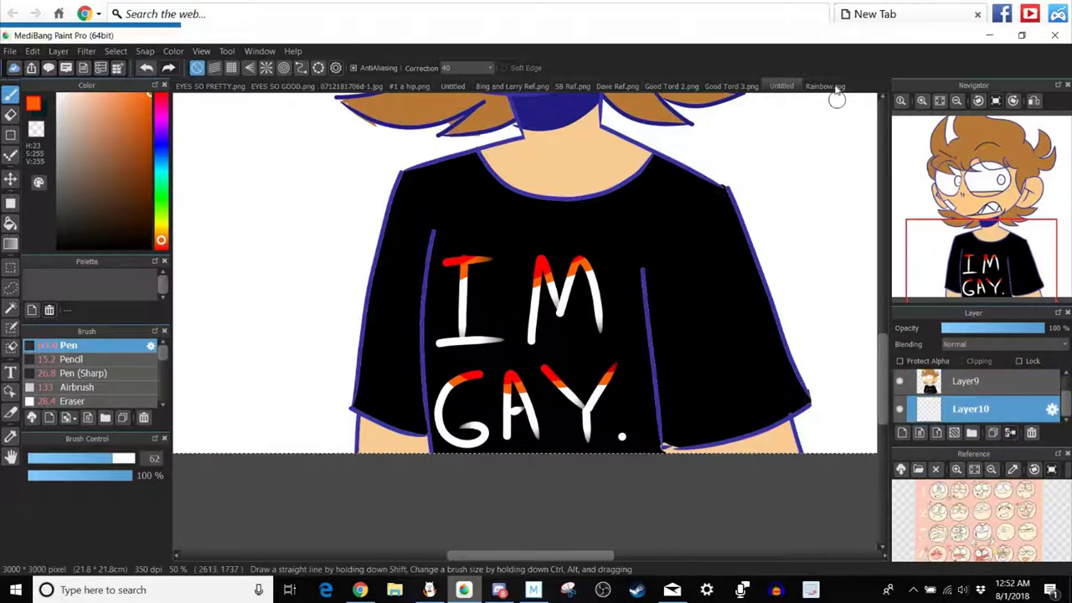
Sample yellow from Rainbow.jpg and paint a yellow band below the orange on the letters of both shirt lines.
{"action": "left_click", "coordinate": [834, 88]}
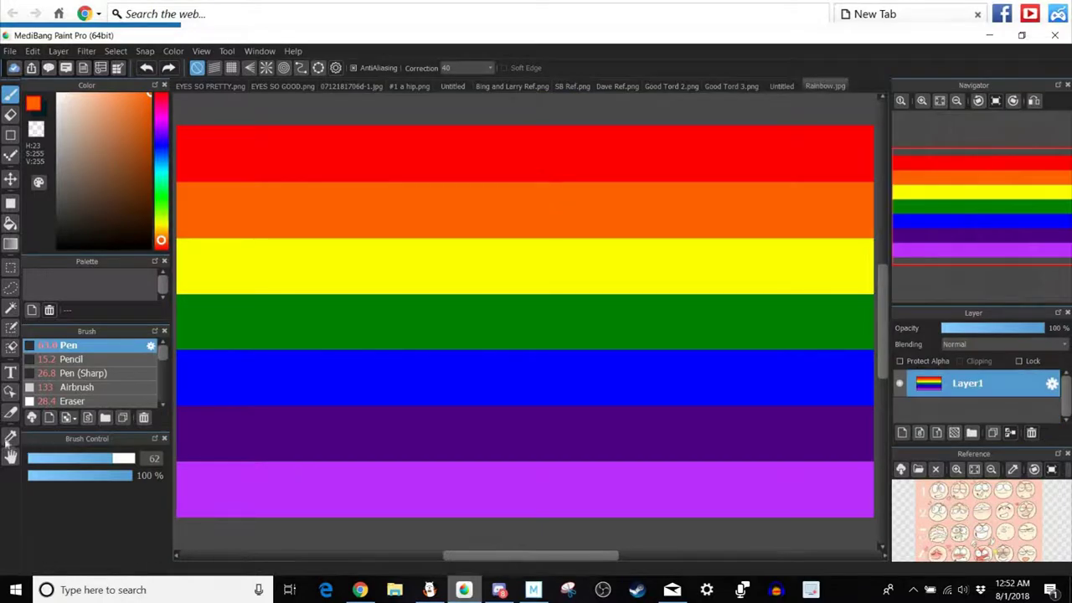
{"action": "left_click", "coordinate": [10, 436]}
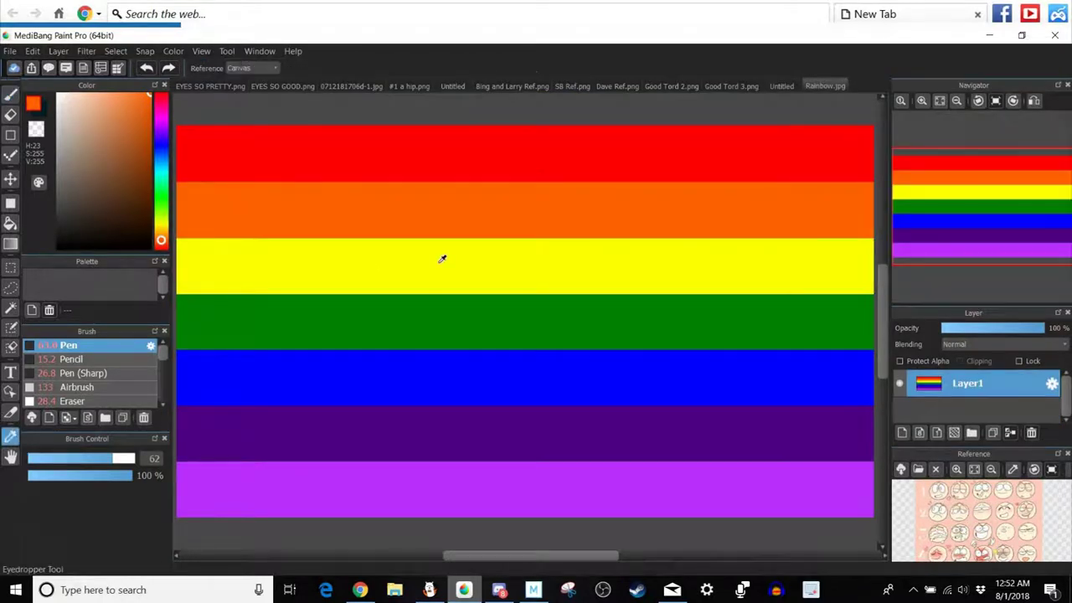
{"action": "left_click", "coordinate": [441, 256]}
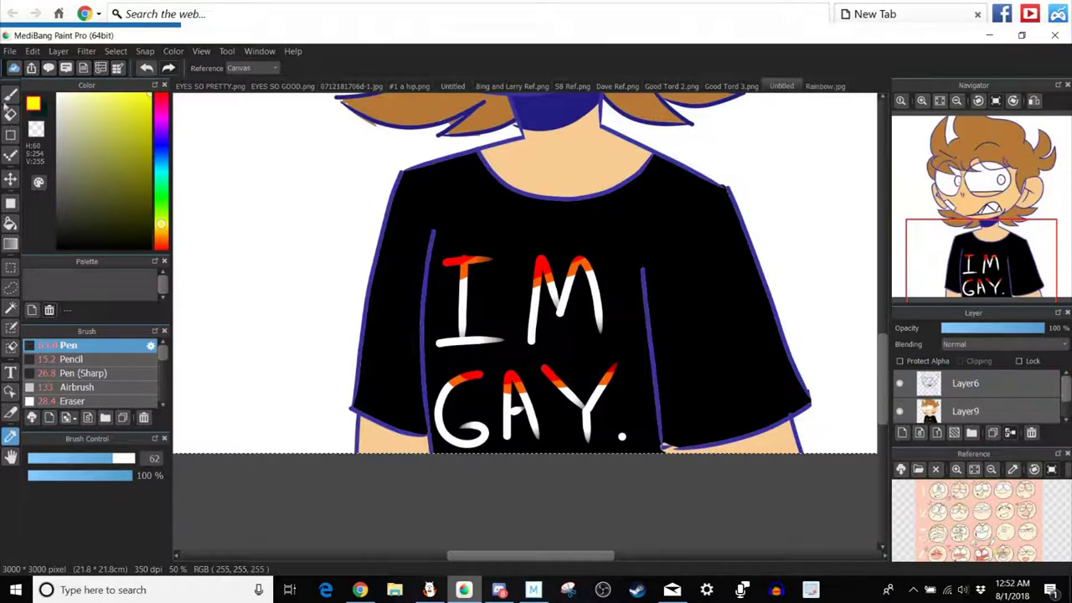
{"action": "key", "text": "b"}
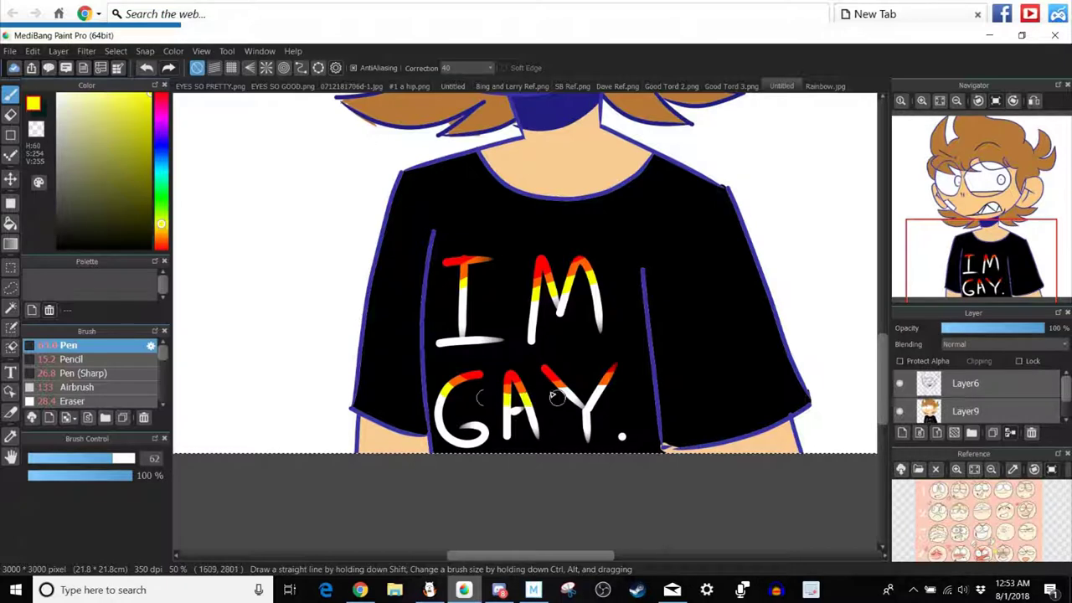
Merge Layer9 down into Layer10, add a new layer, and move it beneath the merged character layer.
{"action": "left_click", "coordinate": [1009, 411]}
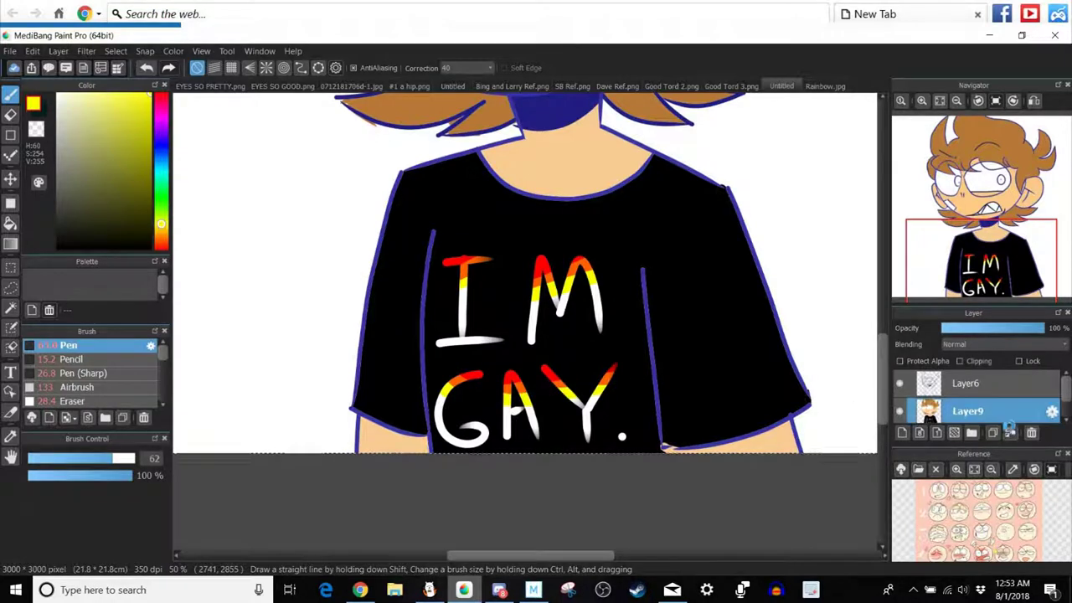
{"action": "left_click", "coordinate": [1010, 433]}
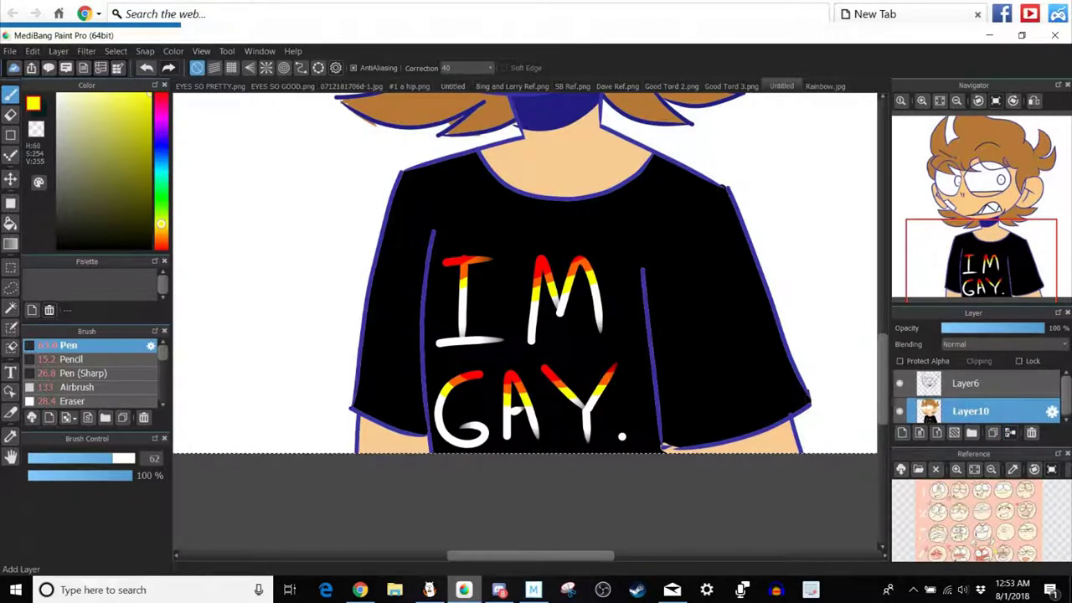
{"action": "left_click", "coordinate": [1010, 431]}
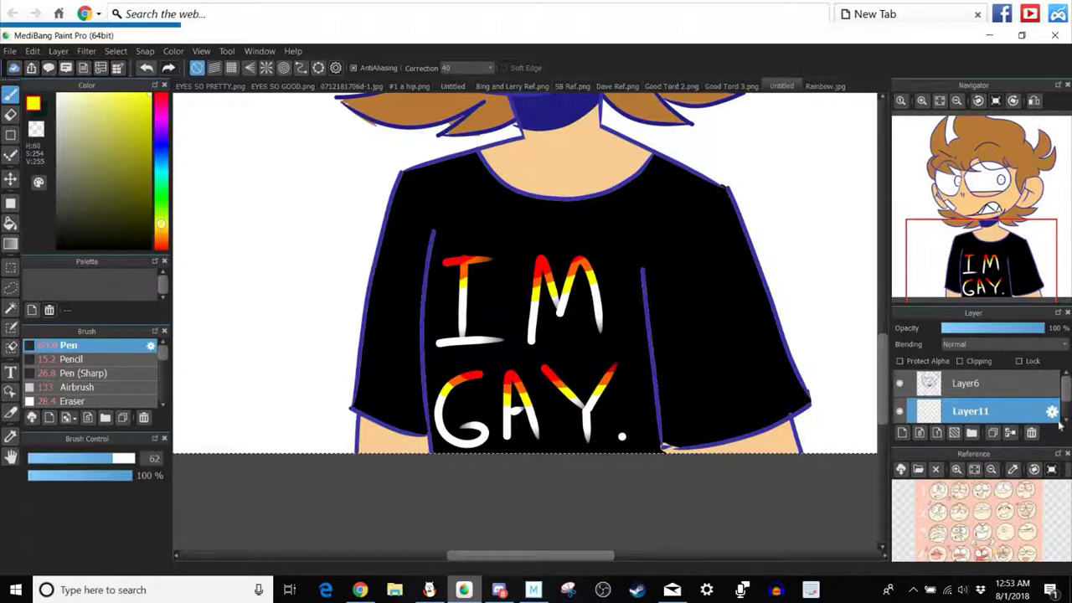
{"action": "scroll", "coordinate": [975, 387], "scroll_direction": "down", "scroll_amount": 1}
{"action": "left_click_drag", "start_coordinate": [977, 406], "coordinate": [978, 416]}
Sample green from Rainbow.jpg and paint a green band below the yellow on the letters of both shirt lines.
{"action": "left_click", "coordinate": [840, 88]}
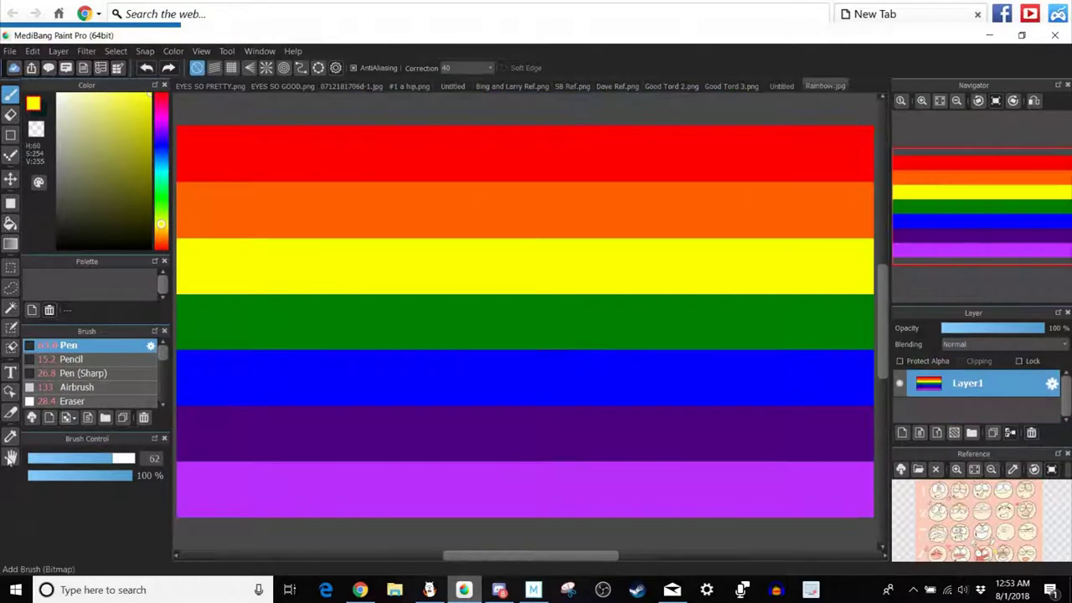
{"action": "left_click", "coordinate": [10, 436]}
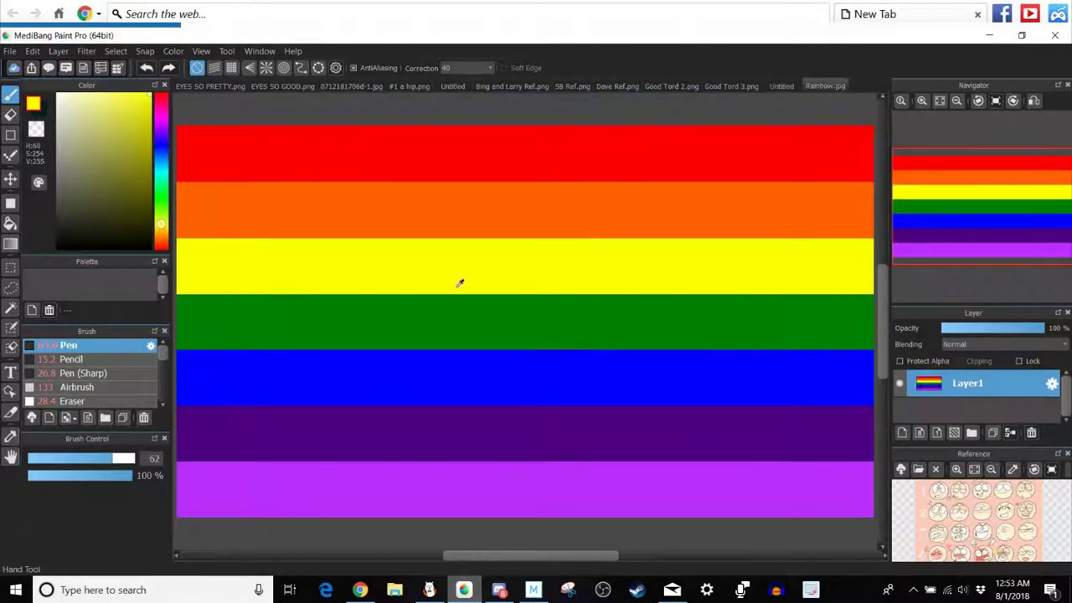
{"action": "left_click", "coordinate": [537, 316]}
{"action": "left_click", "coordinate": [770, 86]}
{"action": "key", "text": "b"}
{"action": "left_click_drag", "start_coordinate": [607, 289], "coordinate": [554, 302]}
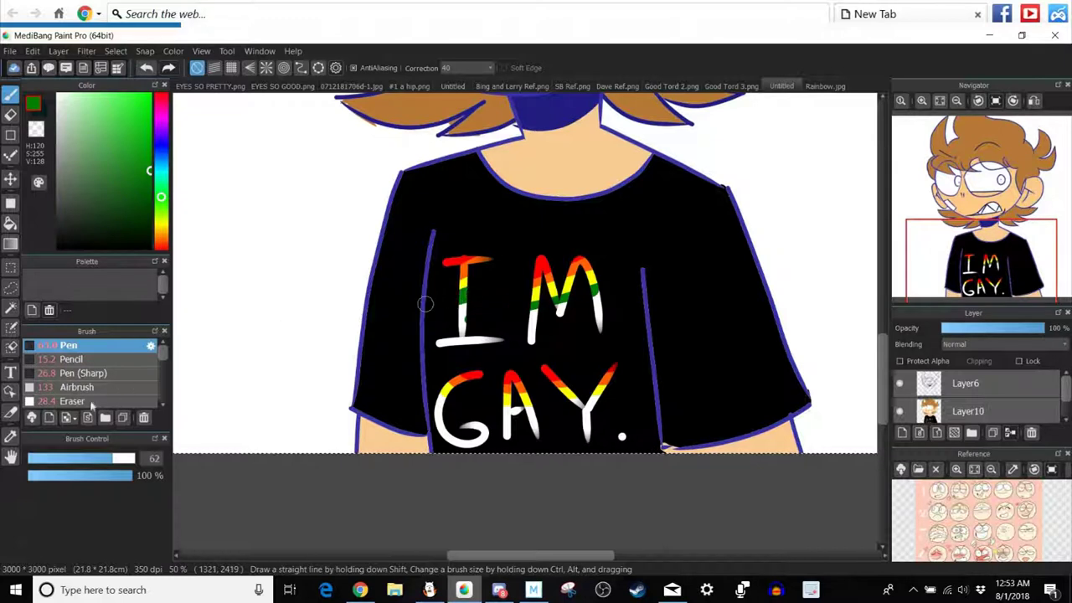
{"action": "left_click", "coordinate": [92, 403]}
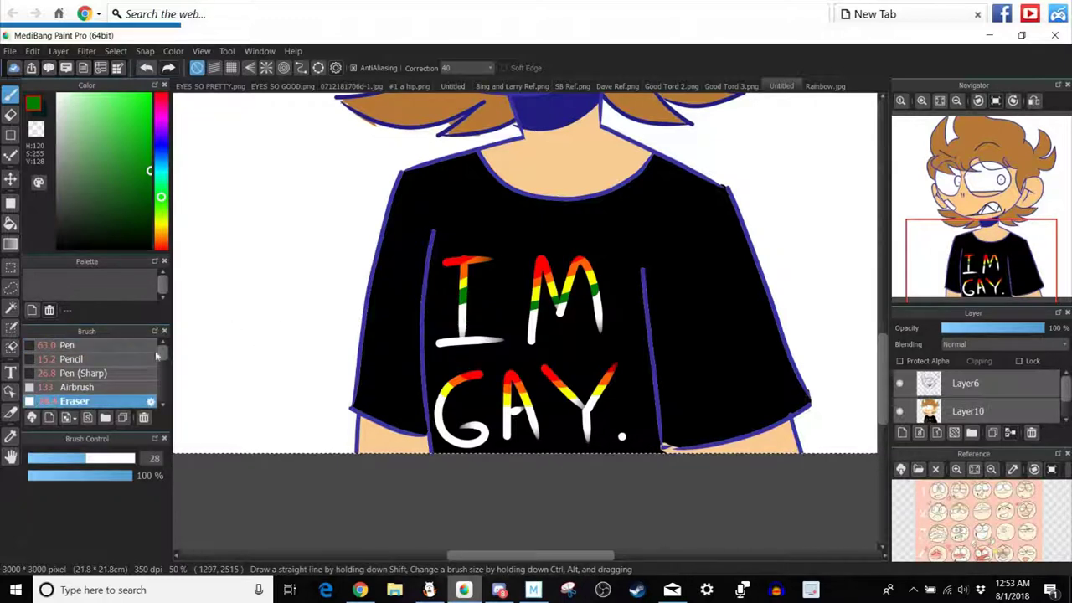
{"action": "left_click", "coordinate": [101, 345]}
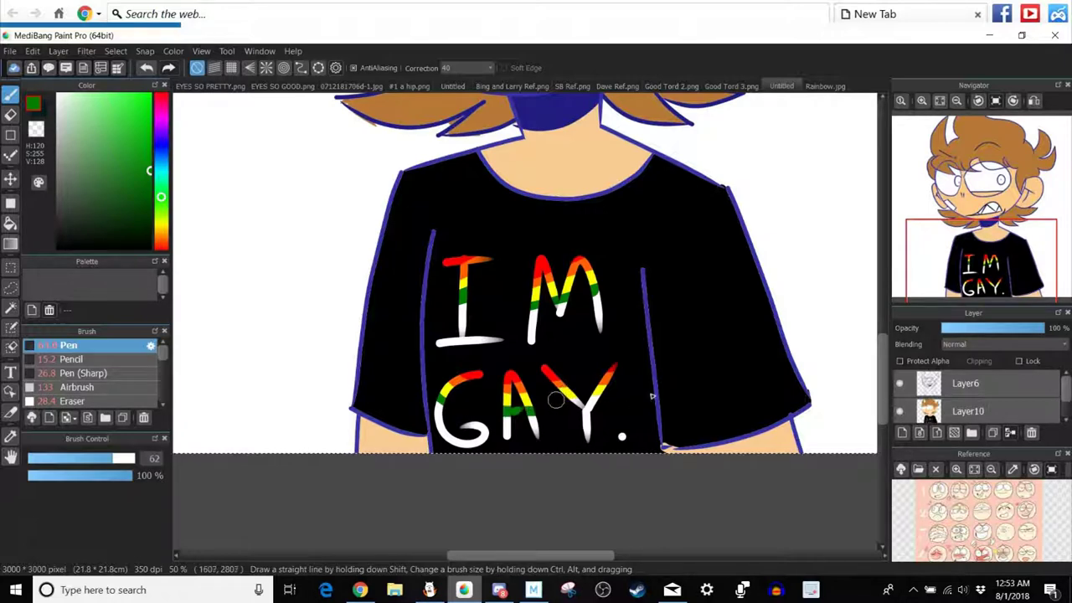
Sample blue from Rainbow.jpg and return to the character drawing.
{"action": "left_click", "coordinate": [826, 86]}
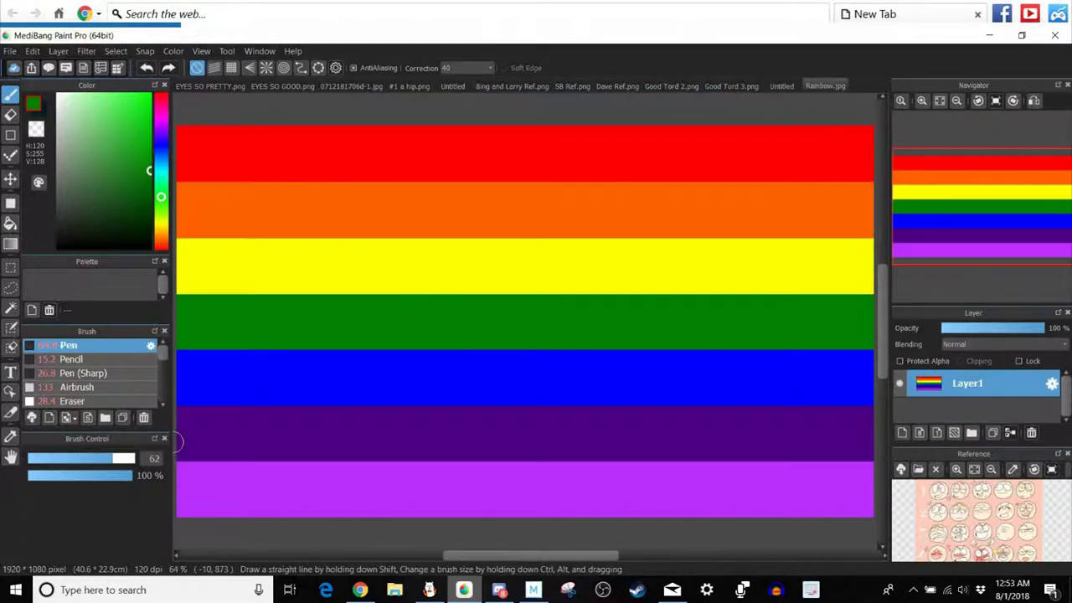
{"action": "key", "text": "i"}
{"action": "left_click", "coordinate": [393, 392]}
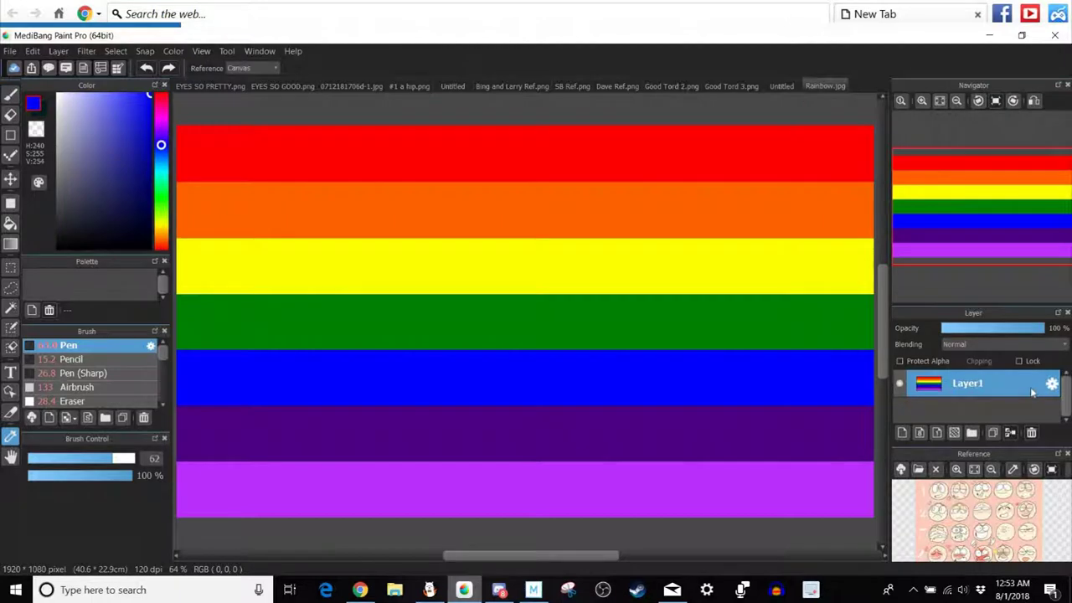
{"action": "left_click", "coordinate": [782, 86]}
Merge Layer10 into Layer11 and paint a blue band below the letters' green on a new layer beneath it, undoing a misplaced stroke.
{"action": "left_click", "coordinate": [1007, 410]}
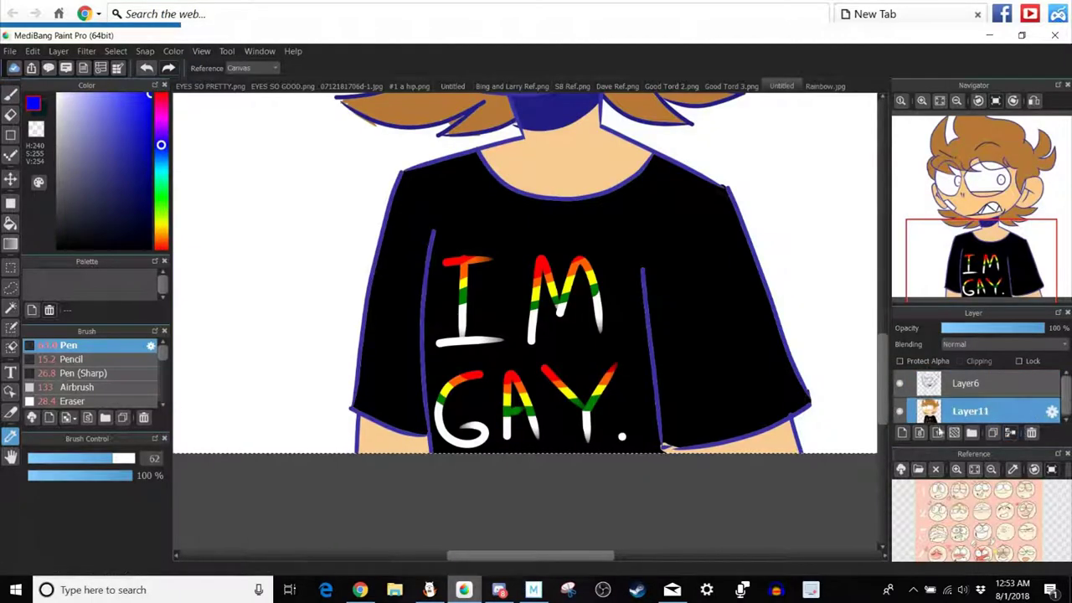
{"action": "left_click", "coordinate": [902, 434]}
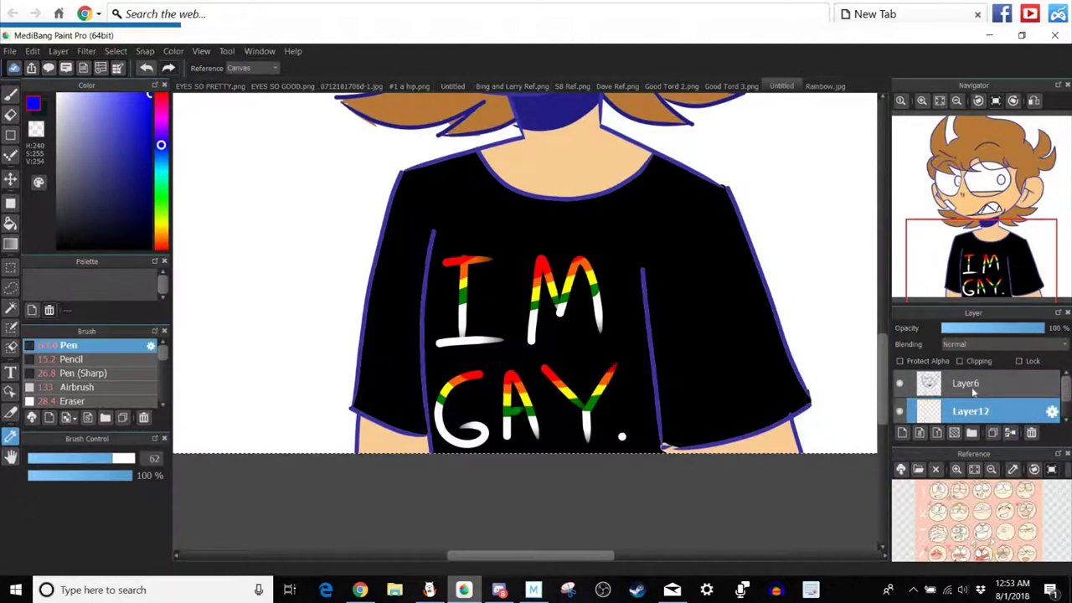
{"action": "scroll", "coordinate": [974, 391], "scroll_direction": "down", "scroll_amount": 1}
{"action": "left_click_drag", "start_coordinate": [974, 409], "coordinate": [972, 375]}
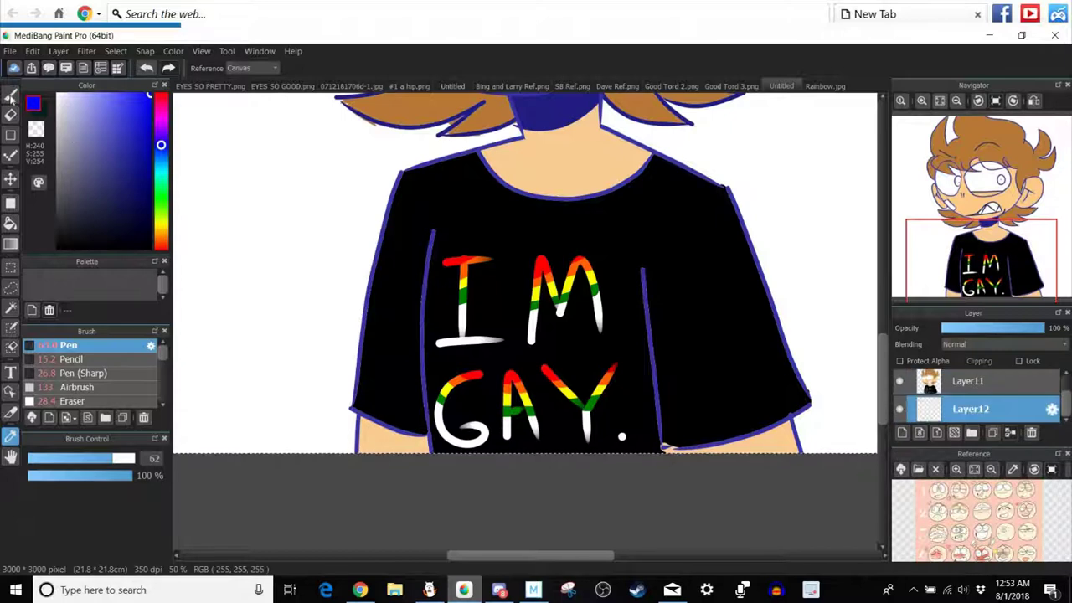
{"action": "left_click_drag", "start_coordinate": [533, 328], "coordinate": [559, 303]}
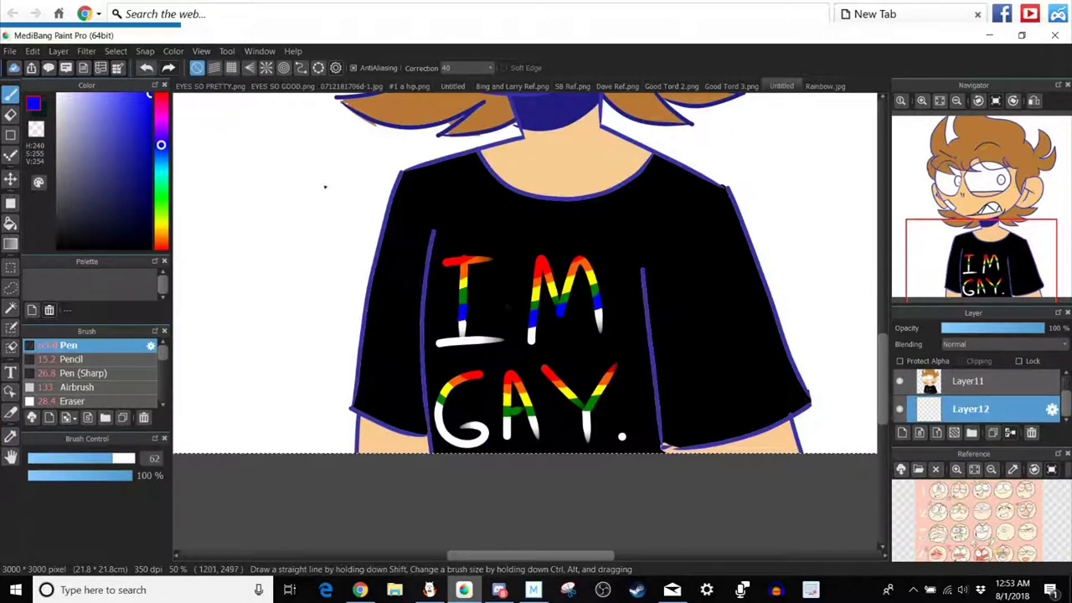
{"action": "key", "text": "ctrl+z"}
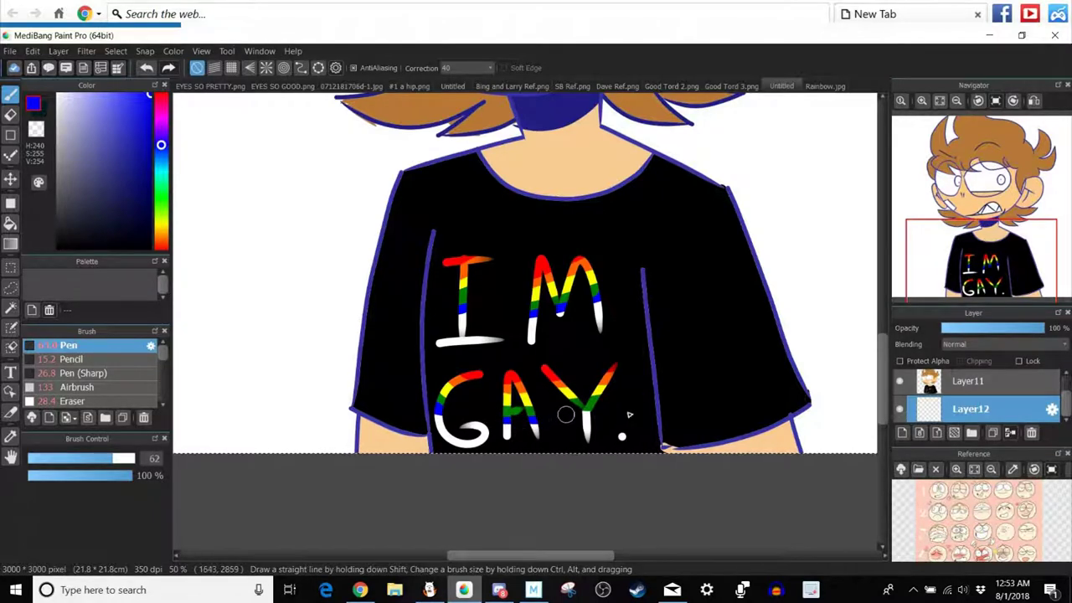
Sample dark purple from Rainbow.jpg and return to the character drawing.
{"action": "left_click", "coordinate": [826, 86]}
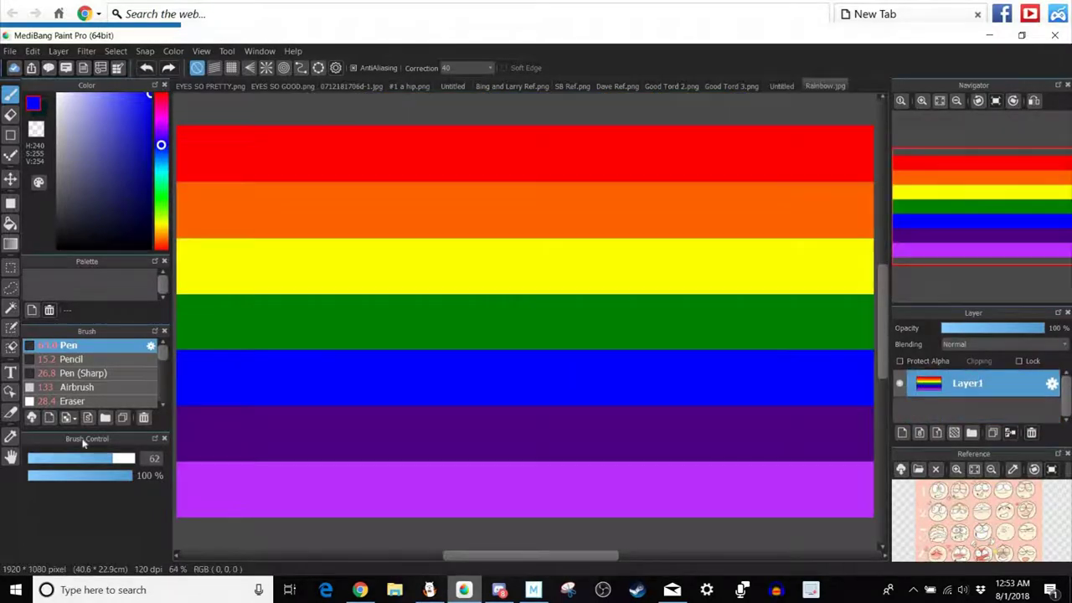
{"action": "left_click", "coordinate": [10, 436]}
{"action": "left_click", "coordinate": [402, 450]}
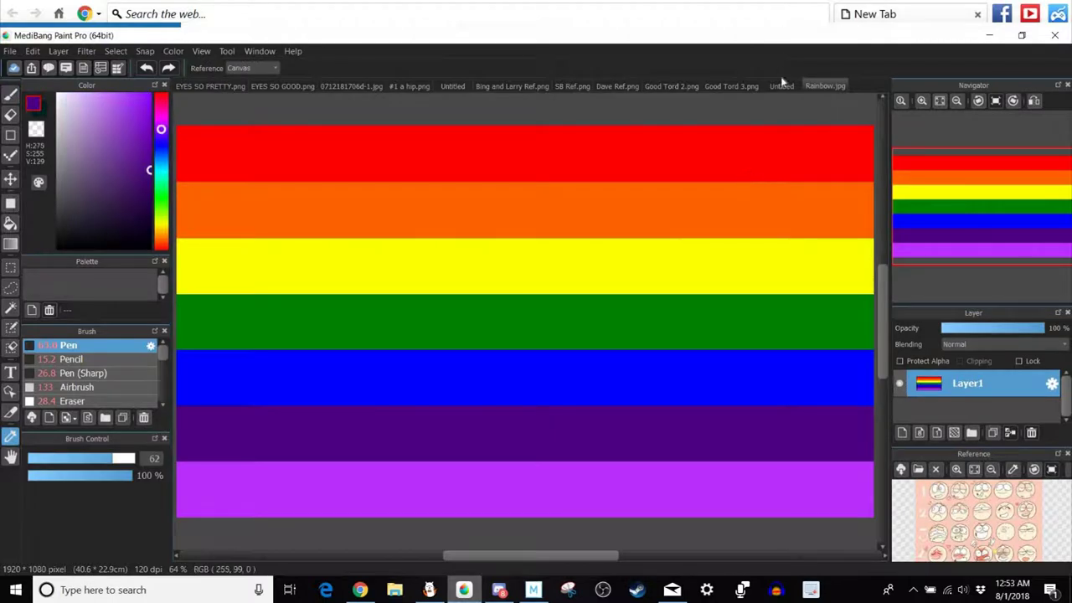
{"action": "key", "text": "ctrl+Tab"}
Merge Layer11 into Layer12 and paint a dark purple band below the letters' blue on a new layer beneath it.
{"action": "left_click", "coordinate": [975, 384]}
{"action": "left_click", "coordinate": [980, 411]}
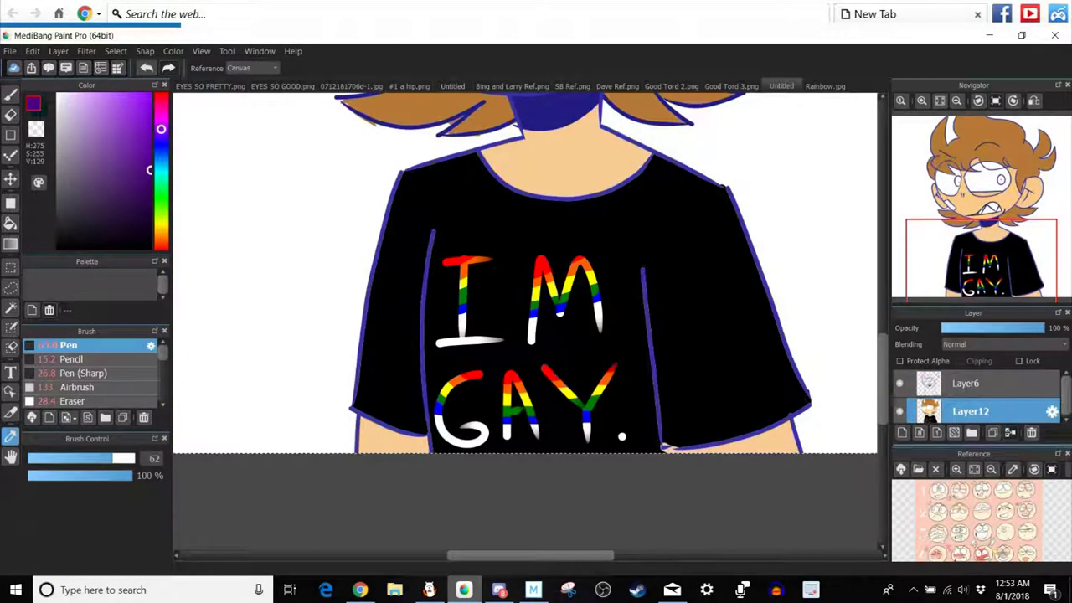
{"action": "left_click", "coordinate": [902, 432]}
{"action": "left_click_drag", "start_coordinate": [1068, 397], "coordinate": [1012, 426]}
{"action": "left_click", "coordinate": [10, 96]}
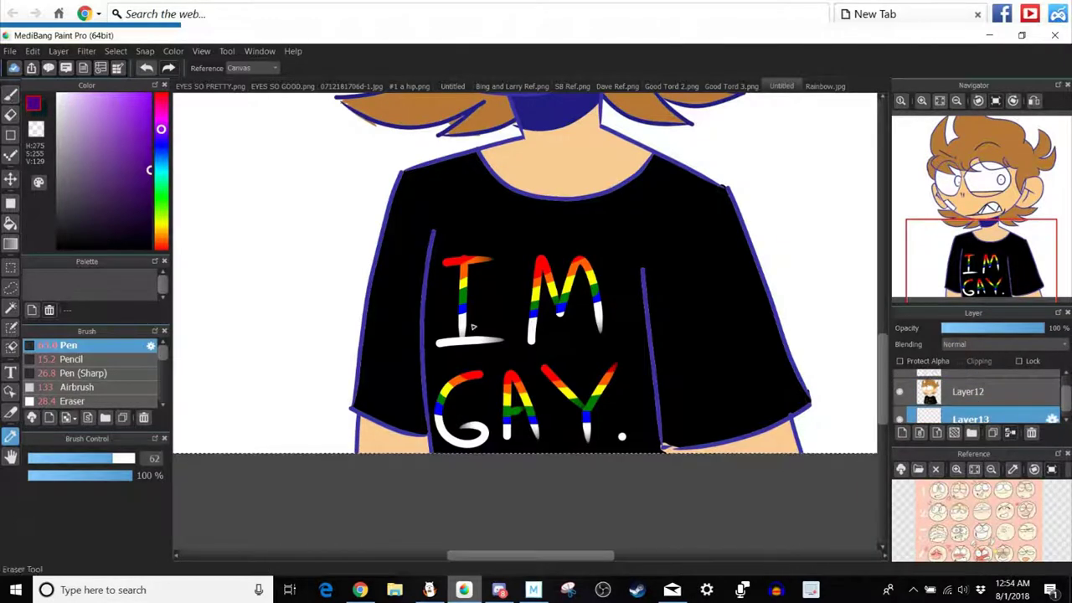
{"action": "left_click_drag", "start_coordinate": [449, 317], "coordinate": [595, 318]}
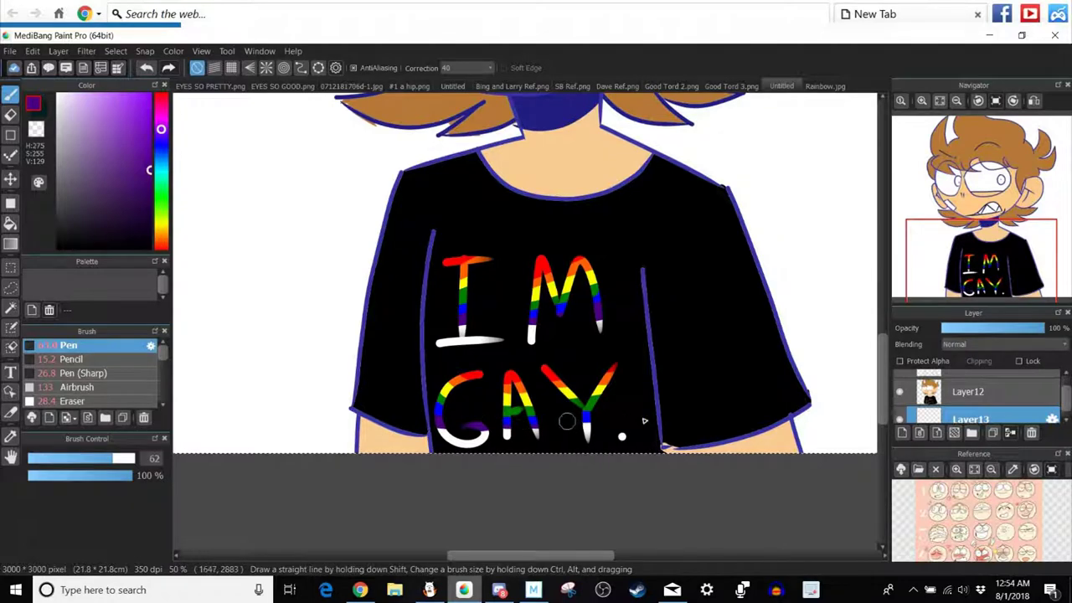
Sample light purple from Rainbow.jpg and return to the character drawing.
{"action": "left_click", "coordinate": [825, 86]}
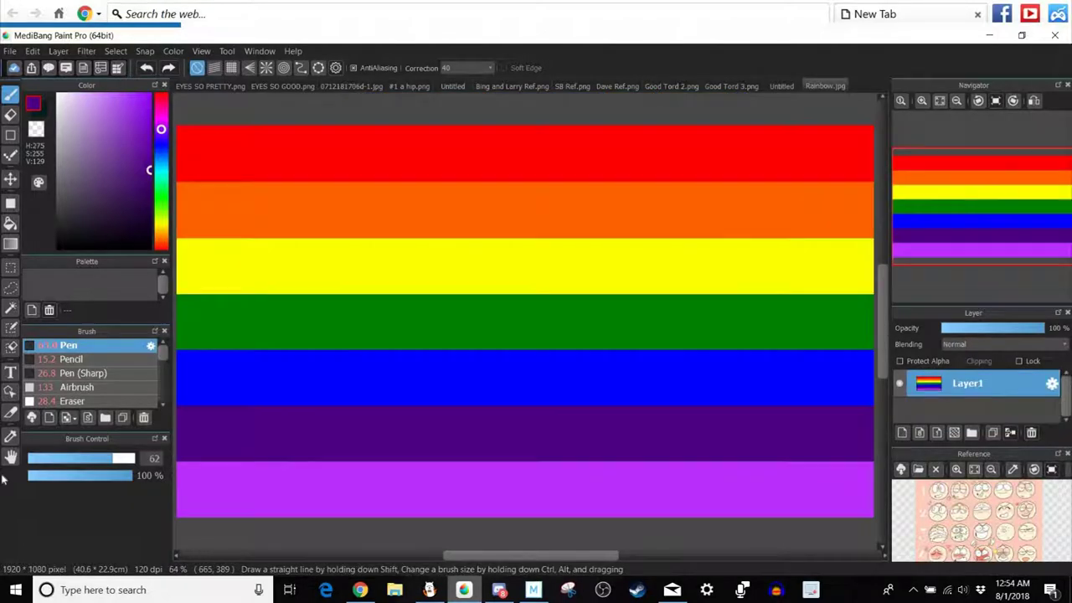
{"action": "key", "text": "i"}
{"action": "left_click", "coordinate": [333, 490]}
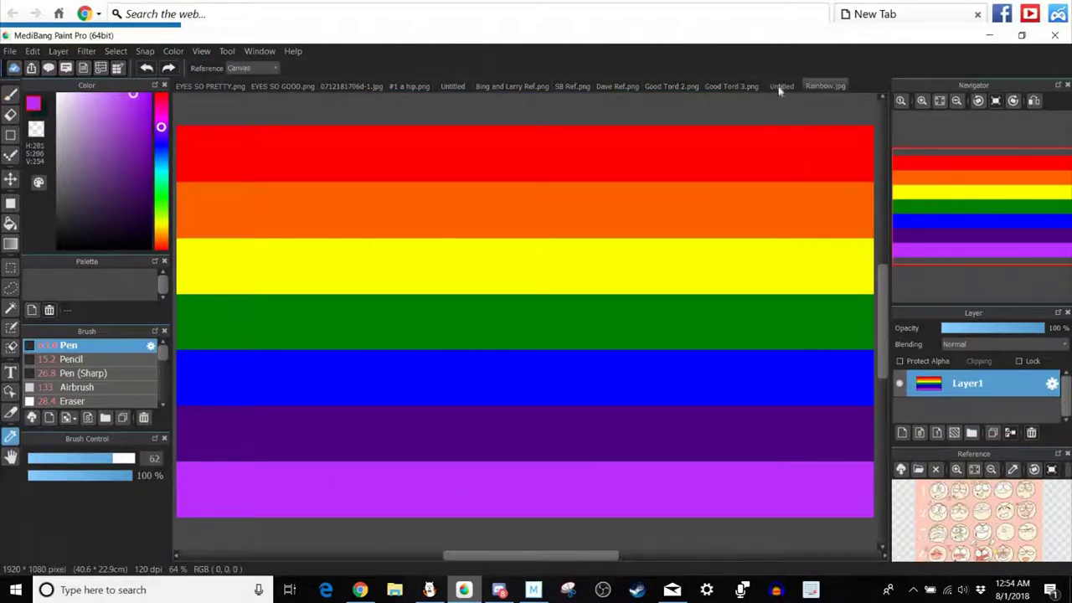
{"action": "left_click", "coordinate": [782, 85]}
Merge Layer12 into Layer13 and paint the remaining white letter parts and the period light purple on a new layer beneath it.
{"action": "left_click", "coordinate": [964, 410]}
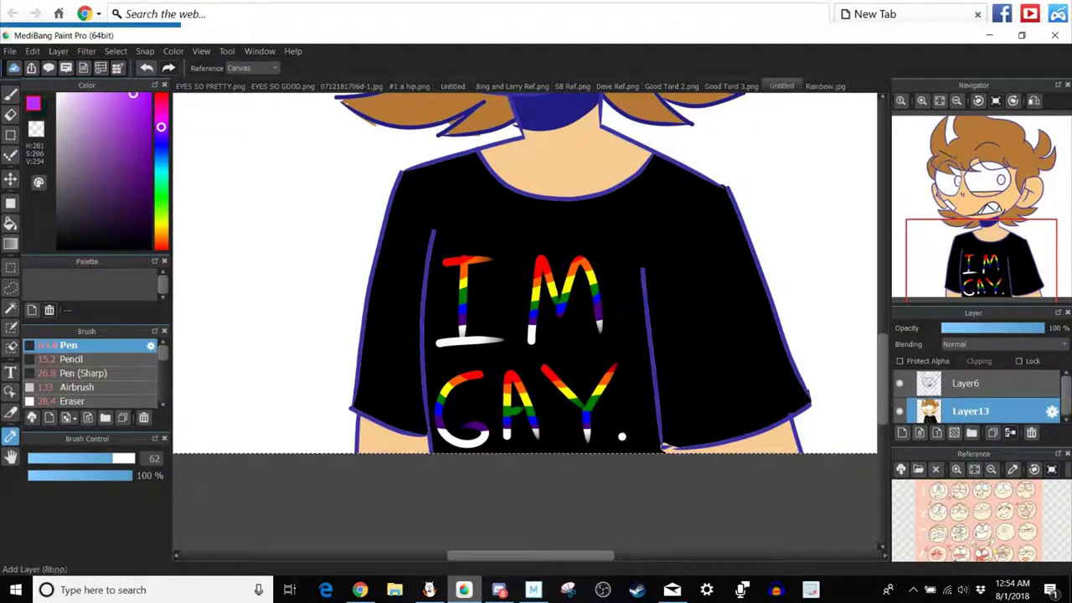
{"action": "left_click", "coordinate": [902, 432]}
{"action": "scroll", "coordinate": [994, 381], "scroll_direction": "down", "scroll_amount": 1}
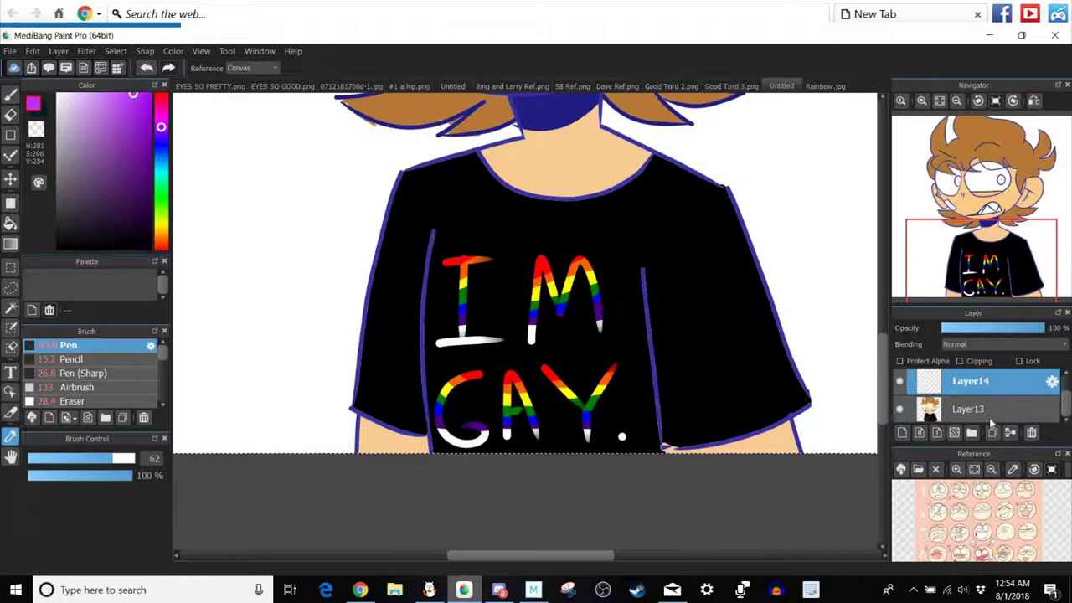
{"action": "left_click_drag", "start_coordinate": [993, 383], "coordinate": [991, 421]}
{"action": "left_click", "coordinate": [8, 95]}
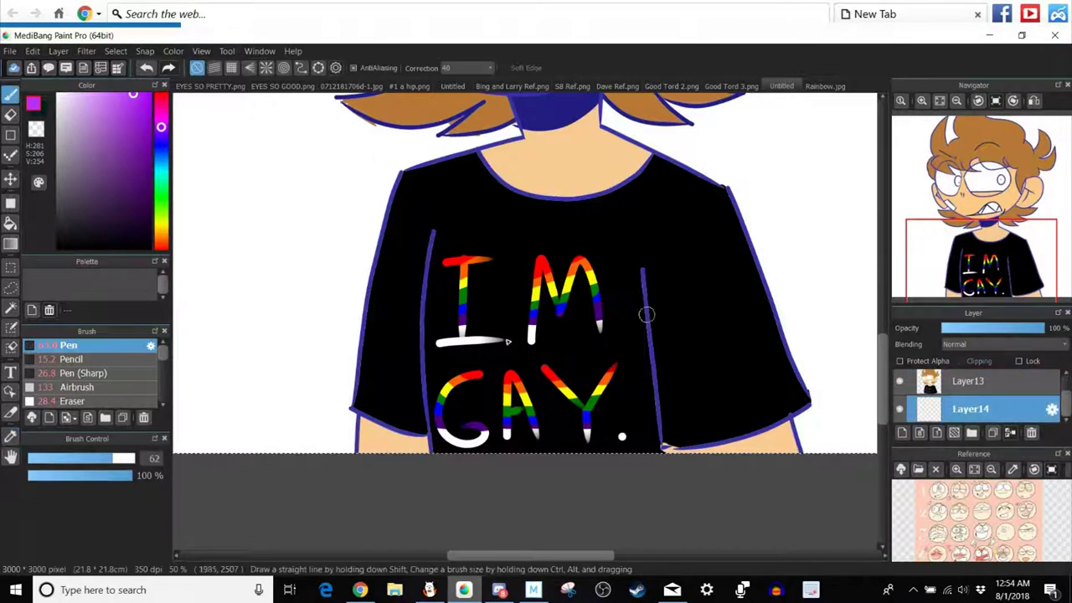
{"action": "left_click_drag", "start_coordinate": [532, 325], "coordinate": [494, 340]}
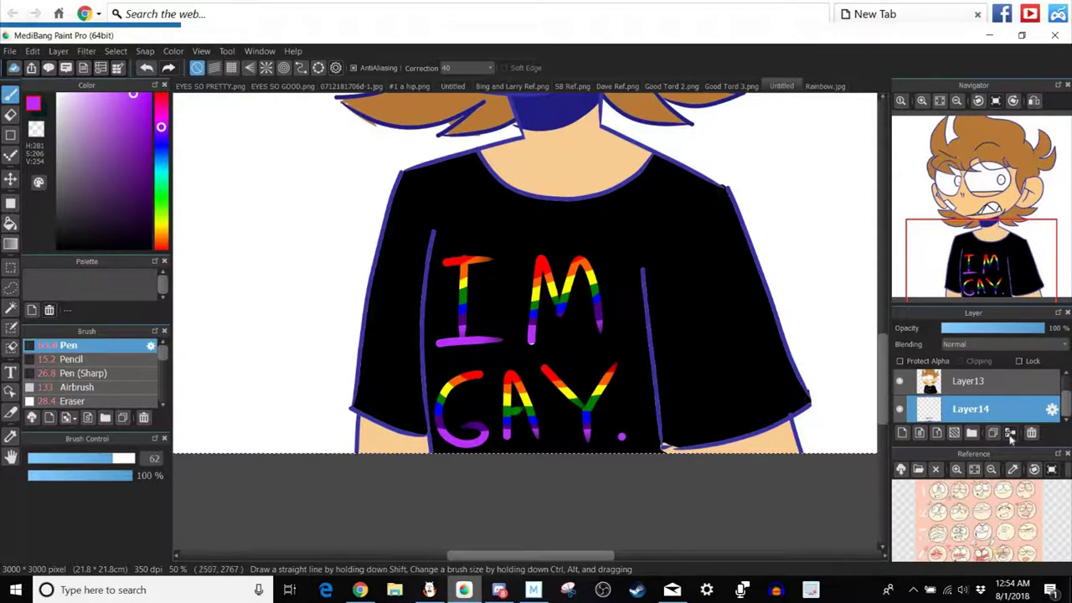
Toggle Layer13's visibility to check the purple strokes beneath, and merge Layer13 down into Layer14.
{"action": "left_click", "coordinate": [901, 381]}
{"action": "left_click", "coordinate": [902, 381]}
{"action": "left_click", "coordinate": [901, 381]}
{"action": "left_click", "coordinate": [978, 384]}
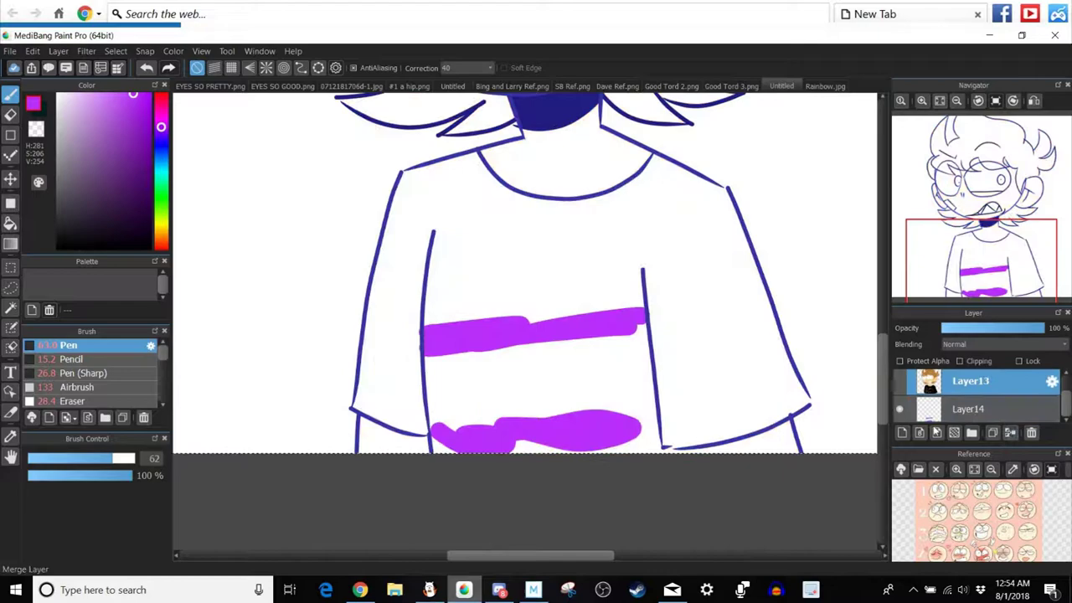
{"action": "left_click", "coordinate": [1011, 432]}
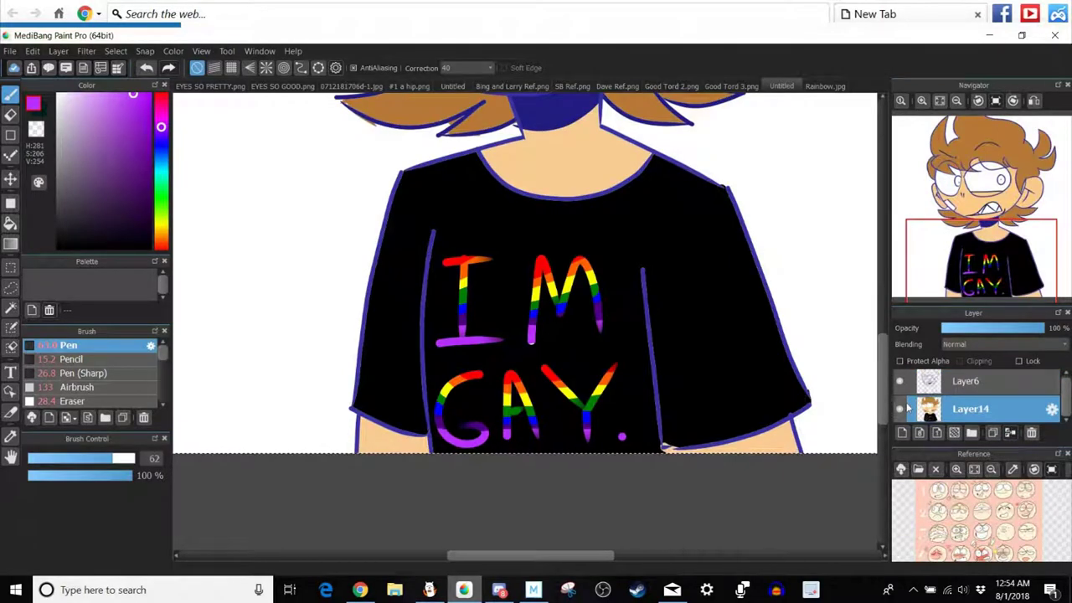
Add a new layer above the merged character layer and prepare a larger Pen in bright red (H 350, S 255, V 255).
{"action": "scroll", "coordinate": [665, 446], "scroll_direction": "up", "scroll_amount": 4}
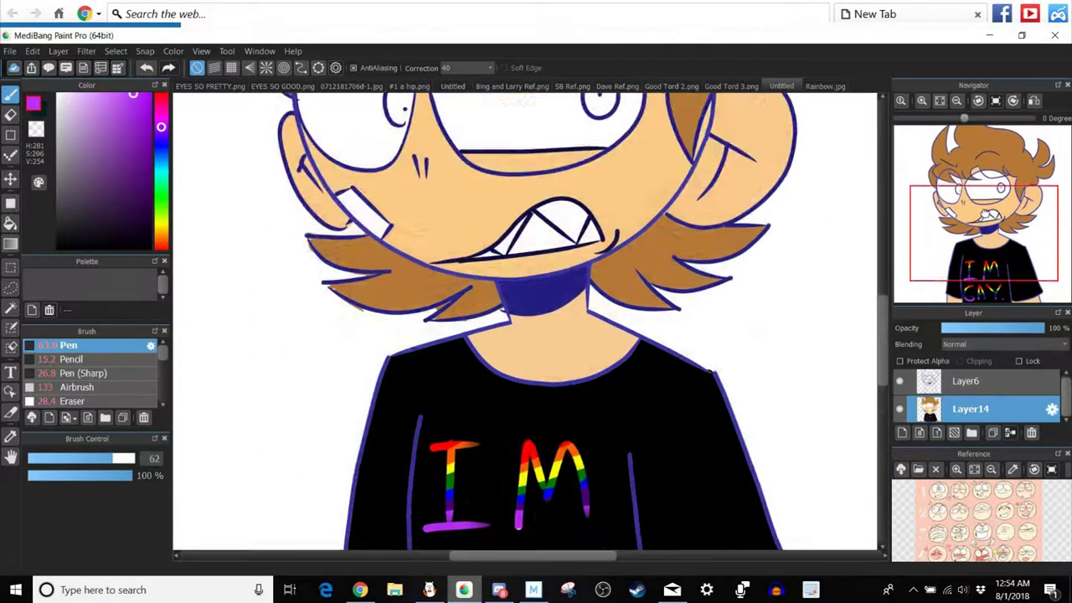
{"action": "scroll", "coordinate": [666, 446], "scroll_direction": "up", "scroll_amount": 3}
{"action": "left_click", "coordinate": [902, 432]}
{"action": "left_click_drag", "start_coordinate": [152, 96], "coordinate": [166, 88]}
{"action": "left_click_drag", "start_coordinate": [122, 458], "coordinate": [133, 458]}
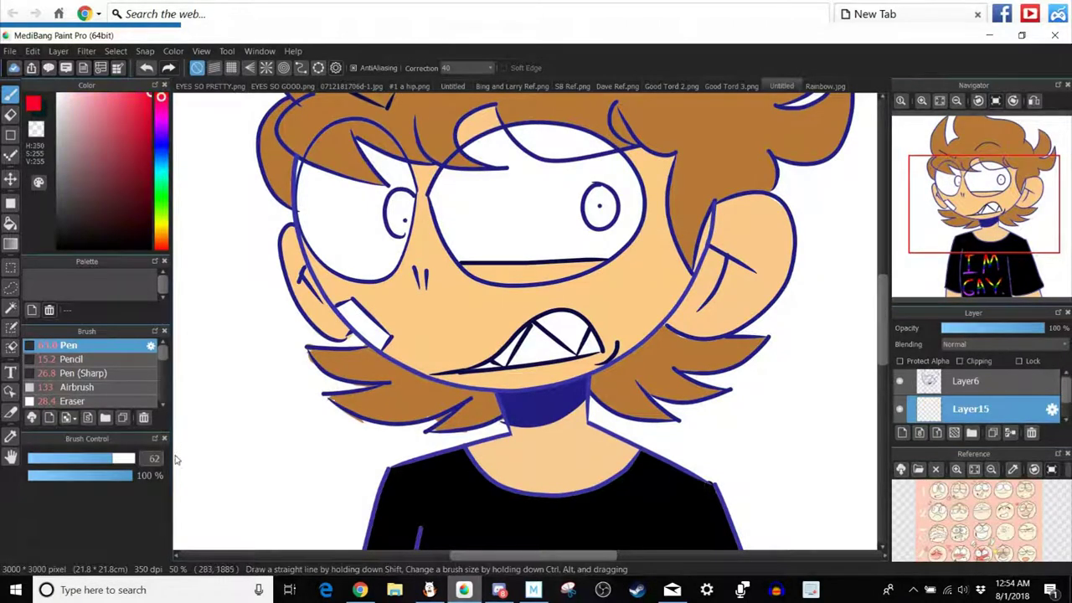
{"action": "mouse_move", "coordinate": [124, 459]}
{"action": "left_mouse_down"}
{"action": "mouse_move", "coordinate": [147, 460]}
{"action": "mouse_move", "coordinate": [444, 239]}
{"action": "left_mouse_up"}
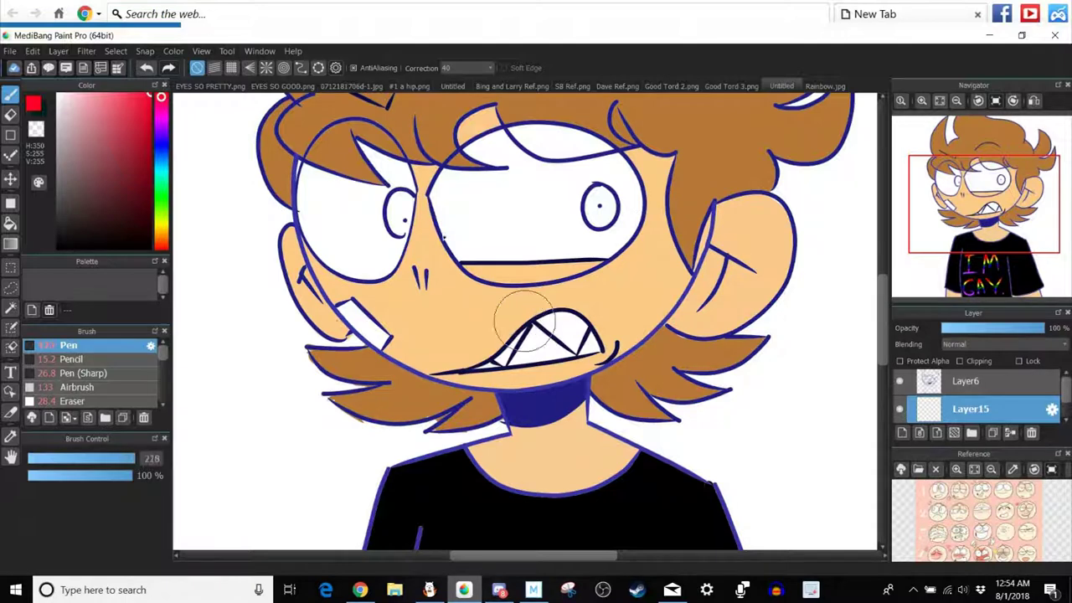
Dab red circles at size 226 over the nose and the cheek by the larger ear, plus a size 135 circle on the opposite cheek.
{"action": "left_click", "coordinate": [423, 276]}
{"action": "left_click", "coordinate": [660, 249]}
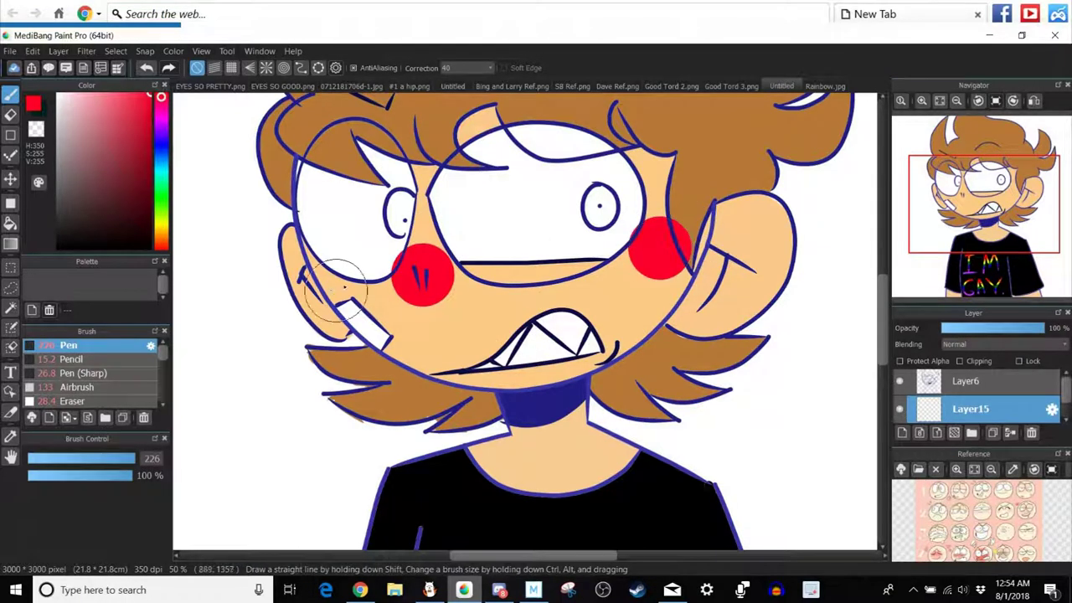
{"action": "left_click_drag", "start_coordinate": [111, 461], "coordinate": [132, 459]}
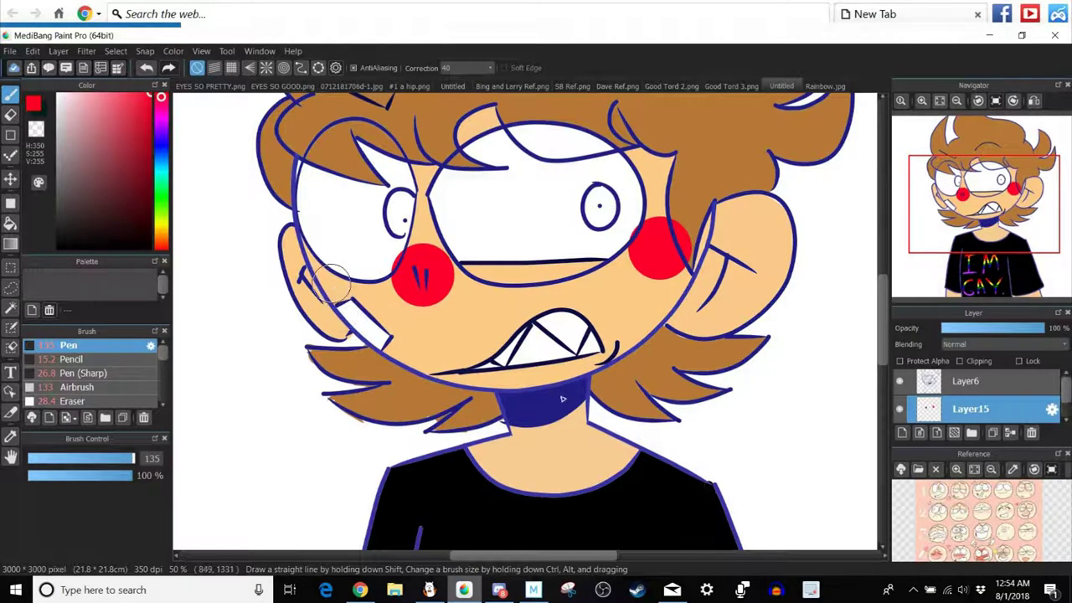
{"action": "left_click", "coordinate": [332, 284]}
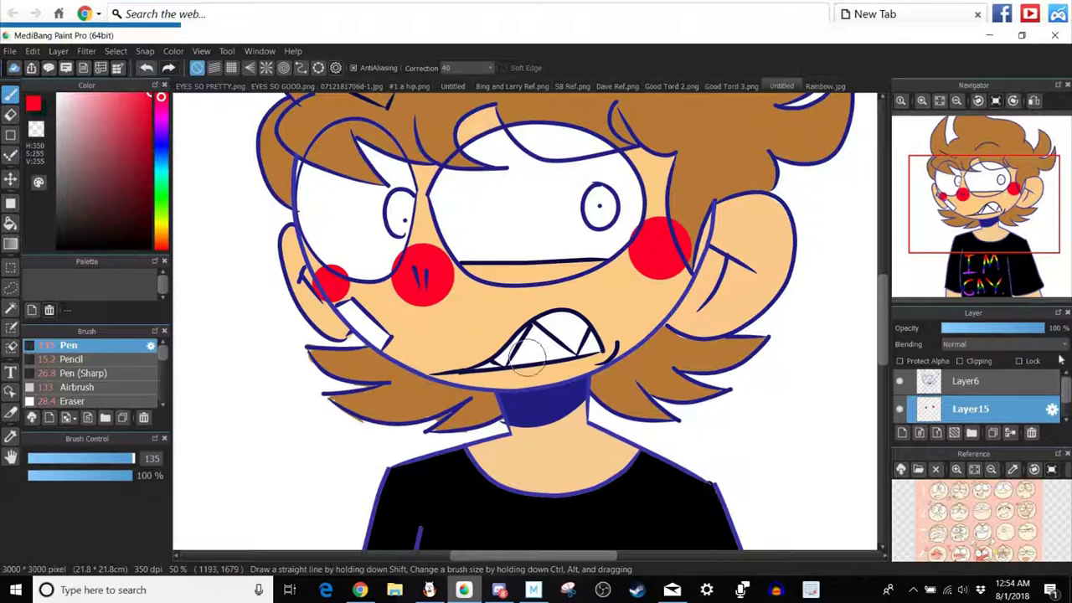
Set the red blush layer's blending to Multiply and soften its circles with a strong Gaussian Blur.
{"action": "left_click", "coordinate": [990, 344]}
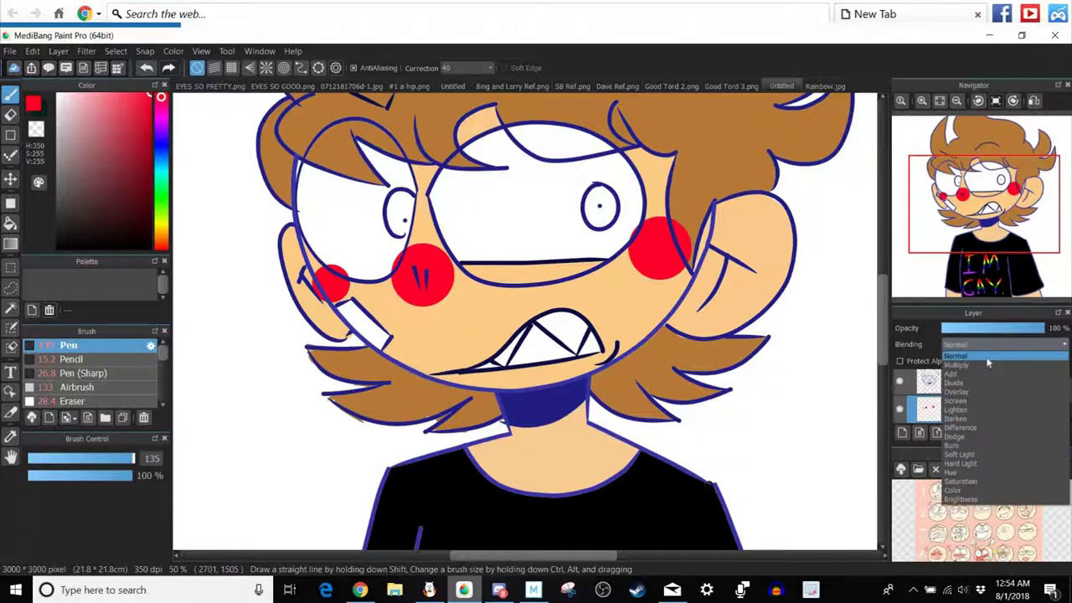
{"action": "left_click", "coordinate": [987, 356]}
{"action": "left_click", "coordinate": [974, 365]}
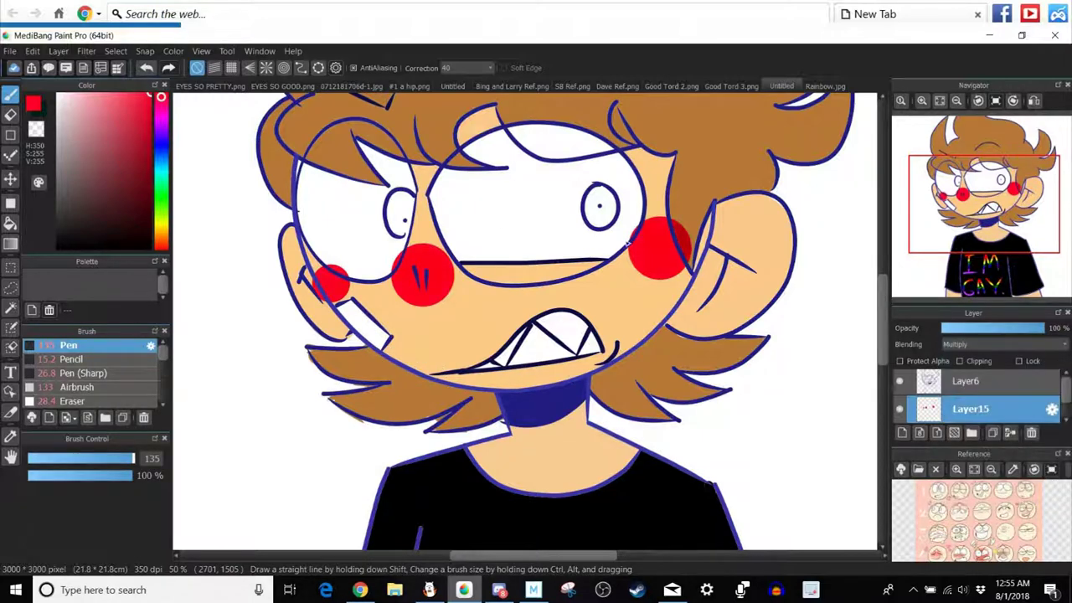
{"action": "left_click", "coordinate": [86, 51]}
{"action": "left_click", "coordinate": [147, 157]}
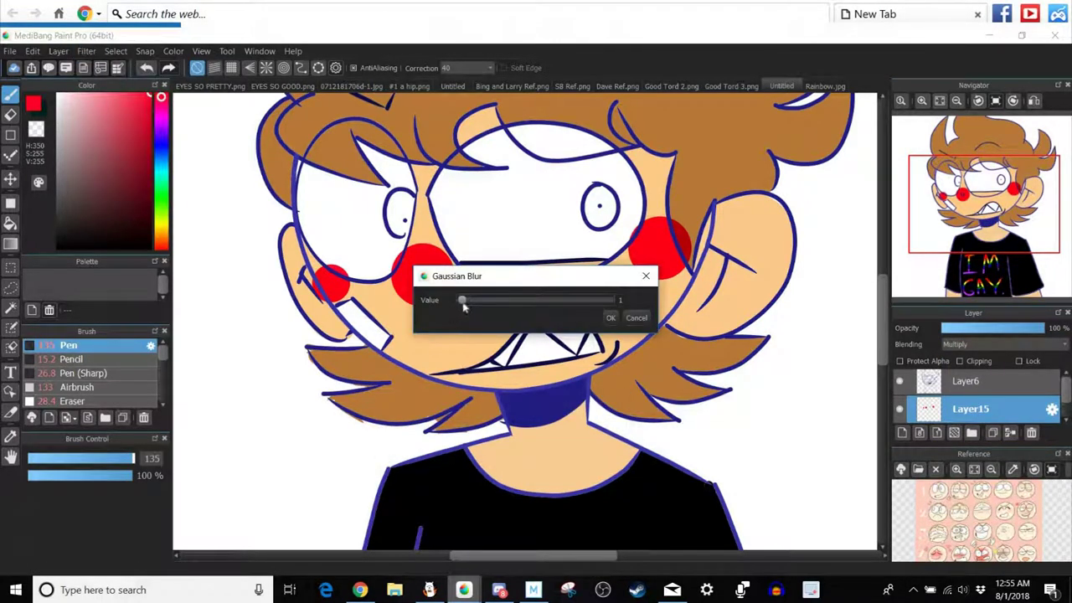
{"action": "left_click", "coordinate": [609, 300]}
{"action": "left_click", "coordinate": [611, 318]}
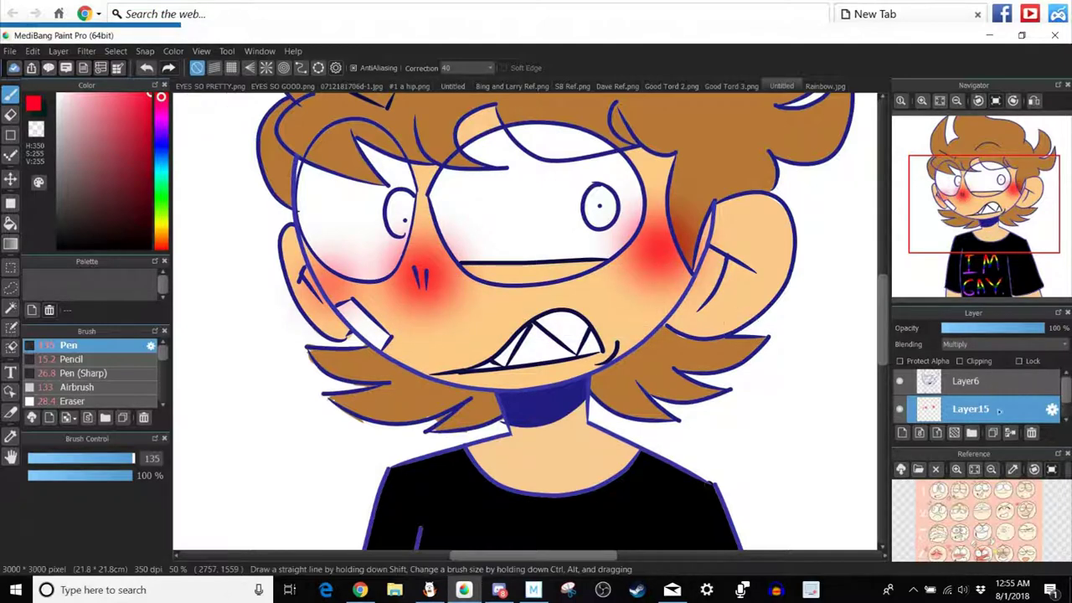
Merge the blurred blush layer down into the character layer Layer14 and add a new layer above it.
{"action": "left_click", "coordinate": [1011, 433]}
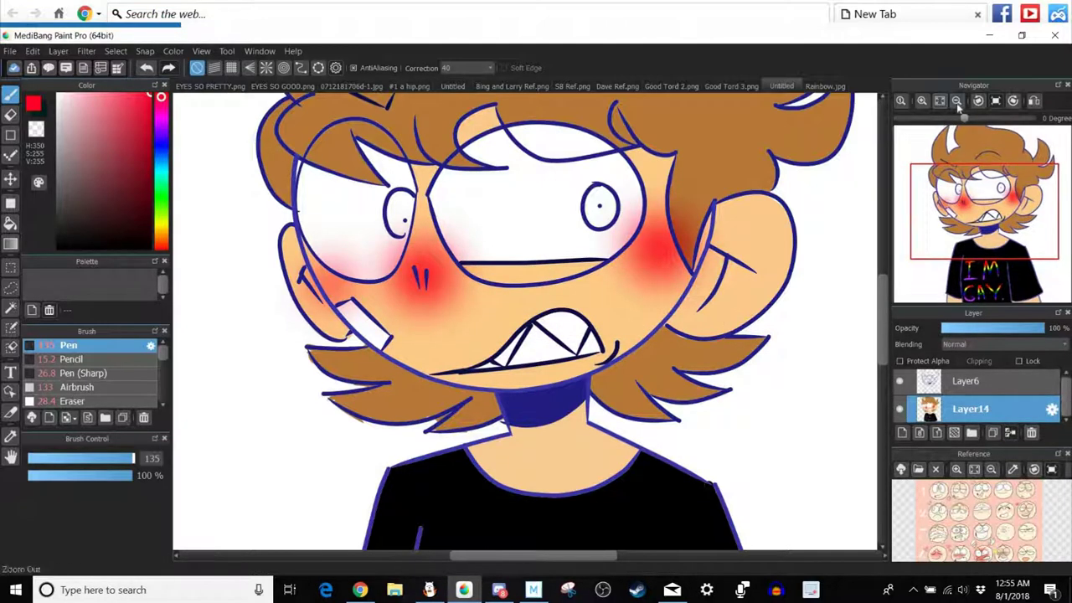
{"action": "left_click", "coordinate": [957, 100]}
{"action": "left_click", "coordinate": [958, 101]}
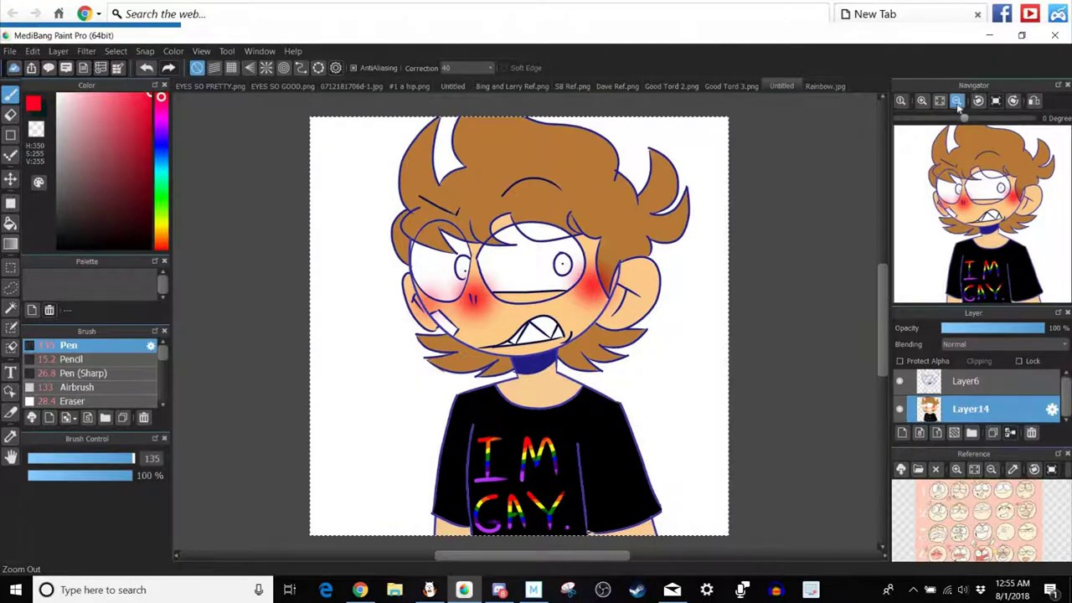
{"action": "key", "text": "ctrl+a"}
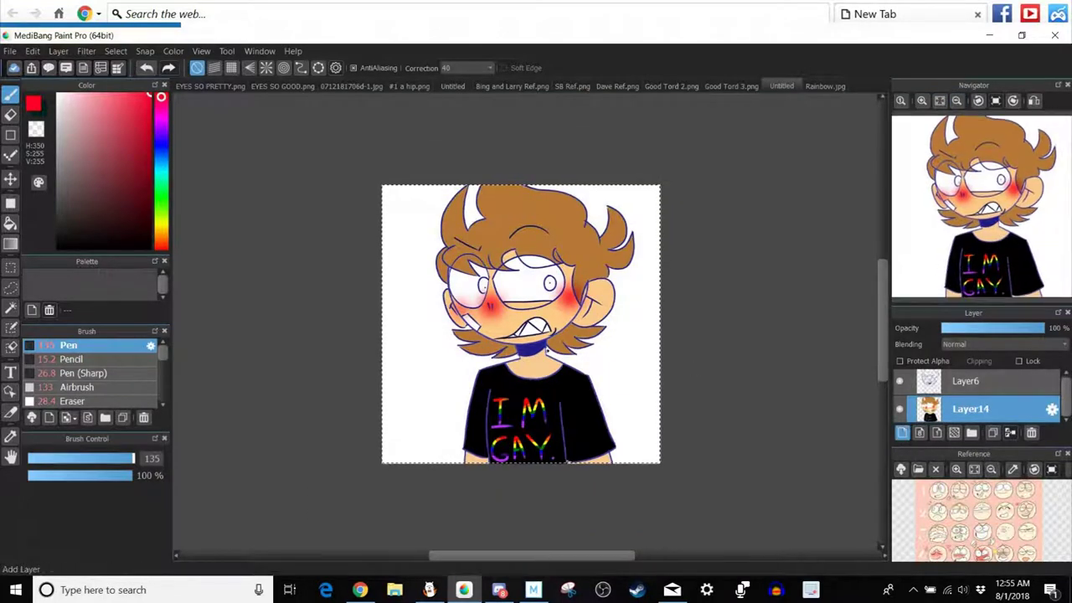
{"action": "left_click", "coordinate": [902, 433]}
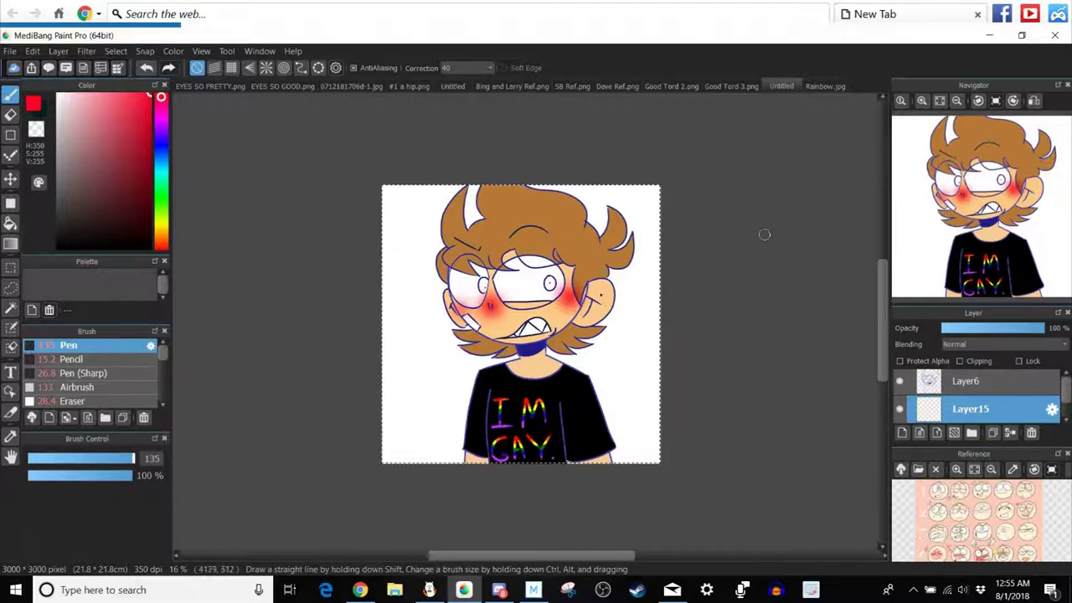
Prepare the Pen at size 26.8 in dark red (H 350, S 236, V 121) for lettering beside the character.
{"action": "left_click", "coordinate": [921, 103]}
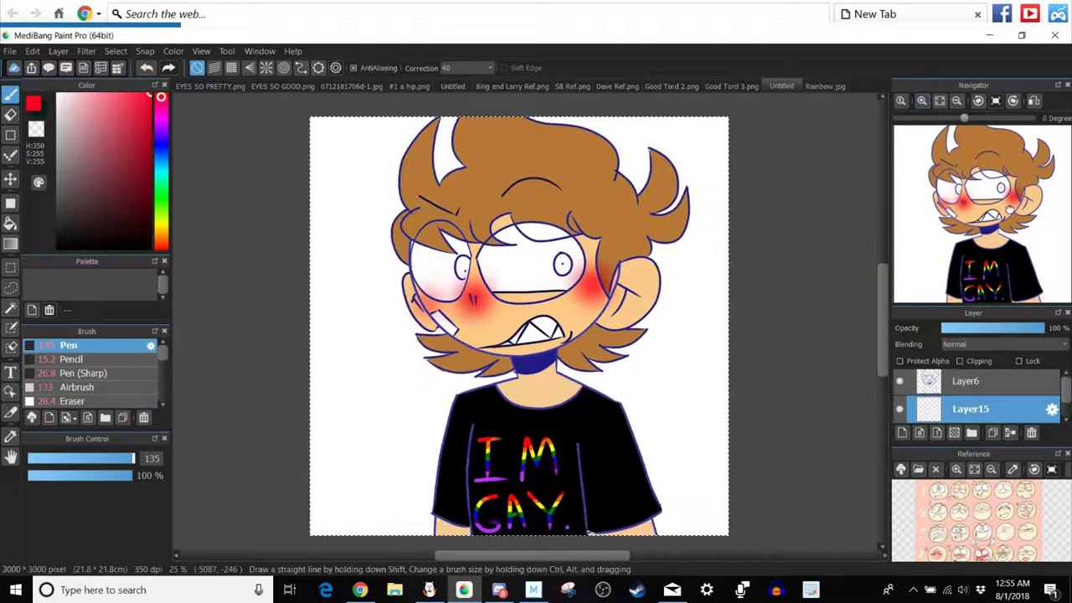
{"action": "left_click", "coordinate": [1011, 208]}
{"action": "left_click_drag", "start_coordinate": [976, 222], "coordinate": [975, 211]}
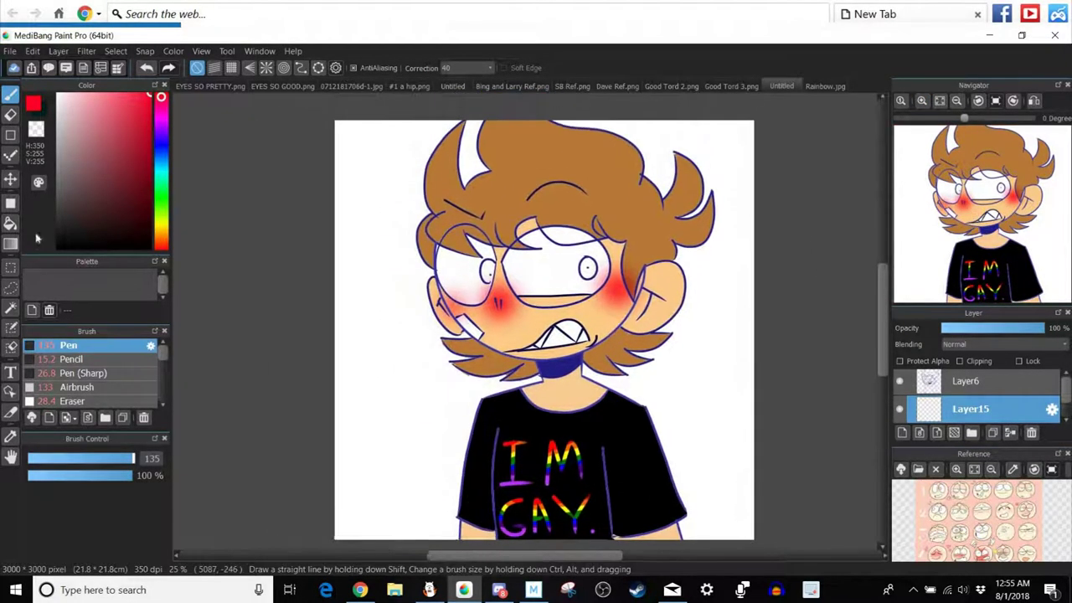
{"action": "left_click_drag", "start_coordinate": [107, 147], "coordinate": [168, 278]}
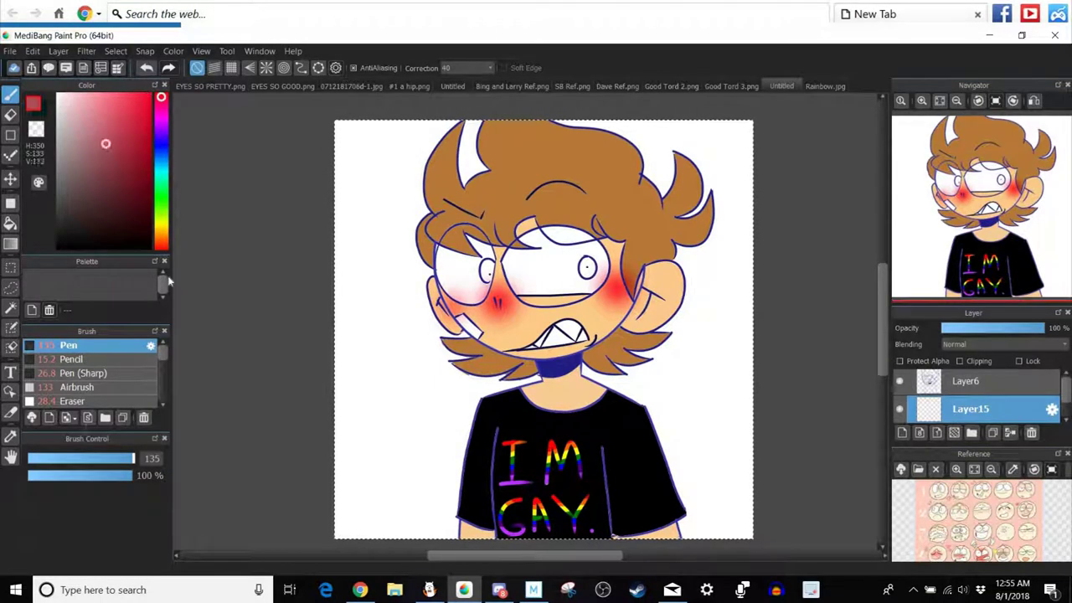
{"action": "left_click", "coordinate": [84, 458]}
{"action": "left_click", "coordinate": [145, 175]}
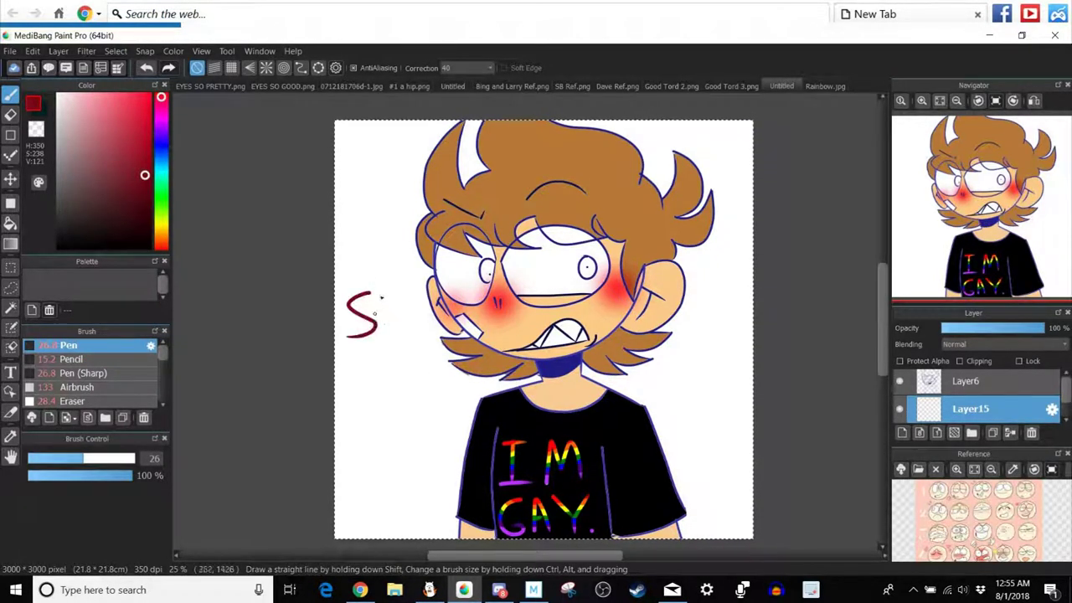
Hand-letter "Shut. UP." with underlines in dark red beside the character's face, shift it slightly and merge its layer down.
{"action": "mouse_move", "coordinate": [381, 295]}
{"action": "left_mouse_down"}
{"action": "mouse_move", "coordinate": [382, 330]}
{"action": "mouse_move", "coordinate": [412, 325]}
{"action": "left_mouse_up"}
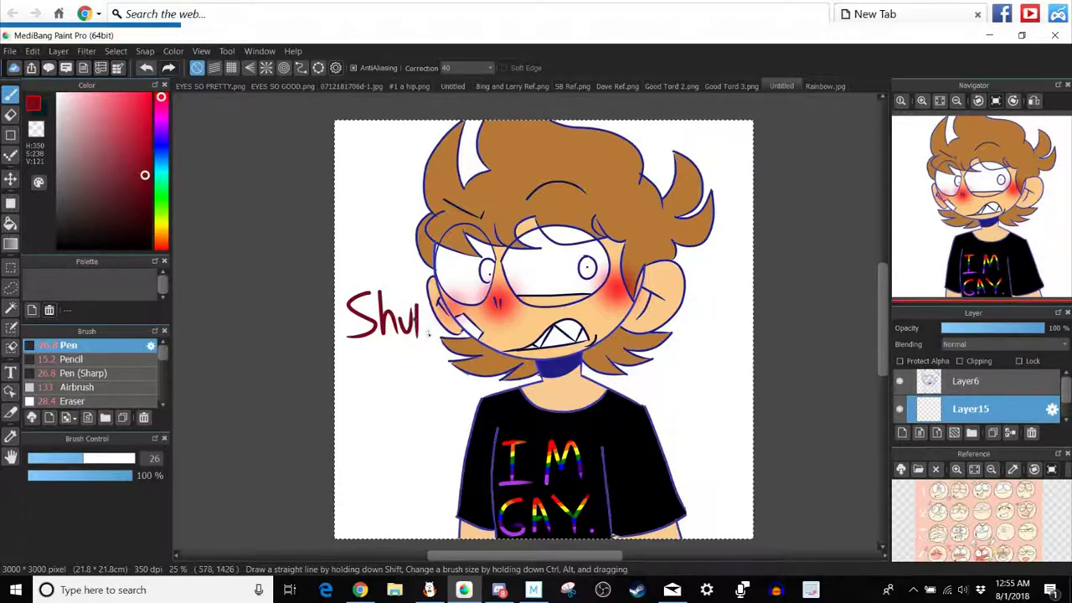
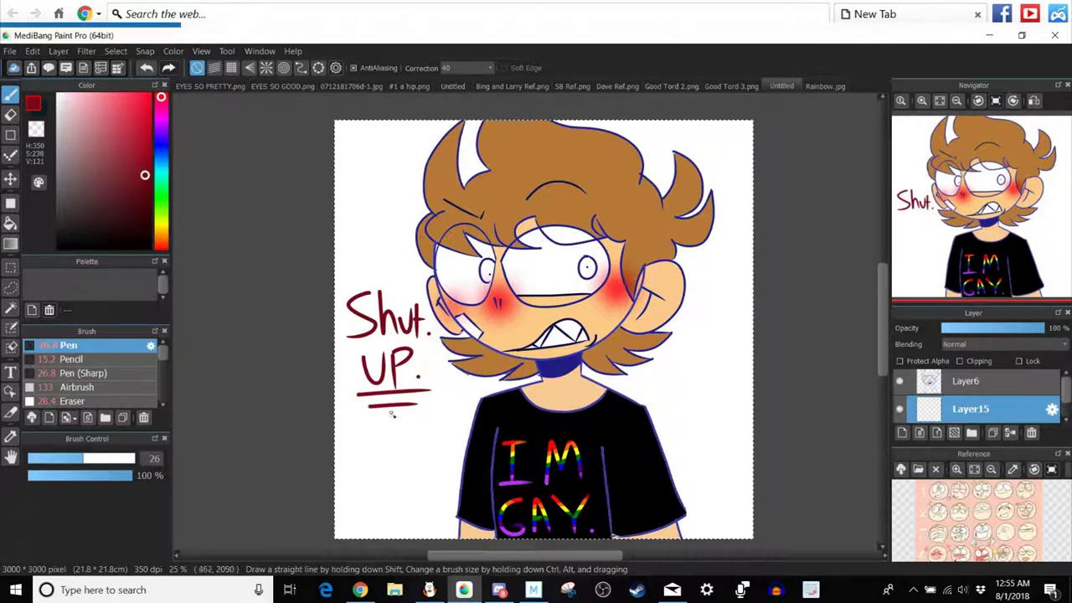
{"action": "key", "text": "ctrl+t"}
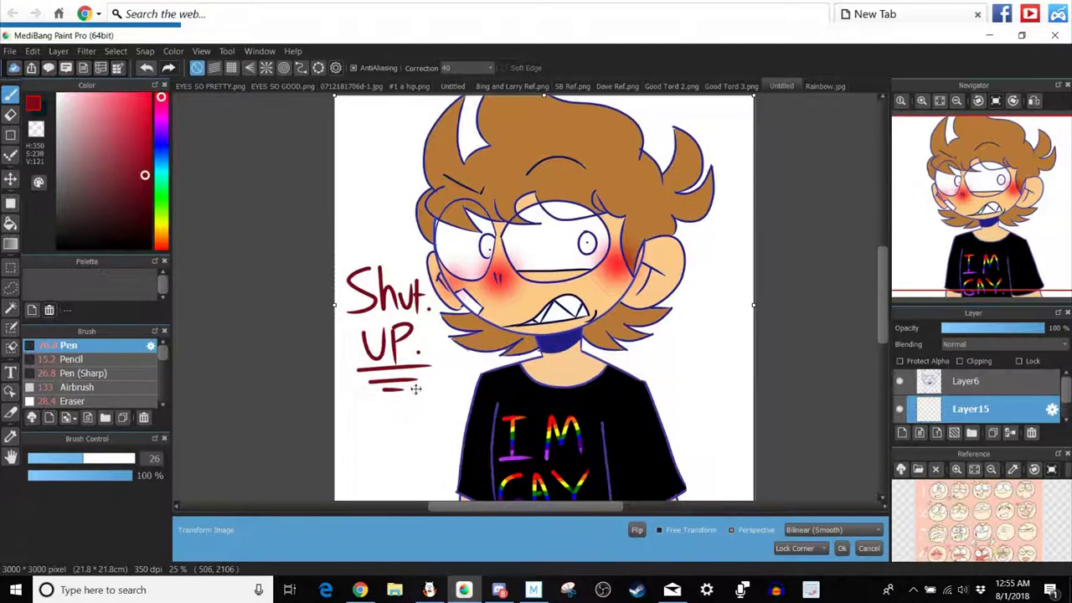
{"action": "left_click", "coordinate": [841, 547]}
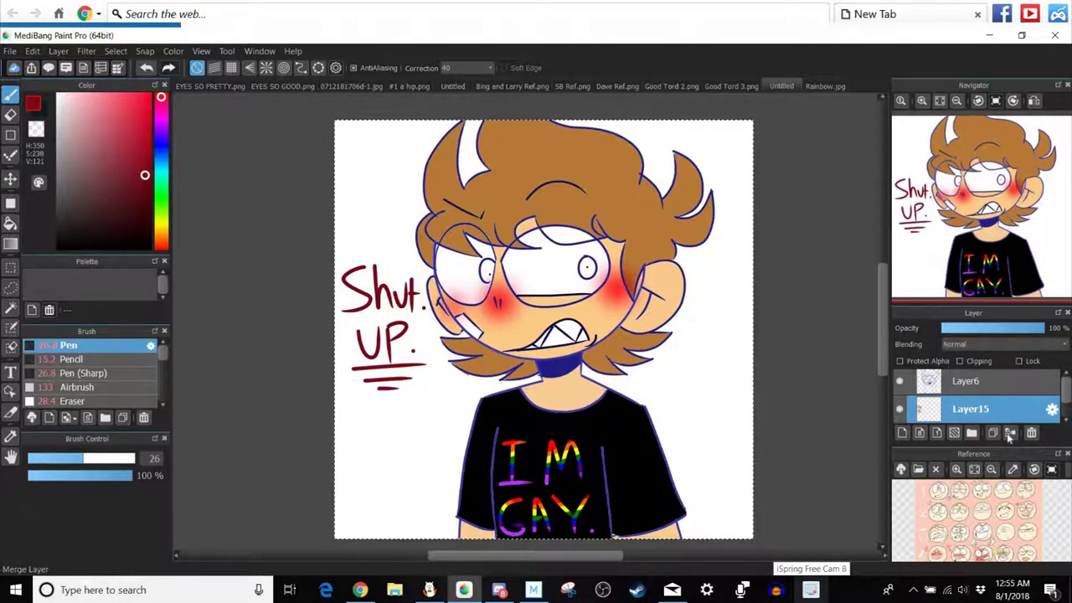
{"action": "left_click", "coordinate": [1010, 433]}
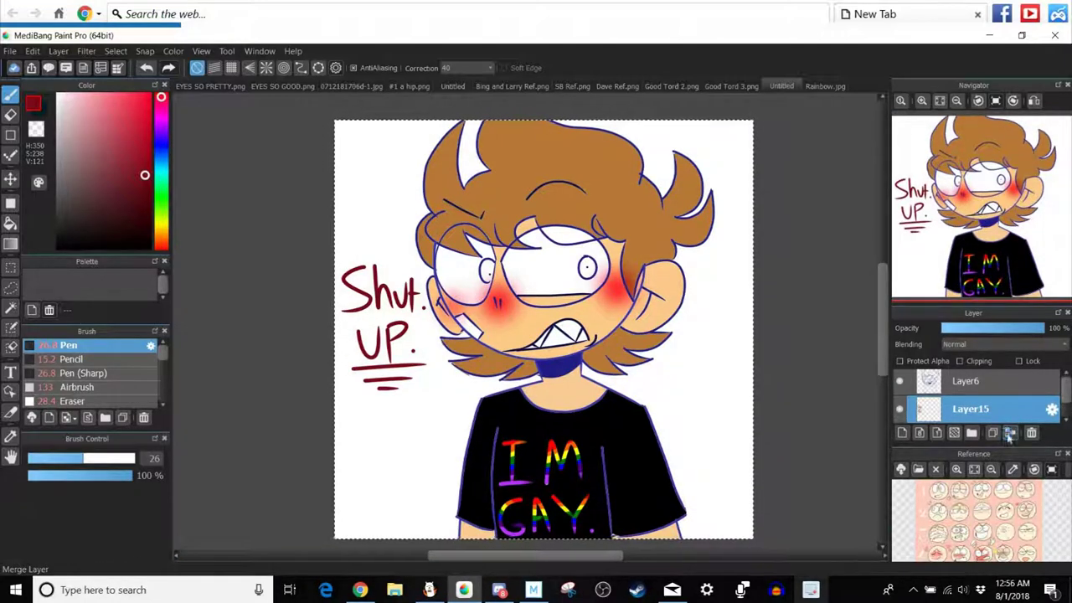
On a new layer, airbrush bright blue shadows at size 133 along the face contour, neck, shoulder, sleeve and shirt folds.
{"action": "left_click", "coordinate": [902, 433]}
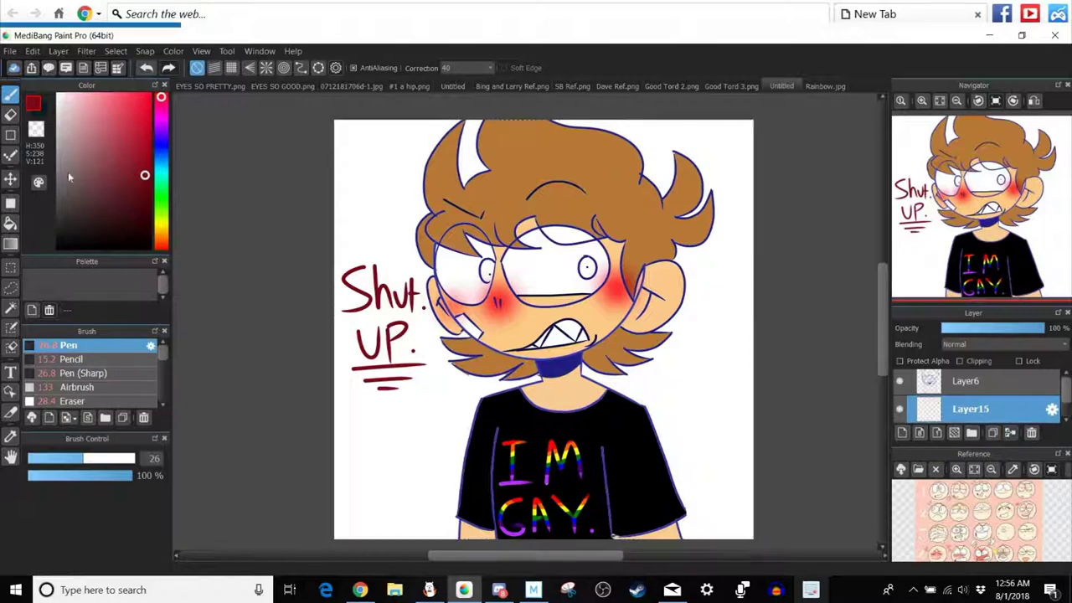
{"action": "left_click", "coordinate": [162, 147]}
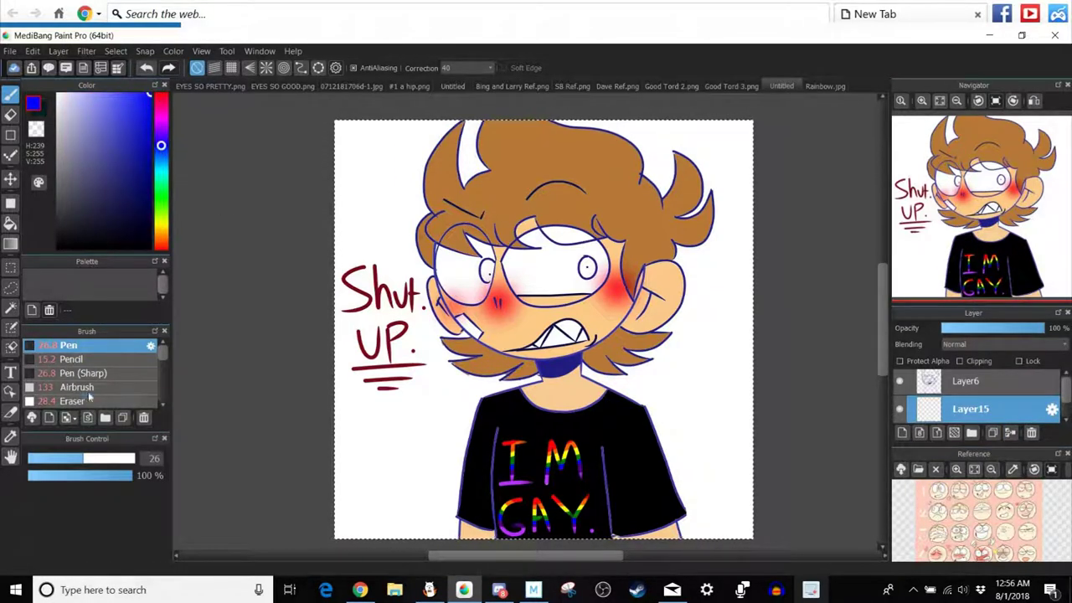
{"action": "left_click", "coordinate": [84, 387]}
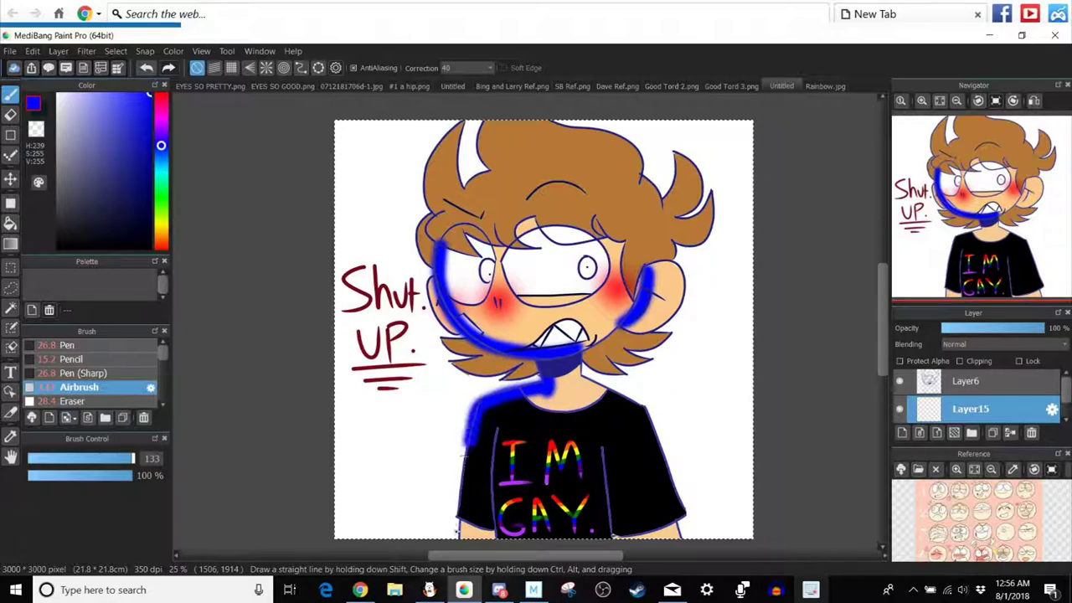
{"action": "key", "text": "ctrl+z"}
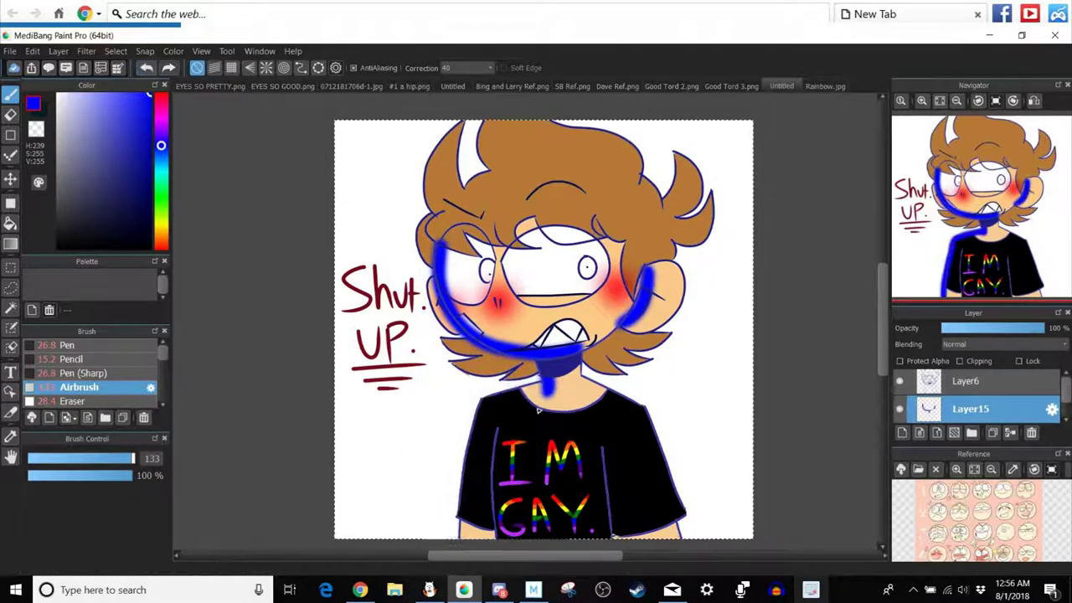
{"action": "mouse_move", "coordinate": [545, 383]}
{"action": "left_mouse_down"}
{"action": "mouse_move", "coordinate": [486, 405]}
{"action": "mouse_move", "coordinate": [466, 511]}
{"action": "left_mouse_up"}
{"action": "mouse_move", "coordinate": [469, 567]}
{"action": "left_mouse_down"}
{"action": "mouse_move", "coordinate": [478, 472]}
{"action": "mouse_move", "coordinate": [501, 434]}
{"action": "mouse_move", "coordinate": [507, 566]}
{"action": "left_mouse_up"}
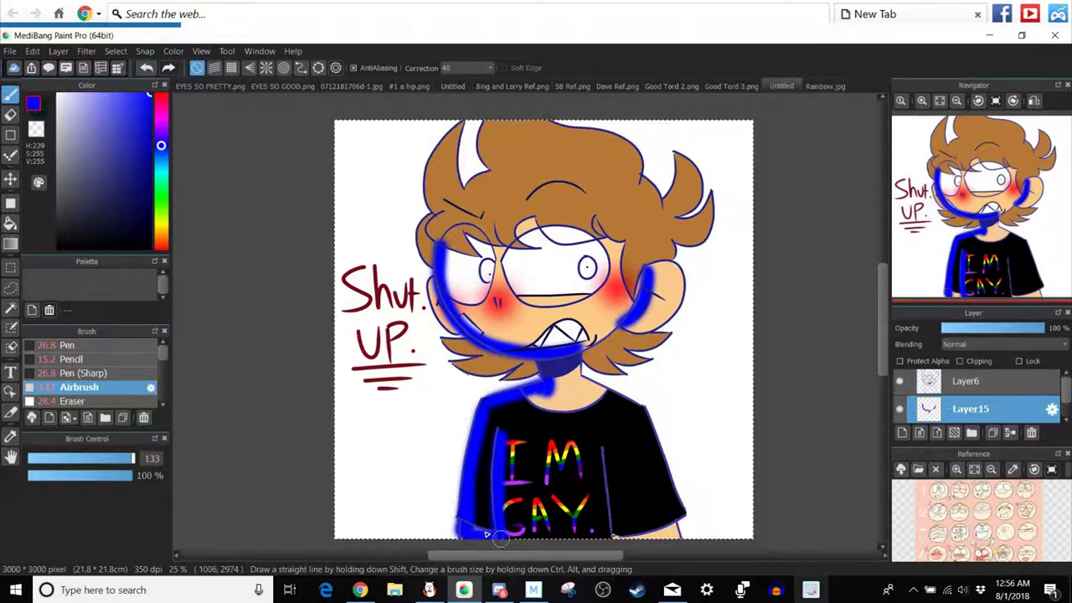
{"action": "mouse_move", "coordinate": [606, 461]}
{"action": "left_mouse_down"}
{"action": "mouse_move", "coordinate": [605, 445]}
{"action": "mouse_move", "coordinate": [620, 554]}
{"action": "left_mouse_up"}
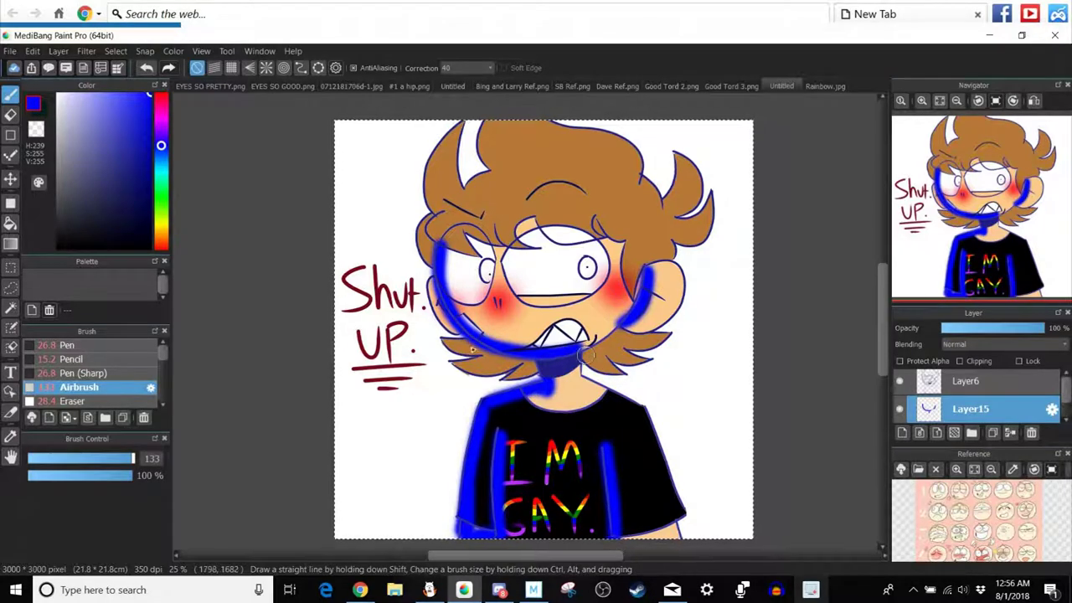
Airbrush blue shadows over the lower hair tufts, the fringe, the horn-like hair spikes and the ear beside the lettering.
{"action": "mouse_move", "coordinate": [487, 353]}
{"action": "left_mouse_down"}
{"action": "mouse_move", "coordinate": [456, 364]}
{"action": "mouse_move", "coordinate": [464, 369]}
{"action": "mouse_move", "coordinate": [453, 362]}
{"action": "mouse_move", "coordinate": [526, 361]}
{"action": "left_mouse_up"}
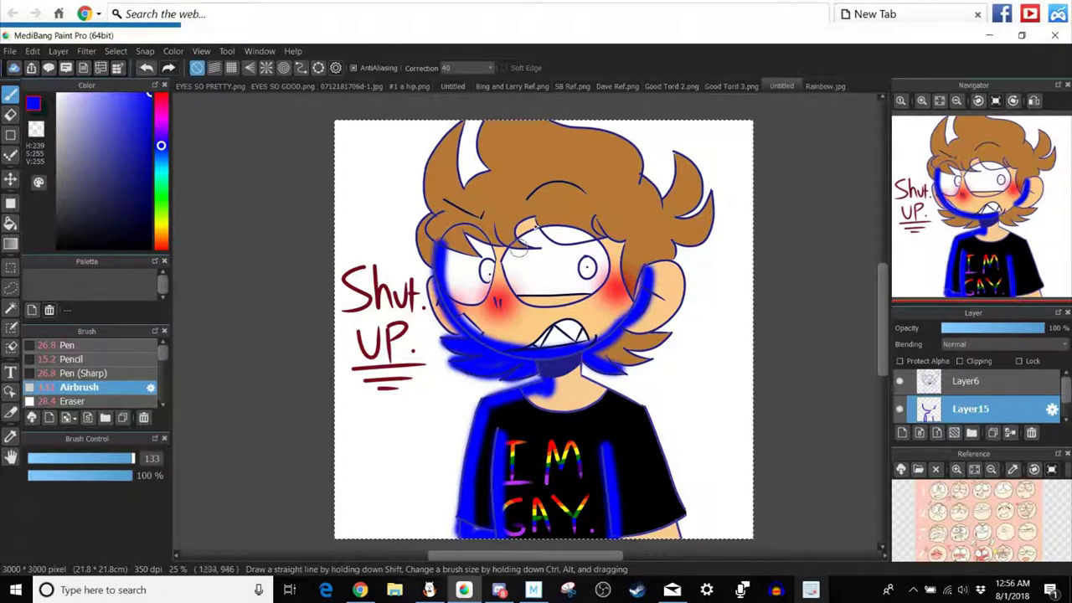
{"action": "left_click_drag", "start_coordinate": [528, 226], "coordinate": [526, 238]}
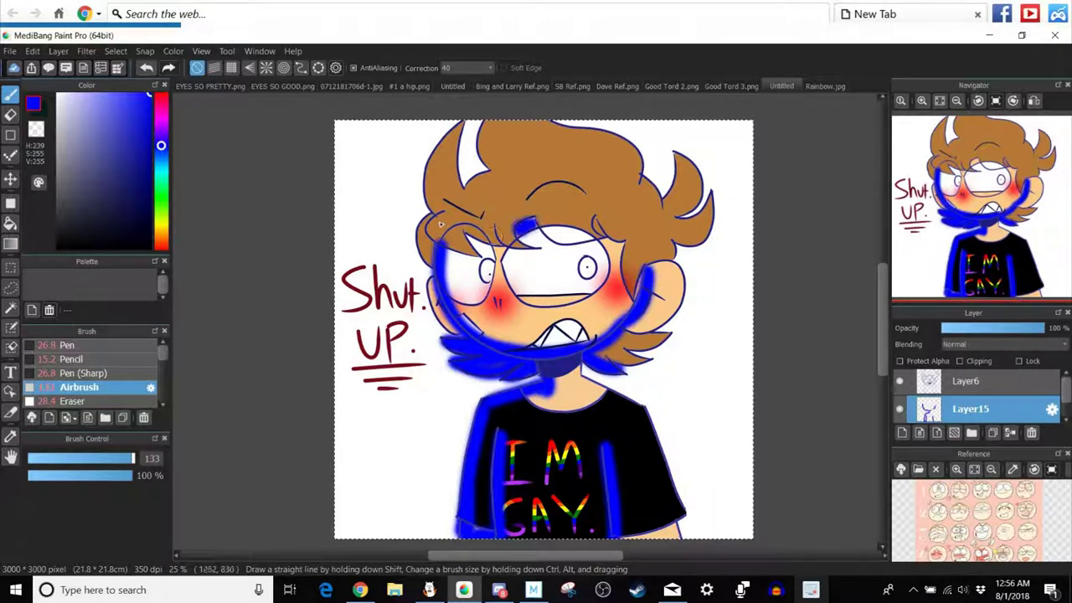
{"action": "mouse_move", "coordinate": [444, 220]}
{"action": "left_mouse_down"}
{"action": "mouse_move", "coordinate": [429, 241]}
{"action": "mouse_move", "coordinate": [448, 244]}
{"action": "mouse_move", "coordinate": [429, 231]}
{"action": "mouse_move", "coordinate": [424, 240]}
{"action": "mouse_move", "coordinate": [433, 260]}
{"action": "mouse_move", "coordinate": [427, 249]}
{"action": "mouse_move", "coordinate": [434, 260]}
{"action": "mouse_move", "coordinate": [475, 236]}
{"action": "mouse_move", "coordinate": [493, 240]}
{"action": "mouse_move", "coordinate": [497, 223]}
{"action": "mouse_move", "coordinate": [523, 250]}
{"action": "mouse_move", "coordinate": [540, 236]}
{"action": "mouse_move", "coordinate": [538, 217]}
{"action": "mouse_move", "coordinate": [559, 243]}
{"action": "mouse_move", "coordinate": [605, 238]}
{"action": "left_mouse_up"}
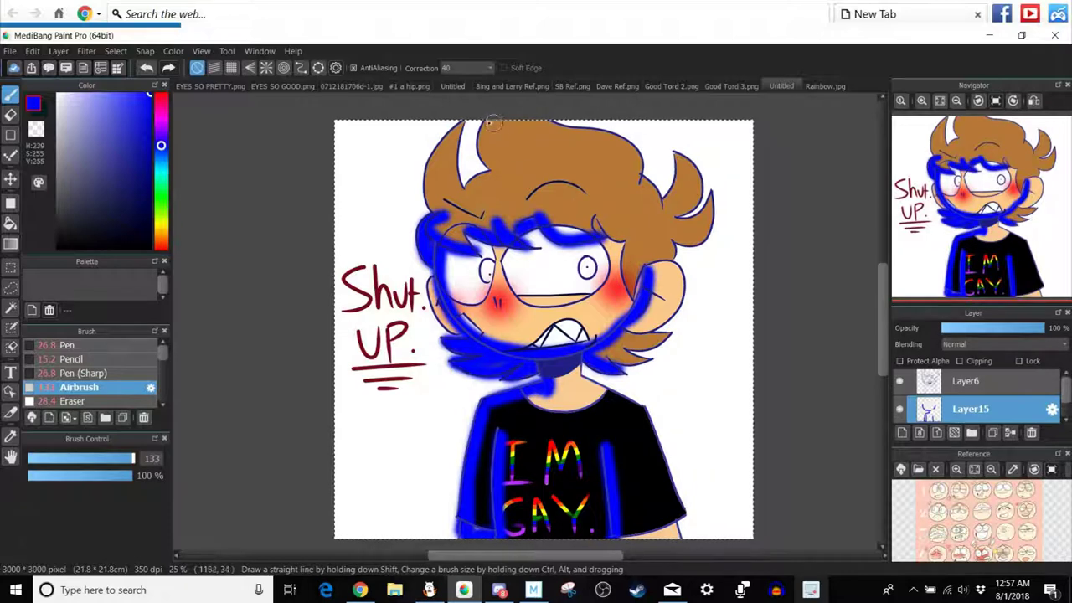
{"action": "left_click_drag", "start_coordinate": [501, 176], "coordinate": [502, 178]}
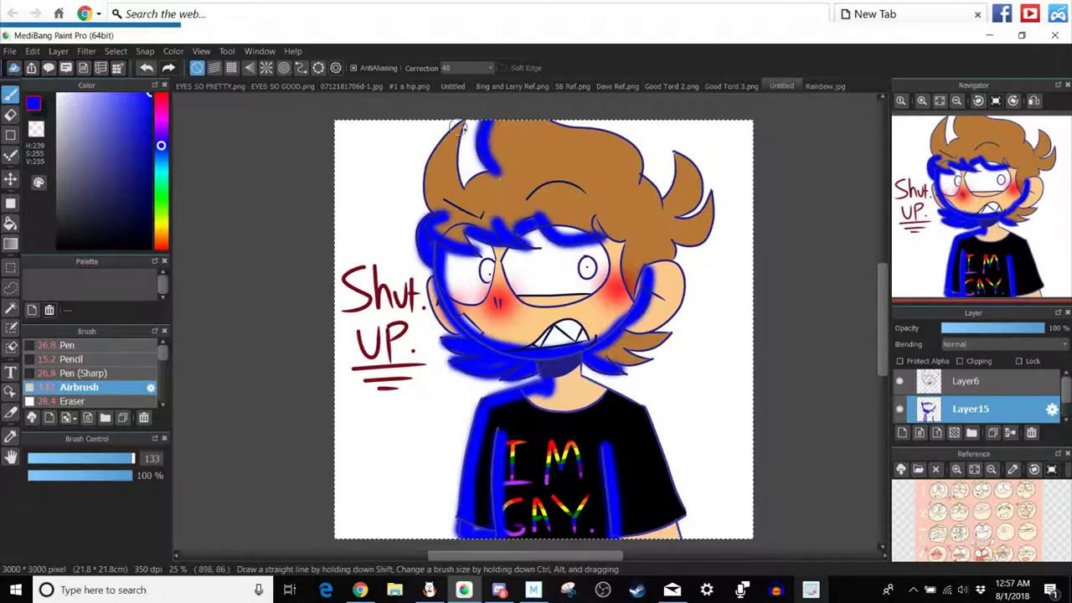
{"action": "mouse_move", "coordinate": [449, 203]}
{"action": "left_mouse_down"}
{"action": "mouse_move", "coordinate": [442, 172]}
{"action": "mouse_move", "coordinate": [463, 191]}
{"action": "left_mouse_up"}
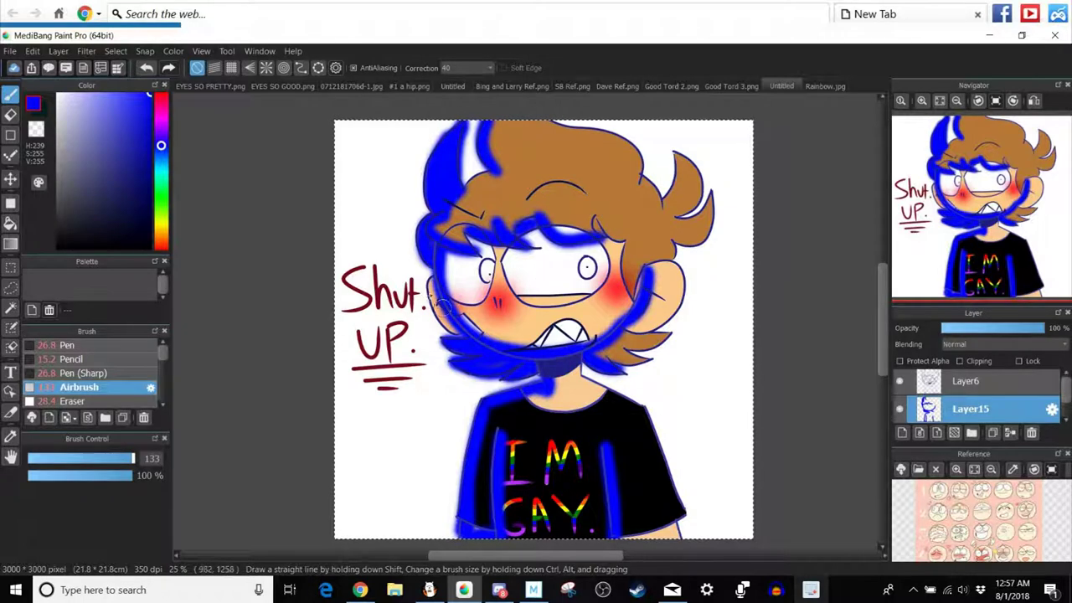
{"action": "left_click_drag", "start_coordinate": [432, 283], "coordinate": [468, 336]}
Set the blue shadow layer's blending to Multiply at 100% opacity.
{"action": "left_click", "coordinate": [997, 344]}
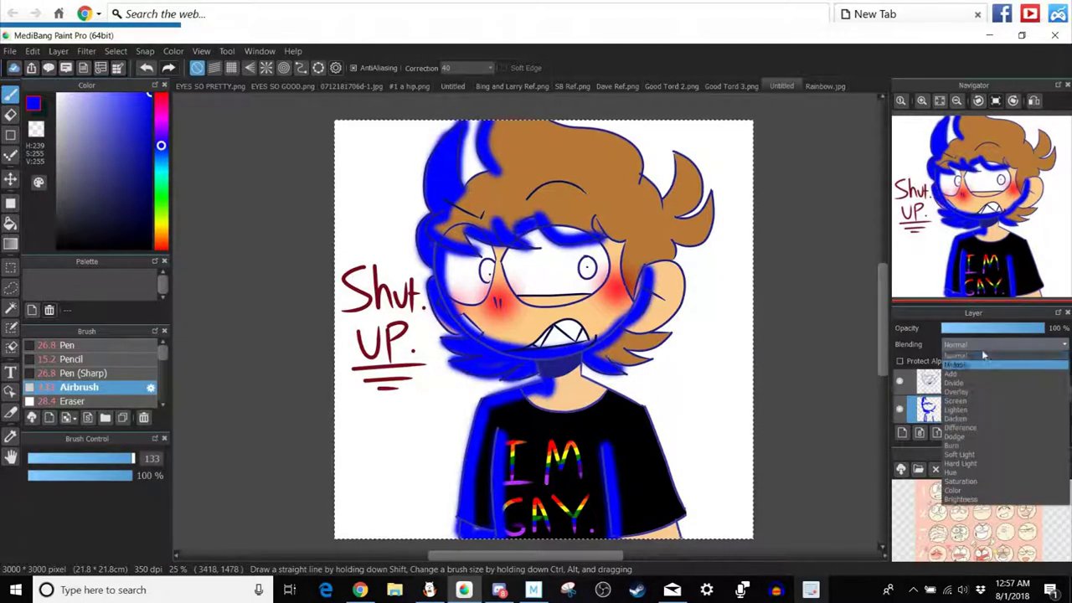
{"action": "left_click", "coordinate": [963, 375]}
{"action": "left_click", "coordinate": [988, 328]}
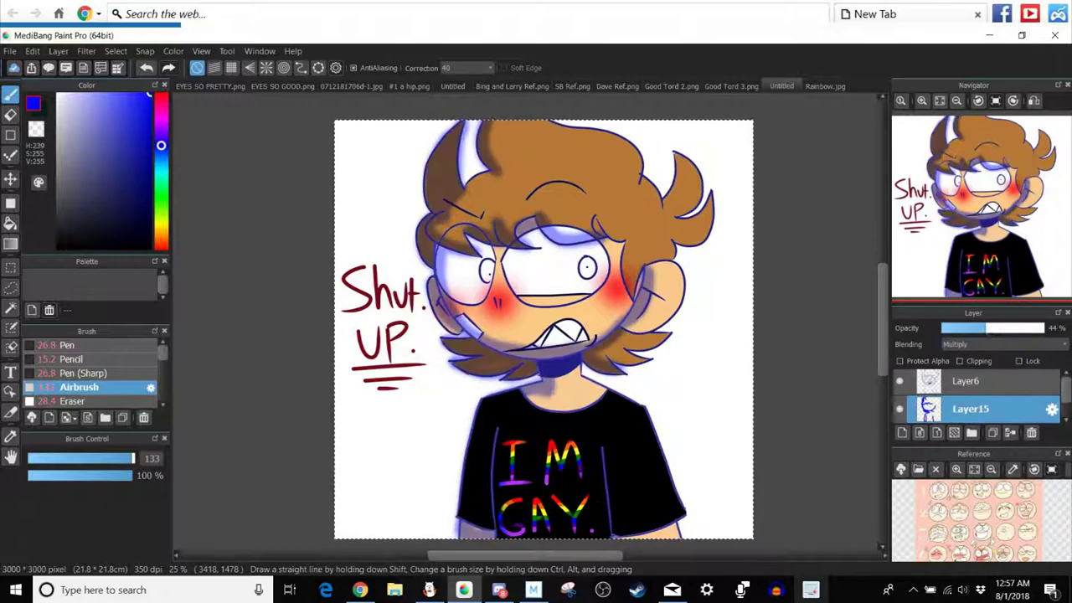
{"action": "left_click_drag", "start_coordinate": [989, 329], "coordinate": [1047, 329]}
Apply a Gaussian Blur of 57 to the shadow layer and lower its opacity to 69%.
{"action": "left_click", "coordinate": [87, 52]}
{"action": "left_click", "coordinate": [119, 159]}
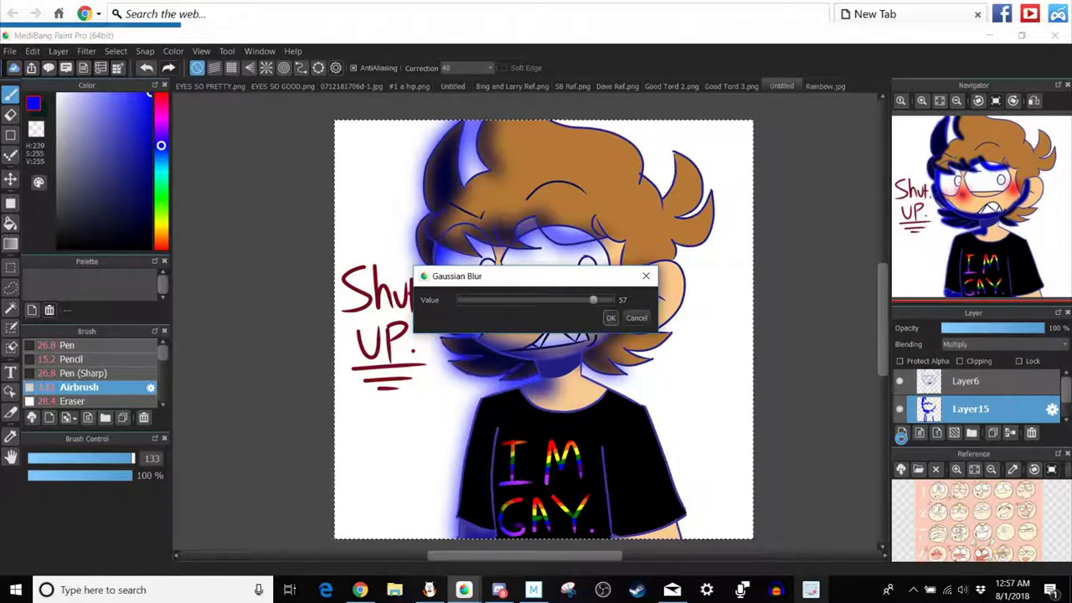
{"action": "left_click", "coordinate": [610, 319]}
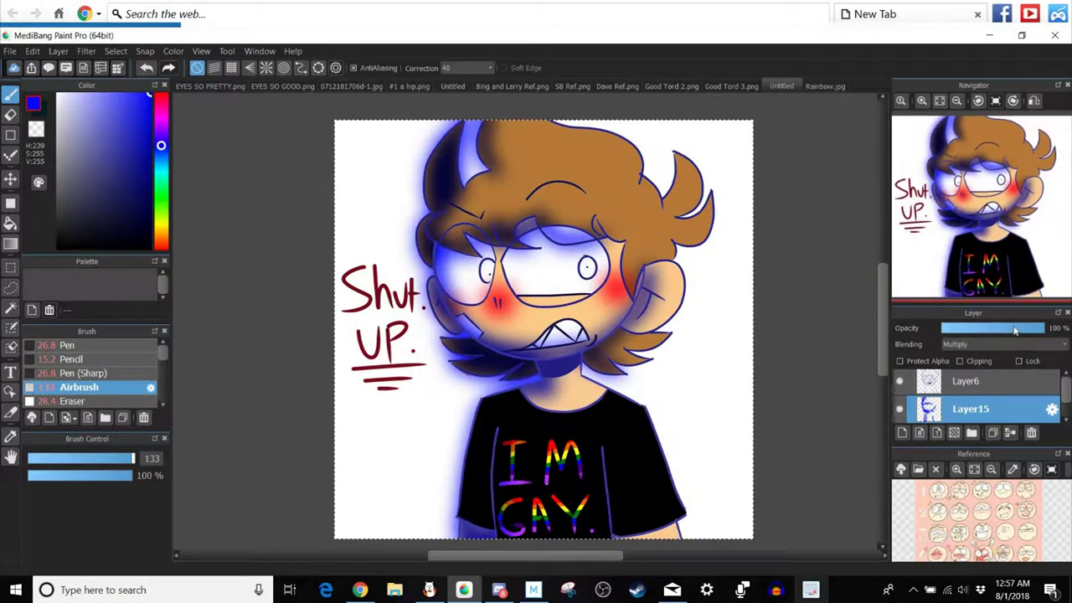
{"action": "left_click_drag", "start_coordinate": [1014, 331], "coordinate": [1010, 333]}
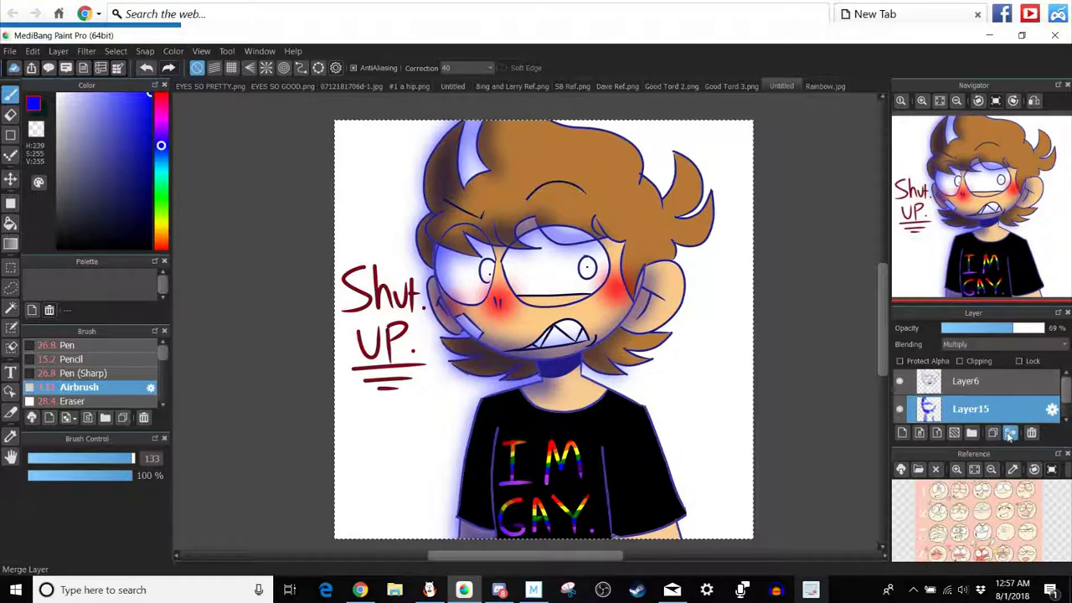
Merge the shadow layer and the line art layer Layer6 down into the character layer.
{"action": "left_click", "coordinate": [1010, 432]}
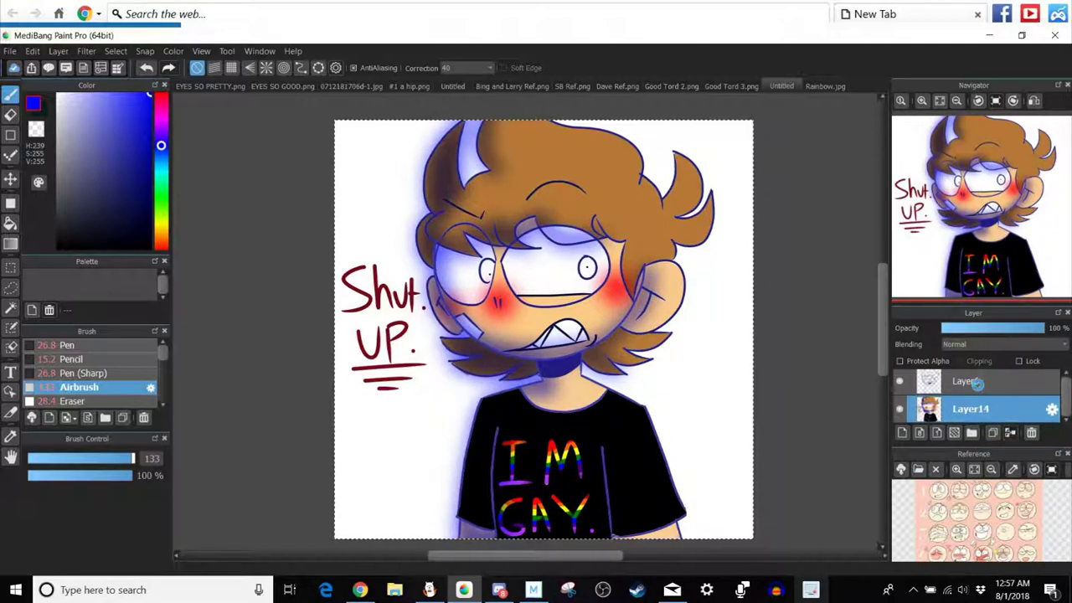
{"action": "left_click", "coordinate": [980, 382]}
{"action": "left_click", "coordinate": [1010, 433]}
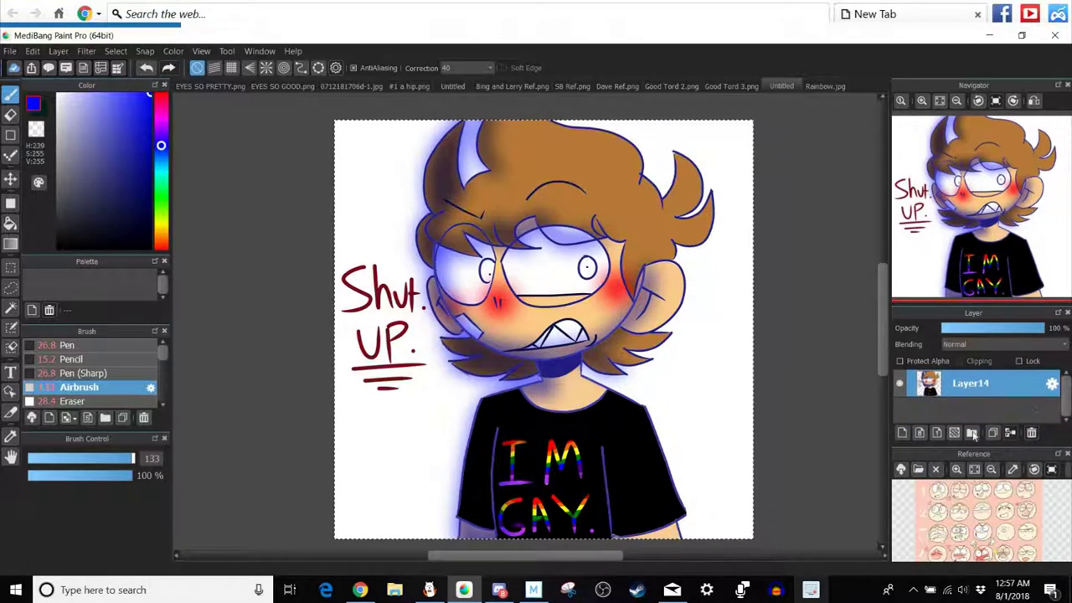
On a new layer beneath the artwork, draw a large filled dark blue rectangle and shift it behind the character.
{"action": "left_click", "coordinate": [902, 433]}
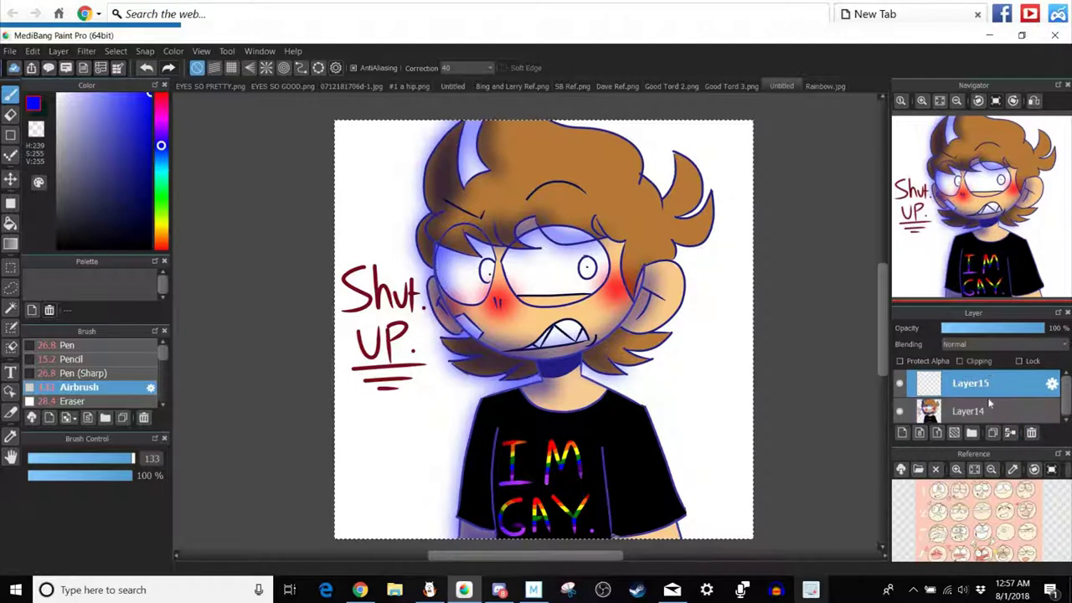
{"action": "left_click_drag", "start_coordinate": [948, 379], "coordinate": [937, 416]}
{"action": "left_click", "coordinate": [149, 149]}
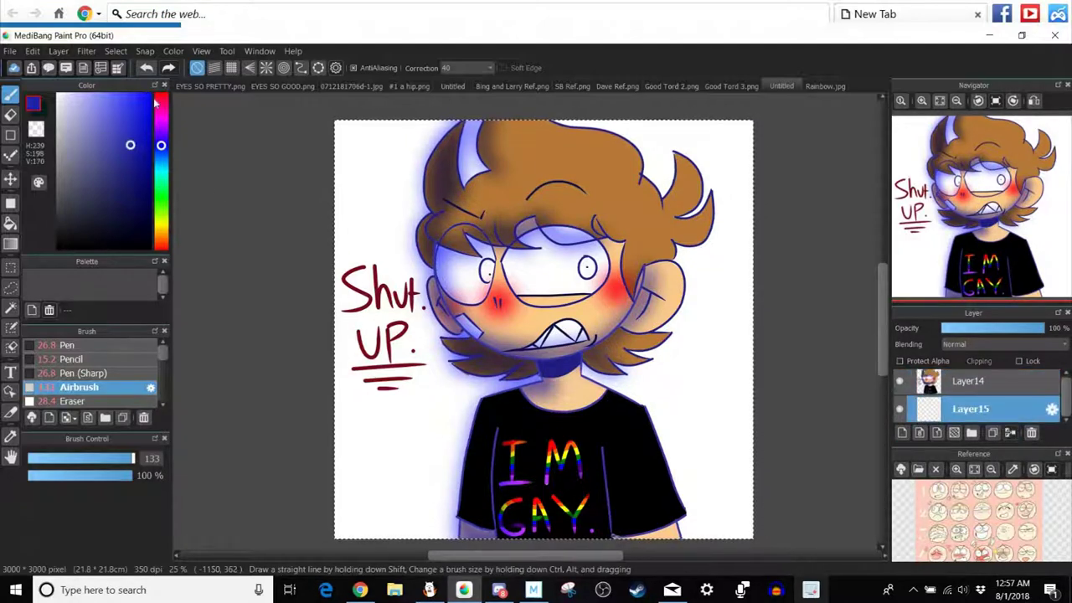
{"action": "left_click", "coordinate": [10, 202]}
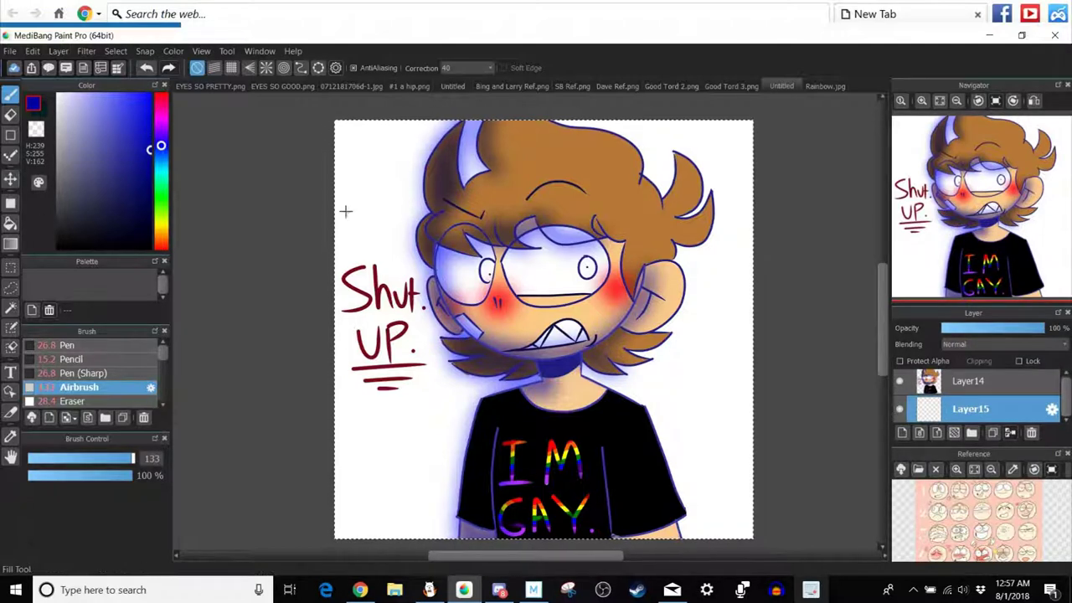
{"action": "left_click_drag", "start_coordinate": [348, 173], "coordinate": [719, 509]}
{"action": "key", "text": "ctrl+t"}
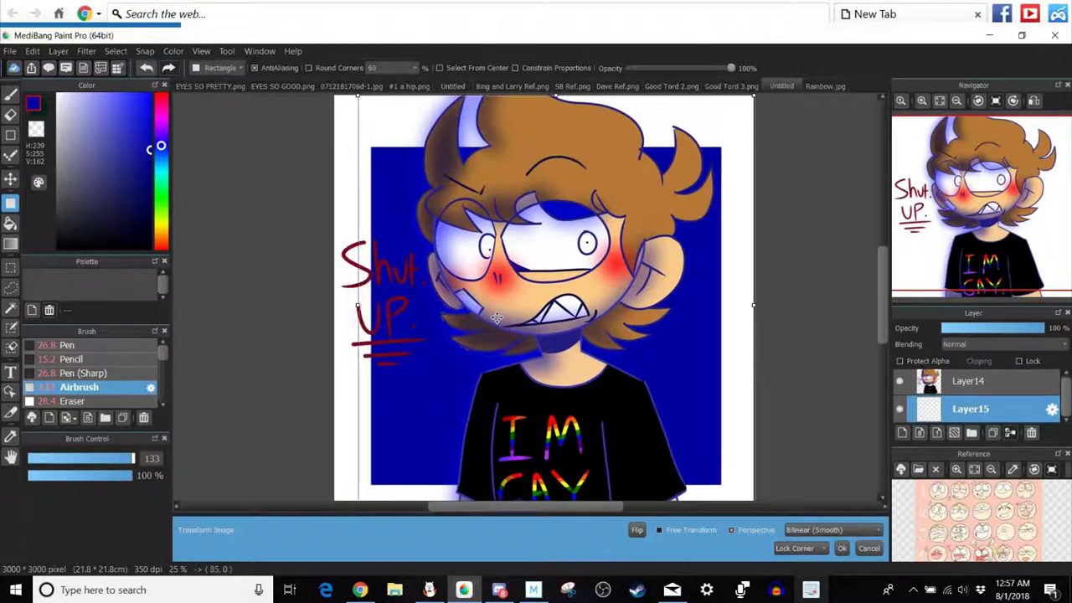
{"action": "left_click", "coordinate": [842, 548]}
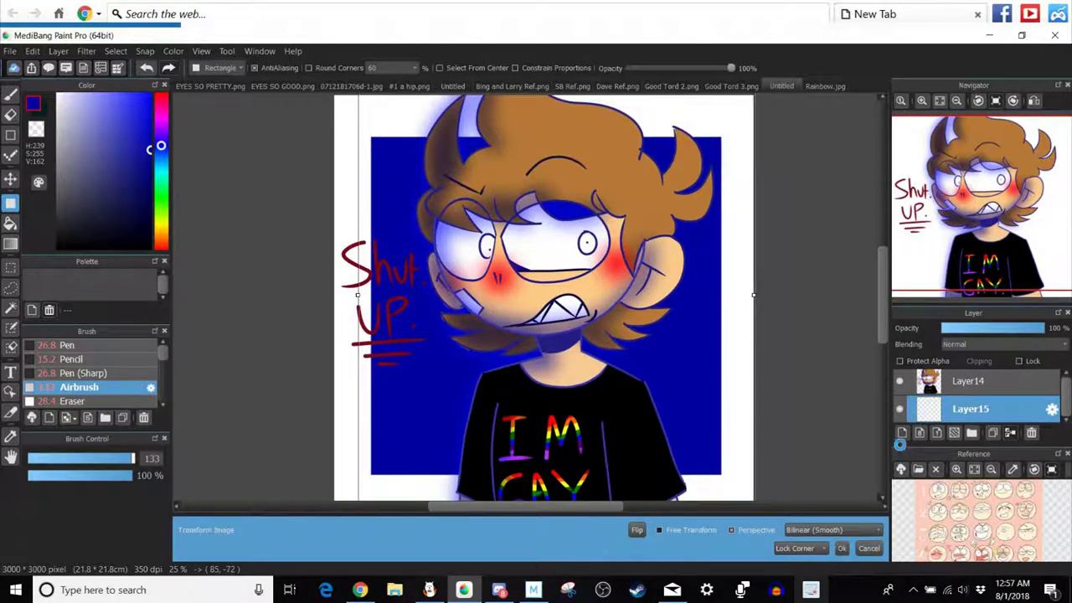
On another new layer above the blue rectangle, draw a filled white rectangle behind the character's larger eye.
{"action": "left_click", "coordinate": [903, 433]}
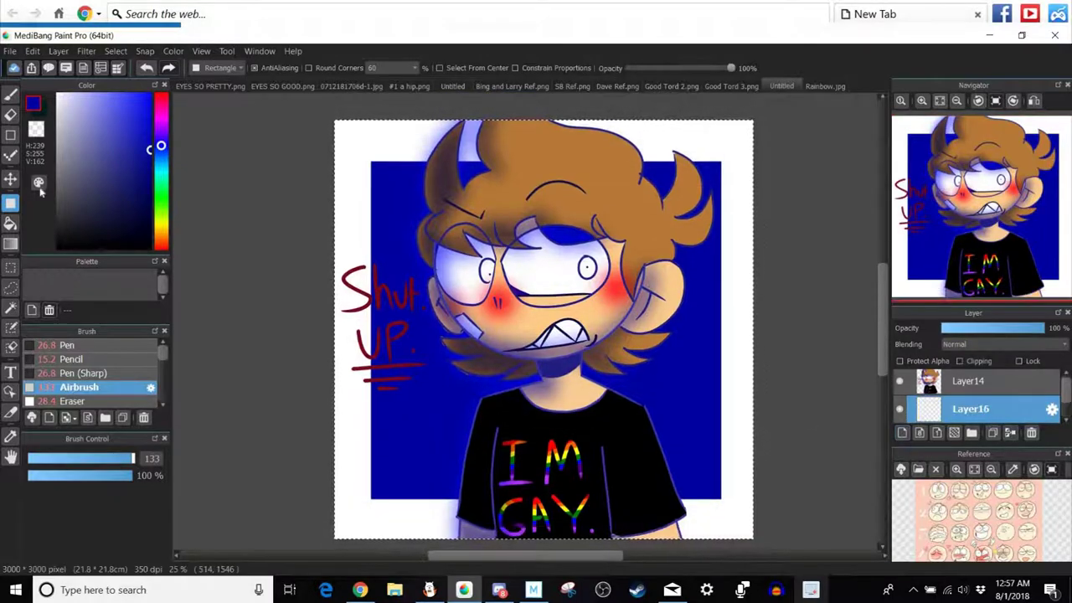
{"action": "left_click_drag", "start_coordinate": [15, 105], "coordinate": [18, 89]}
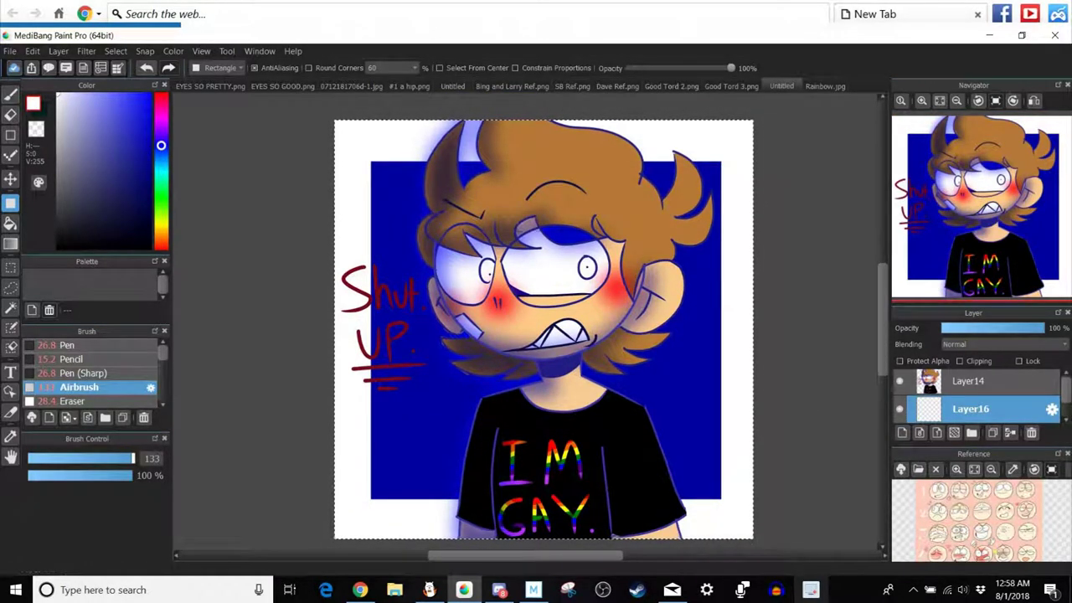
{"action": "left_click_drag", "start_coordinate": [495, 207], "coordinate": [643, 313]}
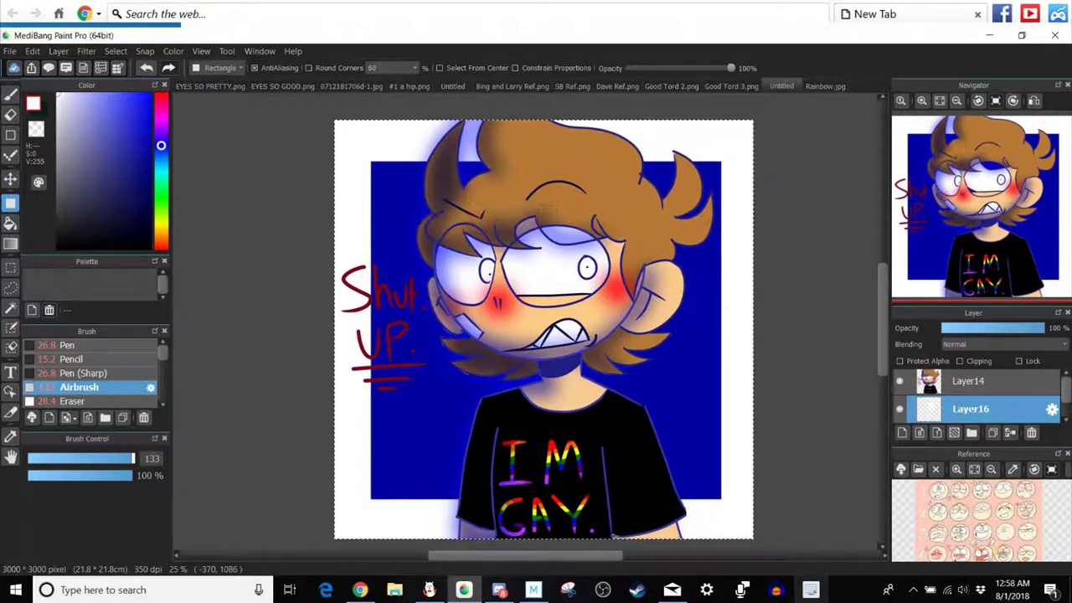
Sample the hair's brown, paint the white area at the top of the larger eye on Layer16, and merge Layer14 down into it.
{"action": "left_click", "coordinate": [10, 436]}
{"action": "left_click", "coordinate": [10, 224]}
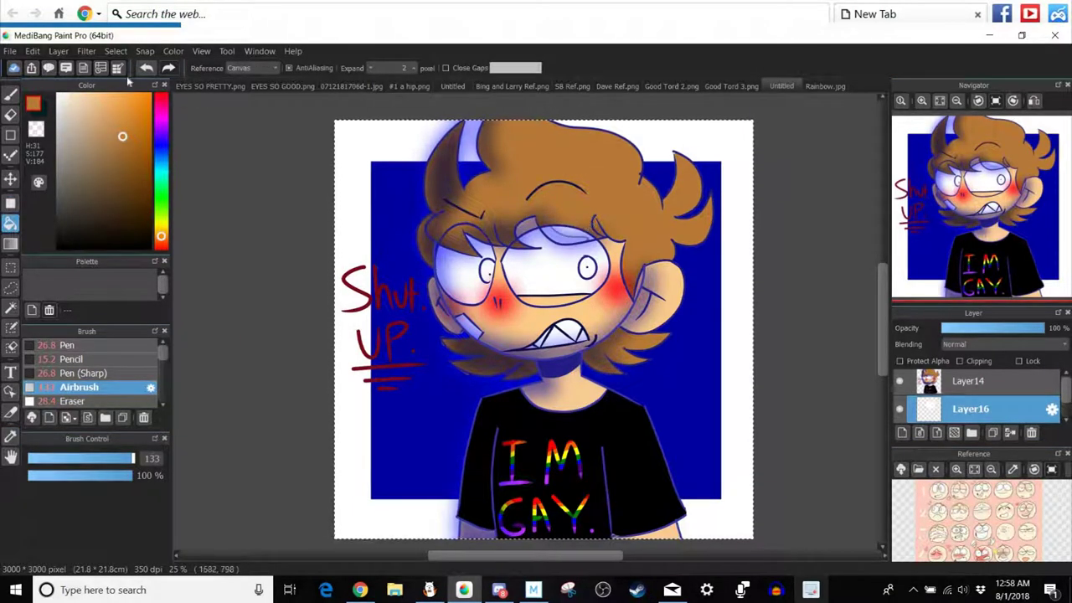
{"action": "left_click", "coordinate": [900, 381]}
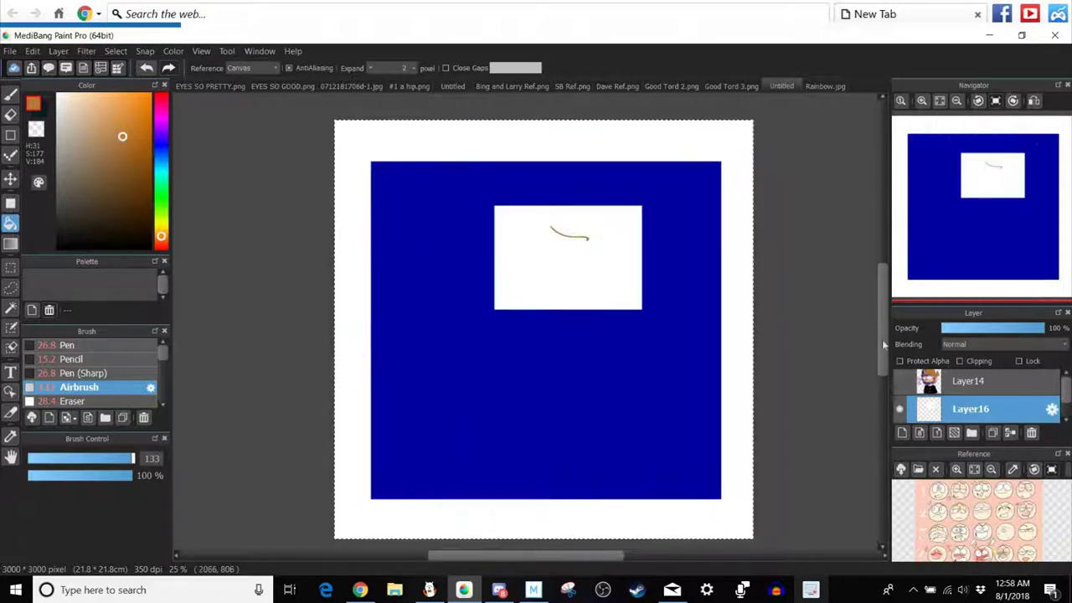
{"action": "left_click", "coordinate": [903, 378]}
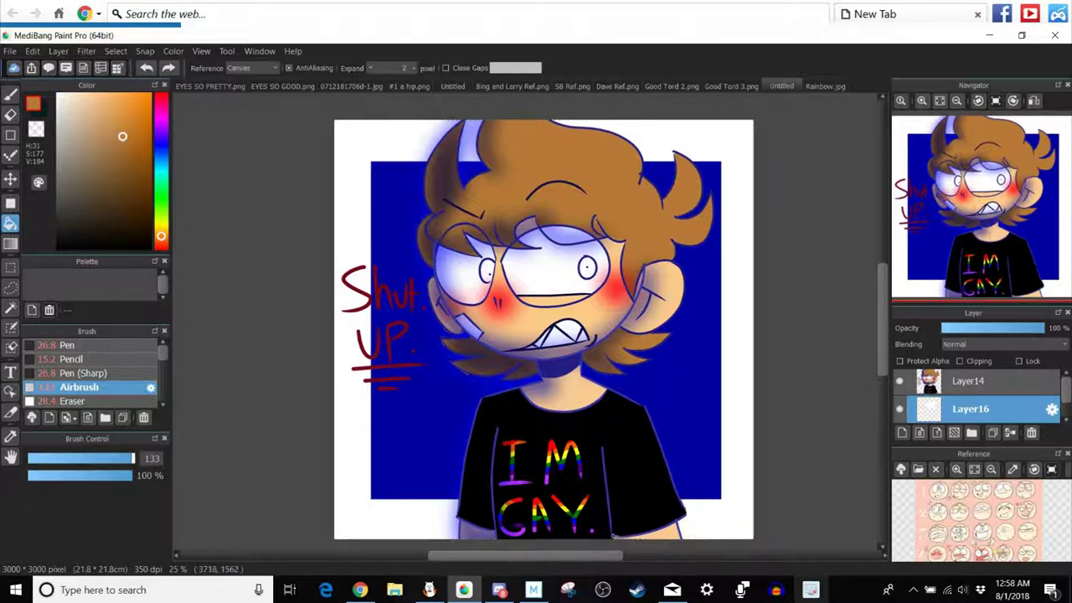
{"action": "key", "text": "b"}
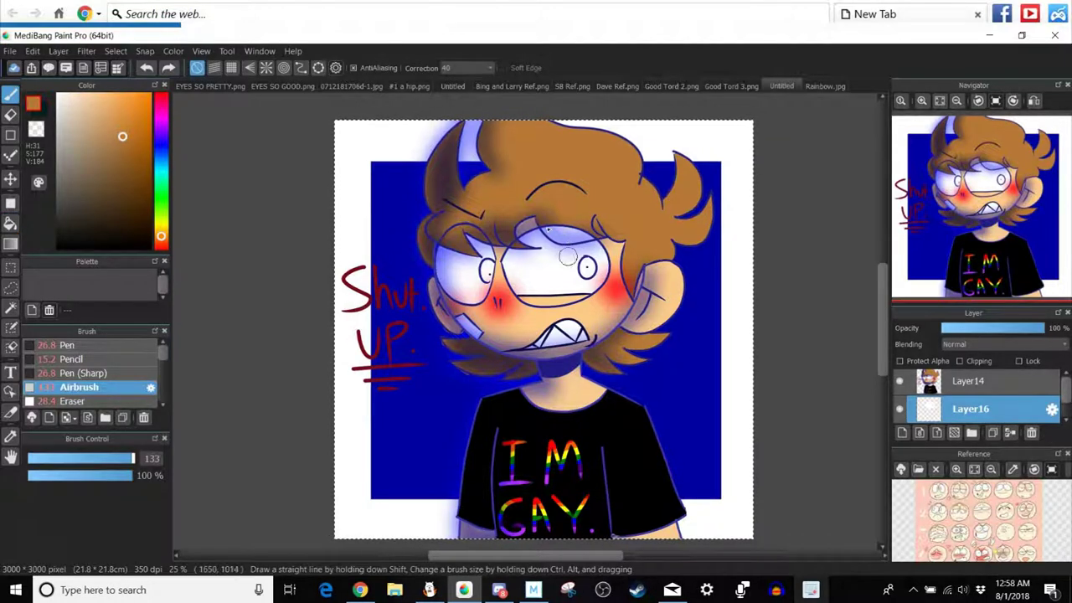
{"action": "left_click_drag", "start_coordinate": [601, 241], "coordinate": [575, 242]}
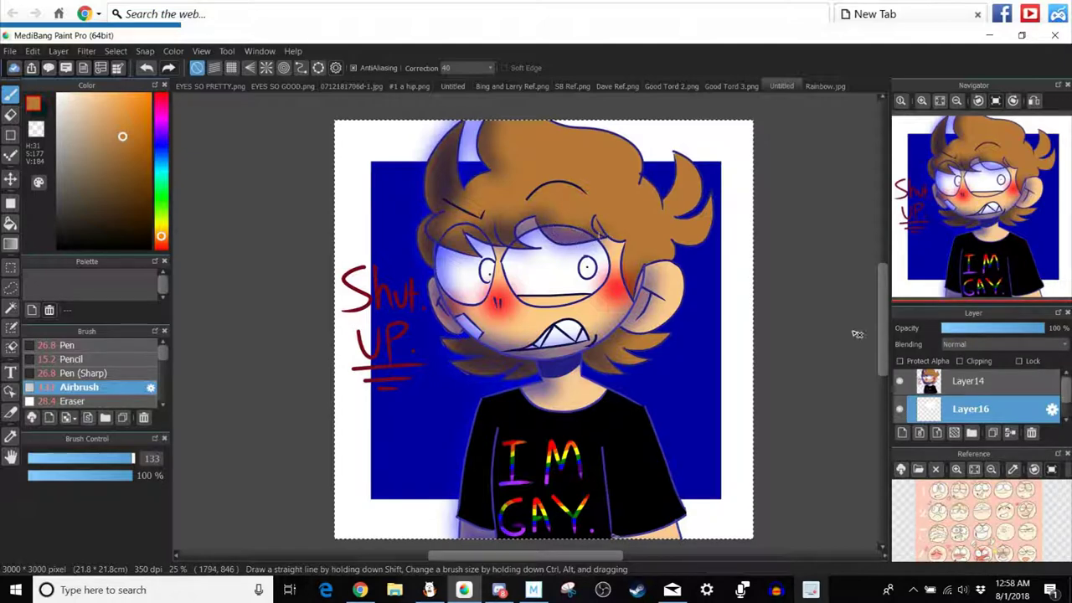
{"action": "left_click", "coordinate": [1031, 391]}
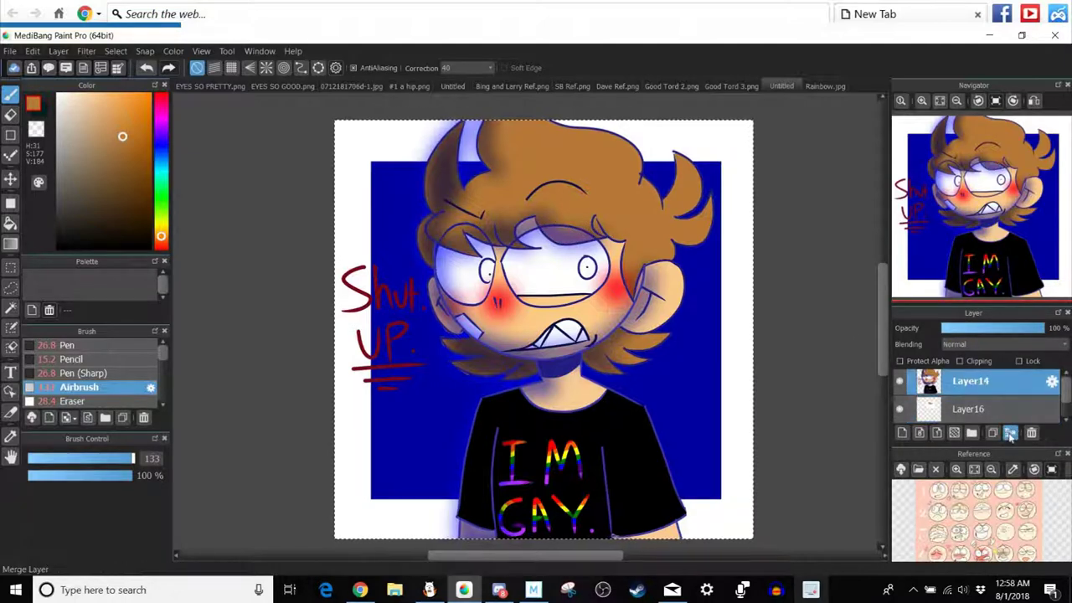
{"action": "left_click", "coordinate": [1011, 433]}
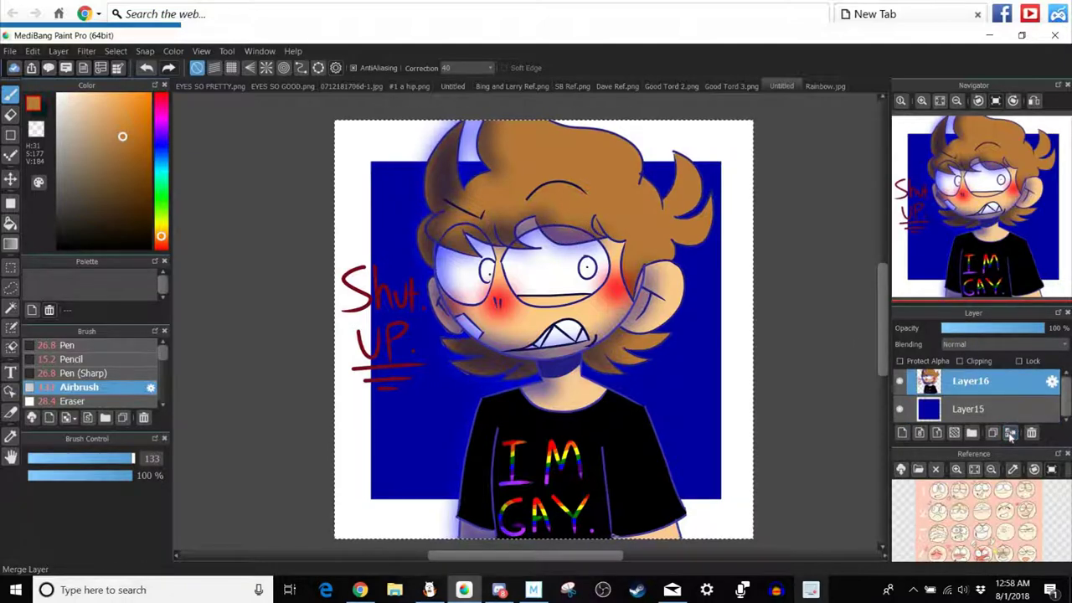
Save the drawing as a PNG named "Tord's Gay" in the EddsWorld Drawings folder.
{"action": "left_click", "coordinate": [9, 51]}
{"action": "left_click", "coordinate": [86, 236]}
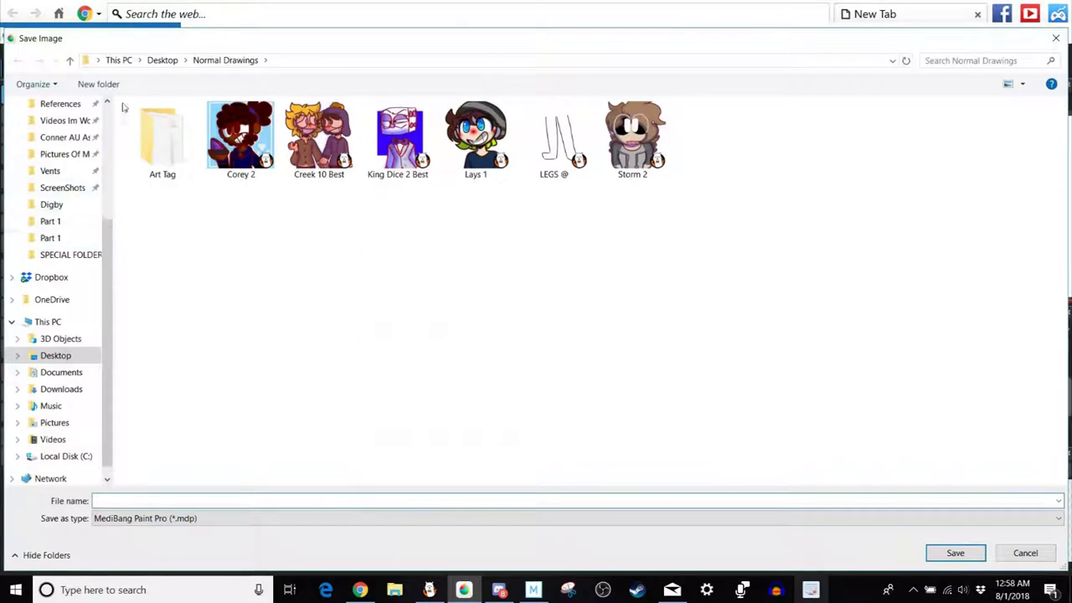
{"action": "scroll", "coordinate": [75, 210], "scroll_direction": "up", "scroll_amount": 4}
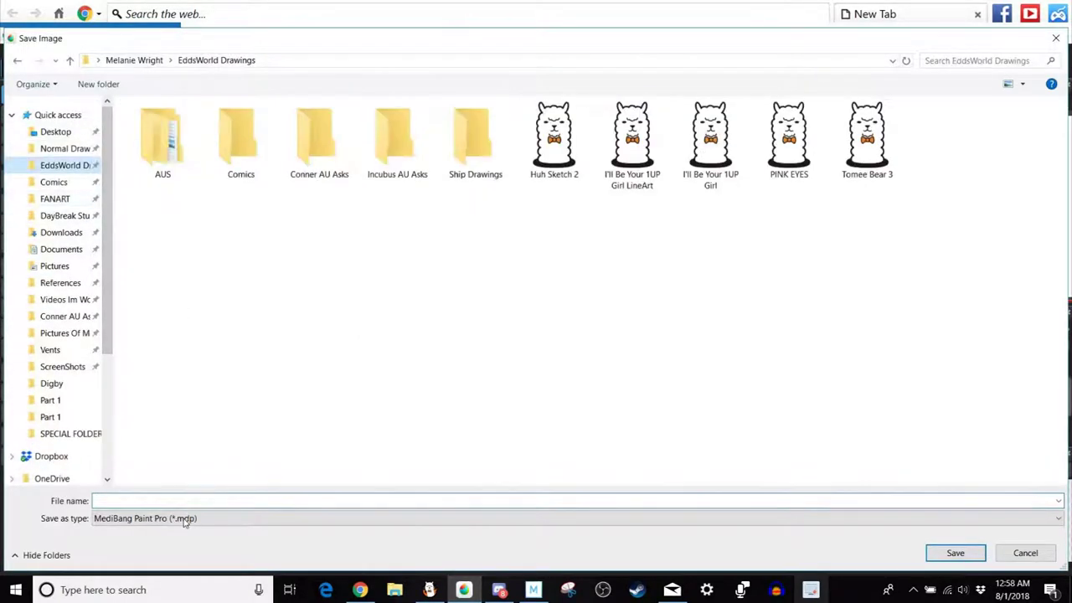
{"action": "left_click", "coordinate": [167, 519]}
{"action": "left_click", "coordinate": [126, 450]}
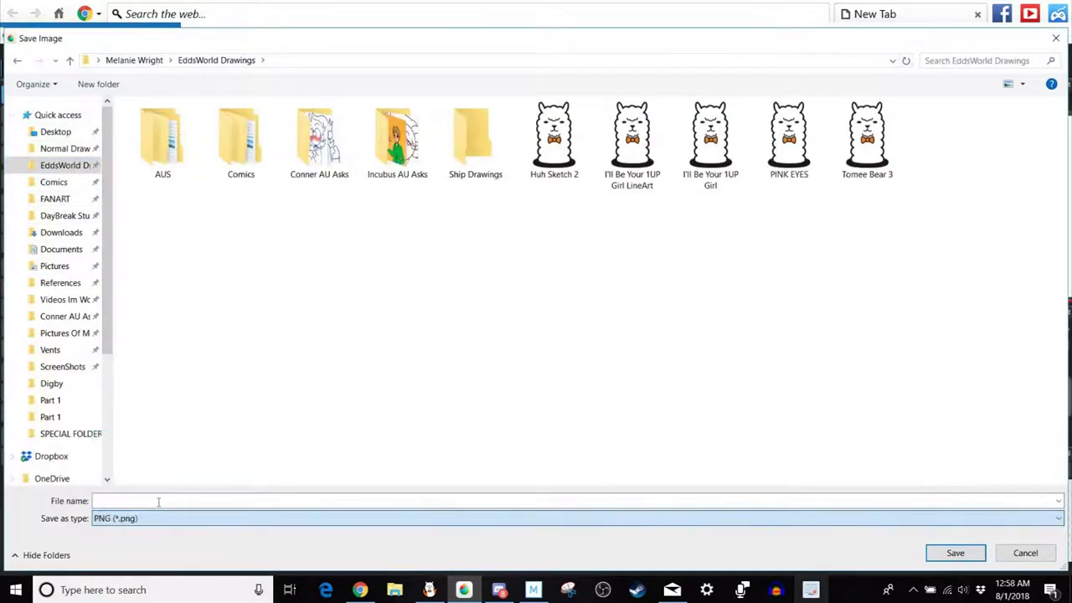
{"action": "left_click", "coordinate": [159, 501]}
{"action": "type", "text": "Tord's Gay"}
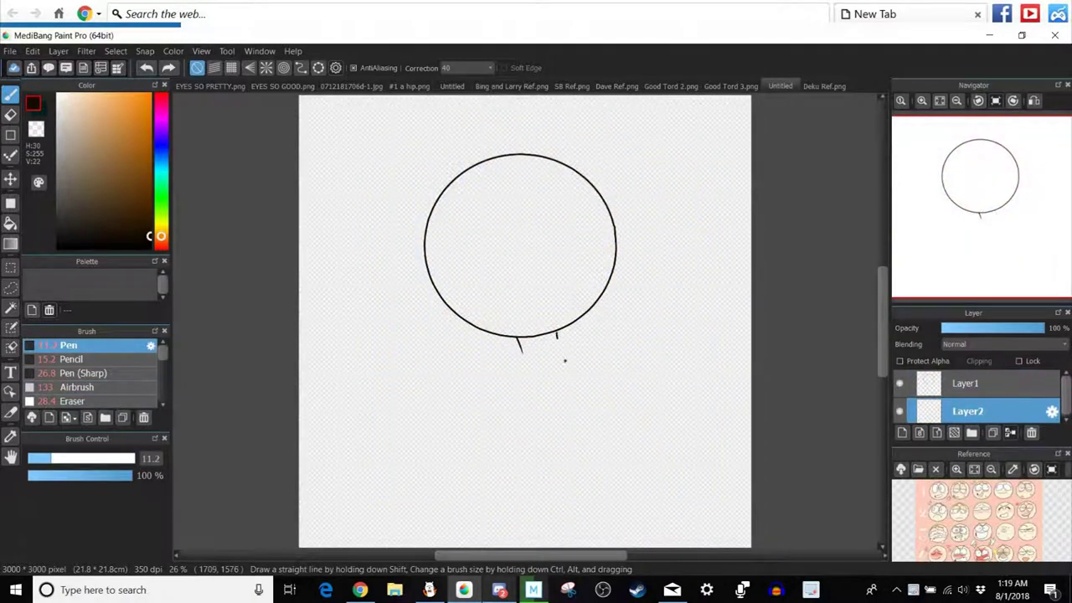
Check the neck against Deku Ref.png, undo its lengthened lines and redraw the second neck line short and straight beneath the head circle.
{"action": "left_click_drag", "start_coordinate": [561, 364], "coordinate": [563, 361]}
{"action": "left_click", "coordinate": [817, 86]}
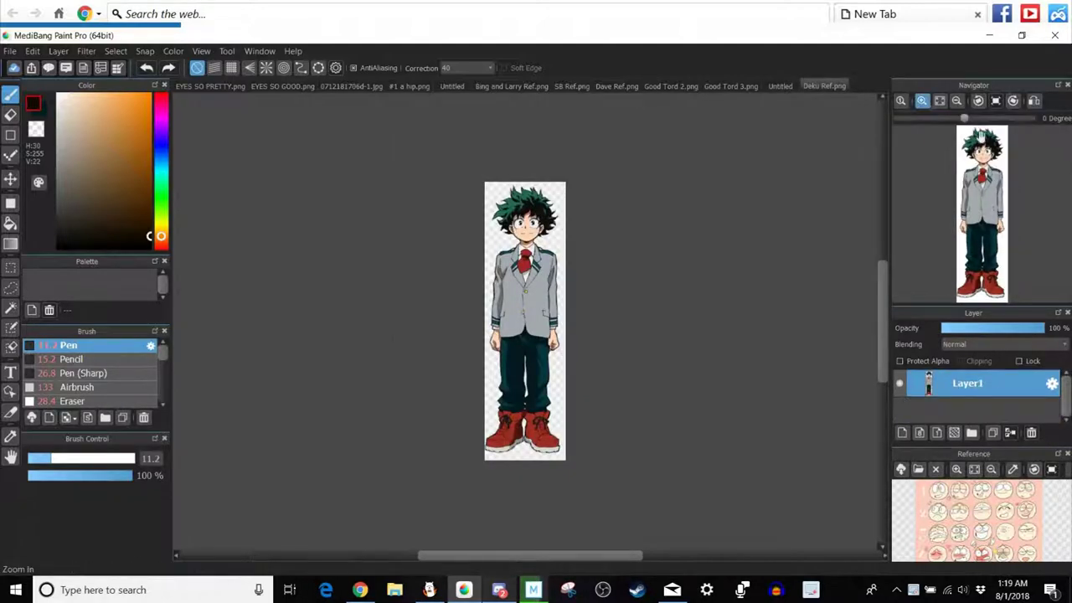
{"action": "left_click_drag", "start_coordinate": [1006, 190], "coordinate": [992, 191]}
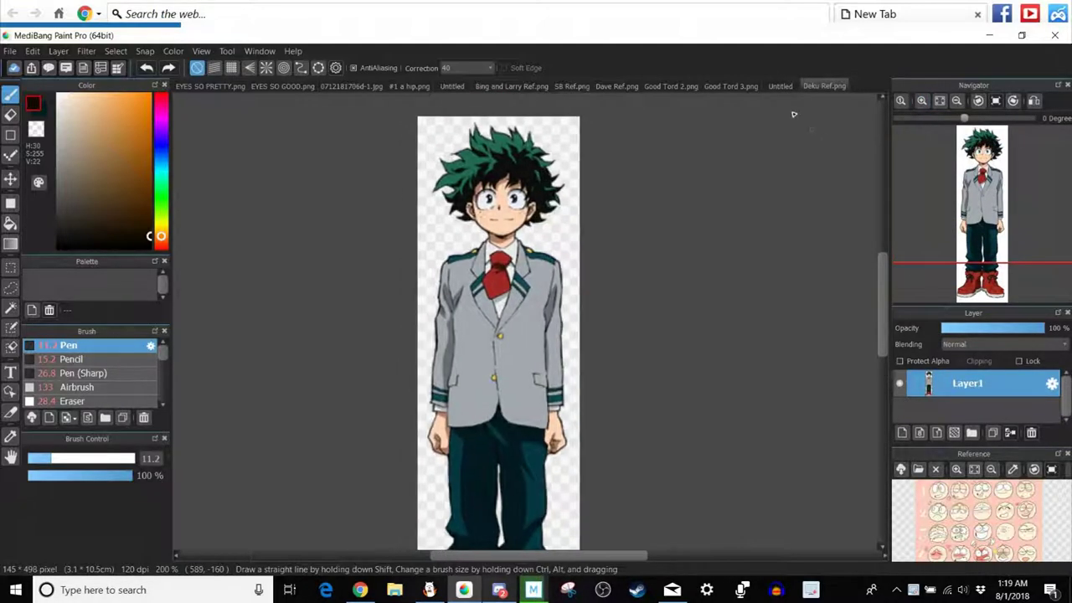
{"action": "left_click", "coordinate": [779, 87]}
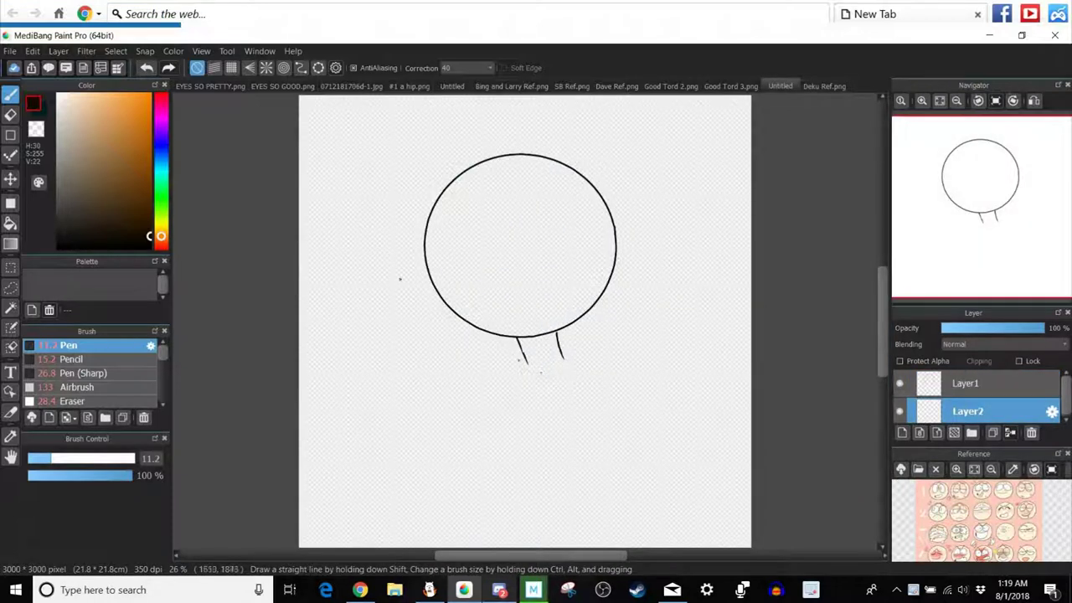
{"action": "key", "text": "ctrl+z"}
{"action": "key", "text": "ctrl+z"}
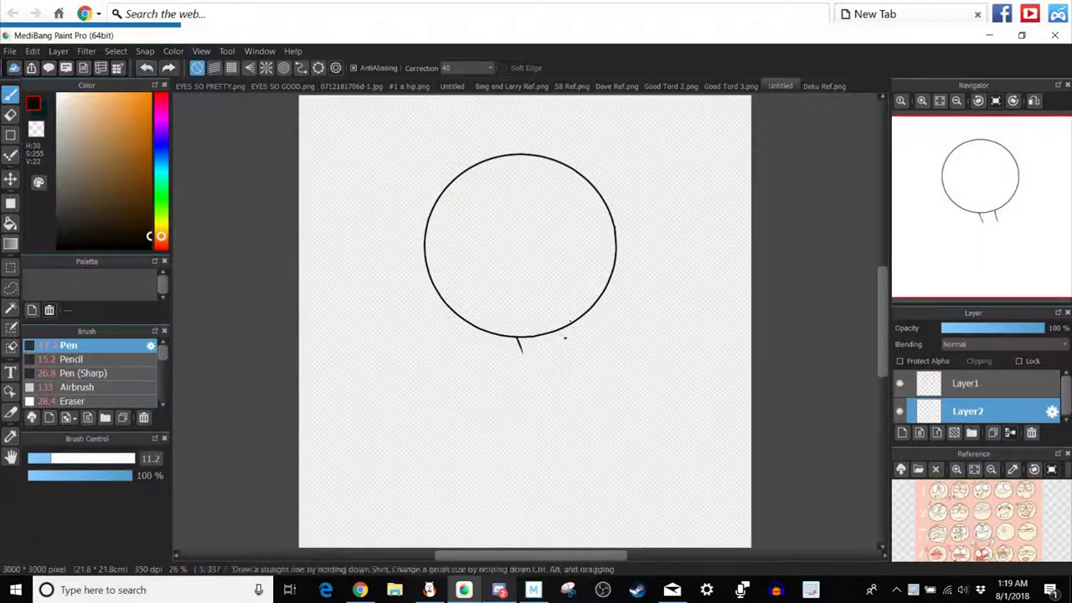
{"action": "left_click_drag", "start_coordinate": [555, 333], "coordinate": [555, 351]}
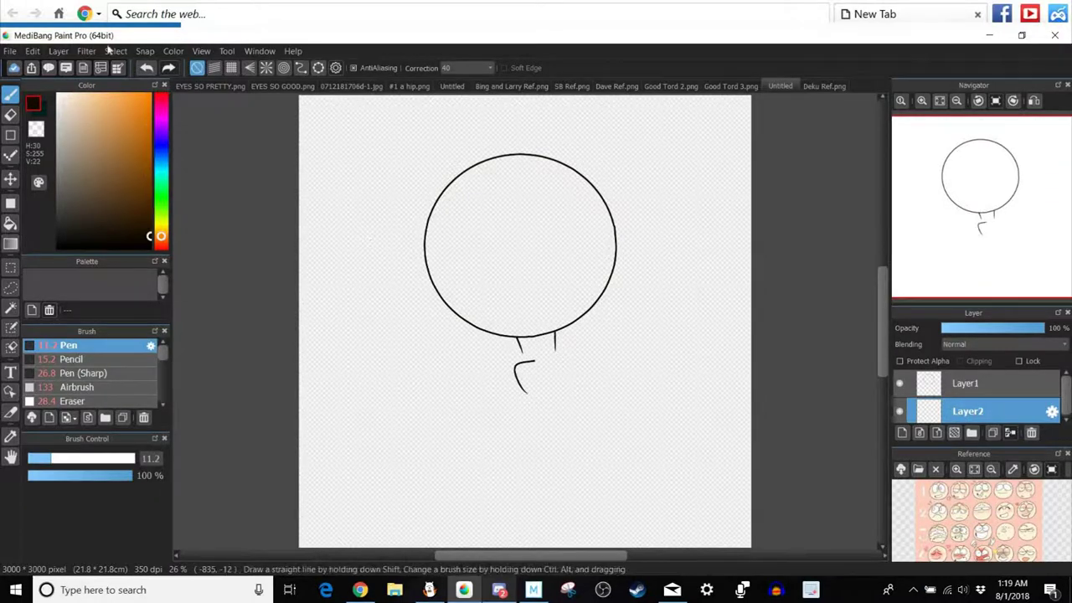
Try to start the shirt collar with a slanted stroke below the neck, referring to Deku Ref.png.
{"action": "left_click", "coordinate": [813, 86]}
{"action": "left_click", "coordinate": [781, 86]}
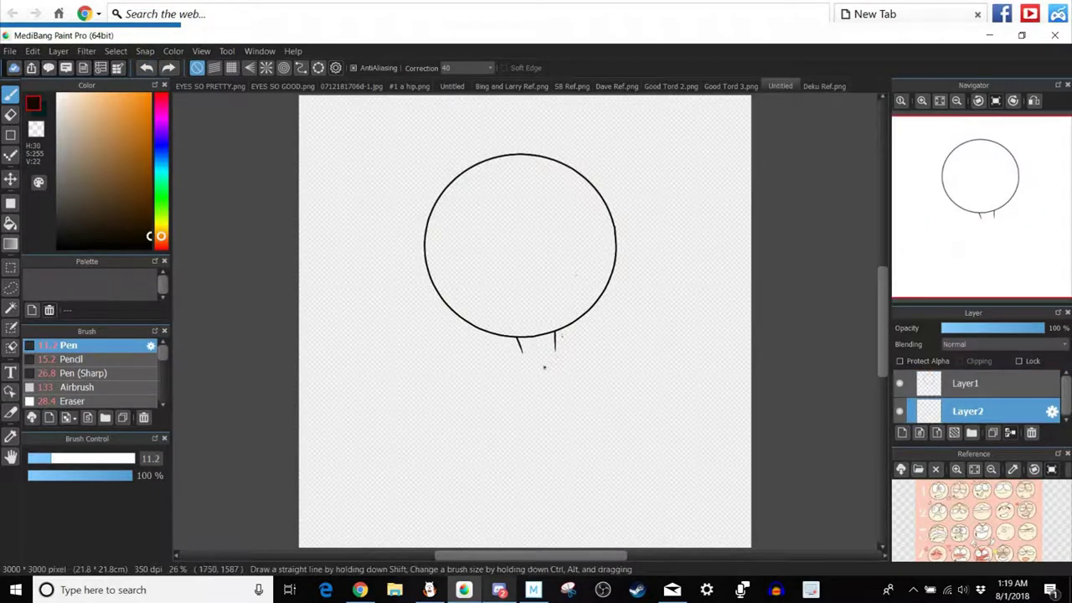
{"action": "left_click_drag", "start_coordinate": [542, 364], "coordinate": [562, 353]}
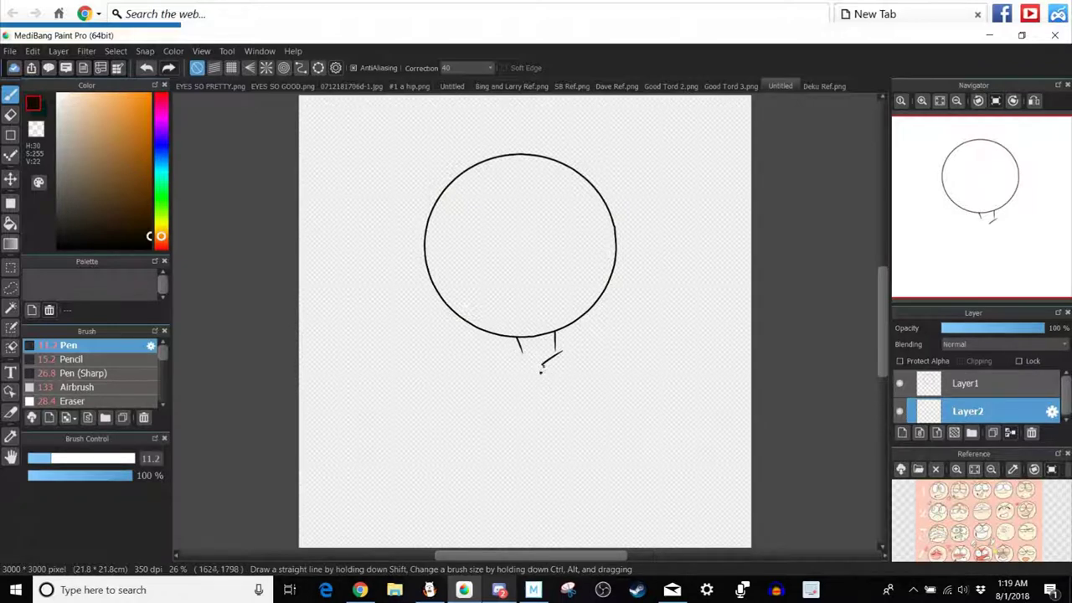
{"action": "left_click", "coordinate": [145, 69]}
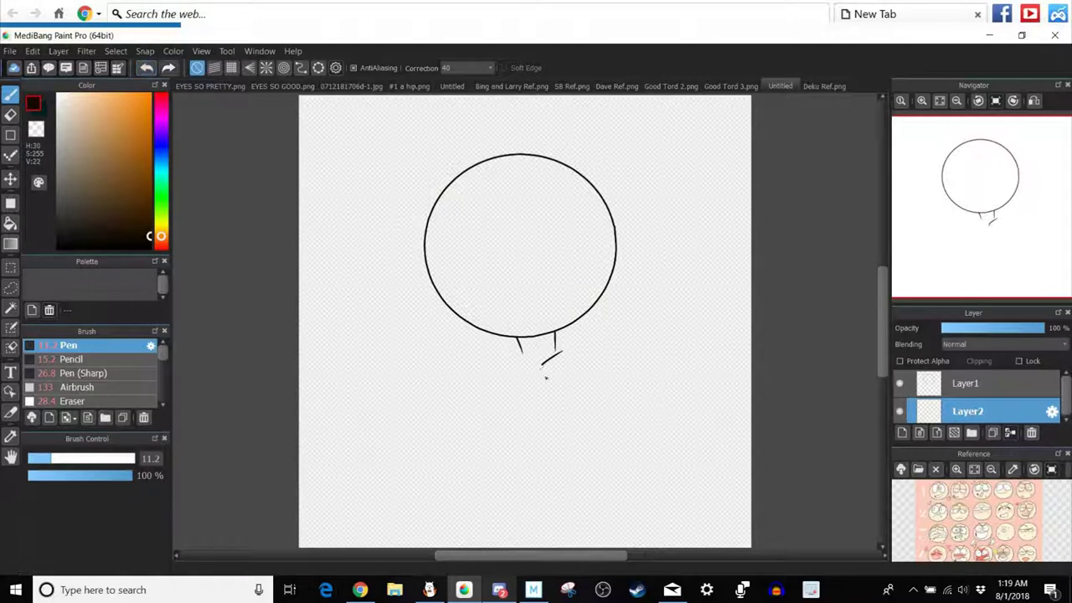
{"action": "key", "text": "ctrl+z"}
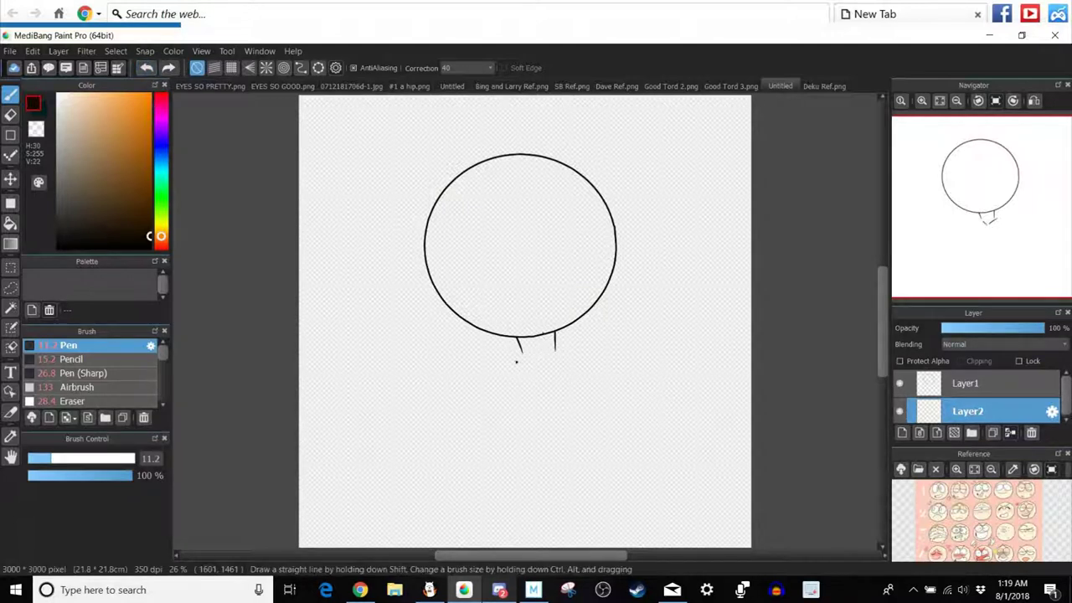
Draw an open shirt collar with two pointed flaps below the neck and erase the stray strokes between them.
{"action": "left_click_drag", "start_coordinate": [519, 362], "coordinate": [539, 374]}
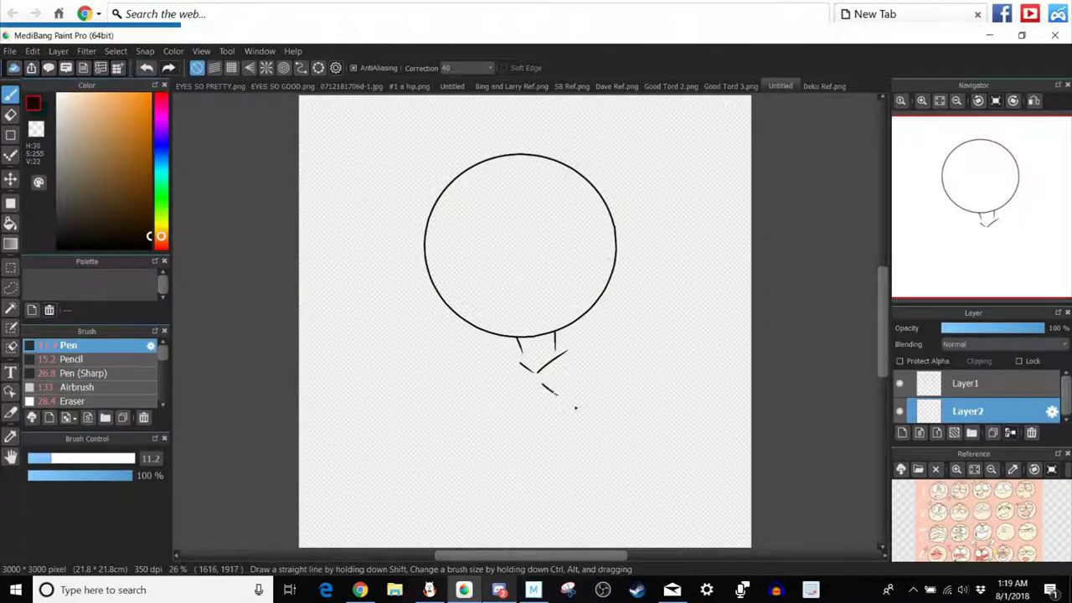
{"action": "mouse_move", "coordinate": [575, 408]}
{"action": "left_mouse_down"}
{"action": "mouse_move", "coordinate": [578, 356]}
{"action": "mouse_move", "coordinate": [555, 346]}
{"action": "mouse_move", "coordinate": [502, 361]}
{"action": "mouse_move", "coordinate": [529, 411]}
{"action": "left_mouse_up"}
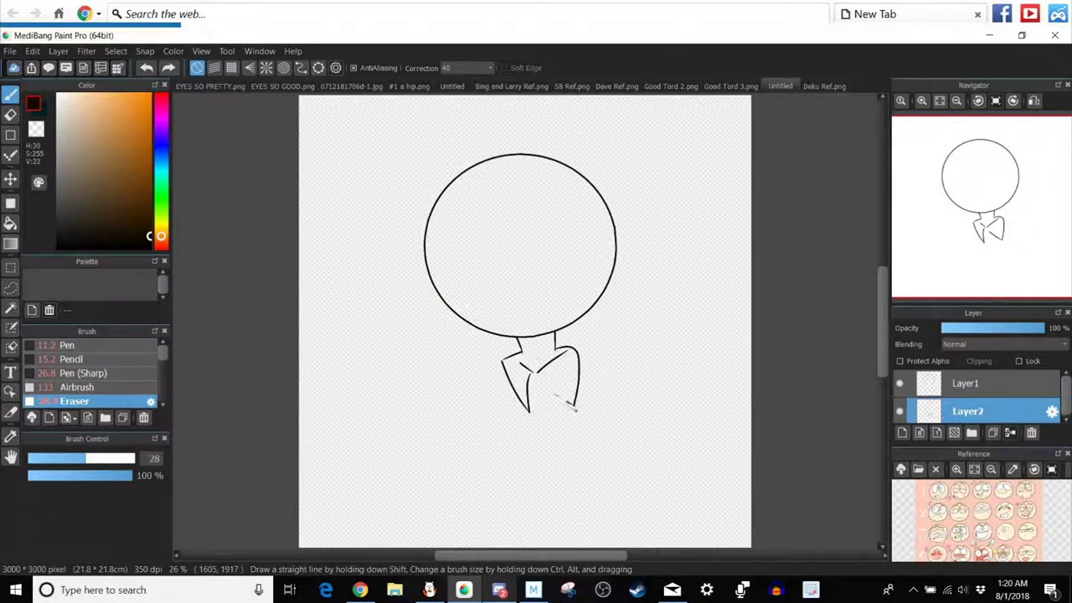
{"action": "left_click", "coordinate": [131, 348]}
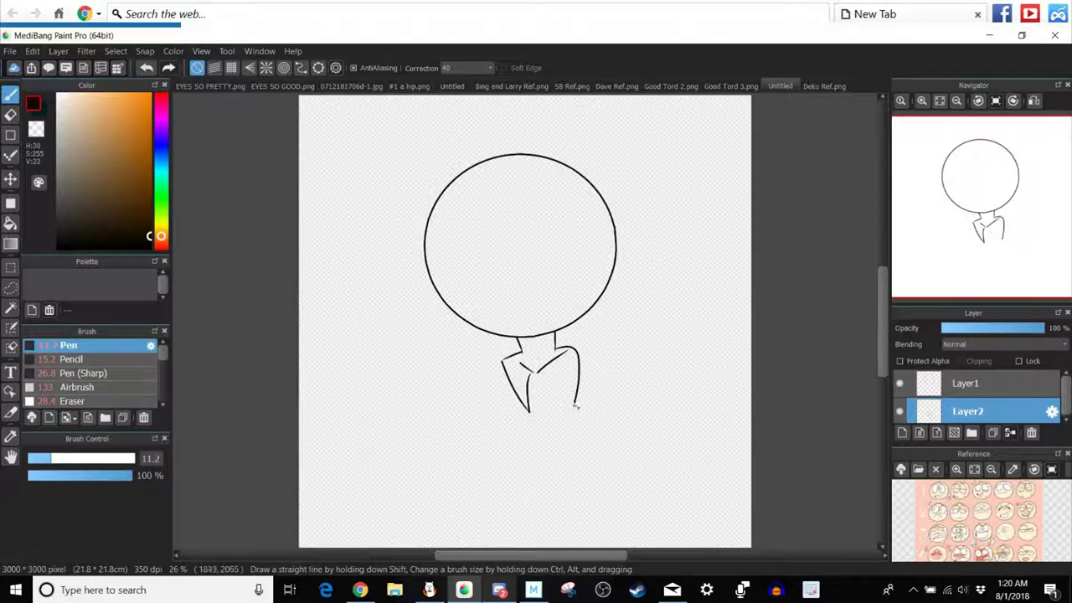
Draw a small rounded four-sided tie knot between the collar flaps, undoing the circular version and other misplaced strokes.
{"action": "left_click_drag", "start_coordinate": [545, 376], "coordinate": [543, 378]}
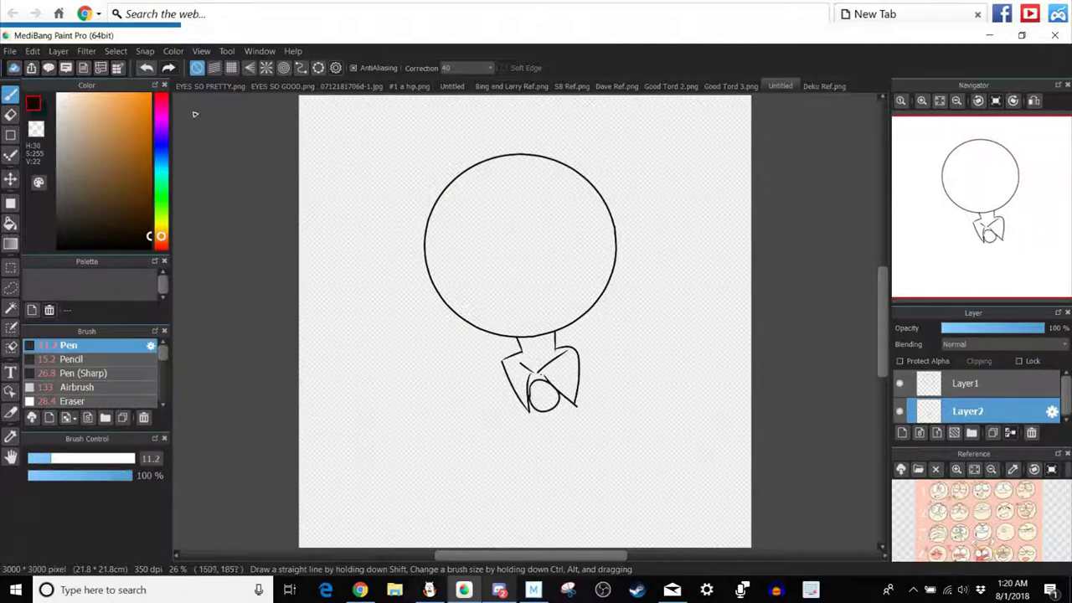
{"action": "left_click", "coordinate": [146, 67]}
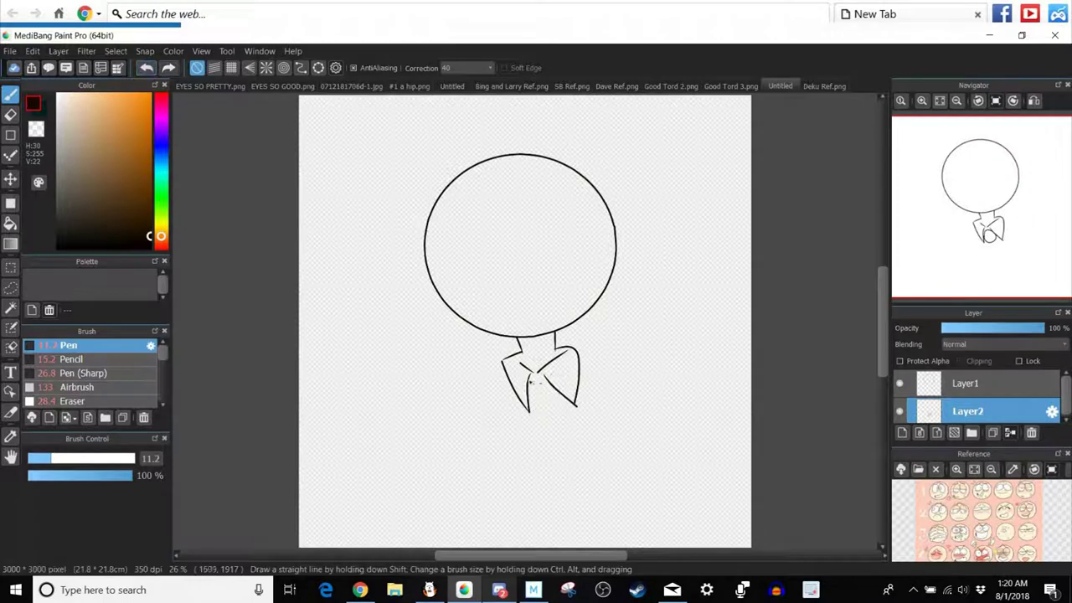
{"action": "left_click_drag", "start_coordinate": [531, 378], "coordinate": [544, 376]}
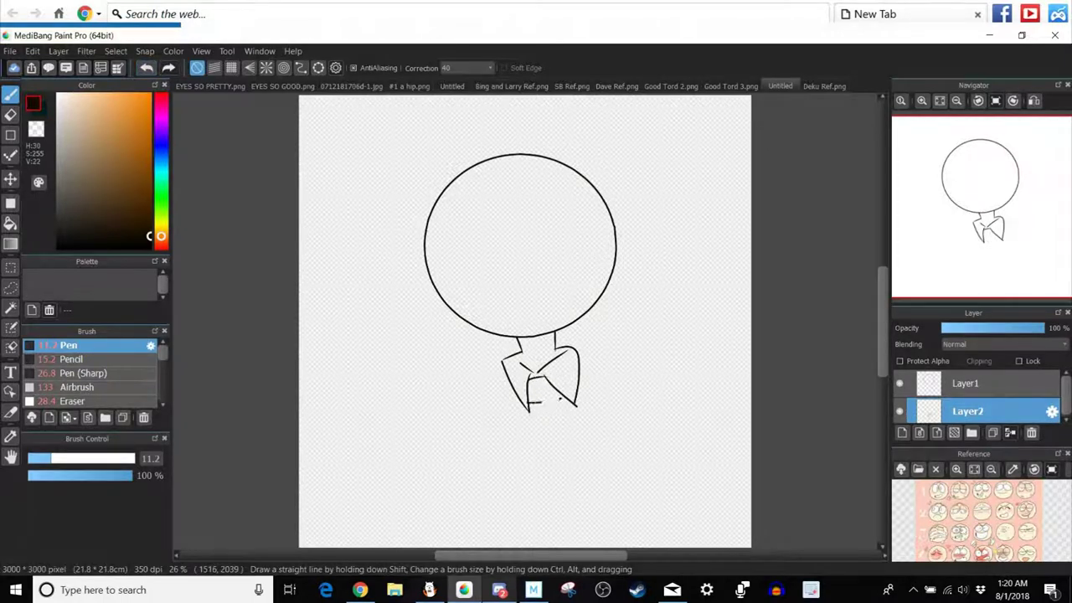
{"action": "left_click", "coordinate": [146, 67]}
{"action": "left_click_drag", "start_coordinate": [569, 400], "coordinate": [567, 397]}
{"action": "left_click", "coordinate": [146, 67]}
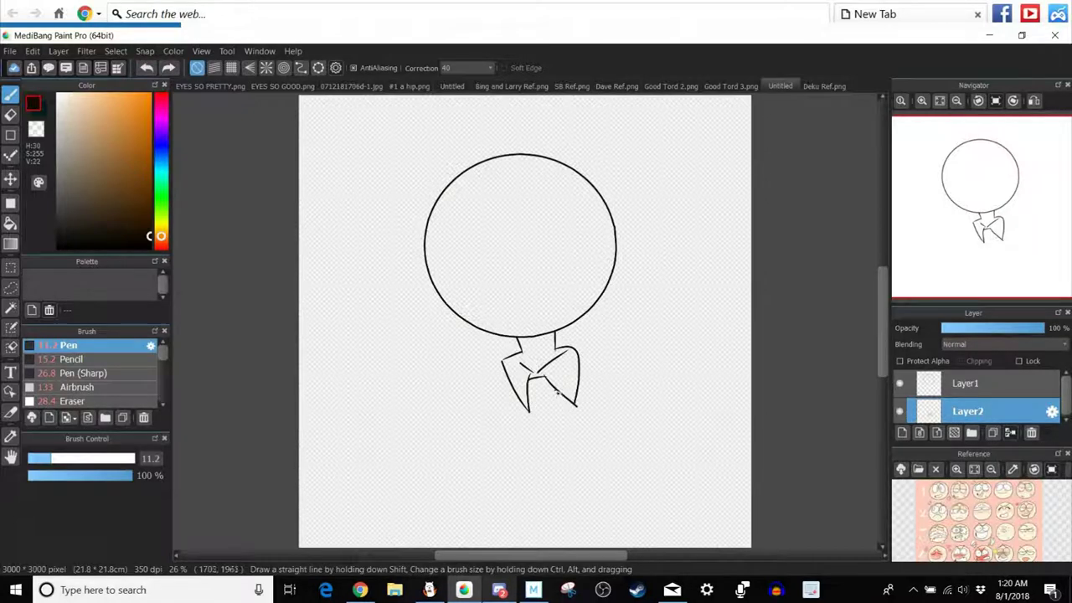
{"action": "left_click_drag", "start_coordinate": [560, 401], "coordinate": [541, 405]}
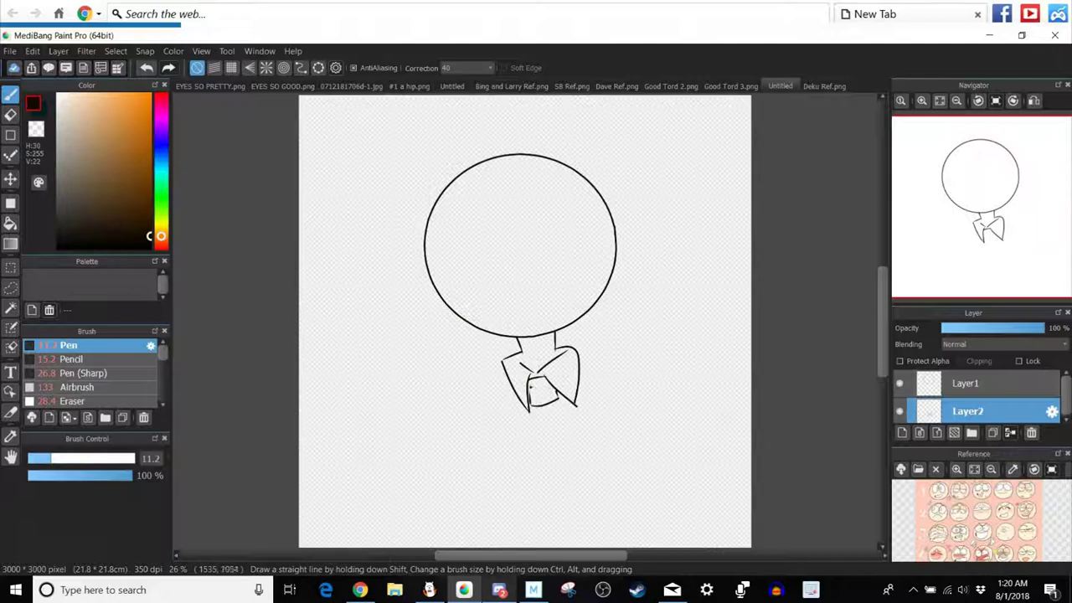
Try to draw a wide, curved, pointed tie blade hanging below the knot, comparing it with Deku Ref.png.
{"action": "left_click", "coordinate": [815, 87]}
{"action": "left_click", "coordinate": [781, 87]}
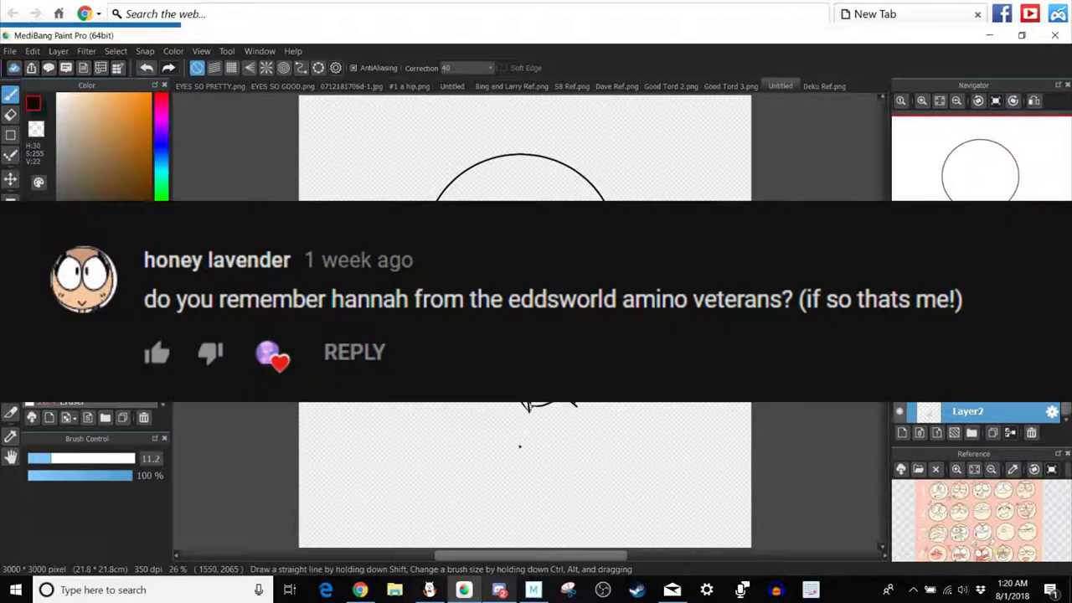
{"action": "mouse_move", "coordinate": [523, 458]}
{"action": "left_mouse_down"}
{"action": "mouse_move", "coordinate": [559, 483]}
{"action": "mouse_move", "coordinate": [587, 447]}
{"action": "mouse_move", "coordinate": [573, 400]}
{"action": "left_mouse_up"}
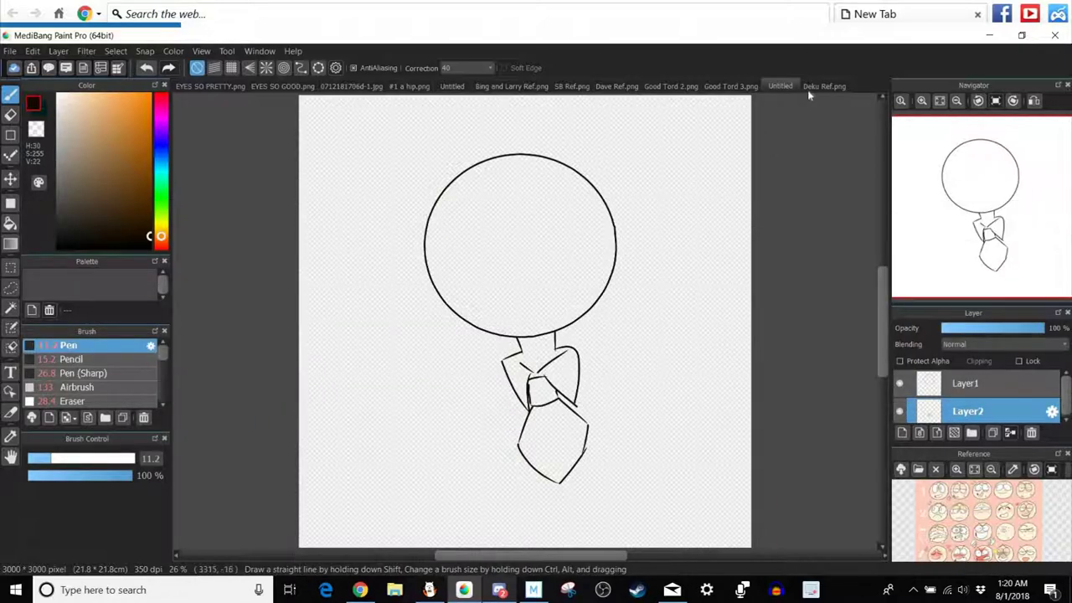
{"action": "left_click", "coordinate": [808, 90]}
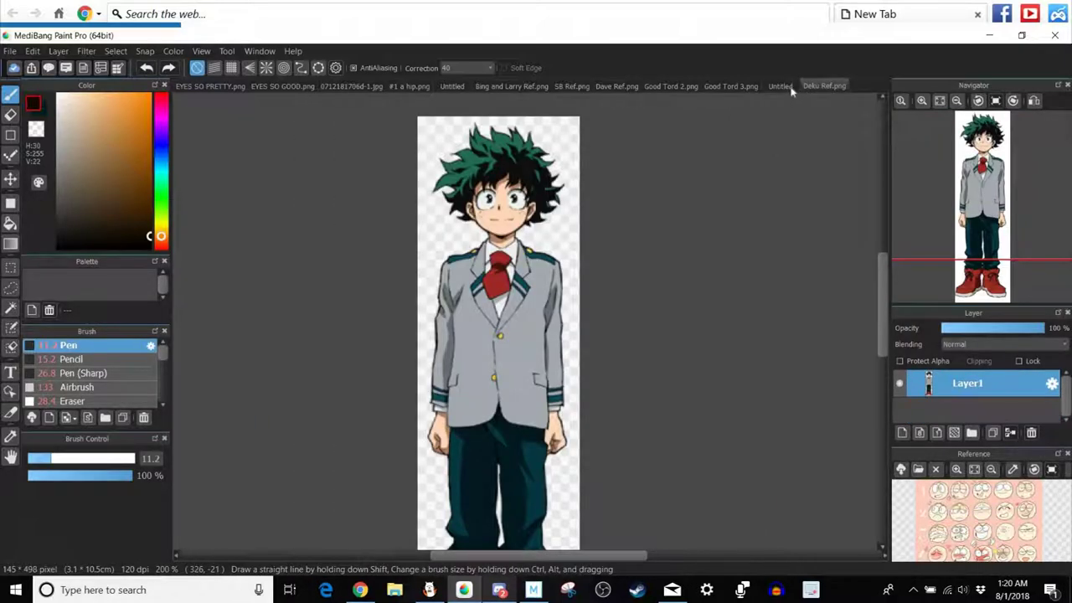
{"action": "left_click", "coordinate": [780, 86]}
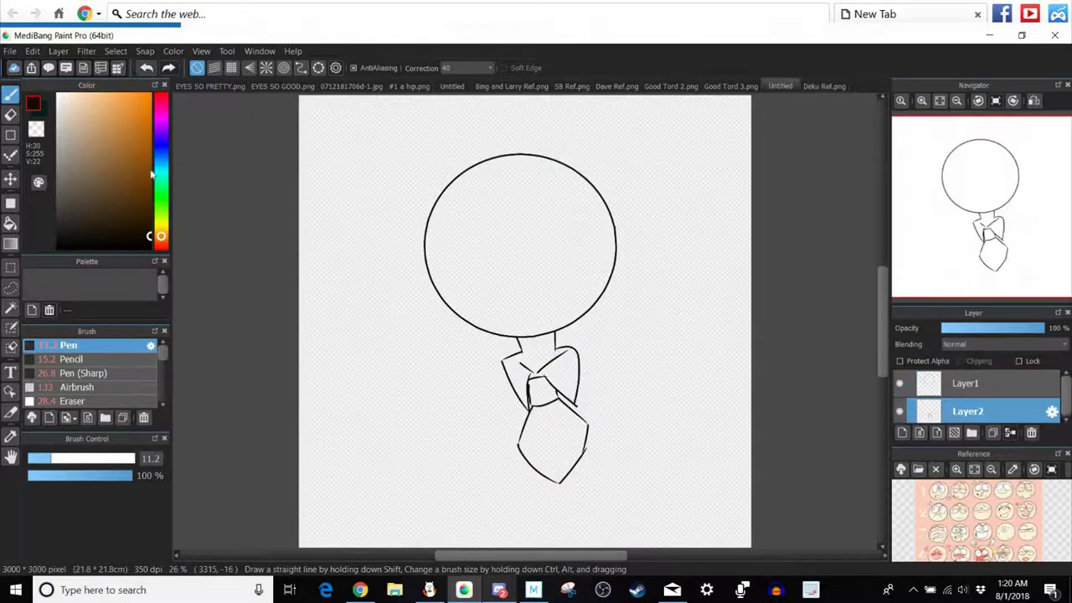
{"action": "left_click", "coordinate": [146, 67]}
{"action": "left_click", "coordinate": [146, 67]}
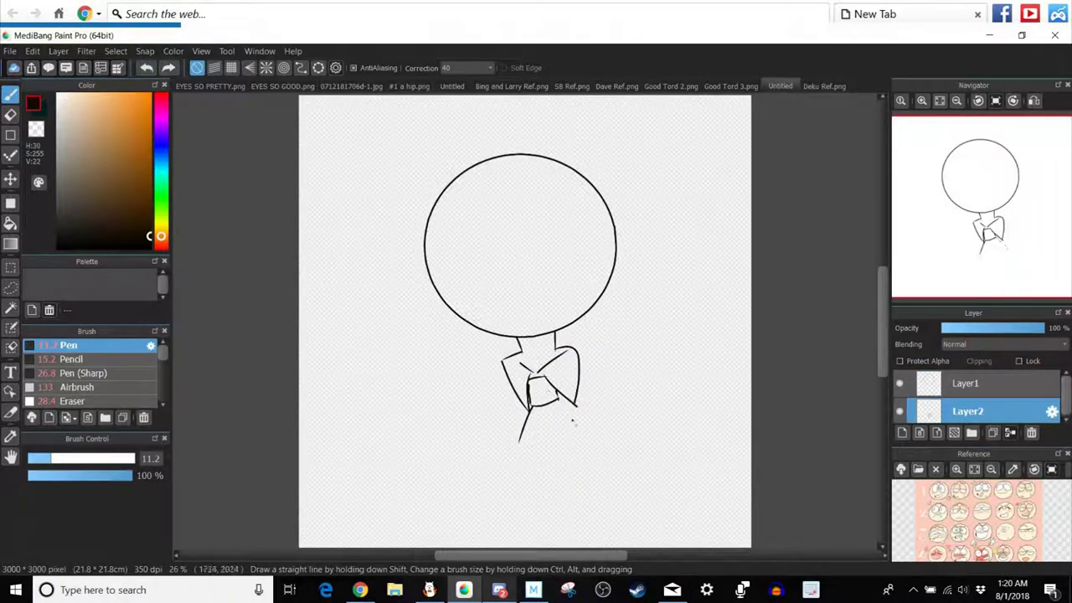
Redraw the tie blade below the knot as a smaller, straight-edged pointed shape and compare it with Deku Ref.png.
{"action": "mouse_move", "coordinate": [560, 402]}
{"action": "left_mouse_down"}
{"action": "mouse_move", "coordinate": [581, 431]}
{"action": "mouse_move", "coordinate": [557, 471]}
{"action": "mouse_move", "coordinate": [530, 462]}
{"action": "mouse_move", "coordinate": [519, 437]}
{"action": "left_mouse_up"}
{"action": "key", "text": "ctrl+z"}
{"action": "left_click_drag", "start_coordinate": [521, 444], "coordinate": [563, 471]}
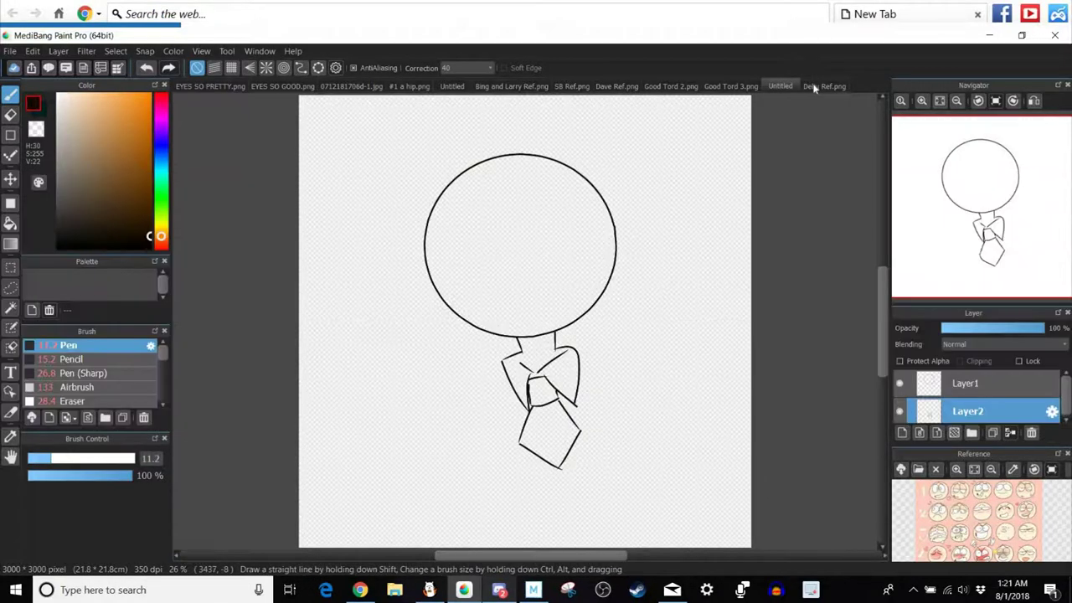
{"action": "left_click", "coordinate": [812, 86]}
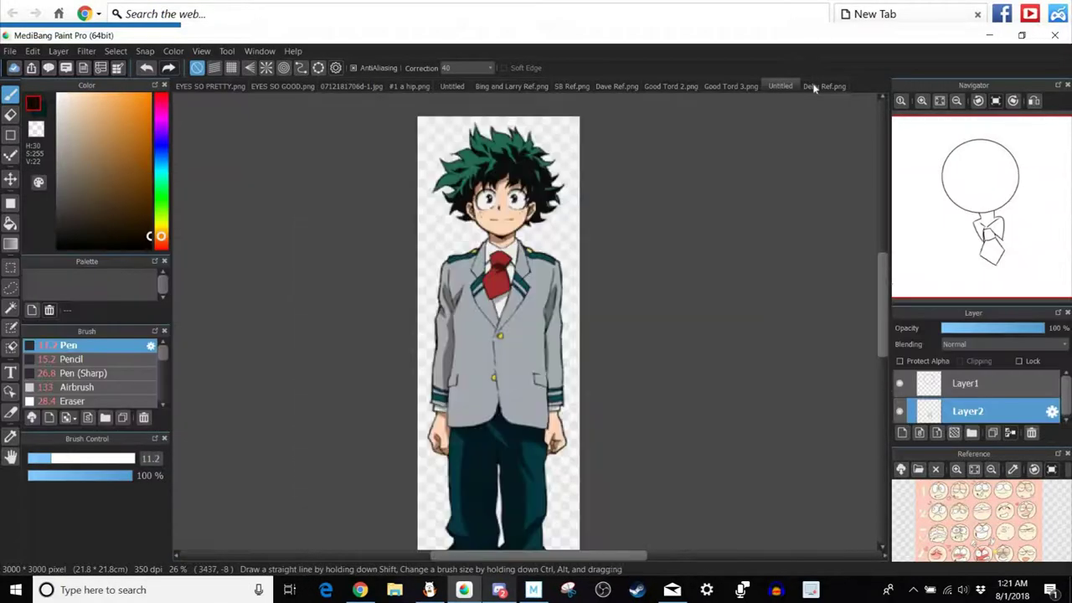
Draw a curved, pointed jacket opening around the collar and tie, and close the collar tops at the neck, checking Deku Ref.png.
{"action": "left_click", "coordinate": [780, 86]}
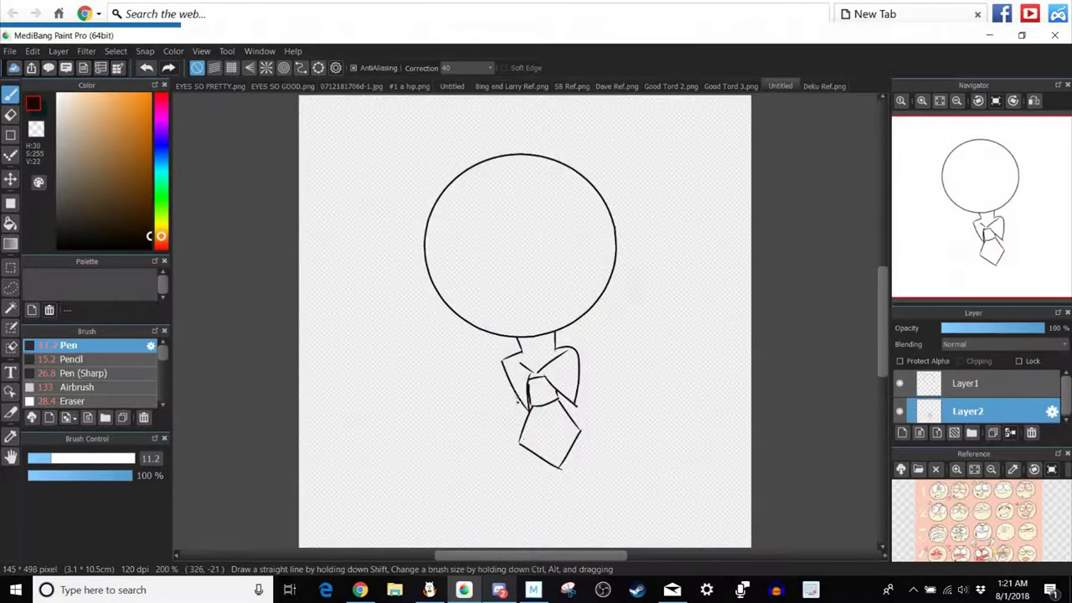
{"action": "mouse_move", "coordinate": [501, 368]}
{"action": "left_mouse_down"}
{"action": "mouse_move", "coordinate": [528, 454]}
{"action": "mouse_move", "coordinate": [565, 479]}
{"action": "mouse_move", "coordinate": [594, 392]}
{"action": "left_mouse_up"}
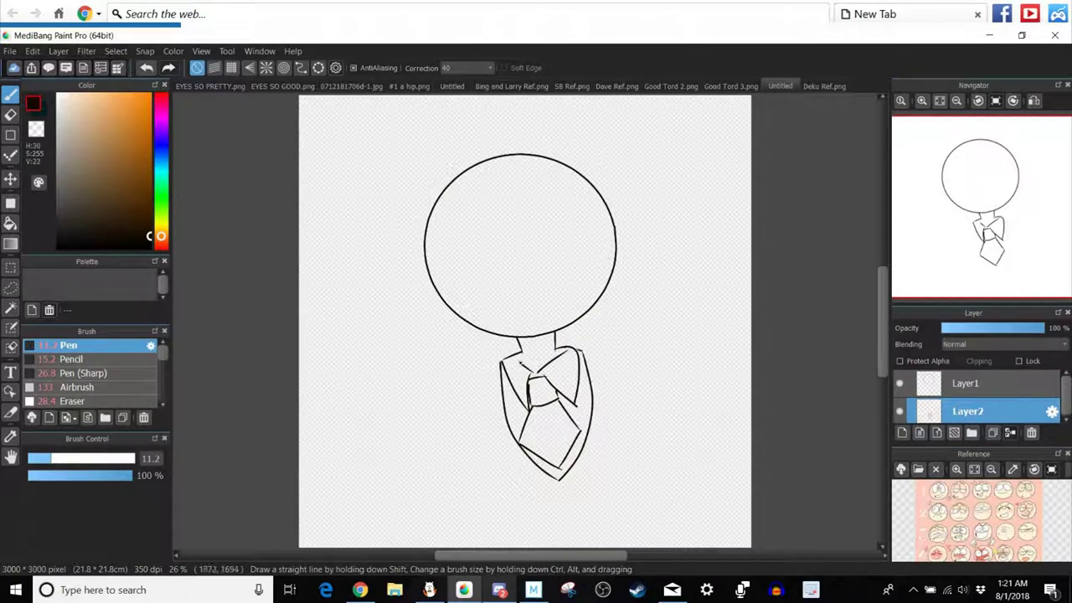
{"action": "left_click_drag", "start_coordinate": [517, 356], "coordinate": [563, 355]}
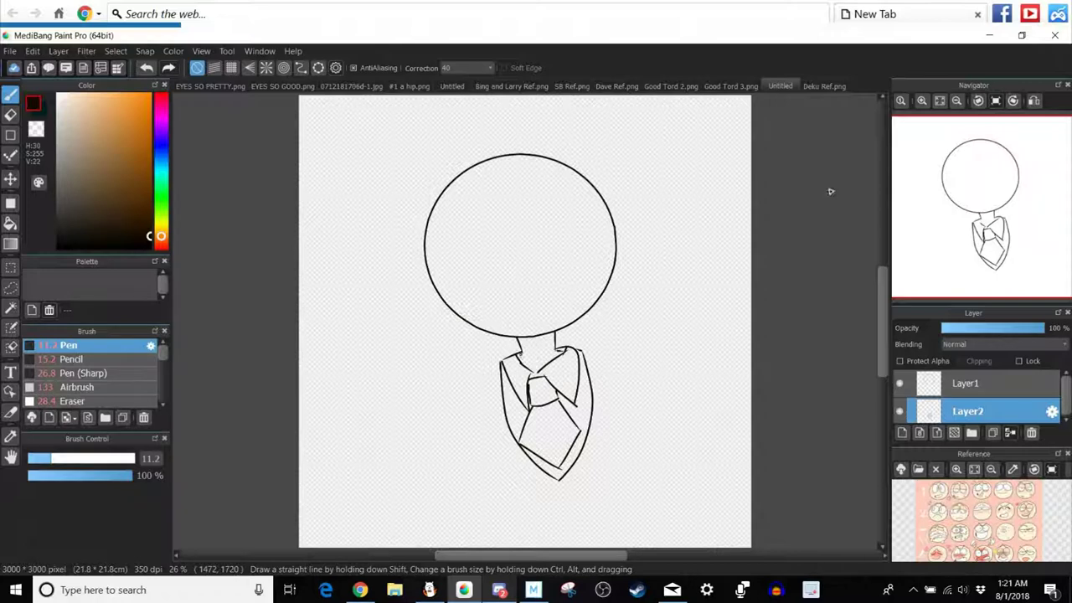
{"action": "left_click", "coordinate": [833, 85]}
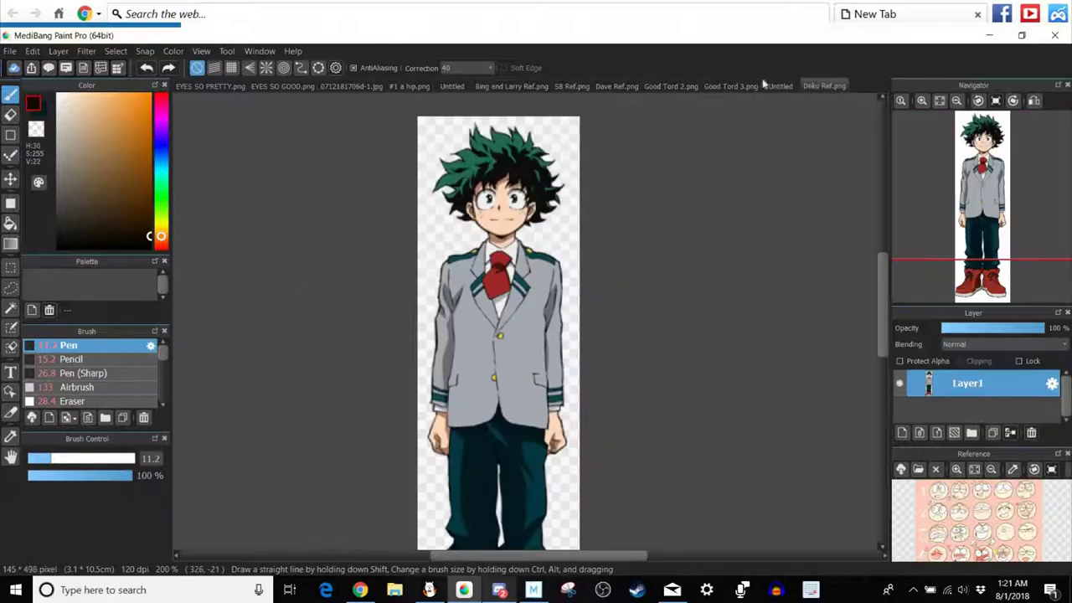
{"action": "left_click", "coordinate": [779, 85]}
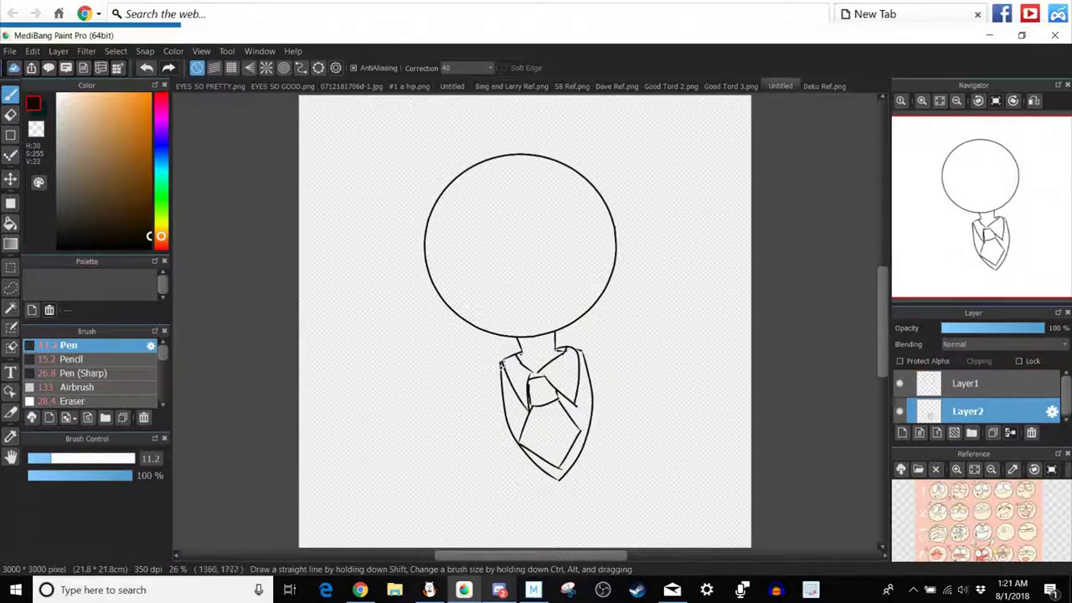
Try to draw the outer lapel line beside the left of the jacket opening, comparing it with Deku Ref.png and undoing each stroke.
{"action": "left_click_drag", "start_coordinate": [472, 388], "coordinate": [470, 387]}
{"action": "key", "text": "ctrl+z"}
{"action": "key", "text": "ctrl+z"}
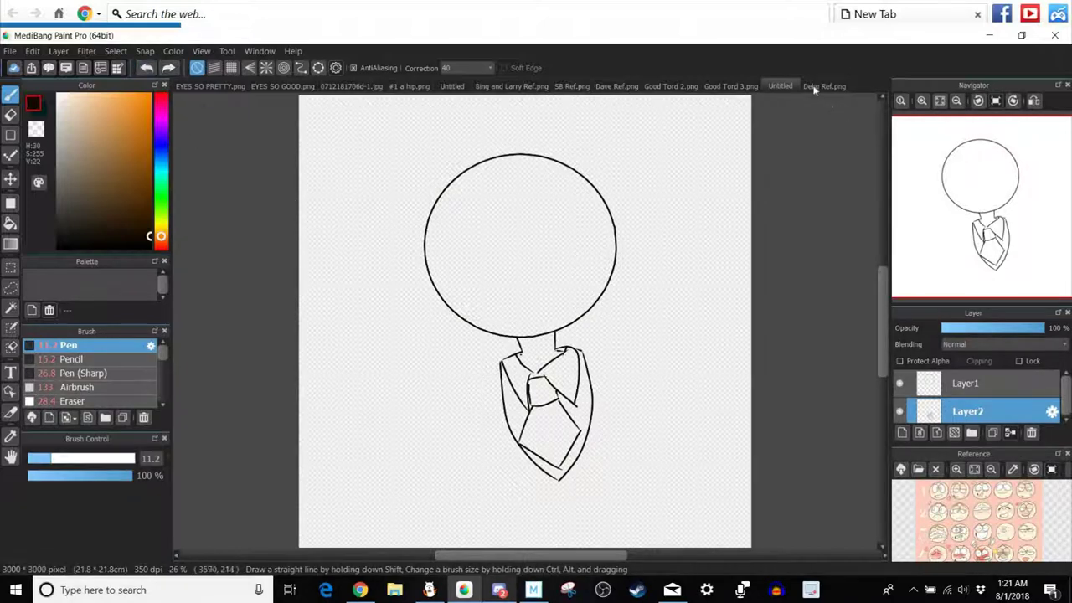
{"action": "left_click", "coordinate": [815, 86]}
{"action": "left_click", "coordinate": [785, 85]}
{"action": "mouse_move", "coordinate": [474, 420]}
{"action": "left_mouse_down"}
{"action": "mouse_move", "coordinate": [485, 386]}
{"action": "mouse_move", "coordinate": [492, 433]}
{"action": "left_mouse_up"}
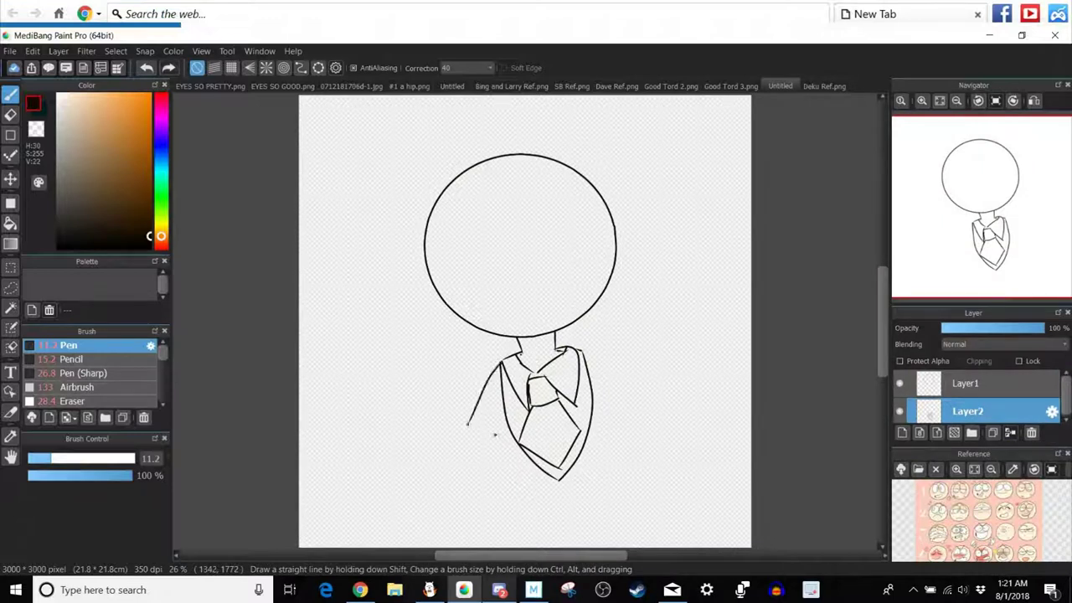
{"action": "left_click", "coordinate": [147, 68]}
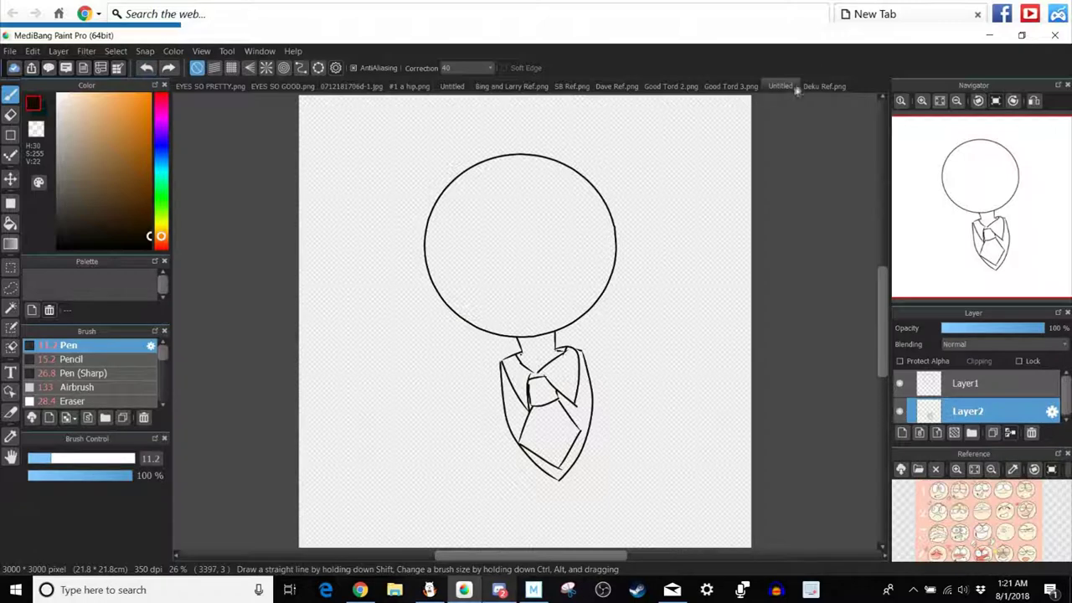
{"action": "left_click", "coordinate": [801, 86]}
{"action": "left_click", "coordinate": [780, 86]}
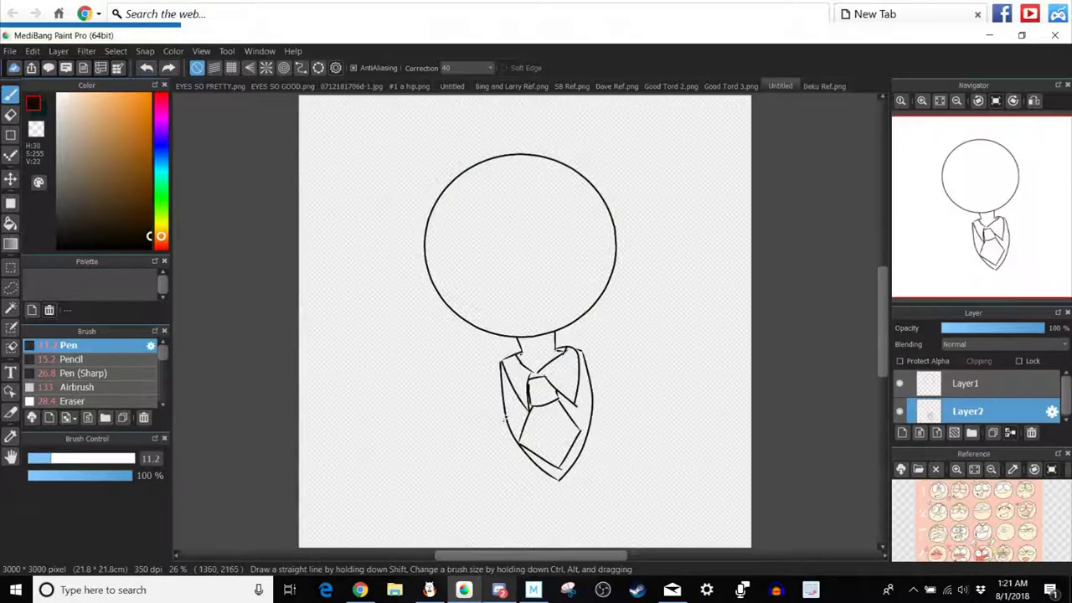
{"action": "mouse_move", "coordinate": [499, 417]}
{"action": "left_mouse_down"}
{"action": "mouse_move", "coordinate": [480, 433]}
{"action": "mouse_move", "coordinate": [507, 467]}
{"action": "mouse_move", "coordinate": [540, 482]}
{"action": "left_mouse_up"}
{"action": "left_click", "coordinate": [145, 67]}
Narrow the neck, collar and tie drawing on Layer2 slightly from its right side with a transform.
{"action": "key", "text": "ctrl+t"}
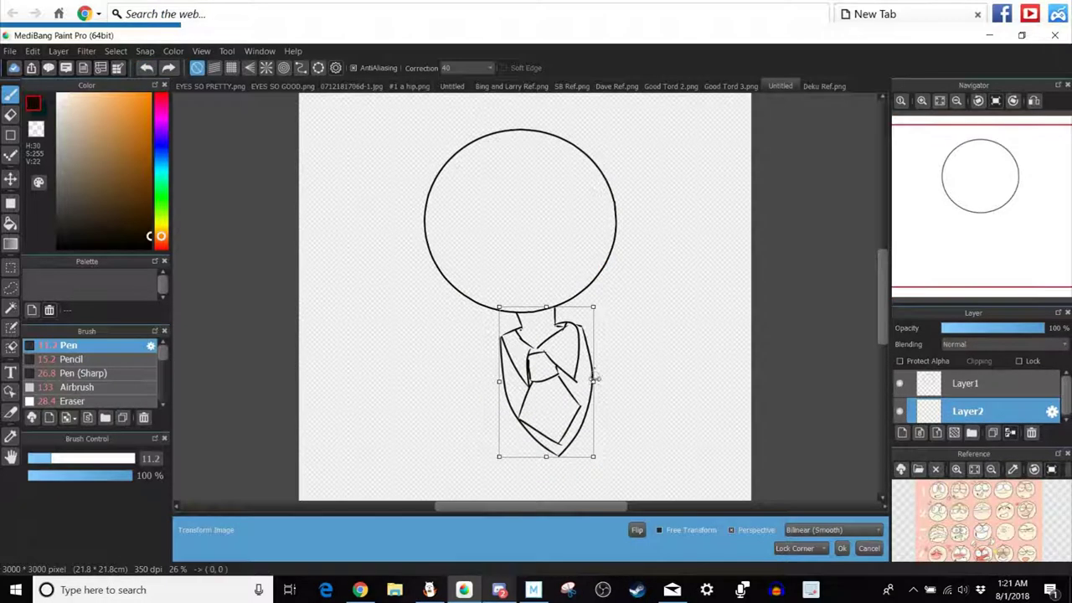
{"action": "left_click_drag", "start_coordinate": [589, 382], "coordinate": [583, 382]}
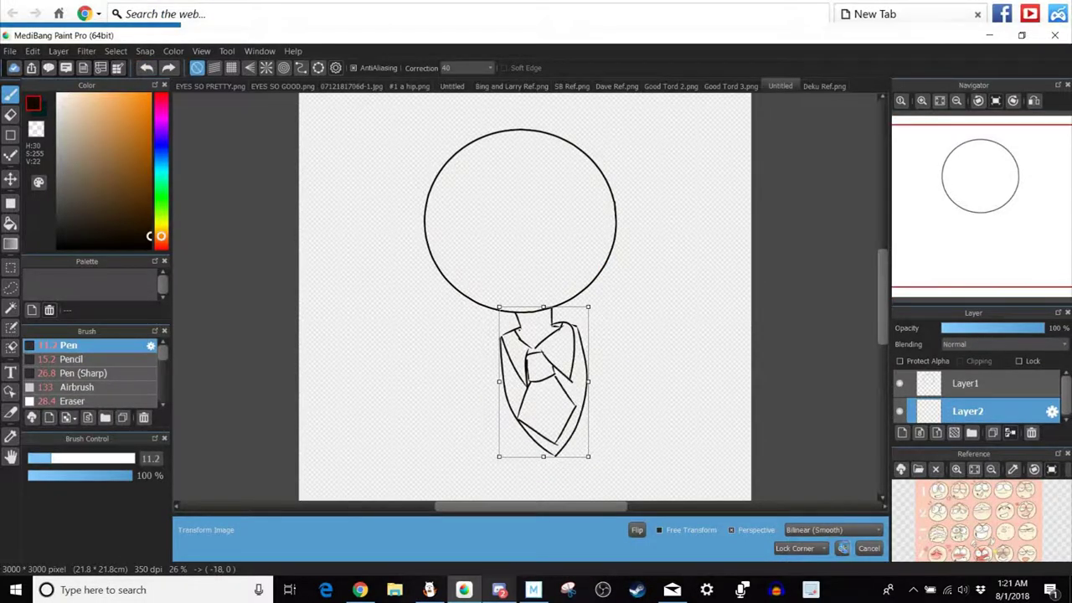
{"action": "left_click", "coordinate": [842, 547]}
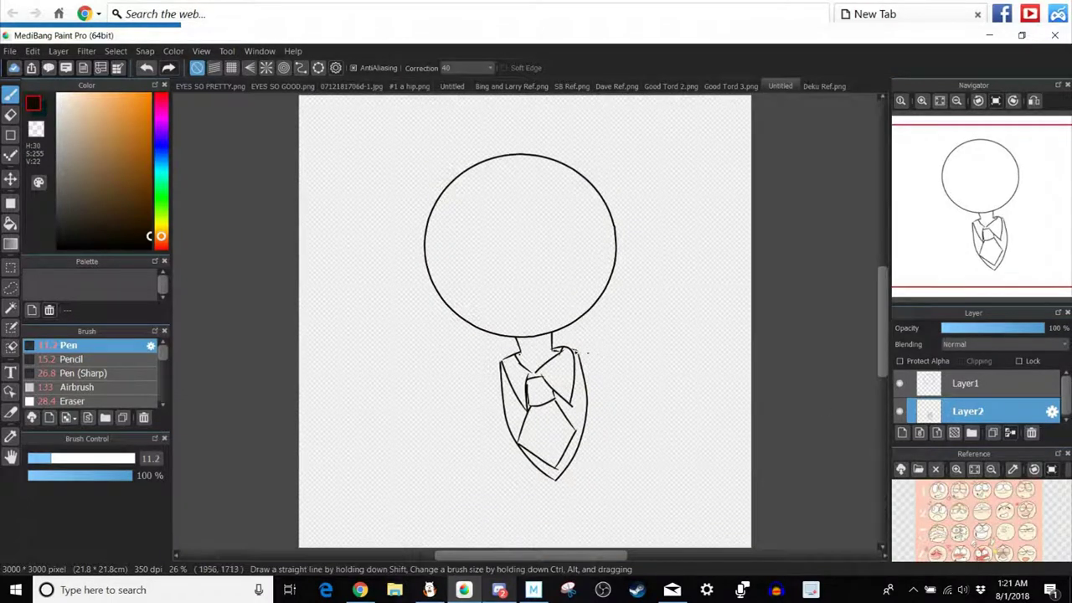
Try to draw a line down from the right collar flap outside the jacket opening, and undo it.
{"action": "mouse_move", "coordinate": [576, 350]}
{"action": "left_mouse_down"}
{"action": "mouse_move", "coordinate": [626, 377]}
{"action": "mouse_move", "coordinate": [598, 427]}
{"action": "left_mouse_up"}
{"action": "key", "text": "ctrl+z"}
{"action": "key", "text": "ctrl+z"}
{"action": "key", "text": "ctrl+z"}
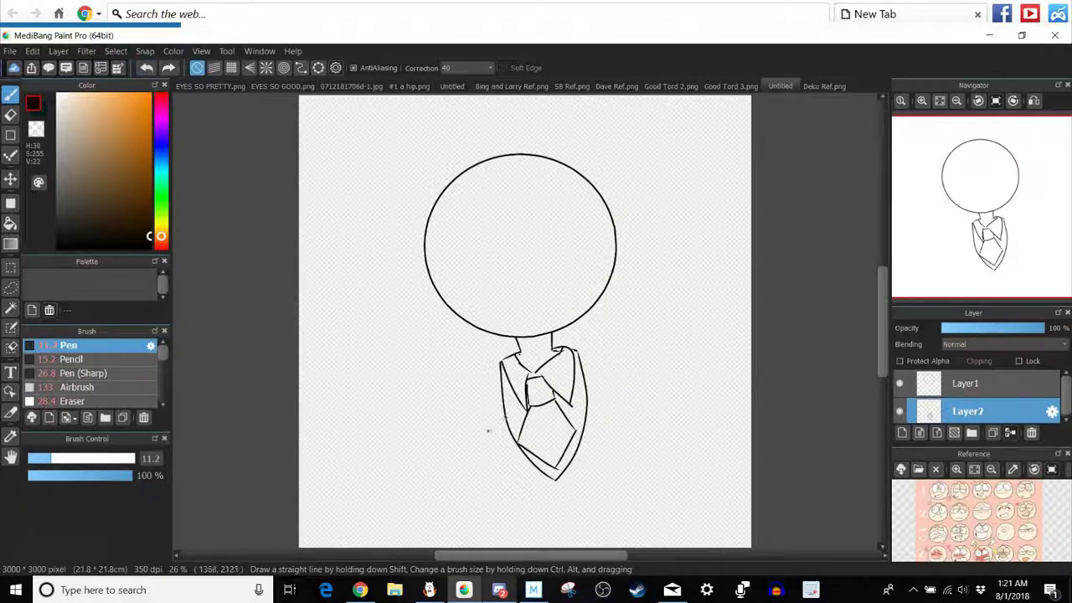
Draw the lower lapels as angled flaps curving to a point below the tie on both sides, and compare them with Deku Ref.png.
{"action": "mouse_move", "coordinate": [484, 432]}
{"action": "left_mouse_down"}
{"action": "mouse_move", "coordinate": [504, 416]}
{"action": "mouse_move", "coordinate": [504, 459]}
{"action": "mouse_move", "coordinate": [530, 477]}
{"action": "left_mouse_up"}
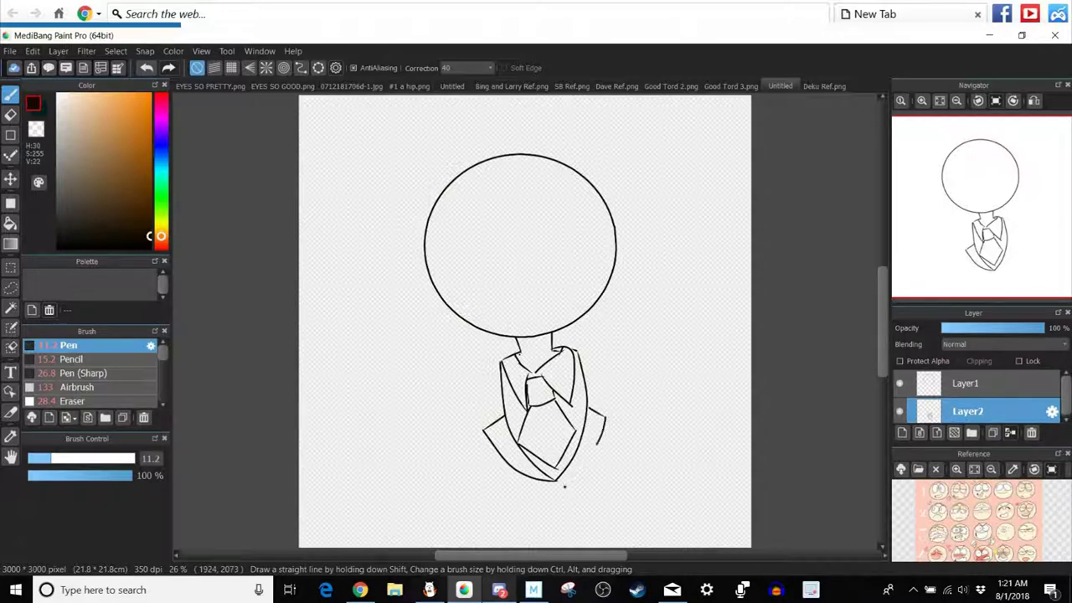
{"action": "key", "text": "ctrl+z"}
{"action": "left_click_drag", "start_coordinate": [616, 423], "coordinate": [614, 421]}
{"action": "mouse_move", "coordinate": [614, 420]}
{"action": "left_mouse_down"}
{"action": "mouse_move", "coordinate": [598, 453]}
{"action": "mouse_move", "coordinate": [559, 482]}
{"action": "left_mouse_up"}
{"action": "left_click", "coordinate": [824, 85]}
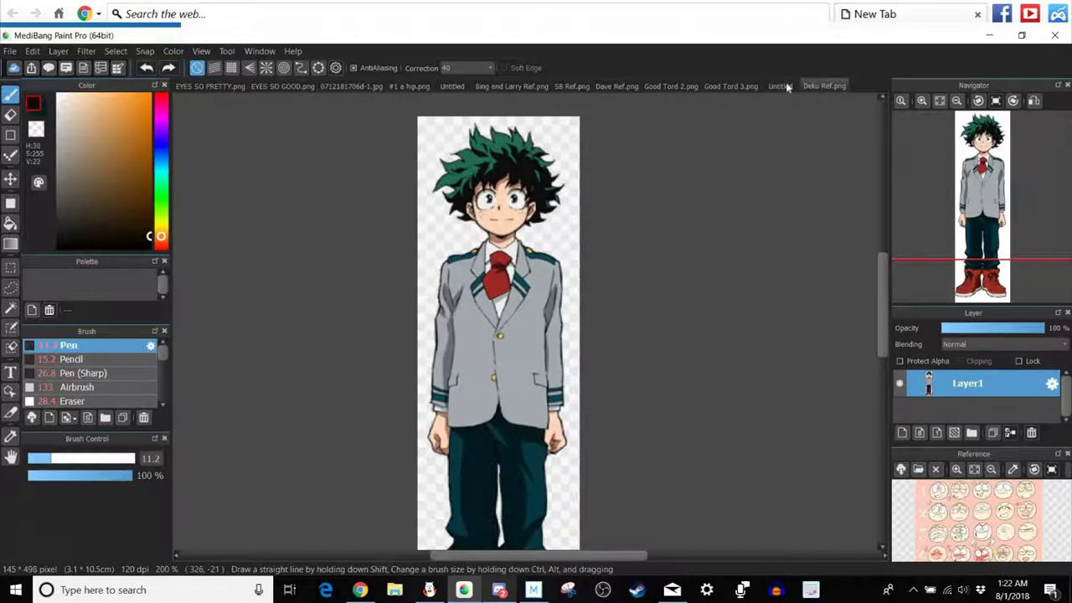
{"action": "left_click", "coordinate": [781, 87]}
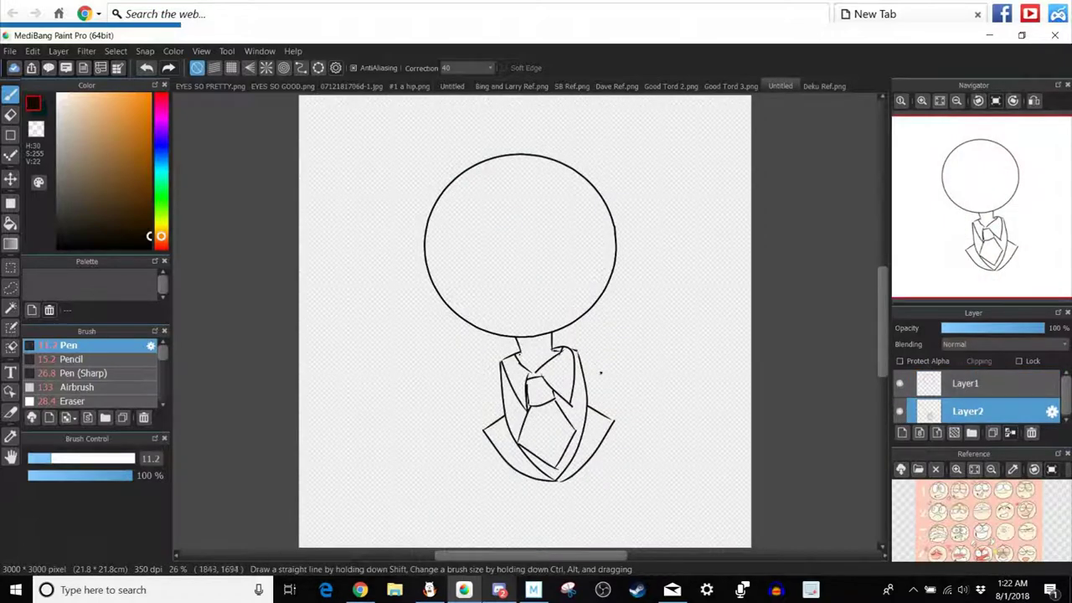
Try to draw angular upper lapel flaps extending out above both lower lapels, and undo them.
{"action": "left_click_drag", "start_coordinate": [577, 349], "coordinate": [612, 391]}
{"action": "left_click_drag", "start_coordinate": [618, 407], "coordinate": [597, 409]}
{"action": "left_click_drag", "start_coordinate": [472, 422], "coordinate": [501, 418]}
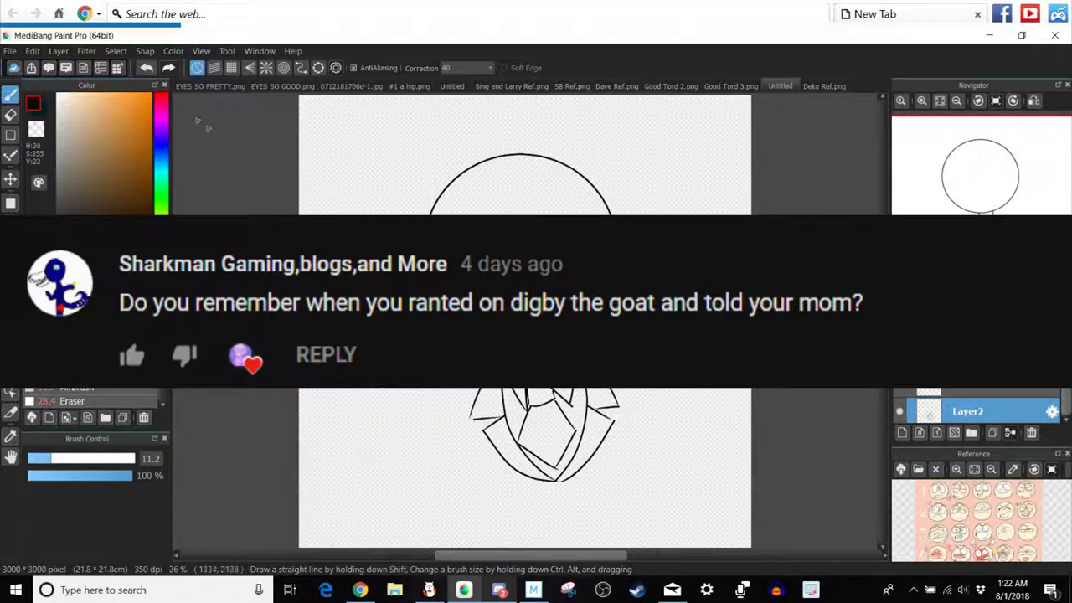
{"action": "left_click", "coordinate": [146, 68]}
{"action": "left_click", "coordinate": [146, 68]}
Draw rounded upper lapel edges from both collar tops down to the lower lapels, checking Deku Ref.png.
{"action": "mouse_move", "coordinate": [488, 423]}
{"action": "left_mouse_down"}
{"action": "mouse_move", "coordinate": [501, 417]}
{"action": "mouse_move", "coordinate": [487, 427]}
{"action": "left_mouse_up"}
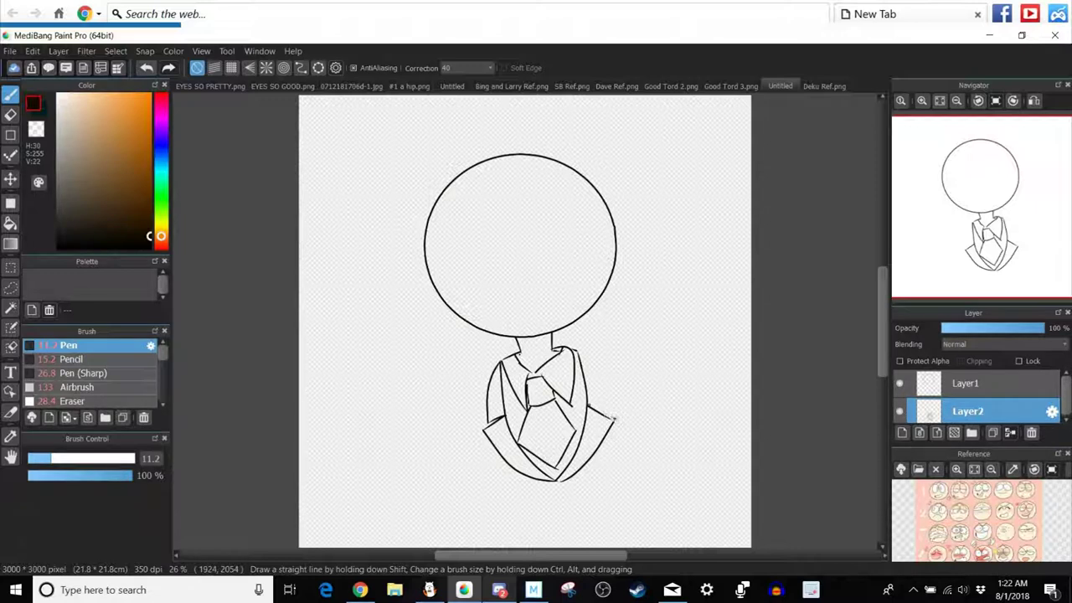
{"action": "left_click_drag", "start_coordinate": [605, 377], "coordinate": [582, 353]}
{"action": "left_click", "coordinate": [814, 86]}
{"action": "left_click", "coordinate": [781, 87]}
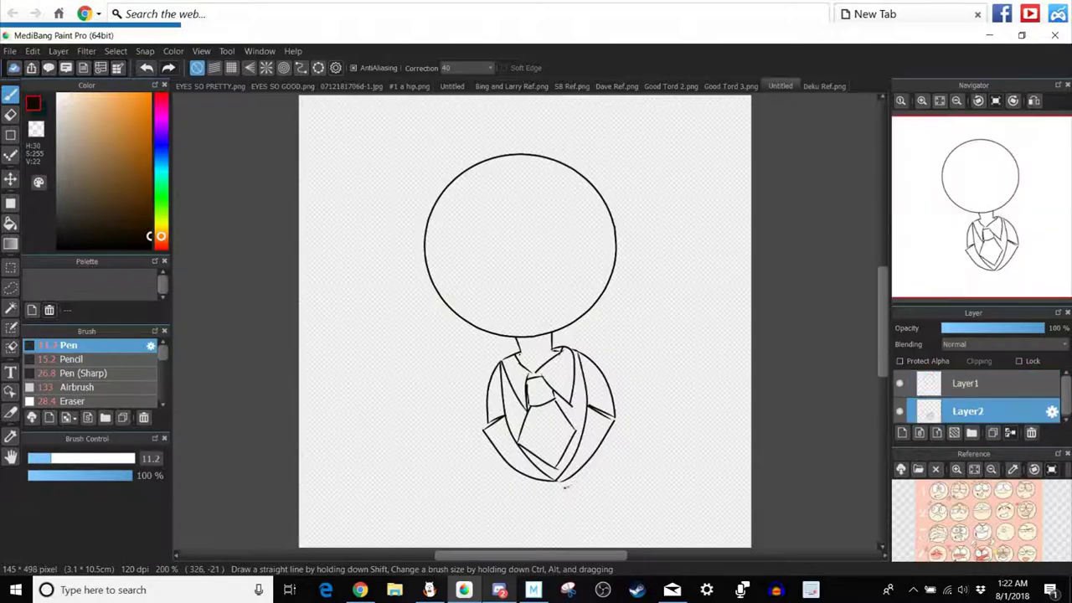
Draw the jacket's front seam from the lapel point to the canvas edge with two oval buttons beside it, undoing misplaced seam strokes.
{"action": "left_click_drag", "start_coordinate": [555, 481], "coordinate": [541, 548]}
{"action": "left_click", "coordinate": [146, 67]}
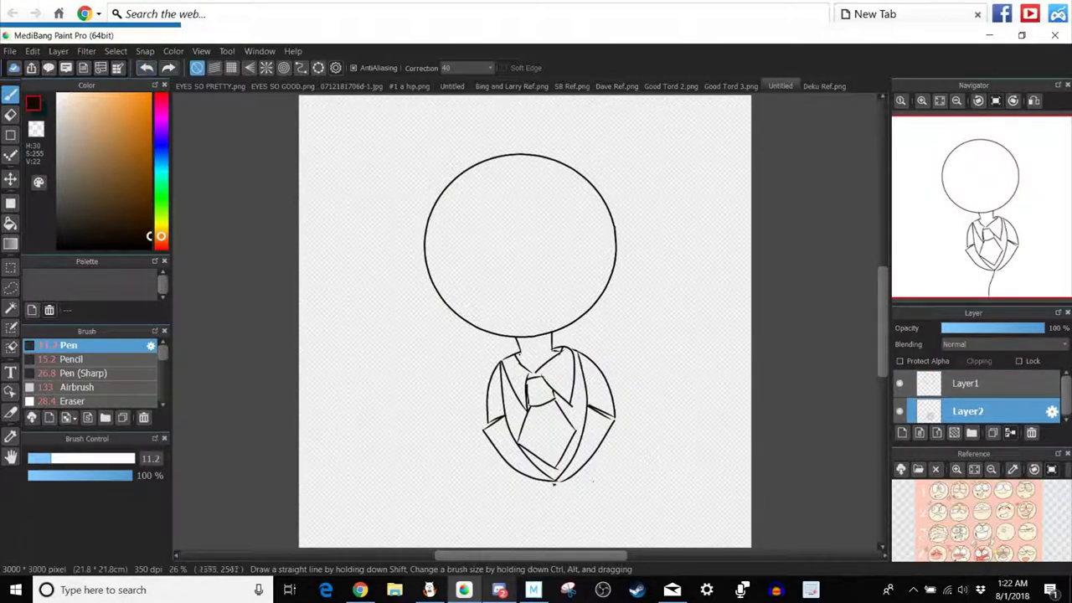
{"action": "left_click_drag", "start_coordinate": [551, 497], "coordinate": [545, 546]}
{"action": "key", "text": "ctrl+z"}
{"action": "left_click_drag", "start_coordinate": [552, 484], "coordinate": [549, 546]}
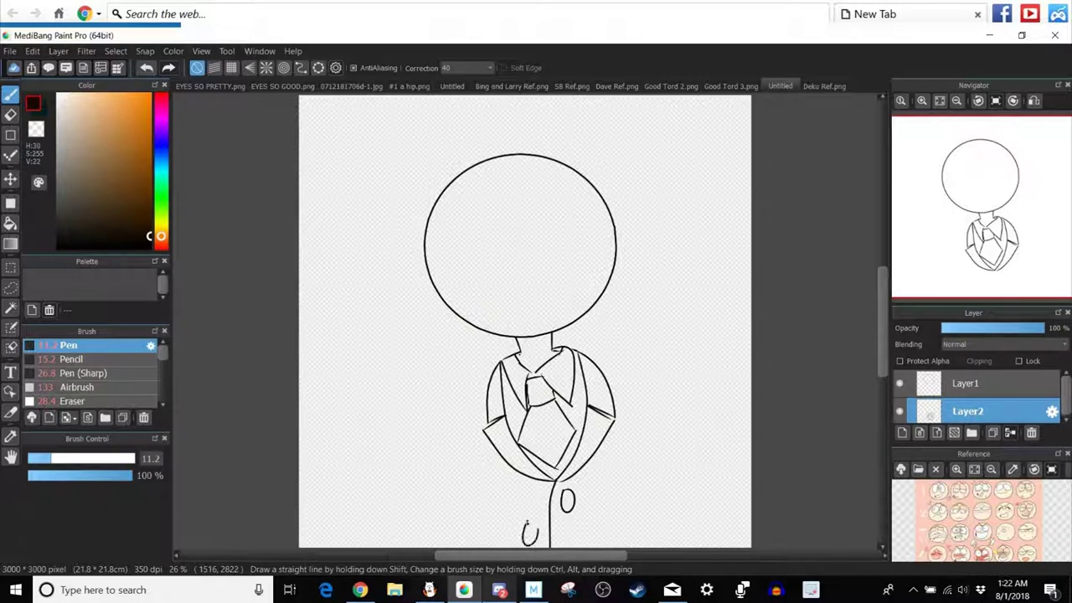
{"action": "left_click", "coordinate": [824, 86]}
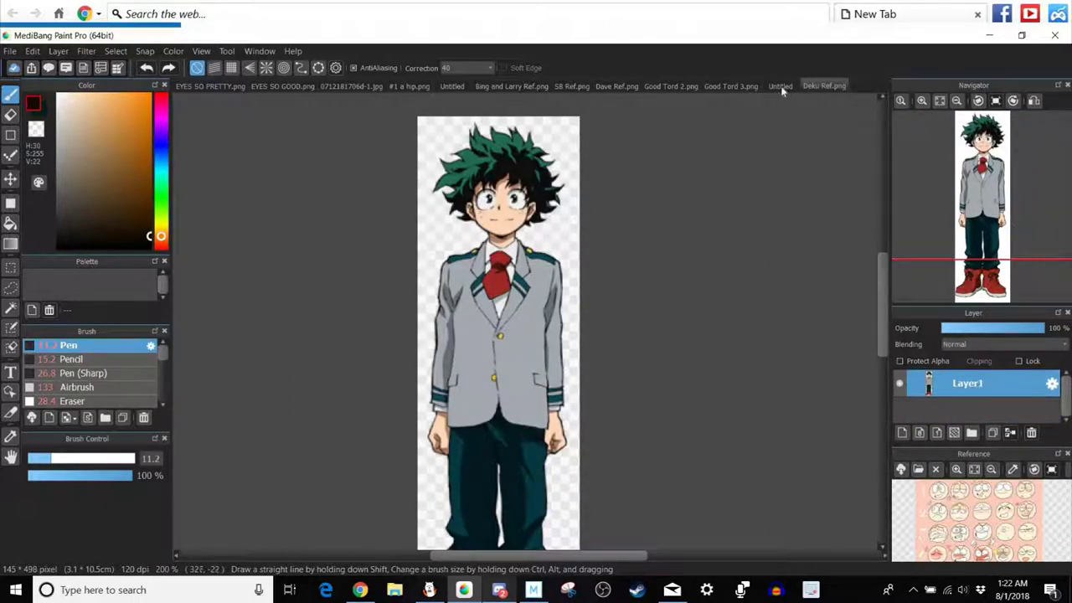
{"action": "left_click", "coordinate": [780, 86]}
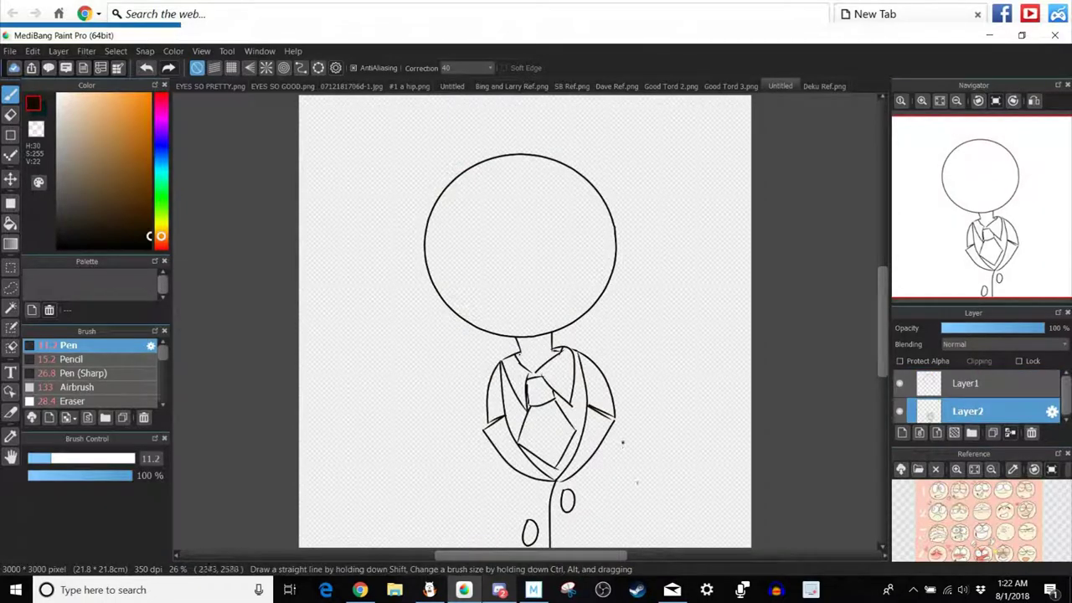
Try to draw the jacket's side edges from both lapel corners to the bottom of the canvas and compare them with Deku Ref.png.
{"action": "left_click_drag", "start_coordinate": [617, 423], "coordinate": [605, 546]}
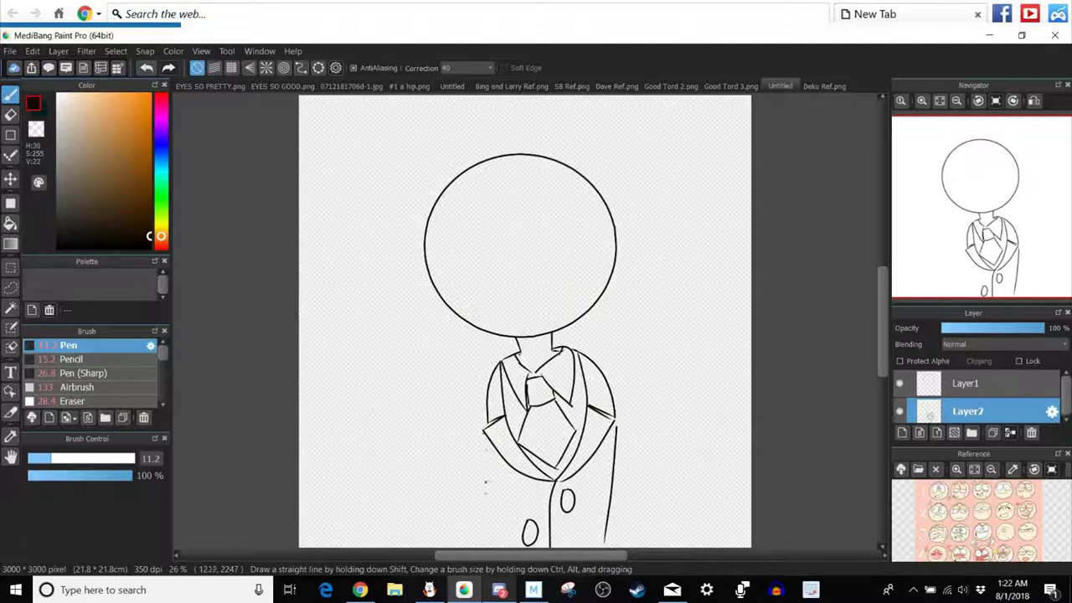
{"action": "left_click_drag", "start_coordinate": [486, 528], "coordinate": [487, 546]}
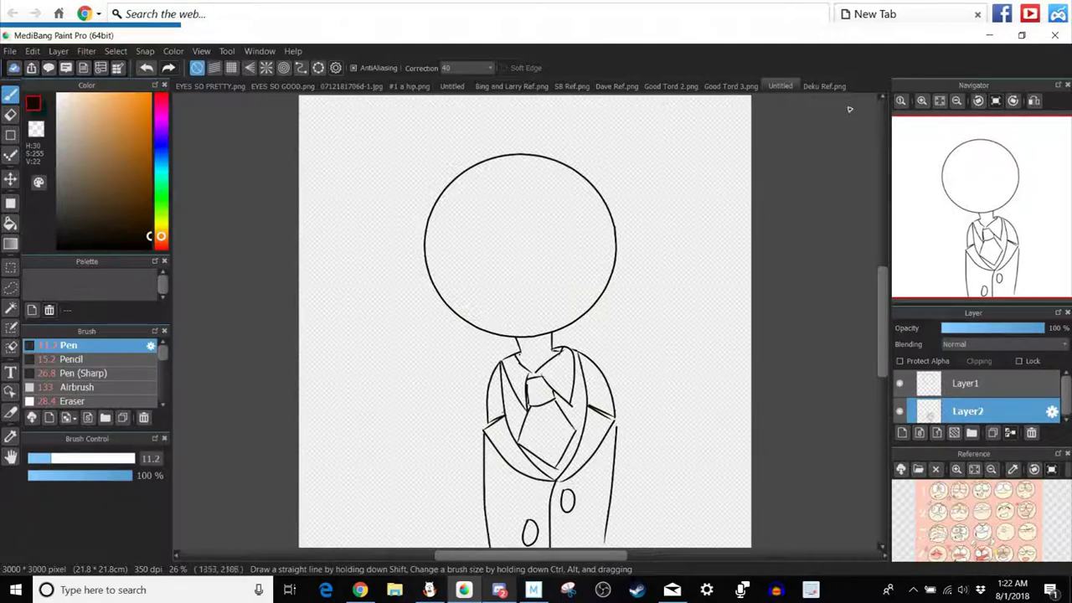
{"action": "left_click", "coordinate": [810, 88]}
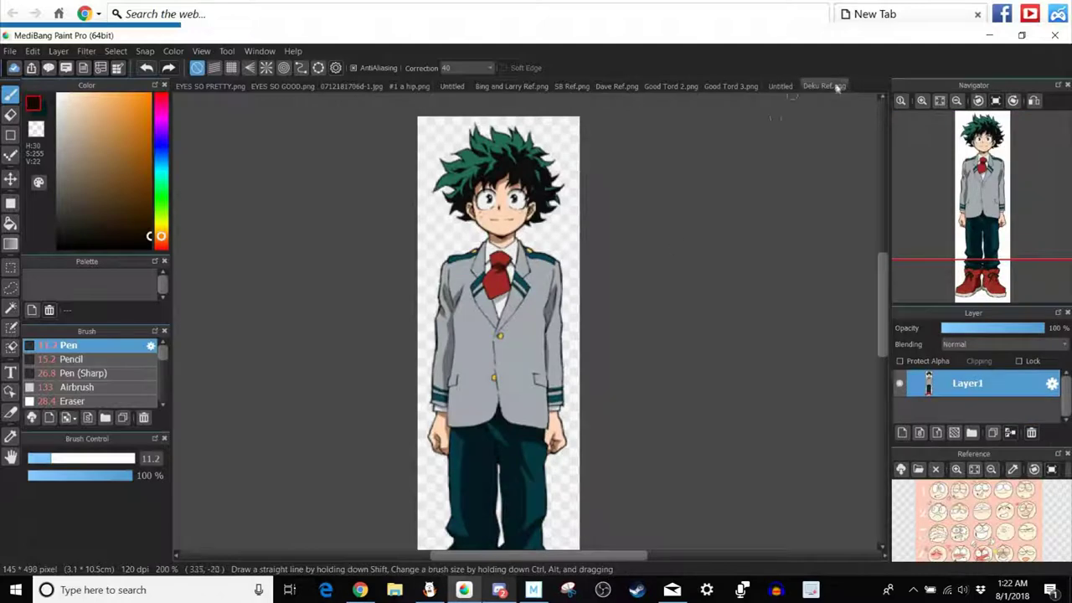
{"action": "left_click", "coordinate": [779, 87]}
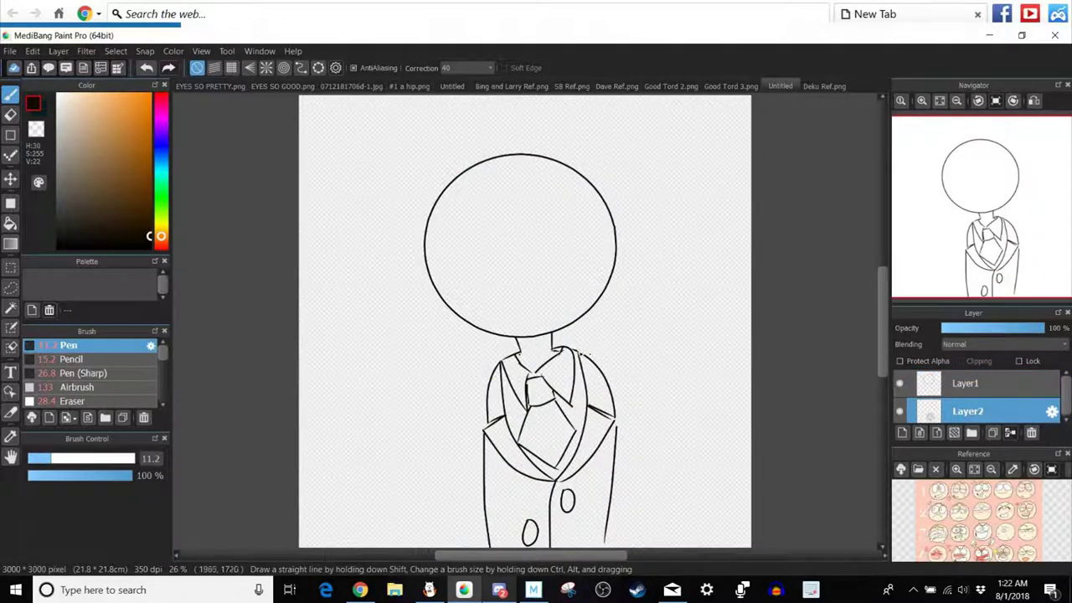
Draw buttoned epaulettes on the jacket's shoulders and undo the unwanted arm strokes.
{"action": "left_click_drag", "start_coordinate": [578, 350], "coordinate": [597, 358]}
{"action": "left_click_drag", "start_coordinate": [661, 486], "coordinate": [662, 501]}
{"action": "left_click", "coordinate": [146, 68]}
{"action": "left_click", "coordinate": [146, 68]}
{"action": "left_click", "coordinate": [145, 68]}
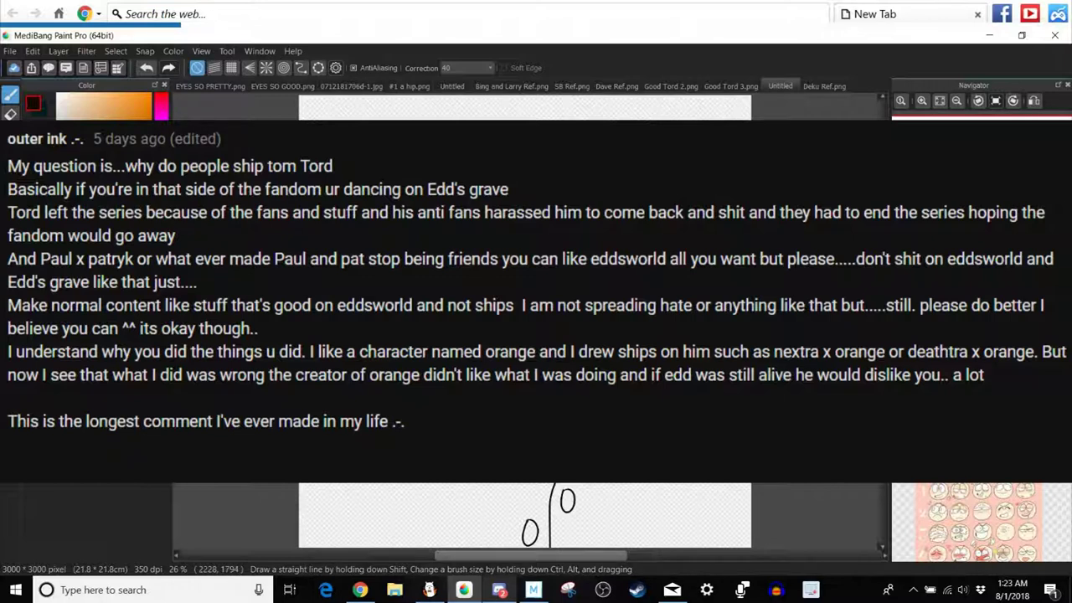
Draw the sleeve on the right side of the canvas with a bent outer edge and a matching inner edge, checking Deku Ref.png.
{"action": "left_click", "coordinate": [809, 86]}
{"action": "left_click", "coordinate": [783, 82]}
{"action": "left_click_drag", "start_coordinate": [664, 484], "coordinate": [674, 514]}
{"action": "left_click_drag", "start_coordinate": [618, 483], "coordinate": [628, 548]}
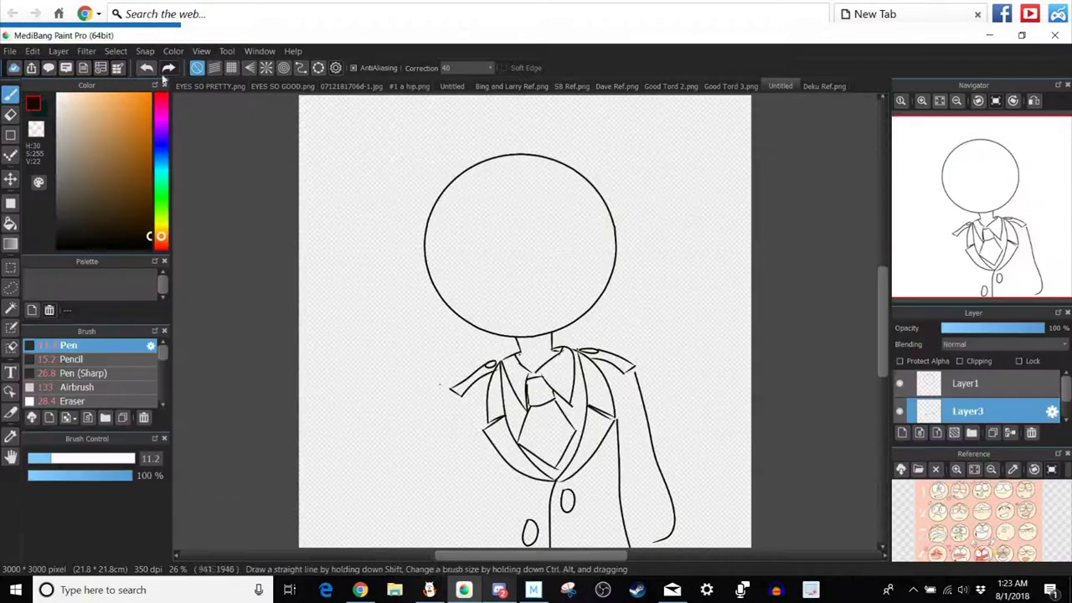
{"action": "key", "text": "ctrl+z"}
{"action": "key", "text": "ctrl+y"}
{"action": "left_click_drag", "start_coordinate": [619, 491], "coordinate": [651, 563]}
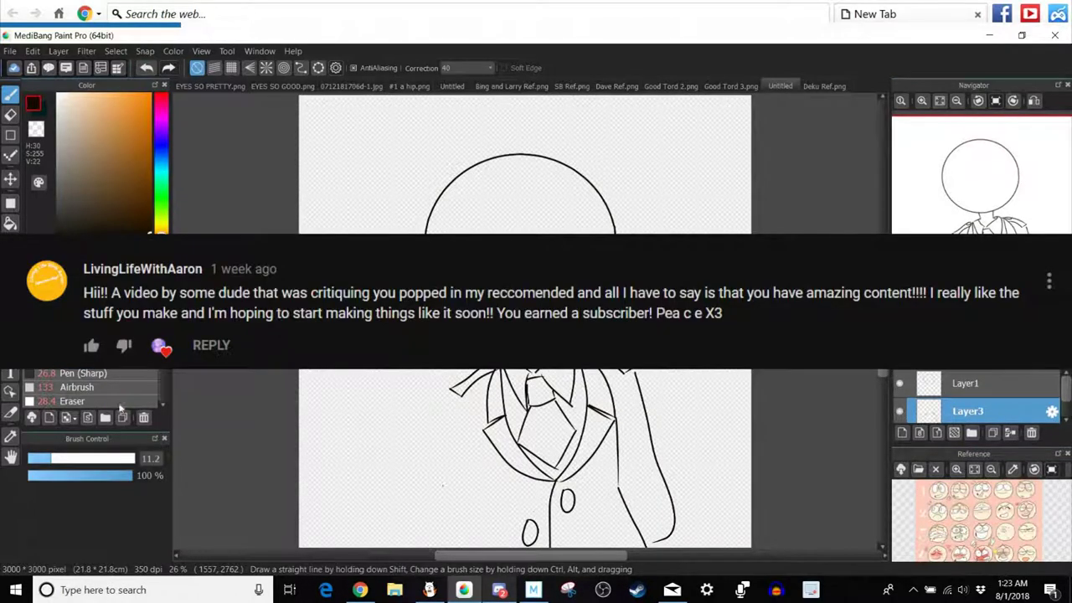
Draw the inner and outer edges of the left sleeve down to the bottom of the canvas.
{"action": "key", "text": "e"}
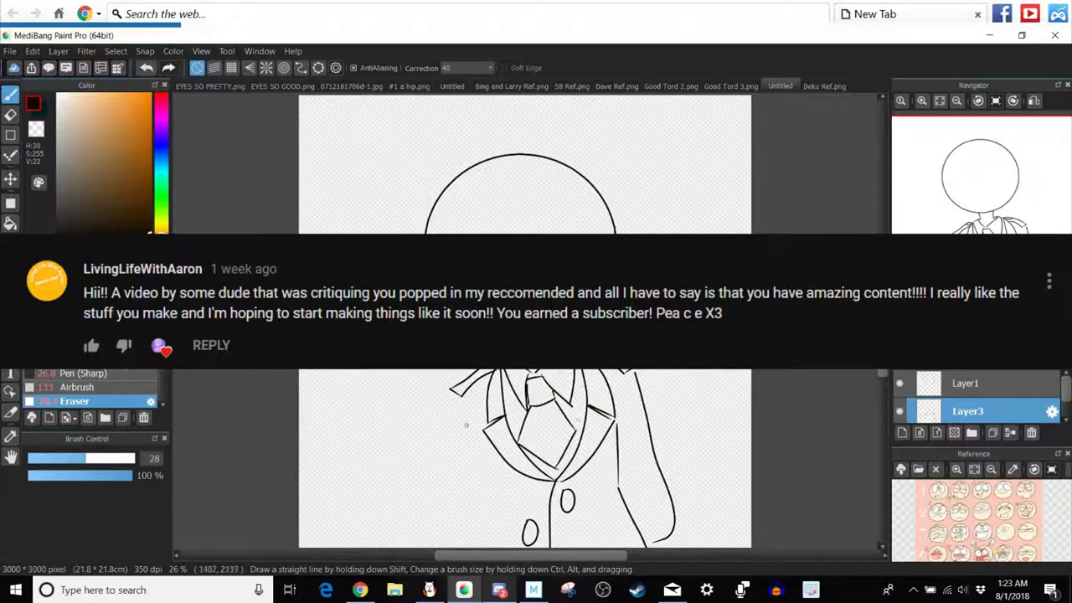
{"action": "key", "text": "b"}
{"action": "left_click_drag", "start_coordinate": [485, 426], "coordinate": [495, 543]}
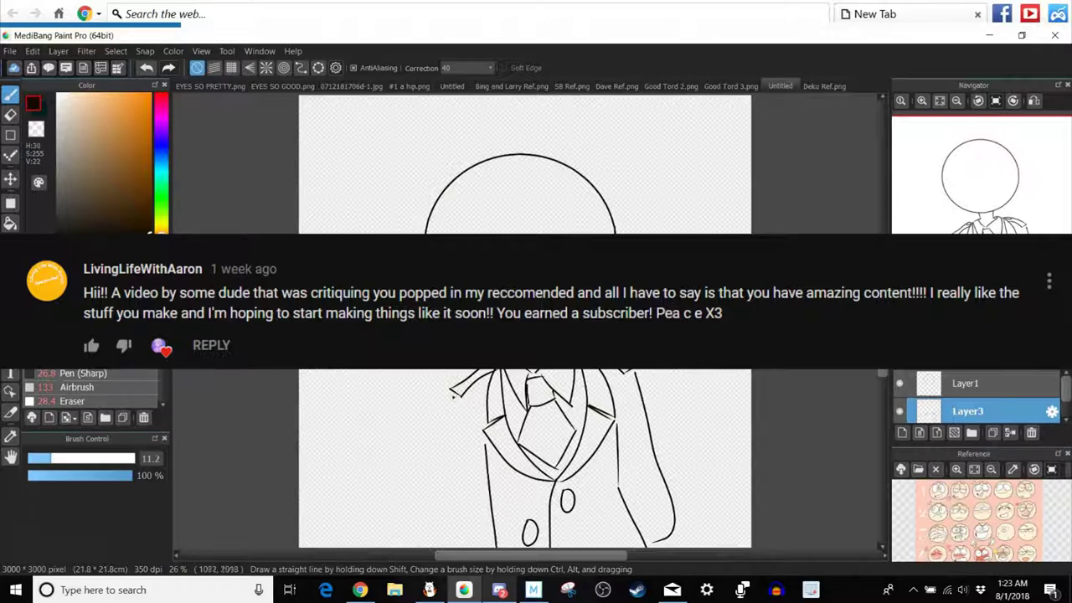
{"action": "left_click_drag", "start_coordinate": [450, 399], "coordinate": [446, 548]}
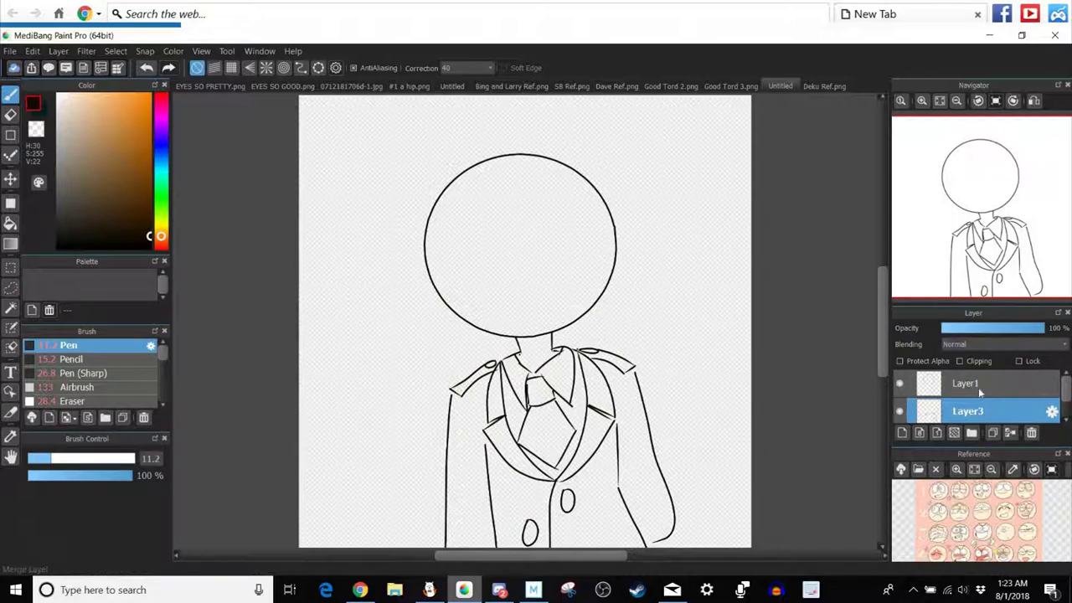
{"action": "left_click", "coordinate": [979, 388]}
{"action": "key", "text": "ctrl+t"}
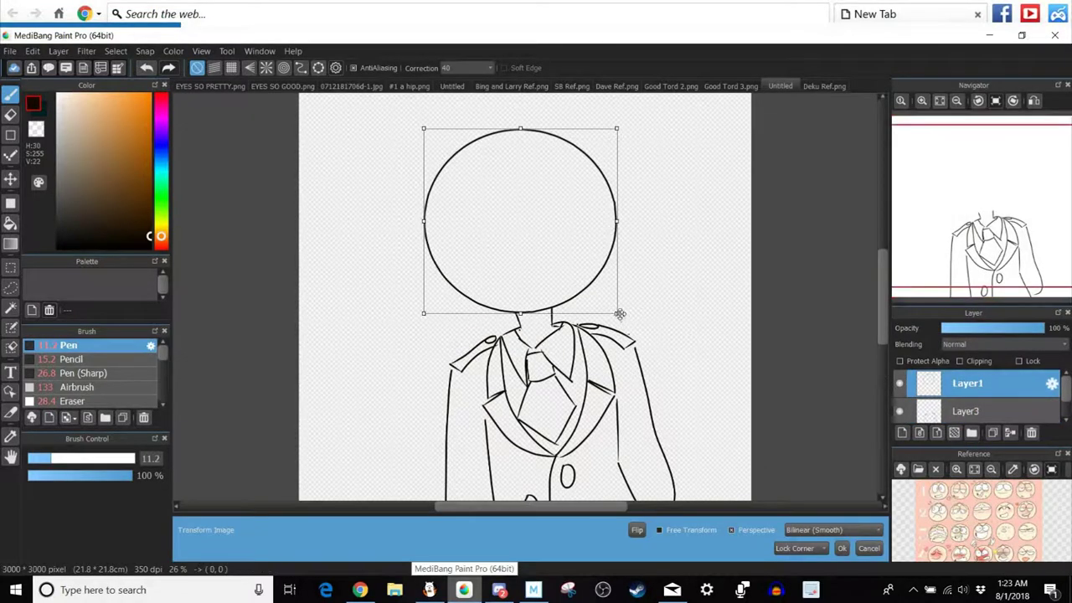
{"action": "left_click_drag", "start_coordinate": [620, 316], "coordinate": [628, 321]}
{"action": "left_click_drag", "start_coordinate": [566, 293], "coordinate": [560, 287]}
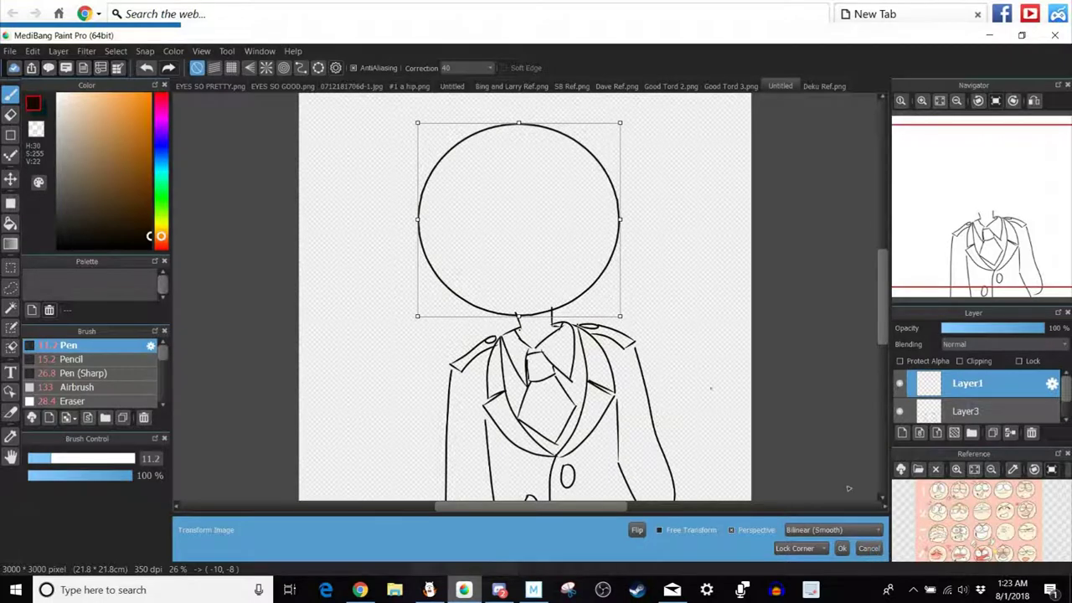
{"action": "left_click", "coordinate": [870, 550]}
Scale the head circle on Layer1 up slightly towards its upper-right side and apply the transformation.
{"action": "key", "text": "ctrl+t"}
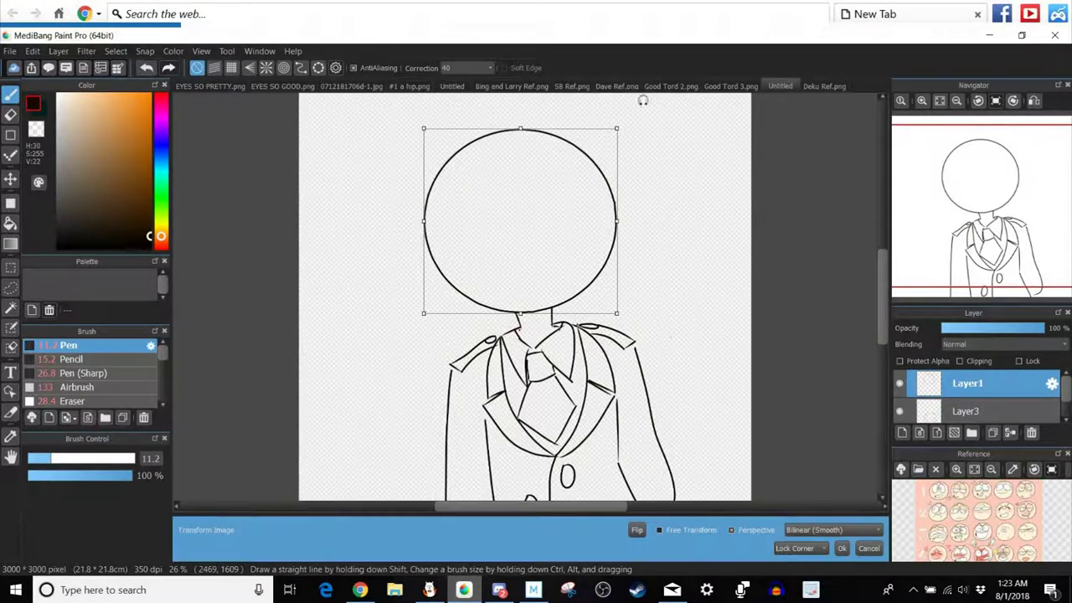
{"action": "left_click_drag", "start_coordinate": [620, 124], "coordinate": [623, 122]}
{"action": "left_click_drag", "start_coordinate": [586, 186], "coordinate": [585, 187]}
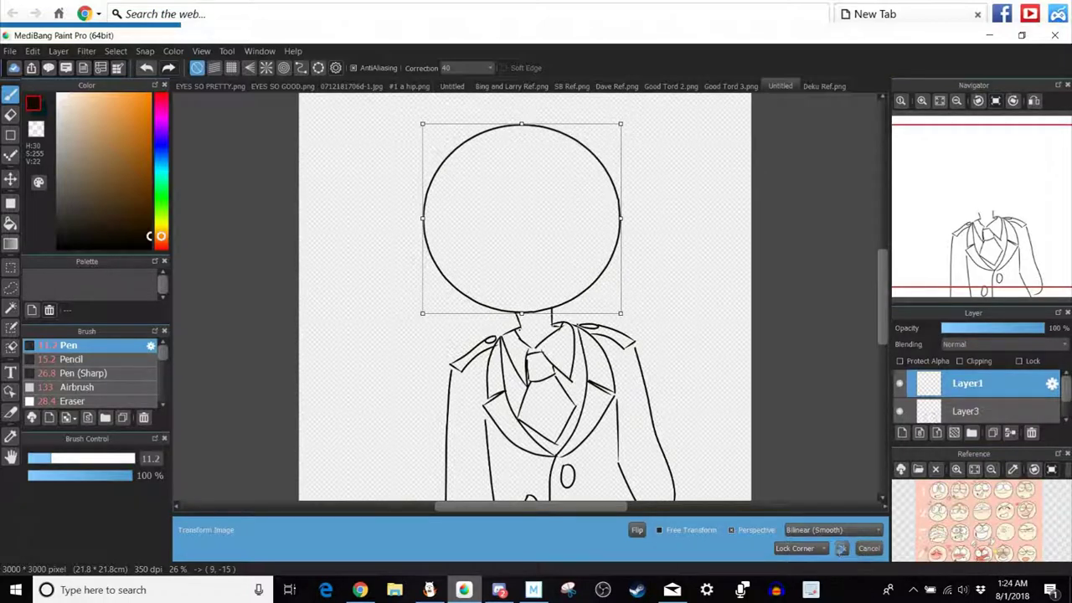
{"action": "left_click", "coordinate": [841, 549]}
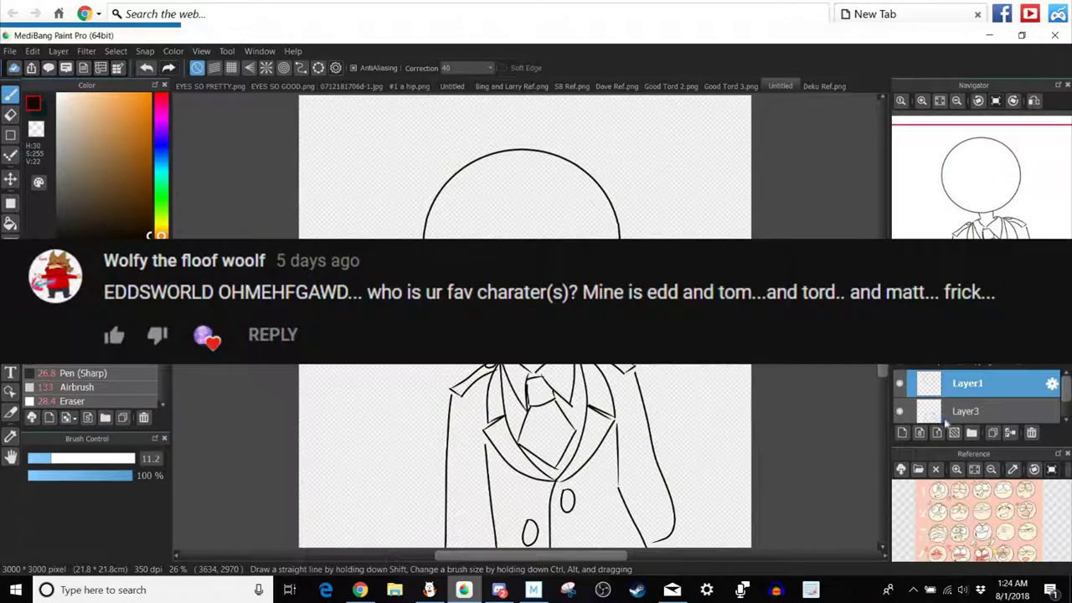
Merge the jacket's Layer3 down into Layer2, add a new layer for the face and check Deku Ref.png.
{"action": "left_click", "coordinate": [949, 418]}
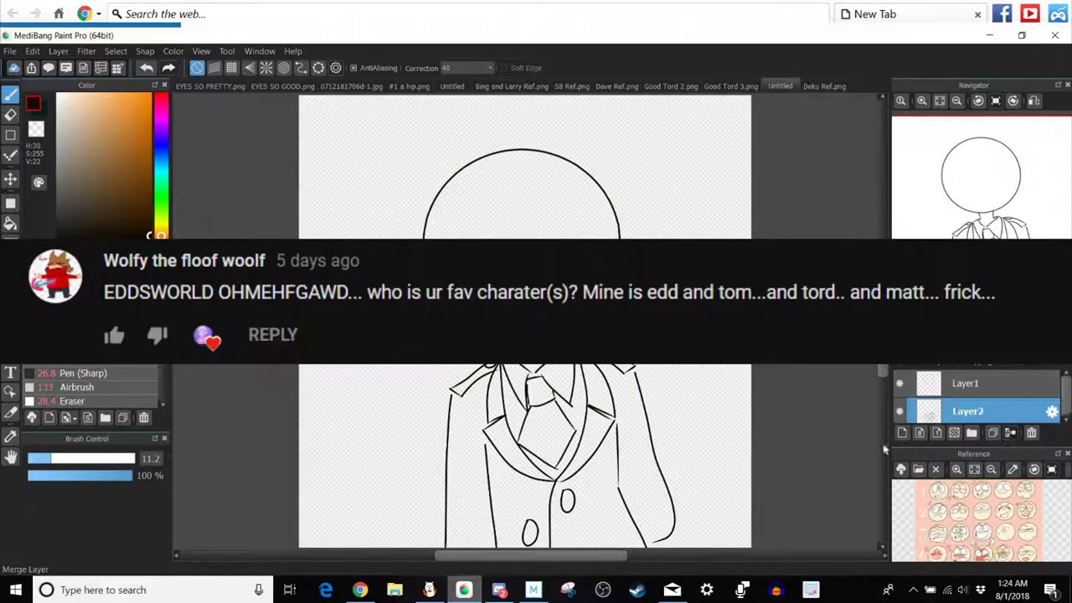
{"action": "left_click", "coordinate": [824, 86]}
{"action": "left_click", "coordinate": [779, 85]}
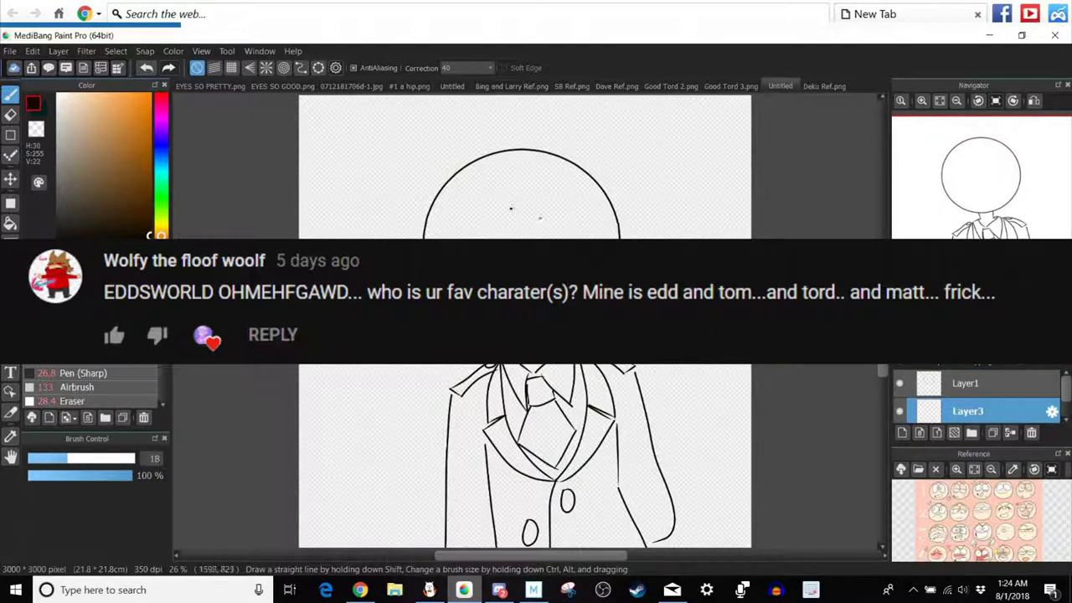
Try to draw a round eye freehand in the left half of the head with the size 18 pen, and undo it.
{"action": "left_click_drag", "start_coordinate": [478, 194], "coordinate": [446, 222]}
{"action": "key", "text": "ctrl+z"}
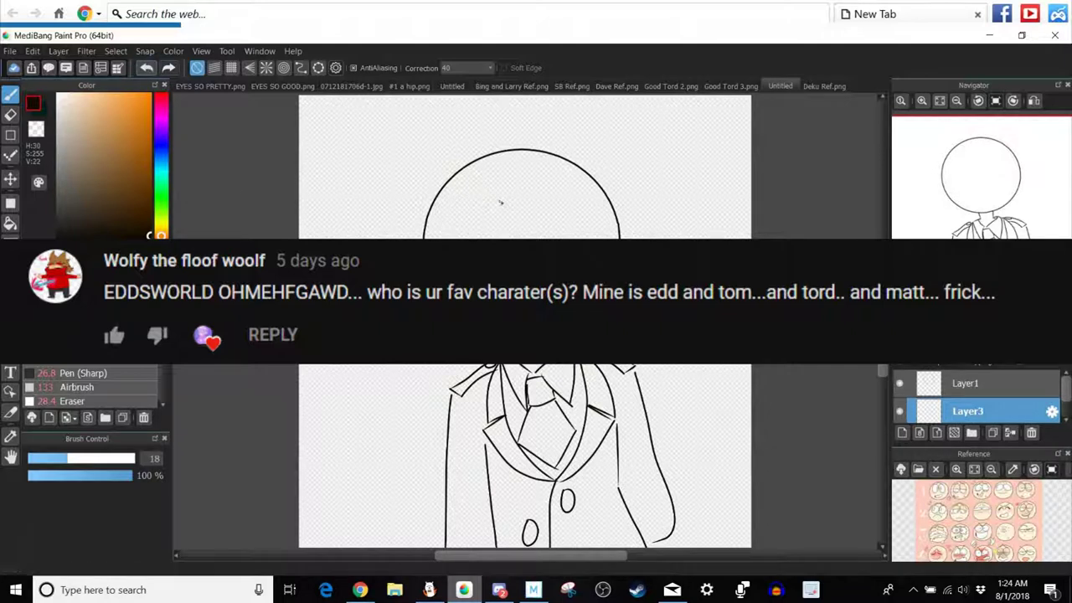
{"action": "mouse_move", "coordinate": [497, 203]}
{"action": "left_mouse_down"}
{"action": "mouse_move", "coordinate": [469, 205]}
{"action": "mouse_move", "coordinate": [444, 238]}
{"action": "left_mouse_up"}
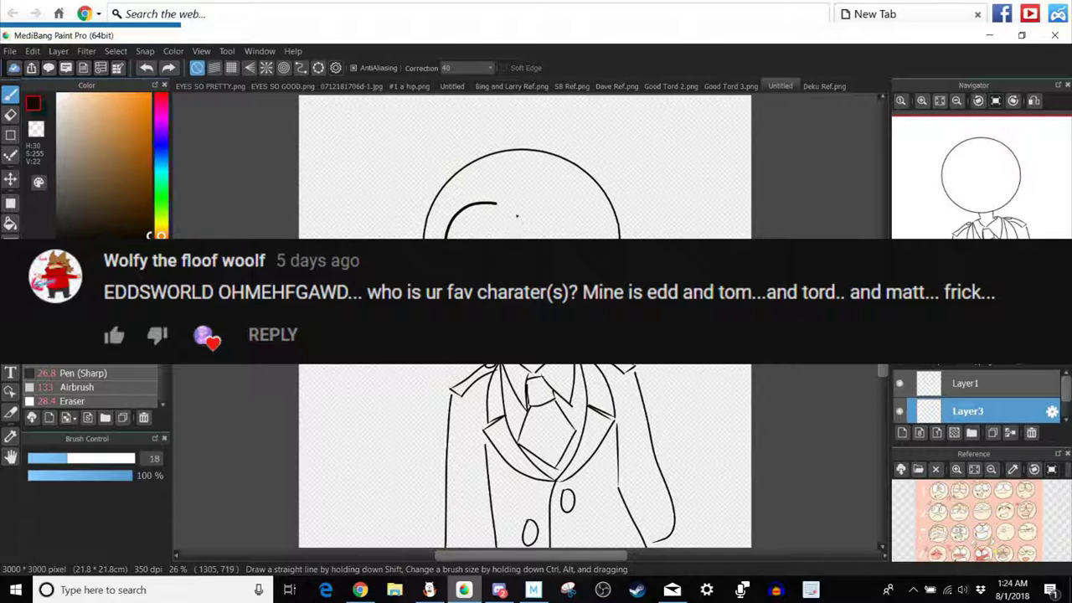
{"action": "left_click_drag", "start_coordinate": [495, 204], "coordinate": [497, 202]}
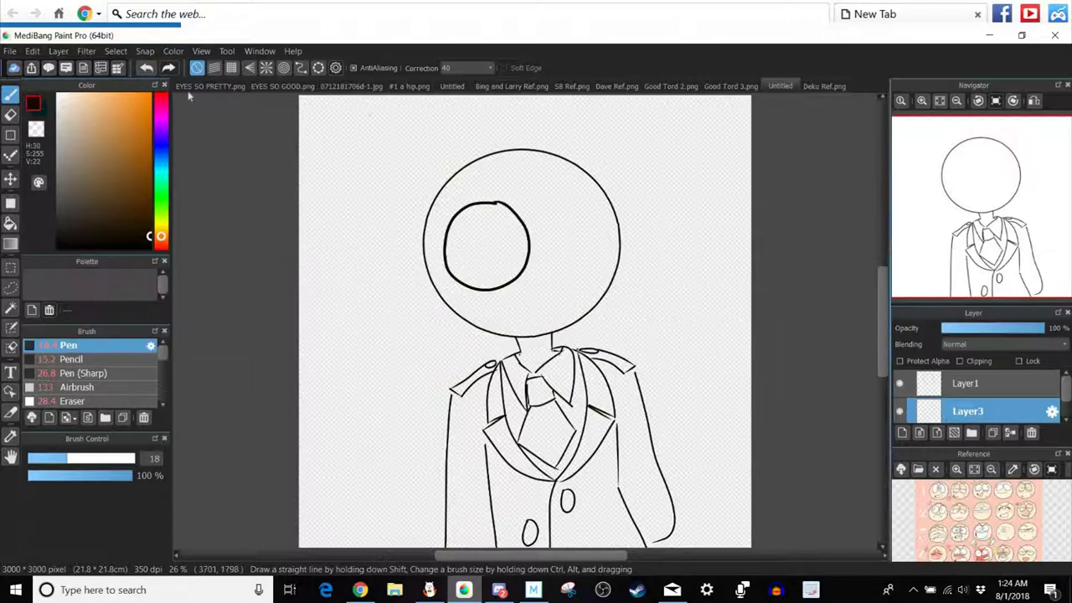
{"action": "key", "text": "ctrl+z"}
Try to draw an eye circle with the ellipse snap and transform it towards the left half of the face, then undo it.
{"action": "left_click", "coordinate": [318, 68]}
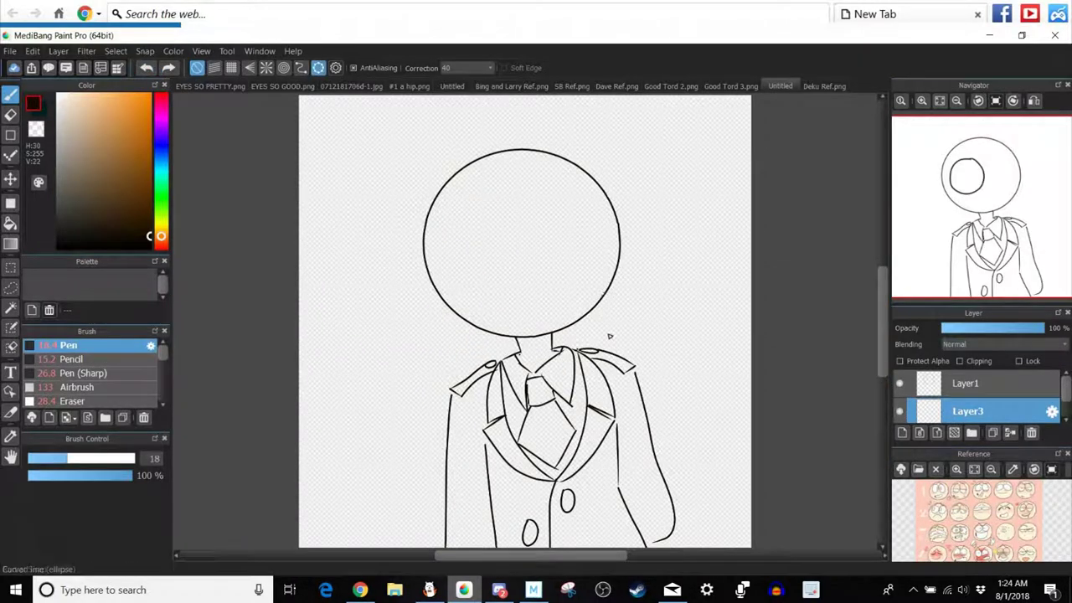
{"action": "left_click_drag", "start_coordinate": [630, 352], "coordinate": [577, 303]}
{"action": "mouse_move", "coordinate": [561, 231]}
{"action": "left_mouse_down"}
{"action": "mouse_move", "coordinate": [565, 252]}
{"action": "mouse_move", "coordinate": [560, 225]}
{"action": "left_mouse_up"}
{"action": "left_click", "coordinate": [564, 187]}
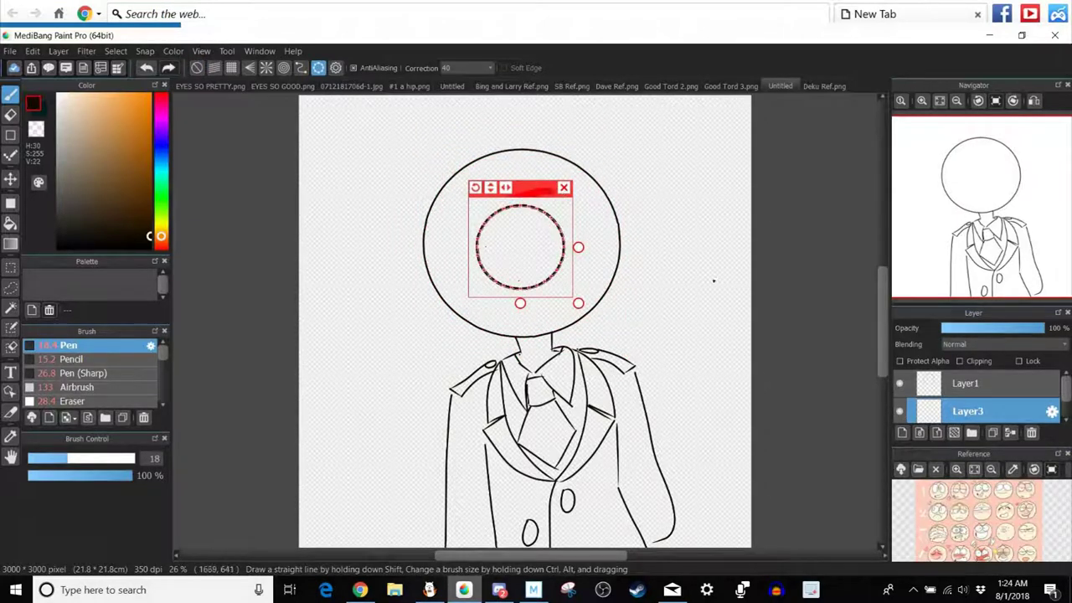
{"action": "key", "text": "ctrl+t"}
{"action": "mouse_move", "coordinate": [519, 229]}
{"action": "left_mouse_down"}
{"action": "mouse_move", "coordinate": [508, 223]}
{"action": "mouse_move", "coordinate": [512, 233]}
{"action": "left_mouse_up"}
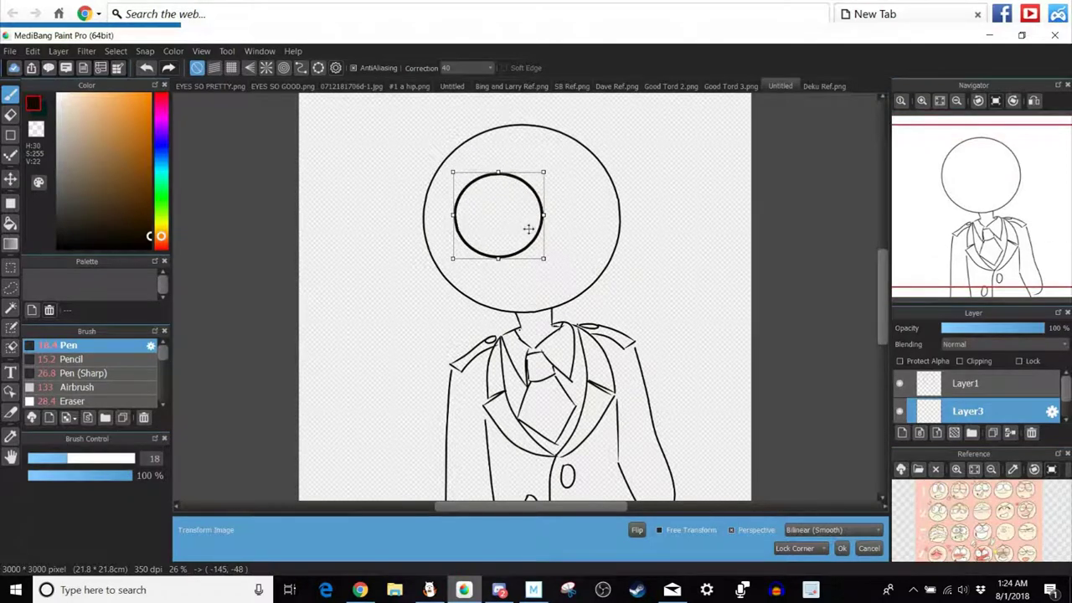
{"action": "left_click_drag", "start_coordinate": [544, 254], "coordinate": [543, 260]}
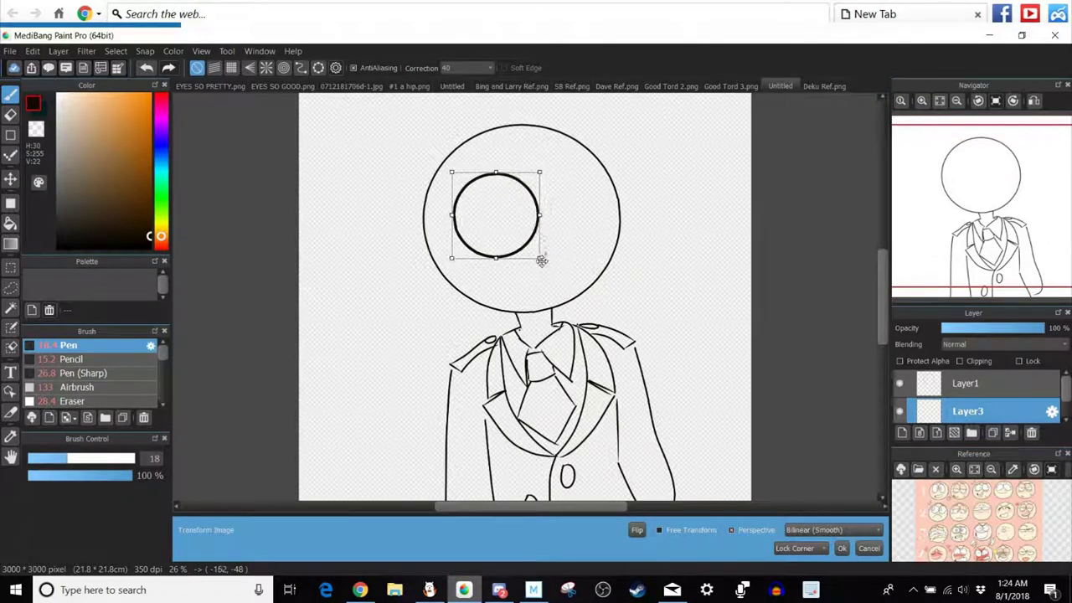
{"action": "left_click", "coordinate": [873, 549]}
{"action": "key", "text": "Return"}
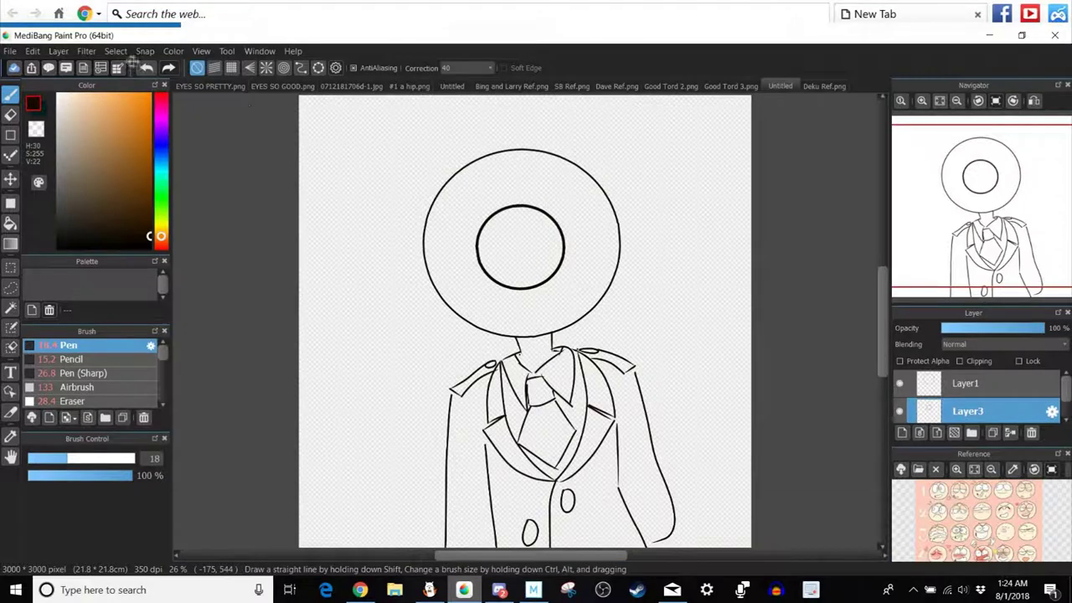
{"action": "left_click", "coordinate": [145, 68]}
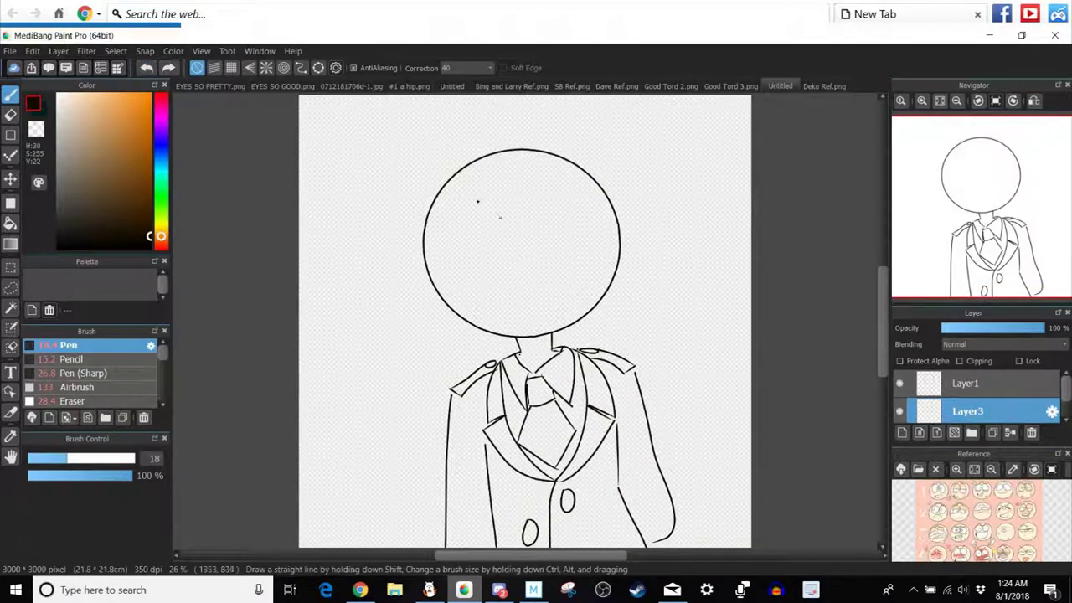
Draw a large round eye outline freehand in the left half of the head with the size 18 pen, undoing unsuitable strokes.
{"action": "left_click_drag", "start_coordinate": [469, 202], "coordinate": [477, 198]}
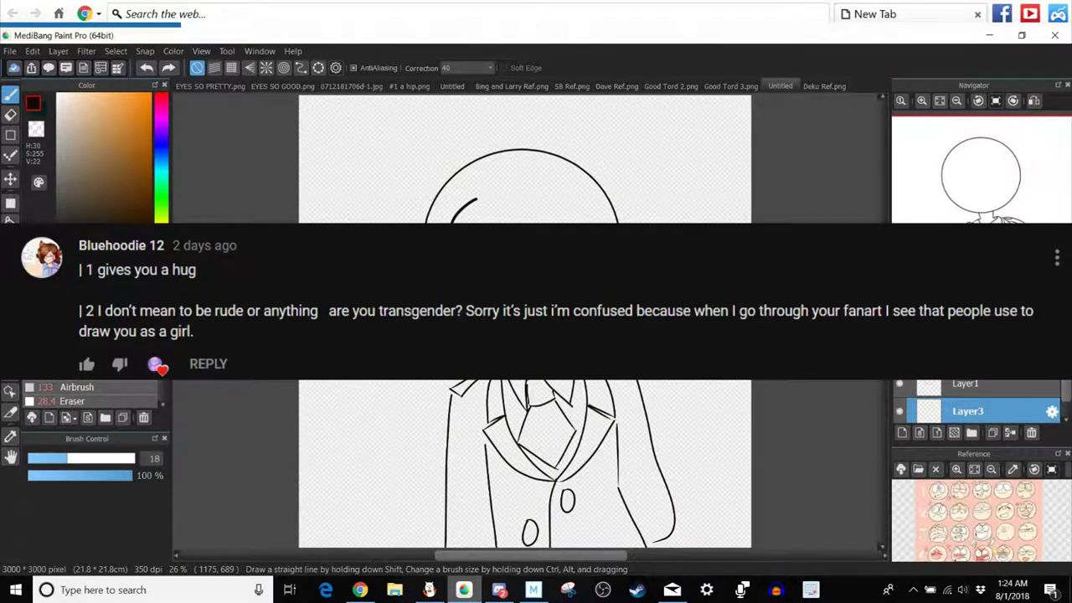
{"action": "left_click", "coordinate": [146, 67]}
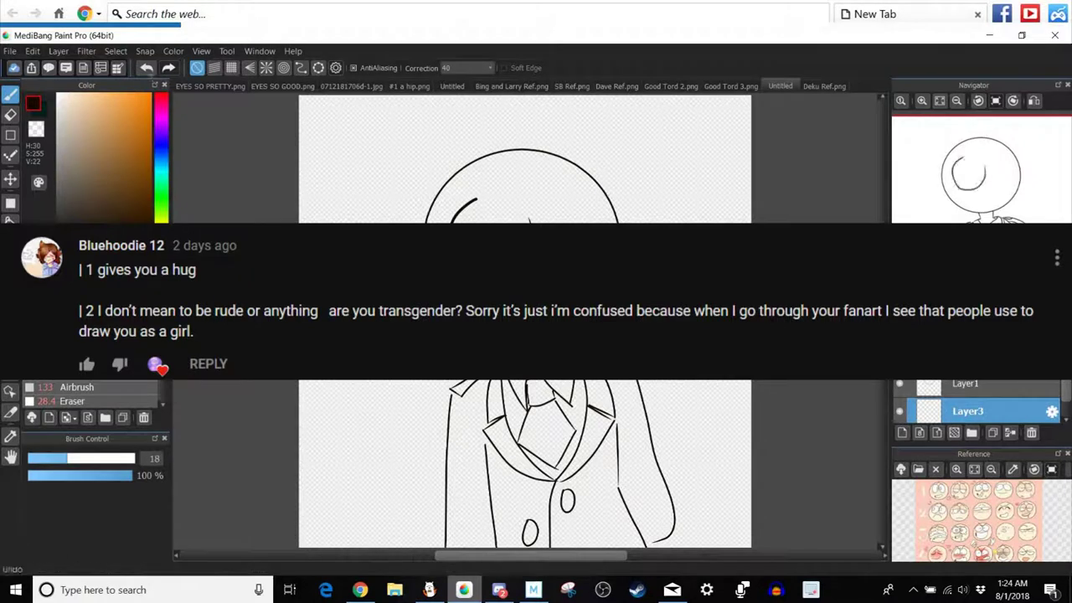
{"action": "left_click_drag", "start_coordinate": [456, 215], "coordinate": [484, 194]}
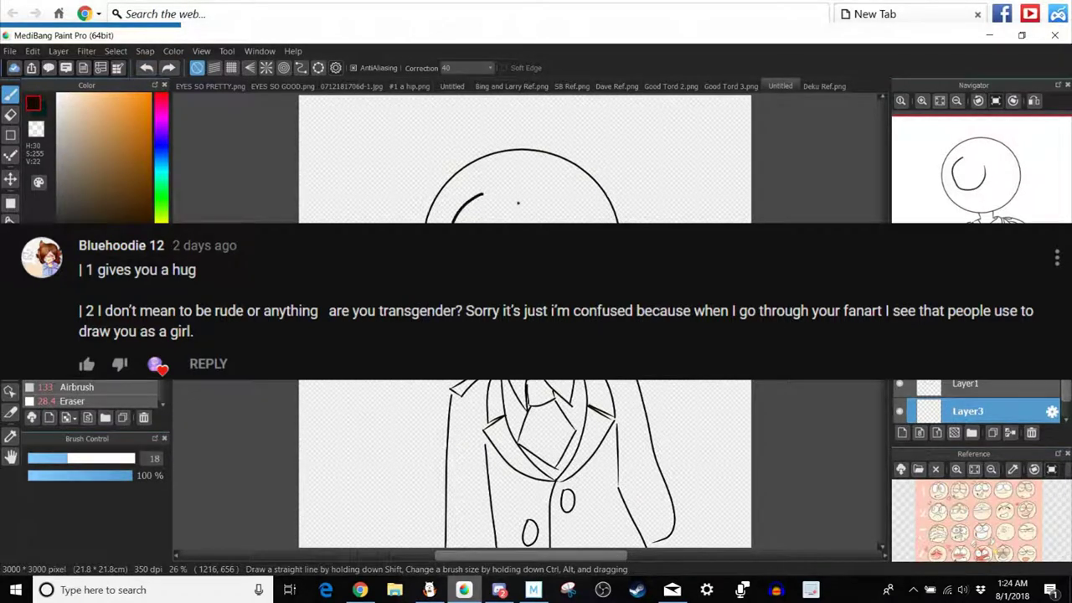
{"action": "left_click_drag", "start_coordinate": [491, 193], "coordinate": [529, 220]}
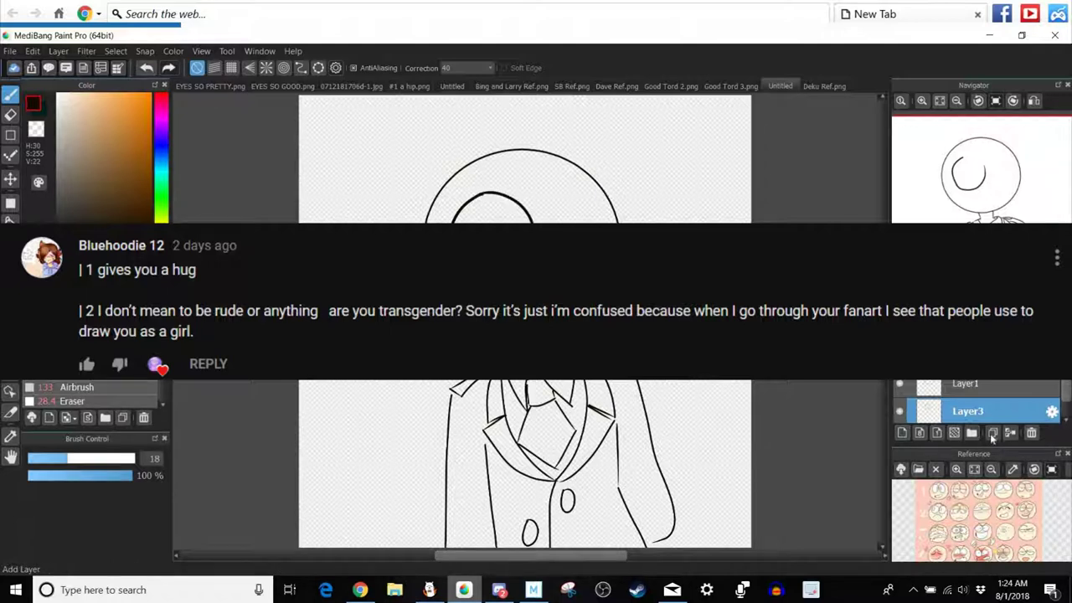
Duplicate the eye layer, narrow the copy and place it as the second eye in the head's right half, and merge the two layers.
{"action": "left_click", "coordinate": [992, 434]}
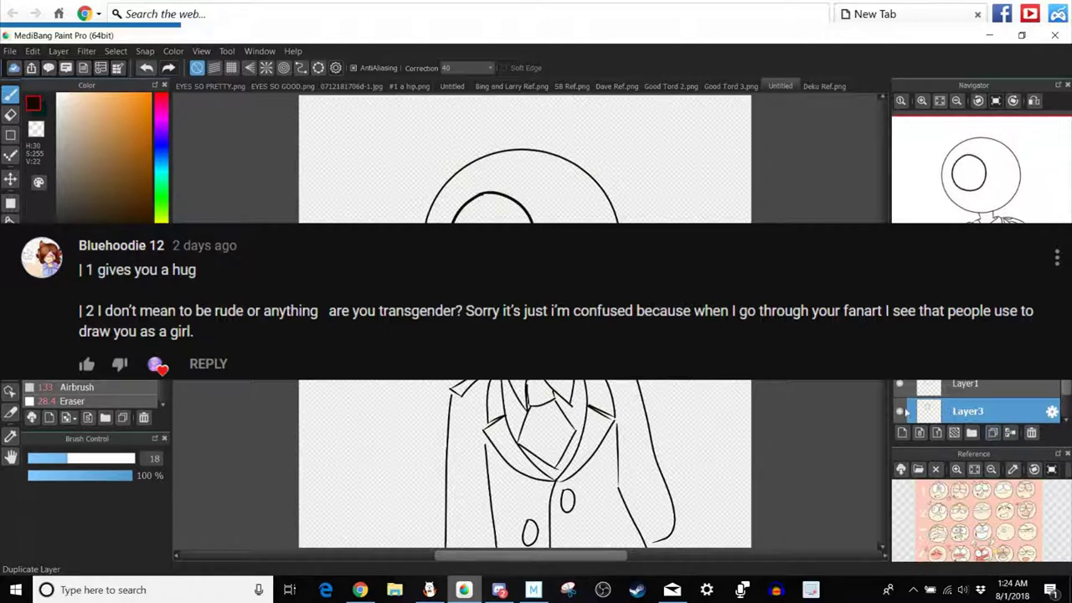
{"action": "key", "text": "ctrl+t"}
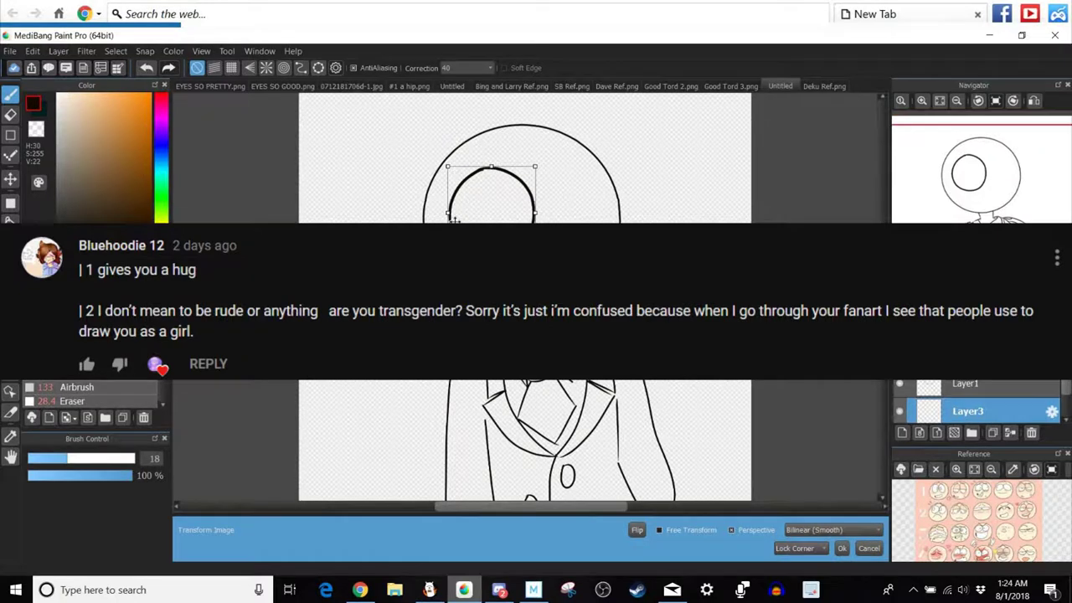
{"action": "left_click_drag", "start_coordinate": [511, 206], "coordinate": [562, 218]}
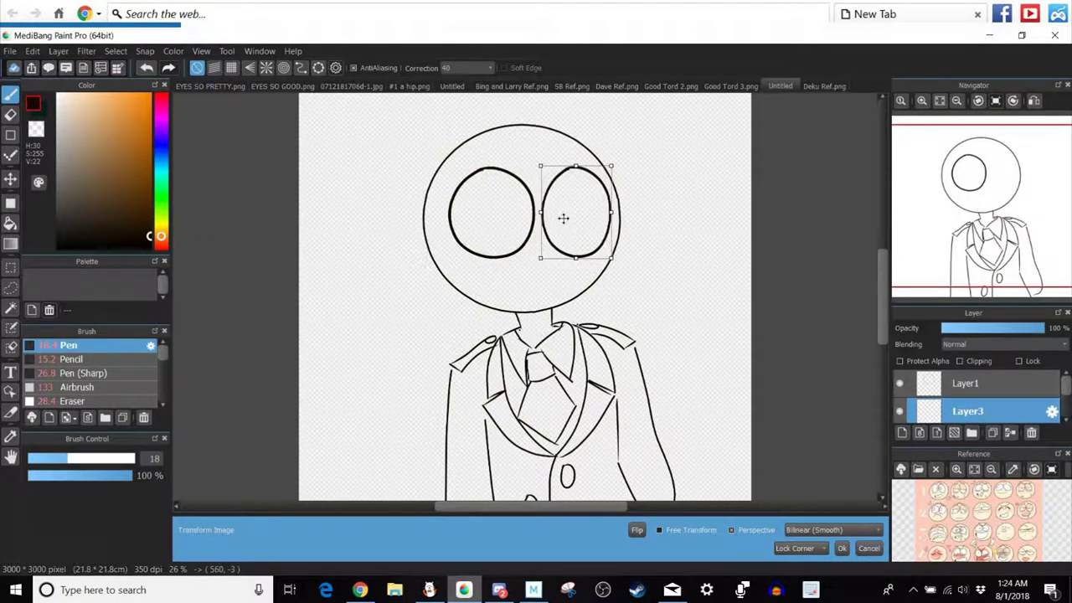
{"action": "left_click", "coordinate": [842, 548]}
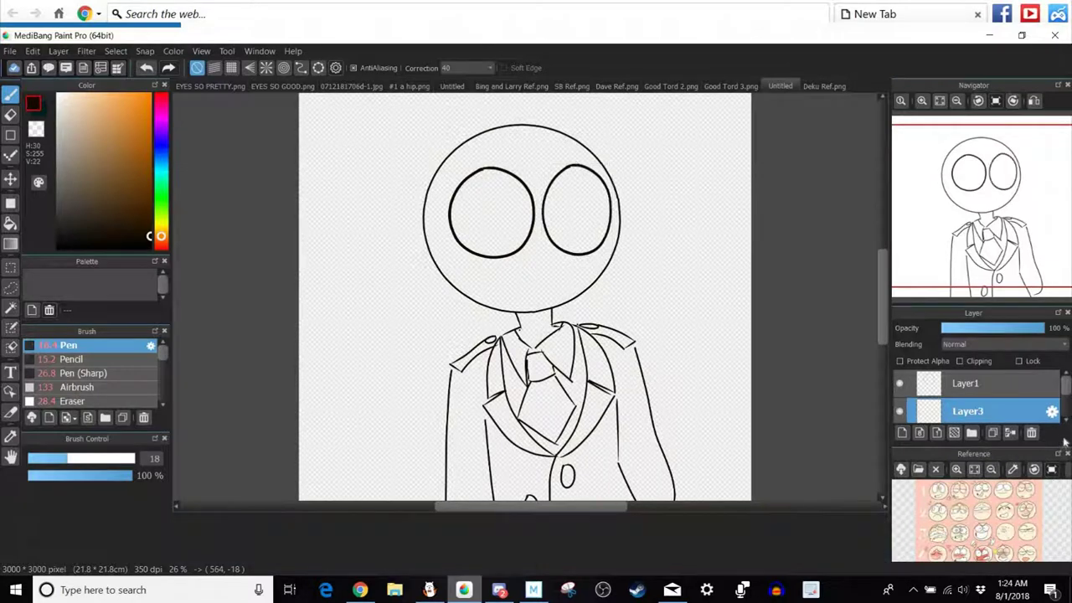
{"action": "left_click", "coordinate": [1011, 432]}
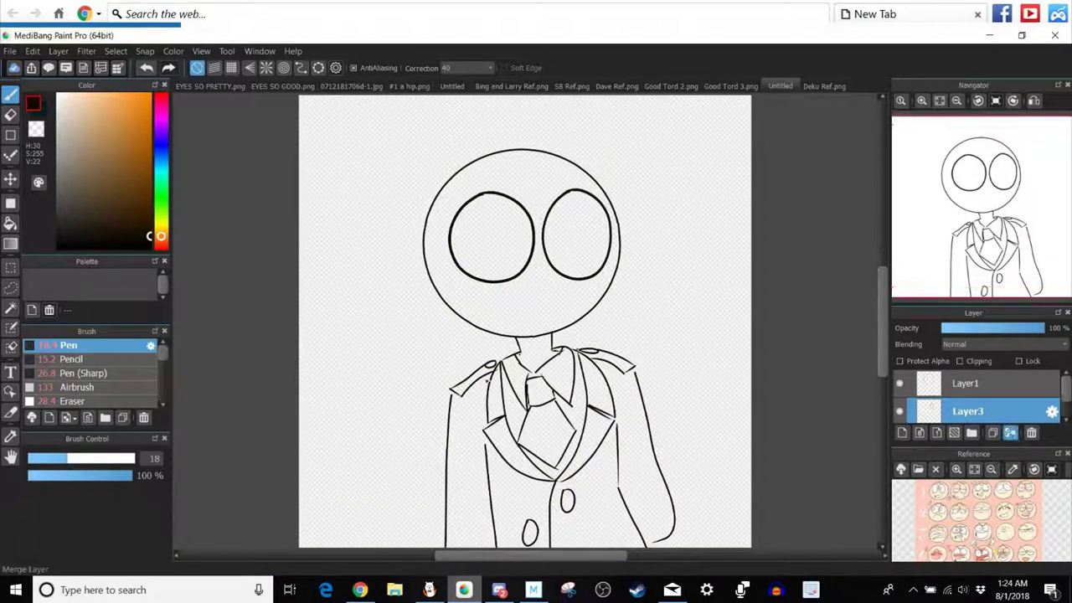
Set the pen size to 15 and draw curved hair locks falling over the right eye, using Deku Ref.png as reference.
{"action": "left_click", "coordinate": [50, 459]}
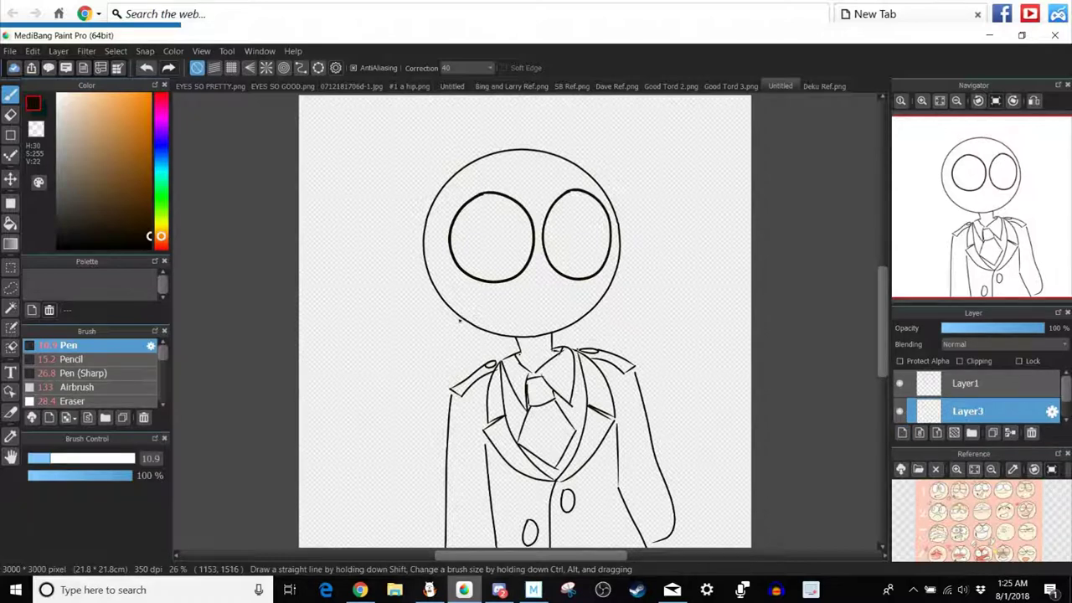
{"action": "left_click_drag", "start_coordinate": [402, 305], "coordinate": [399, 296]}
{"action": "left_click", "coordinate": [147, 68]}
{"action": "left_click", "coordinate": [62, 460]}
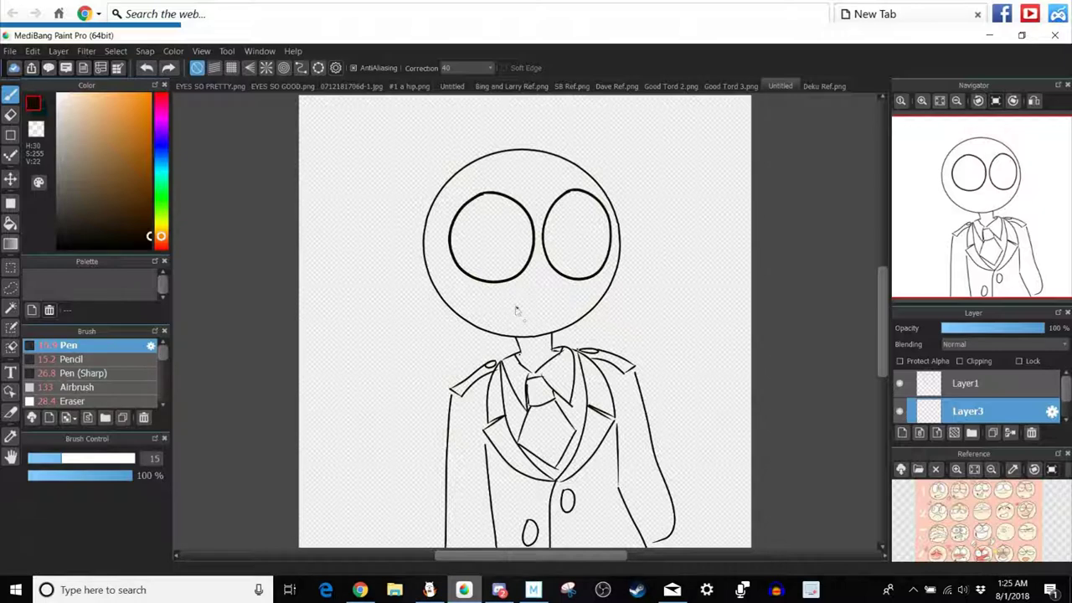
{"action": "left_click", "coordinate": [813, 85]}
{"action": "left_click", "coordinate": [780, 87]}
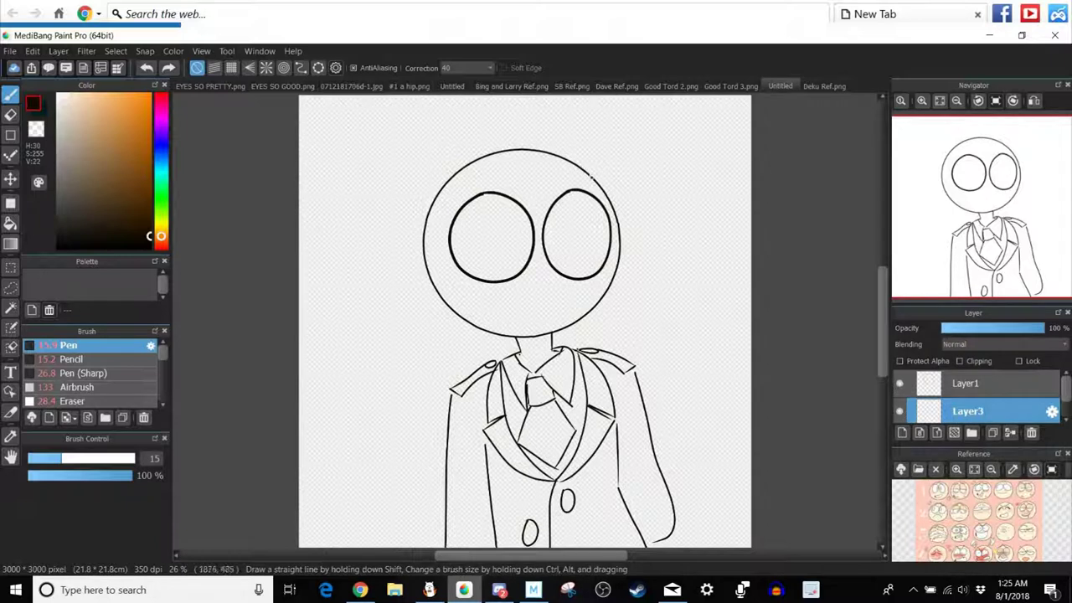
{"action": "mouse_move", "coordinate": [586, 172]}
{"action": "left_mouse_down"}
{"action": "mouse_move", "coordinate": [596, 197]}
{"action": "mouse_move", "coordinate": [571, 224]}
{"action": "mouse_move", "coordinate": [582, 236]}
{"action": "mouse_move", "coordinate": [555, 190]}
{"action": "mouse_move", "coordinate": [539, 222]}
{"action": "mouse_move", "coordinate": [550, 245]}
{"action": "left_mouse_up"}
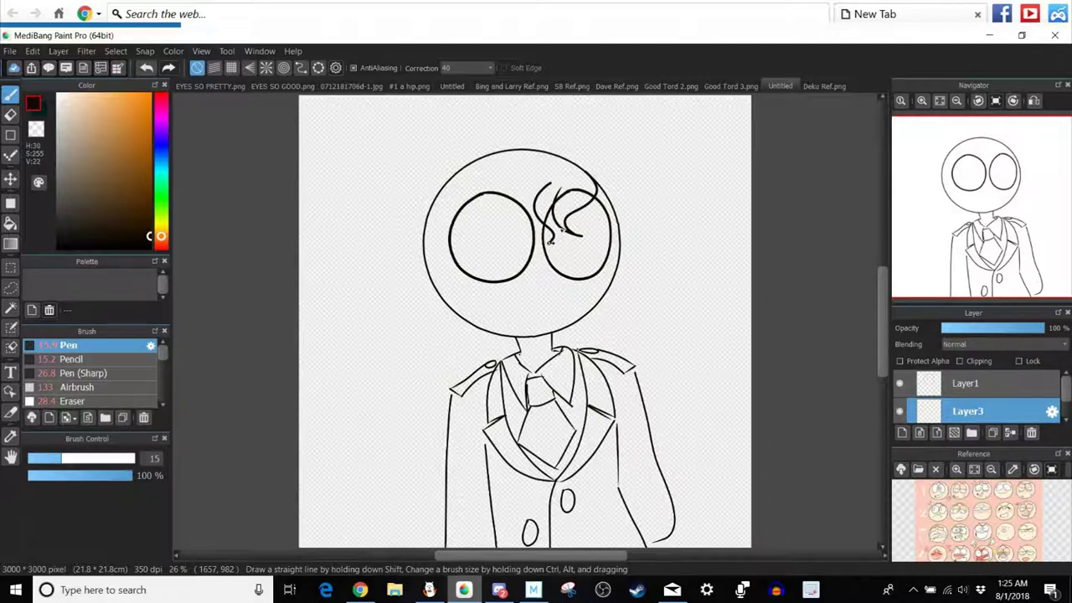
Extend the fringe with pointed locks across the right eye and past the right edge of the head, checking Deku Ref.png.
{"action": "left_click", "coordinate": [821, 86]}
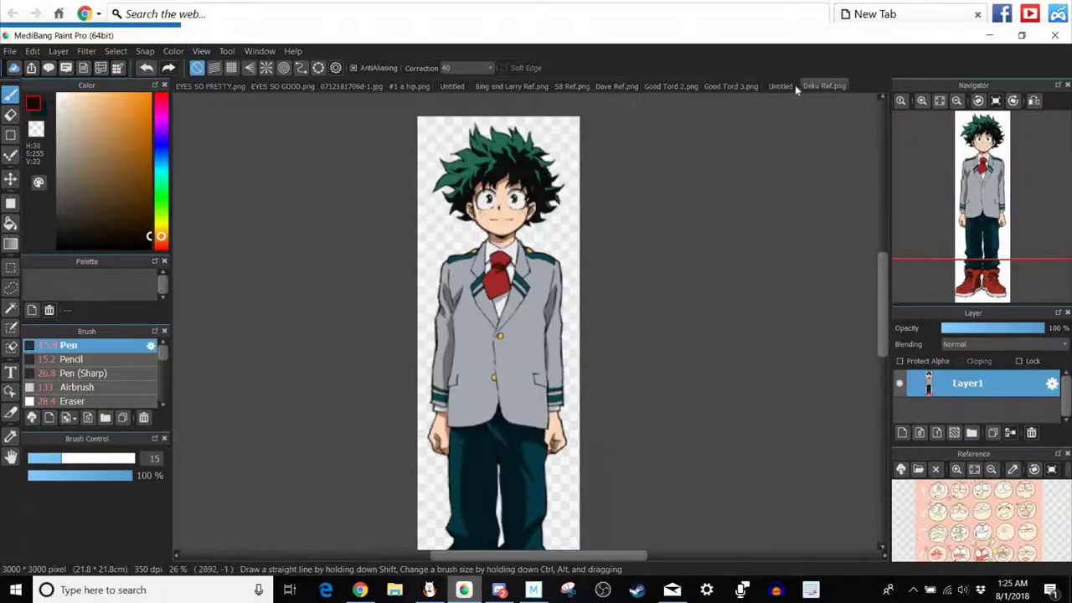
{"action": "left_click", "coordinate": [780, 86]}
{"action": "mouse_move", "coordinate": [606, 162]}
{"action": "left_mouse_down"}
{"action": "mouse_move", "coordinate": [632, 226]}
{"action": "mouse_move", "coordinate": [645, 228]}
{"action": "mouse_move", "coordinate": [629, 235]}
{"action": "mouse_move", "coordinate": [645, 226]}
{"action": "mouse_move", "coordinate": [599, 199]}
{"action": "left_mouse_up"}
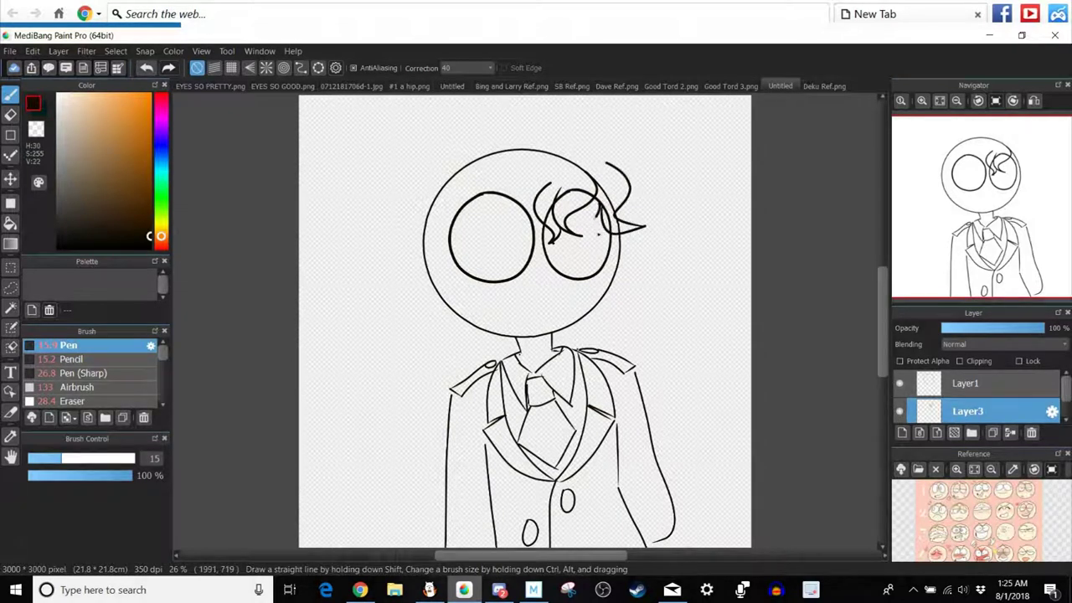
{"action": "left_click", "coordinate": [826, 88]}
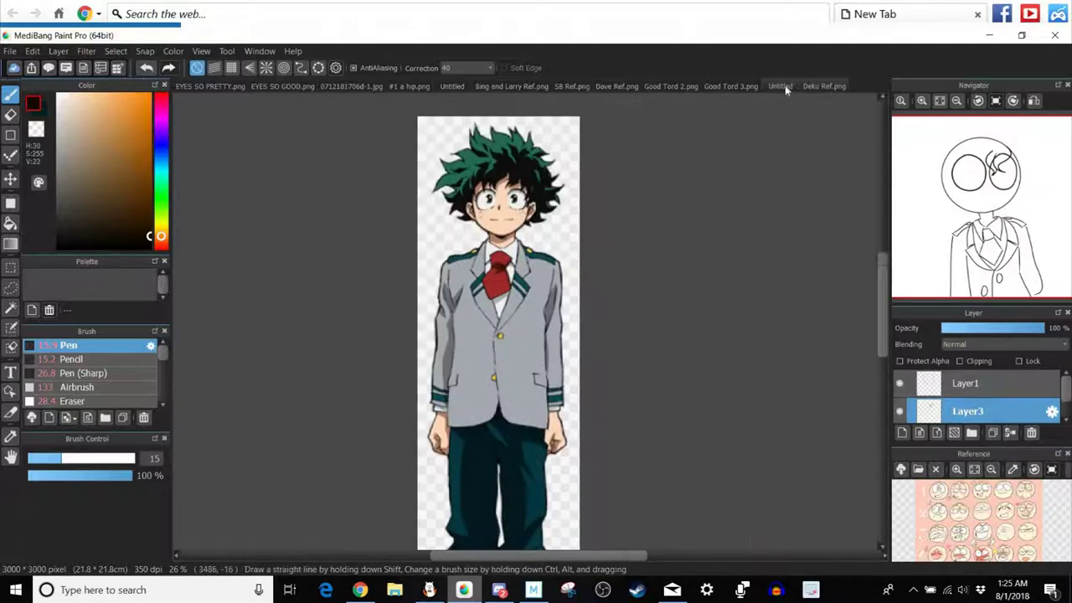
{"action": "left_click", "coordinate": [782, 85]}
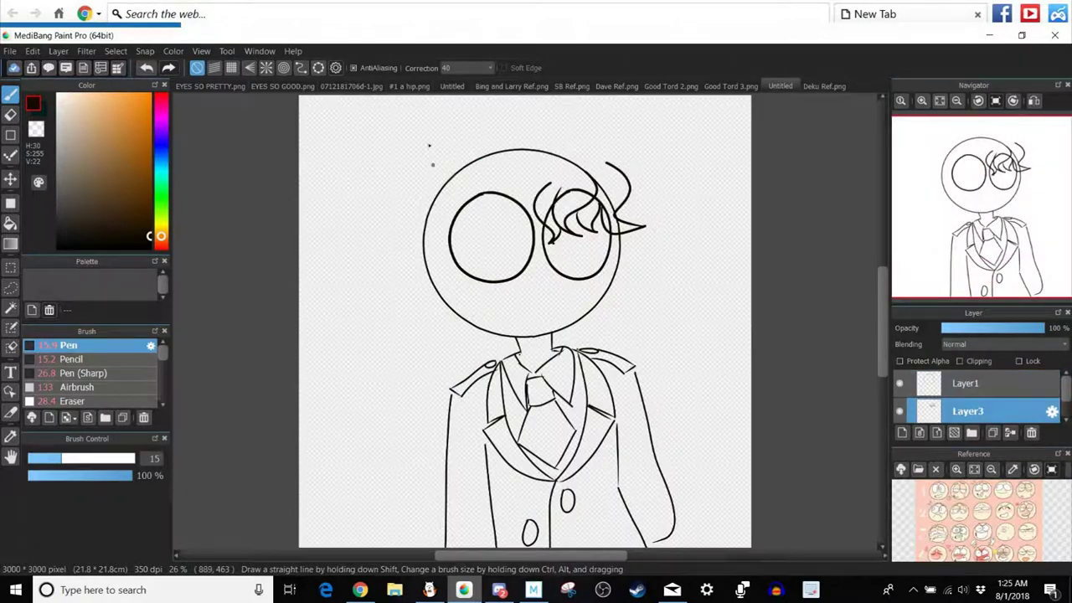
Draw a tuft of pointed curved hair locks above the head's upper left, checking its shape against Deku Ref.png.
{"action": "left_click_drag", "start_coordinate": [429, 162], "coordinate": [435, 99]}
{"action": "left_click_drag", "start_coordinate": [452, 139], "coordinate": [443, 102]}
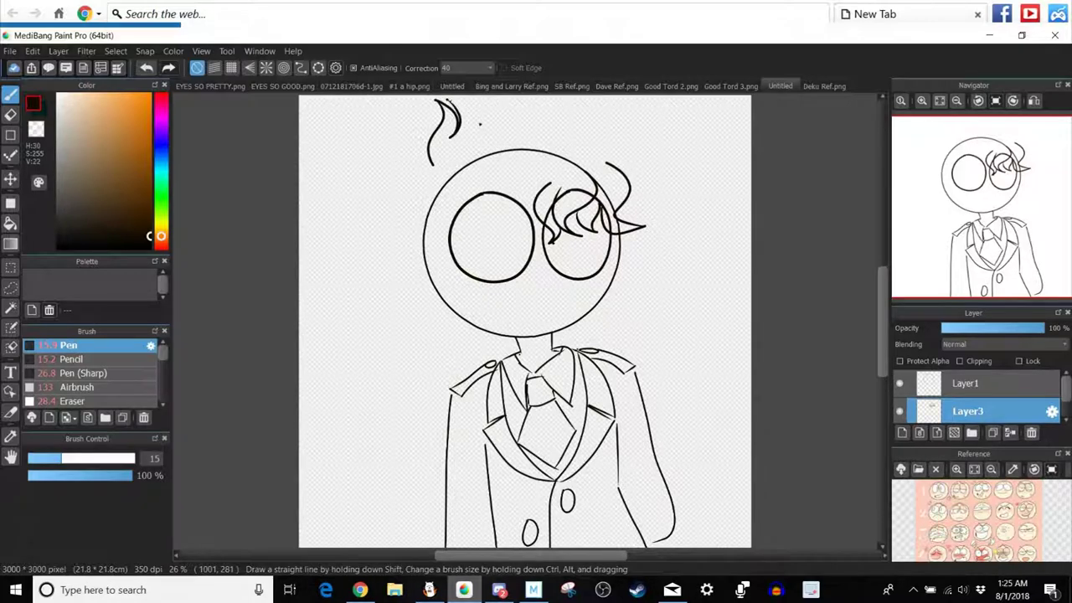
{"action": "left_click", "coordinate": [829, 87]}
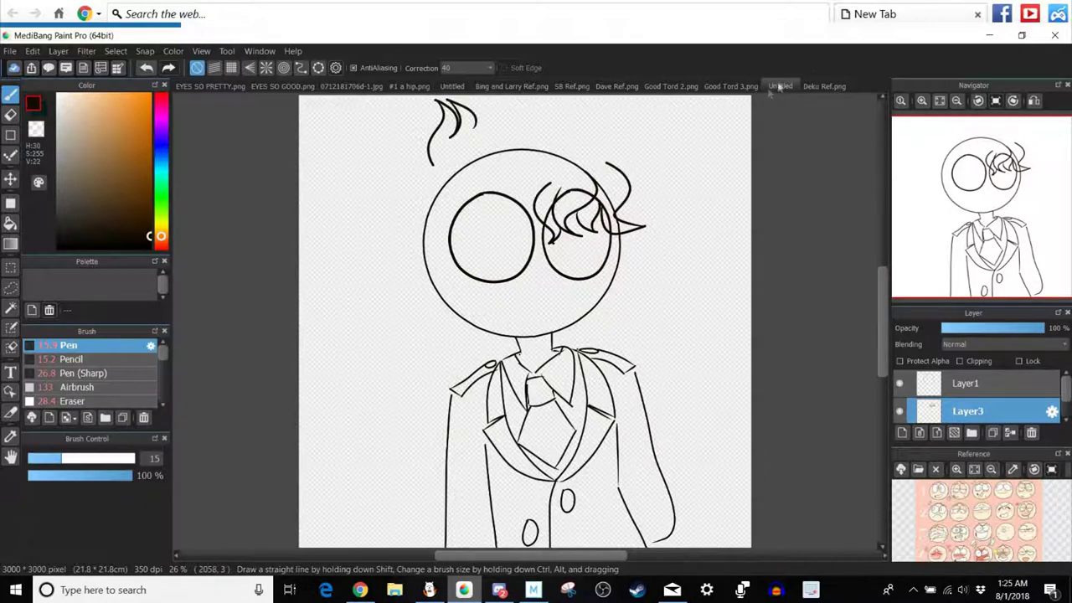
{"action": "left_click", "coordinate": [780, 86]}
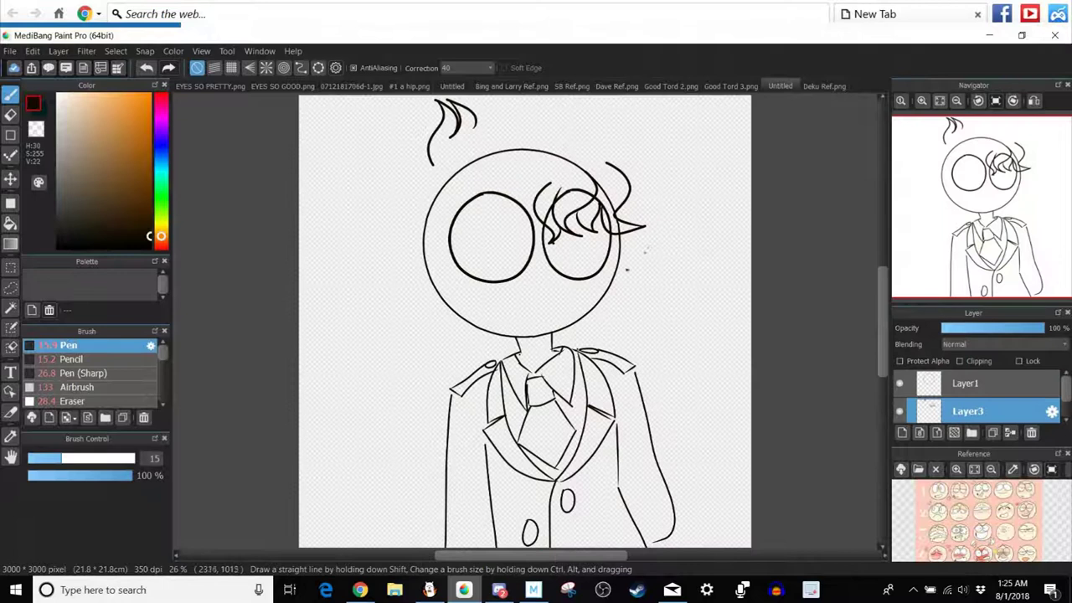
{"action": "left_click_drag", "start_coordinate": [622, 267], "coordinate": [658, 293]}
{"action": "left_click_drag", "start_coordinate": [612, 323], "coordinate": [612, 327]}
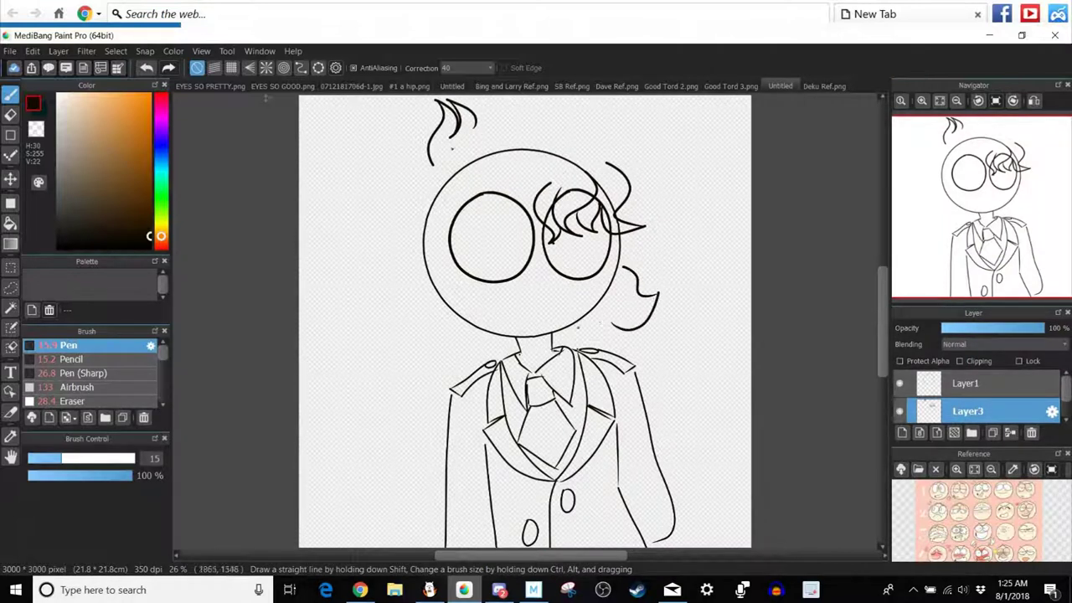
{"action": "left_click", "coordinate": [147, 69]}
Draw short pointed hair locks from the right side of the neck up to the jaw, using Deku Ref.png and undoing an unsuitable curl.
{"action": "left_click", "coordinate": [818, 85]}
{"action": "left_click", "coordinate": [780, 87]}
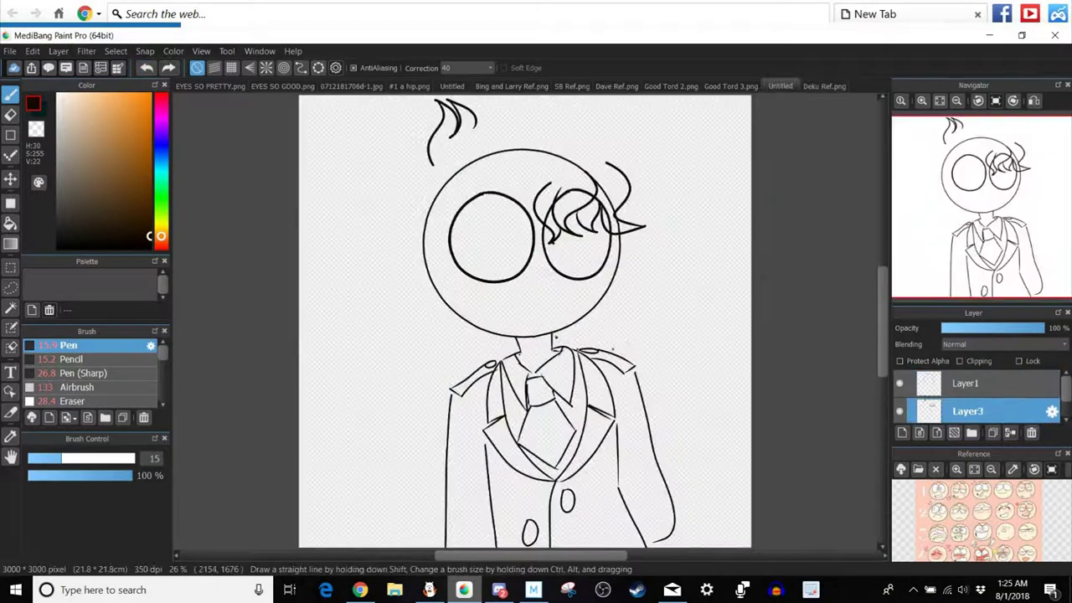
{"action": "left_click_drag", "start_coordinate": [554, 336], "coordinate": [606, 343]}
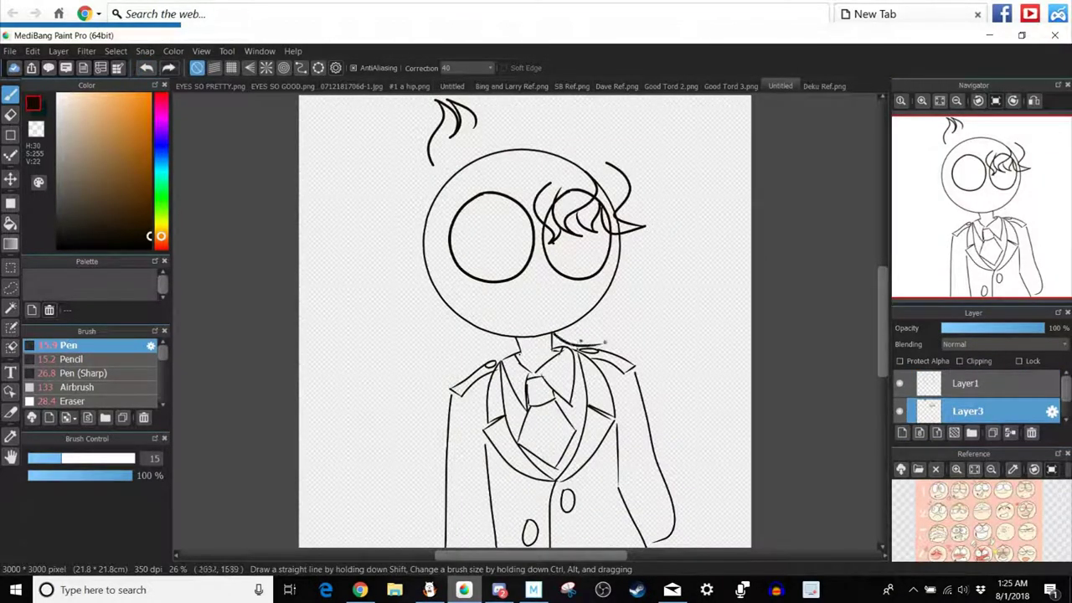
{"action": "left_click_drag", "start_coordinate": [614, 297], "coordinate": [591, 342]}
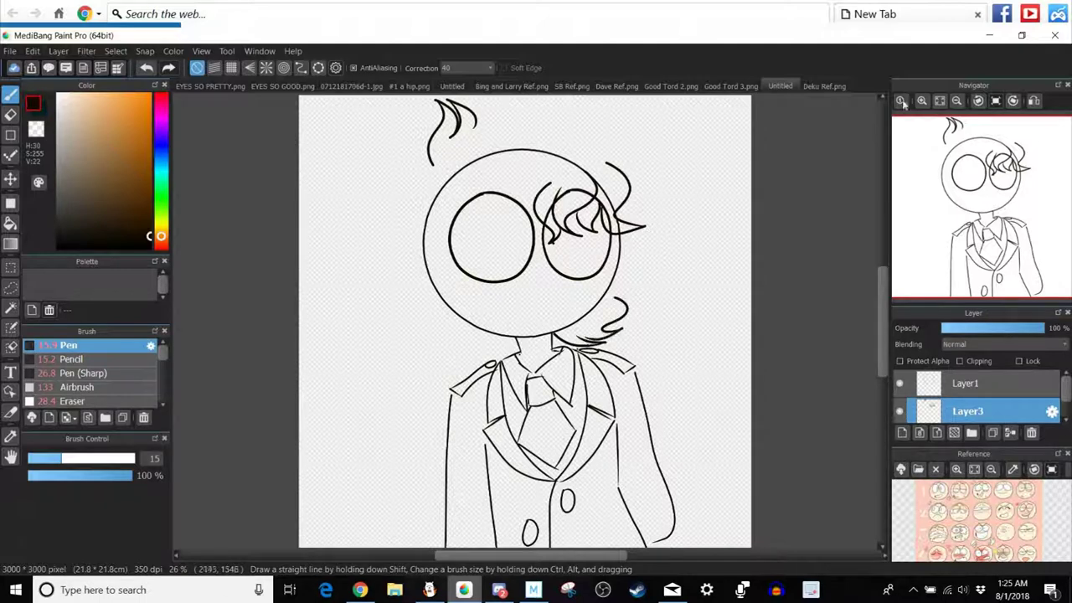
{"action": "left_click", "coordinate": [806, 86]}
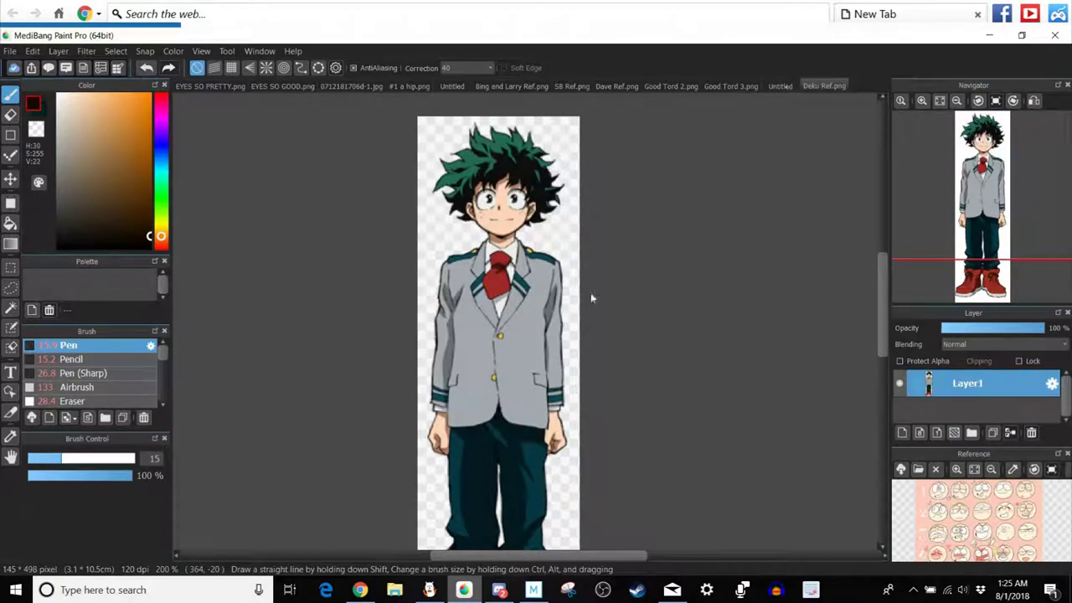
{"action": "left_click", "coordinate": [780, 86]}
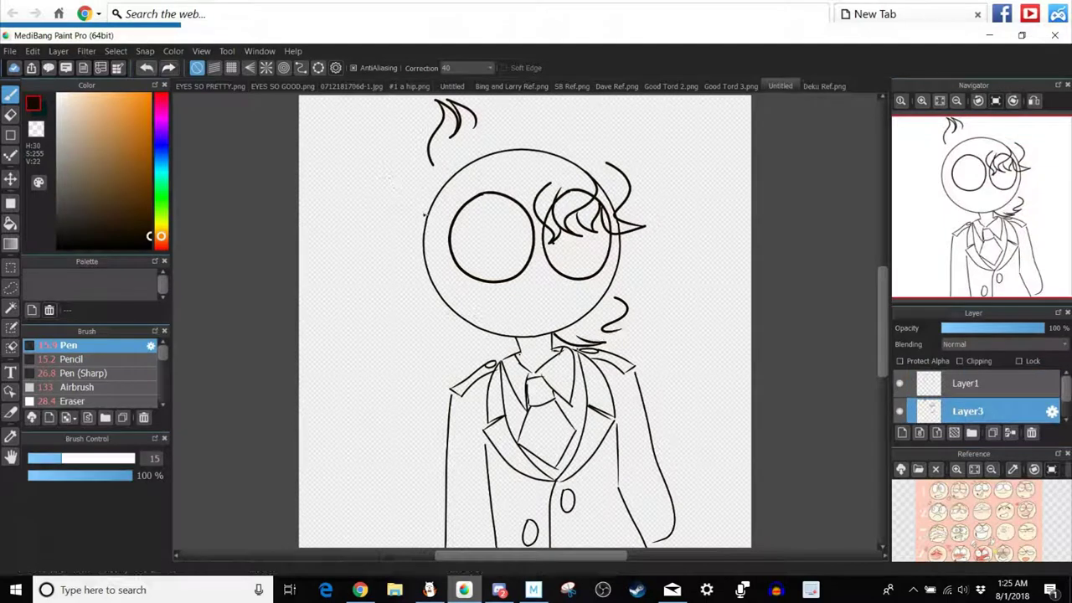
{"action": "key", "text": "ctrl+z"}
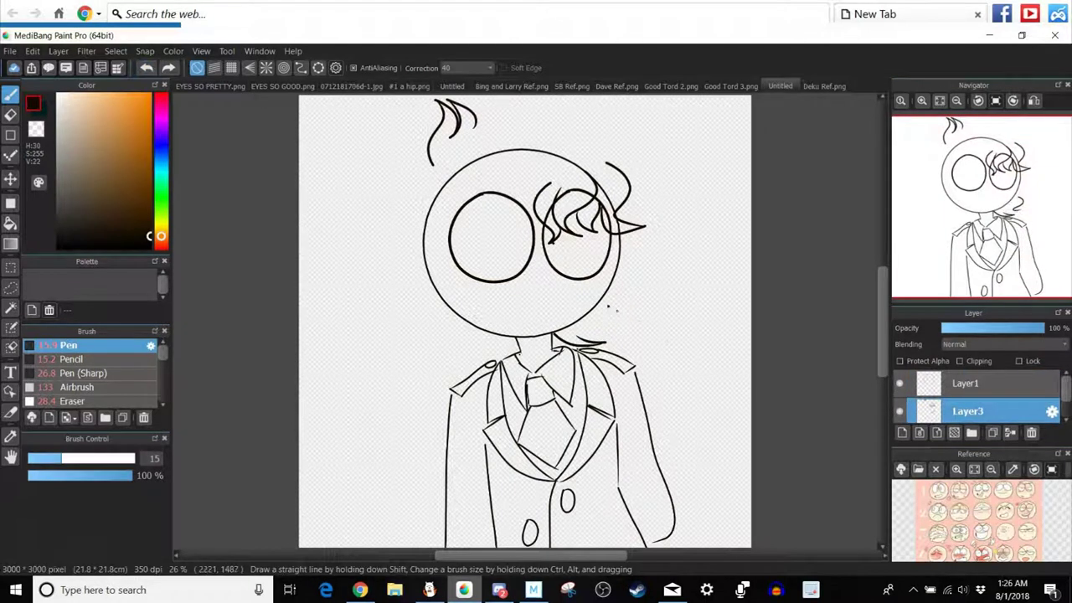
{"action": "mouse_move", "coordinate": [606, 304]}
{"action": "left_mouse_down"}
{"action": "mouse_move", "coordinate": [637, 323]}
{"action": "mouse_move", "coordinate": [591, 337]}
{"action": "left_mouse_up"}
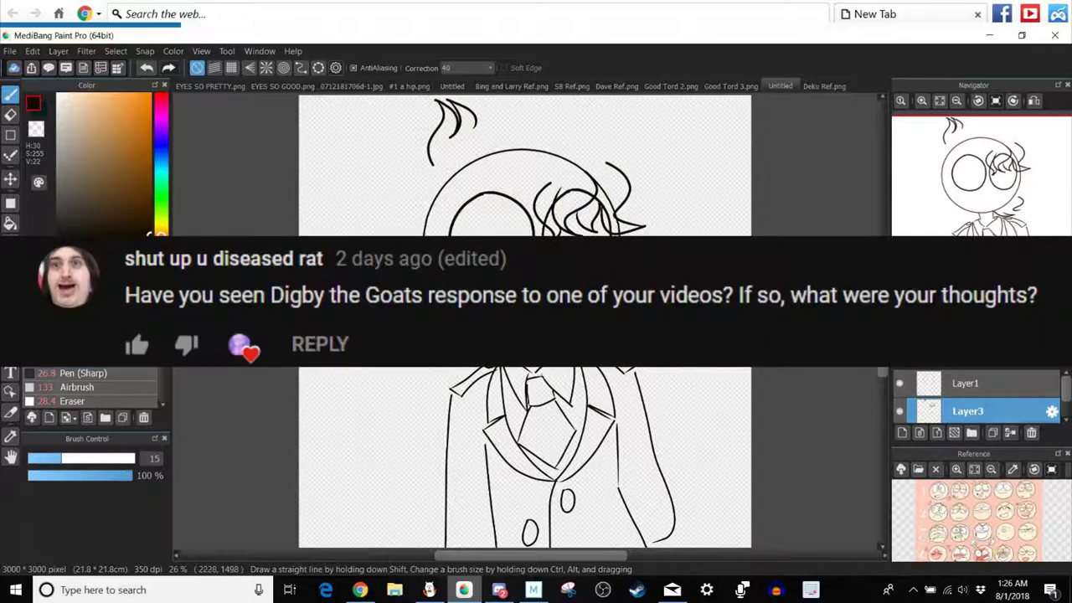
{"action": "left_click_drag", "start_coordinate": [635, 322], "coordinate": [589, 338]}
{"action": "mouse_move", "coordinate": [624, 292]}
{"action": "left_mouse_down"}
{"action": "mouse_move", "coordinate": [662, 296]}
{"action": "mouse_move", "coordinate": [610, 316]}
{"action": "left_mouse_up"}
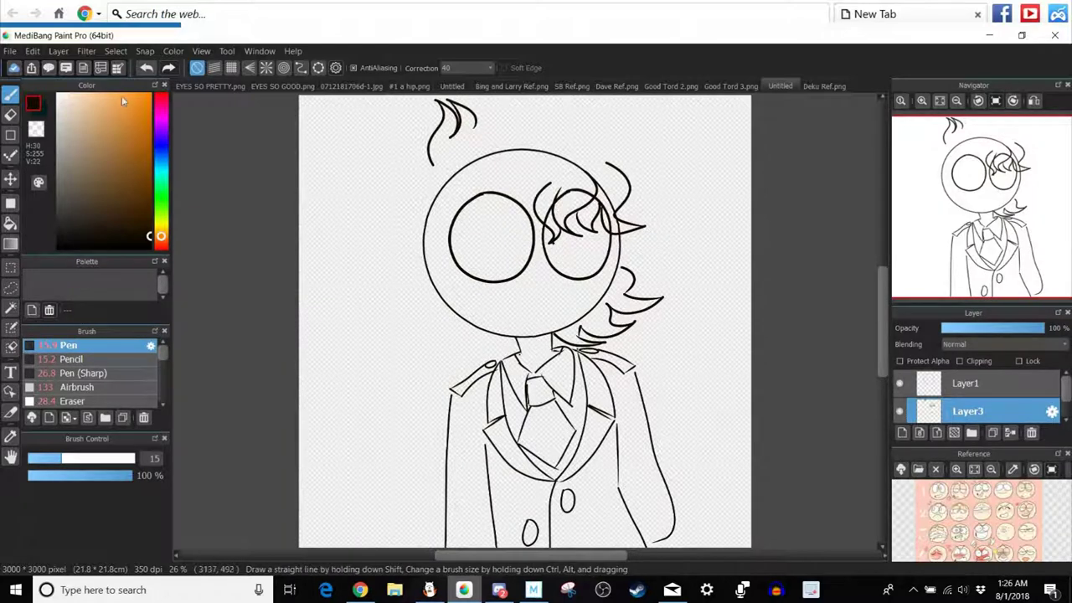
{"action": "left_click", "coordinate": [144, 70]}
{"action": "left_click", "coordinate": [145, 71]}
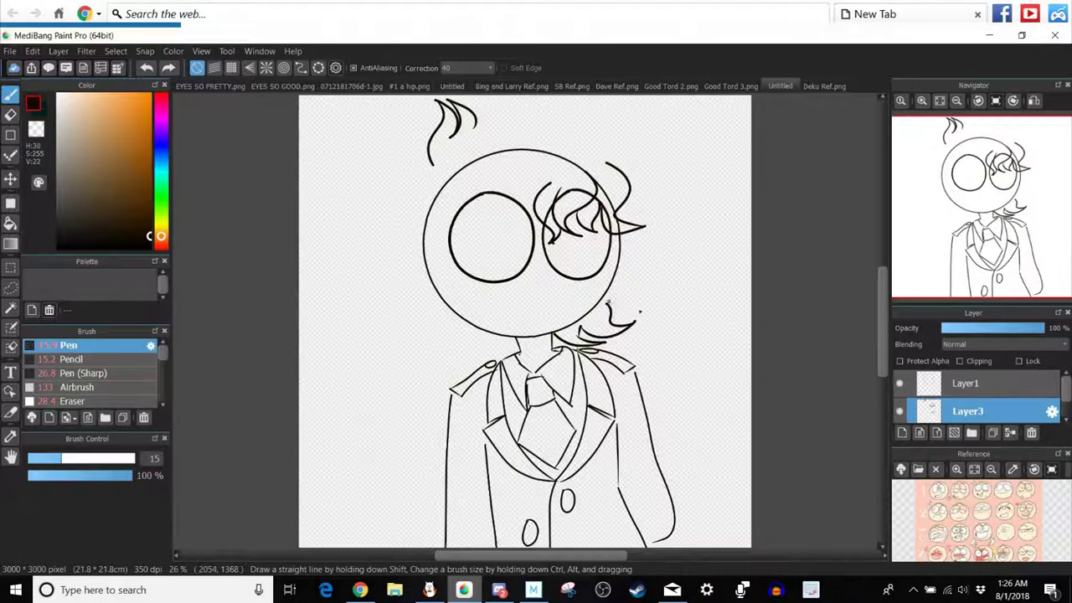
{"action": "mouse_move", "coordinate": [609, 302]}
{"action": "left_mouse_down"}
{"action": "mouse_move", "coordinate": [666, 299]}
{"action": "mouse_move", "coordinate": [638, 287]}
{"action": "left_mouse_up"}
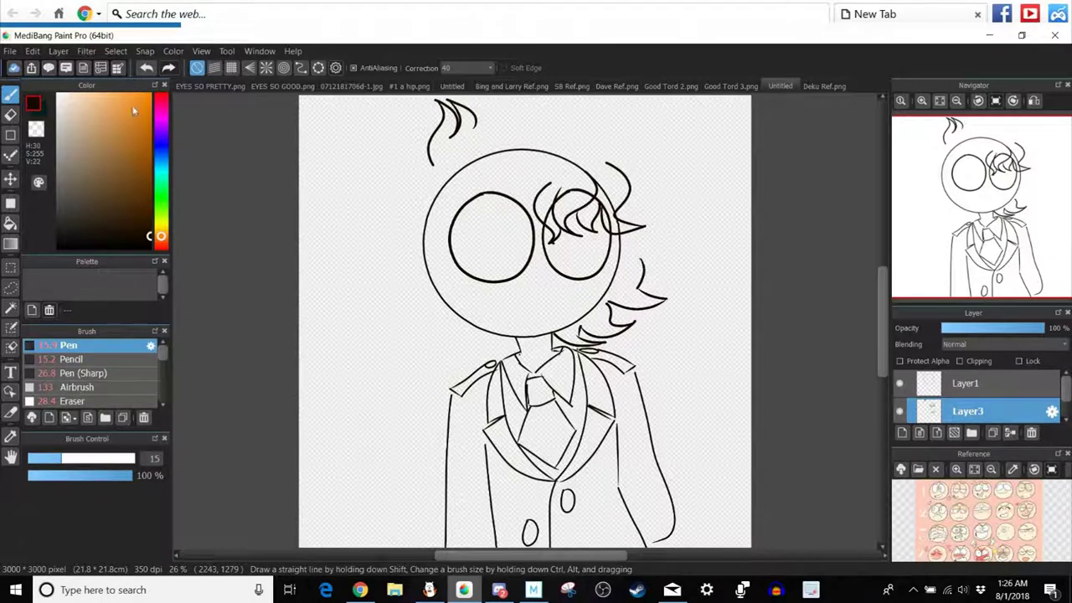
{"action": "key", "text": "ctrl+z"}
{"action": "key", "text": "ctrl+z"}
{"action": "key", "text": "ctrl+z"}
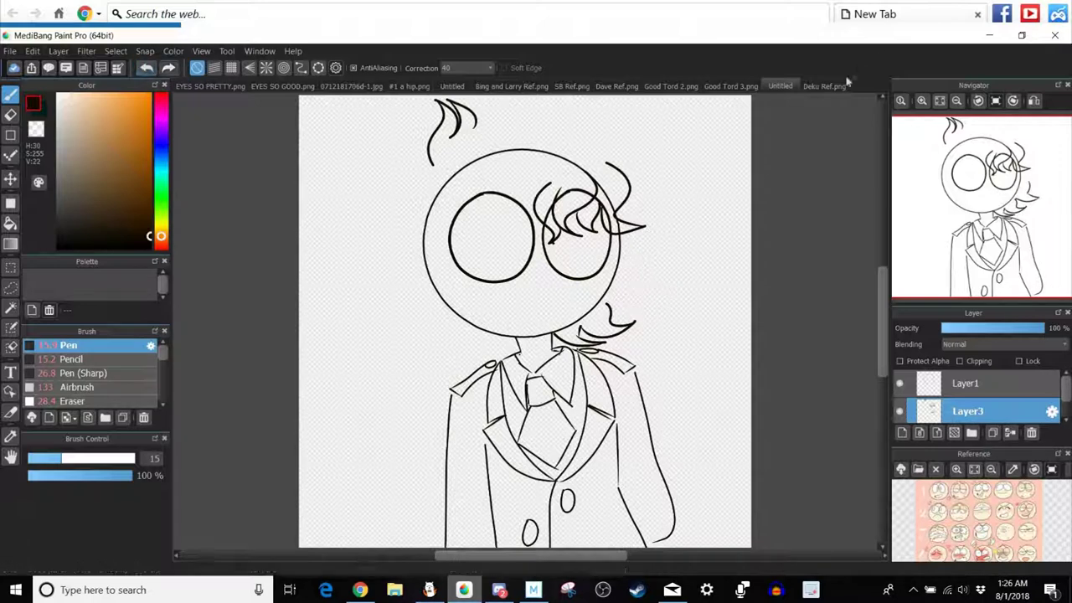
Draw a pointed hair lock flaring out from the left side of the neck, checking Deku Ref.png.
{"action": "left_click", "coordinate": [807, 86]}
{"action": "key", "text": "ctrl+Tab"}
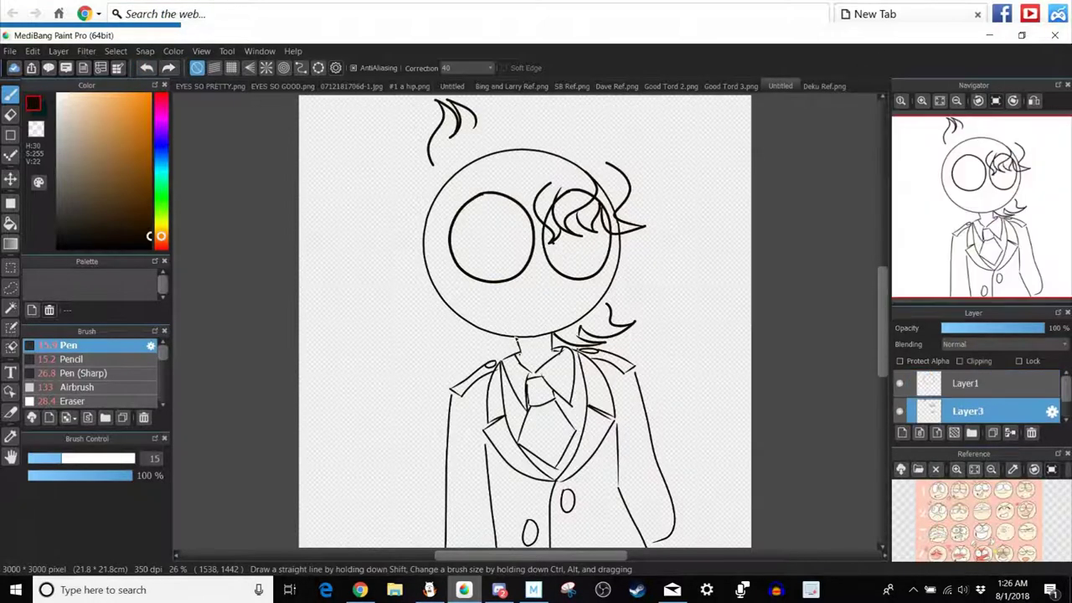
{"action": "left_click_drag", "start_coordinate": [516, 338], "coordinate": [474, 353]}
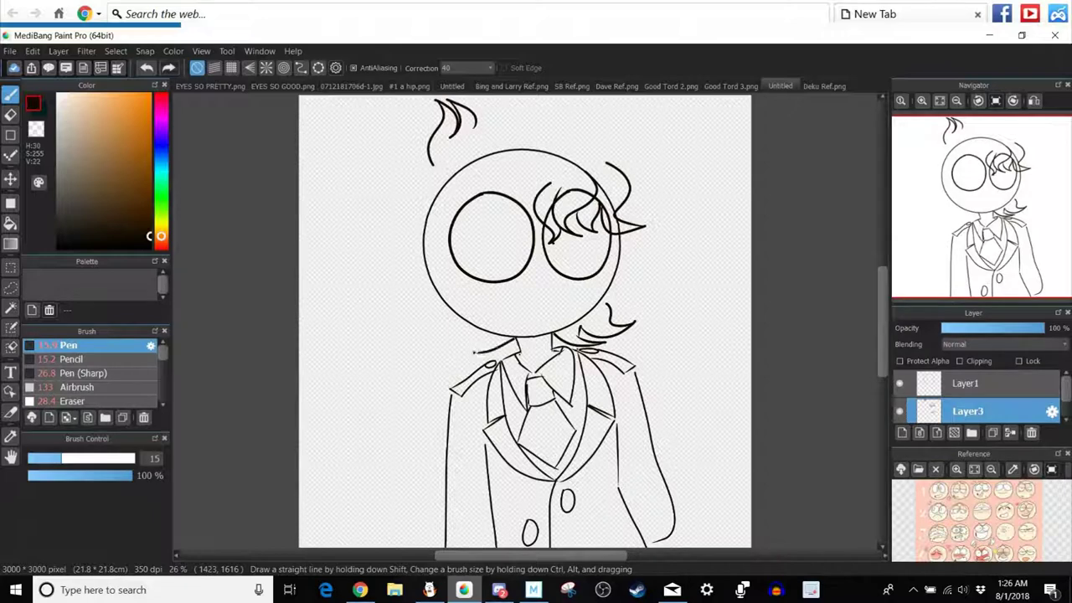
{"action": "left_click", "coordinate": [809, 86]}
{"action": "left_click", "coordinate": [779, 87]}
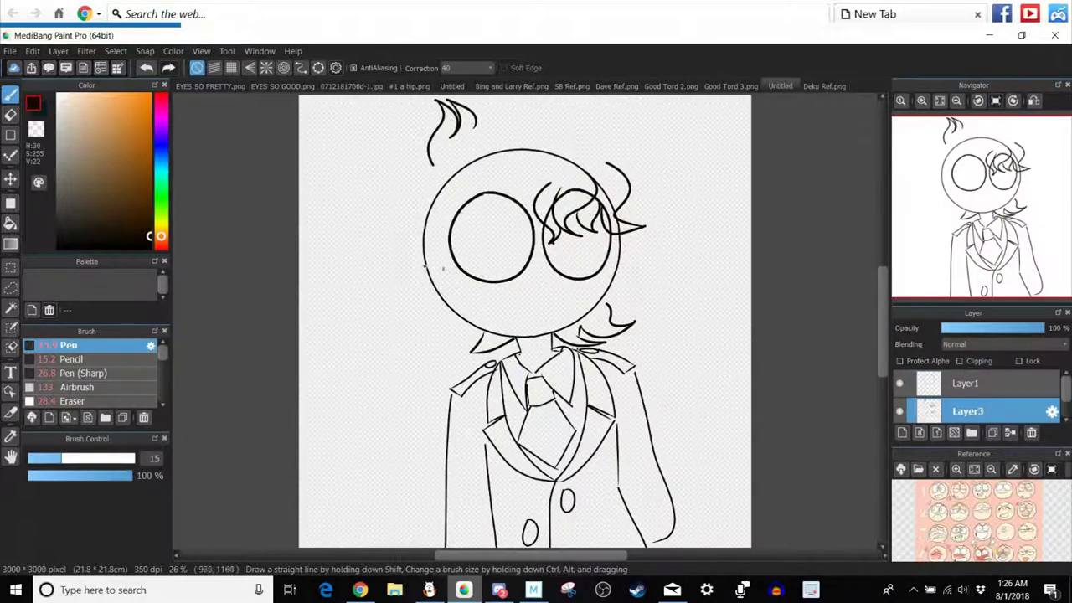
{"action": "left_click", "coordinate": [810, 86]}
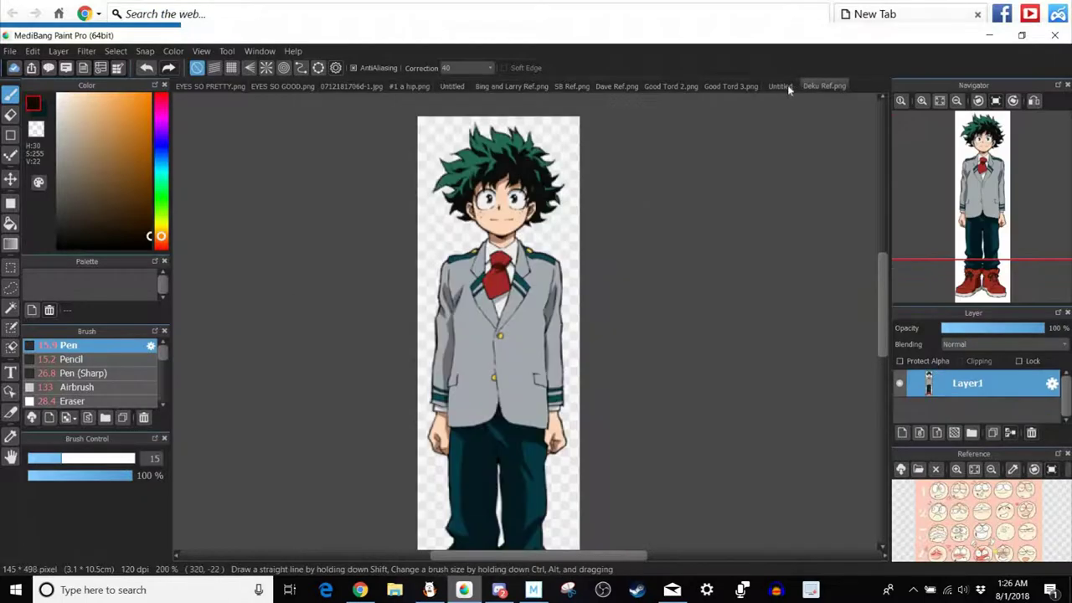
{"action": "left_click", "coordinate": [779, 86]}
{"action": "left_click_drag", "start_coordinate": [416, 274], "coordinate": [401, 293]}
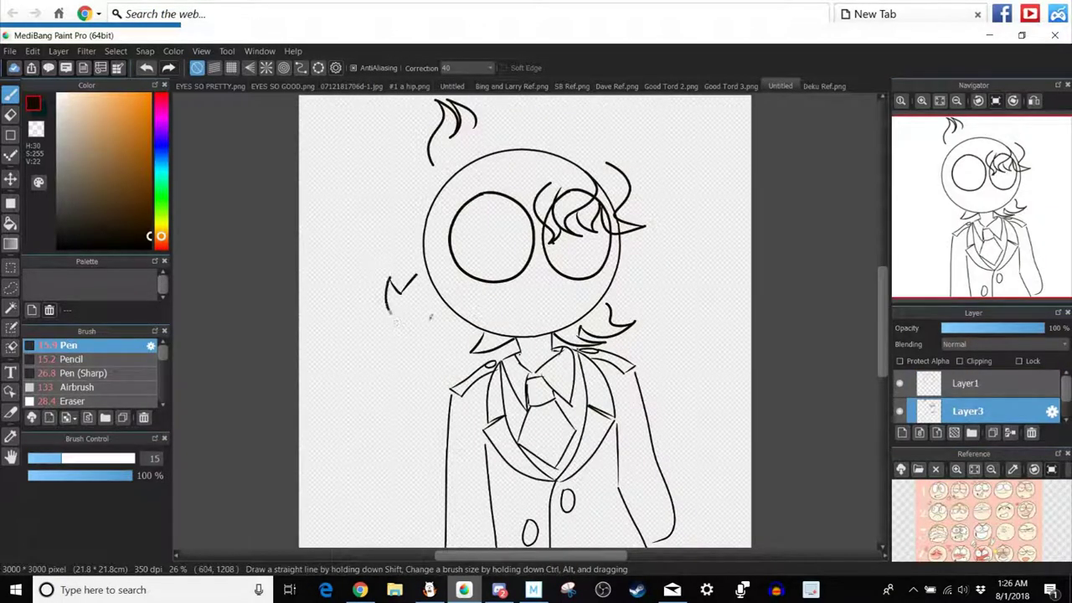
{"action": "left_click", "coordinate": [145, 68]}
{"action": "left_click", "coordinate": [146, 68]}
Draw a large curved hair lock beside the head's lower left, using Deku Ref.png, and undo the extra stroke toward the neck.
{"action": "left_click", "coordinate": [829, 87]}
{"action": "left_click", "coordinate": [780, 87]}
{"action": "mouse_move", "coordinate": [420, 279]}
{"action": "left_mouse_down"}
{"action": "mouse_move", "coordinate": [401, 288]}
{"action": "mouse_move", "coordinate": [386, 279]}
{"action": "mouse_move", "coordinate": [390, 311]}
{"action": "mouse_move", "coordinate": [429, 323]}
{"action": "mouse_move", "coordinate": [445, 309]}
{"action": "mouse_move", "coordinate": [429, 324]}
{"action": "left_mouse_up"}
{"action": "left_click_drag", "start_coordinate": [483, 344], "coordinate": [493, 336]}
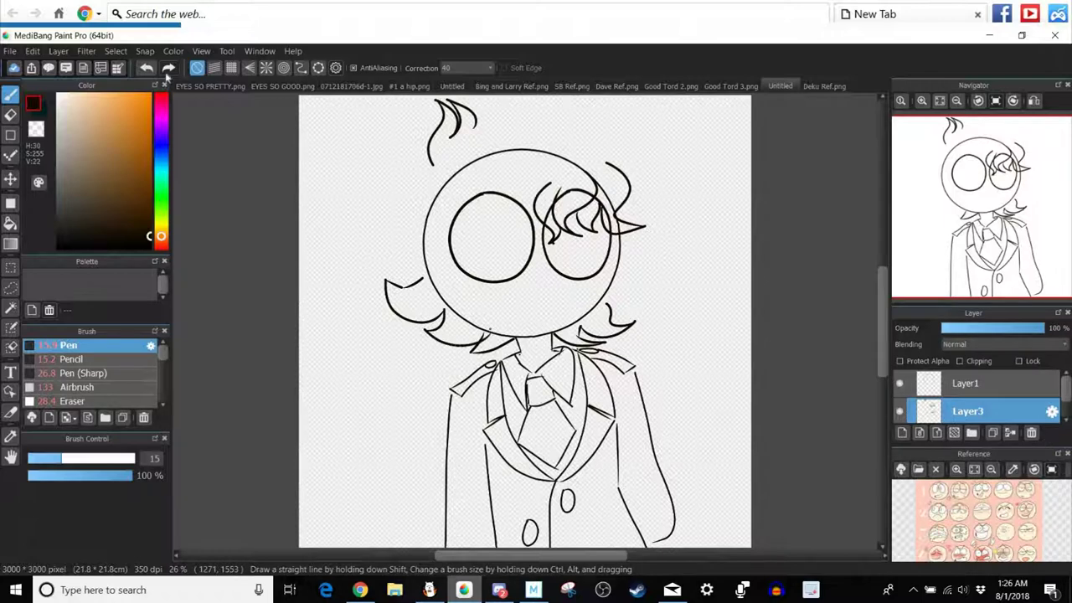
{"action": "left_click", "coordinate": [146, 68]}
{"action": "left_click", "coordinate": [824, 86]}
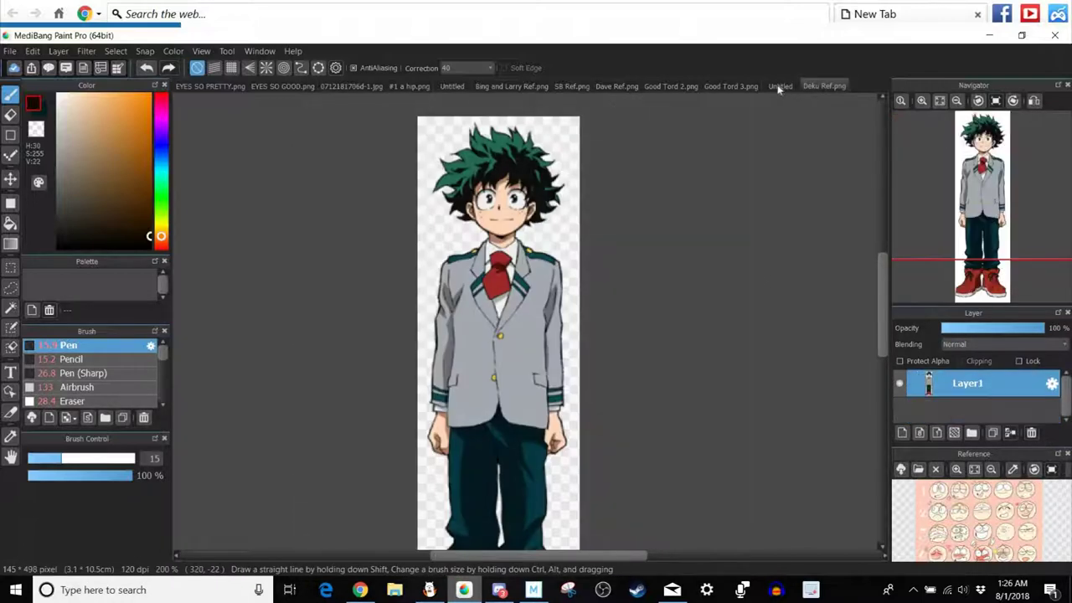
{"action": "left_click", "coordinate": [779, 86]}
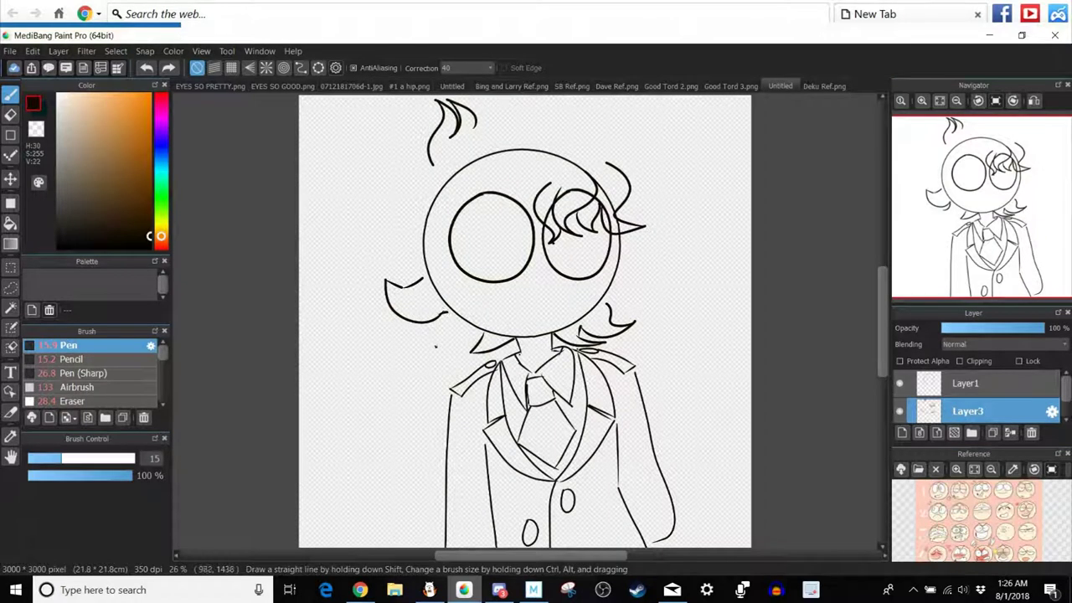
{"action": "mouse_move", "coordinate": [432, 331]}
{"action": "left_mouse_down"}
{"action": "mouse_move", "coordinate": [433, 344]}
{"action": "mouse_move", "coordinate": [446, 339]}
{"action": "left_mouse_up"}
{"action": "left_click_drag", "start_coordinate": [460, 341], "coordinate": [483, 342]}
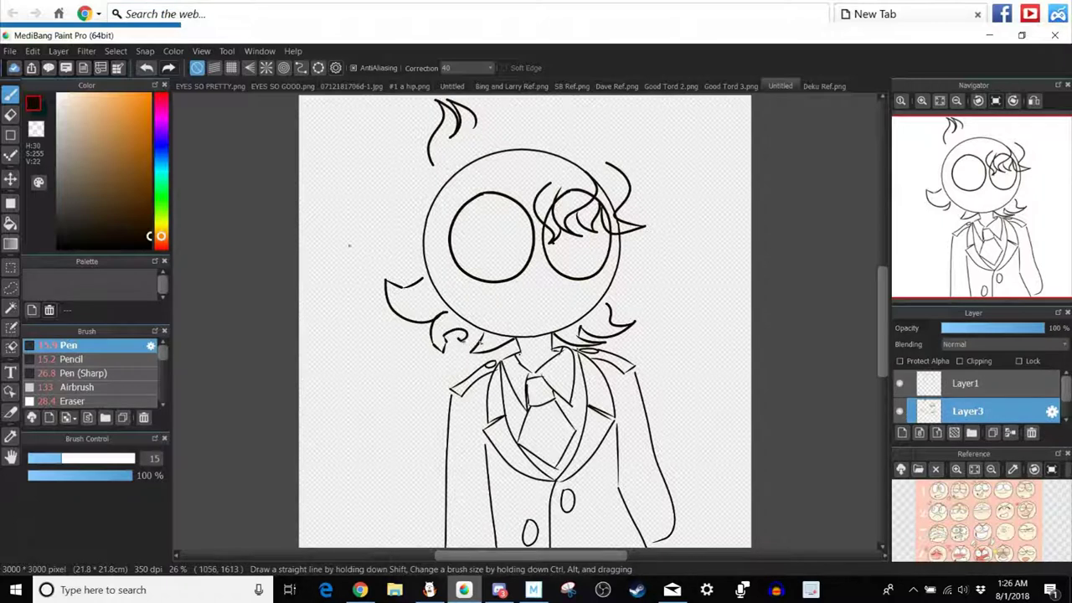
{"action": "left_click", "coordinate": [147, 68]}
{"action": "left_click", "coordinate": [147, 69]}
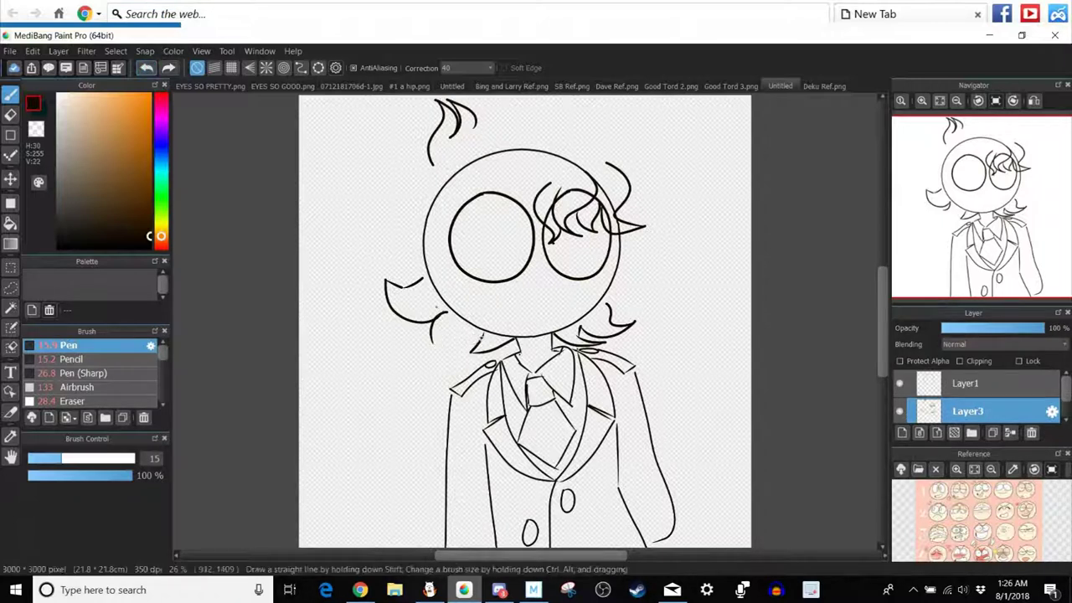
{"action": "mouse_move", "coordinate": [483, 333]}
{"action": "left_mouse_down"}
{"action": "mouse_move", "coordinate": [450, 330]}
{"action": "mouse_move", "coordinate": [450, 343]}
{"action": "left_mouse_up"}
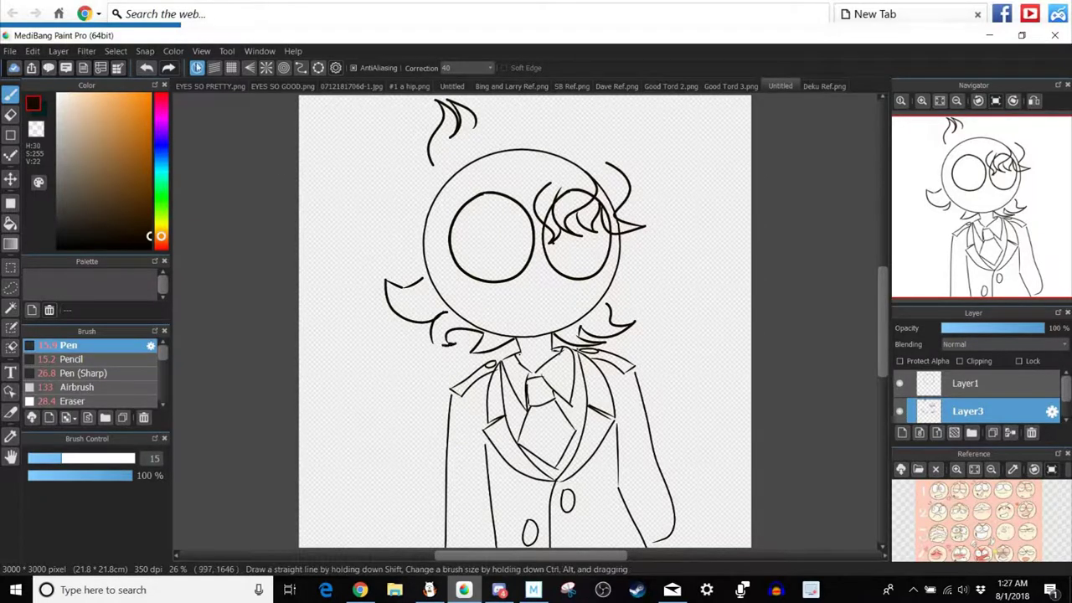
{"action": "left_click", "coordinate": [147, 69]}
{"action": "left_click", "coordinate": [146, 68]}
{"action": "left_click", "coordinate": [147, 69]}
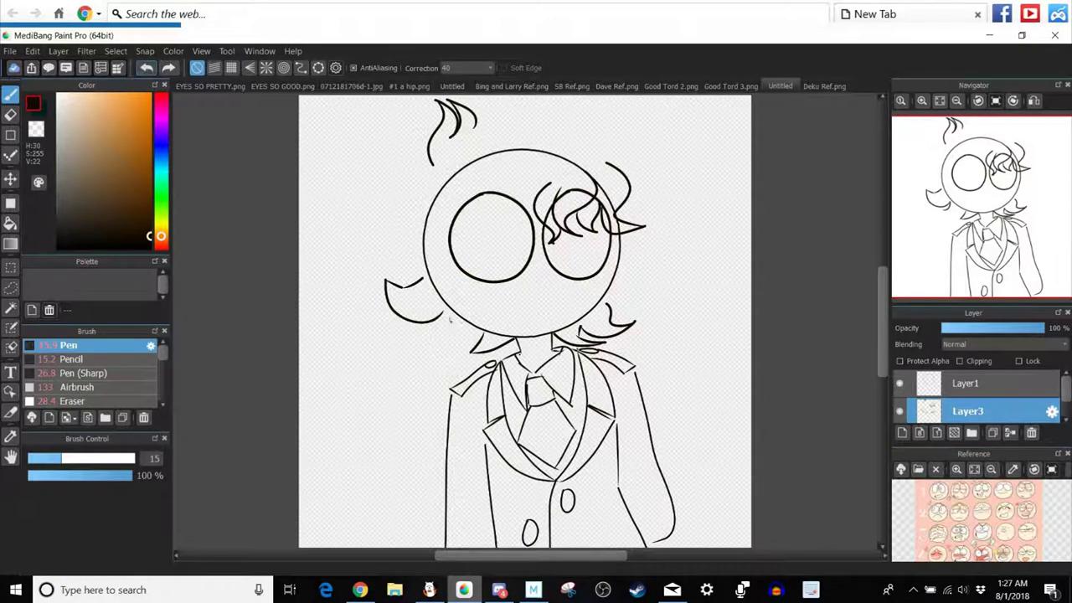
Draw a small curl joining the lower-left lock to the neck hair and a pointed lock outside the head's left edge, following Deku Ref.png.
{"action": "mouse_move", "coordinate": [445, 312]}
{"action": "left_mouse_down"}
{"action": "mouse_move", "coordinate": [439, 335]}
{"action": "mouse_move", "coordinate": [471, 347]}
{"action": "left_mouse_up"}
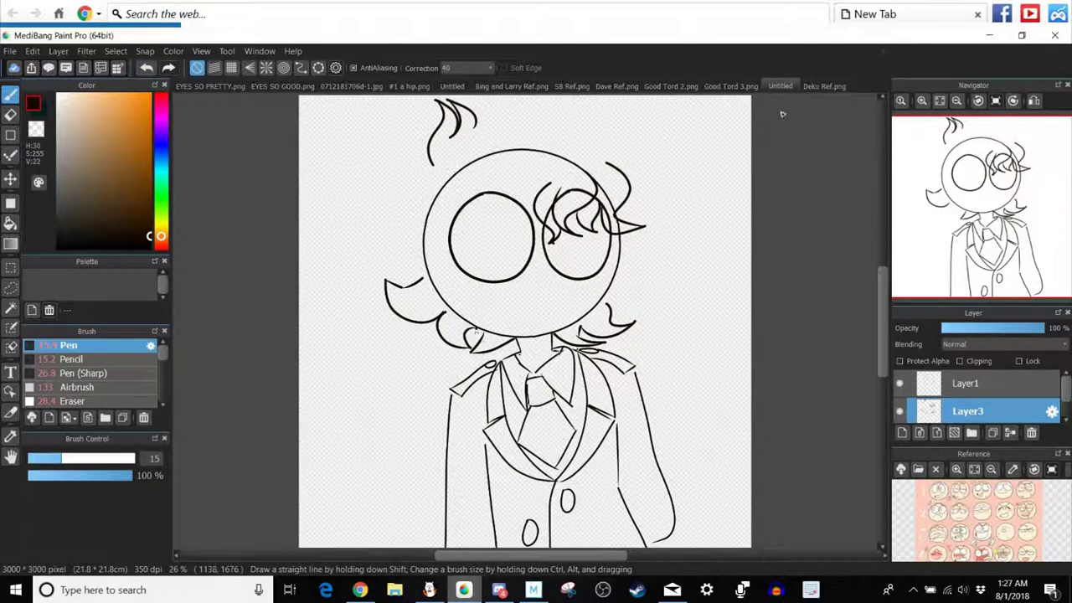
{"action": "left_click", "coordinate": [813, 86]}
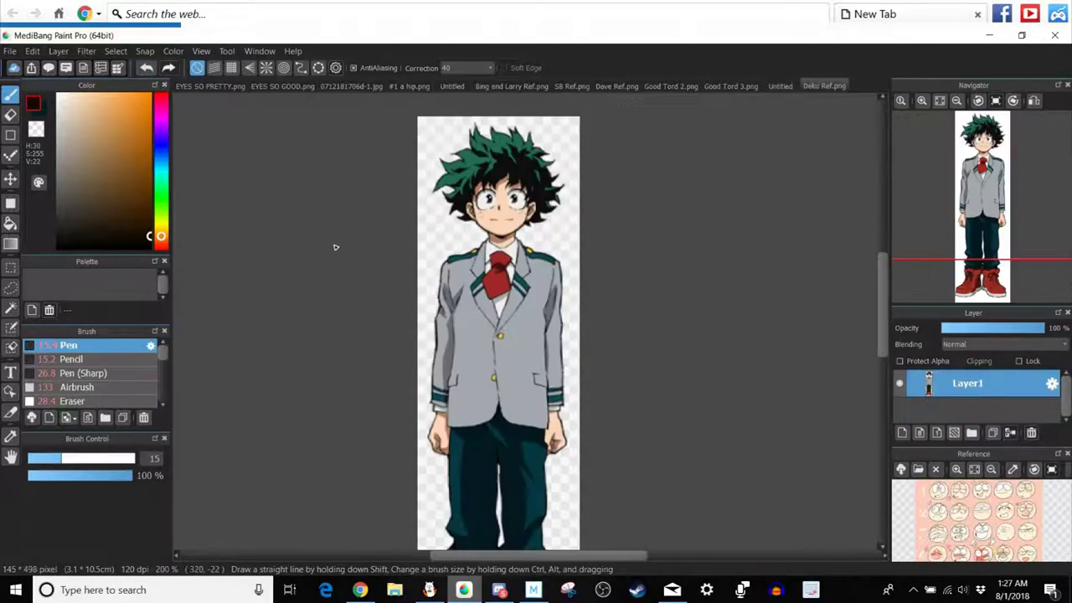
{"action": "left_click", "coordinate": [780, 86]}
{"action": "mouse_move", "coordinate": [368, 274]}
{"action": "left_mouse_down"}
{"action": "mouse_move", "coordinate": [413, 268]}
{"action": "mouse_move", "coordinate": [385, 268]}
{"action": "mouse_move", "coordinate": [404, 287]}
{"action": "left_mouse_up"}
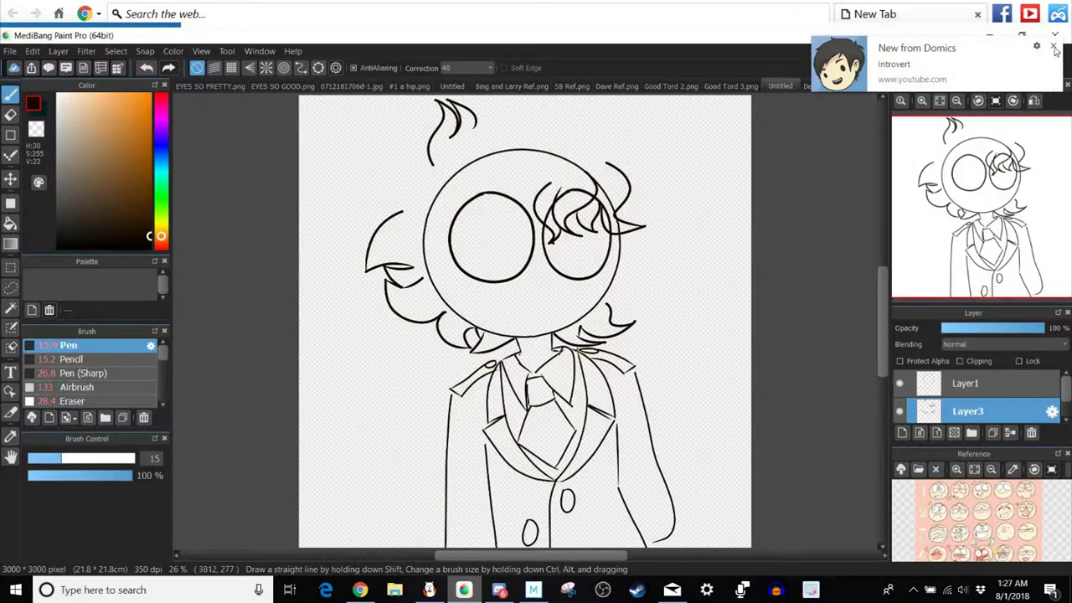
Draw rounded, pointed locks along the head's upper left, connecting the side hair to the tuft above, checking Deku Ref.png.
{"action": "left_click", "coordinate": [1052, 46]}
{"action": "left_click", "coordinate": [829, 87]}
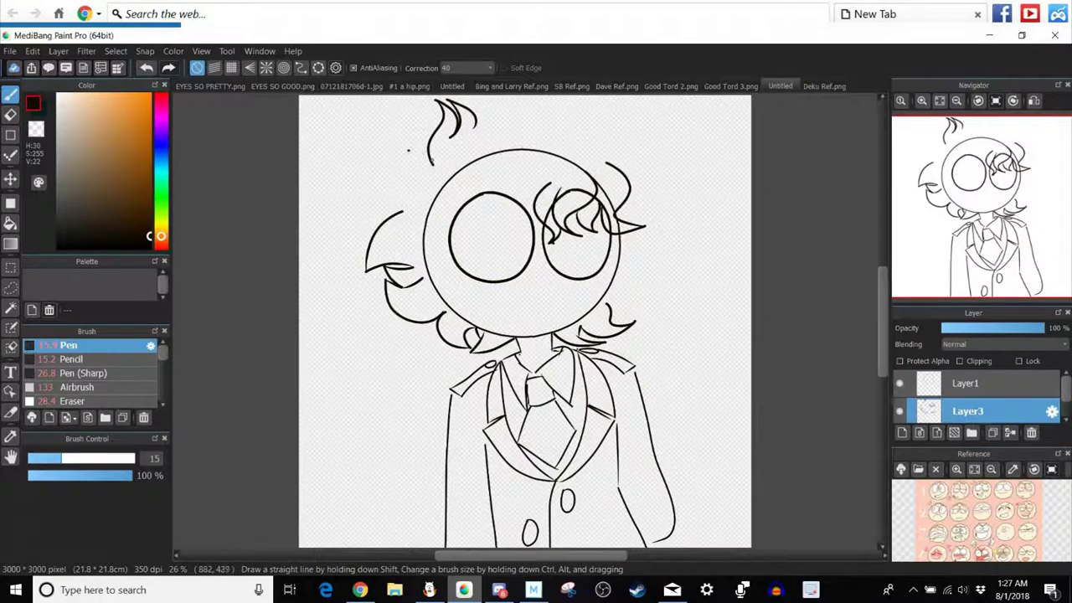
{"action": "mouse_move", "coordinate": [427, 159]}
{"action": "left_mouse_down"}
{"action": "mouse_move", "coordinate": [368, 176]}
{"action": "mouse_move", "coordinate": [408, 186]}
{"action": "mouse_move", "coordinate": [389, 216]}
{"action": "mouse_move", "coordinate": [413, 182]}
{"action": "left_mouse_up"}
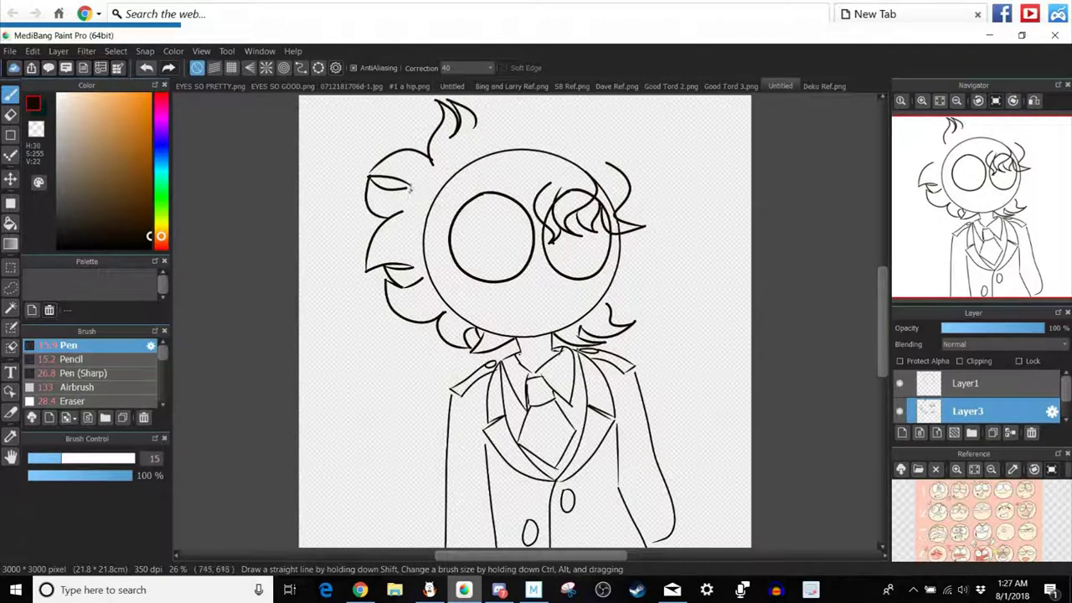
{"action": "left_click", "coordinate": [825, 86]}
{"action": "left_click", "coordinate": [779, 86]}
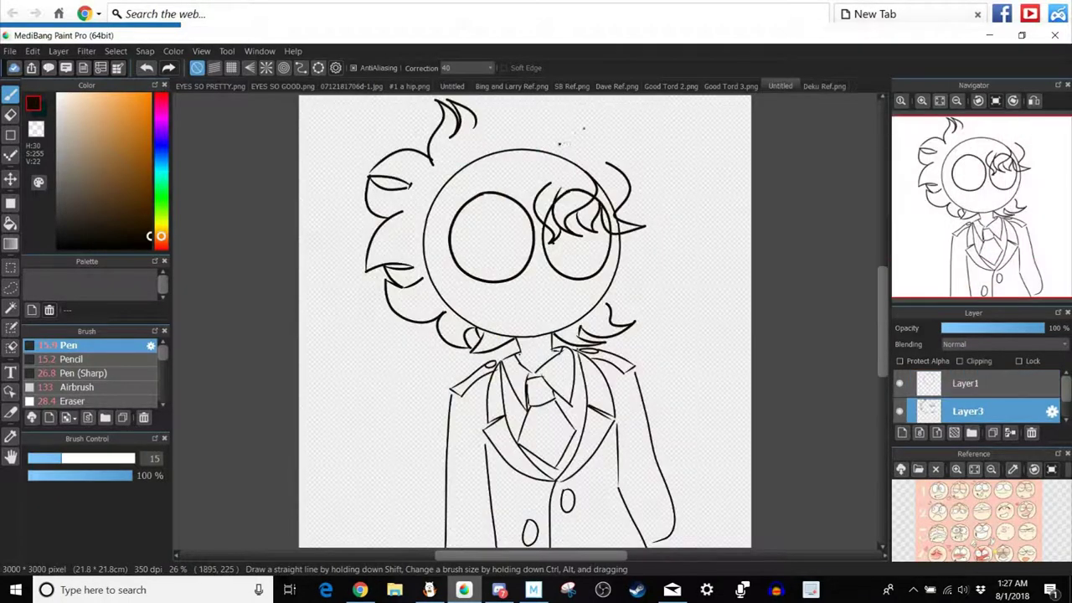
{"action": "mouse_move", "coordinate": [571, 139]}
{"action": "left_mouse_down"}
{"action": "mouse_move", "coordinate": [563, 104]}
{"action": "mouse_move", "coordinate": [494, 87]}
{"action": "left_mouse_up"}
{"action": "left_click", "coordinate": [503, 87]}
{"action": "left_click", "coordinate": [785, 86]}
{"action": "left_click_drag", "start_coordinate": [987, 201], "coordinate": [975, 202]}
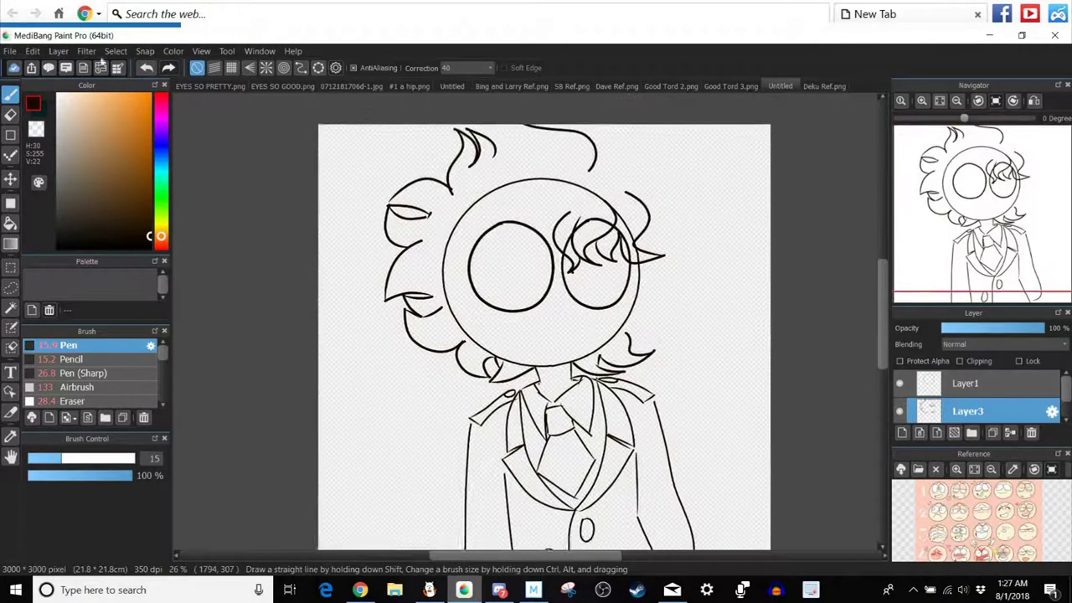
{"action": "key", "text": "ctrl+z"}
{"action": "left_click", "coordinate": [823, 87]}
{"action": "left_click", "coordinate": [780, 86]}
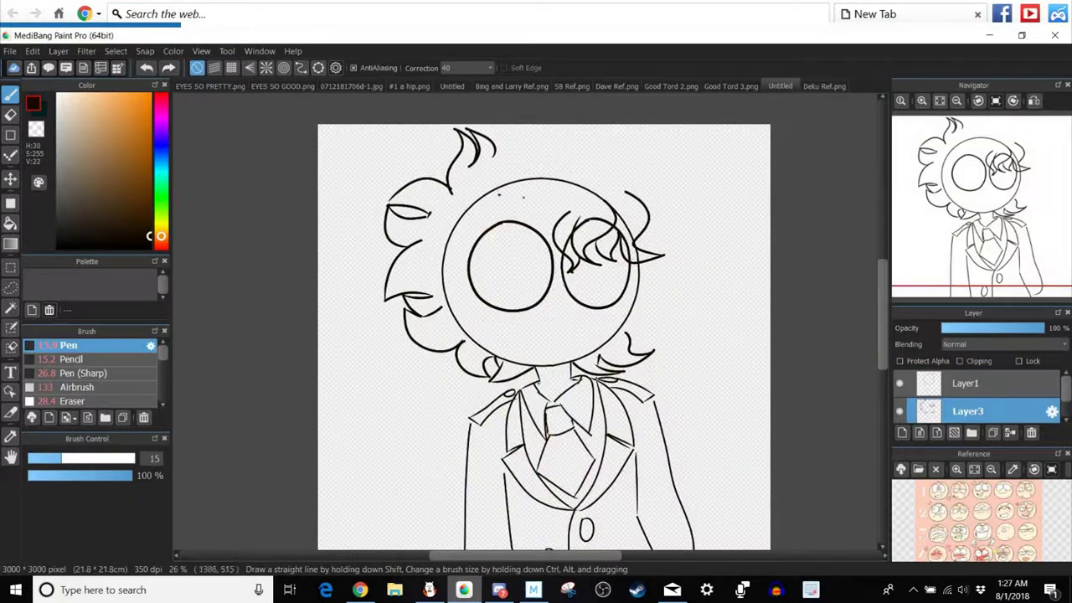
{"action": "left_click_drag", "start_coordinate": [444, 210], "coordinate": [434, 255]}
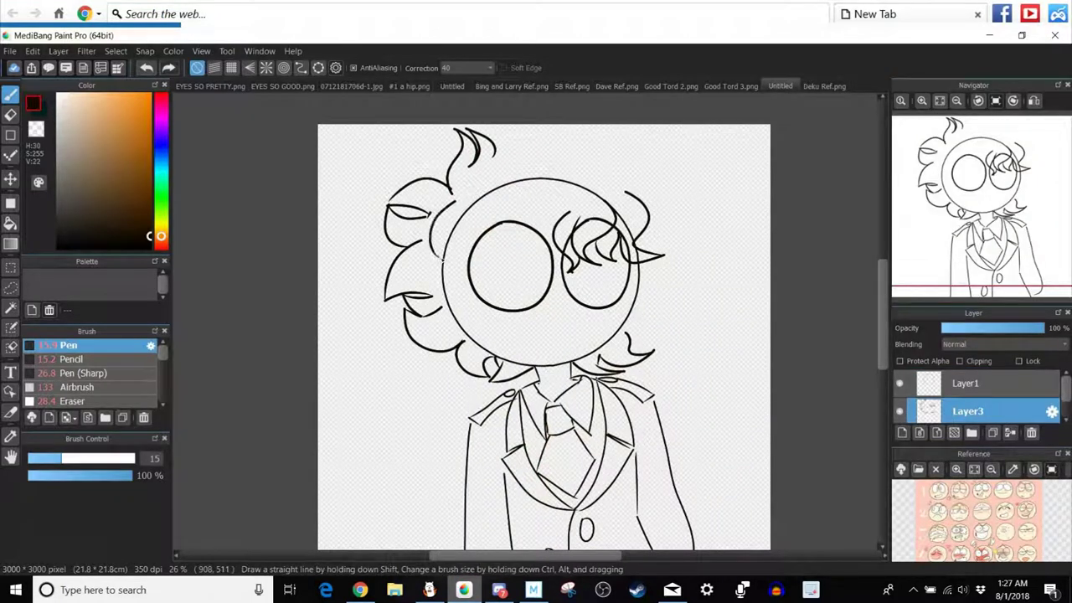
{"action": "key", "text": "ctrl+z"}
{"action": "left_click", "coordinate": [147, 68]}
{"action": "left_click", "coordinate": [147, 68]}
{"action": "left_click", "coordinate": [147, 67]}
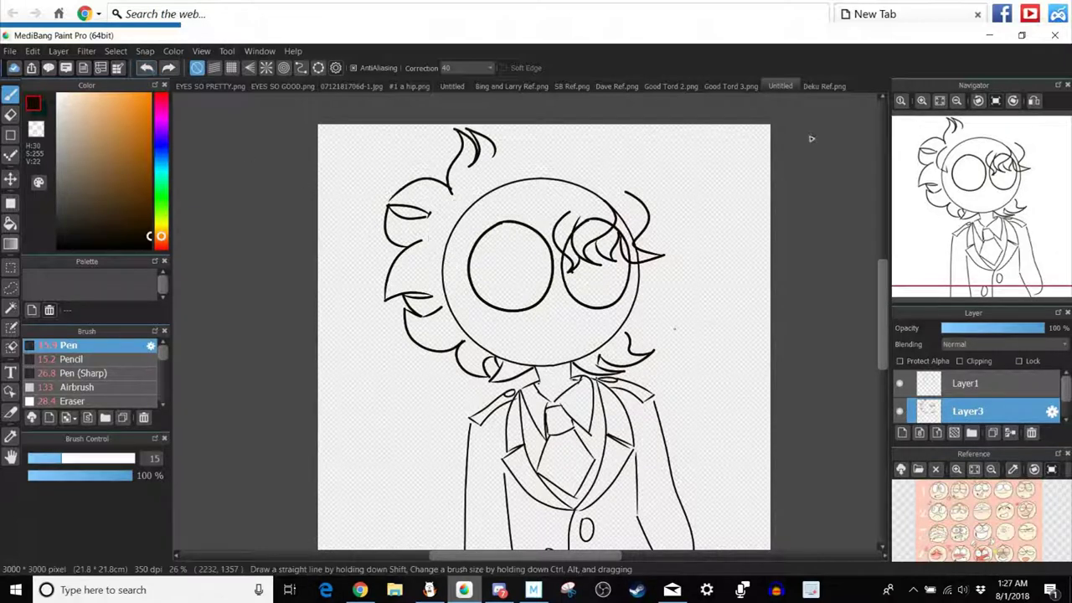
Draw a tuft of pointed hair spikes above the head's upper right, checking Deku Ref.png.
{"action": "left_click", "coordinate": [816, 86]}
{"action": "left_click", "coordinate": [780, 86]}
{"action": "left_click_drag", "start_coordinate": [577, 160], "coordinate": [573, 131]}
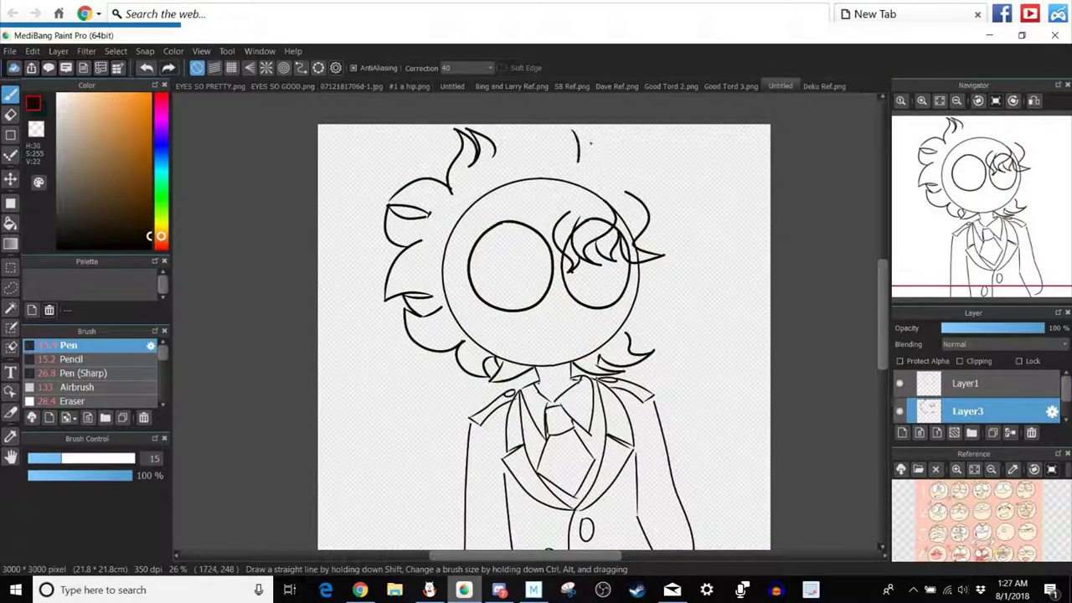
{"action": "mouse_move", "coordinate": [591, 166]}
{"action": "left_mouse_down"}
{"action": "mouse_move", "coordinate": [580, 132]}
{"action": "mouse_move", "coordinate": [621, 159]}
{"action": "mouse_move", "coordinate": [618, 173]}
{"action": "left_mouse_up"}
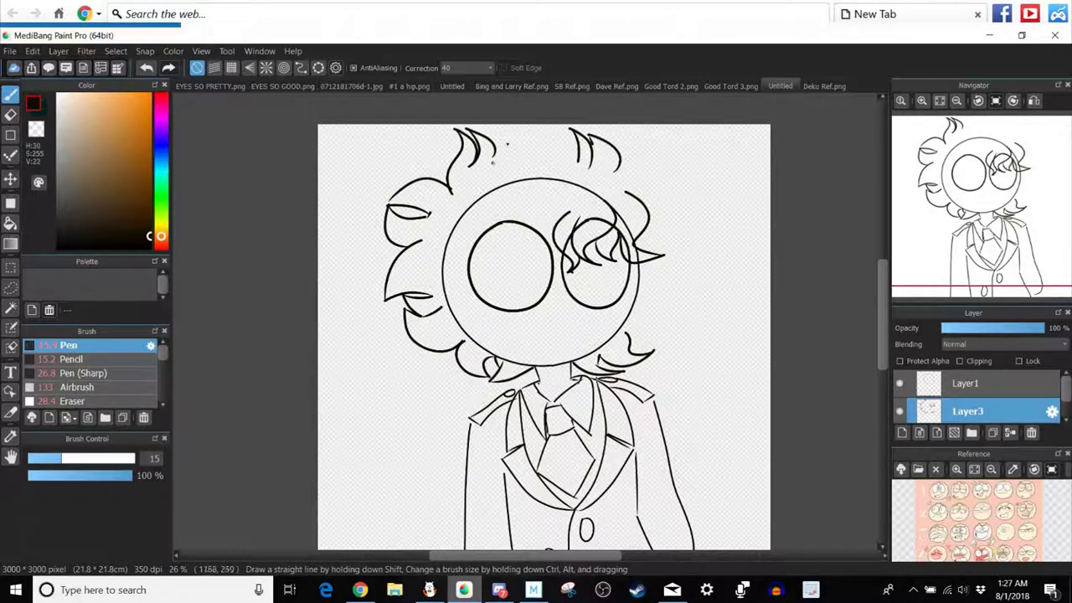
{"action": "left_click_drag", "start_coordinate": [496, 157], "coordinate": [524, 125]}
{"action": "left_click", "coordinate": [146, 68]}
{"action": "left_click", "coordinate": [146, 68]}
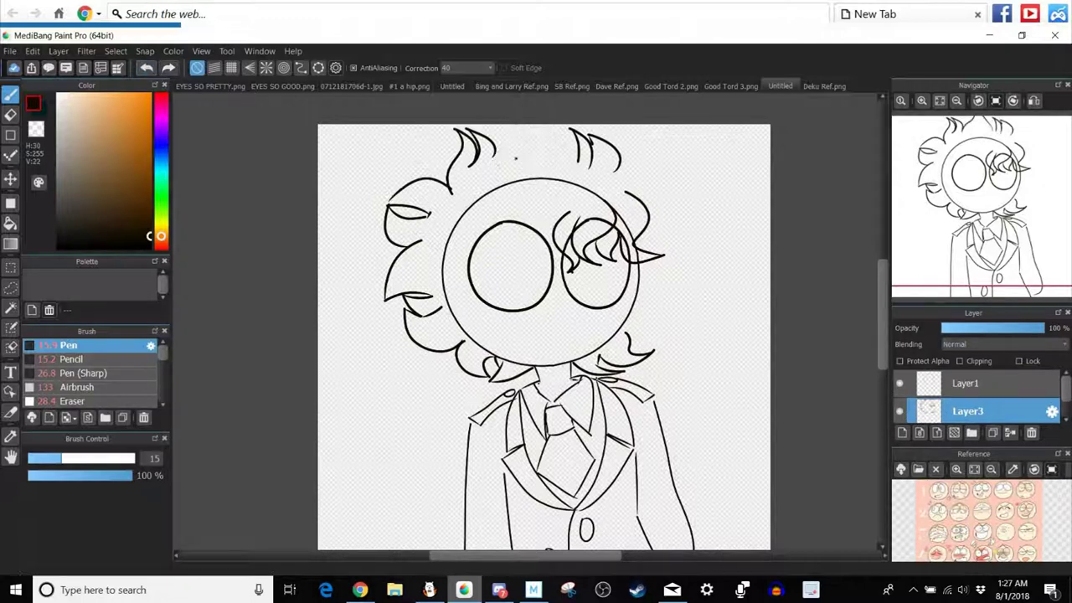
Draw an arched hair line over the top of the head, joining the left tuft to the right one.
{"action": "left_click_drag", "start_coordinate": [502, 129], "coordinate": [498, 125]}
{"action": "left_click_drag", "start_coordinate": [570, 160], "coordinate": [580, 140]}
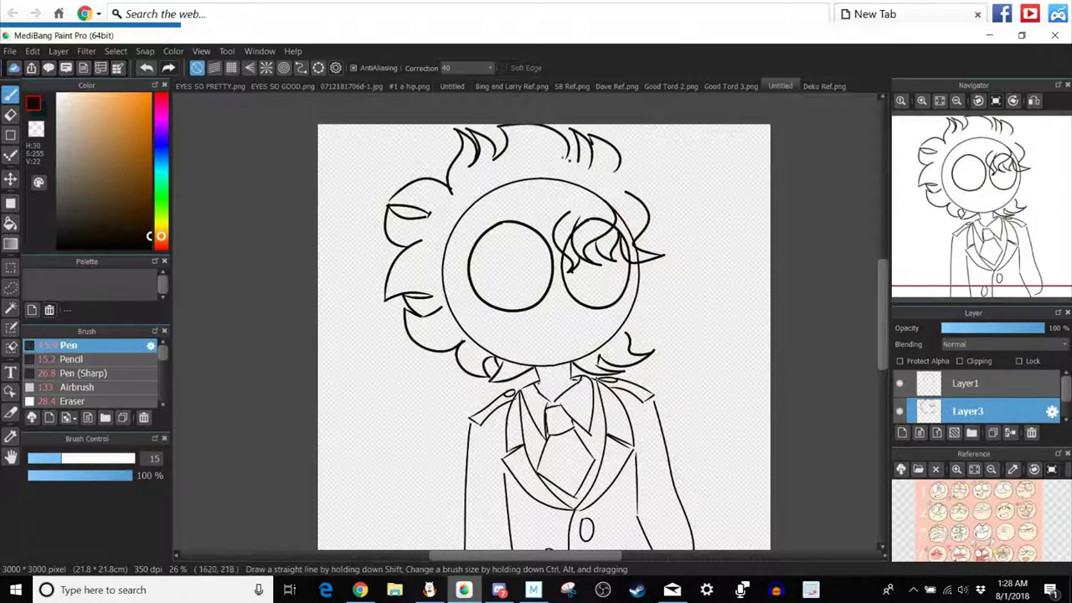
Draw curved, pointed locks down the head's right side, joining the top tuft to the neck hair, following Deku Ref.png.
{"action": "left_click", "coordinate": [826, 86]}
{"action": "left_click", "coordinate": [781, 86]}
{"action": "mouse_move", "coordinate": [658, 259]}
{"action": "left_mouse_down"}
{"action": "mouse_move", "coordinate": [669, 280]}
{"action": "mouse_move", "coordinate": [648, 344]}
{"action": "mouse_move", "coordinate": [635, 337]}
{"action": "mouse_move", "coordinate": [643, 343]}
{"action": "left_mouse_up"}
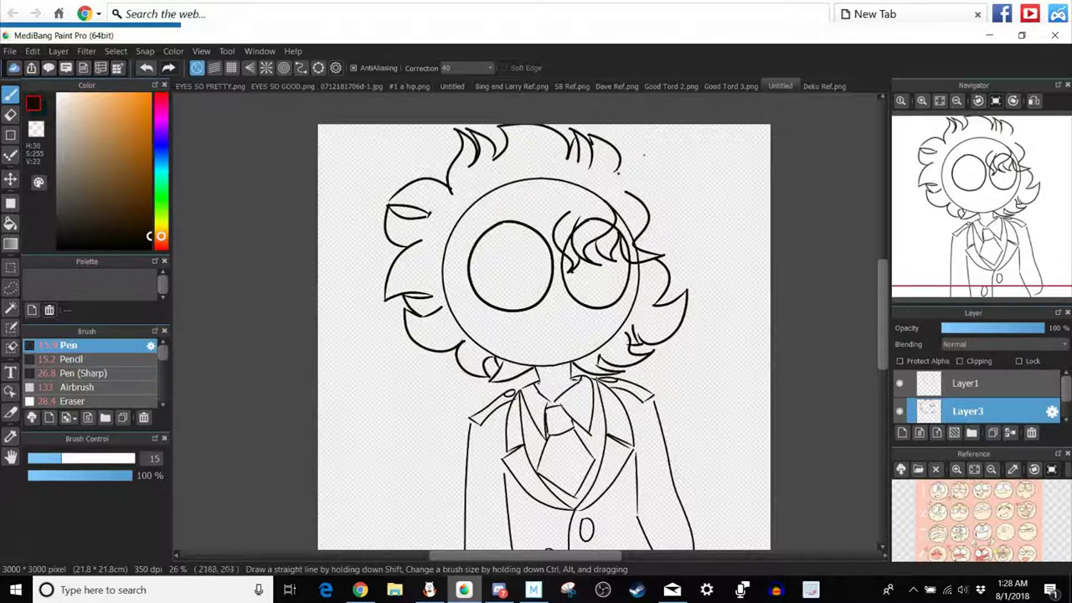
{"action": "mouse_move", "coordinate": [618, 171]}
{"action": "left_mouse_down"}
{"action": "mouse_move", "coordinate": [648, 173]}
{"action": "mouse_move", "coordinate": [662, 208]}
{"action": "mouse_move", "coordinate": [675, 197]}
{"action": "mouse_move", "coordinate": [692, 205]}
{"action": "mouse_move", "coordinate": [672, 250]}
{"action": "mouse_move", "coordinate": [698, 253]}
{"action": "mouse_move", "coordinate": [684, 293]}
{"action": "left_mouse_up"}
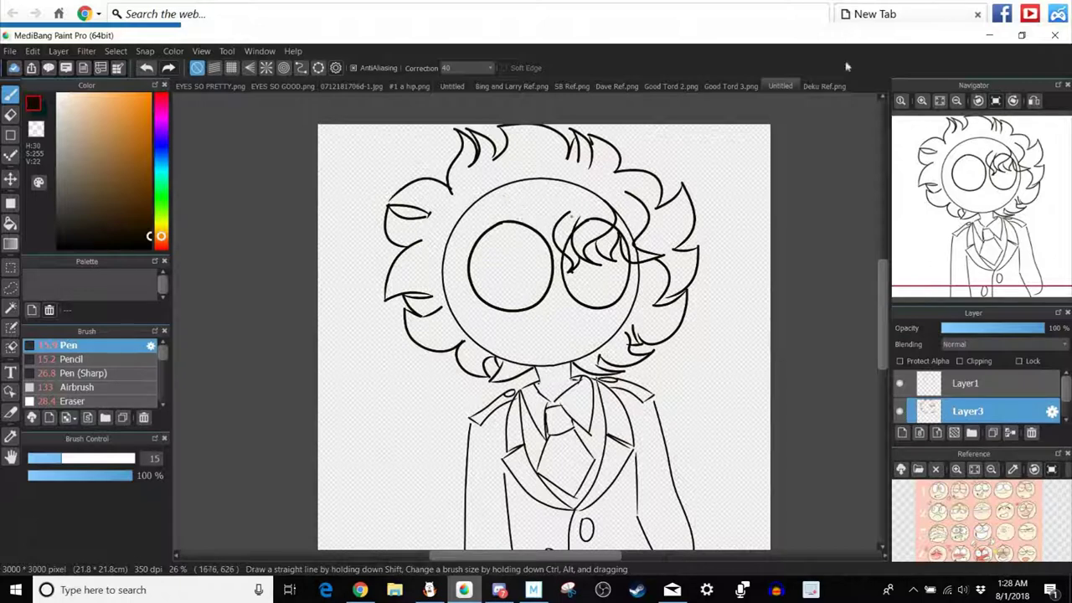
Draw the curved fringe locks across the forehead and over the left eye out to the side hair, checking Deku Ref.png.
{"action": "left_click", "coordinate": [824, 86]}
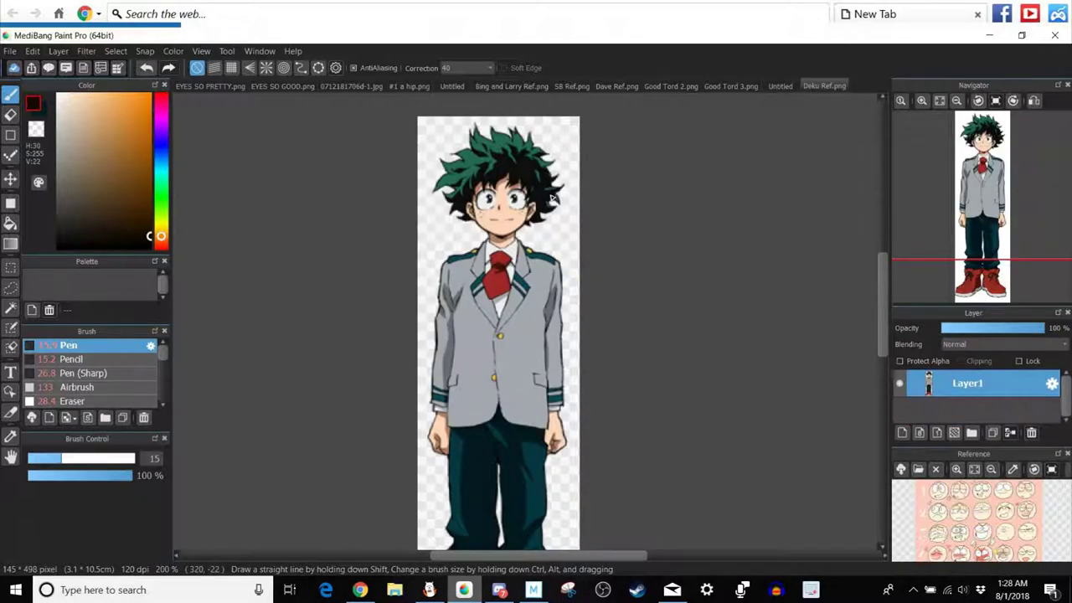
{"action": "left_click", "coordinate": [781, 86]}
{"action": "mouse_move", "coordinate": [551, 196]}
{"action": "left_mouse_down"}
{"action": "mouse_move", "coordinate": [526, 196]}
{"action": "mouse_move", "coordinate": [505, 238]}
{"action": "mouse_move", "coordinate": [489, 240]}
{"action": "mouse_move", "coordinate": [473, 211]}
{"action": "left_mouse_up"}
{"action": "mouse_move", "coordinate": [446, 223]}
{"action": "left_mouse_down"}
{"action": "mouse_move", "coordinate": [474, 279]}
{"action": "mouse_move", "coordinate": [500, 243]}
{"action": "left_mouse_up"}
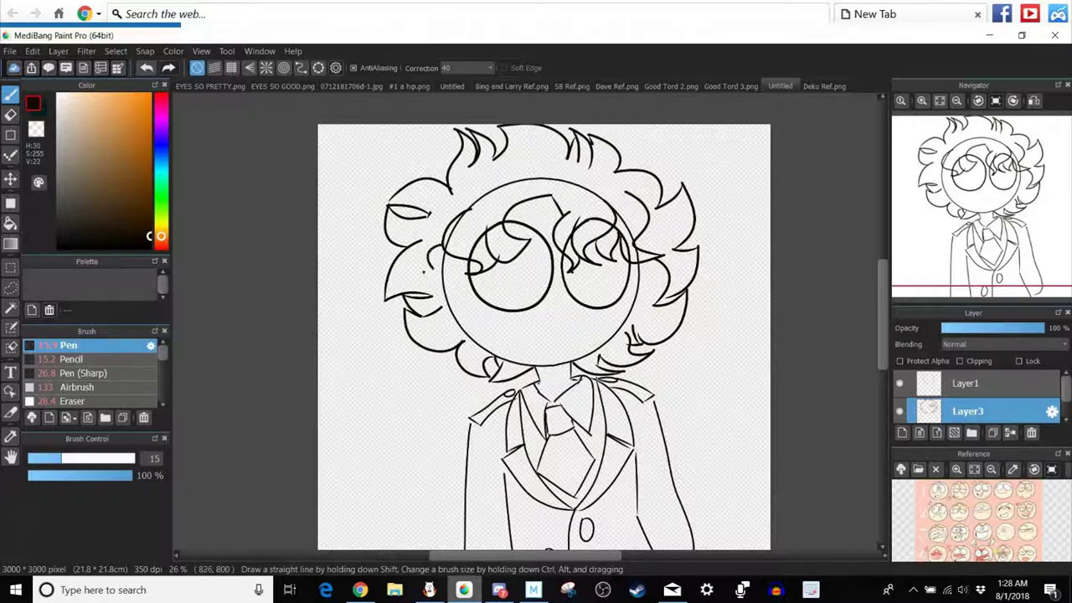
{"action": "mouse_move", "coordinate": [425, 269]}
{"action": "left_mouse_down"}
{"action": "mouse_move", "coordinate": [435, 282]}
{"action": "mouse_move", "coordinate": [466, 260]}
{"action": "left_mouse_up"}
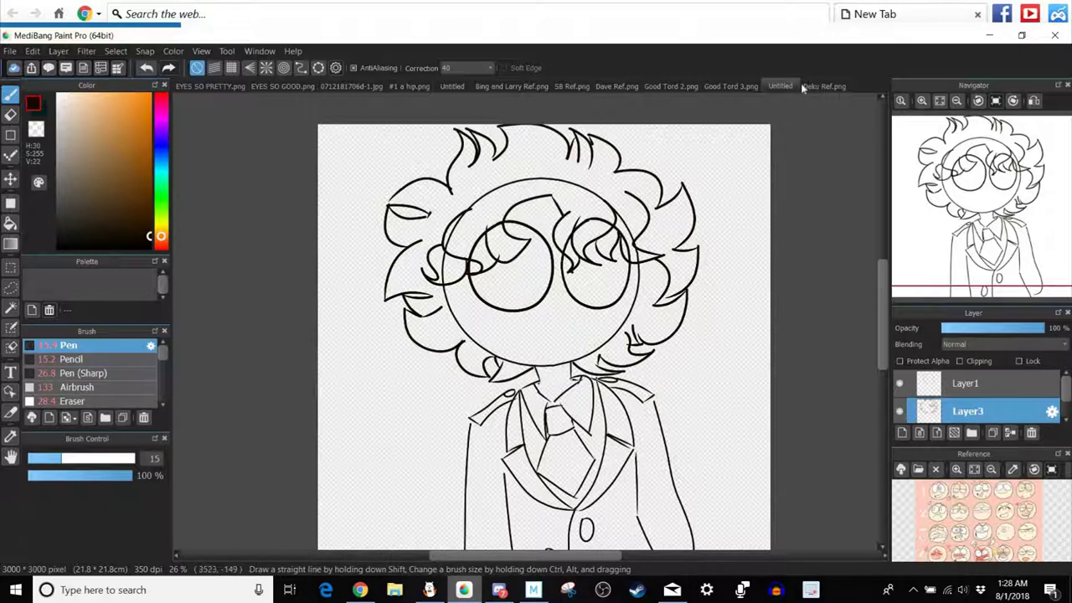
{"action": "left_click", "coordinate": [824, 86]}
{"action": "left_click", "coordinate": [780, 87]}
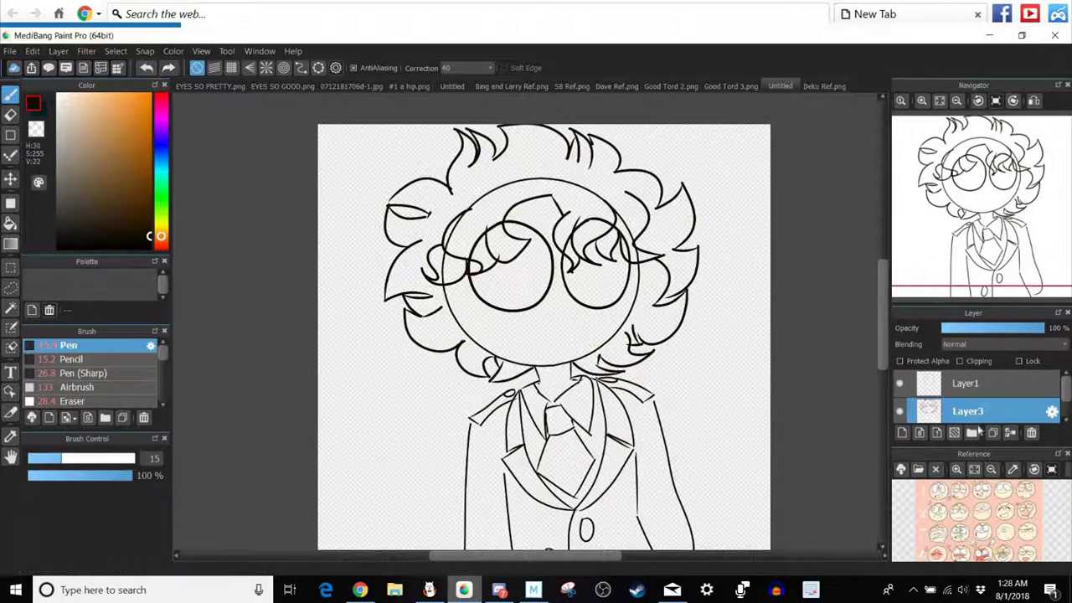
Merge the hair layer into the one below and outline an ear on each side of the head on a new layer.
{"action": "left_click", "coordinate": [995, 434]}
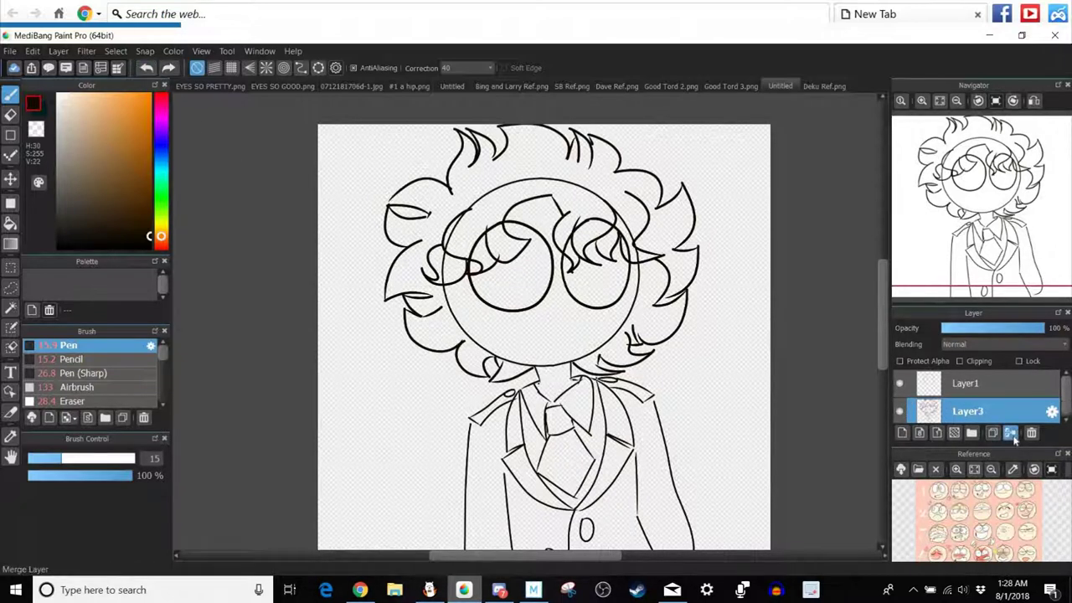
{"action": "left_click", "coordinate": [902, 432]}
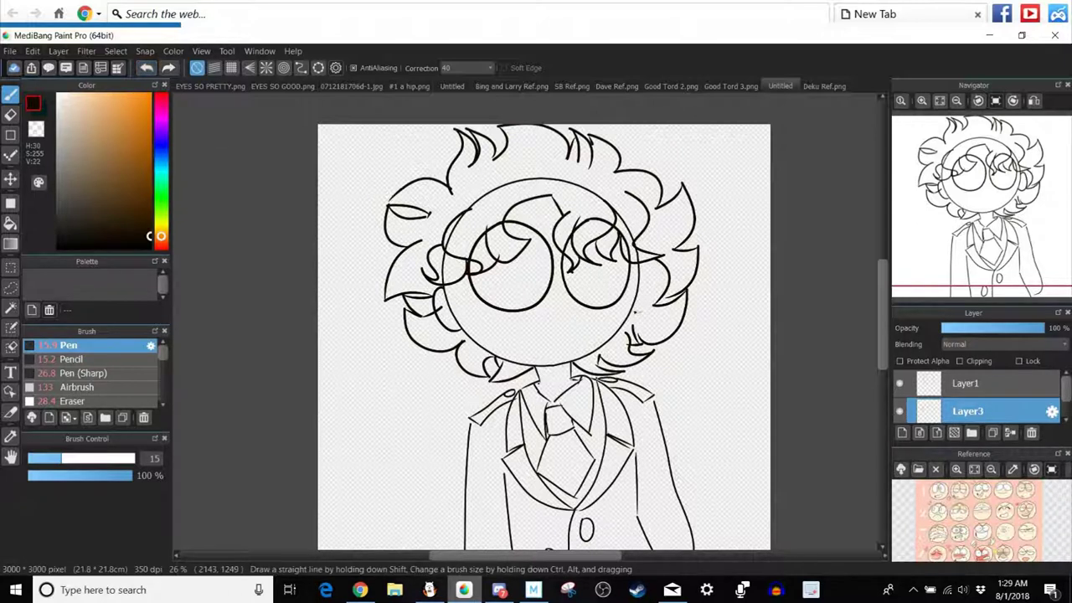
{"action": "left_click_drag", "start_coordinate": [656, 280], "coordinate": [645, 266]}
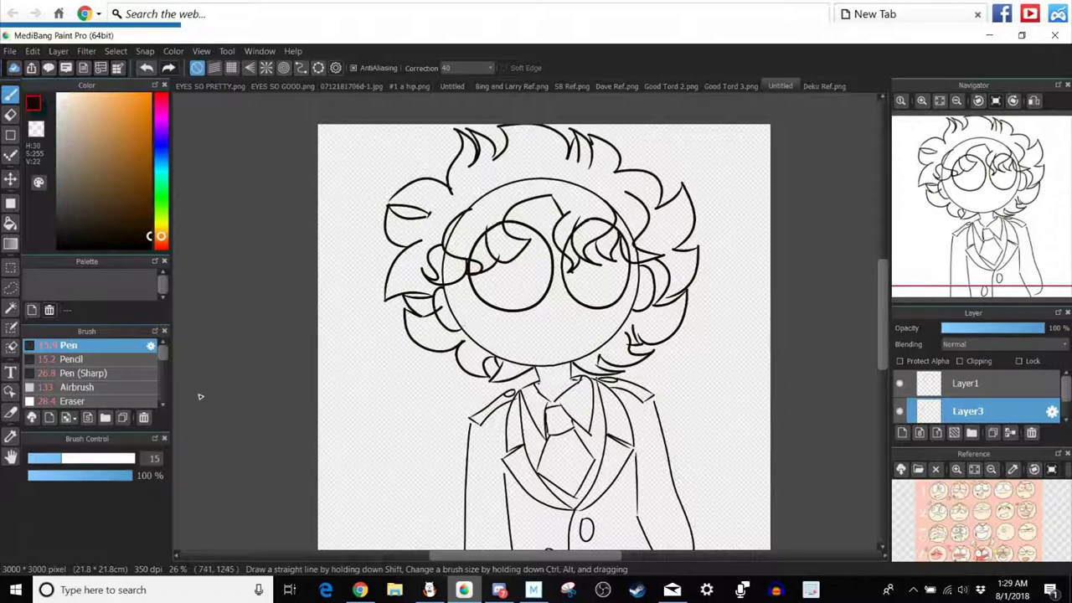
Draw short inner-ear lines inside both ears with the Pen on Layer3.
{"action": "scroll", "coordinate": [988, 414], "scroll_direction": "down", "scroll_amount": 1}
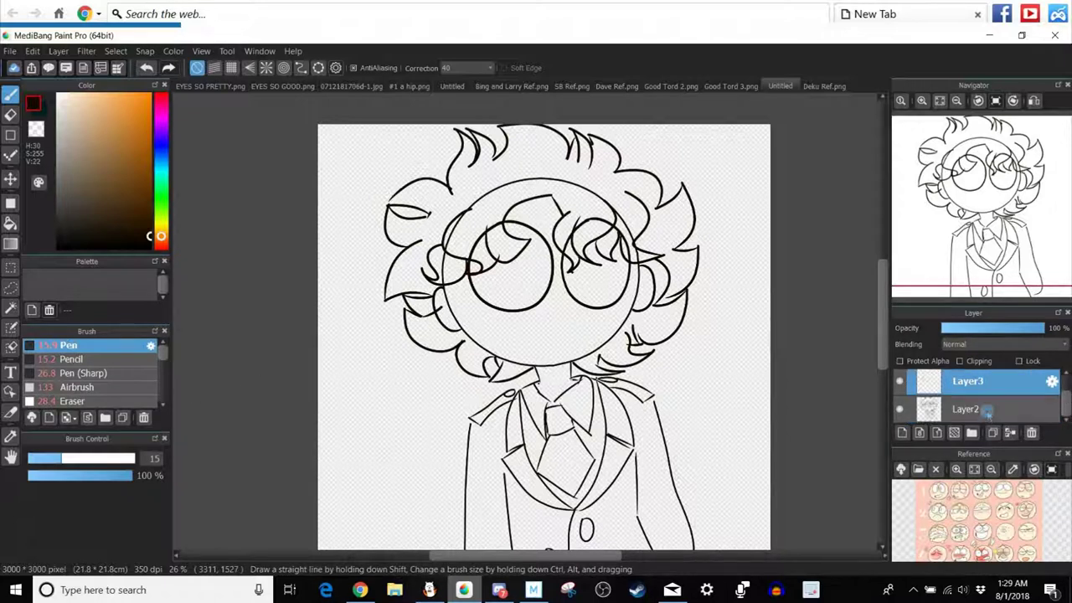
{"action": "left_click", "coordinate": [76, 402]}
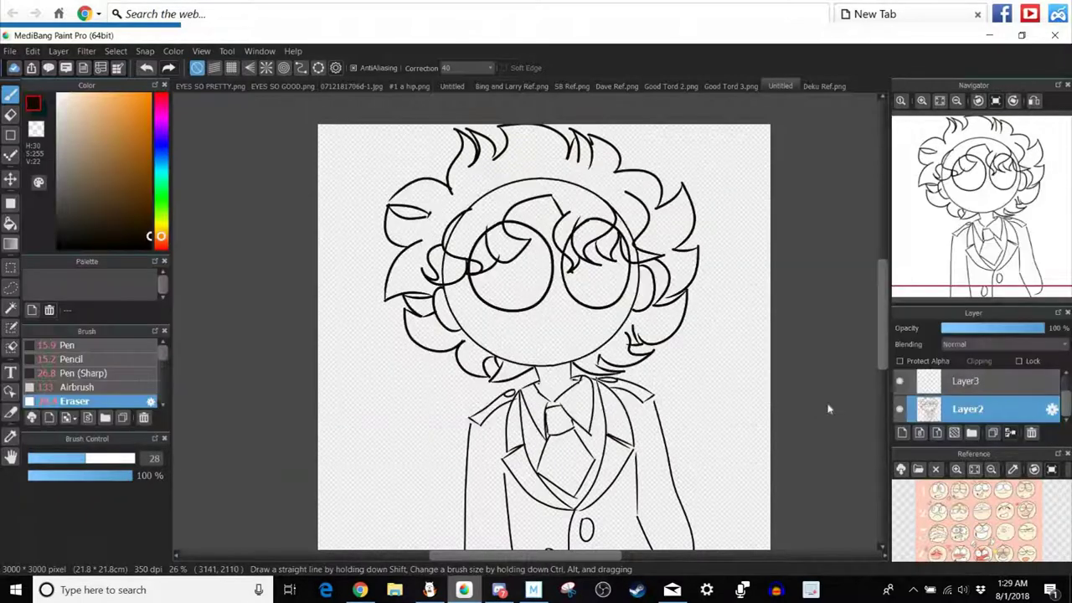
{"action": "left_click", "coordinate": [75, 345]}
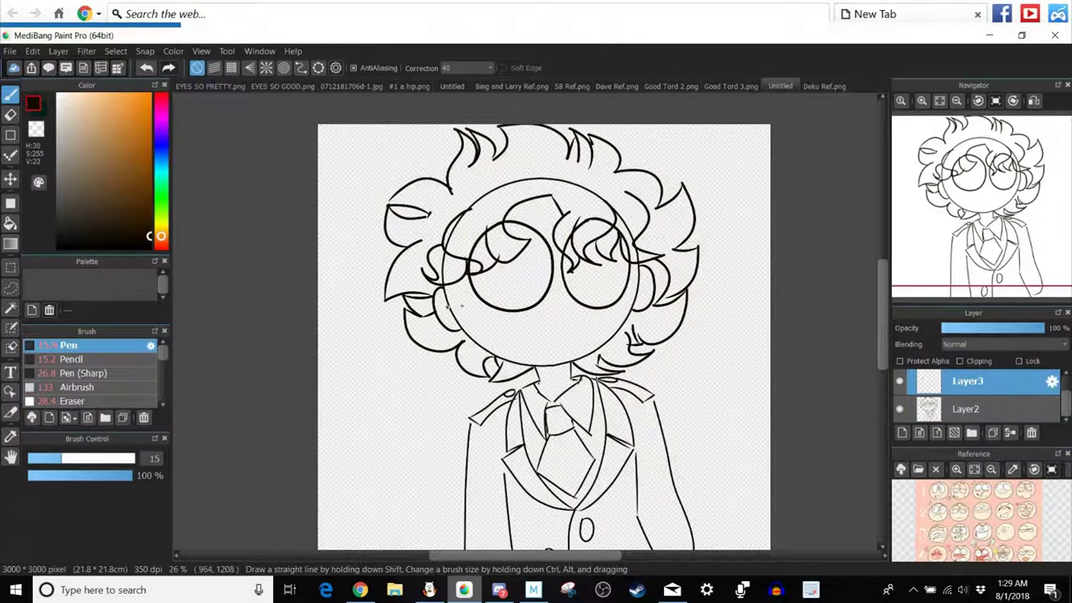
{"action": "left_click_drag", "start_coordinate": [444, 305], "coordinate": [450, 320]}
{"action": "left_click_drag", "start_coordinate": [643, 292], "coordinate": [640, 284]}
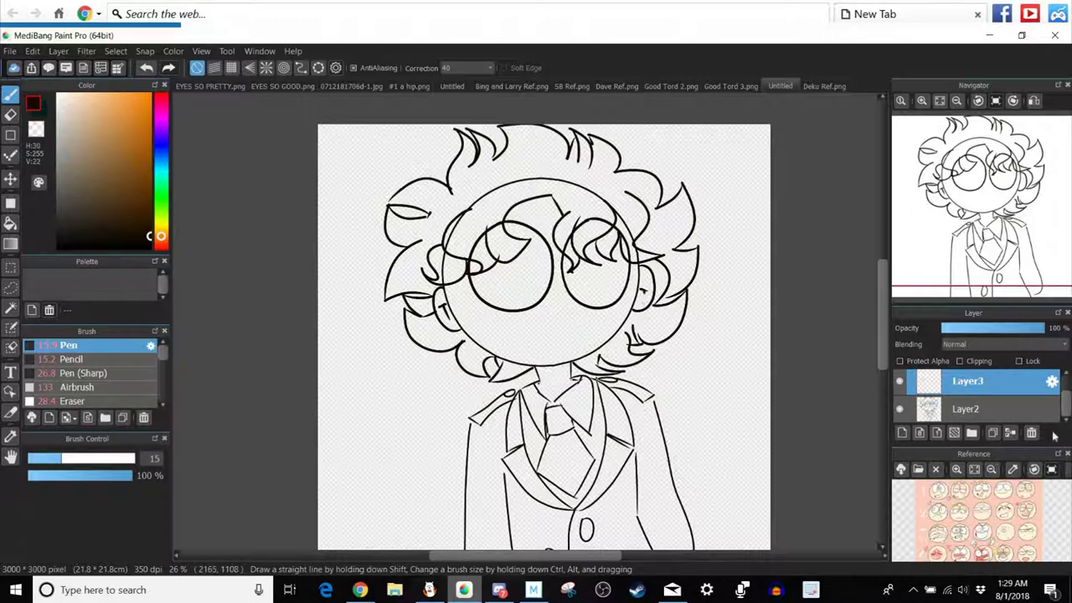
Merge the ear layer down and erase the head circle's upper outline inside the hair on Layer1 with a size 131 eraser.
{"action": "left_click", "coordinate": [1009, 433]}
{"action": "left_click", "coordinate": [990, 387]}
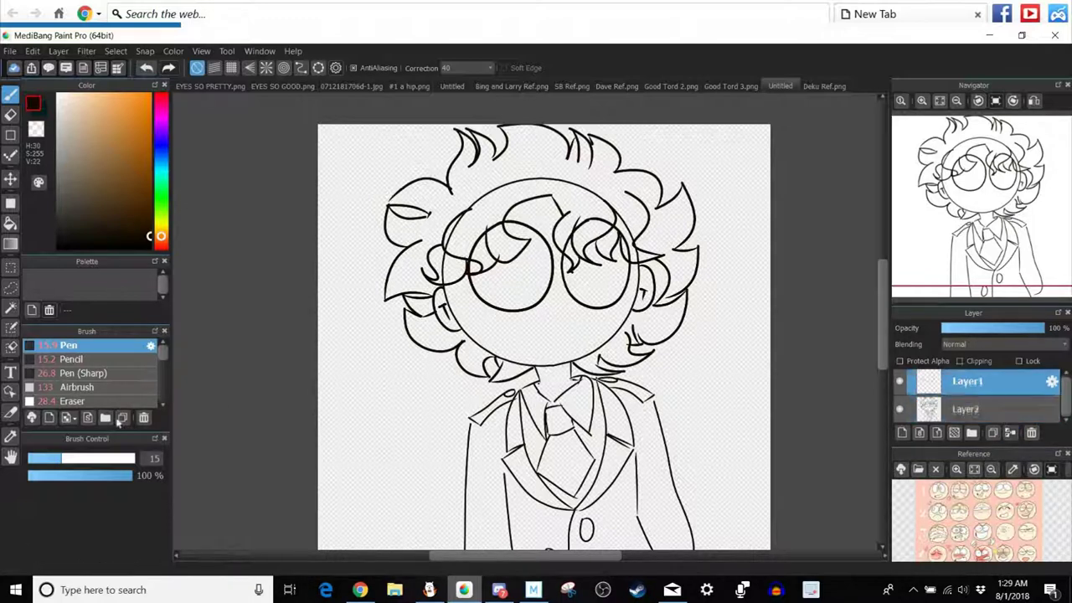
{"action": "left_click", "coordinate": [126, 387]}
{"action": "left_click", "coordinate": [122, 401]}
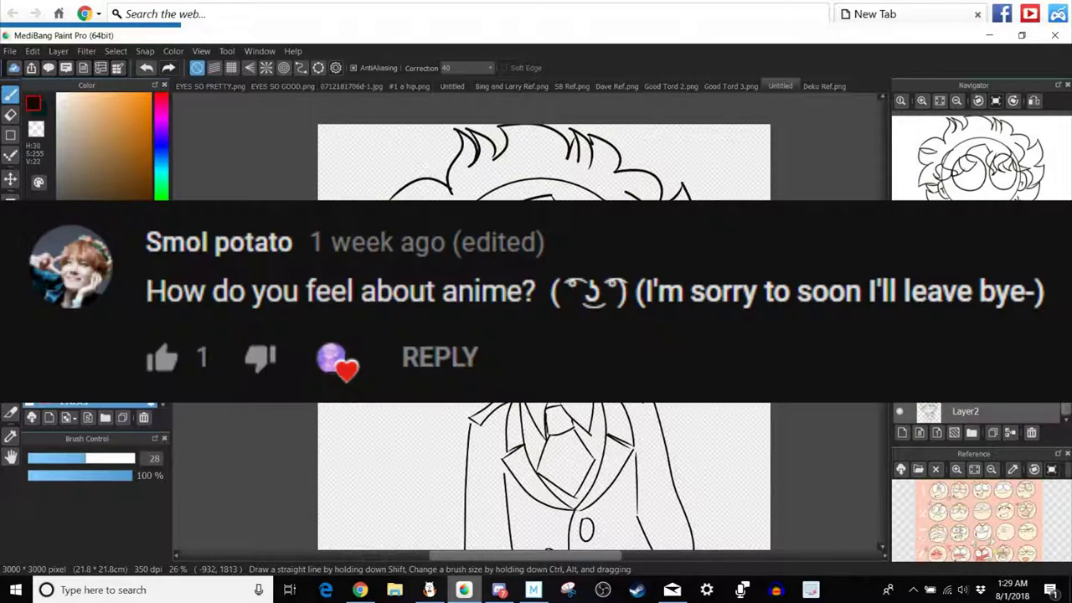
{"action": "left_click", "coordinate": [133, 458]}
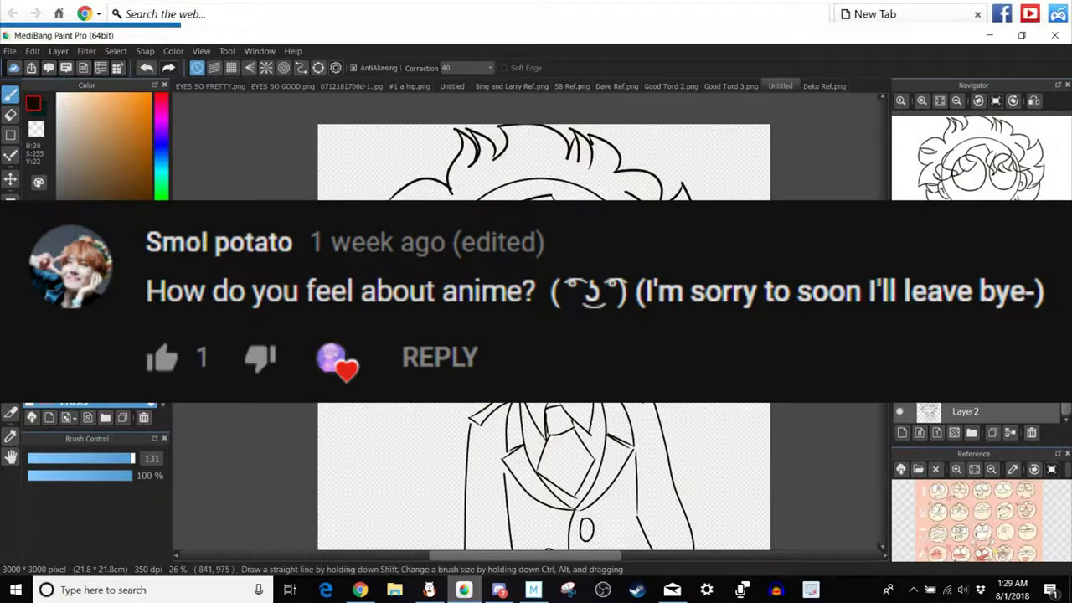
{"action": "mouse_move", "coordinate": [466, 210]}
{"action": "left_mouse_down"}
{"action": "mouse_move", "coordinate": [504, 189]}
{"action": "mouse_move", "coordinate": [578, 186]}
{"action": "mouse_move", "coordinate": [643, 234]}
{"action": "mouse_move", "coordinate": [639, 251]}
{"action": "mouse_move", "coordinate": [631, 232]}
{"action": "left_mouse_up"}
{"action": "left_click", "coordinate": [79, 345]}
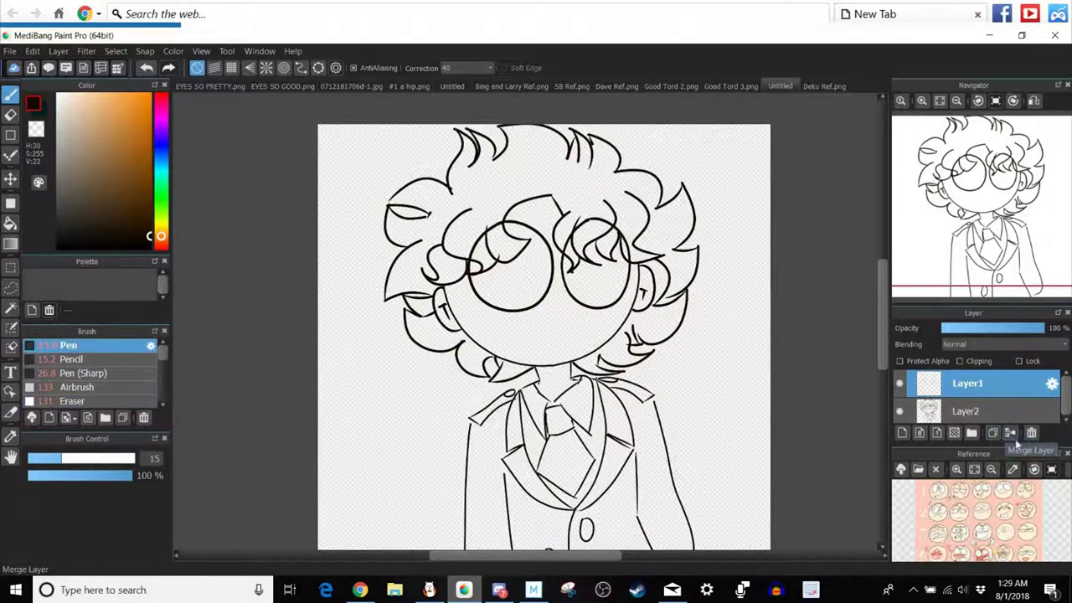
Merge the head outline on Layer1 into Layer2 and place a new empty layer beneath it.
{"action": "left_click", "coordinate": [899, 383]}
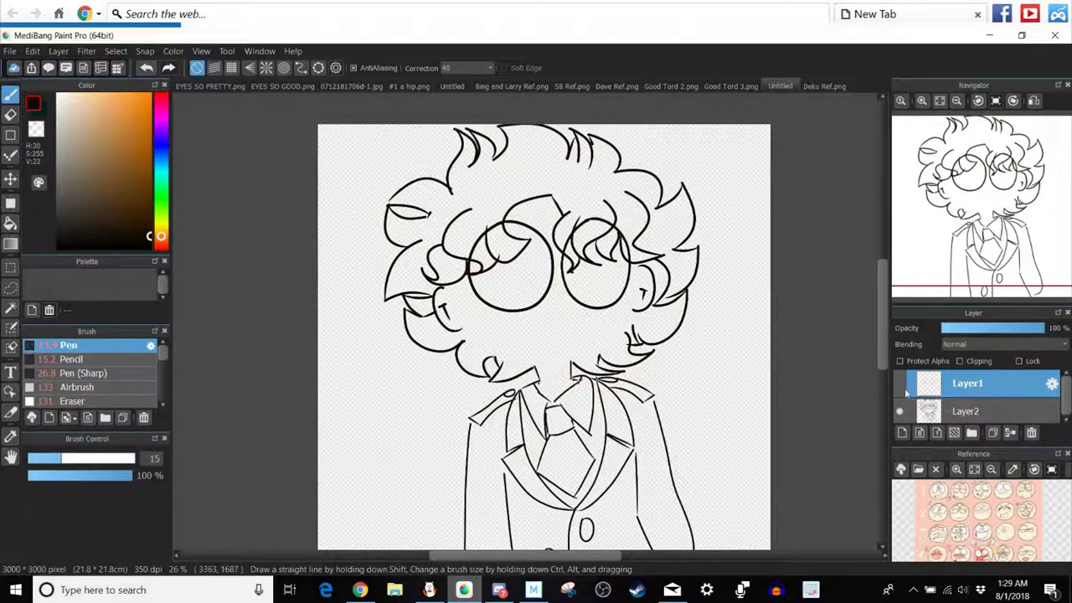
{"action": "left_click", "coordinate": [1011, 433]}
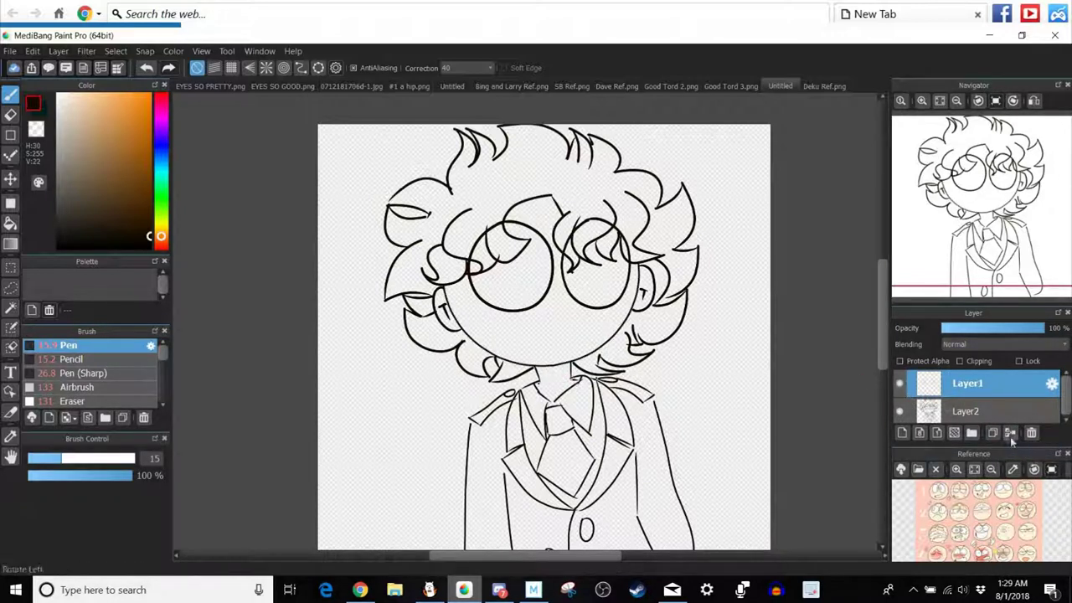
{"action": "left_click", "coordinate": [903, 432]}
{"action": "left_click_drag", "start_coordinate": [968, 384], "coordinate": [969, 418]}
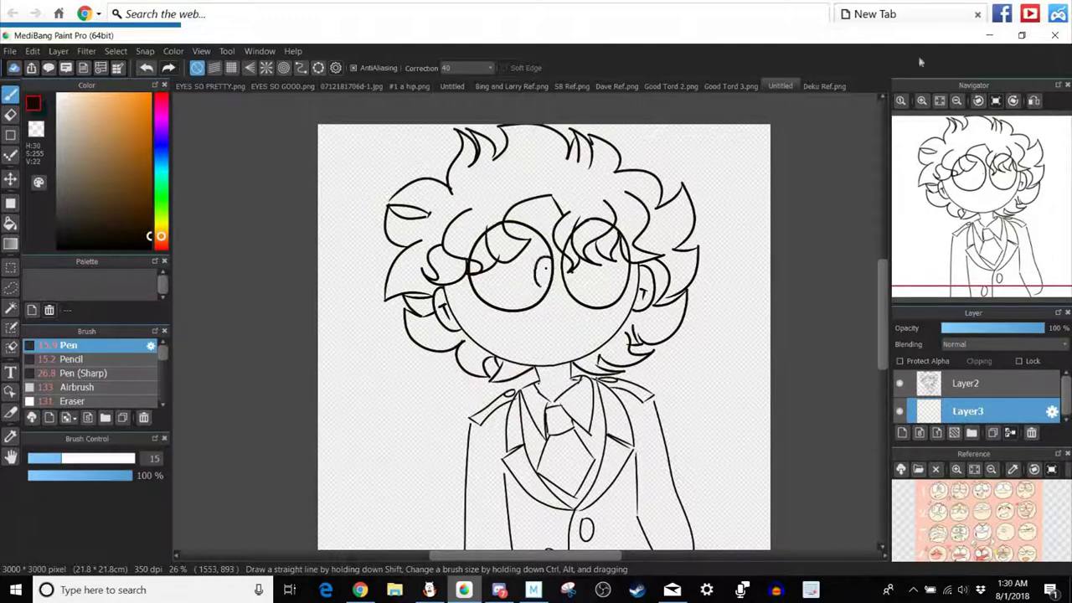
Draw small oval pupils near the inner edges of both eyes on Layer3, checking Deku Ref.png.
{"action": "left_click", "coordinate": [823, 86]}
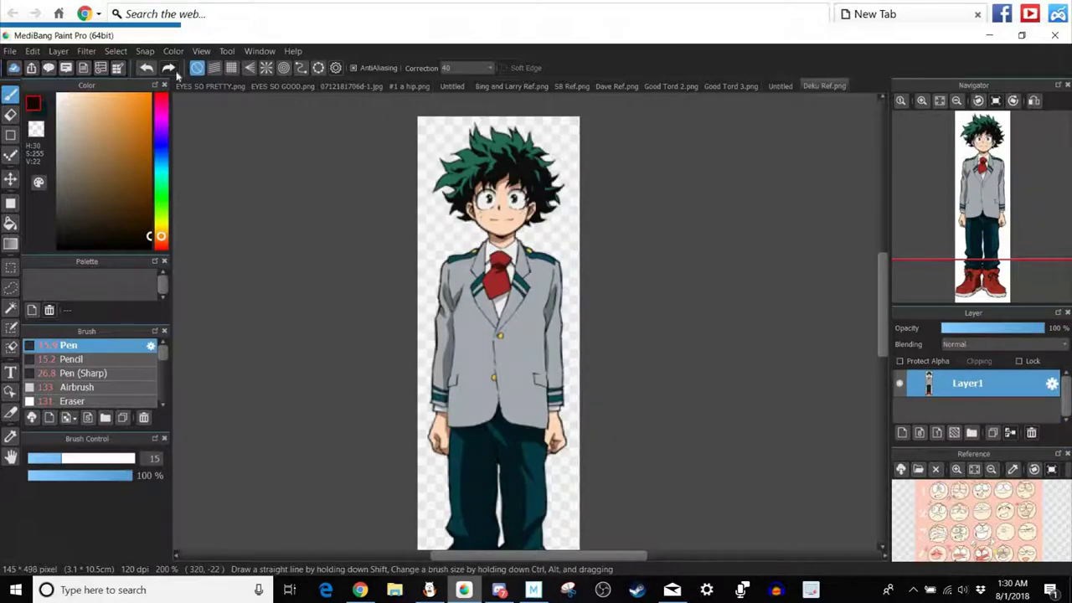
{"action": "left_click", "coordinate": [780, 87]}
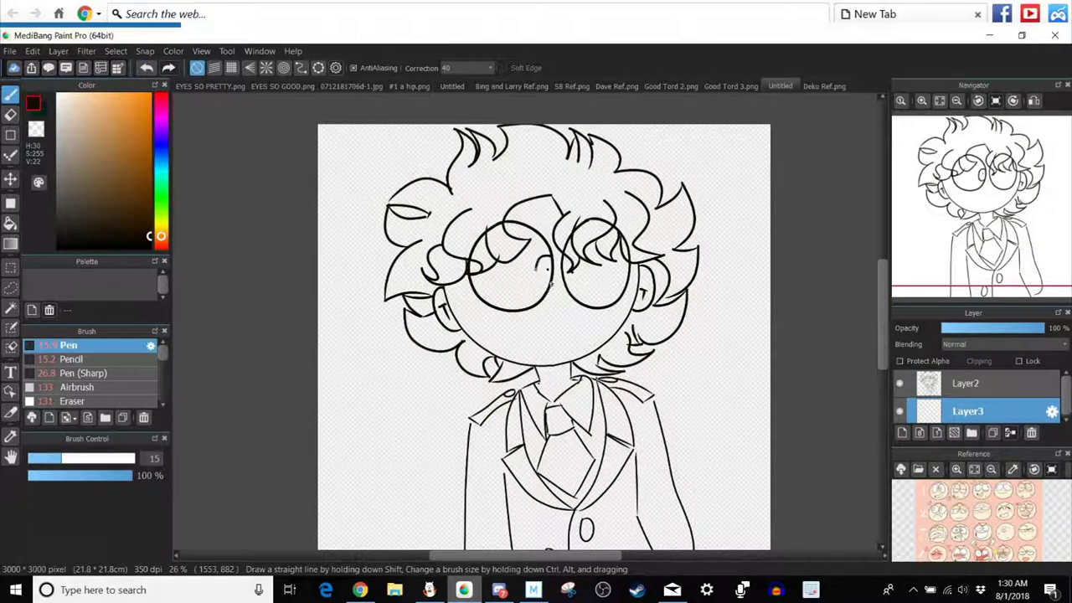
{"action": "left_click_drag", "start_coordinate": [565, 282], "coordinate": [553, 284]}
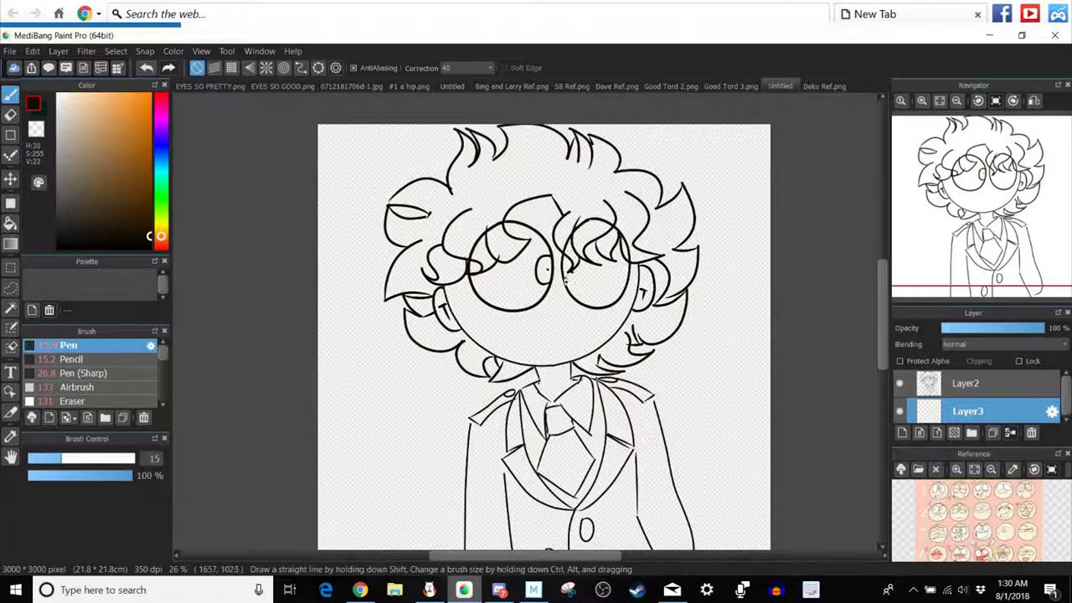
{"action": "left_click", "coordinate": [571, 268]}
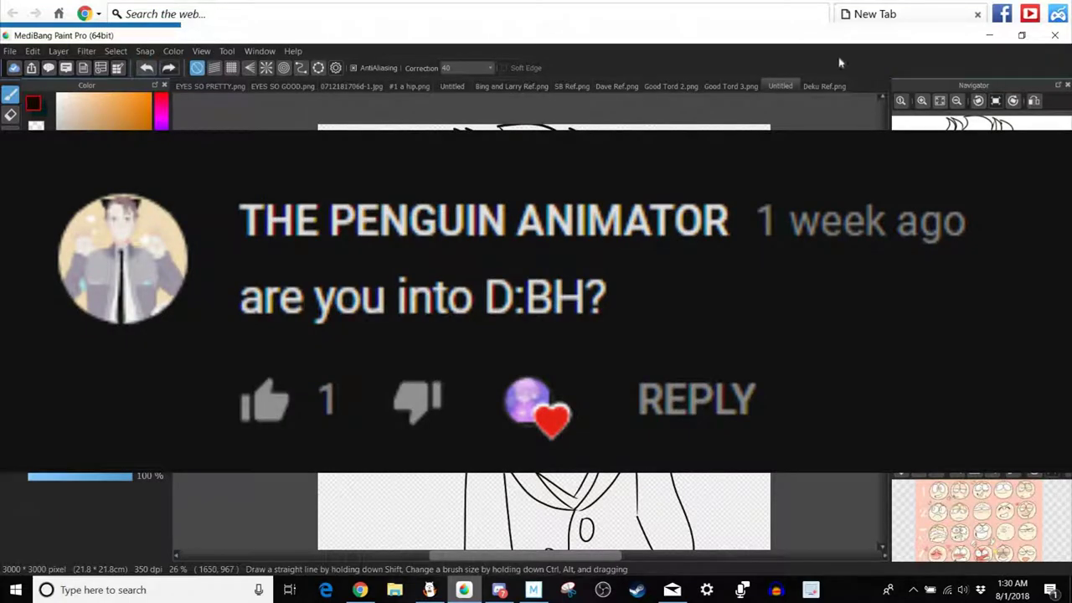
{"action": "left_click", "coordinate": [806, 87]}
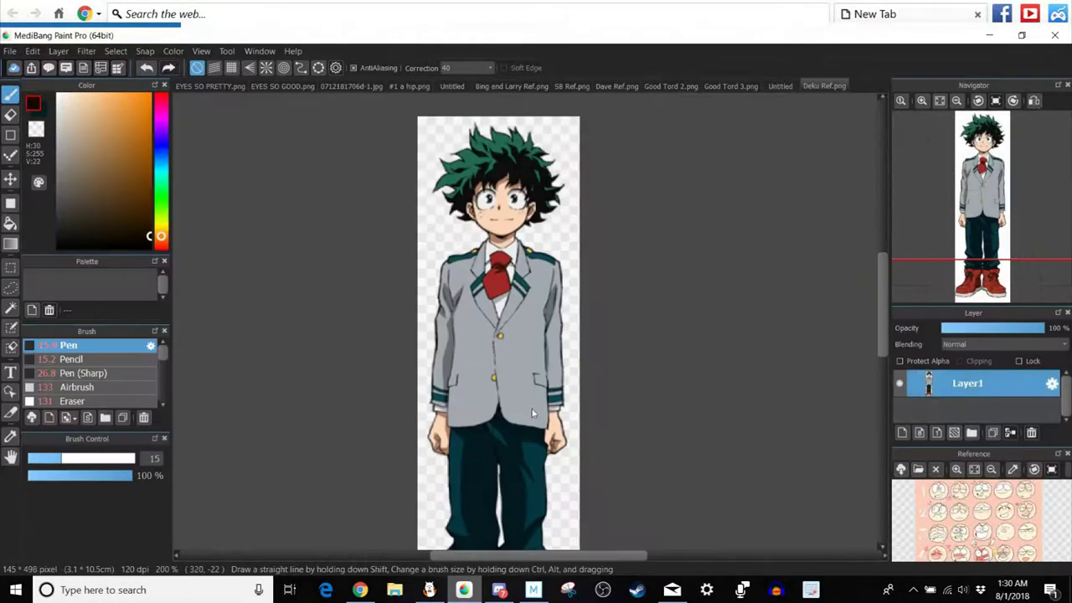
{"action": "left_click", "coordinate": [779, 87]}
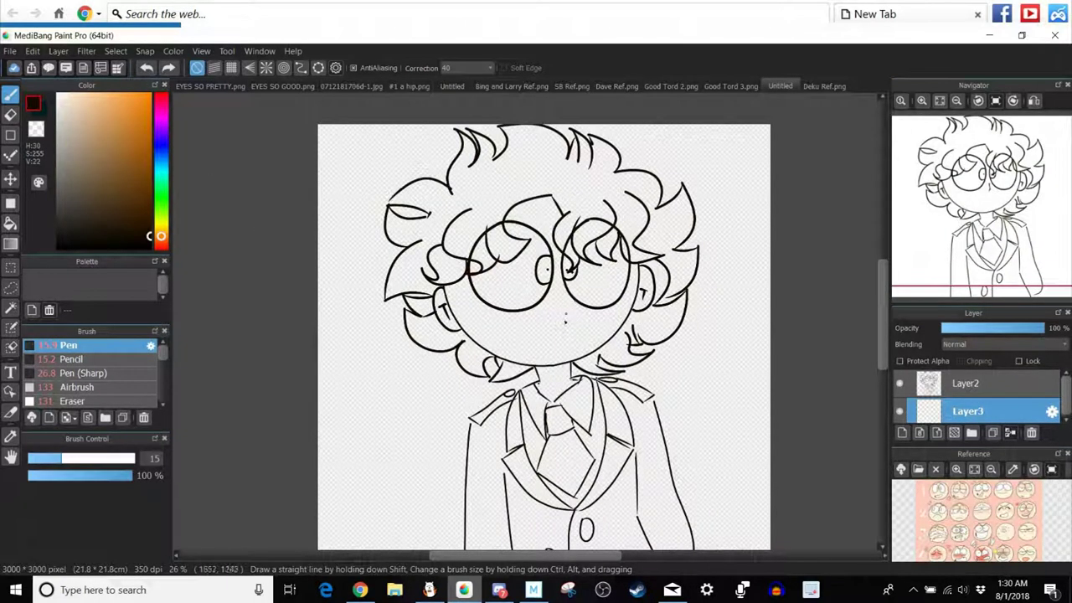
{"action": "left_click_drag", "start_coordinate": [563, 319], "coordinate": [564, 293]}
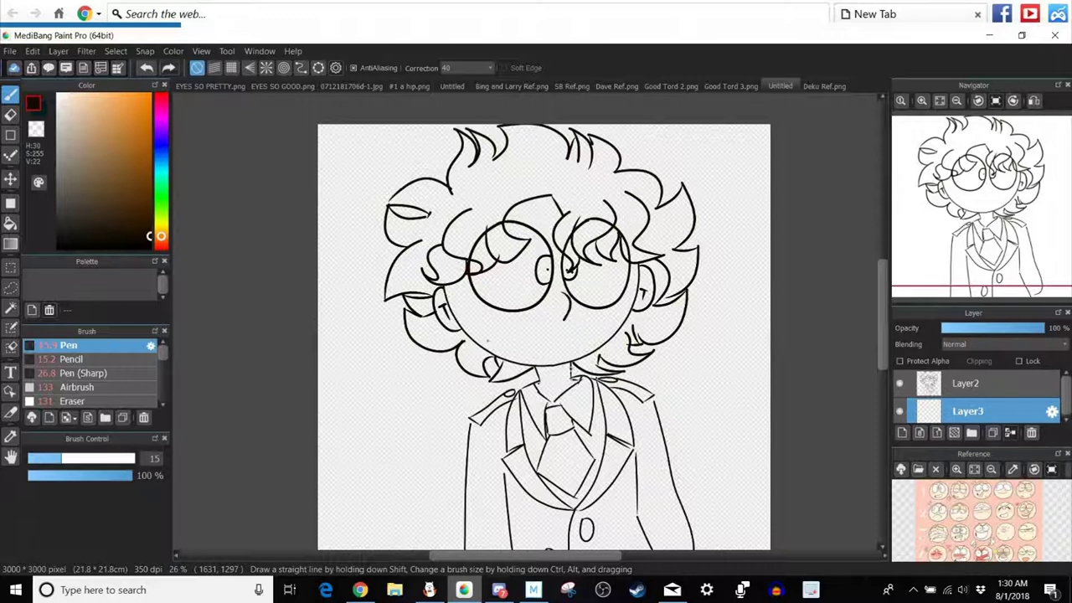
{"action": "left_click", "coordinate": [146, 69]}
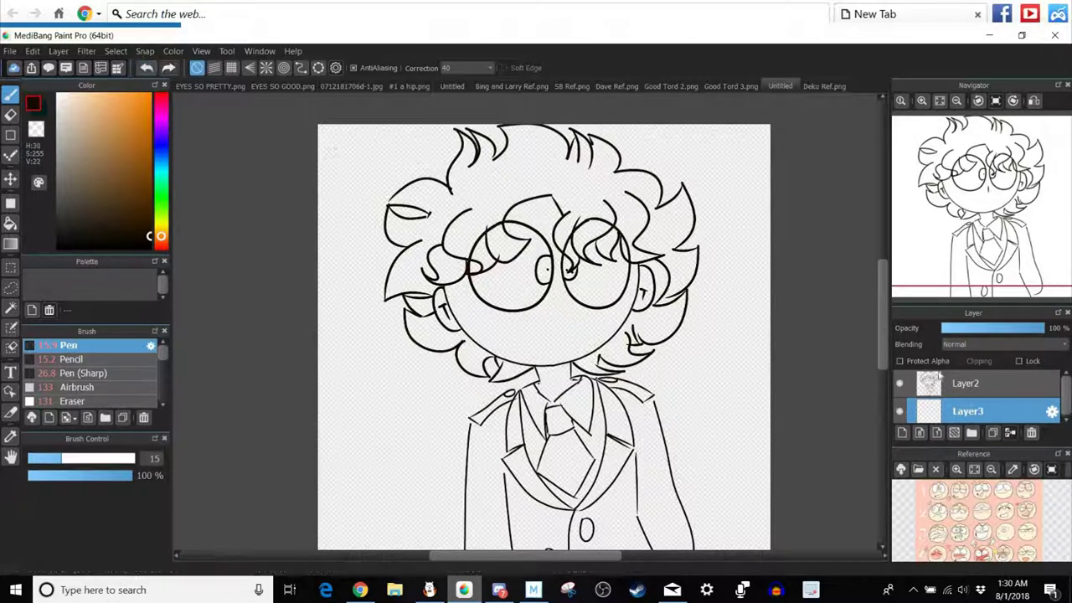
Merge Layer2 into Layer3 and place a new empty layer beneath it.
{"action": "left_click", "coordinate": [959, 389]}
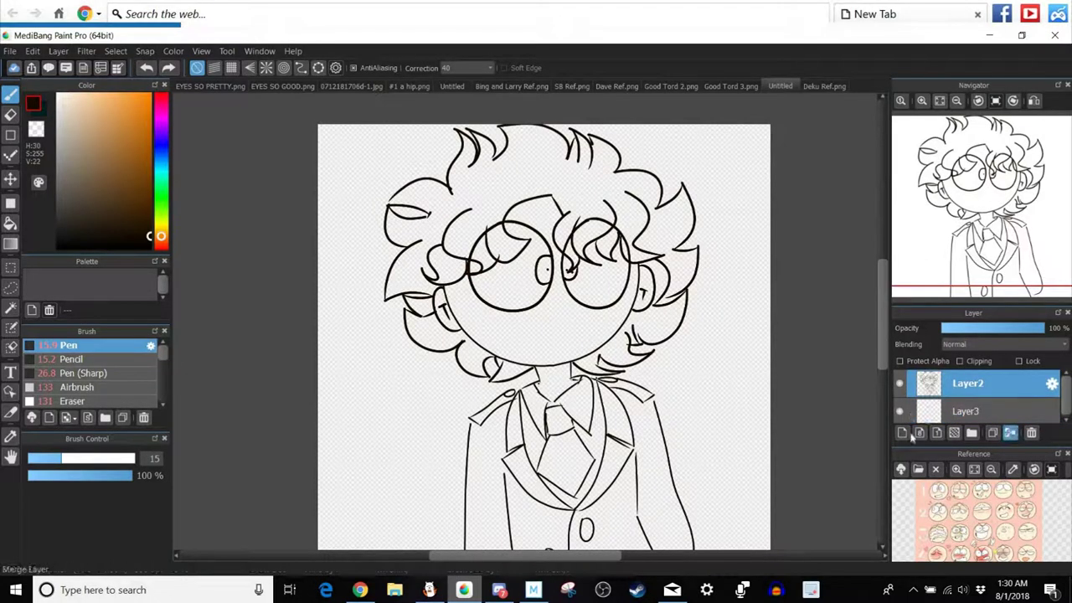
{"action": "left_click", "coordinate": [1010, 433]}
{"action": "left_click", "coordinate": [903, 433]}
{"action": "left_click_drag", "start_coordinate": [977, 389], "coordinate": [977, 414]}
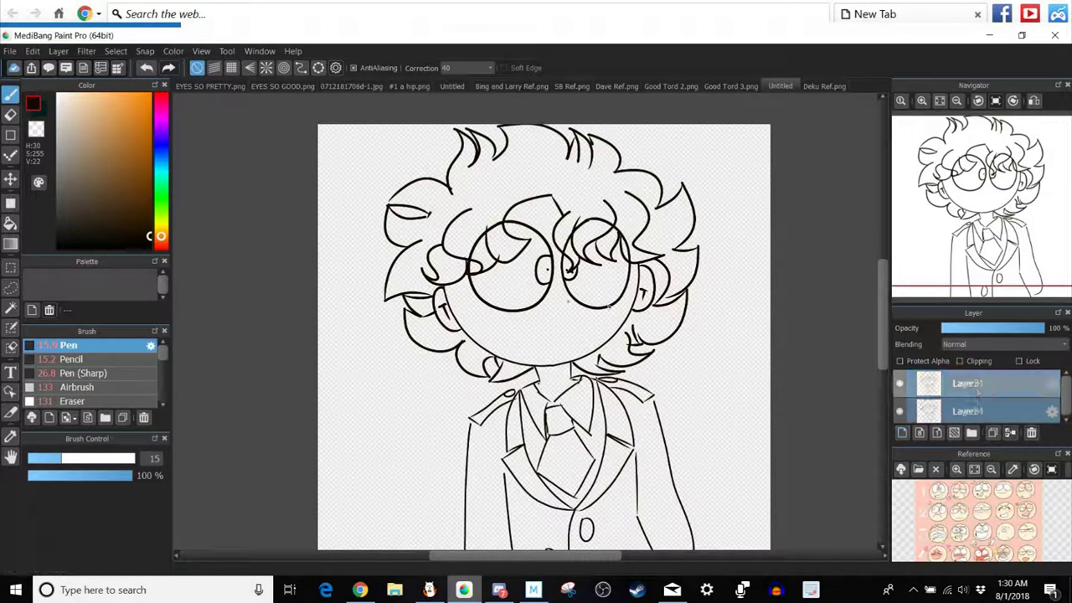
{"action": "left_click", "coordinate": [817, 86]}
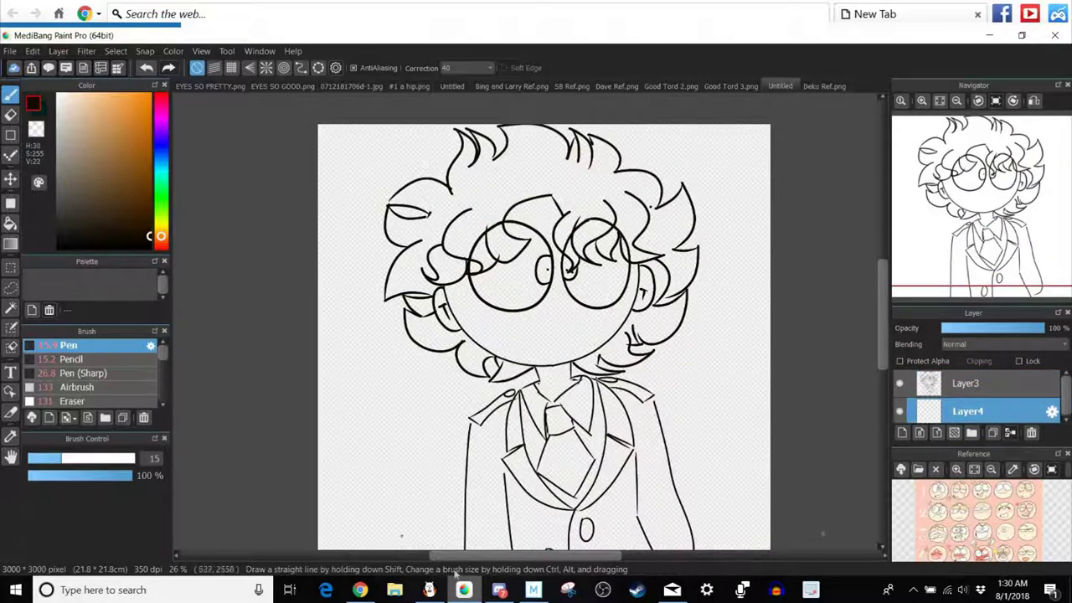
{"action": "left_click", "coordinate": [360, 590]}
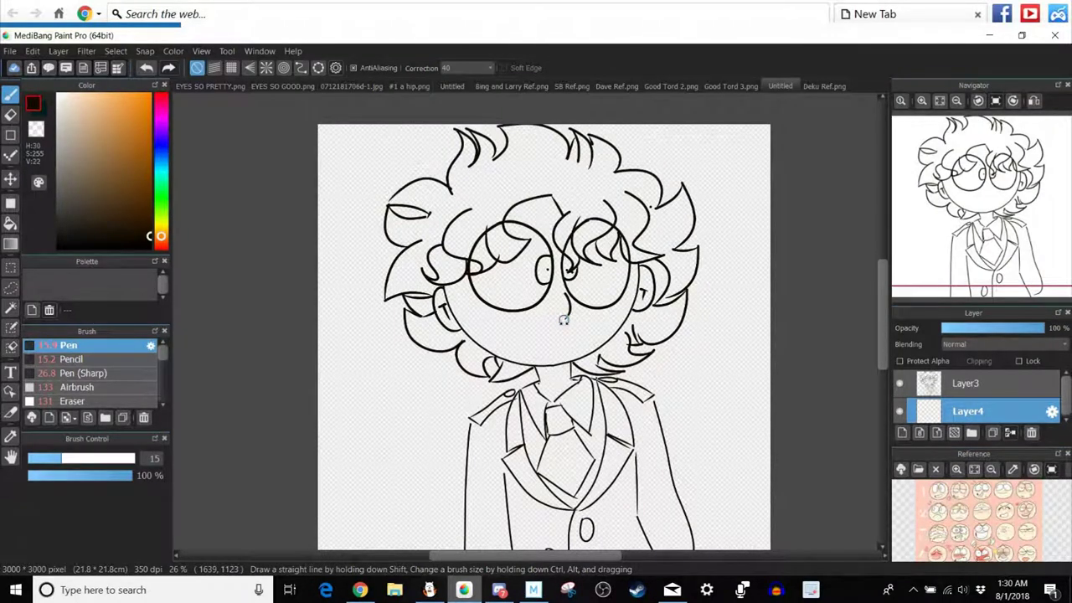
{"action": "key", "text": "ctrl+t"}
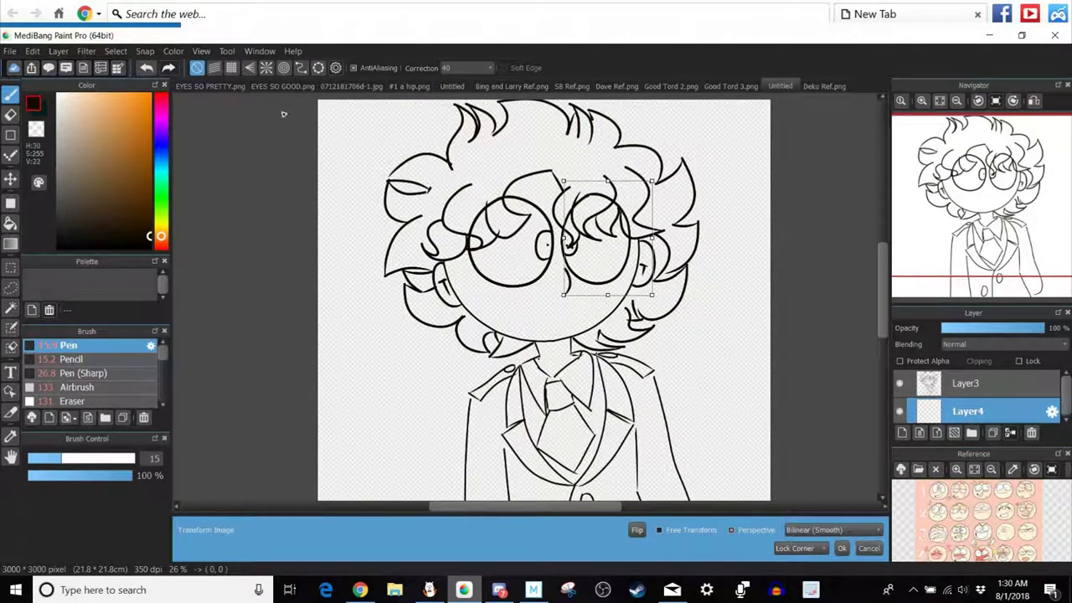
{"action": "left_click", "coordinate": [868, 548]}
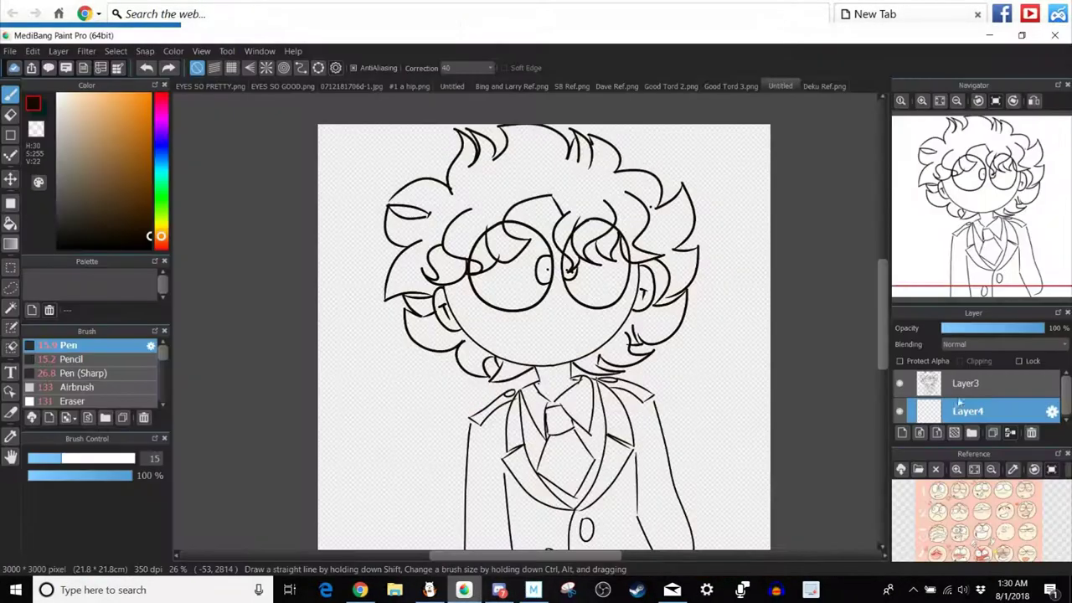
Merge Layer3 into Layer4 and place a new empty layer beneath it.
{"action": "left_click", "coordinate": [957, 390]}
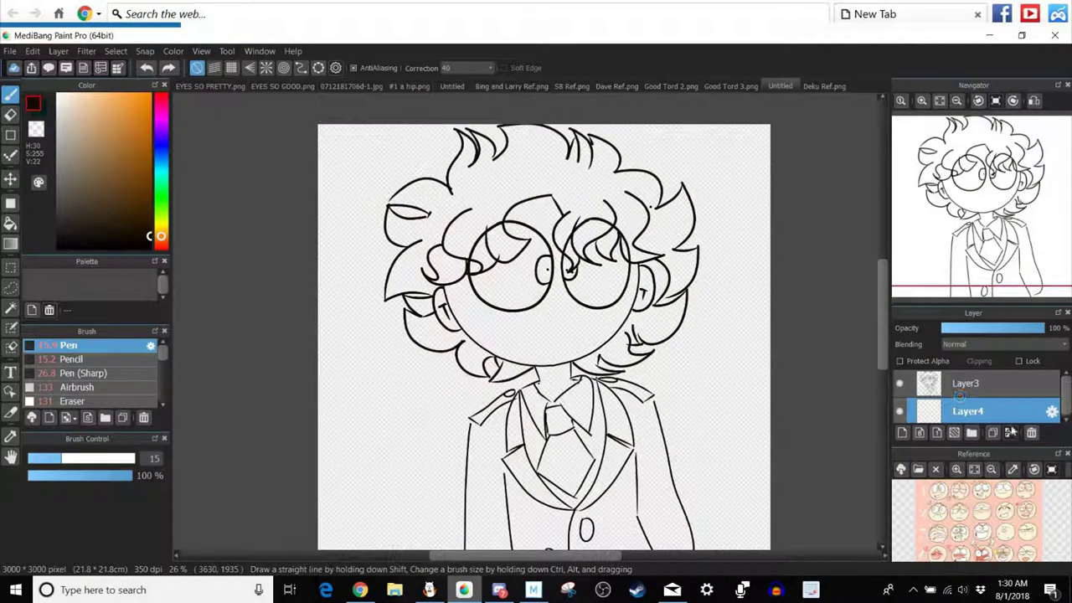
{"action": "left_click", "coordinate": [1010, 433]}
{"action": "left_click", "coordinate": [902, 434]}
{"action": "left_click_drag", "start_coordinate": [942, 395], "coordinate": [944, 410]}
Draw a small curved nose below and between the eyes, adjust it with Transform, and add short paired lines on both cheeks.
{"action": "left_click_drag", "start_coordinate": [555, 323], "coordinate": [559, 278]}
{"action": "key", "text": "ctrl+t"}
{"action": "left_click", "coordinate": [842, 549]}
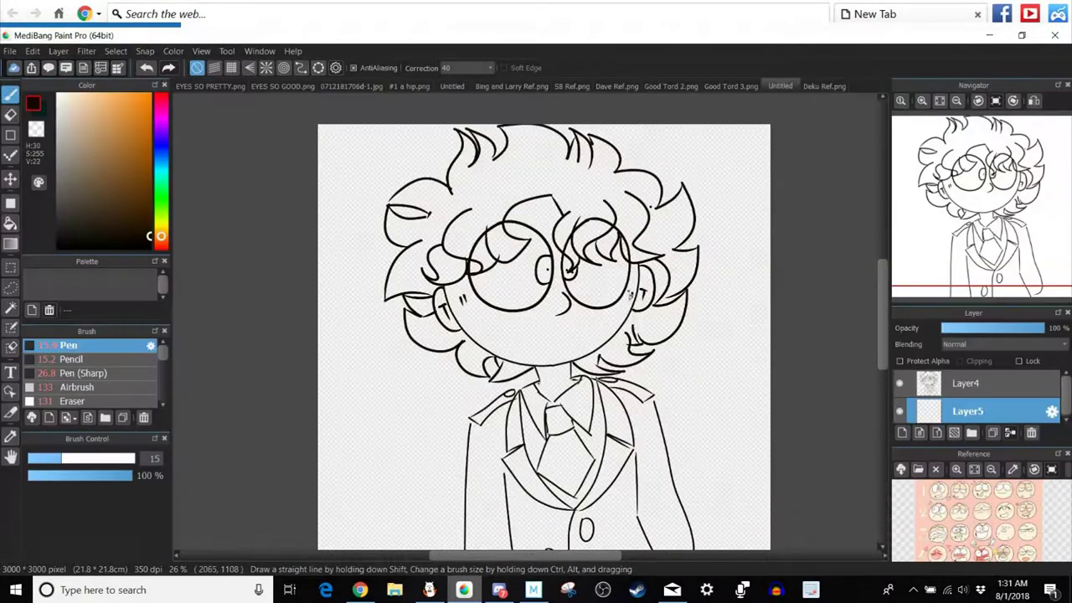
Merge Layer4 into Layer5 and place a new empty layer beneath it.
{"action": "left_click", "coordinate": [967, 383]}
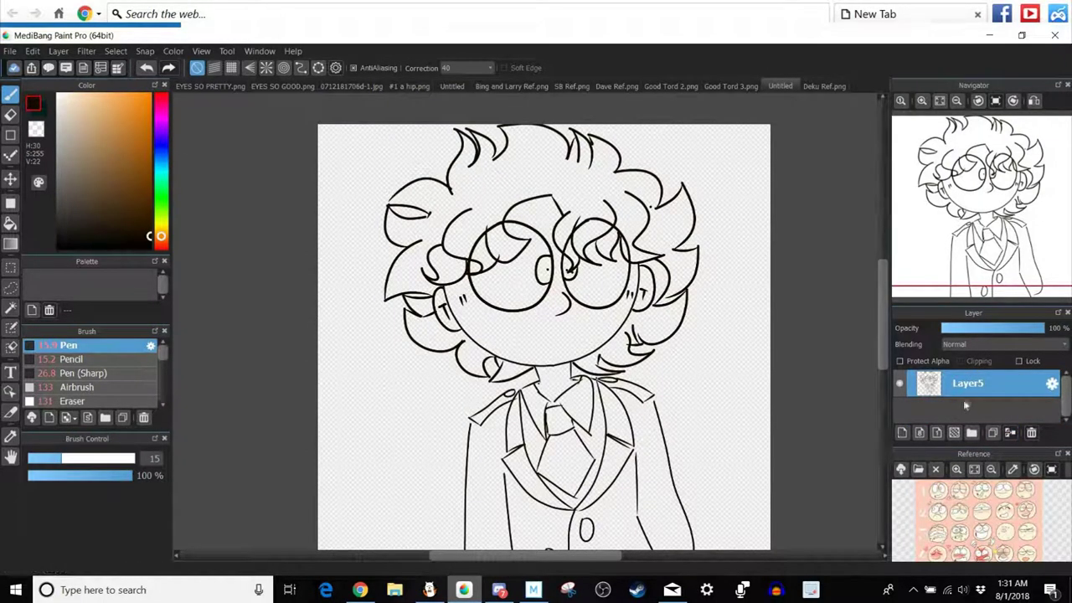
{"action": "left_click", "coordinate": [902, 432]}
{"action": "left_click_drag", "start_coordinate": [958, 386], "coordinate": [960, 413]}
Draw a wide, flat open mouth just above the chin on Layer6 with the Pen, checking Deku Ref.png and undoing unwanted strokes.
{"action": "left_click", "coordinate": [818, 88]}
{"action": "left_click", "coordinate": [793, 90]}
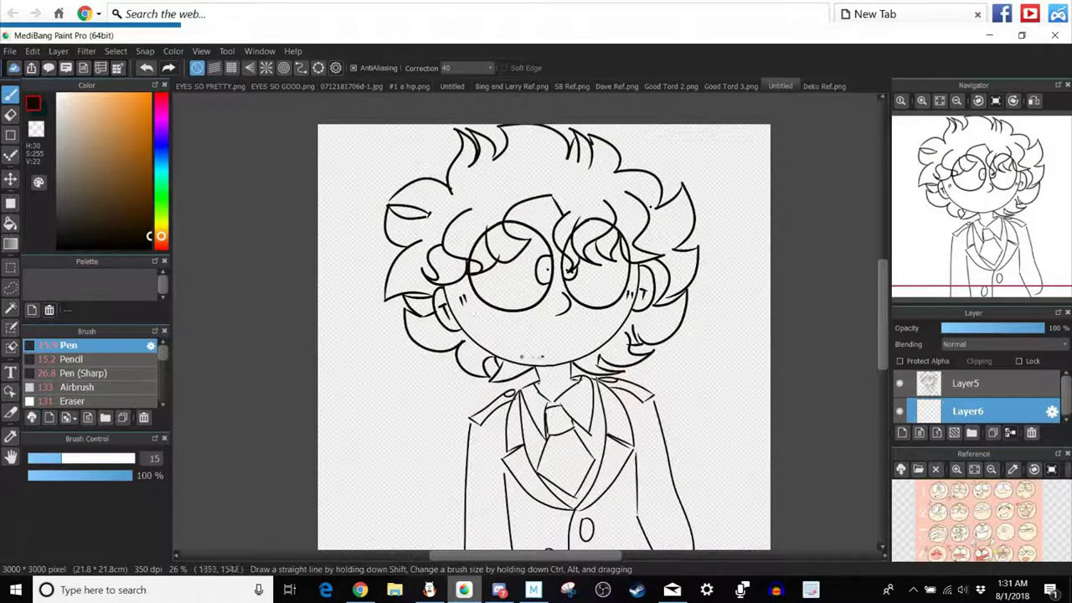
{"action": "key", "text": "ctrl+z"}
{"action": "left_click", "coordinate": [147, 67]}
{"action": "left_click", "coordinate": [147, 68]}
{"action": "left_click_drag", "start_coordinate": [529, 349], "coordinate": [566, 360]}
{"action": "key", "text": "ctrl+z"}
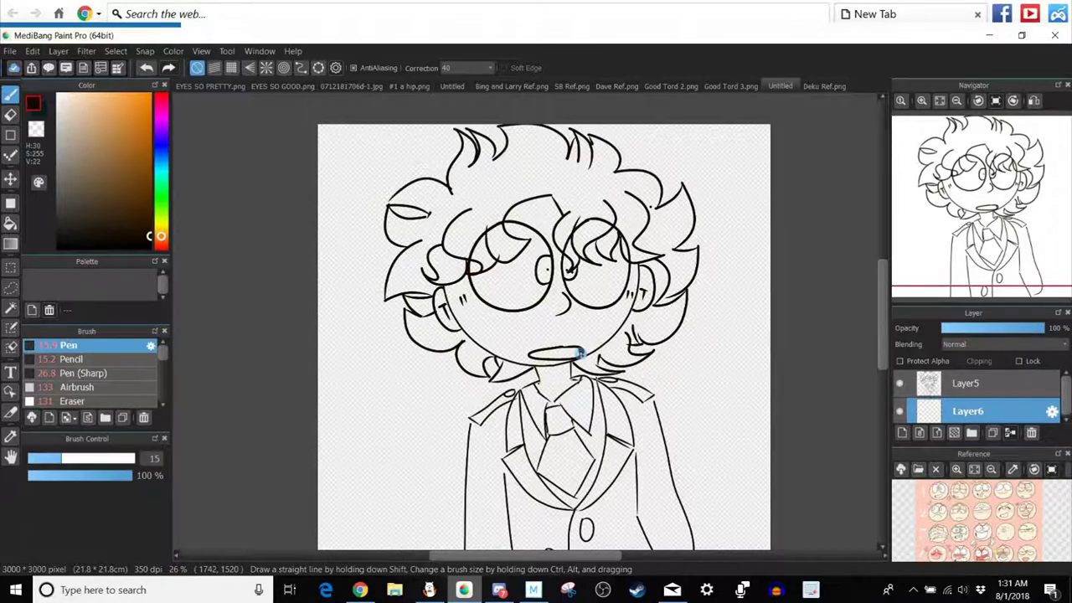
Enlarge the mouth slightly and move it up from the chin with Transform.
{"action": "key", "text": "ctrl+t"}
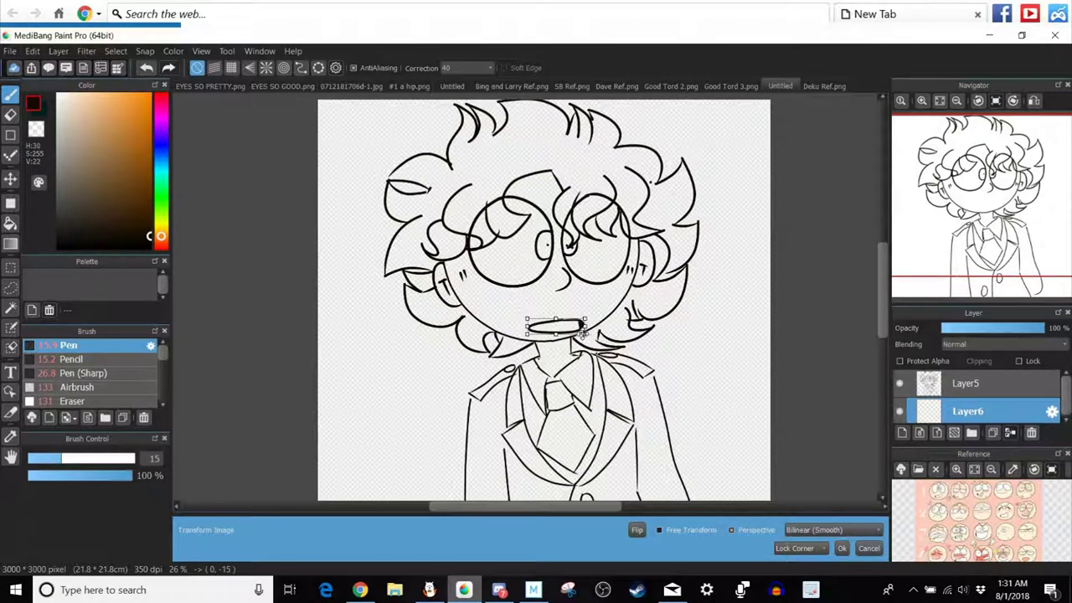
{"action": "left_click_drag", "start_coordinate": [586, 336], "coordinate": [572, 320]}
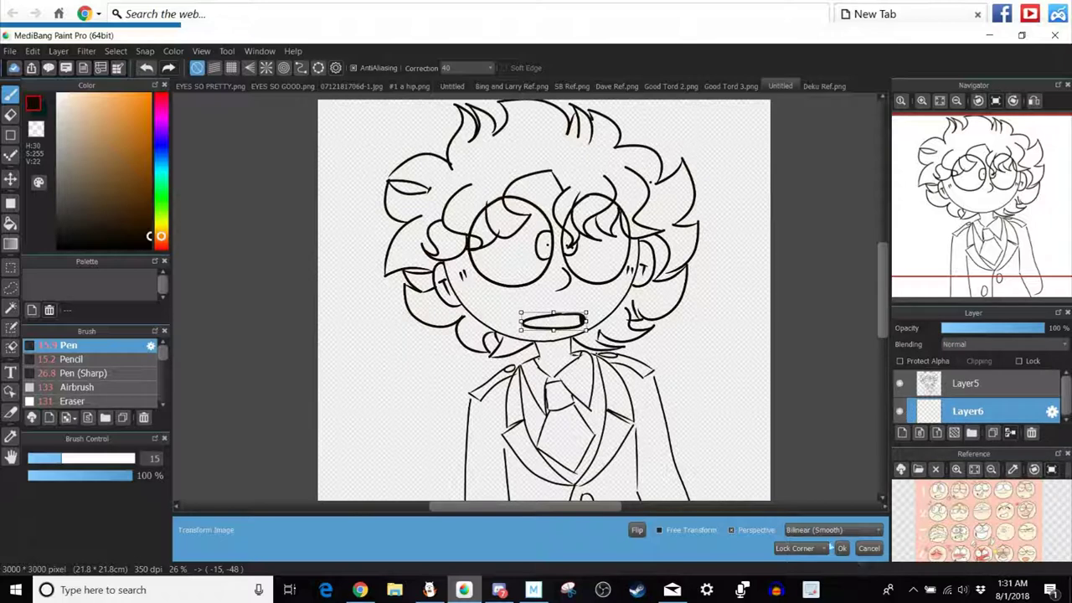
{"action": "left_click_drag", "start_coordinate": [569, 323], "coordinate": [571, 326]}
{"action": "left_click", "coordinate": [843, 548]}
Dot three freckles on each cheek with the Pen at size 17.
{"action": "left_click", "coordinate": [41, 458]}
{"action": "left_click", "coordinate": [477, 318]}
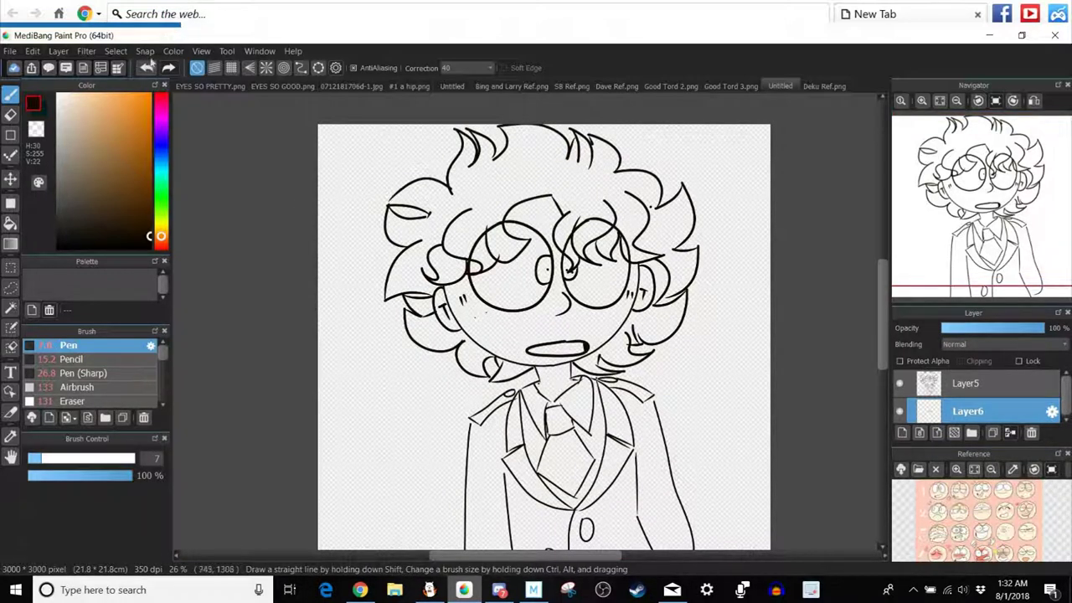
{"action": "left_click_drag", "start_coordinate": [402, 368], "coordinate": [476, 322]}
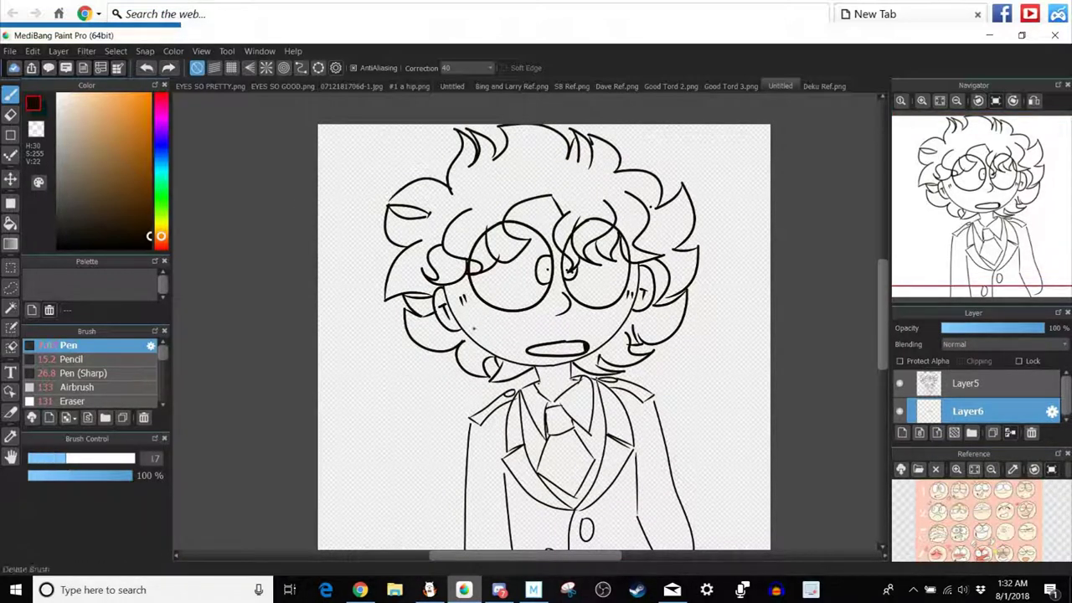
{"action": "left_click", "coordinate": [475, 318]}
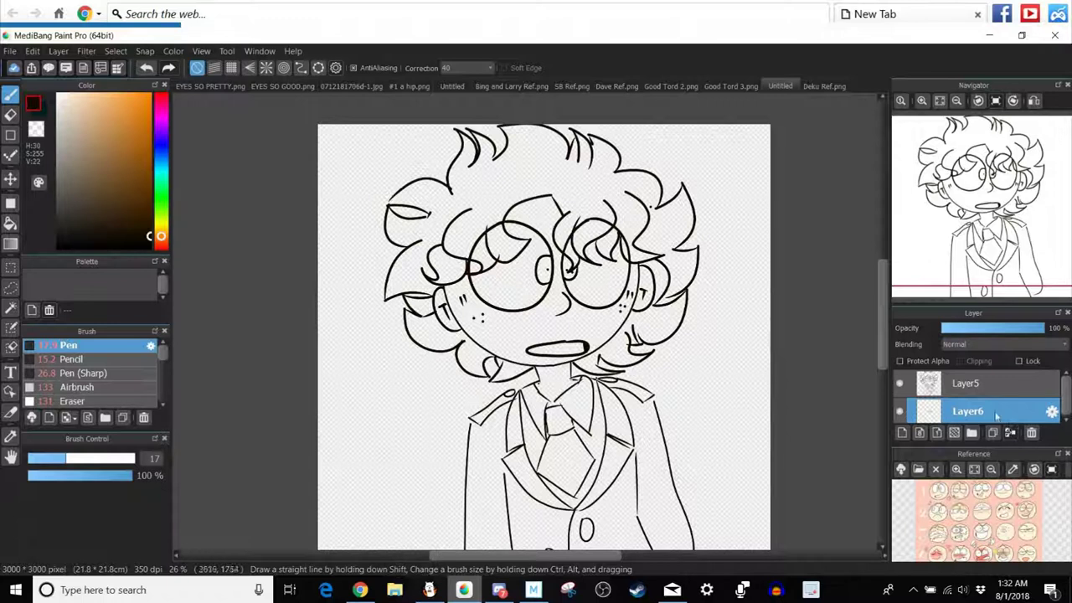
Add vertical tooth lines inside the mouth and merge Layer5 into Layer6 above a new empty layer.
{"action": "left_click", "coordinate": [995, 387]}
{"action": "left_click", "coordinate": [1008, 430]}
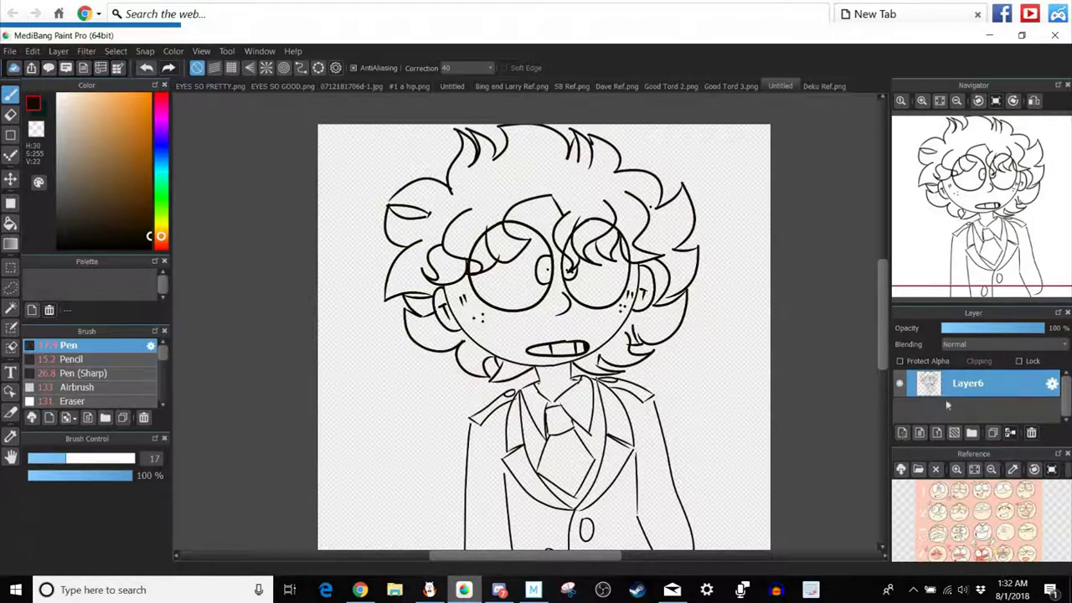
{"action": "left_click", "coordinate": [902, 432]}
{"action": "left_click_drag", "start_coordinate": [944, 413], "coordinate": [947, 420]}
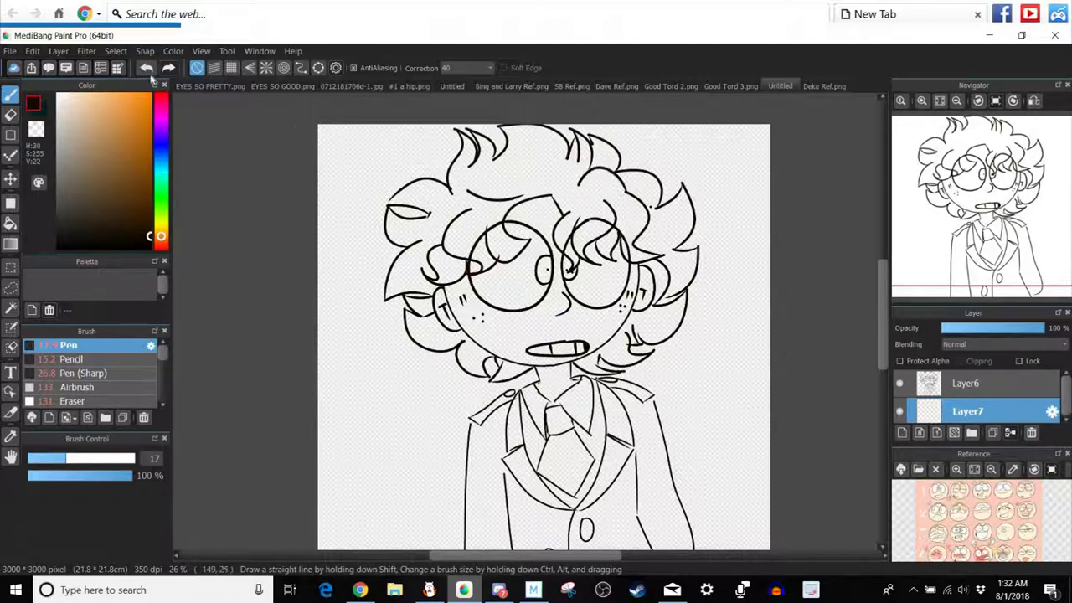
Draw two curved eyebrows over the hair above the eyes on Layer7 in dark brown (H 31, S 244, V 69).
{"action": "left_click", "coordinate": [147, 207]}
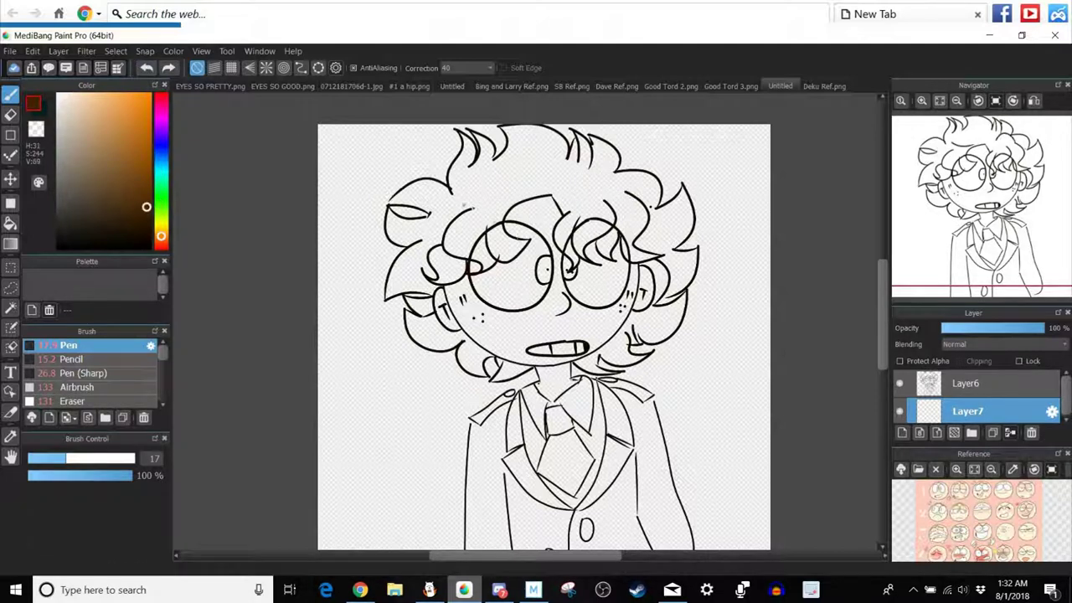
{"action": "left_click_drag", "start_coordinate": [453, 199], "coordinate": [511, 193]}
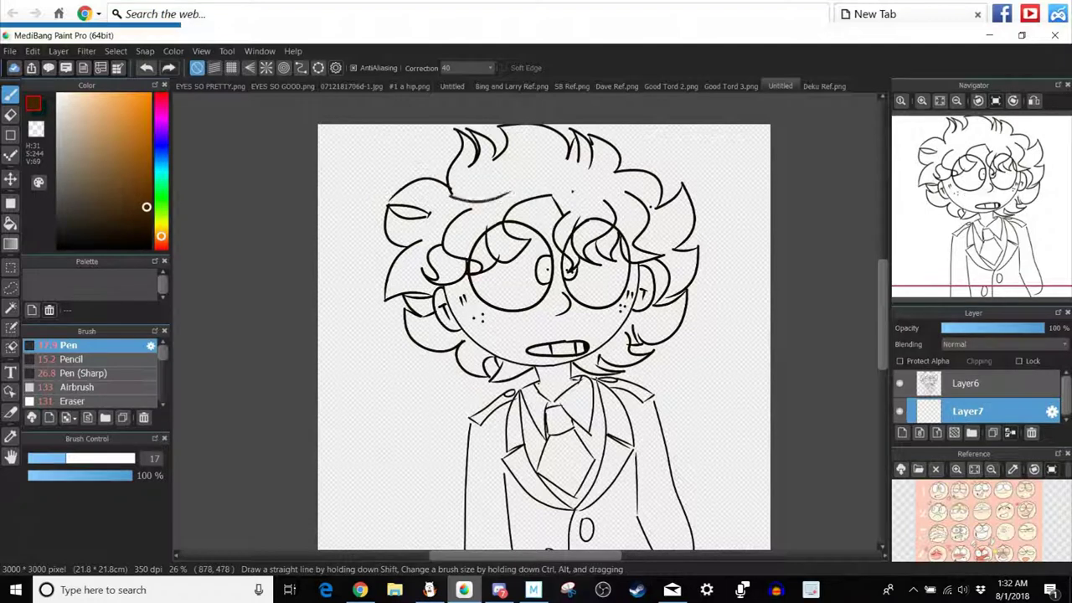
{"action": "left_click_drag", "start_coordinate": [601, 174], "coordinate": [620, 191]}
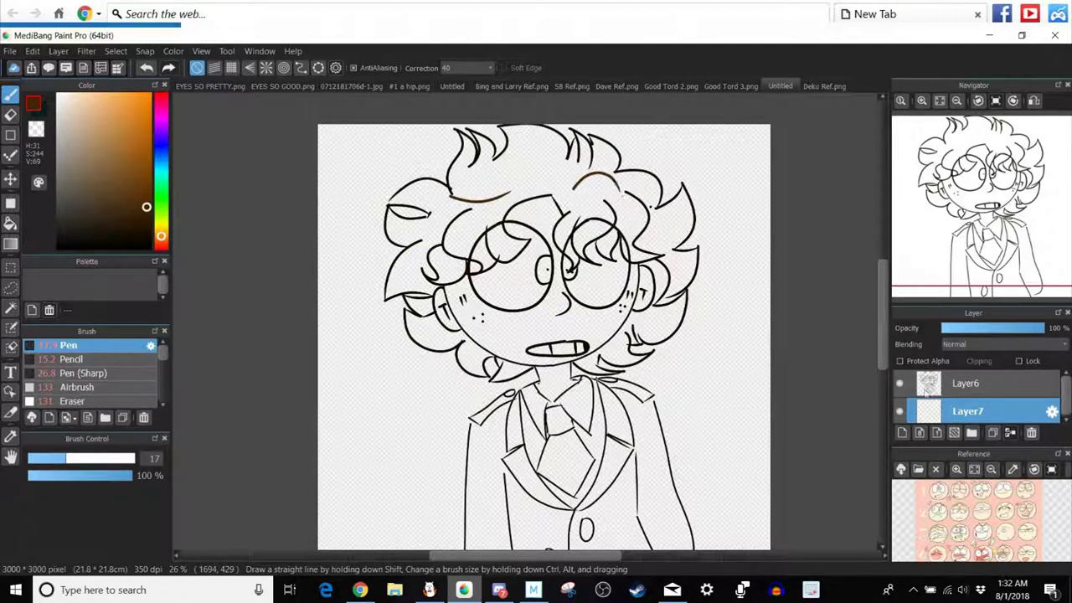
Merge Layer6 into Layer7 and place a new empty layer beneath it.
{"action": "left_click", "coordinate": [993, 384]}
{"action": "left_click", "coordinate": [1012, 434]}
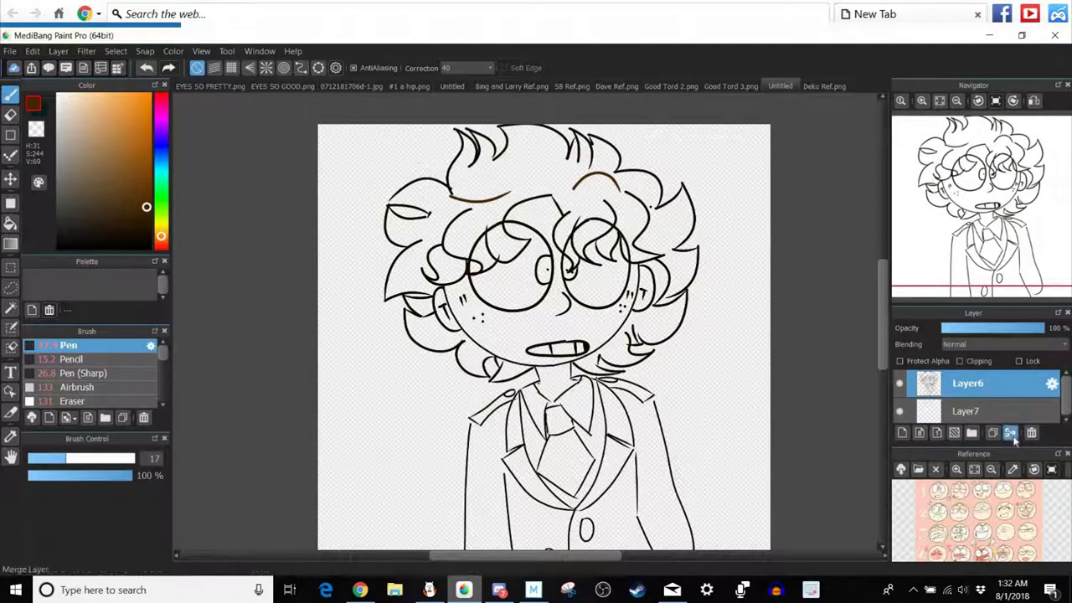
{"action": "left_click", "coordinate": [1011, 433]}
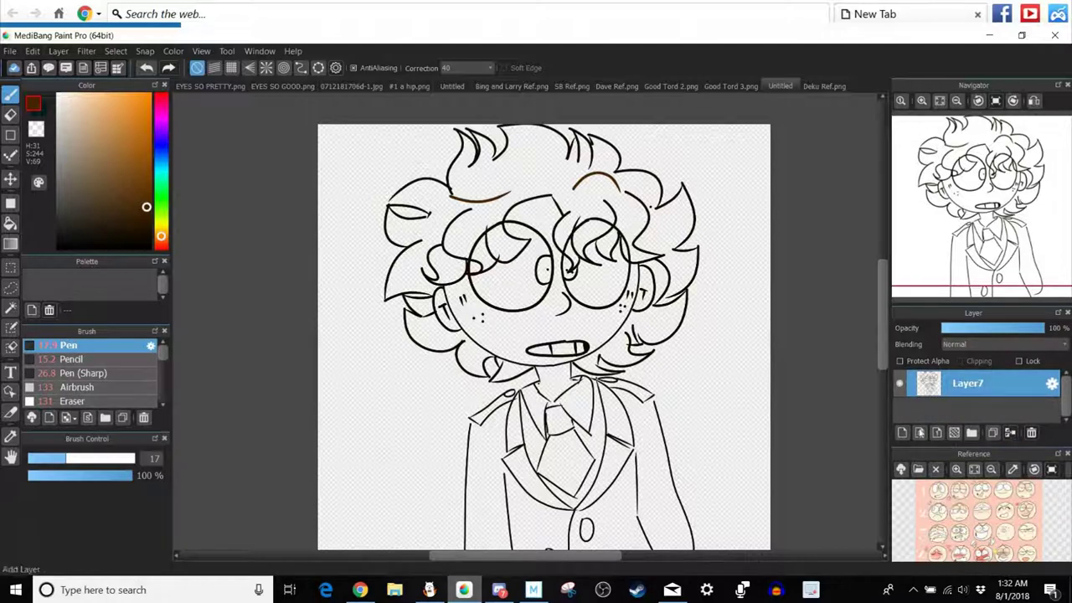
{"action": "left_click", "coordinate": [902, 434]}
{"action": "left_click_drag", "start_coordinate": [969, 423], "coordinate": [970, 425]}
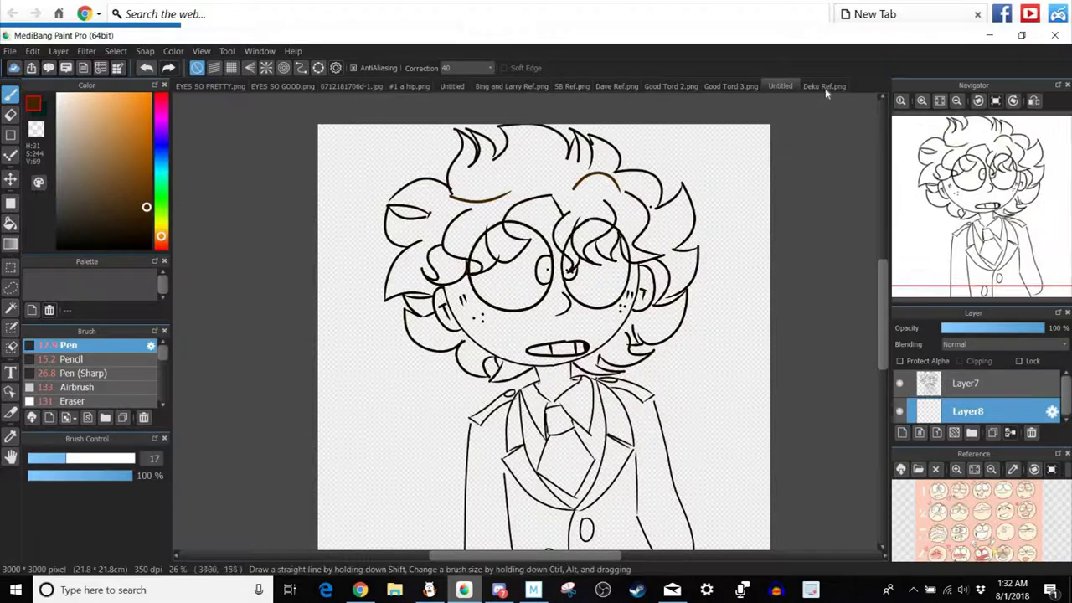
Sample the green of the hair in Deku Ref.png and return to the untitled drawing with the brush active.
{"action": "left_click", "coordinate": [825, 87]}
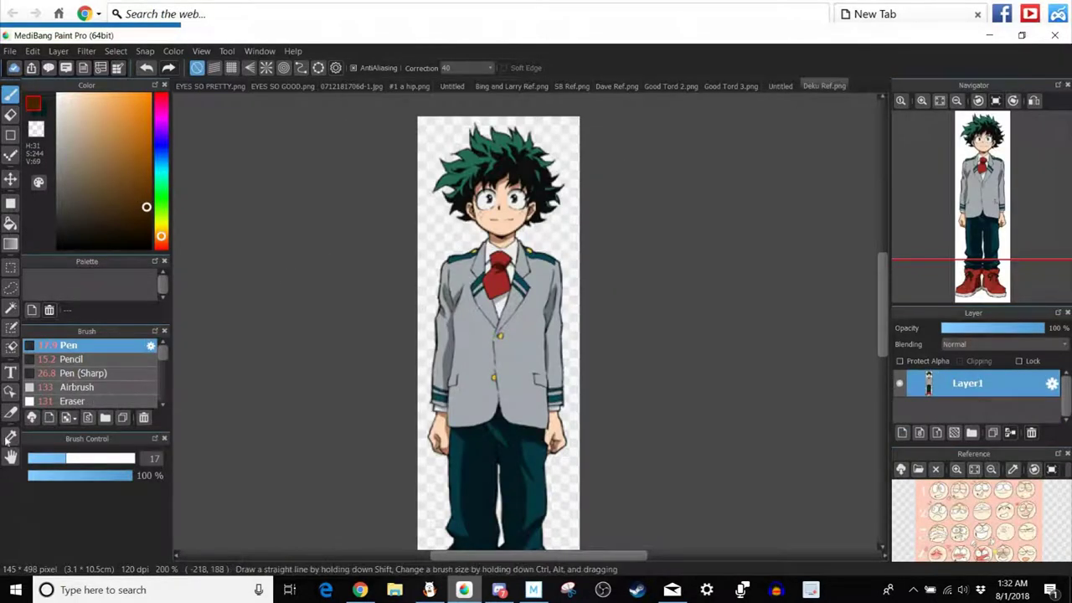
{"action": "left_click", "coordinate": [10, 437]}
{"action": "left_click", "coordinate": [503, 137]}
{"action": "left_click", "coordinate": [780, 86]}
{"action": "left_click", "coordinate": [10, 94]}
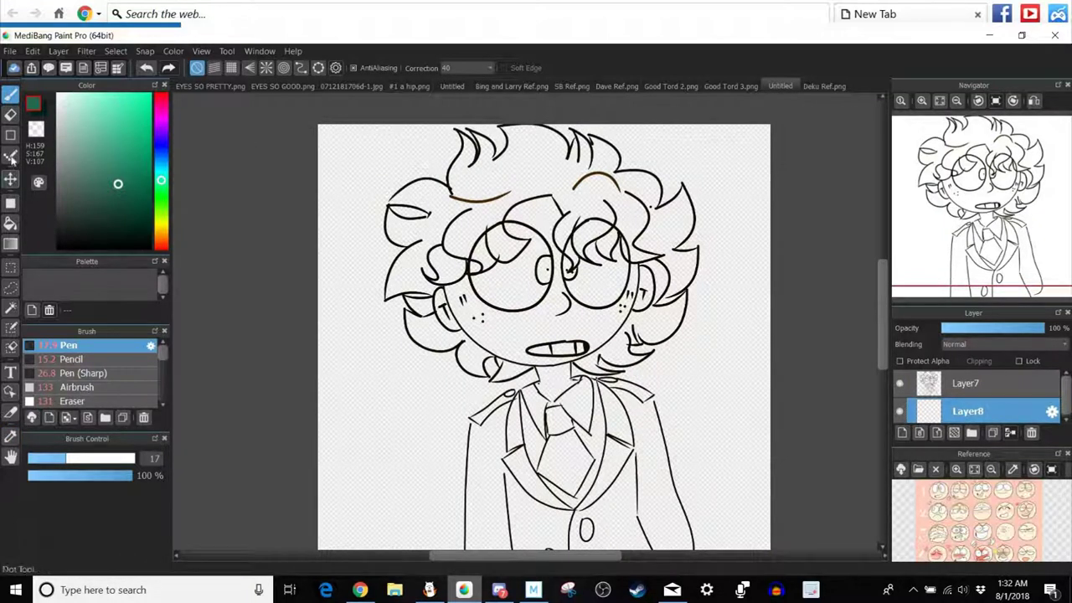
Trace a thin wavy boundary line through the hair on Layer8 with the Dot Tool and close its gaps with the Pen.
{"action": "left_click", "coordinate": [10, 155]}
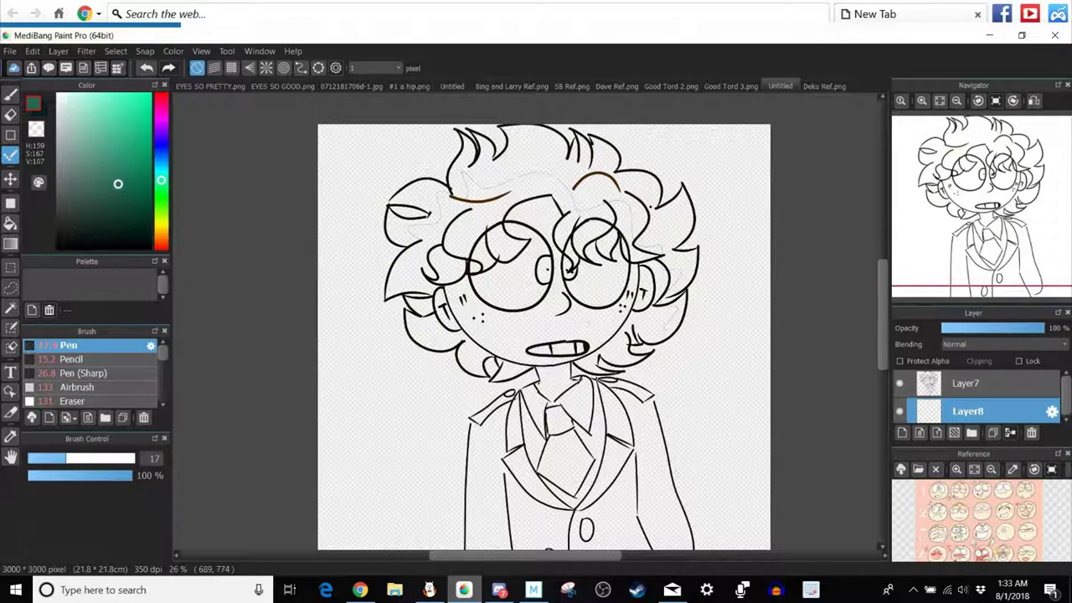
{"action": "left_click", "coordinate": [10, 223]}
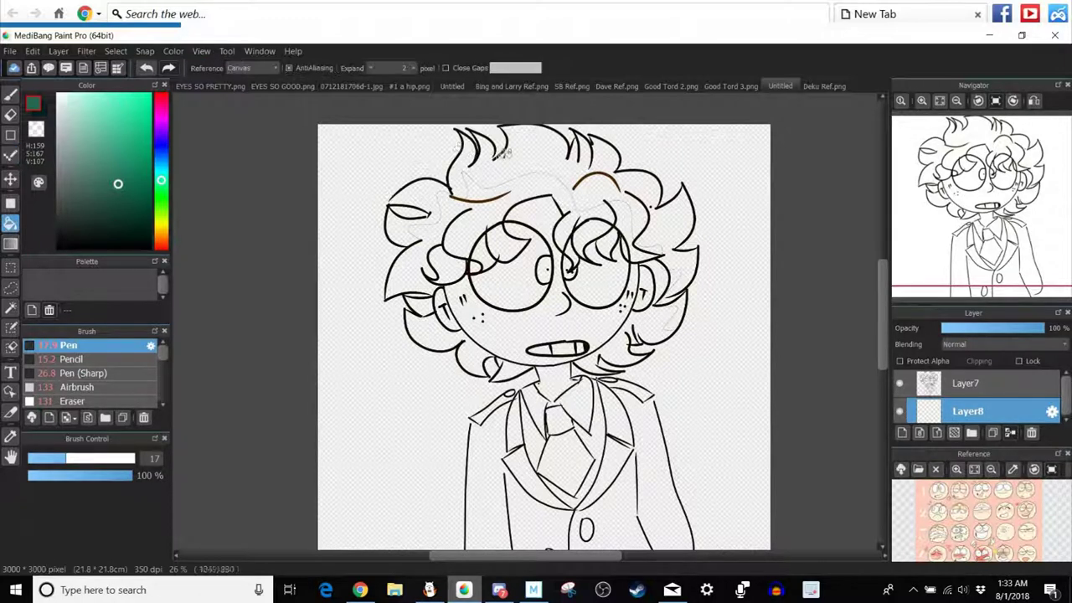
{"action": "left_click", "coordinate": [10, 93]}
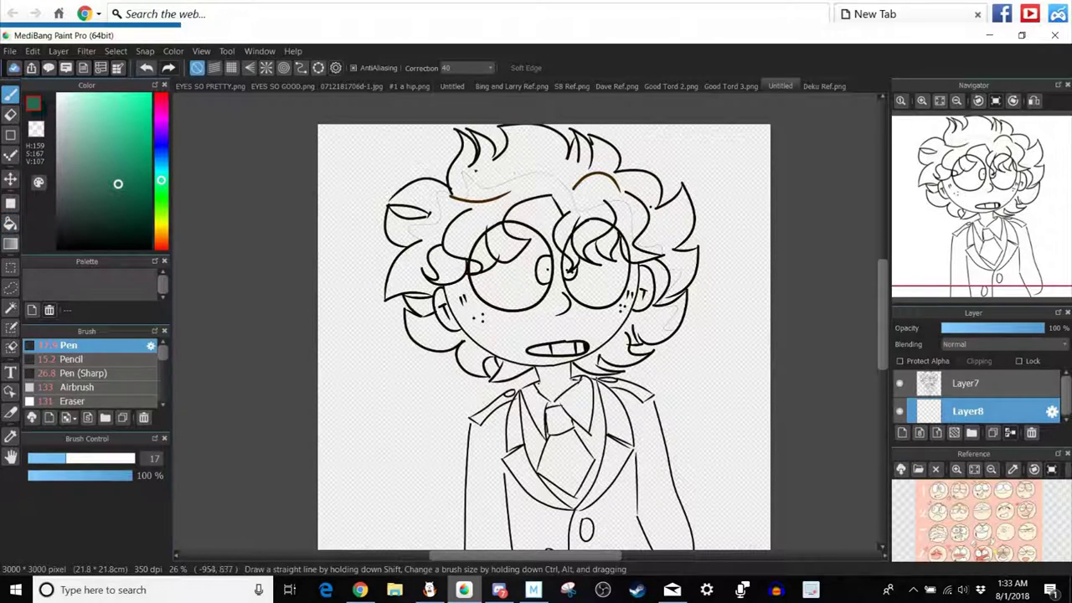
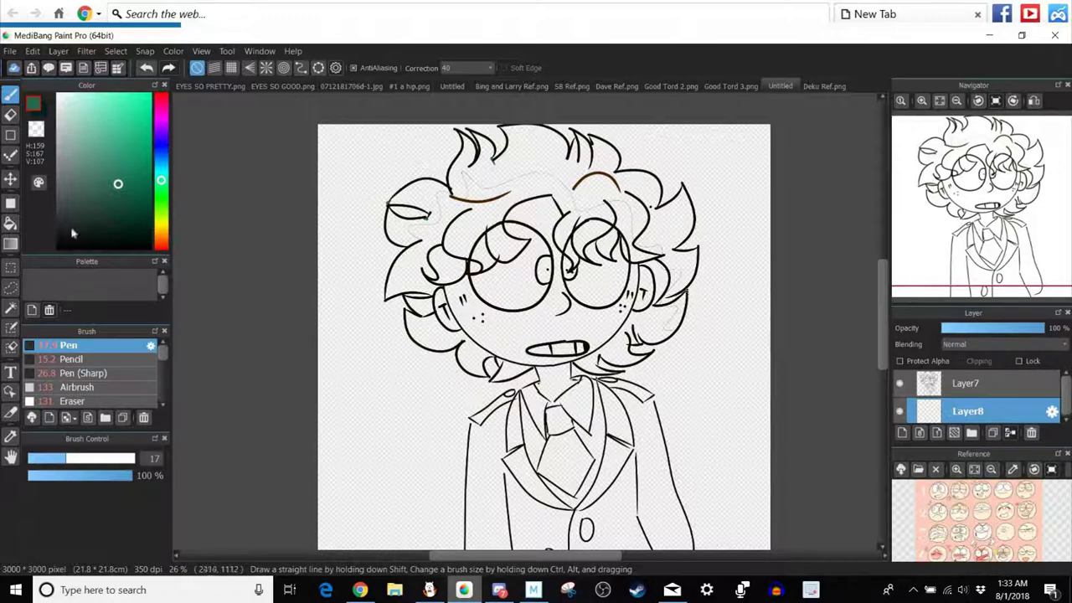
Fill the upper and outer hair sections on Layer8 with the sampled green, undoing the fill that covers the front locks.
{"action": "key", "text": "g"}
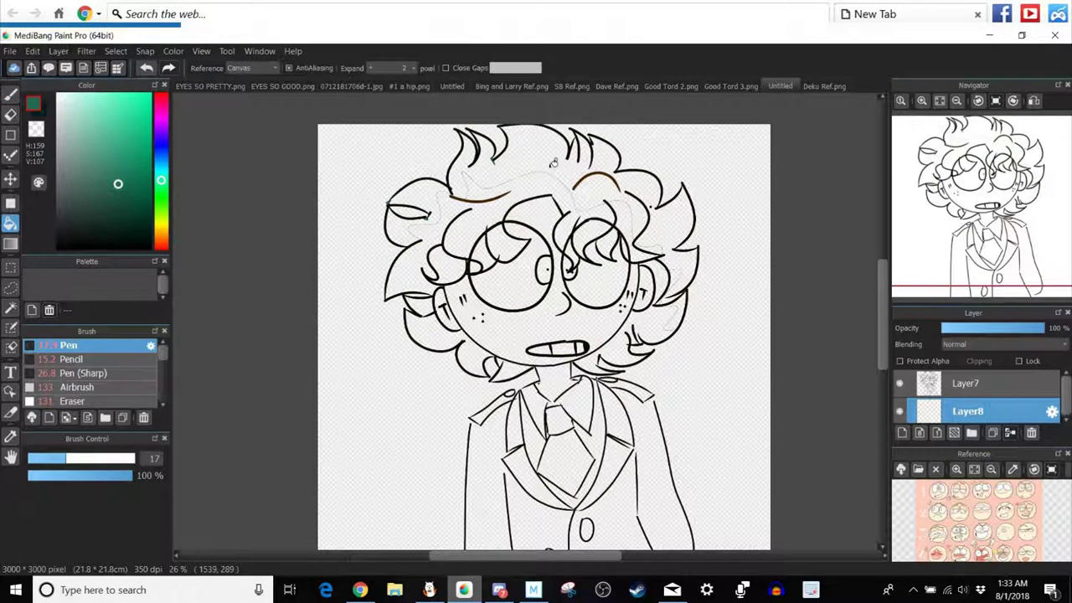
{"action": "left_click", "coordinate": [553, 162]}
{"action": "left_click", "coordinate": [677, 303]}
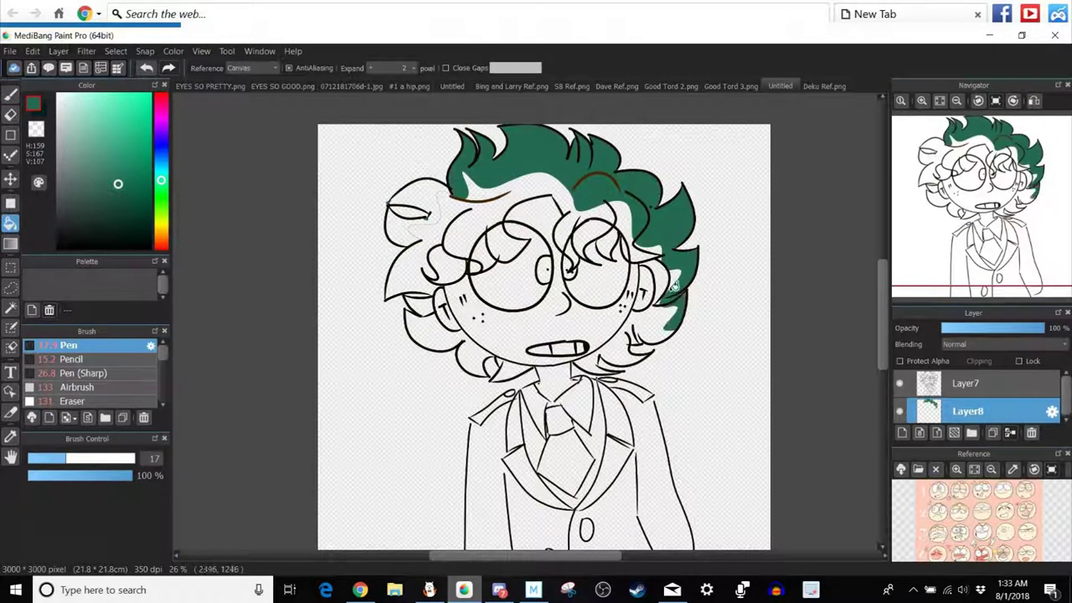
{"action": "left_click", "coordinate": [431, 206]}
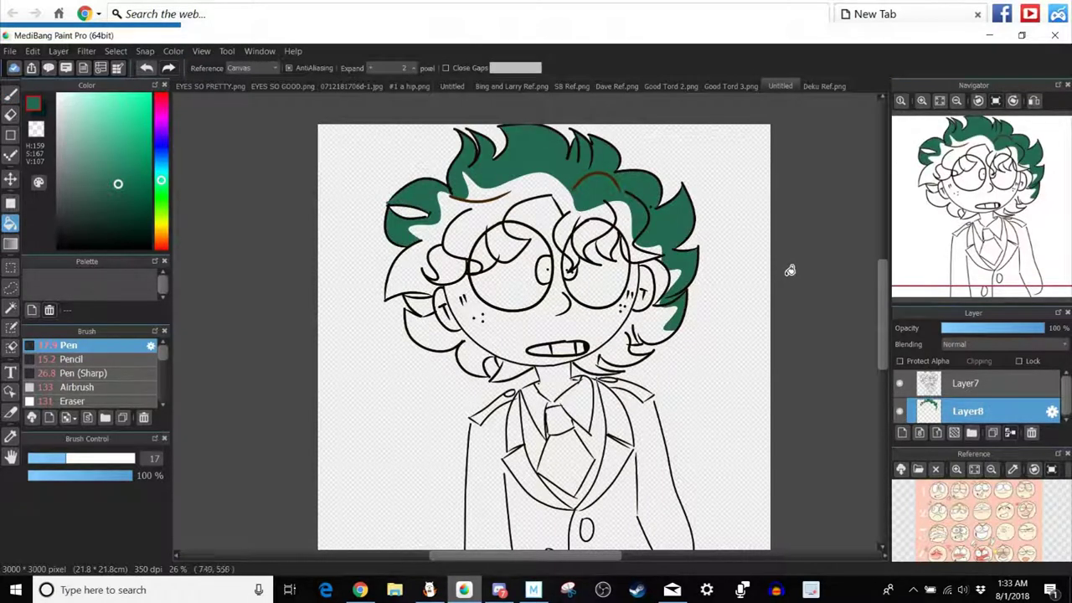
{"action": "left_click", "coordinate": [605, 211]}
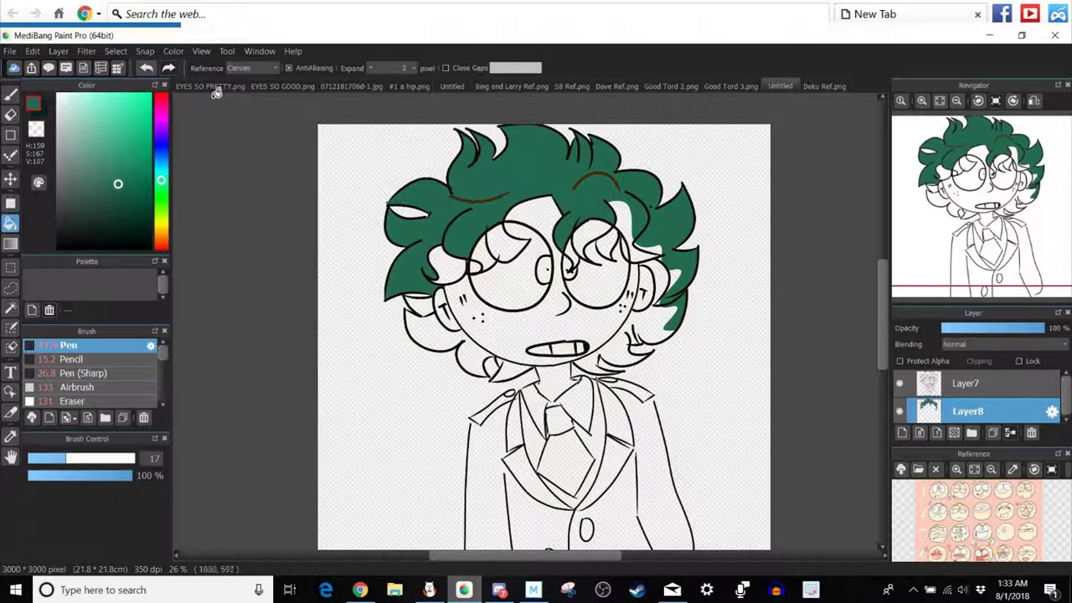
{"action": "left_click", "coordinate": [146, 69]}
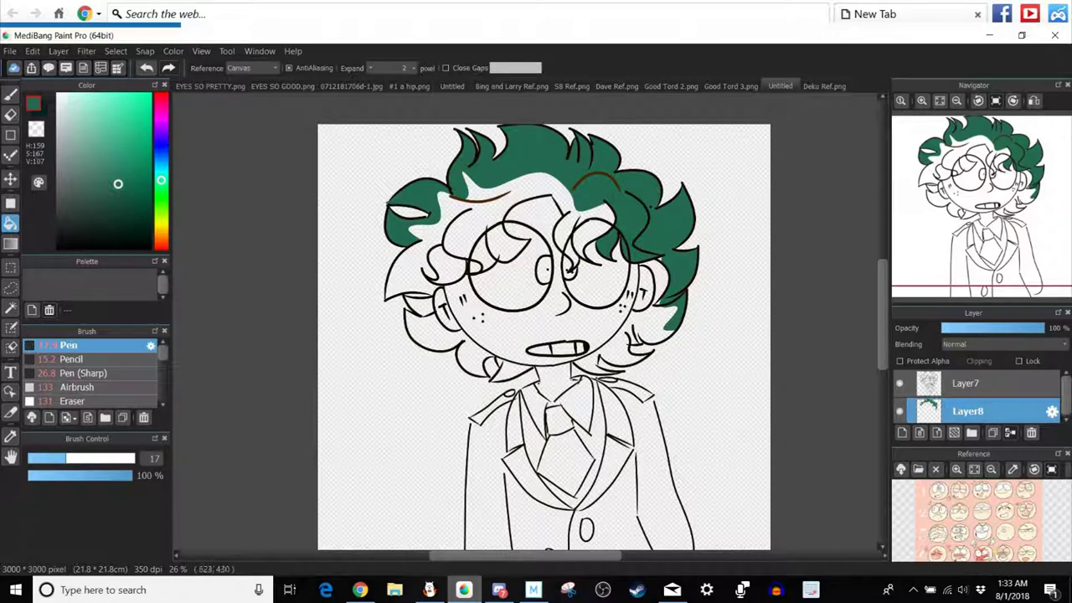
{"action": "key", "text": "b"}
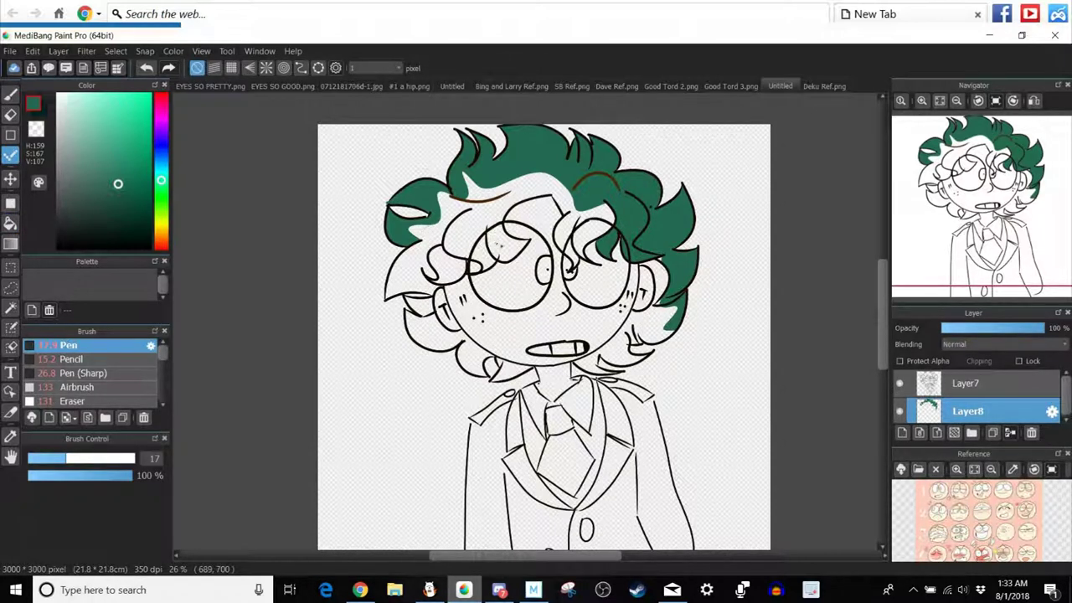
{"action": "left_click", "coordinate": [360, 590]}
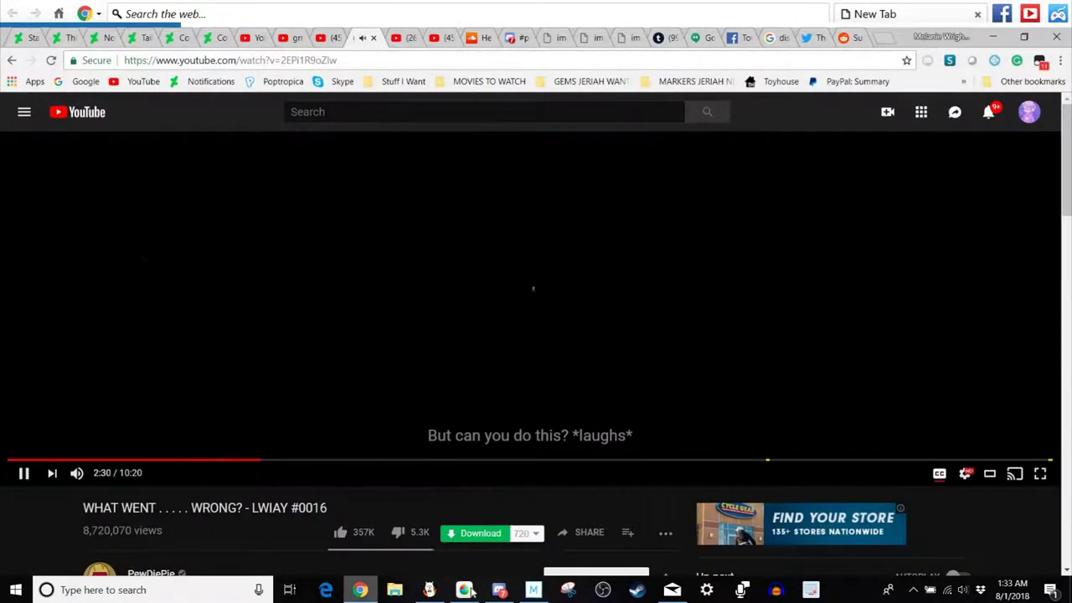
{"action": "left_click", "coordinate": [463, 590]}
Fill the front hair above the forehead and the lock tip over the left eye with the sampled green on Layer8.
{"action": "left_click", "coordinate": [10, 223]}
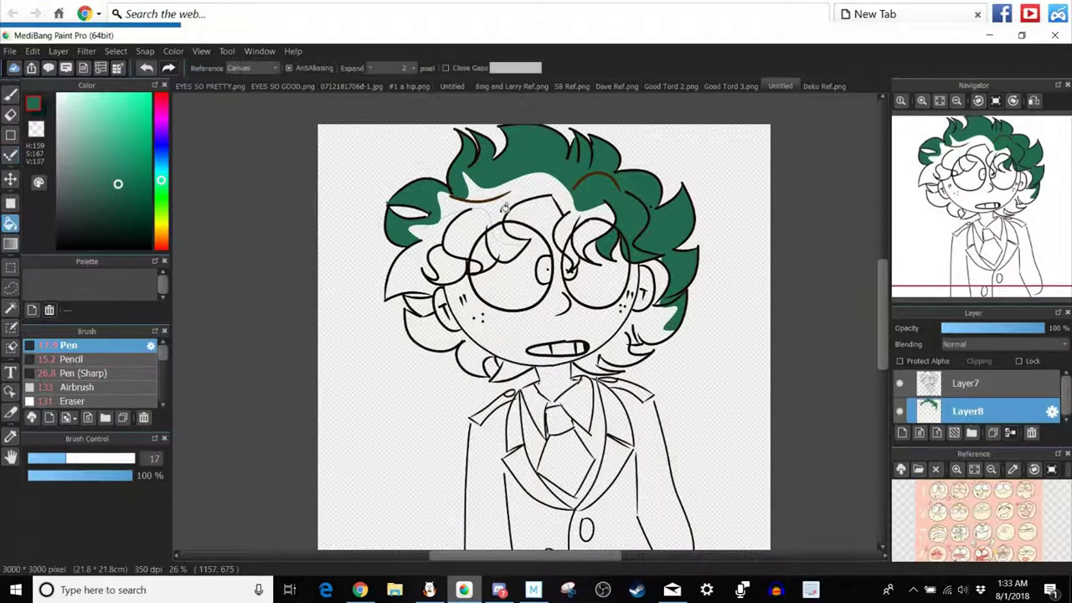
{"action": "left_click", "coordinate": [533, 210]}
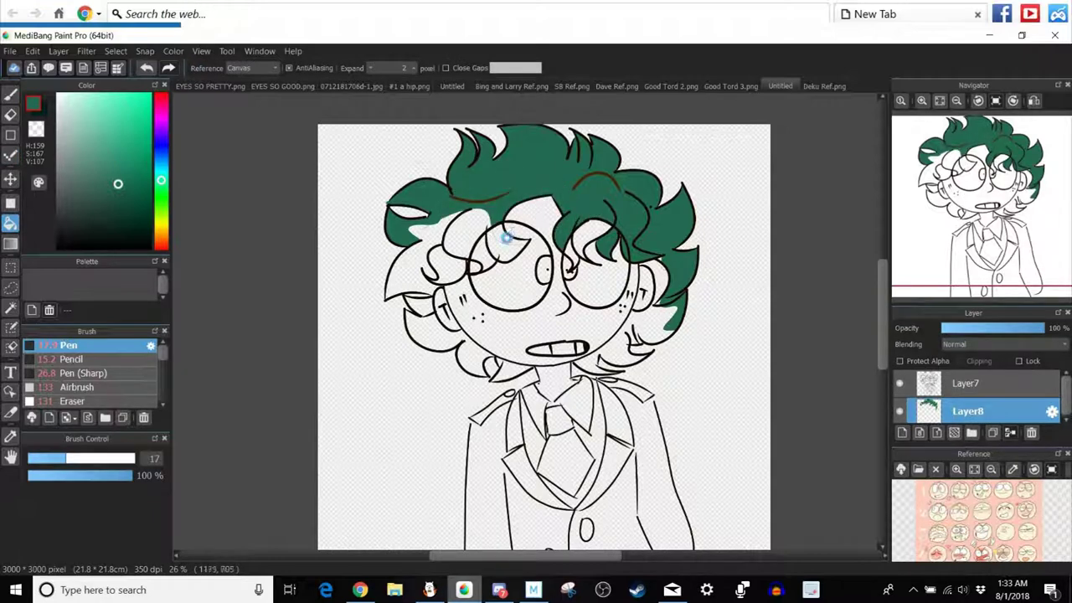
{"action": "left_click", "coordinate": [505, 238]}
{"action": "left_click", "coordinate": [154, 69]}
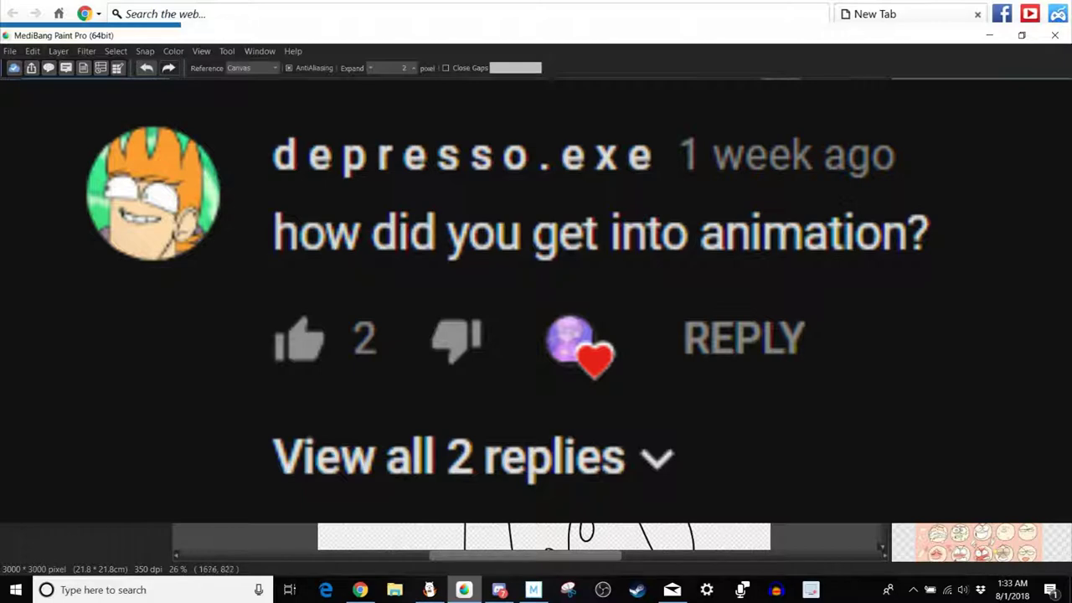
{"action": "key", "text": "b"}
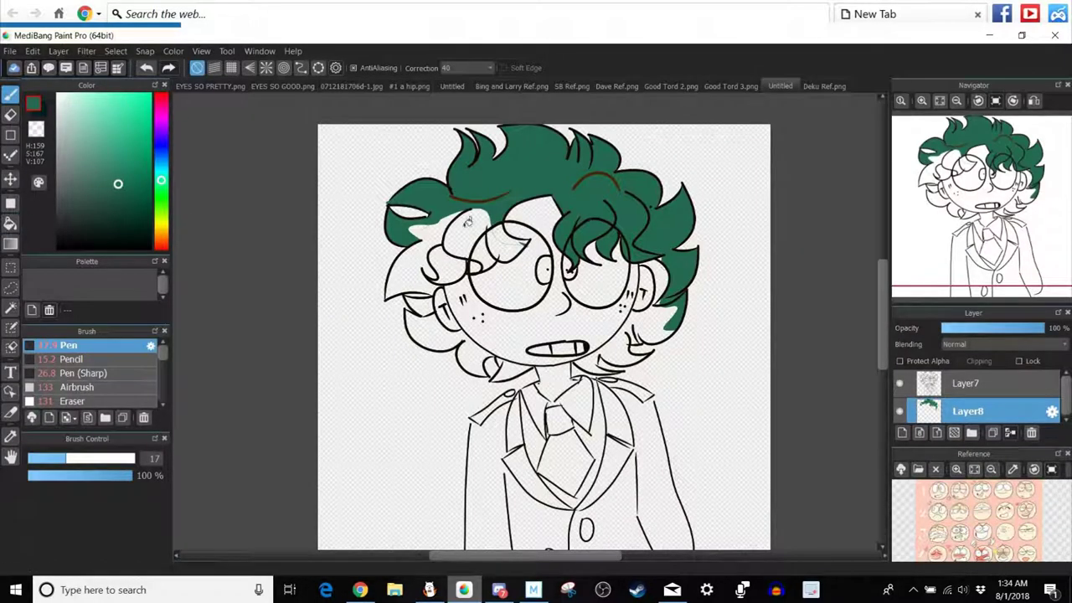
{"action": "left_click", "coordinate": [10, 222]}
{"action": "left_click", "coordinate": [503, 234]}
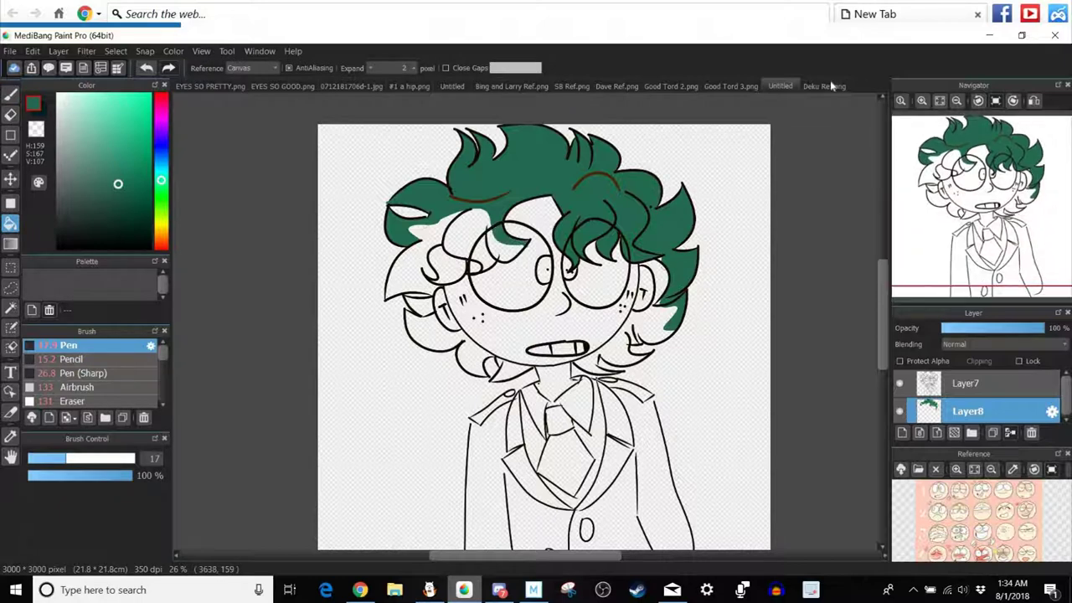
Sample the black of the hair in Deku Ref.png and return to the untitled drawing.
{"action": "left_click", "coordinate": [829, 83]}
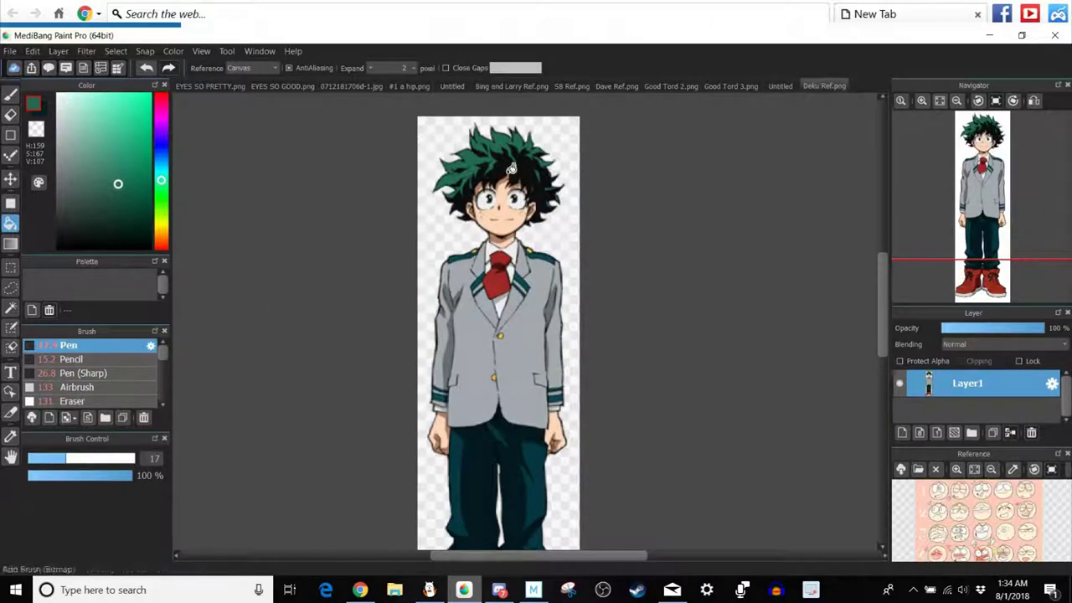
{"action": "key", "text": "i"}
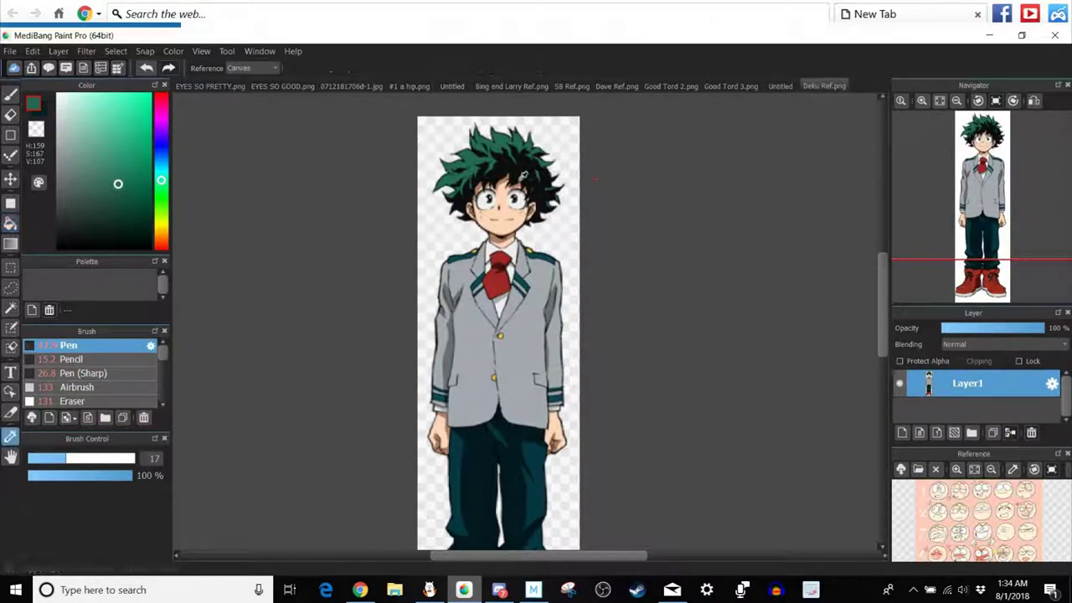
{"action": "left_click", "coordinate": [773, 87]}
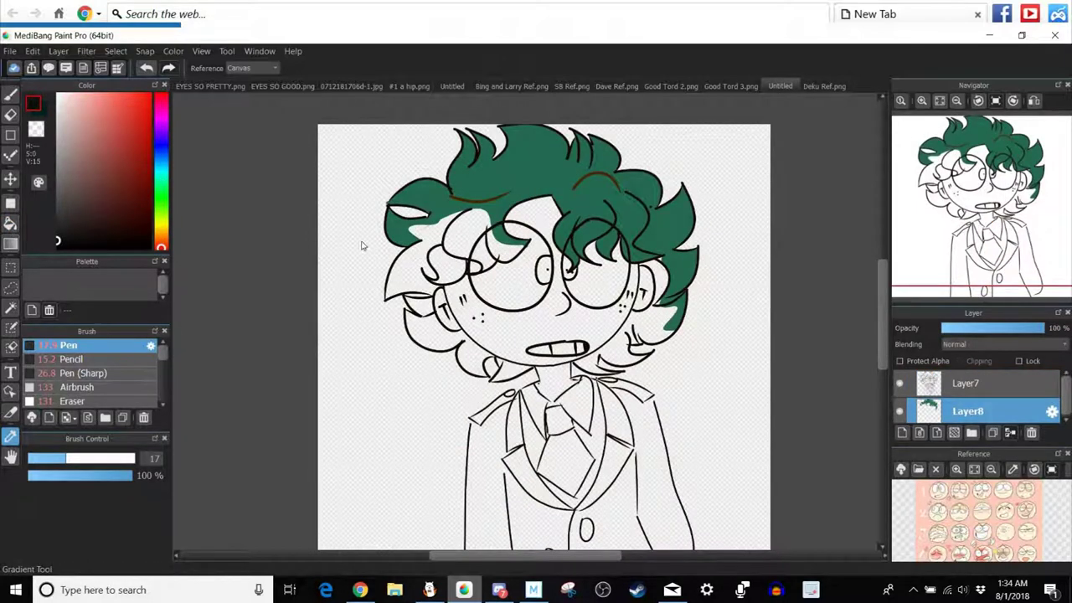
Fill the remaining empty hair sections on the left side, from the front locks to the curls by the neck, with the sampled black.
{"action": "key", "text": "g"}
{"action": "left_click", "coordinate": [462, 228]}
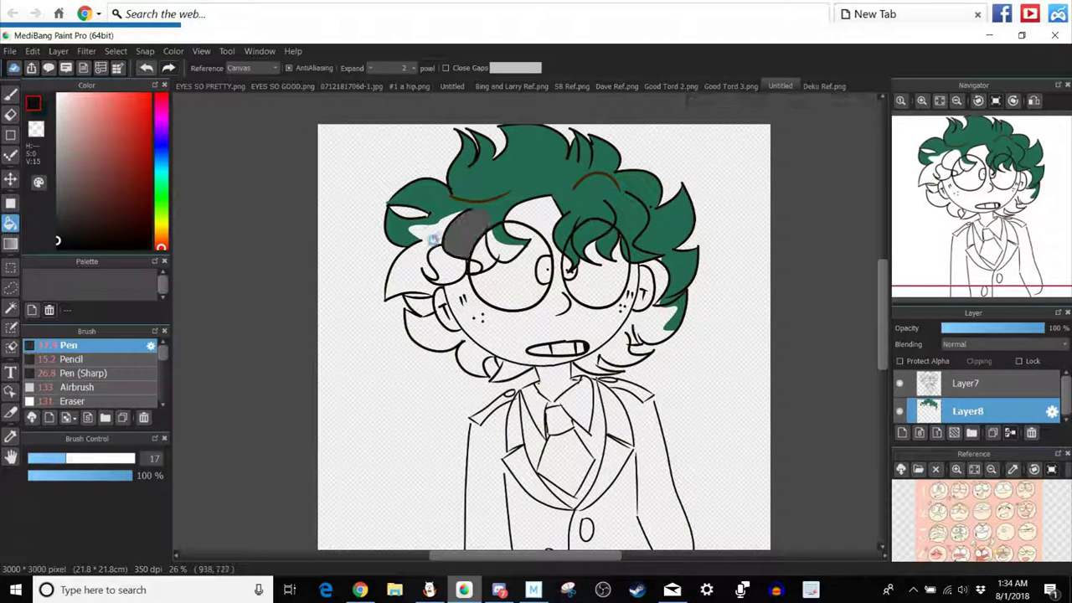
{"action": "left_click", "coordinate": [432, 228]}
{"action": "left_click", "coordinate": [483, 253]}
{"action": "left_click", "coordinate": [508, 250]}
{"action": "left_click", "coordinate": [457, 263]}
{"action": "left_click", "coordinate": [426, 307]}
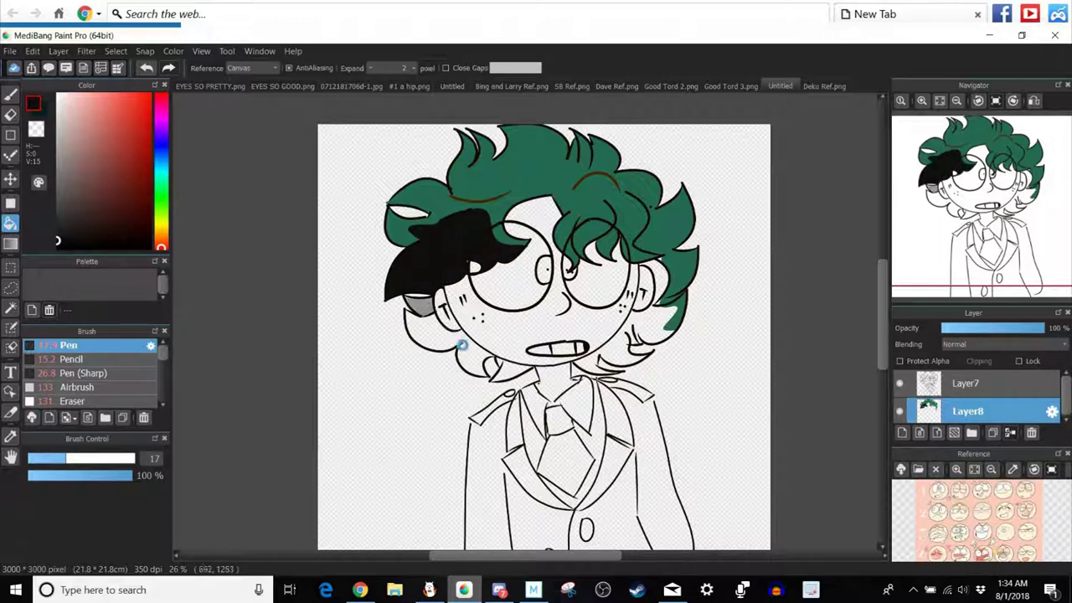
{"action": "left_click", "coordinate": [488, 349]}
Undo the black fill that spills into the background, patch the outline with the Pen, and fill the lower hair around the right ear black.
{"action": "left_click", "coordinate": [621, 355]}
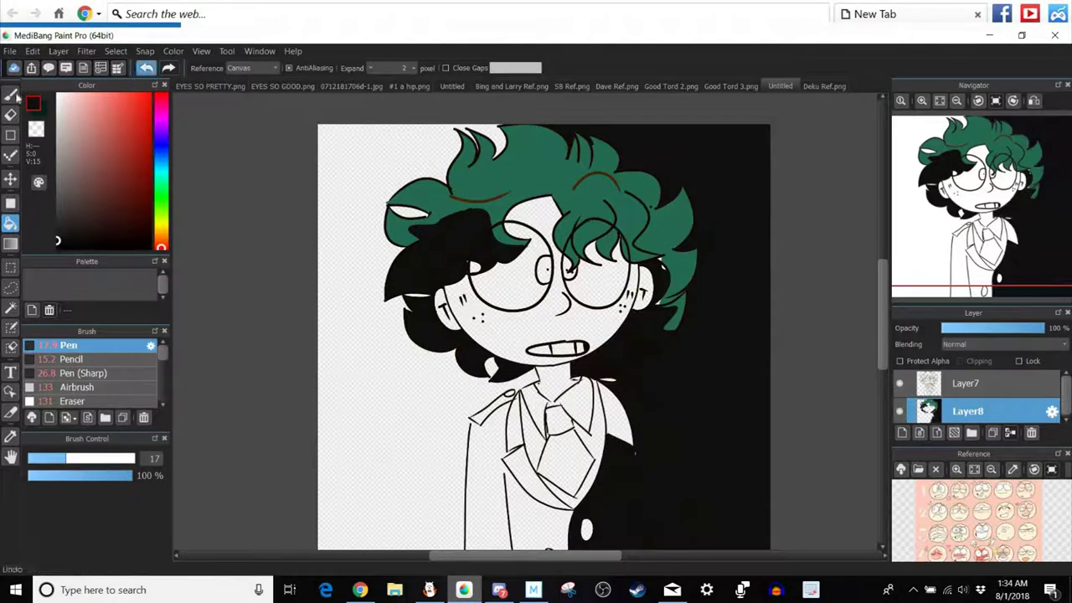
{"action": "left_click", "coordinate": [146, 68]}
{"action": "left_click", "coordinate": [10, 93]}
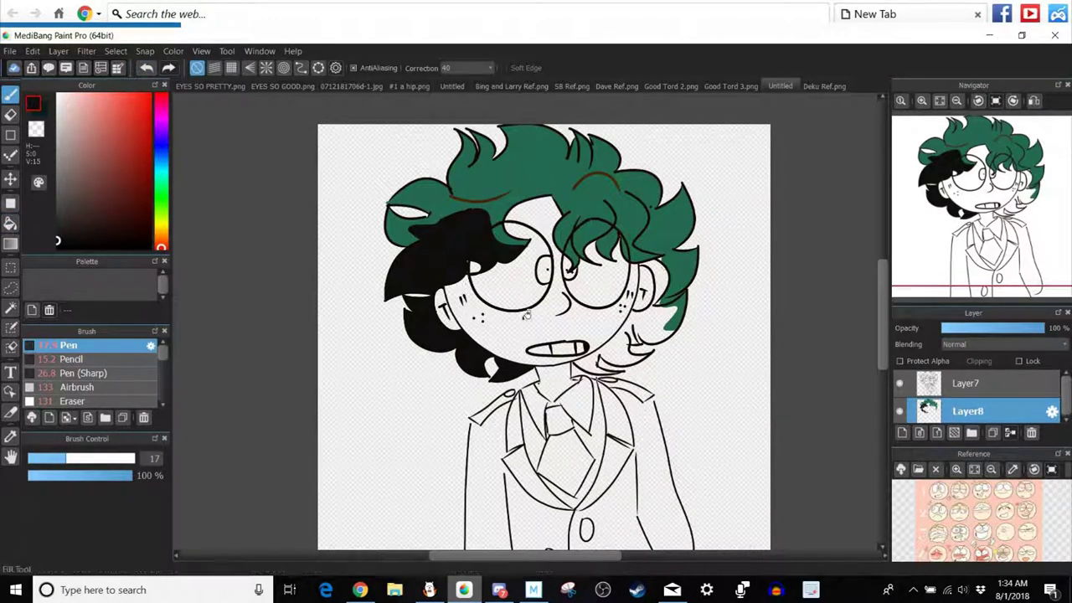
{"action": "key", "text": "g"}
{"action": "left_click", "coordinate": [670, 287]}
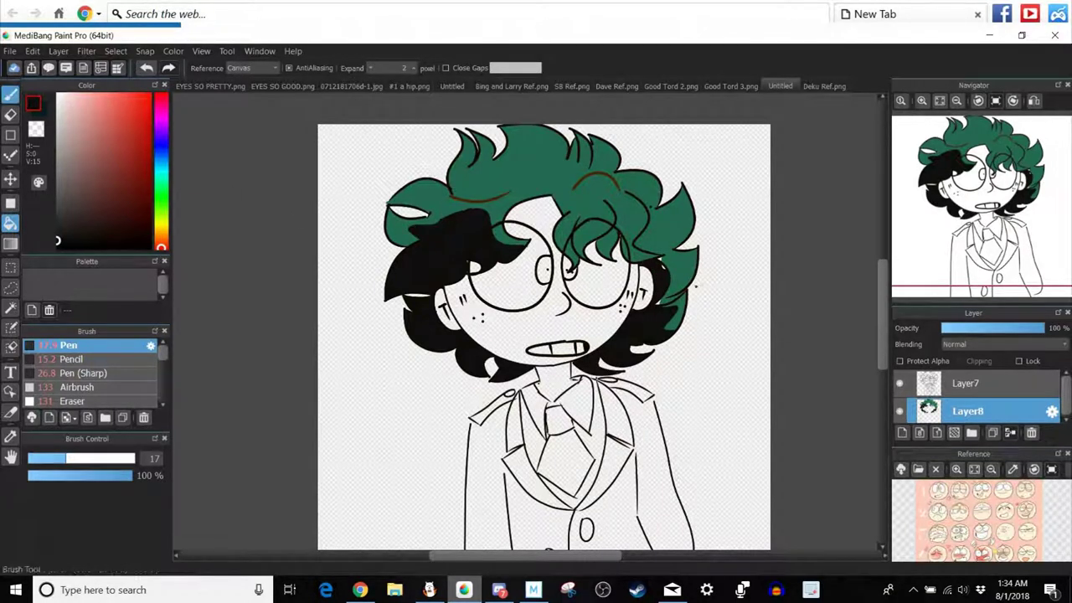
Try to fill the hair section above the right ear black, and undo the fill that covers the green hair.
{"action": "left_click", "coordinate": [10, 94]}
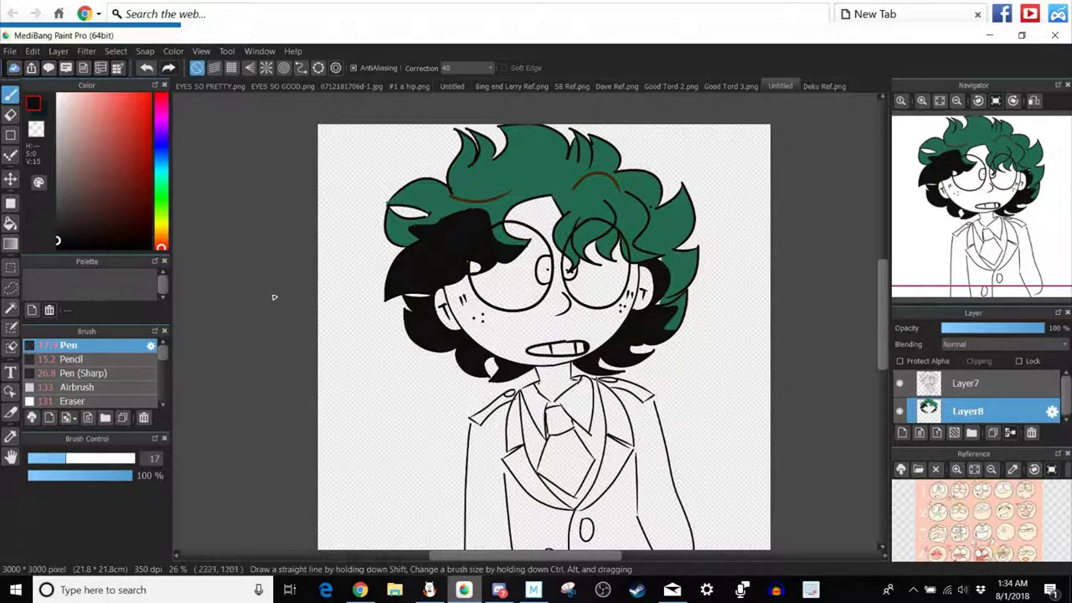
{"action": "left_click", "coordinate": [10, 223]}
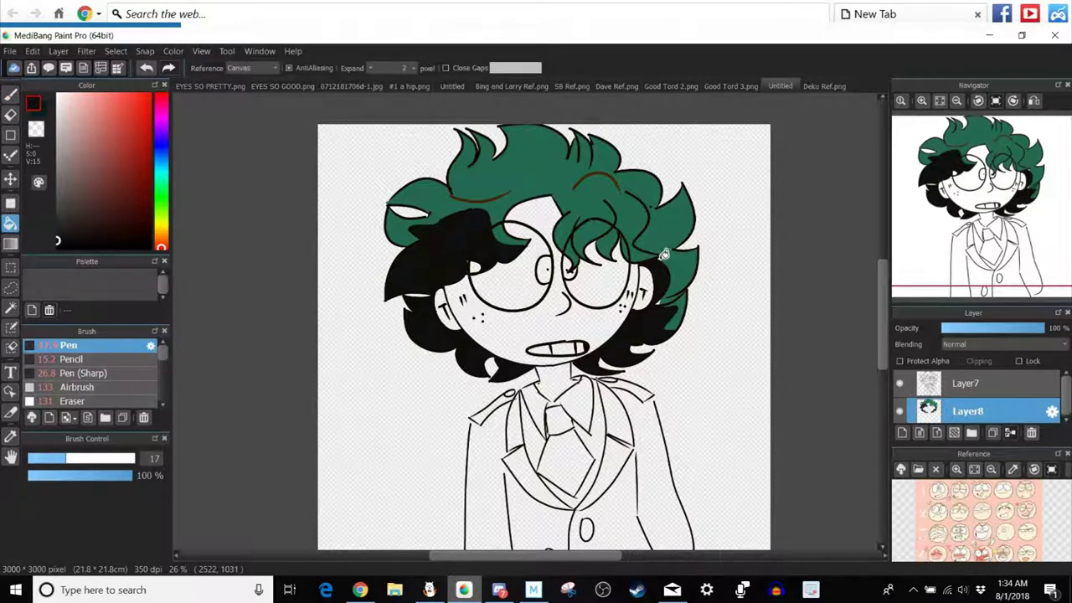
{"action": "left_click", "coordinate": [674, 264]}
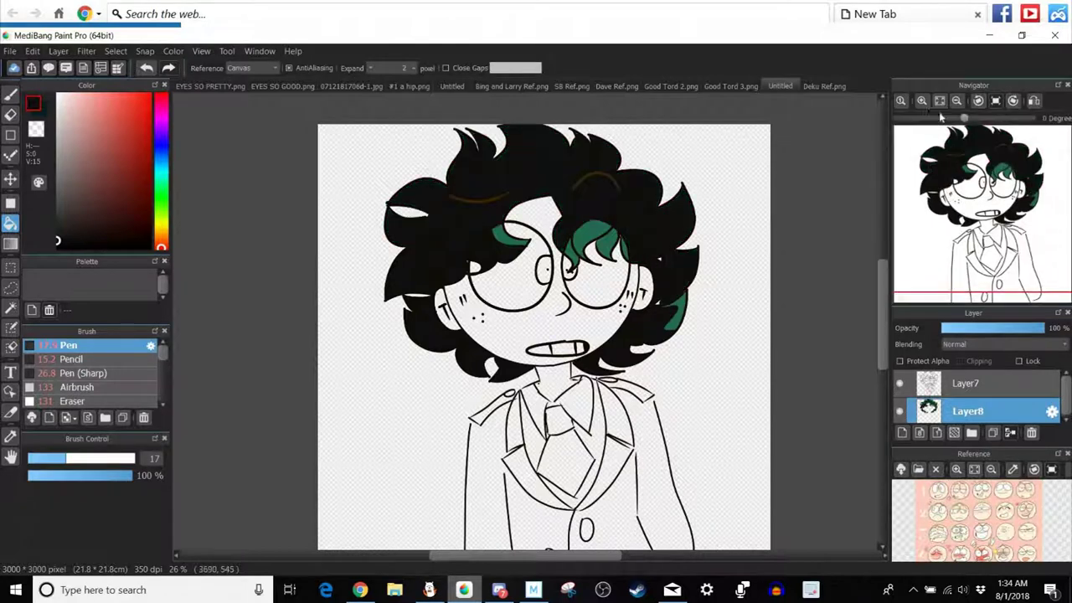
{"action": "left_click", "coordinate": [922, 101]}
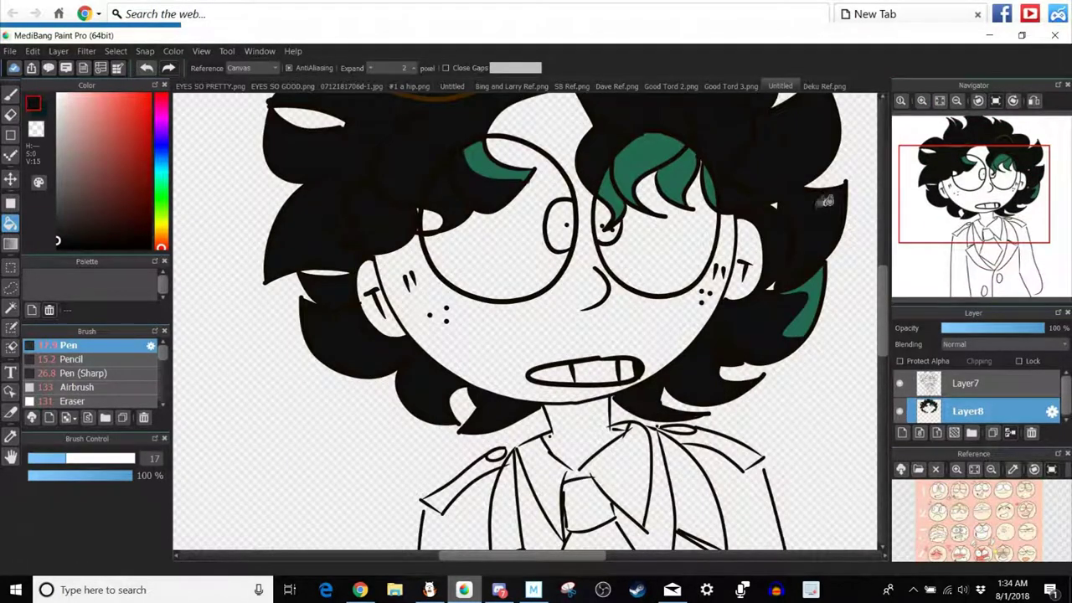
{"action": "key", "text": "ctrl+z"}
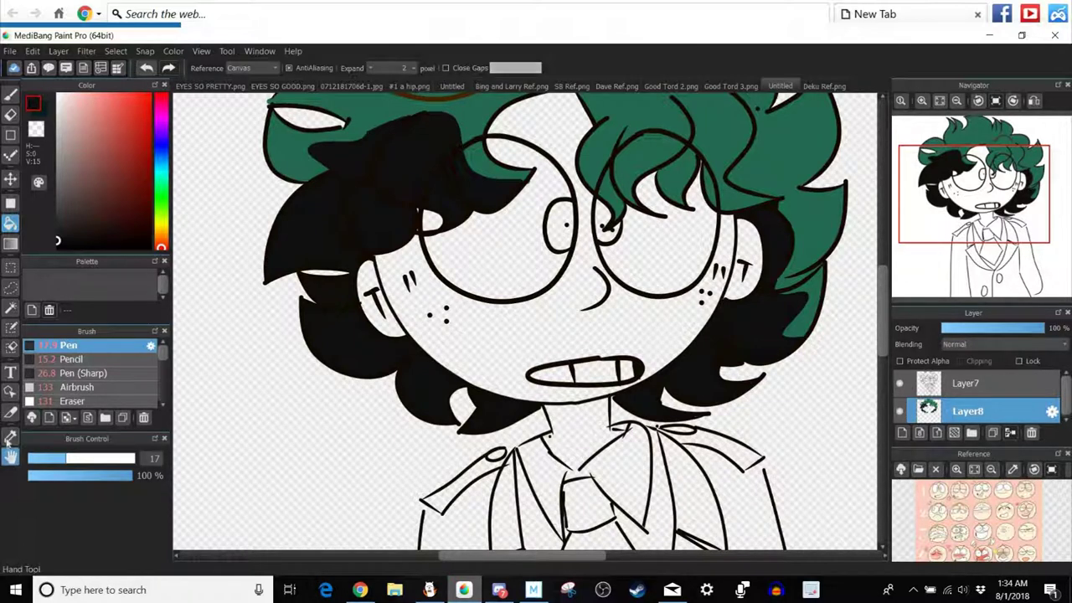
Sample the green from the drawing's hair, activate the brush, and check the hair colors in Deku Ref.png.
{"action": "left_click", "coordinate": [10, 436]}
{"action": "left_click", "coordinate": [364, 128]}
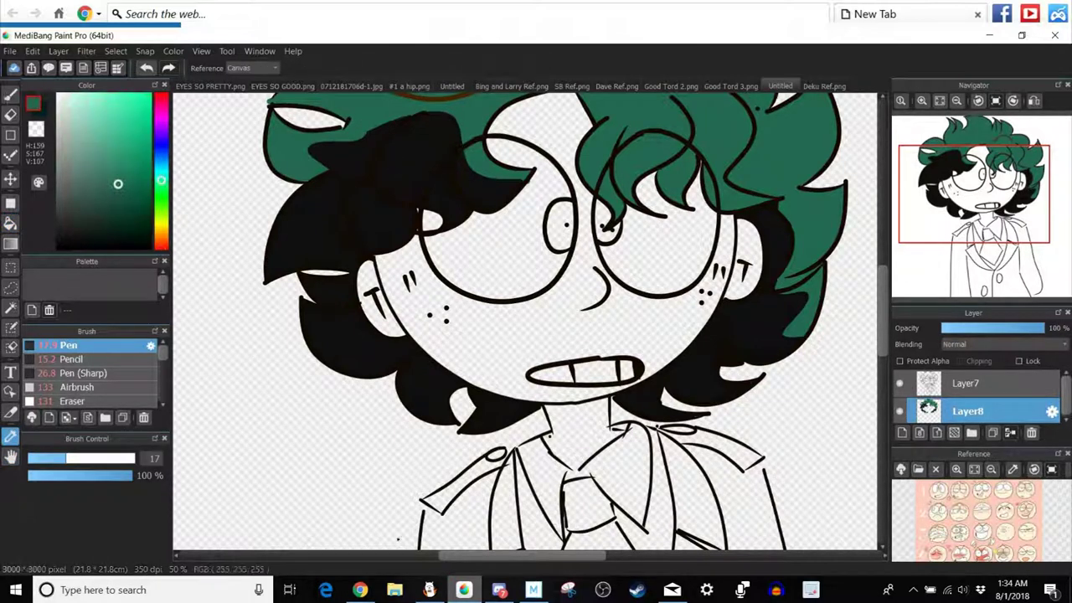
{"action": "left_click", "coordinate": [10, 94]}
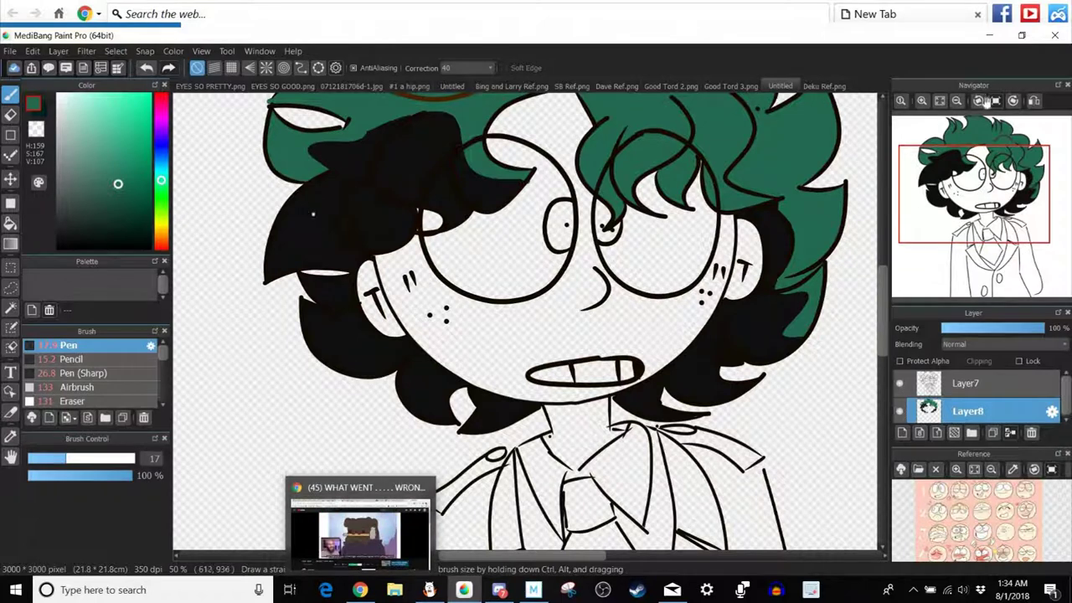
{"action": "left_click", "coordinate": [826, 86]}
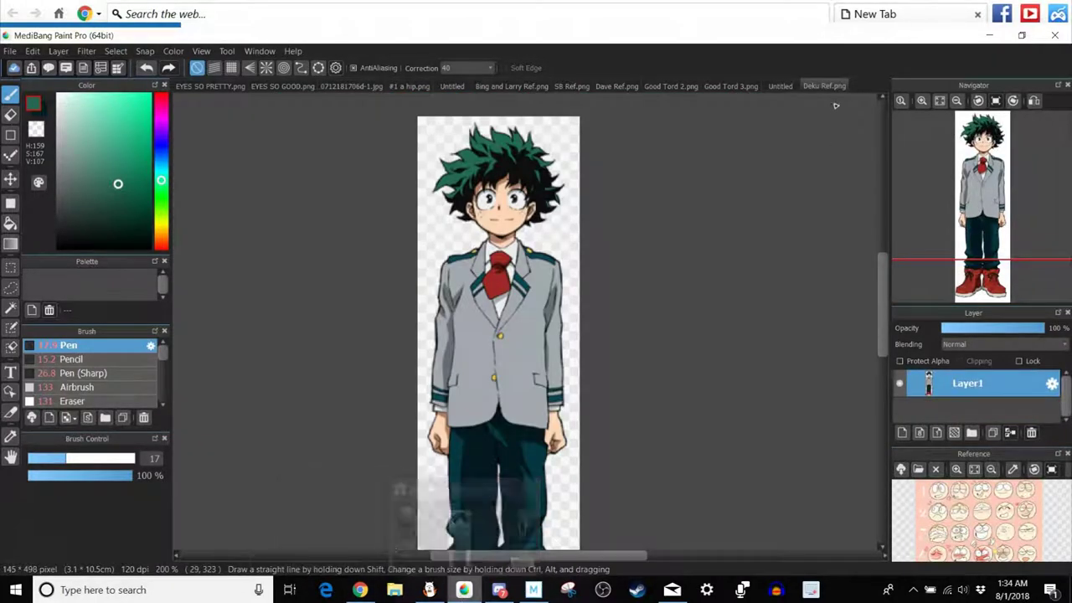
{"action": "left_click", "coordinate": [781, 86]}
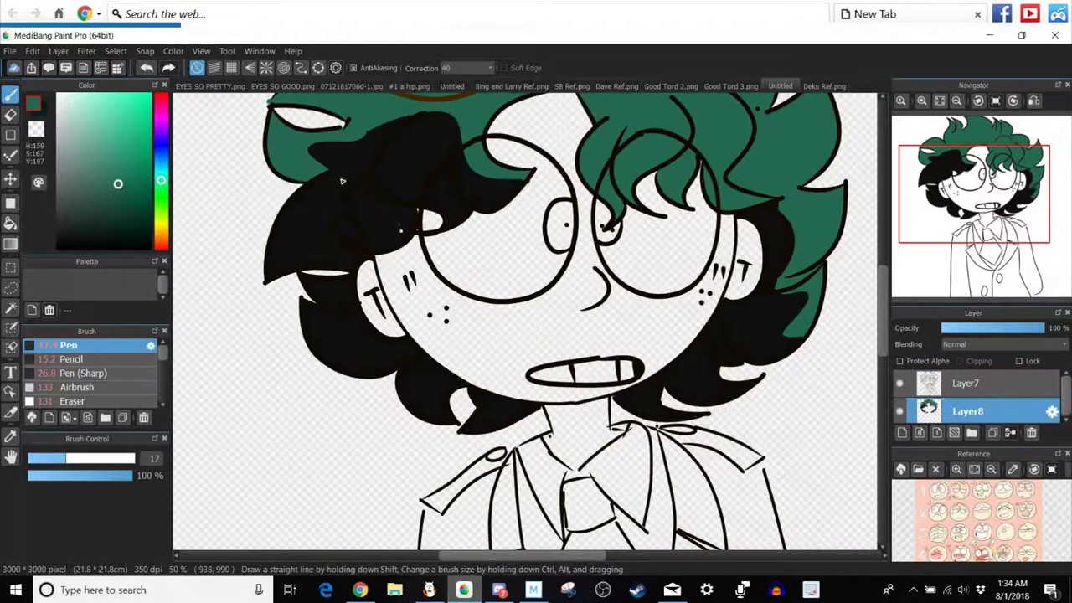
Try to draw a green stroke along the outer edge of the large left lock, undoing each attempt.
{"action": "left_click_drag", "start_coordinate": [330, 176], "coordinate": [274, 244]}
{"action": "left_click", "coordinate": [146, 70]}
{"action": "left_click_drag", "start_coordinate": [332, 175], "coordinate": [268, 254]}
{"action": "left_click", "coordinate": [144, 71]}
{"action": "key", "text": "ctrl+z"}
Color the edge of the small tuft beside the left ear green, undoing the green edge added to the large lock above it.
{"action": "left_click_drag", "start_coordinate": [352, 286], "coordinate": [302, 279]}
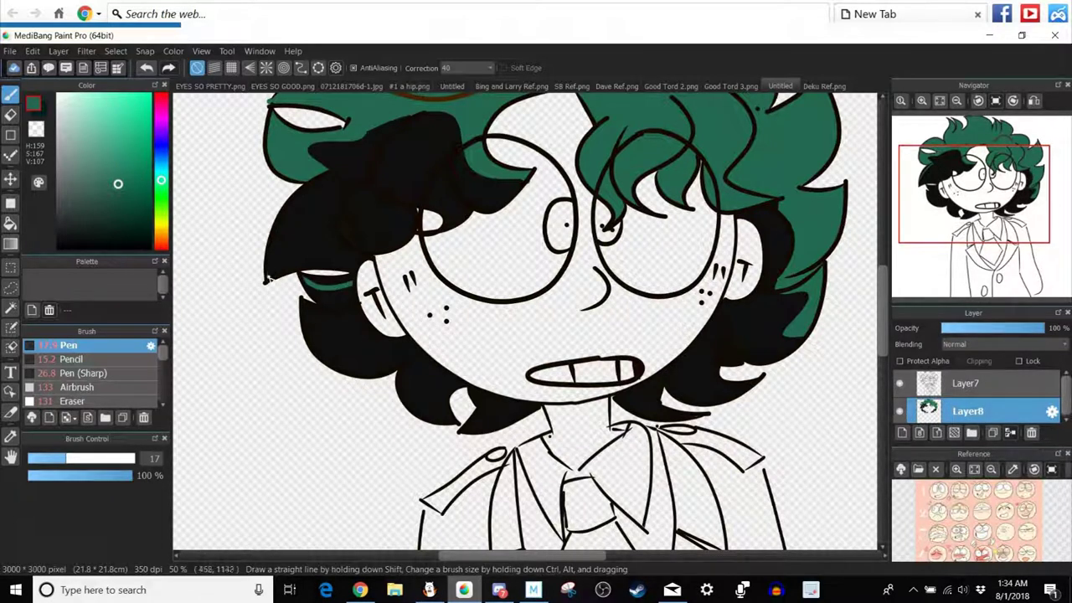
{"action": "left_click_drag", "start_coordinate": [269, 277], "coordinate": [333, 170]}
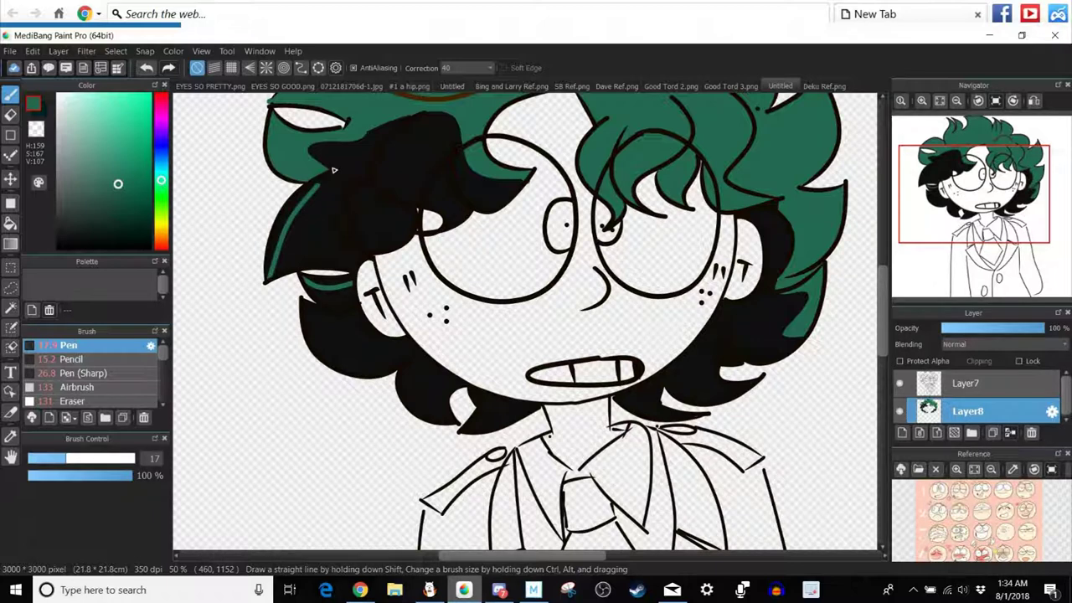
{"action": "left_click", "coordinate": [11, 224]}
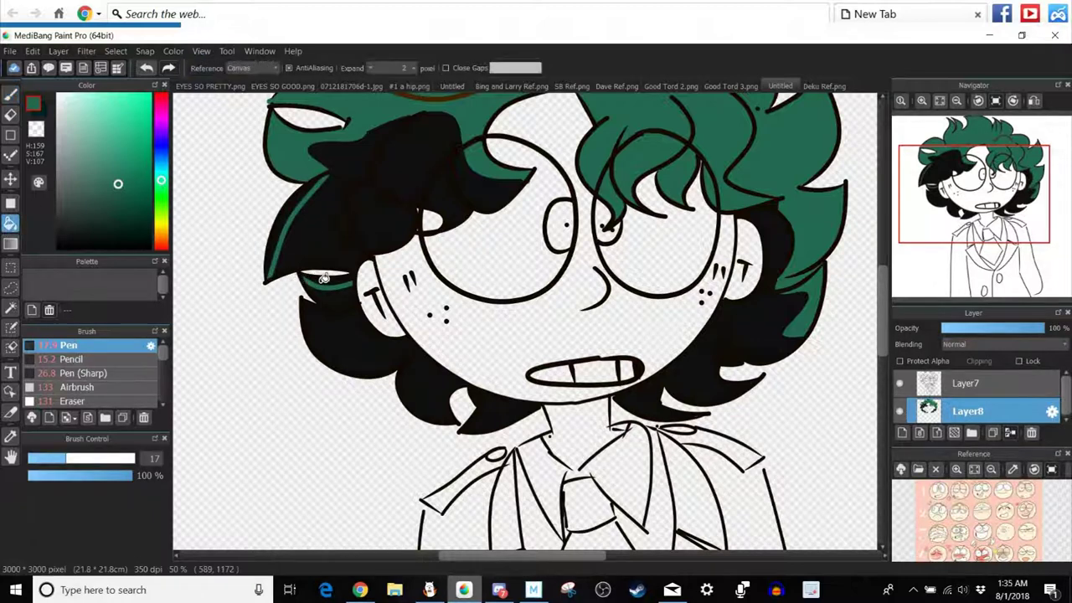
{"action": "left_click", "coordinate": [279, 242]}
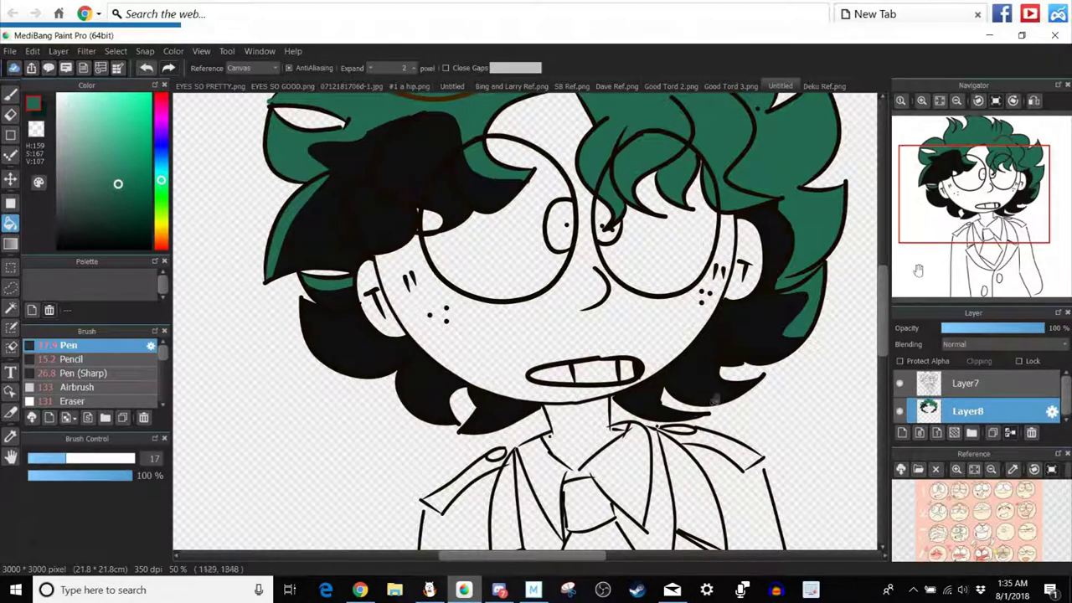
{"action": "left_click", "coordinate": [147, 68]}
{"action": "left_click", "coordinate": [147, 67]}
{"action": "left_click", "coordinate": [146, 68]}
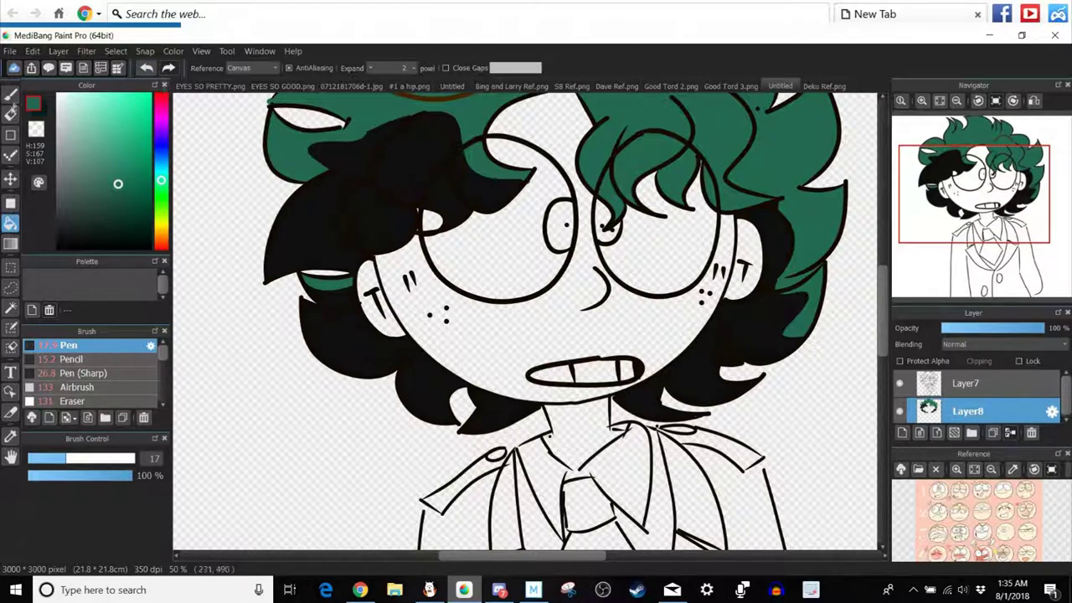
Paint a green tip on the curl below the left ear with the Pen and compare it with Deku Ref.png.
{"action": "key", "text": "p"}
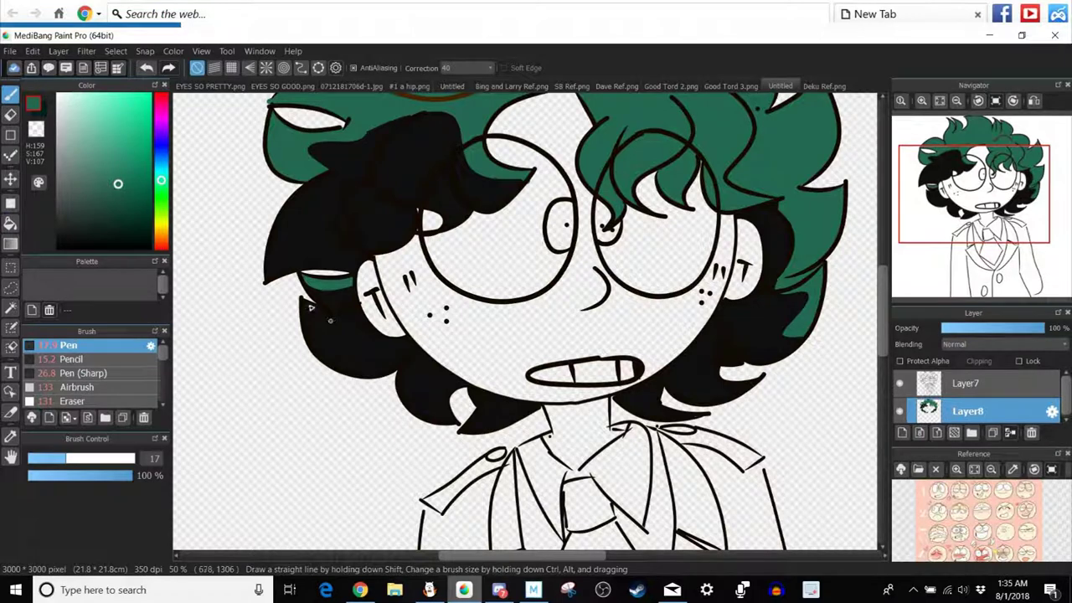
{"action": "mouse_move", "coordinate": [326, 327]}
{"action": "left_mouse_down"}
{"action": "mouse_move", "coordinate": [315, 311]}
{"action": "mouse_move", "coordinate": [329, 324]}
{"action": "mouse_move", "coordinate": [313, 321]}
{"action": "left_mouse_up"}
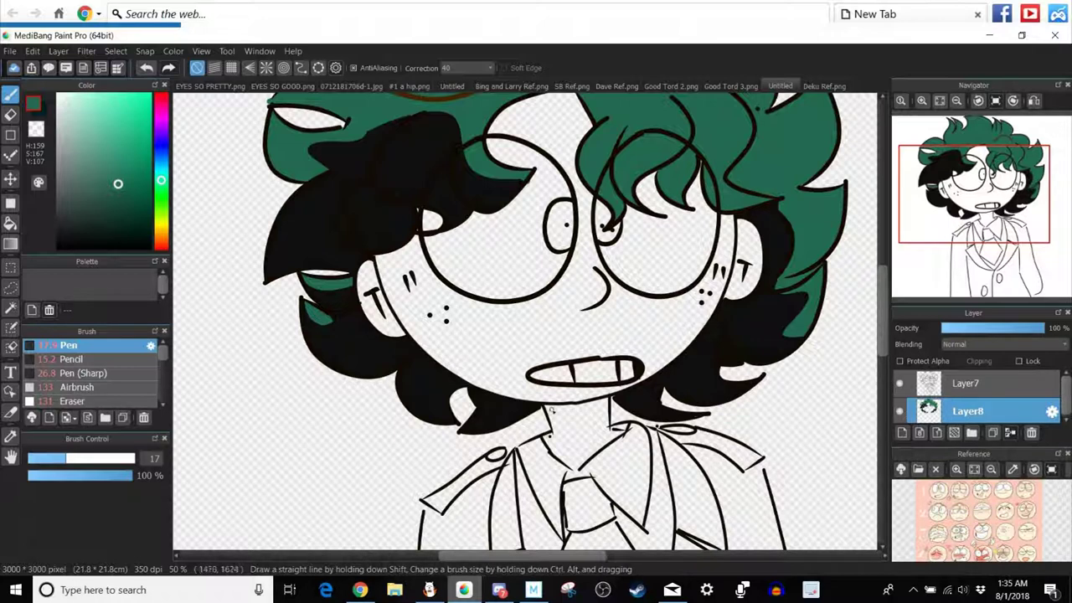
{"action": "left_click", "coordinate": [825, 86]}
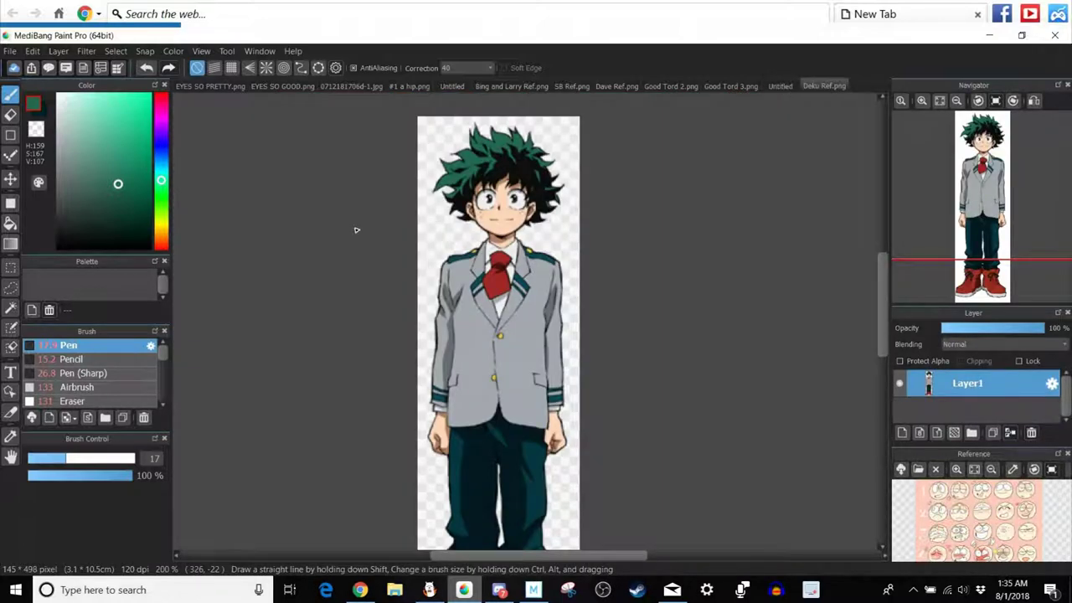
{"action": "left_click", "coordinate": [781, 86]}
Sample a near-black shade from the drawing and fill the green lock tip over the left eye with it.
{"action": "left_click", "coordinate": [11, 437]}
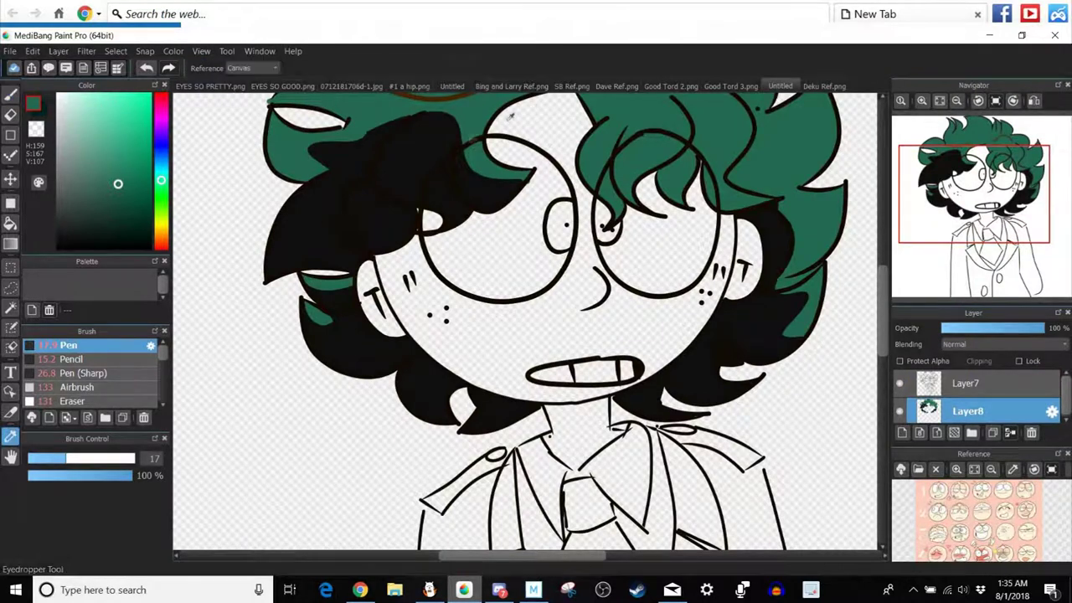
{"action": "left_click", "coordinate": [302, 145], "text": "alt"}
{"action": "left_click", "coordinate": [10, 223]}
{"action": "left_click", "coordinate": [494, 165]}
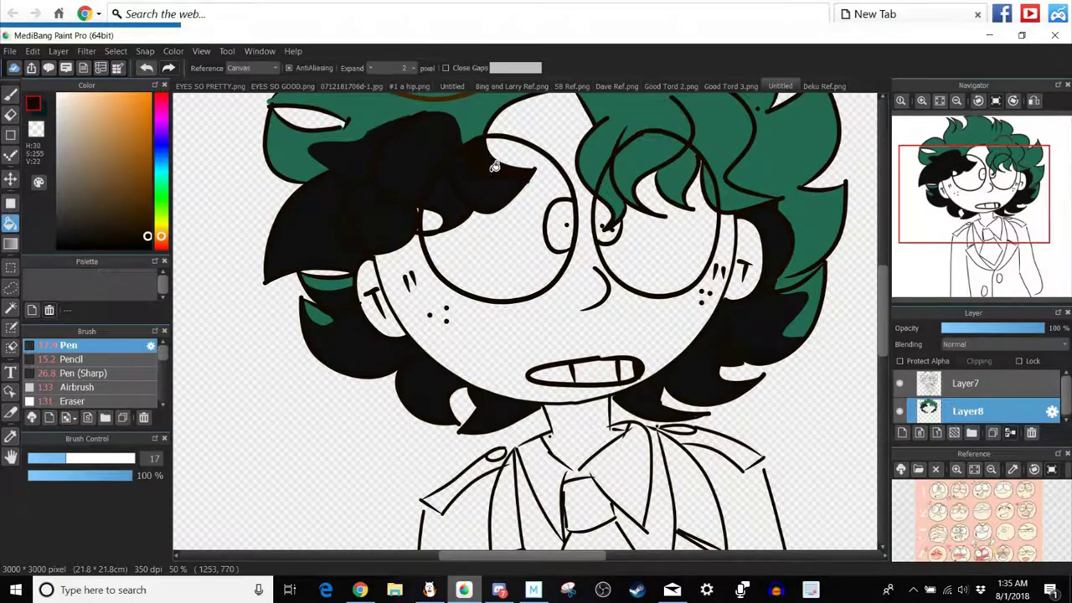
{"action": "left_click_drag", "start_coordinate": [992, 180], "coordinate": [966, 175]}
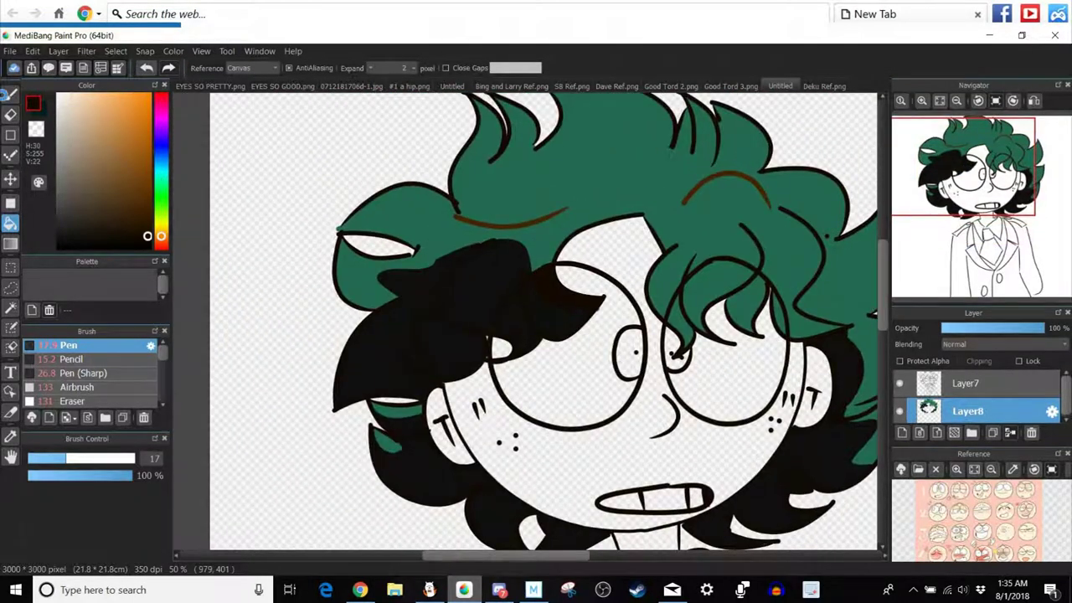
Try to extend the black fringe above the left eye upward with curved Pen outlines and a near-black fill.
{"action": "left_click", "coordinate": [10, 96]}
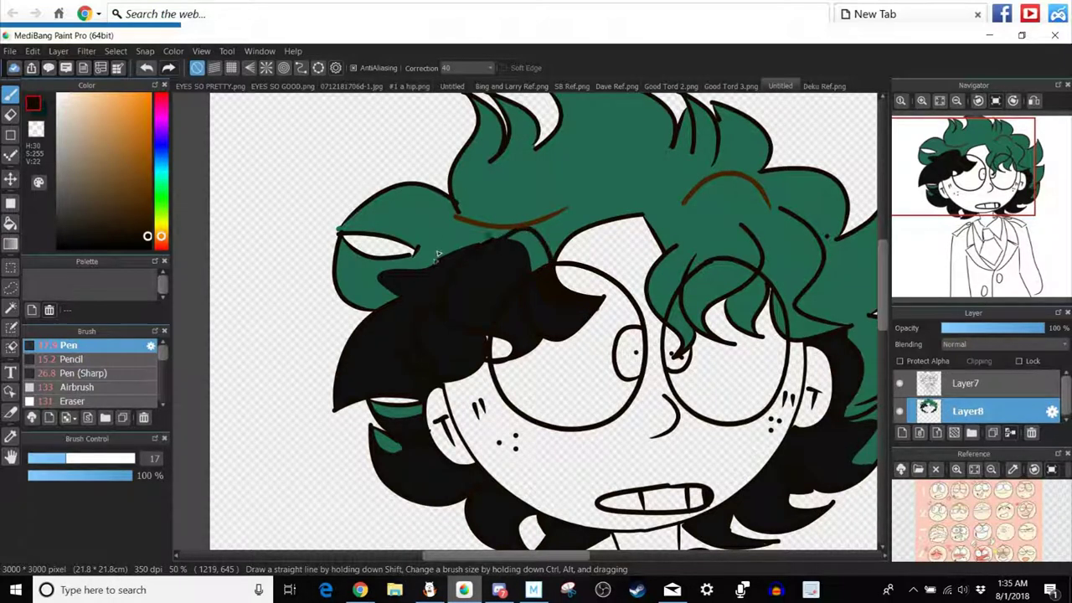
{"action": "key", "text": "g"}
{"action": "left_click", "coordinate": [496, 238]}
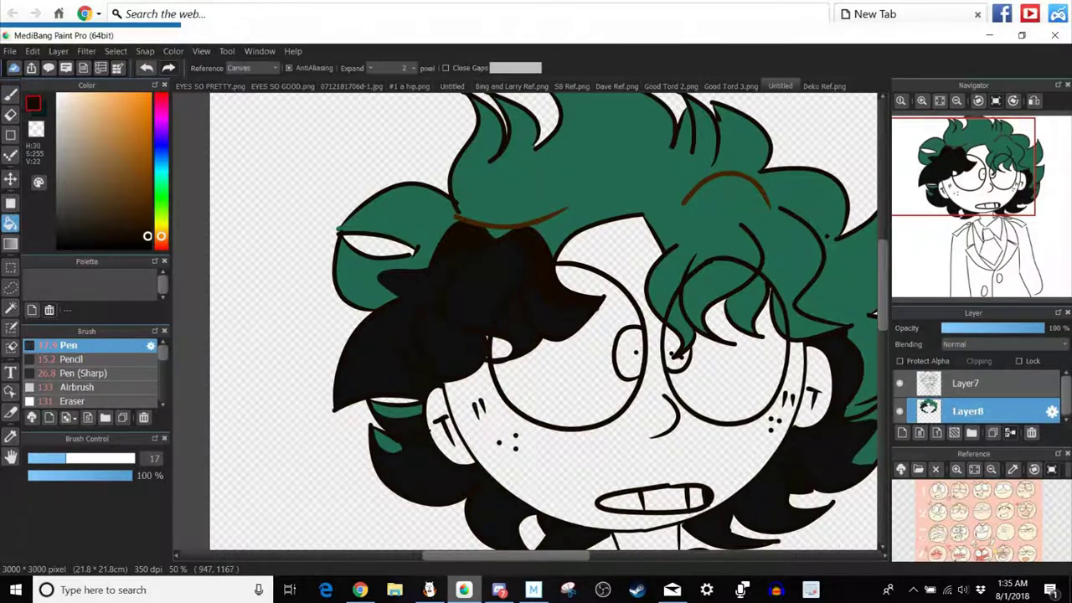
{"action": "left_click", "coordinate": [147, 68]}
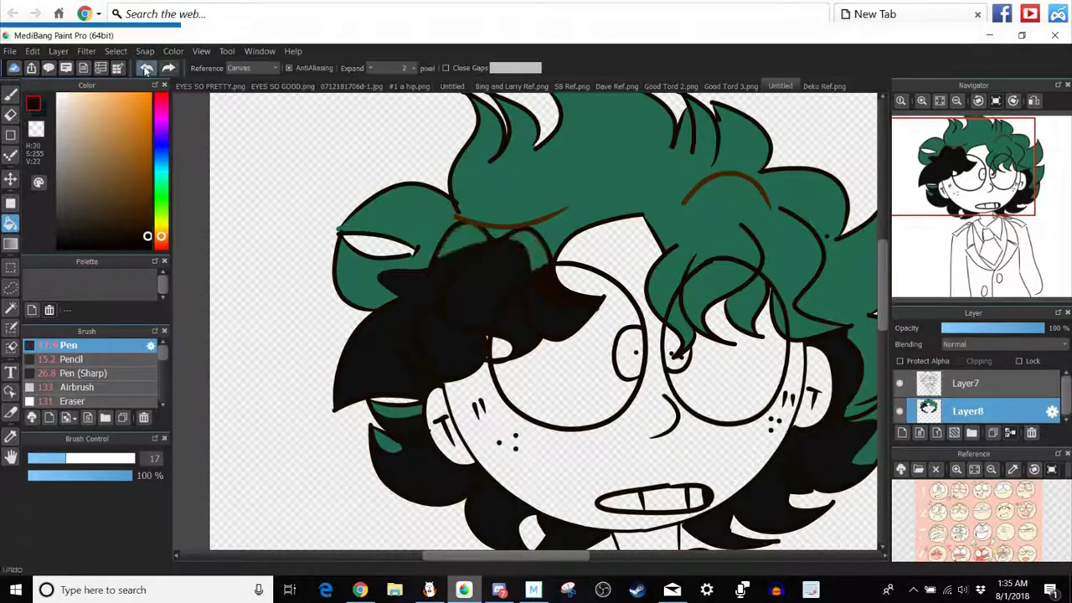
Try to paint a green edge on the curl below the left ear, using the sampled hair green and a brighter shade.
{"action": "left_click", "coordinate": [957, 100]}
{"action": "mouse_move", "coordinate": [987, 228]}
{"action": "left_mouse_down"}
{"action": "mouse_move", "coordinate": [978, 235]}
{"action": "mouse_move", "coordinate": [978, 218]}
{"action": "left_mouse_up"}
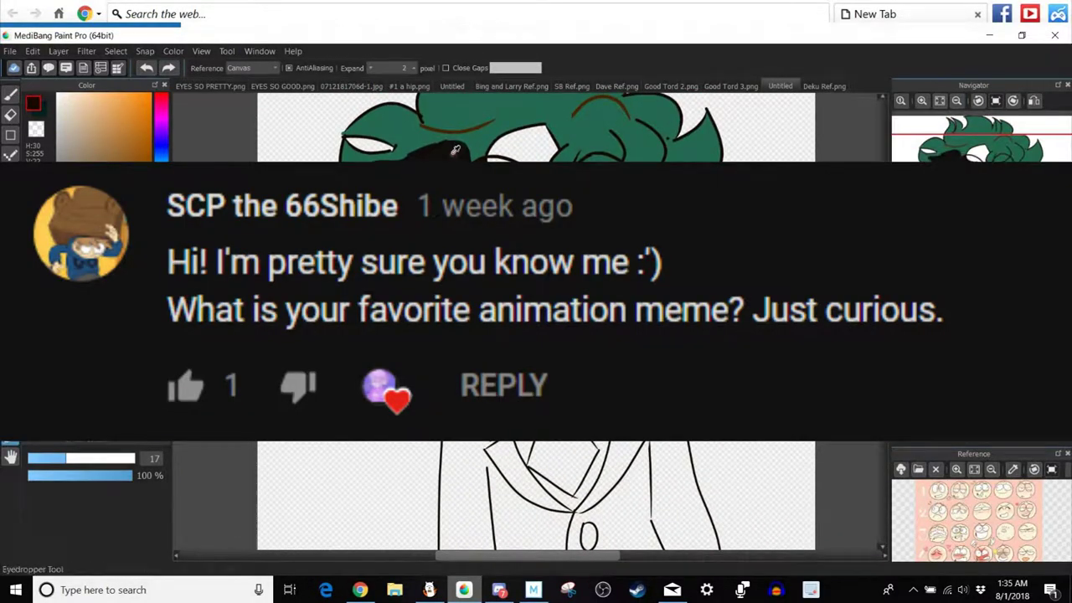
{"action": "left_click", "coordinate": [405, 139]}
{"action": "left_click", "coordinate": [11, 94]}
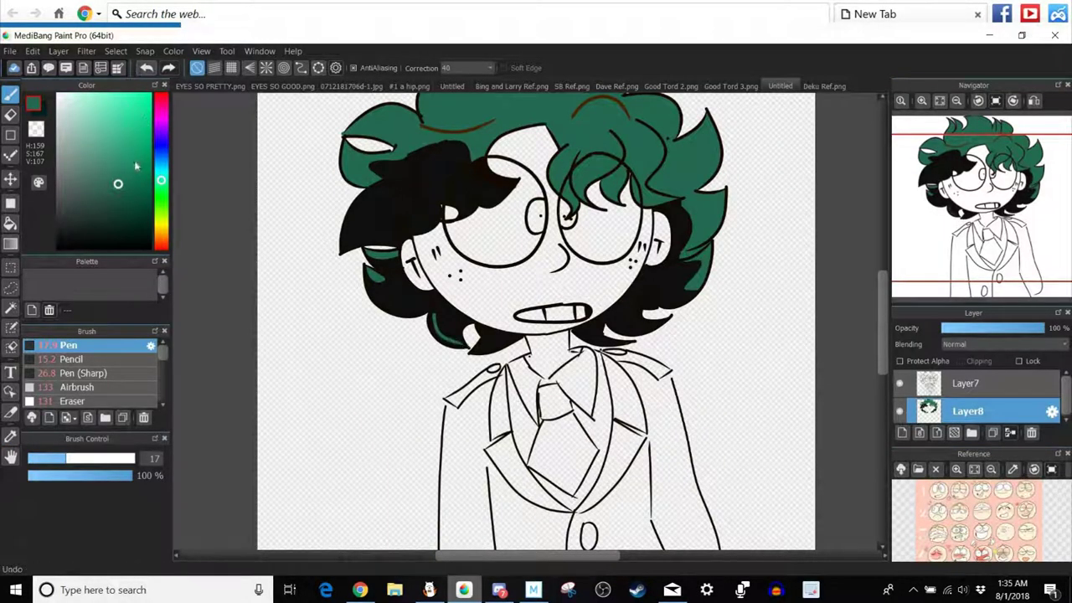
{"action": "left_click", "coordinate": [131, 163]}
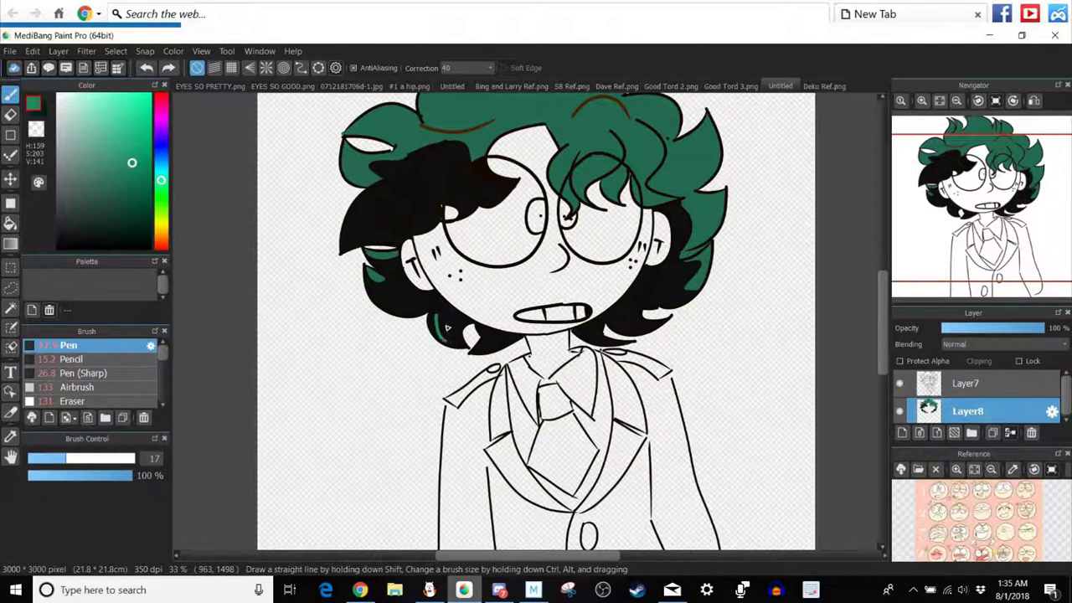
{"action": "left_click", "coordinate": [147, 69]}
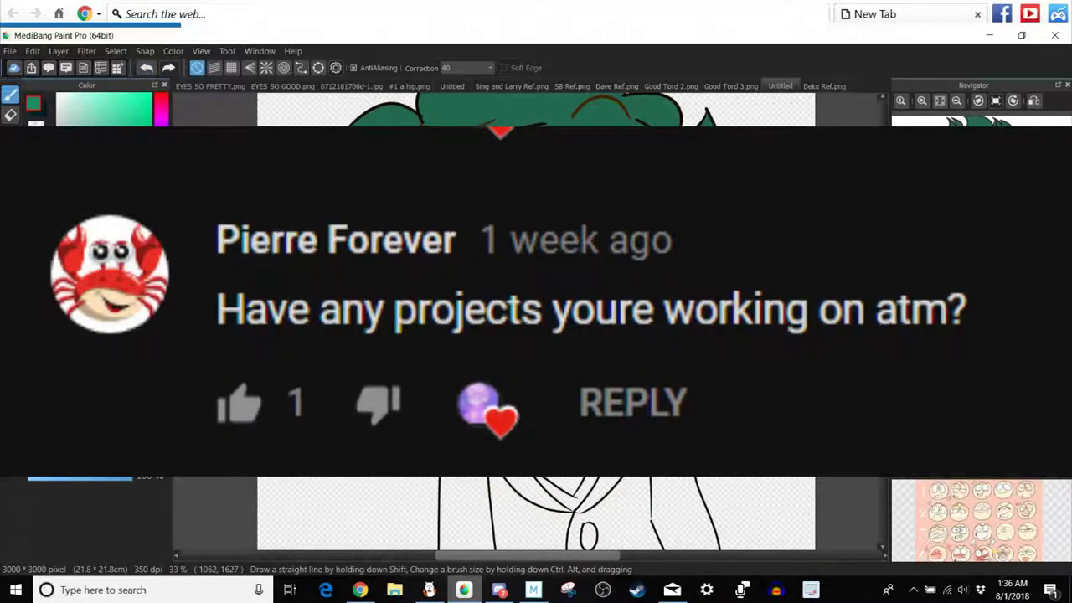
Ready the Bucket tool and bring up Deku Ref.png to consult its colors.
{"action": "left_click", "coordinate": [10, 196]}
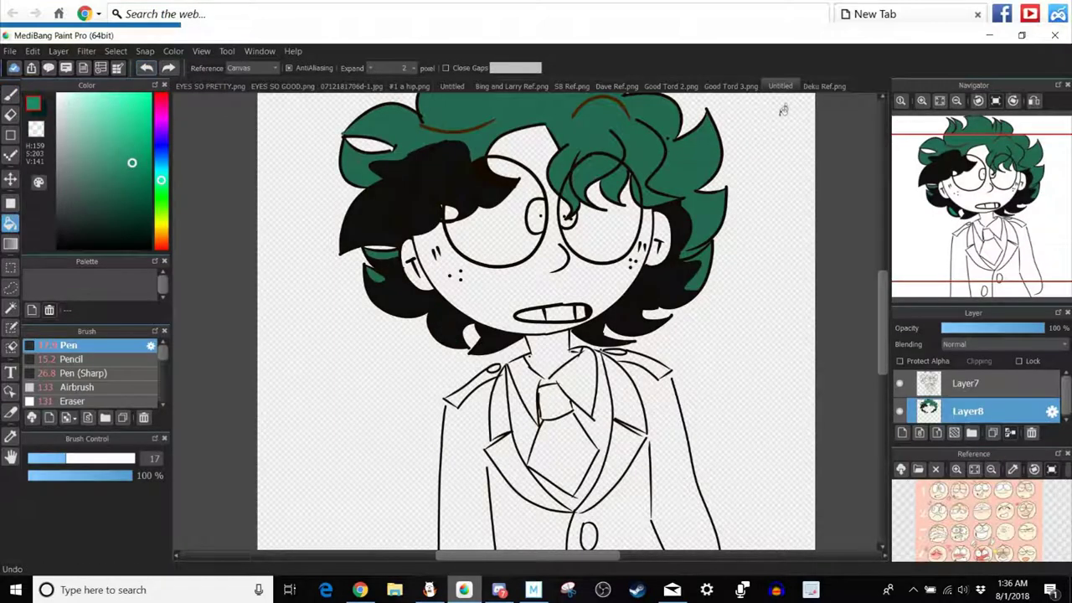
{"action": "left_click", "coordinate": [824, 86]}
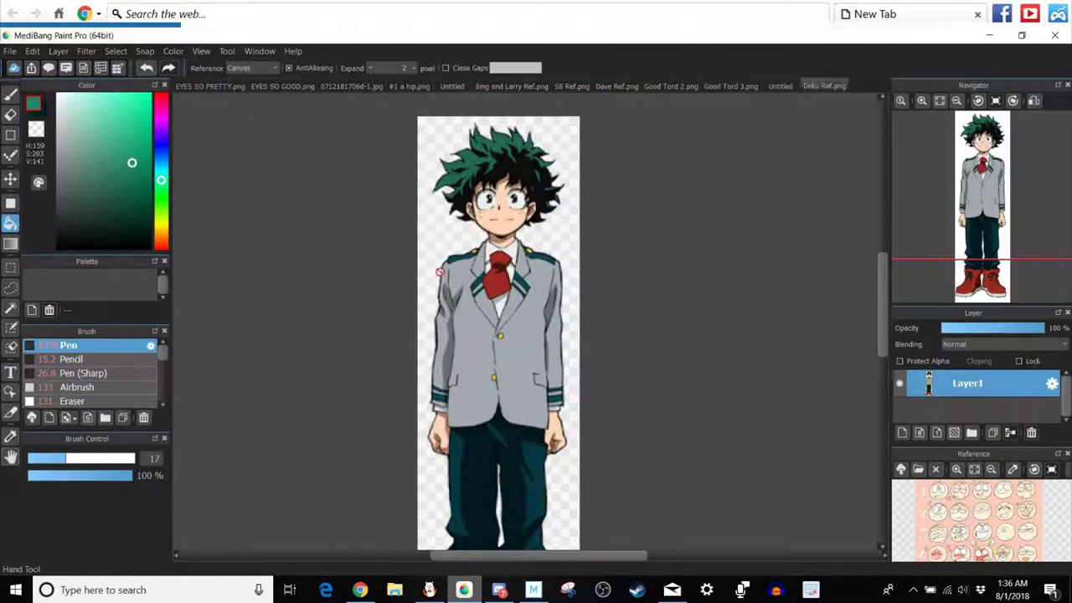
Sample the skin tone from the face in Deku Ref.png and bucket-fill the character's face with it.
{"action": "left_click", "coordinate": [11, 436]}
{"action": "left_click", "coordinate": [506, 228]}
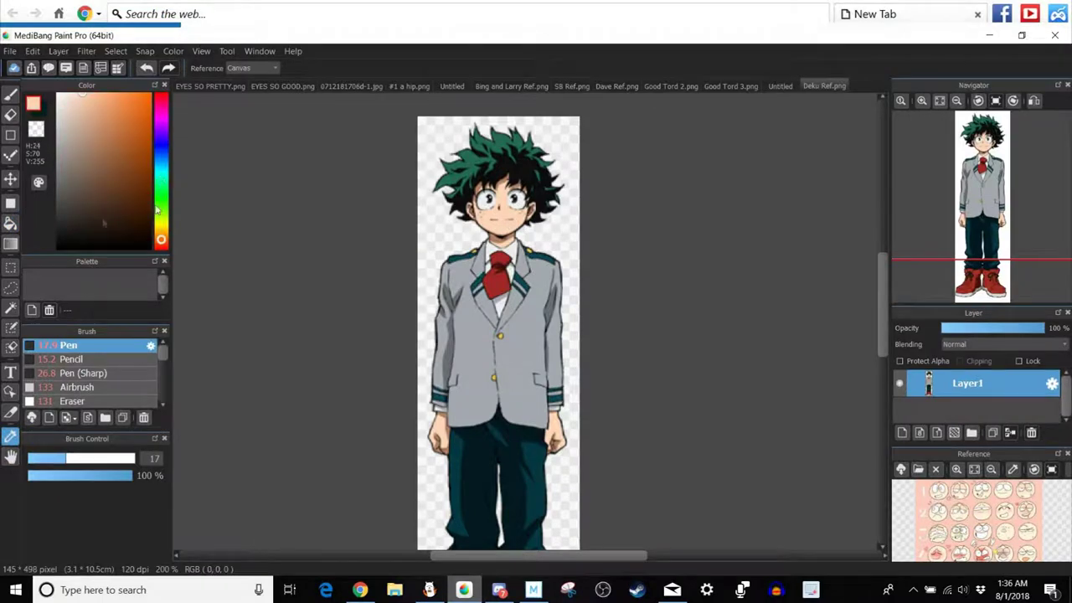
{"action": "left_click", "coordinate": [781, 87]}
{"action": "left_click", "coordinate": [11, 223]}
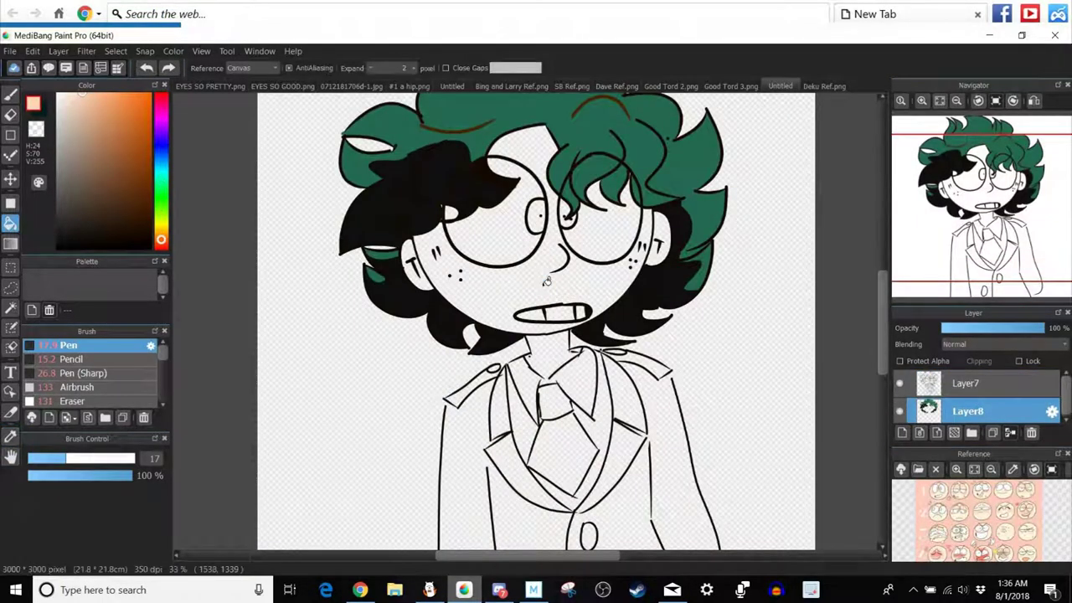
{"action": "left_click", "coordinate": [546, 281]}
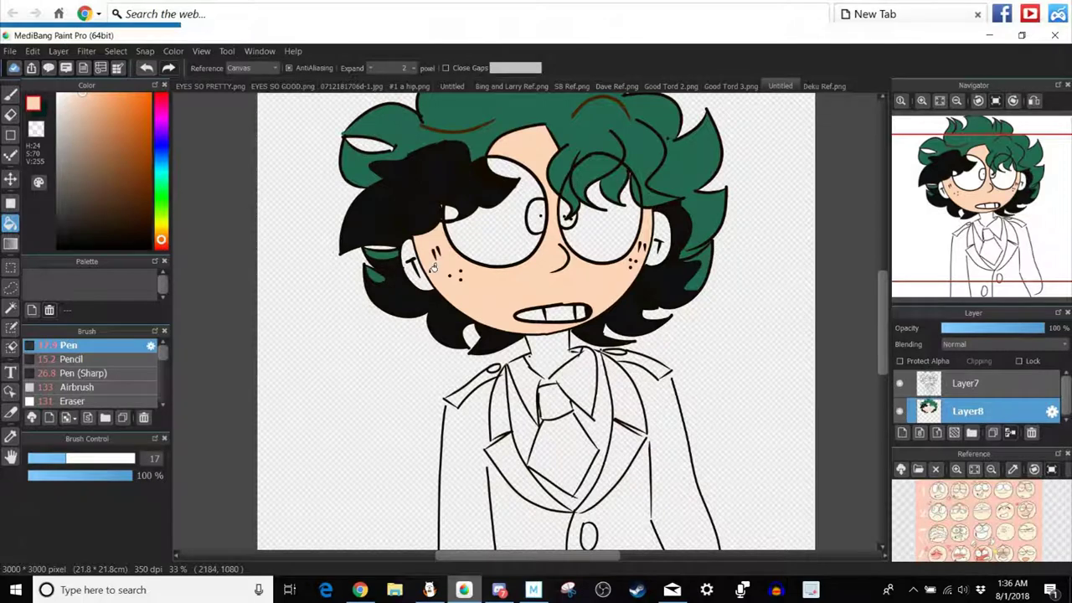
Fill the ears and neck with the skin tone, undoing any spill and closing the gap in the neck outline.
{"action": "left_click", "coordinate": [558, 356]}
{"action": "left_click", "coordinate": [147, 69]}
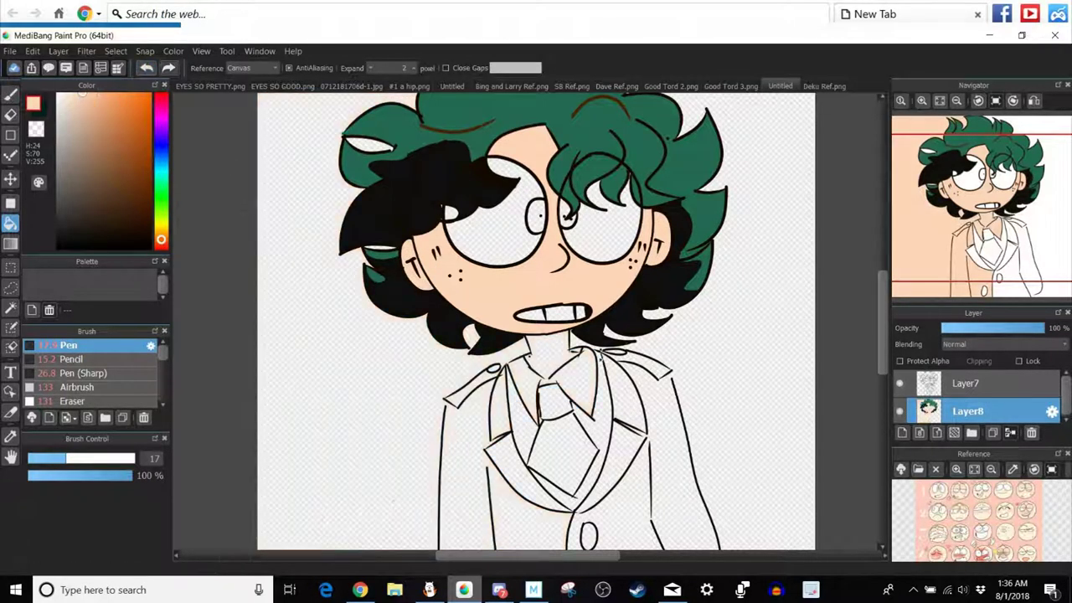
{"action": "left_click", "coordinate": [10, 95]}
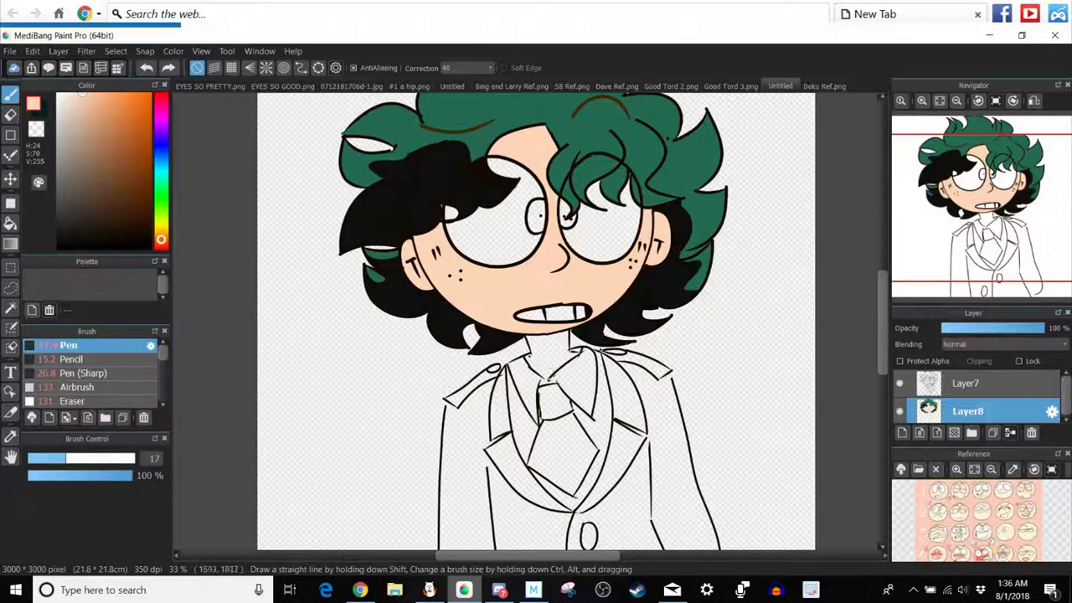
{"action": "key", "text": "g"}
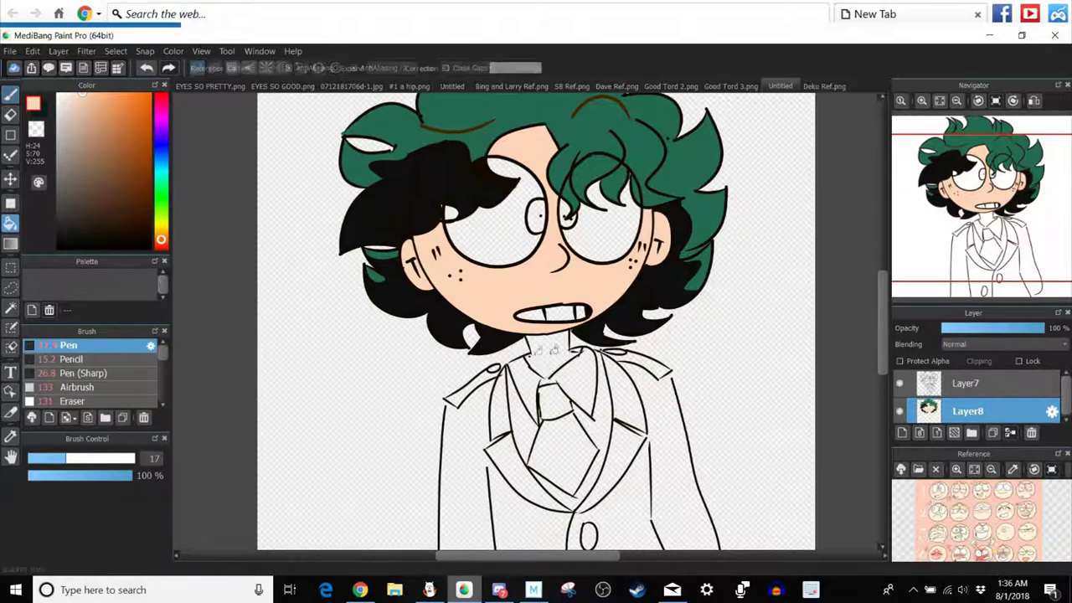
{"action": "left_click", "coordinate": [555, 349]}
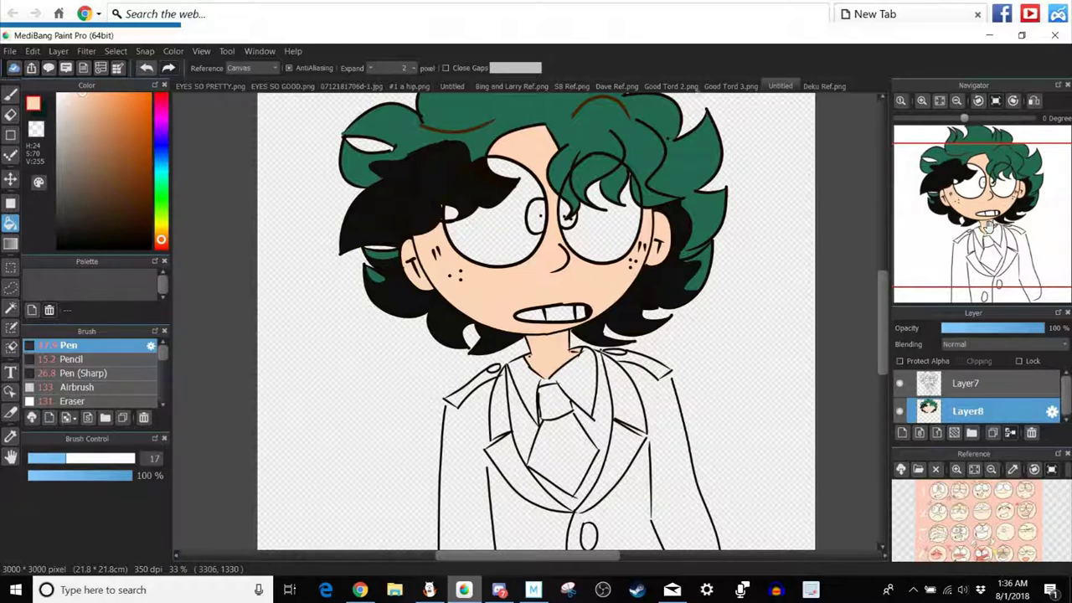
Fill the whites of both eyes with white.
{"action": "left_click", "coordinate": [498, 243], "text": "alt"}
{"action": "left_click", "coordinate": [498, 243]}
{"action": "left_click", "coordinate": [626, 237]}
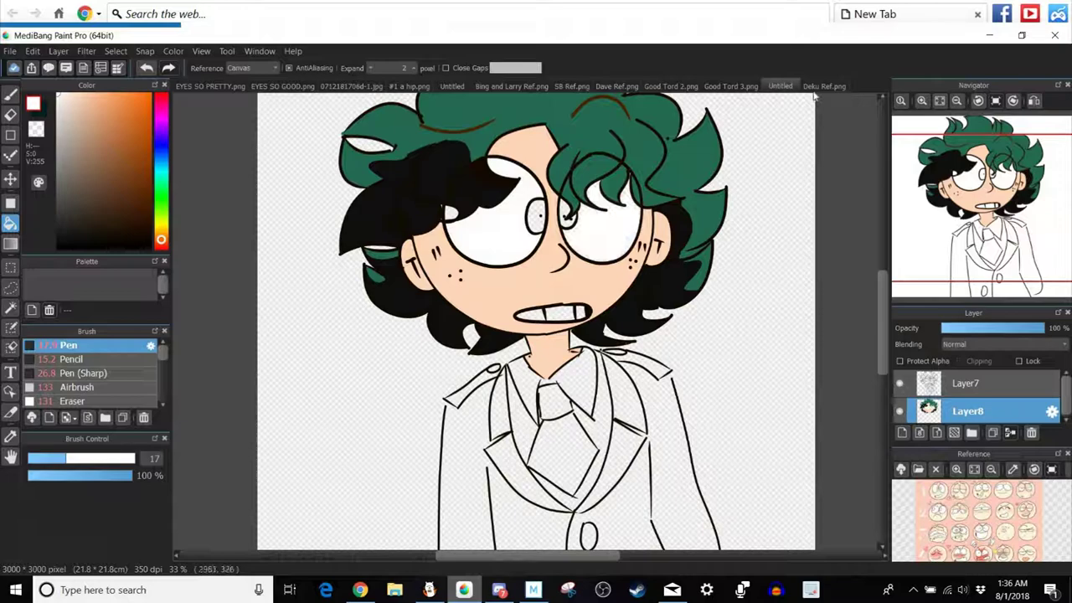
Check Deku Ref.png, sample the dark brown-black colour (H 30, S 255, V 22), and fill the large green hair areas with it.
{"action": "left_click", "coordinate": [823, 86]}
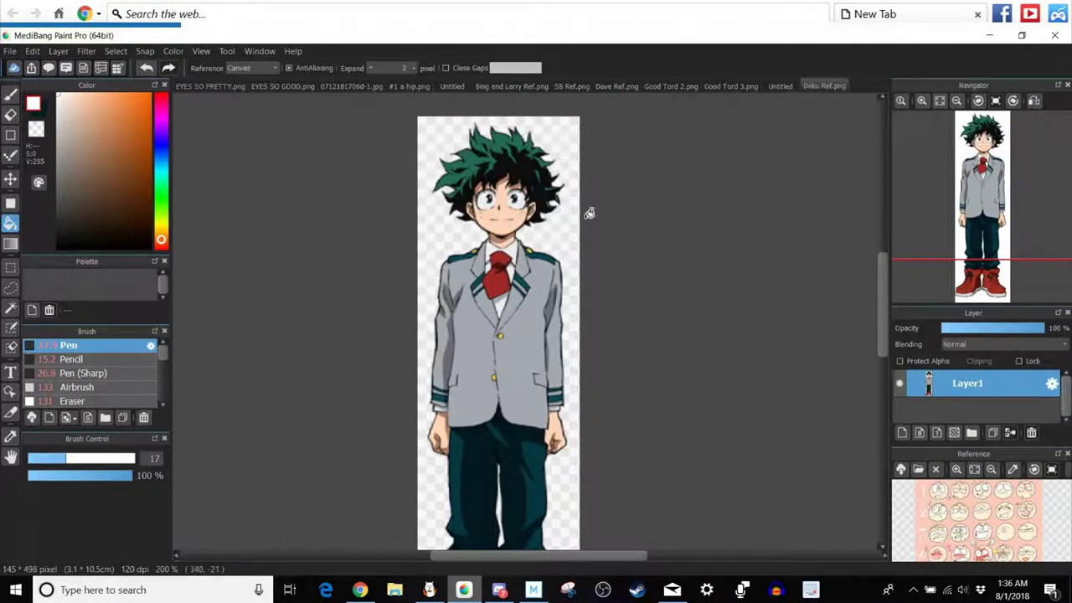
{"action": "left_click", "coordinate": [781, 85]}
{"action": "left_click_drag", "start_coordinate": [1060, 211], "coordinate": [981, 184]}
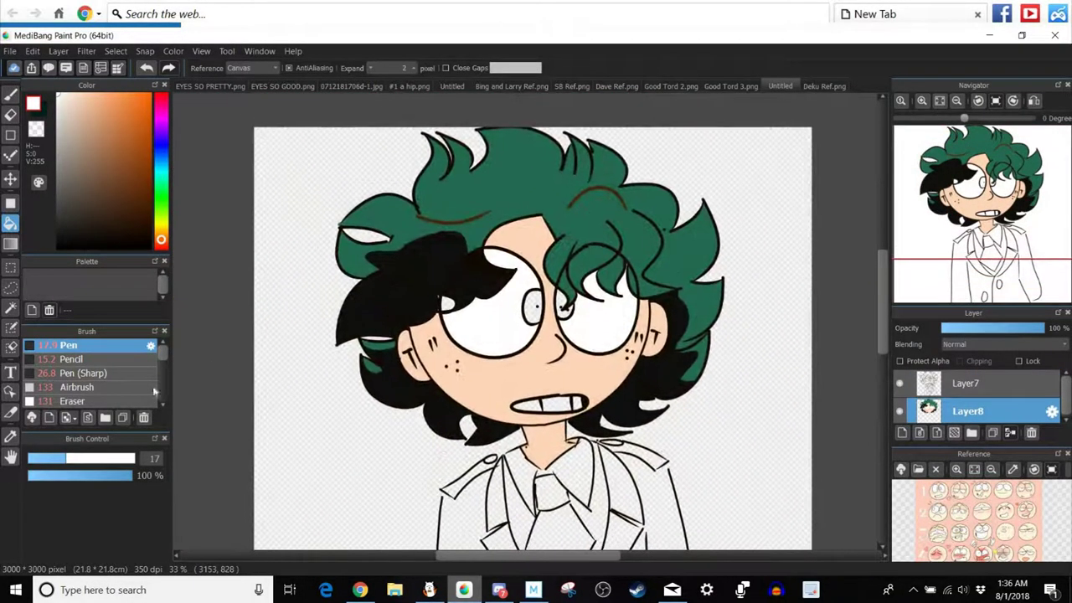
{"action": "left_click", "coordinate": [387, 317]}
{"action": "key", "text": "g"}
{"action": "left_click", "coordinate": [499, 199]}
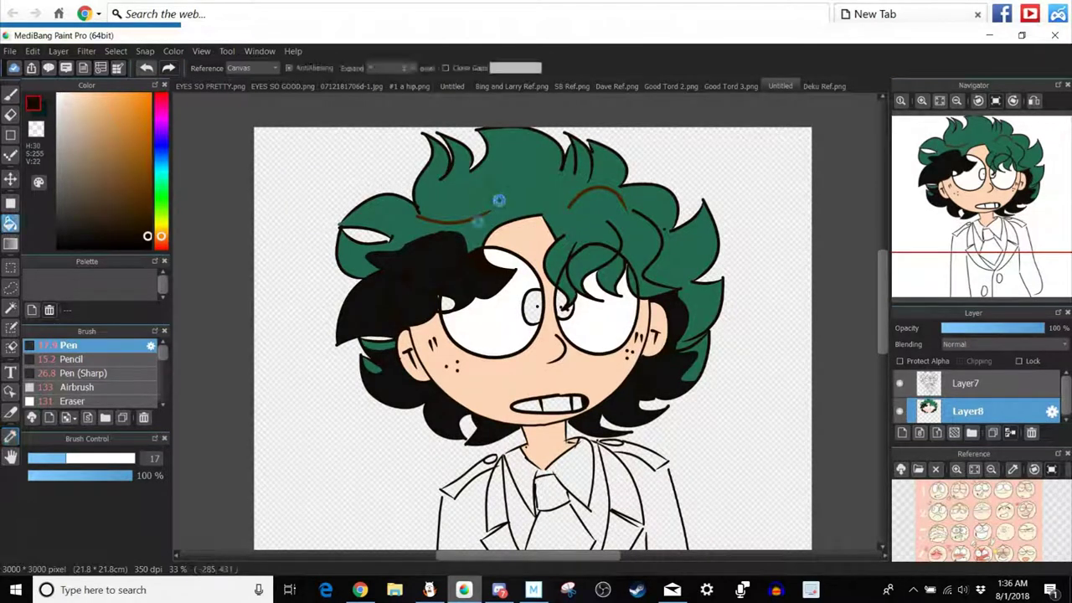
{"action": "left_click", "coordinate": [585, 266]}
{"action": "left_click", "coordinate": [626, 279]}
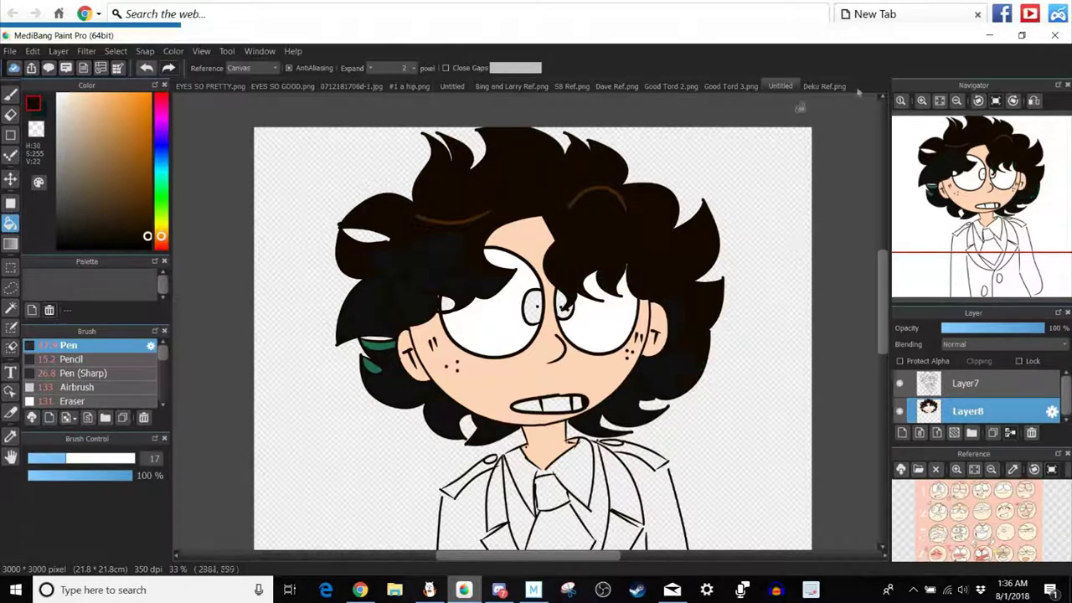
Sample the reference hair's green (H 159, S 167, V 107), outline a highlight in the pointed lock above the left ear, and fill it.
{"action": "left_click", "coordinate": [824, 86]}
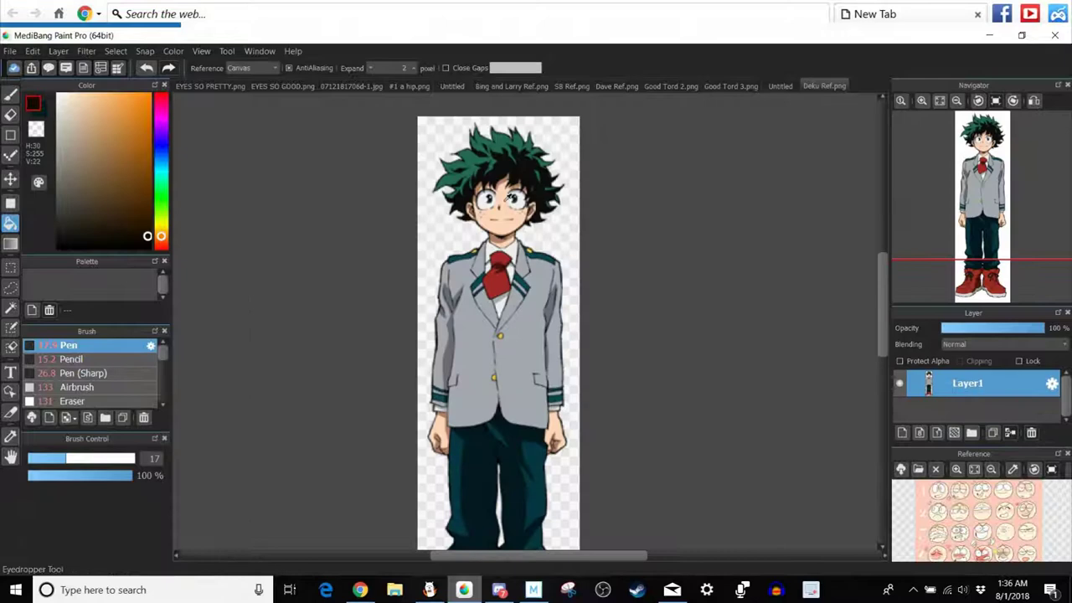
{"action": "left_click", "coordinate": [10, 437]}
{"action": "left_click", "coordinate": [780, 87]}
{"action": "left_click", "coordinate": [9, 156]}
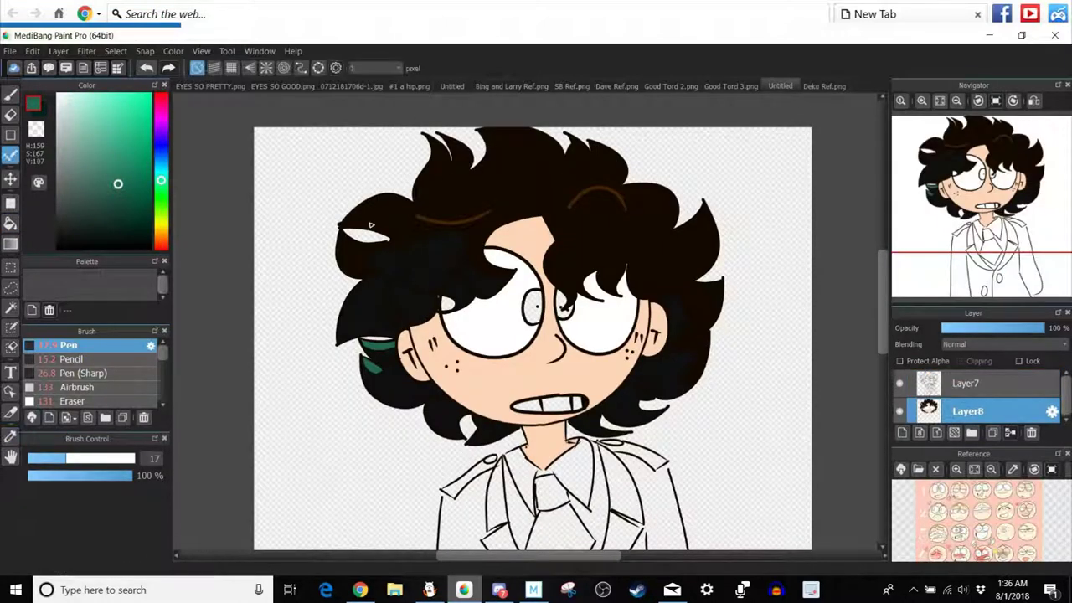
{"action": "left_click", "coordinate": [810, 87]}
{"action": "left_click", "coordinate": [780, 87]}
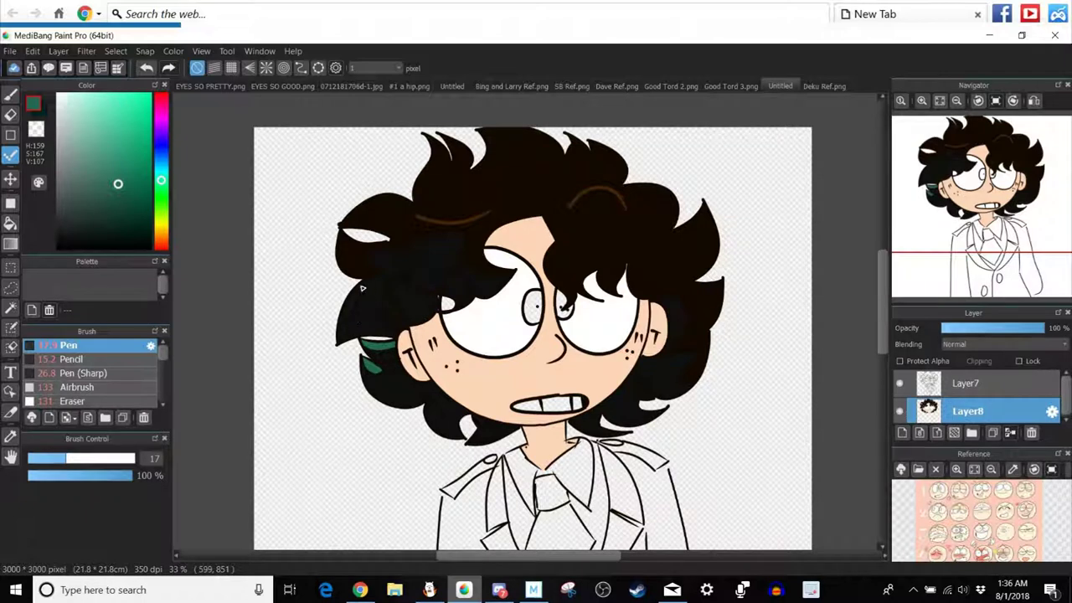
{"action": "key", "text": "g"}
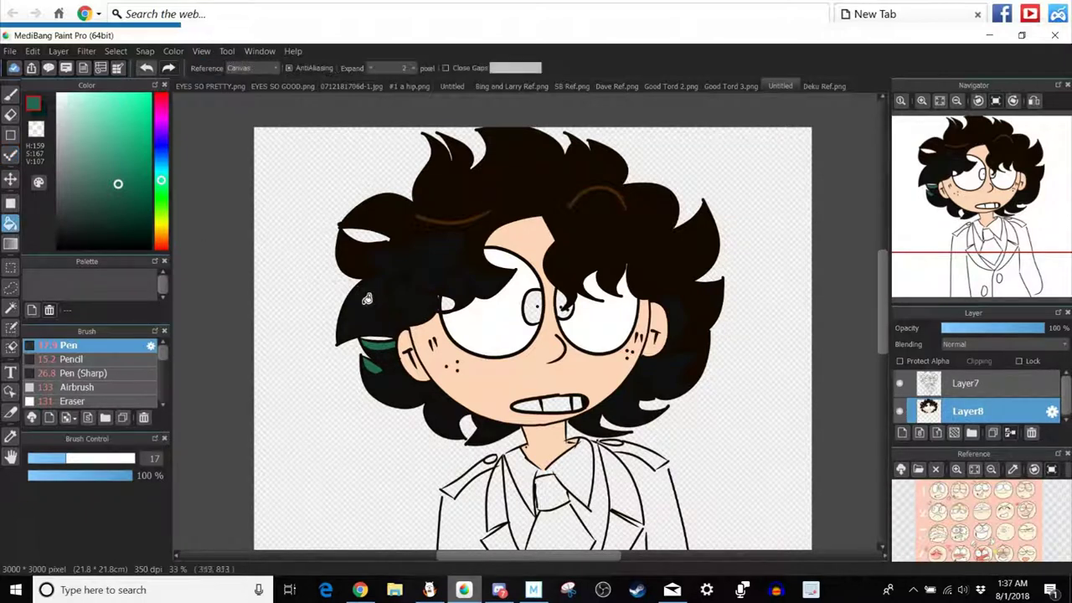
{"action": "left_click", "coordinate": [364, 298]}
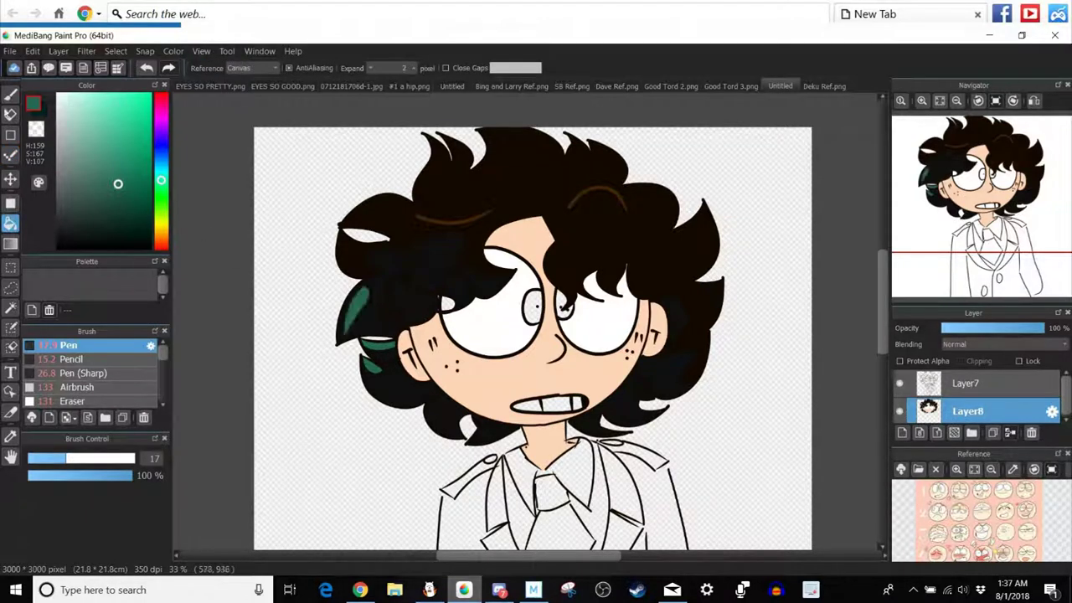
Try to outline highlight shapes across the hair with 1-pixel green lines and fill the top area with green.
{"action": "left_click", "coordinate": [10, 154]}
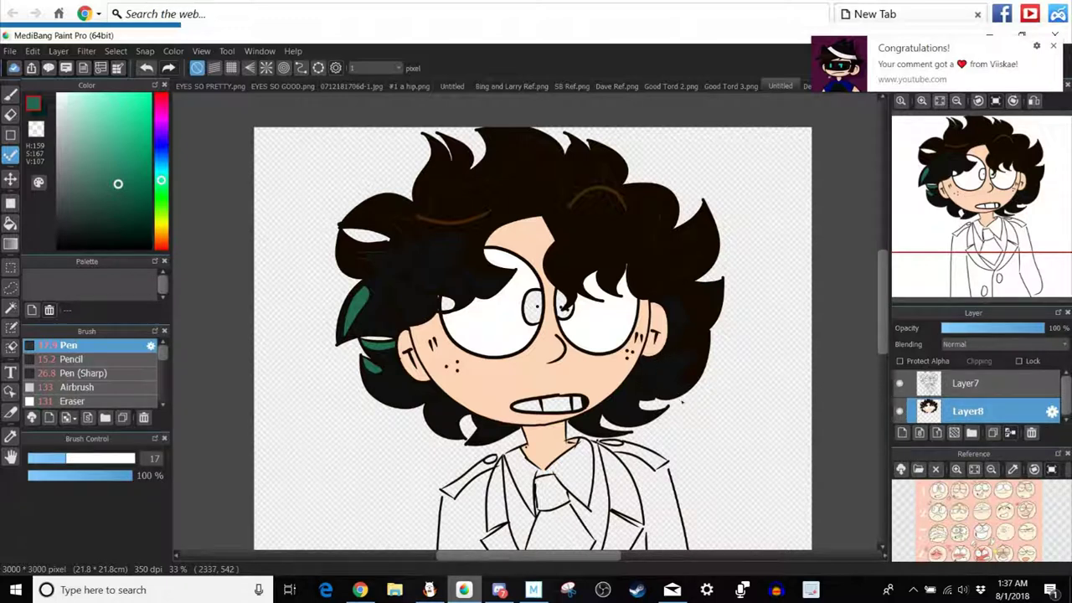
{"action": "left_click", "coordinate": [10, 224]}
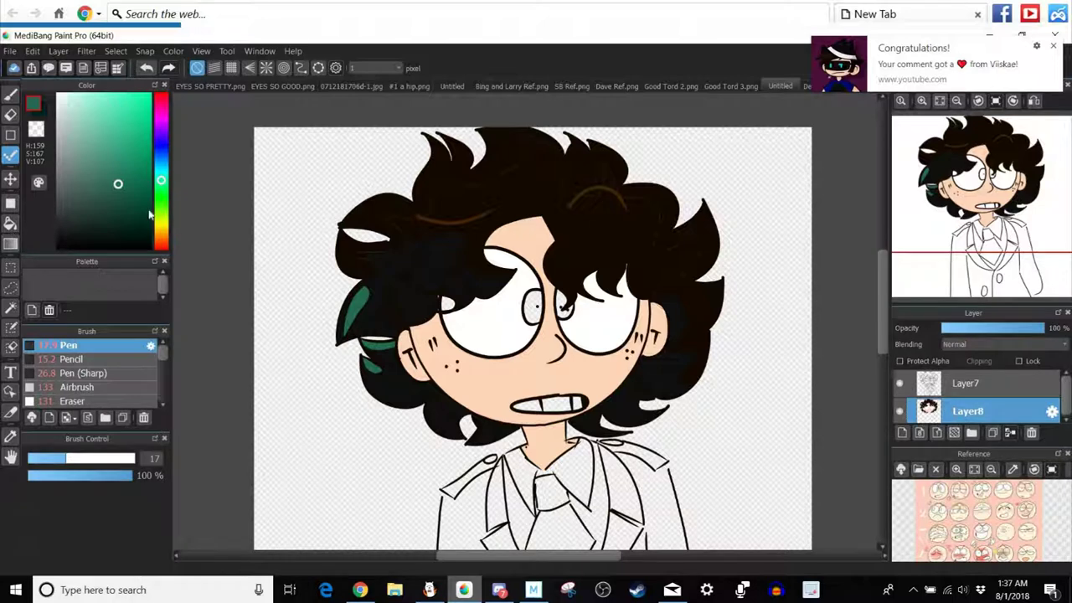
{"action": "left_click", "coordinate": [498, 165]}
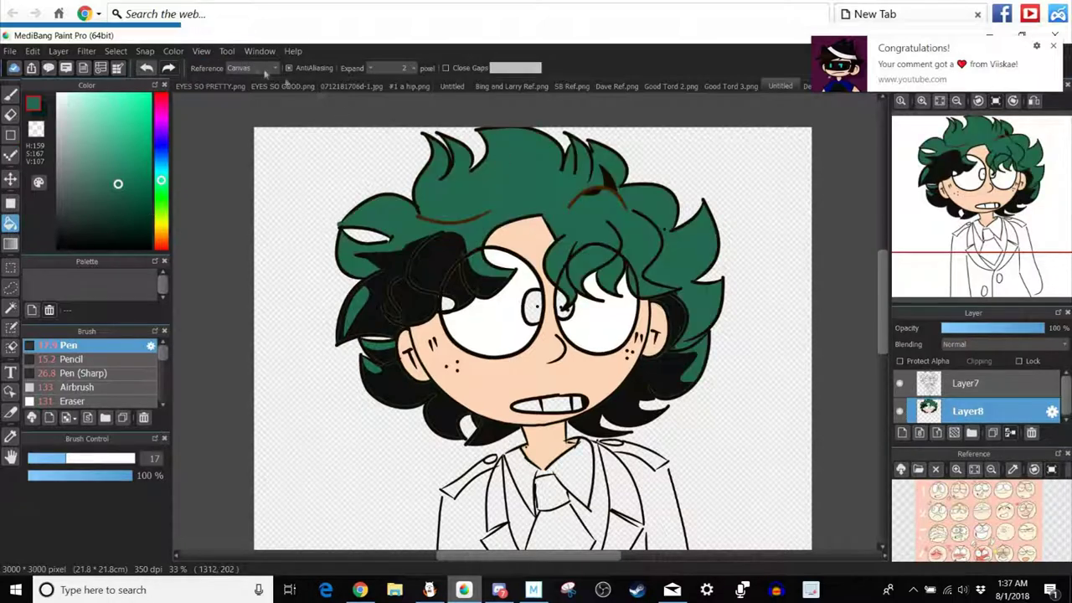
{"action": "left_click", "coordinate": [146, 68]}
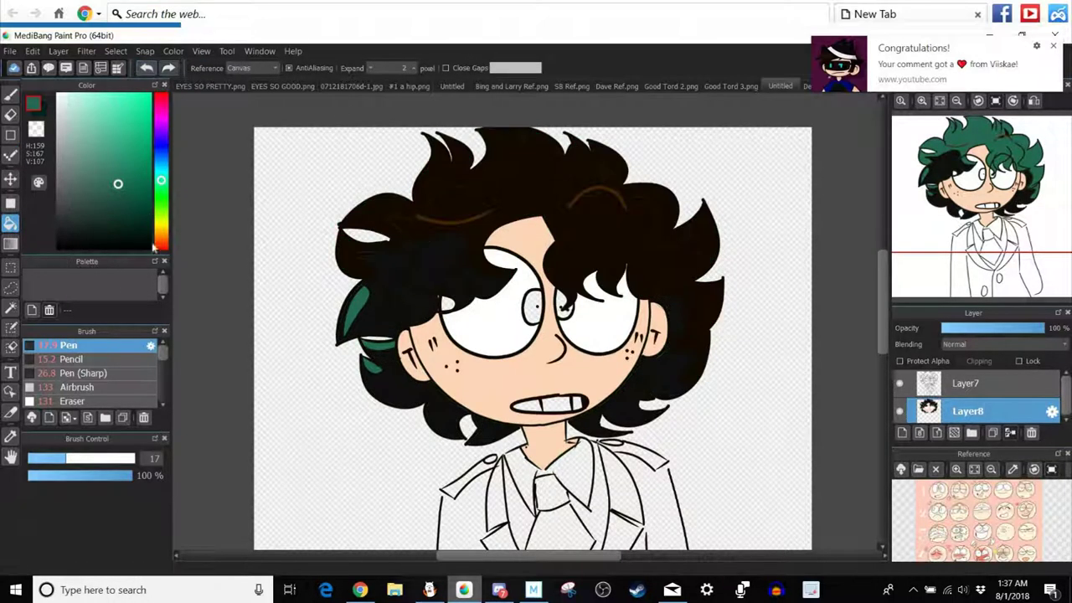
Try to close gaps in the green highlight outline and fill the left side of the hair with green.
{"action": "left_click", "coordinate": [11, 155]}
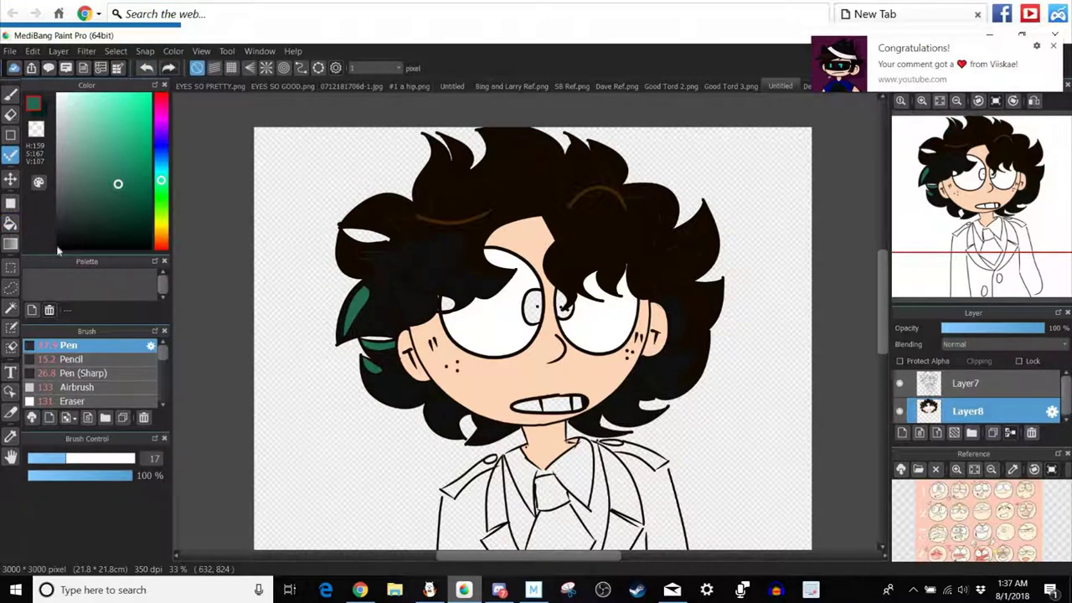
{"action": "left_click", "coordinate": [10, 224]}
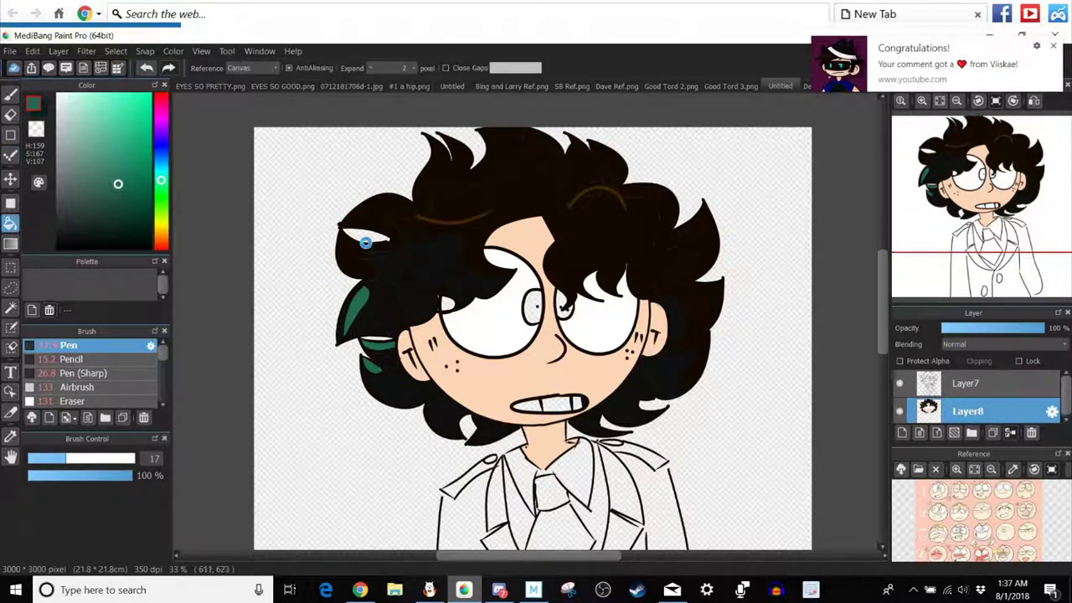
{"action": "left_click", "coordinate": [409, 237]}
{"action": "left_click", "coordinate": [145, 69]}
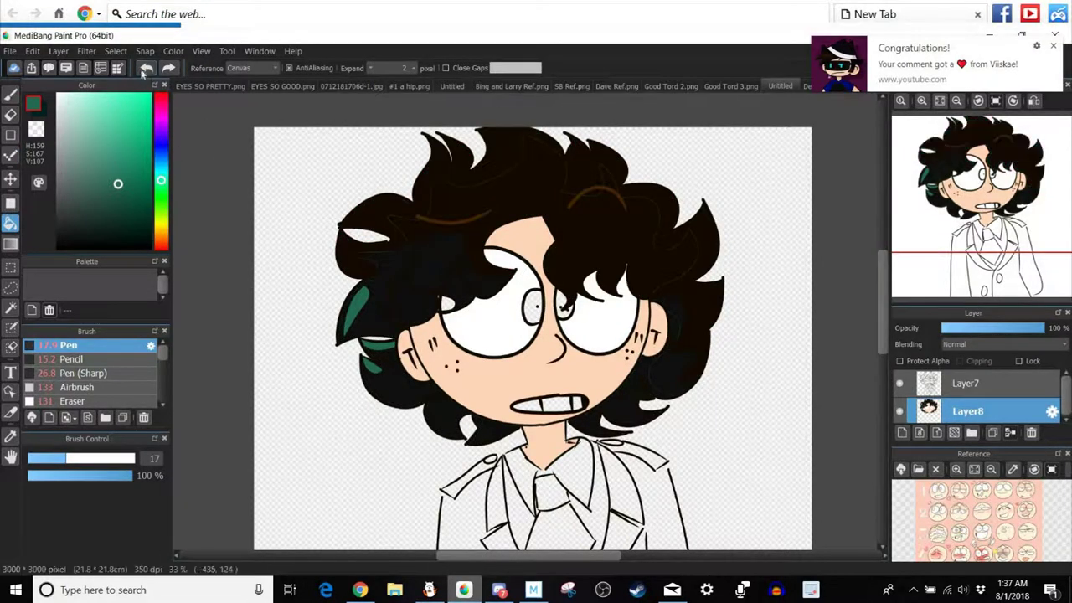
Retouch the green outline at closer range, retry the green fill below the white slit in the left hair, and undo the fill.
{"action": "left_click", "coordinate": [11, 155]}
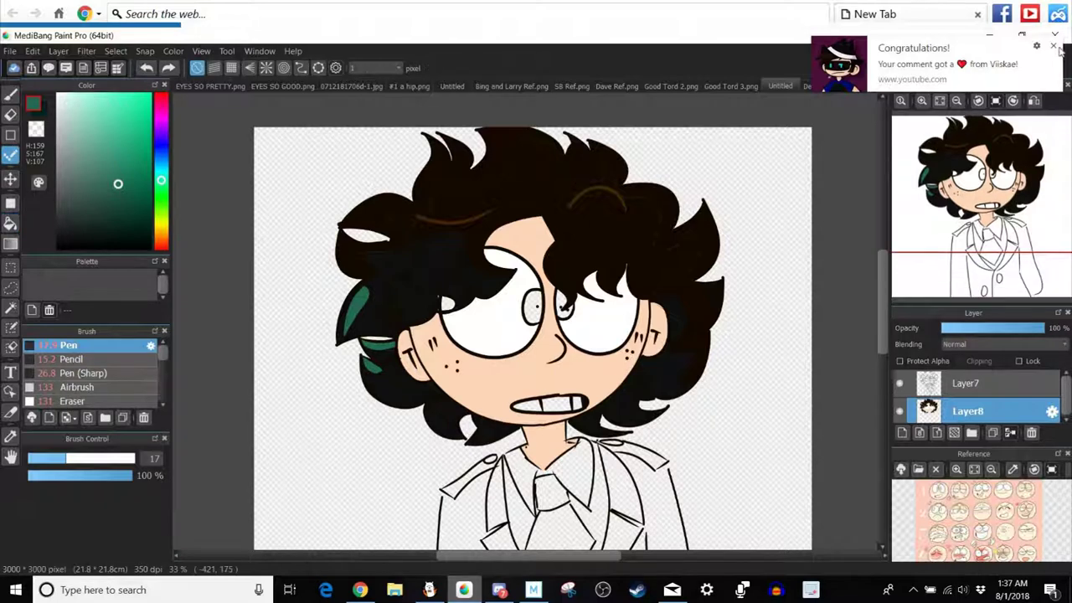
{"action": "left_click", "coordinate": [922, 100]}
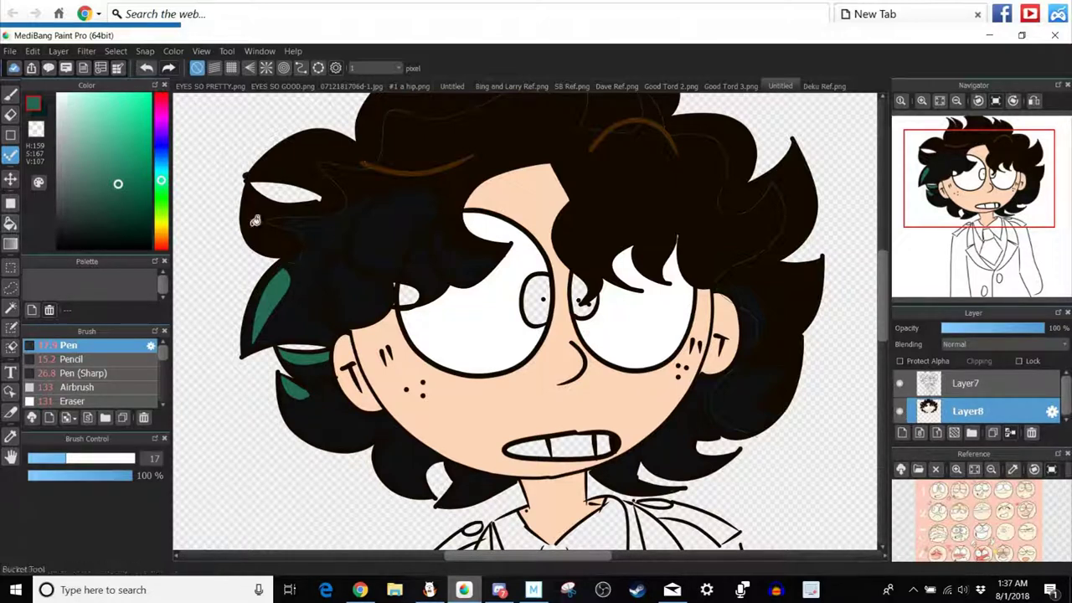
{"action": "left_click", "coordinate": [10, 223]}
{"action": "left_click", "coordinate": [272, 208]}
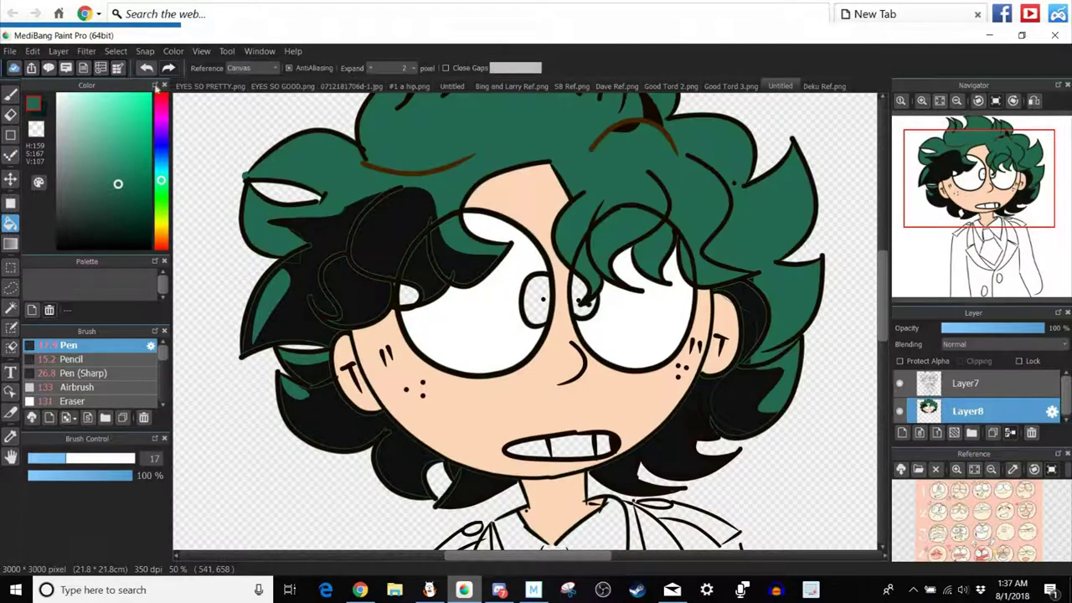
{"action": "left_click", "coordinate": [145, 68]}
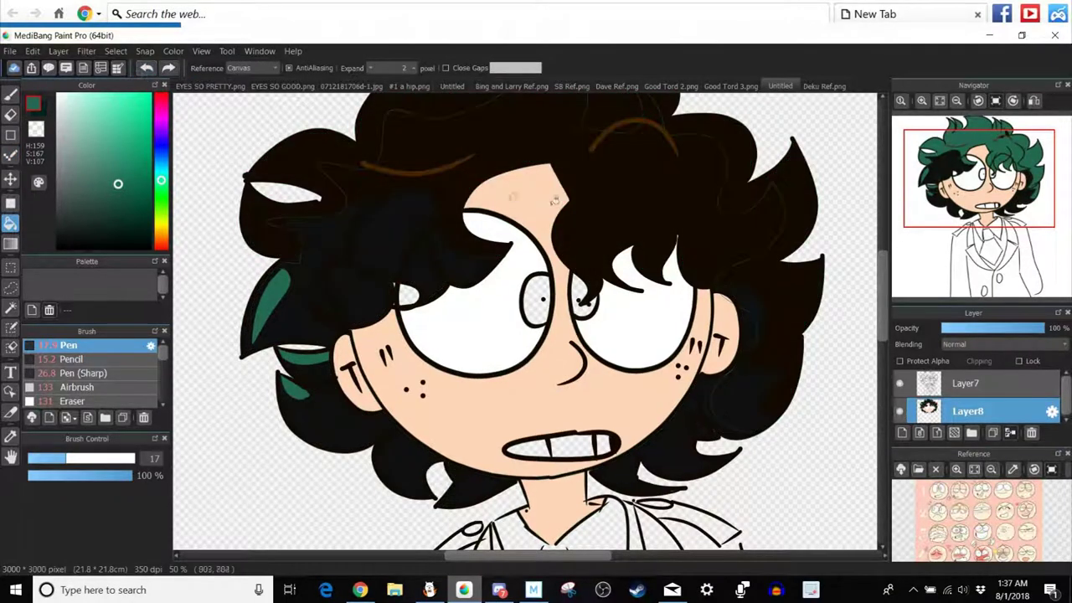
Retrace the green outlines at the top of the hair, and undo the outline strokes while keeping the filled green lock.
{"action": "left_click_drag", "start_coordinate": [1025, 180], "coordinate": [986, 168]}
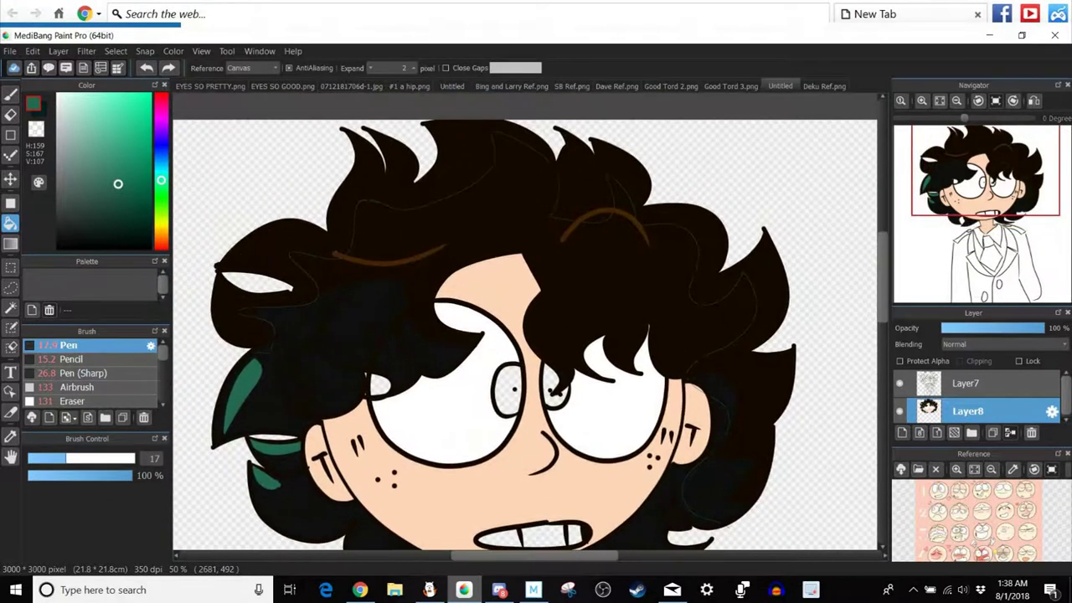
{"action": "left_click", "coordinate": [11, 155]}
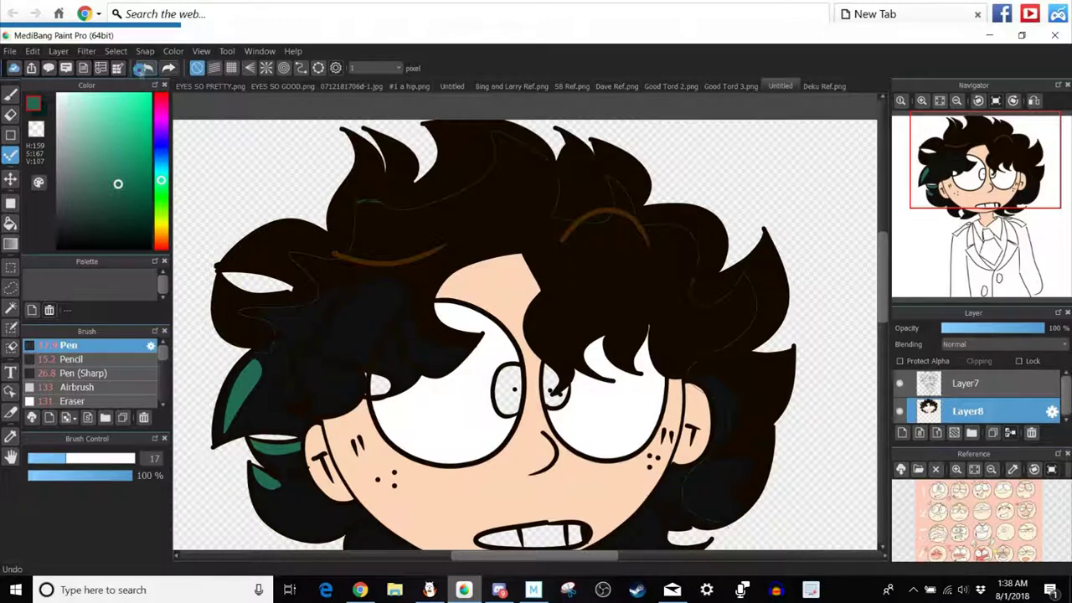
{"action": "left_click", "coordinate": [144, 69]}
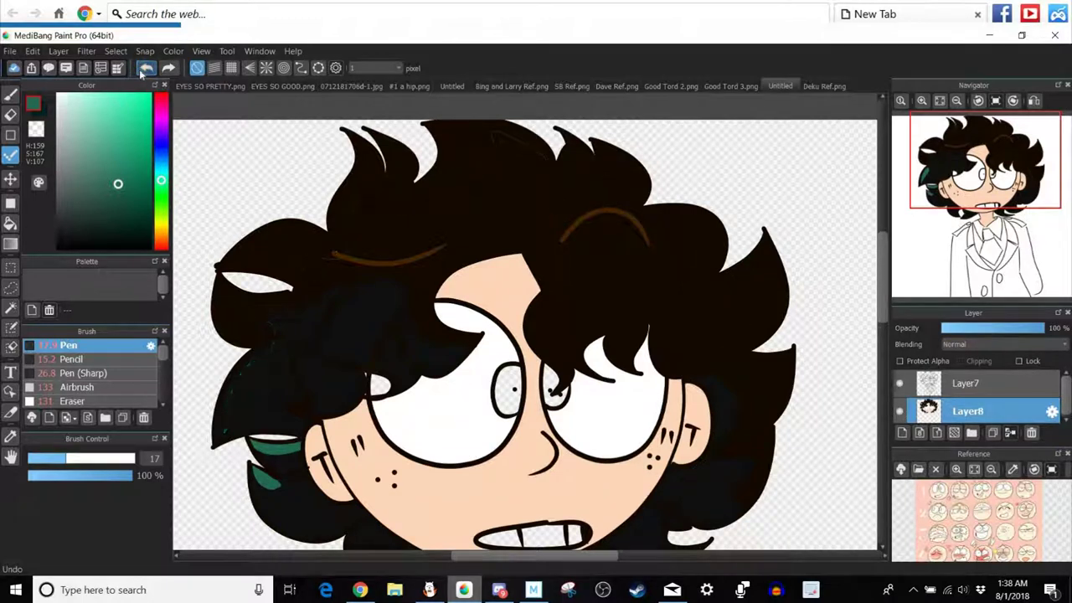
{"action": "left_click", "coordinate": [170, 73]}
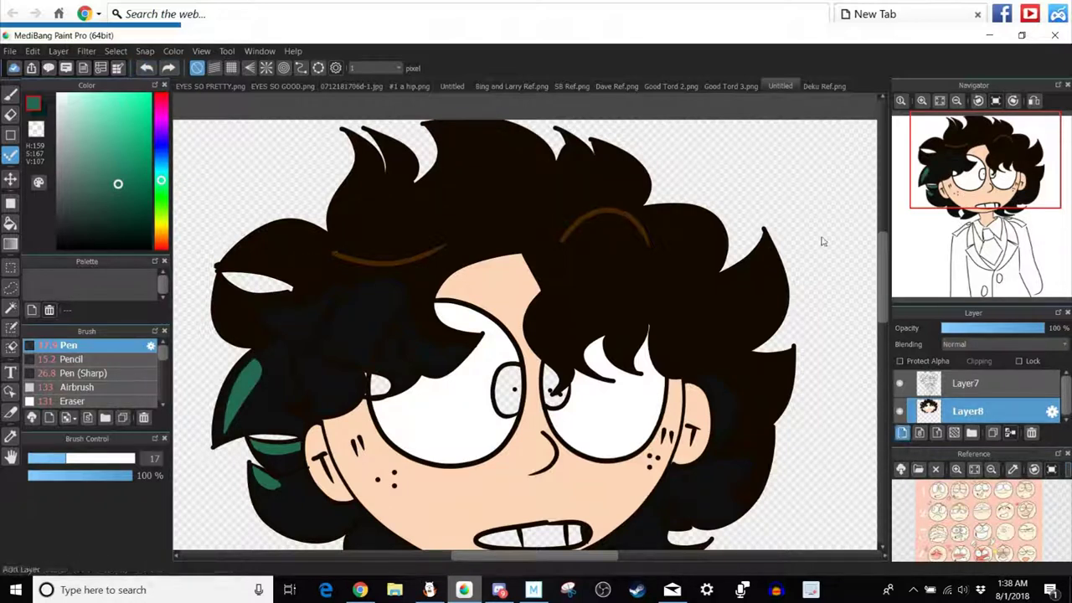
Add a new layer above Layer8 and check the hair highlights in the Deku reference image.
{"action": "left_click", "coordinate": [919, 433]}
{"action": "left_click", "coordinate": [803, 84]}
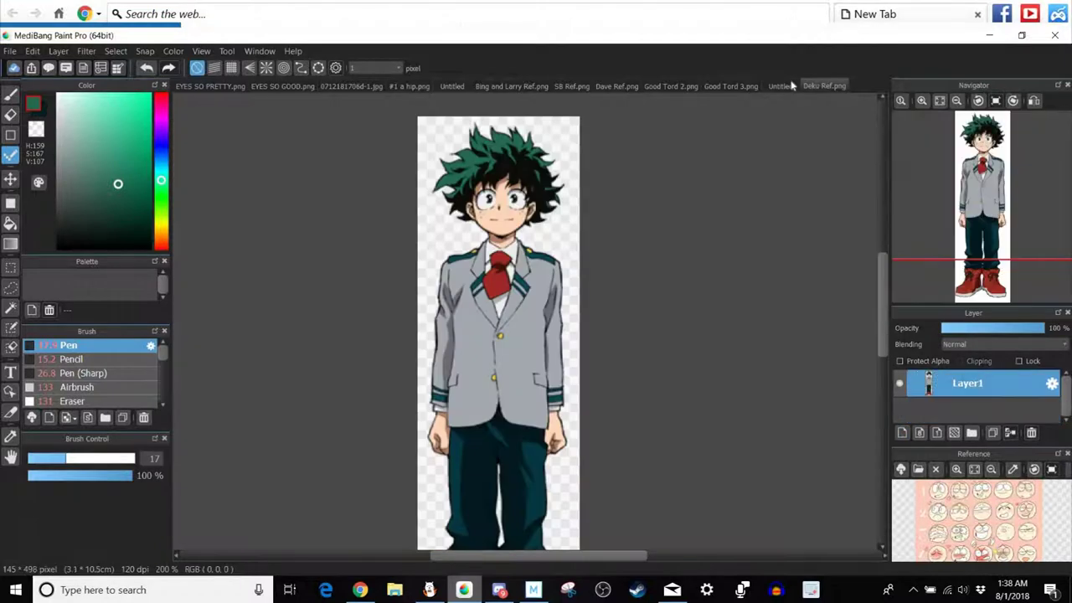
{"action": "left_click", "coordinate": [784, 87]}
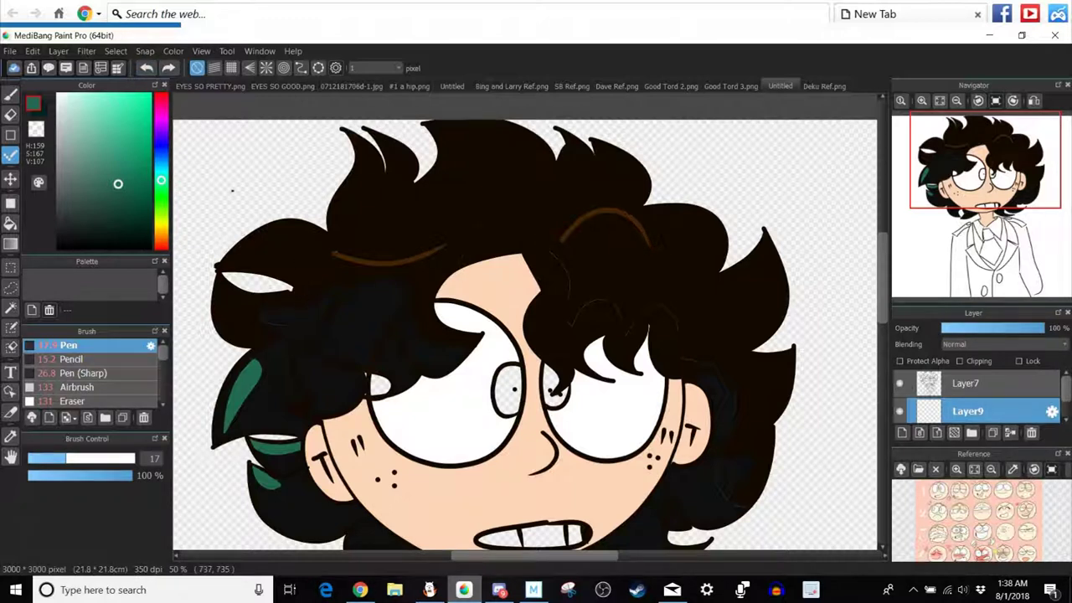
Try to trace thin green highlight outlines across the hair on the new layer and fill the upper hair with green.
{"action": "left_click", "coordinate": [145, 56]}
{"action": "left_click", "coordinate": [149, 68]}
{"action": "left_click", "coordinate": [146, 69]}
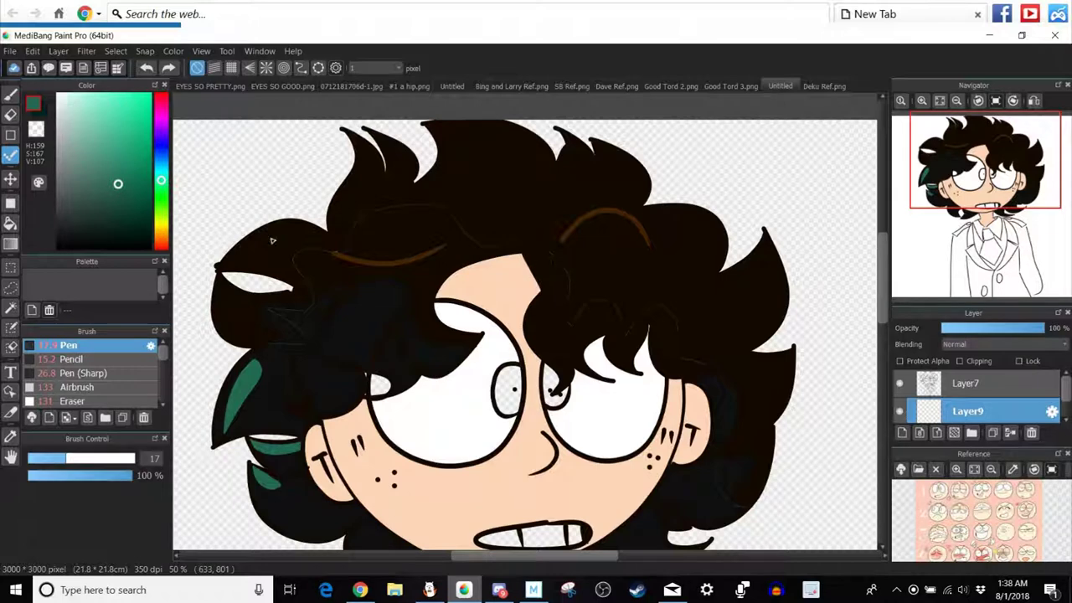
{"action": "key", "text": "g"}
{"action": "left_click", "coordinate": [507, 169]}
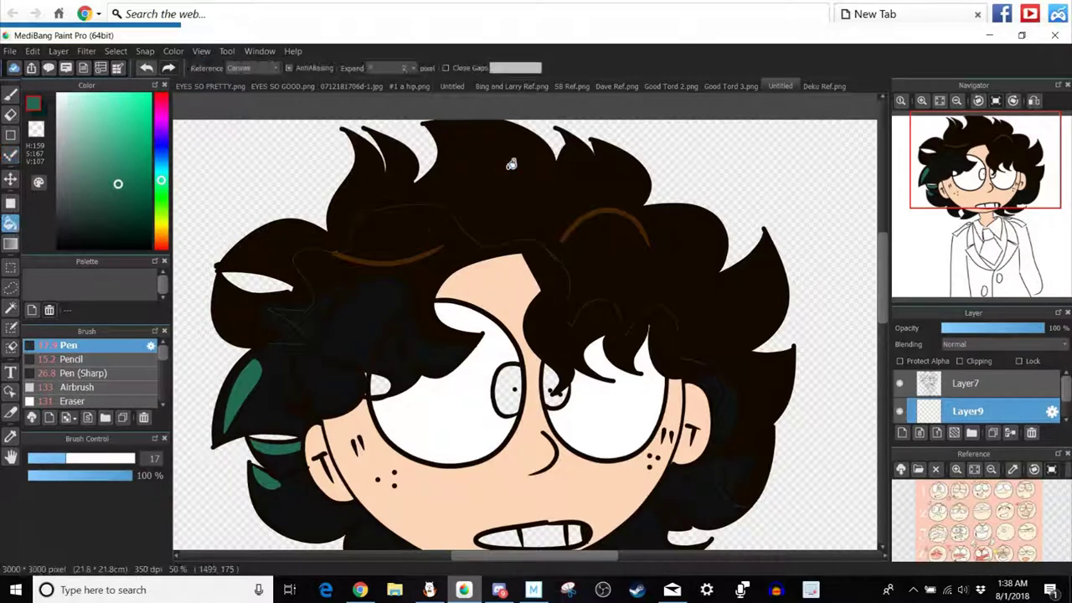
{"action": "left_click", "coordinate": [147, 67]}
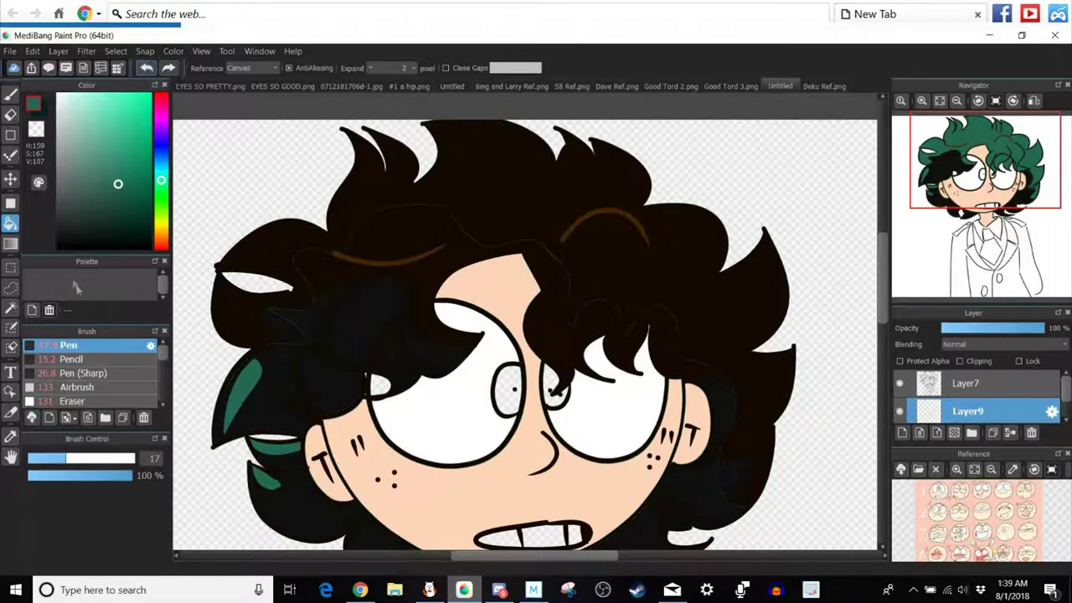
{"action": "left_click", "coordinate": [11, 159]}
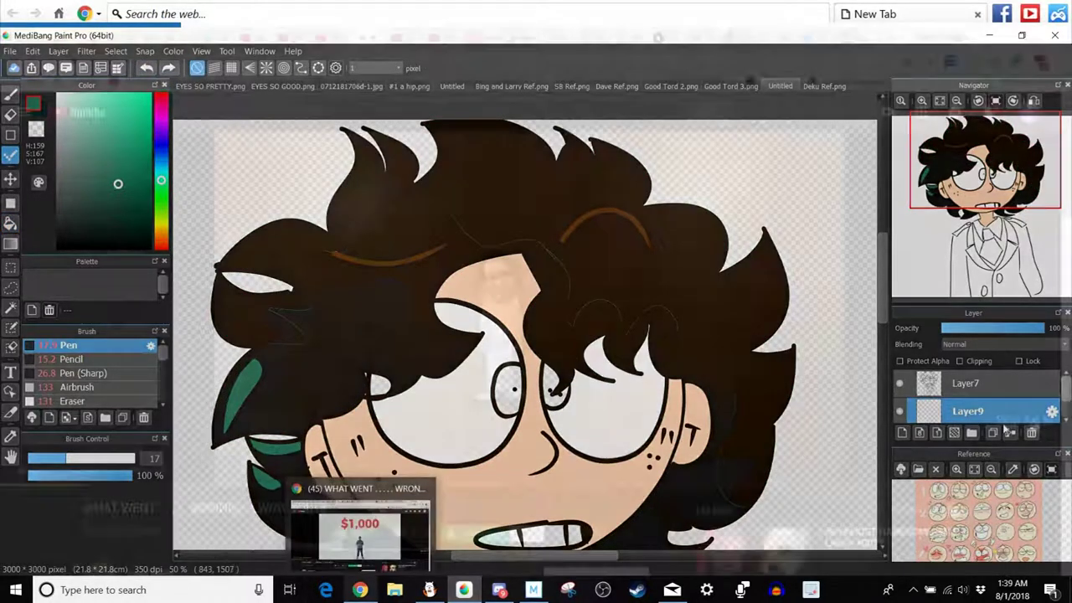
{"action": "left_click", "coordinate": [360, 590]}
{"action": "key", "text": "alt+Tab"}
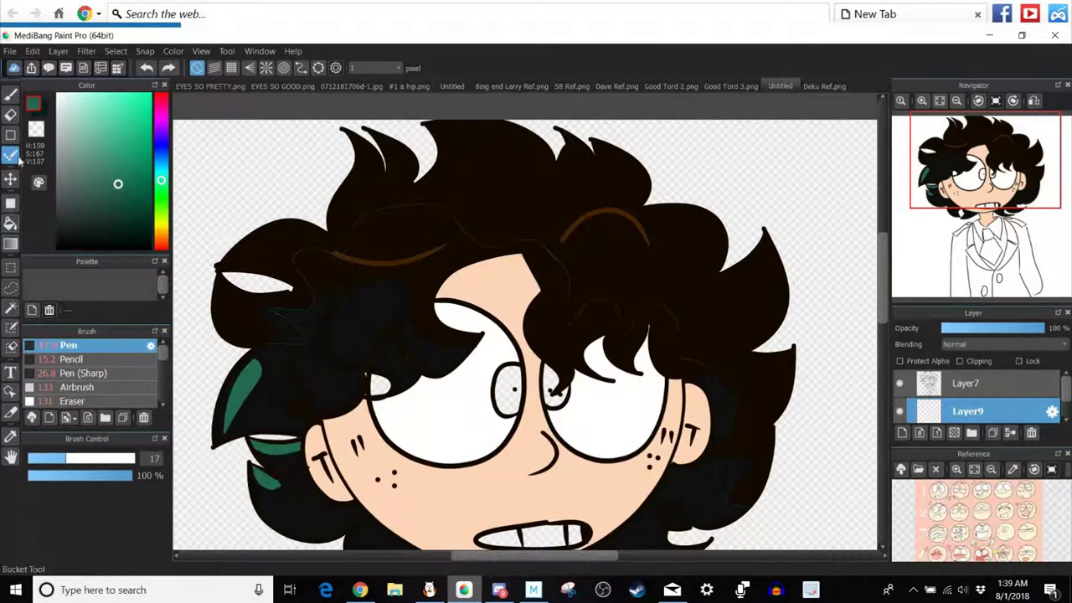
Try to select the upper hair area with the Magic Wand, and undo the selection.
{"action": "left_click", "coordinate": [10, 309]}
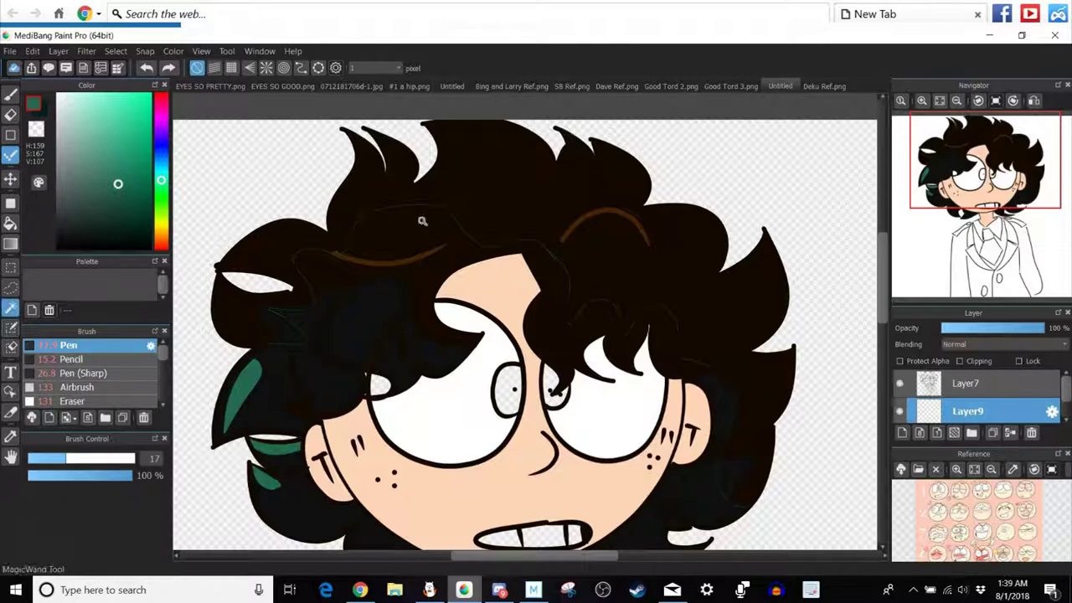
{"action": "left_click", "coordinate": [507, 172]}
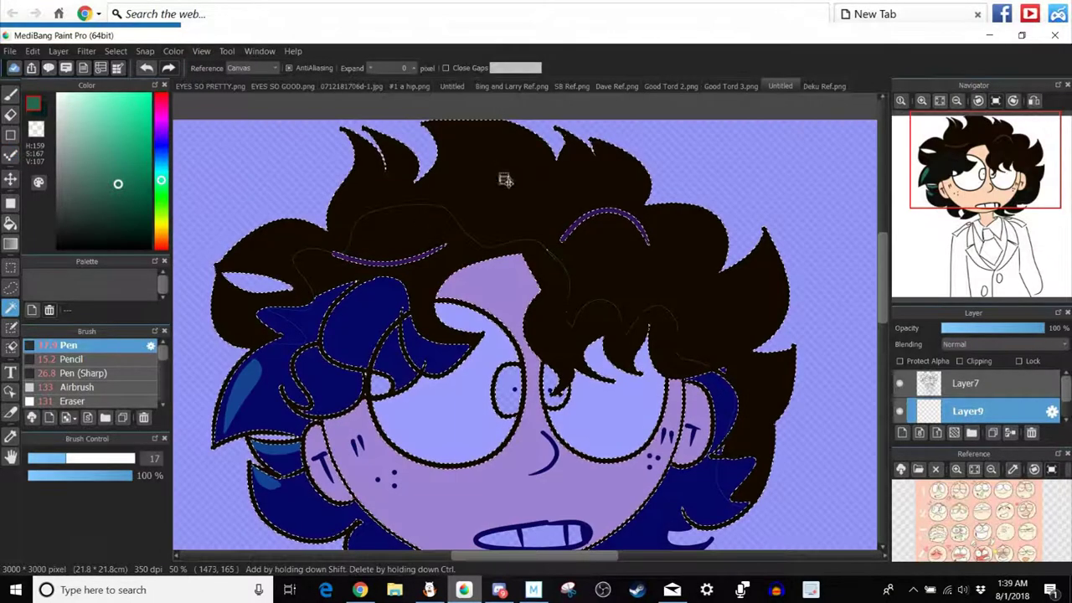
{"action": "left_click", "coordinate": [336, 342]}
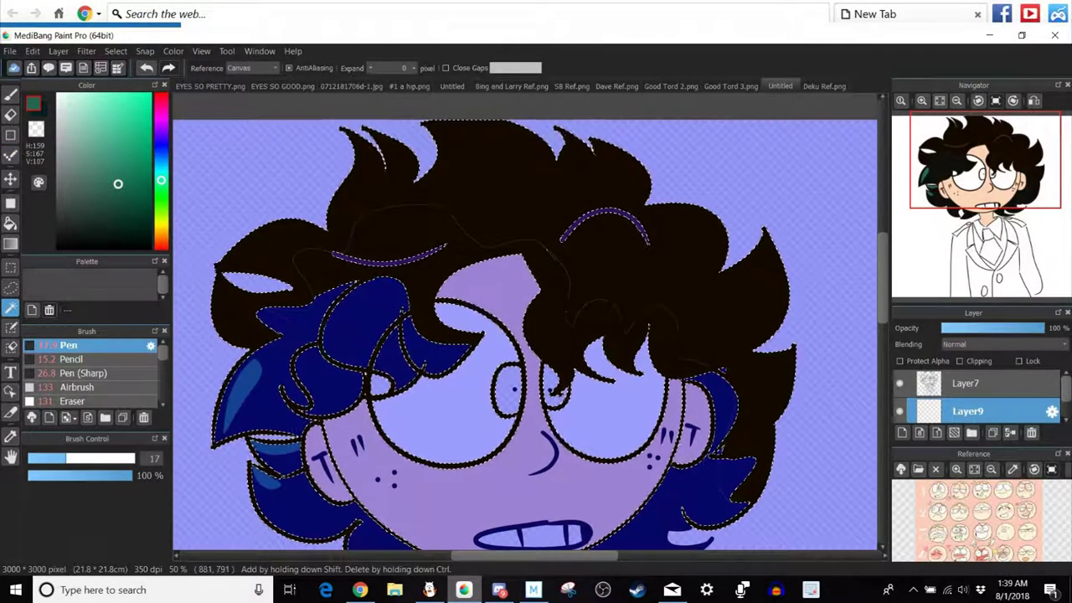
{"action": "key", "text": "ctrl+z"}
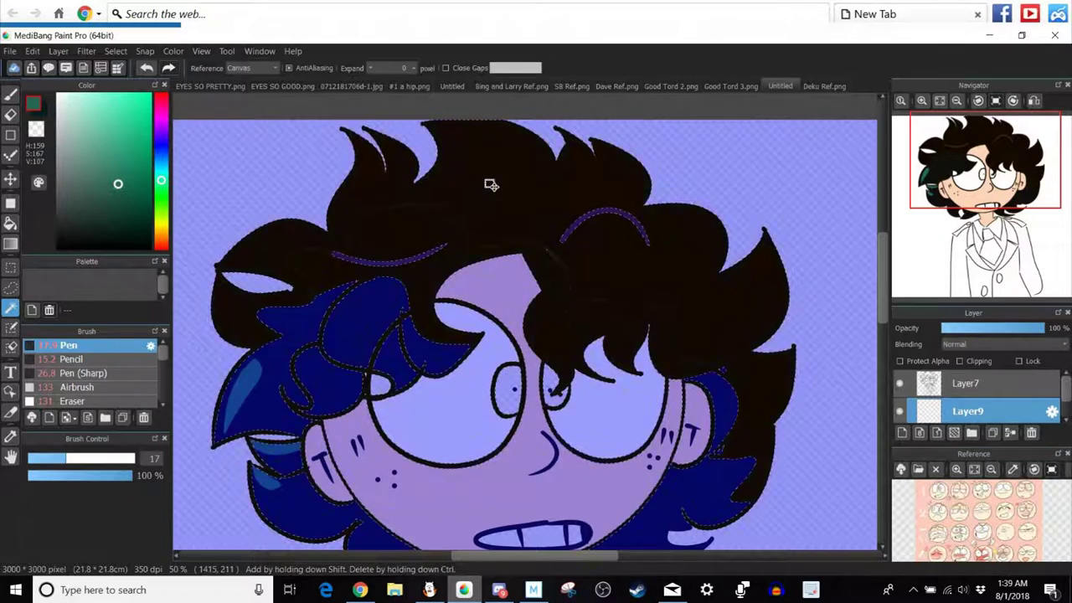
{"action": "left_click", "coordinate": [146, 73]}
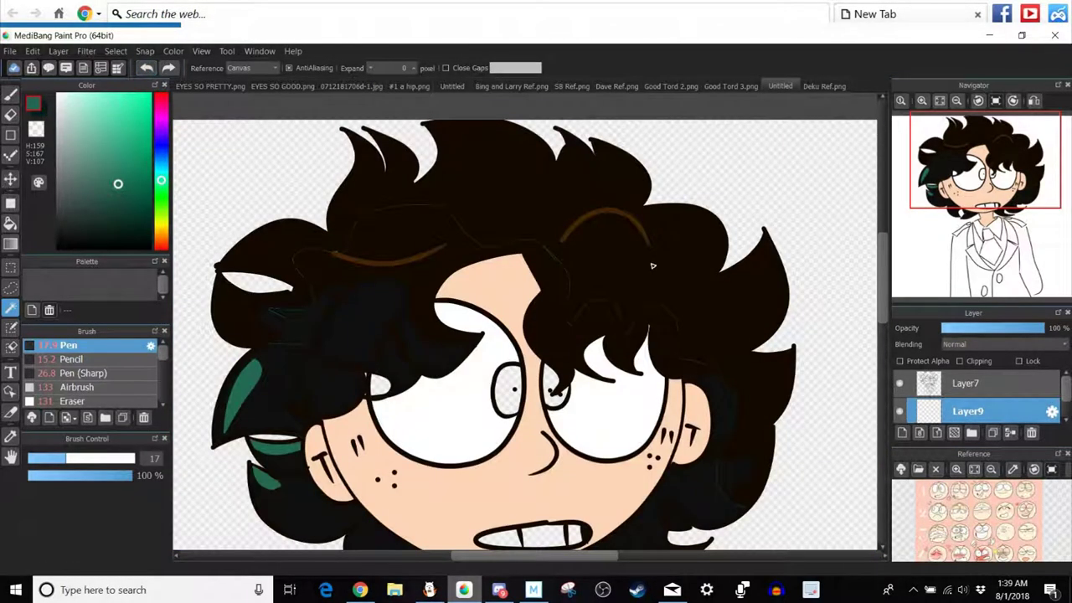
Undo the thin green outlines traced over the hair.
{"action": "left_click", "coordinate": [14, 158]}
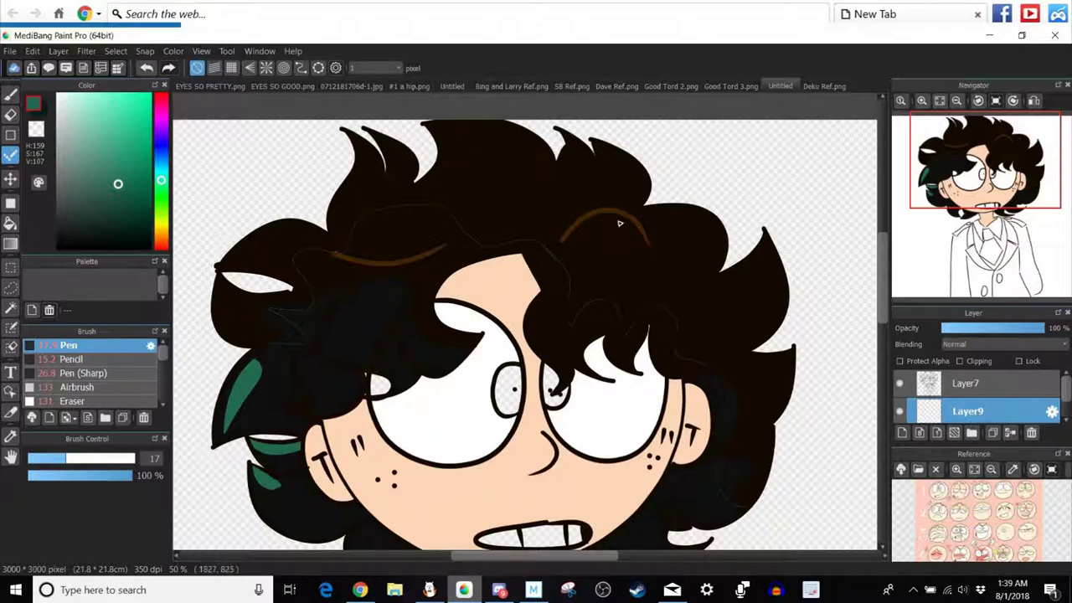
{"action": "left_click", "coordinate": [140, 66]}
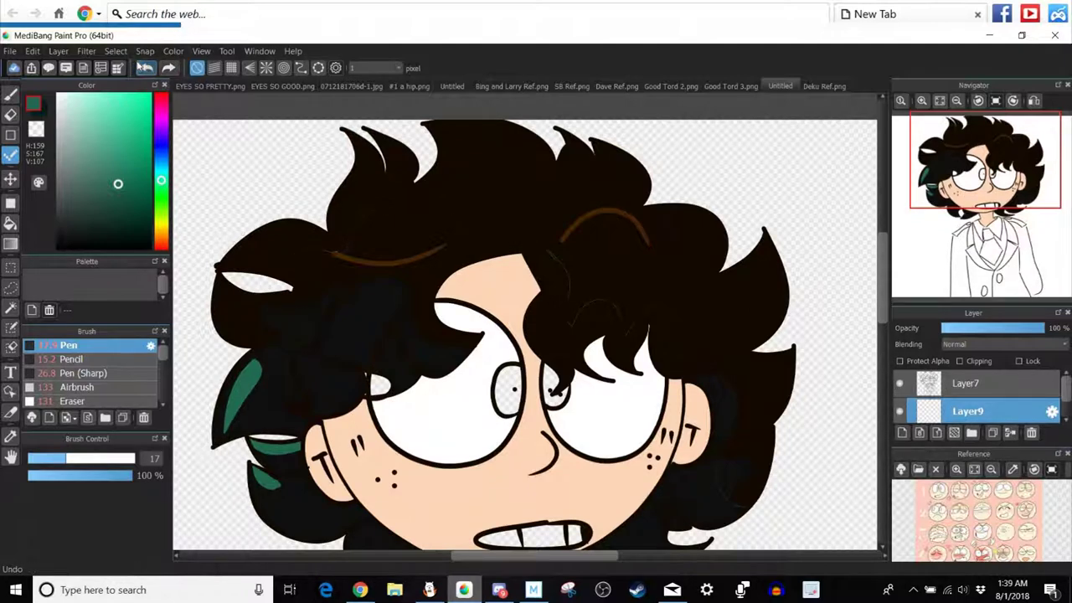
{"action": "left_click", "coordinate": [140, 65]}
Try thick green brush strokes on the curls below the right brown arc, and undo them.
{"action": "left_click", "coordinate": [10, 95]}
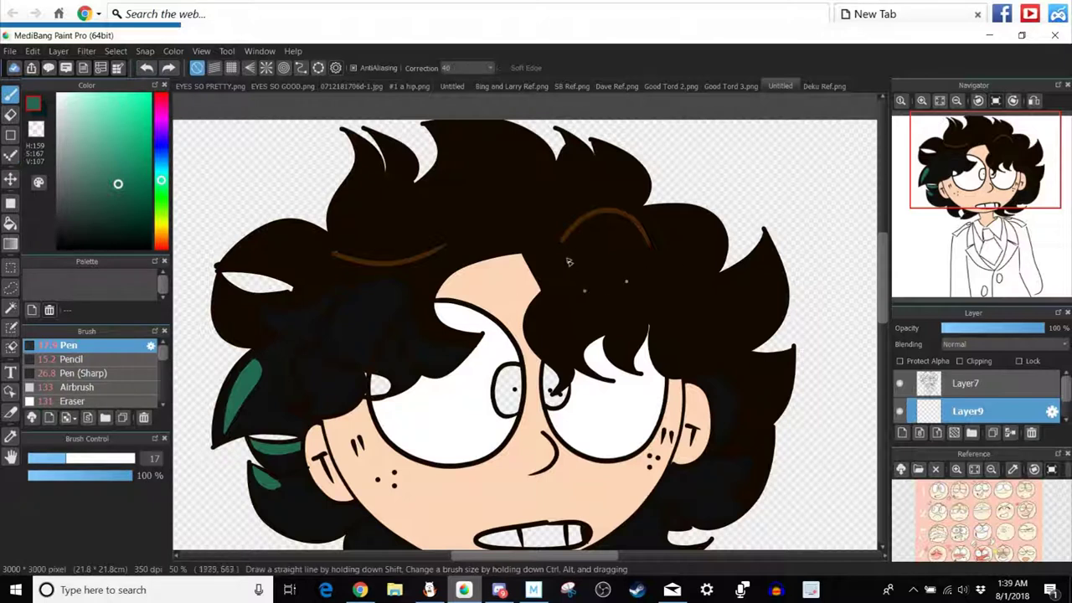
{"action": "left_click_drag", "start_coordinate": [567, 259], "coordinate": [587, 295]}
{"action": "left_click_drag", "start_coordinate": [576, 339], "coordinate": [578, 327]}
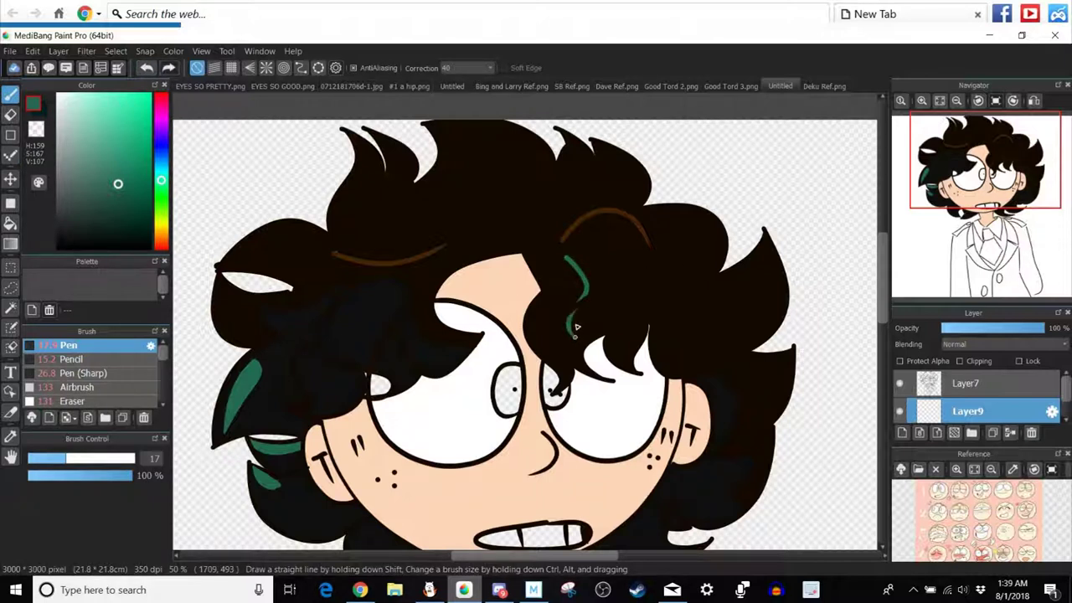
{"action": "left_click", "coordinate": [146, 68]}
{"action": "left_click", "coordinate": [146, 68]}
Hide Layer8 and draw a wavy green highlight outline with the 17-pixel Pen through the curls above the right eye.
{"action": "left_click", "coordinate": [899, 412]}
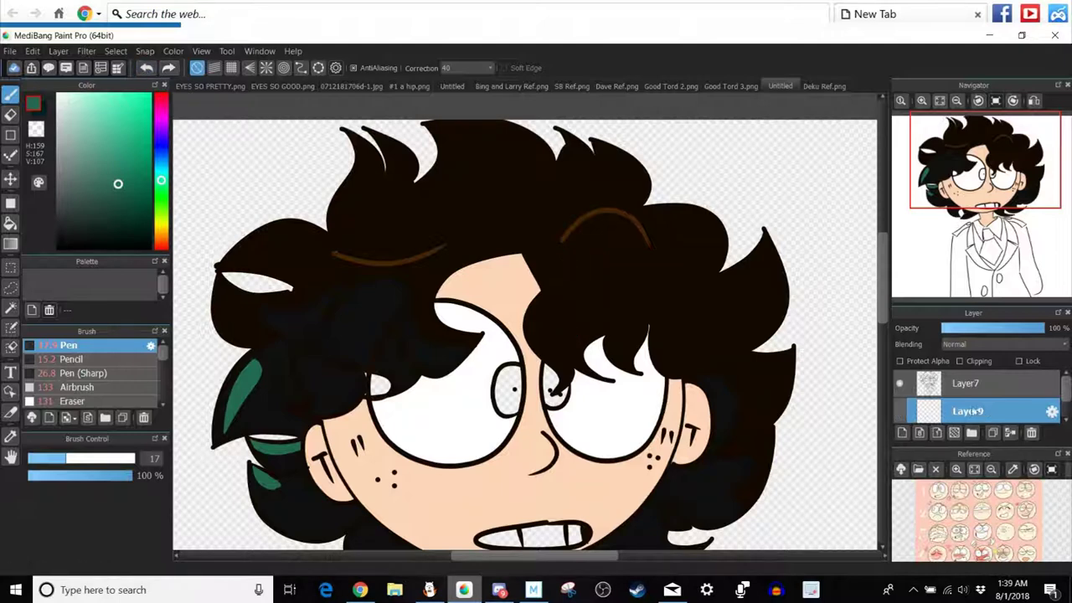
{"action": "left_click", "coordinate": [1066, 422]}
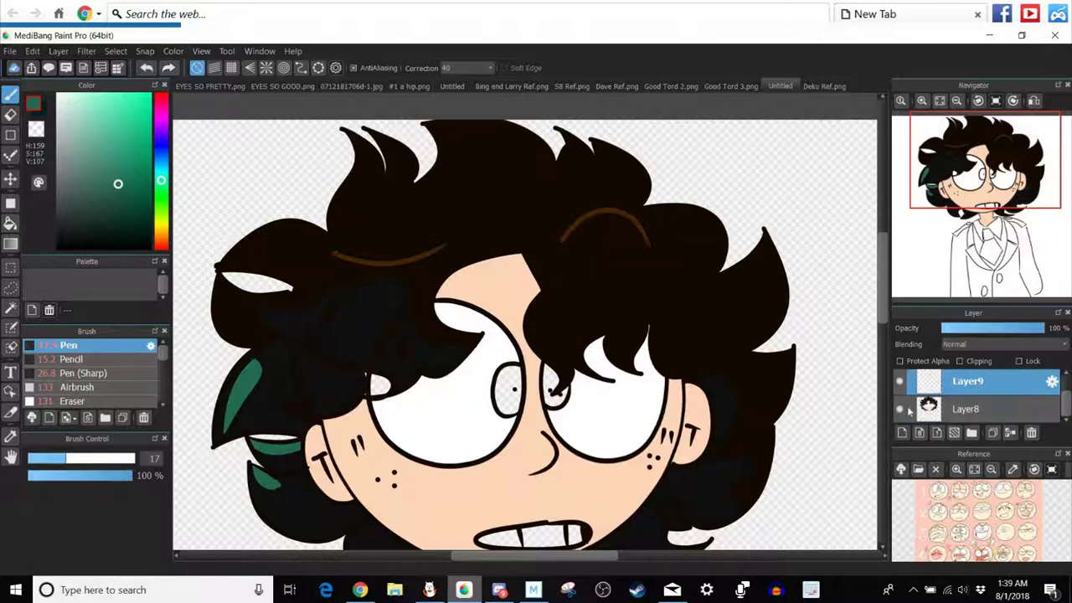
{"action": "left_click", "coordinate": [901, 409]}
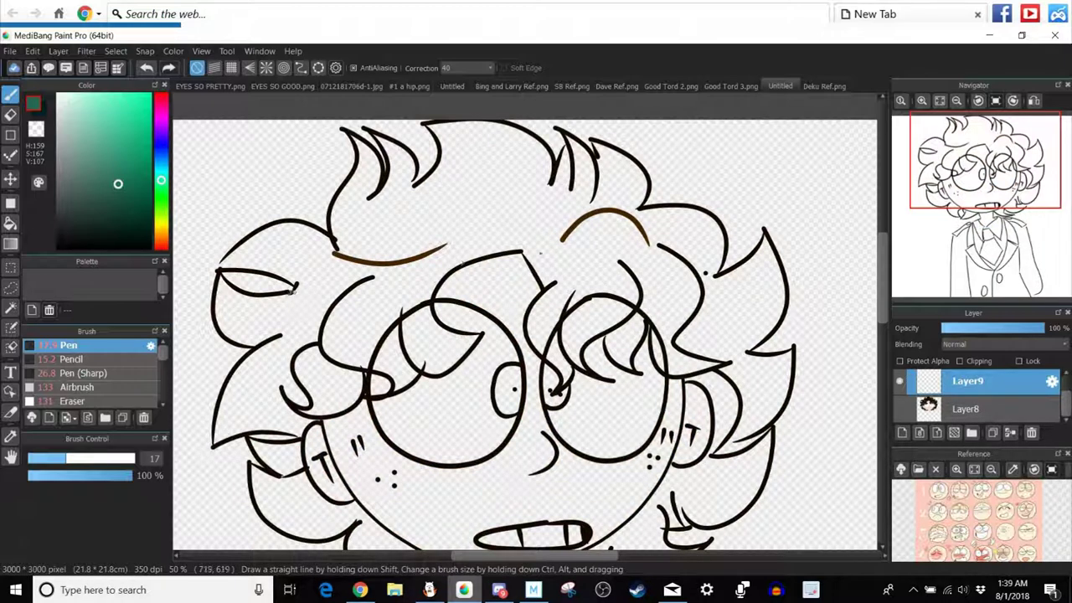
{"action": "mouse_move", "coordinate": [579, 261]}
{"action": "left_mouse_down"}
{"action": "mouse_move", "coordinate": [590, 292]}
{"action": "mouse_move", "coordinate": [614, 258]}
{"action": "mouse_move", "coordinate": [650, 264]}
{"action": "mouse_move", "coordinate": [686, 325]}
{"action": "left_mouse_up"}
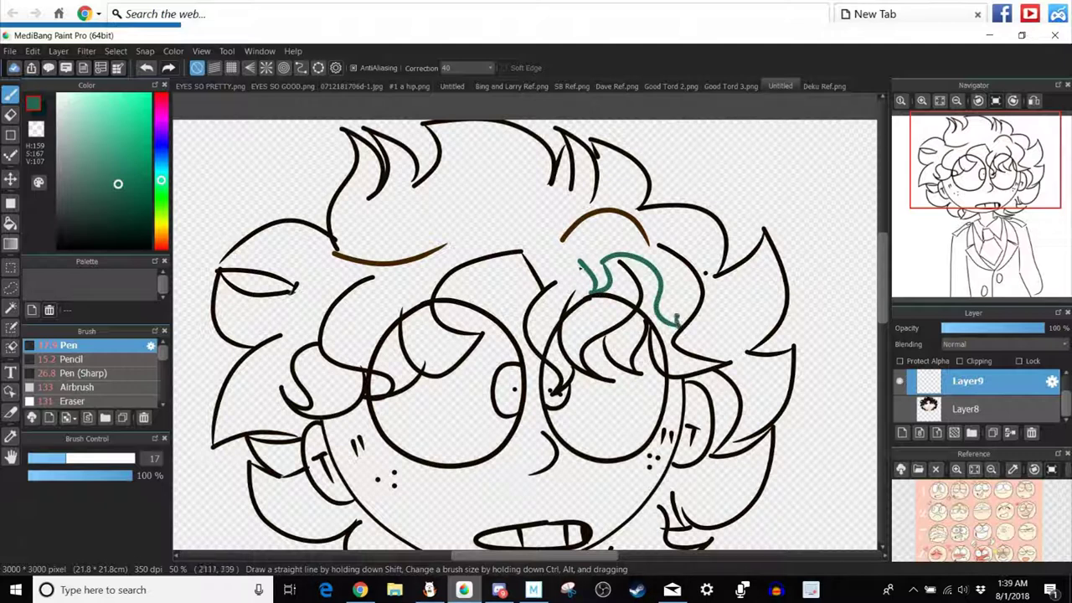
{"action": "left_click_drag", "start_coordinate": [540, 241], "coordinate": [540, 240]}
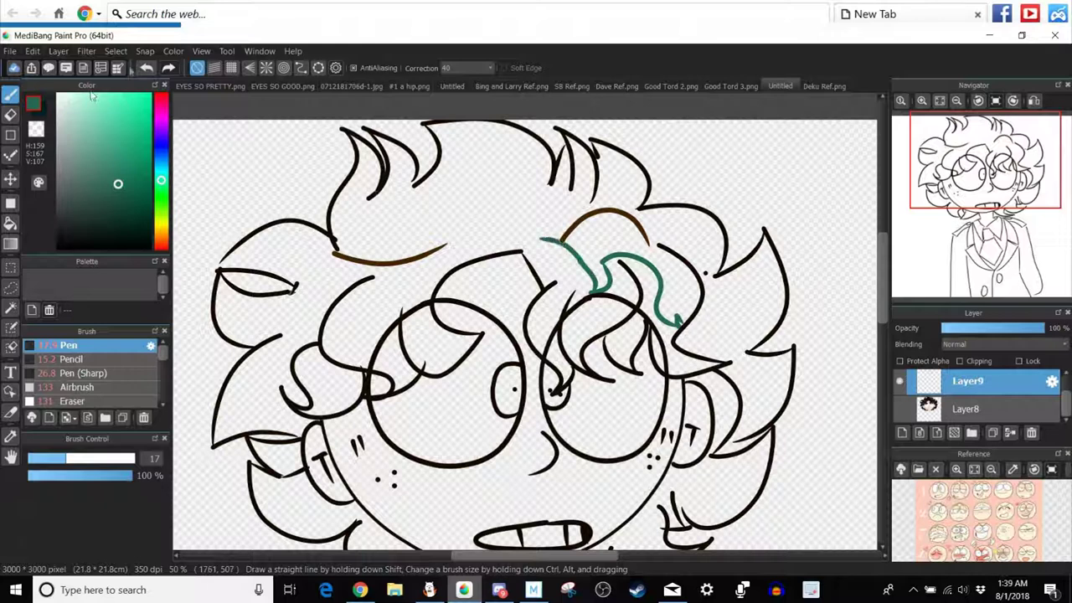
{"action": "left_click", "coordinate": [146, 68]}
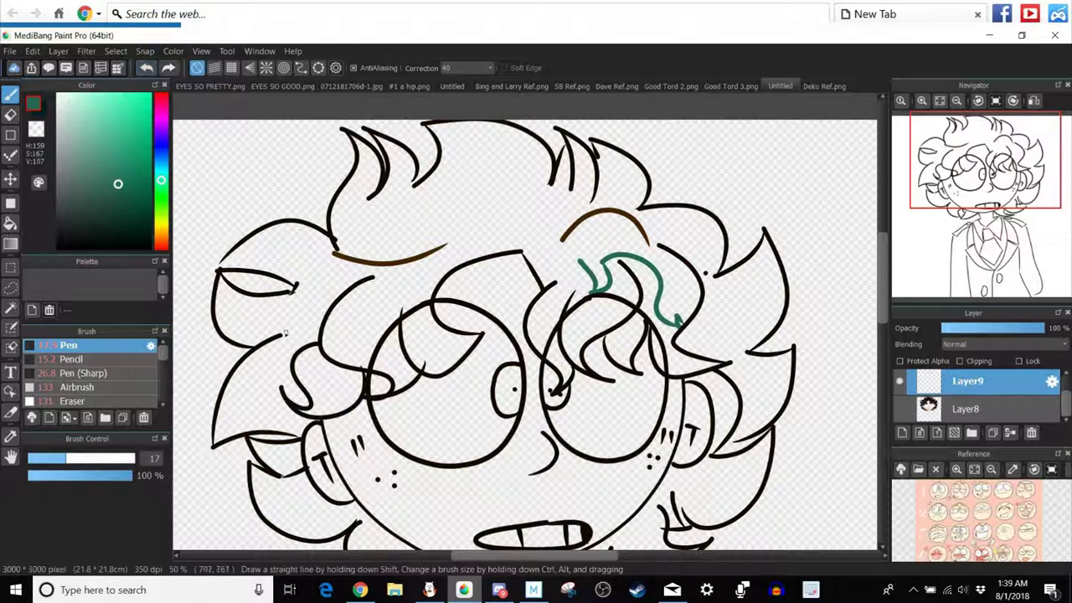
Extend the wavy green outline from the left hair lock over the forehead hair and down the curls beside the right ear.
{"action": "mouse_move", "coordinate": [262, 312]}
{"action": "left_mouse_down"}
{"action": "mouse_move", "coordinate": [302, 305]}
{"action": "mouse_move", "coordinate": [314, 276]}
{"action": "mouse_move", "coordinate": [293, 247]}
{"action": "mouse_move", "coordinate": [339, 251]}
{"action": "left_mouse_up"}
{"action": "mouse_move", "coordinate": [372, 219]}
{"action": "left_mouse_down"}
{"action": "mouse_move", "coordinate": [395, 228]}
{"action": "mouse_move", "coordinate": [407, 202]}
{"action": "mouse_move", "coordinate": [460, 198]}
{"action": "mouse_move", "coordinate": [499, 173]}
{"action": "mouse_move", "coordinate": [497, 145]}
{"action": "mouse_move", "coordinate": [542, 209]}
{"action": "mouse_move", "coordinate": [528, 253]}
{"action": "mouse_move", "coordinate": [553, 295]}
{"action": "left_mouse_up"}
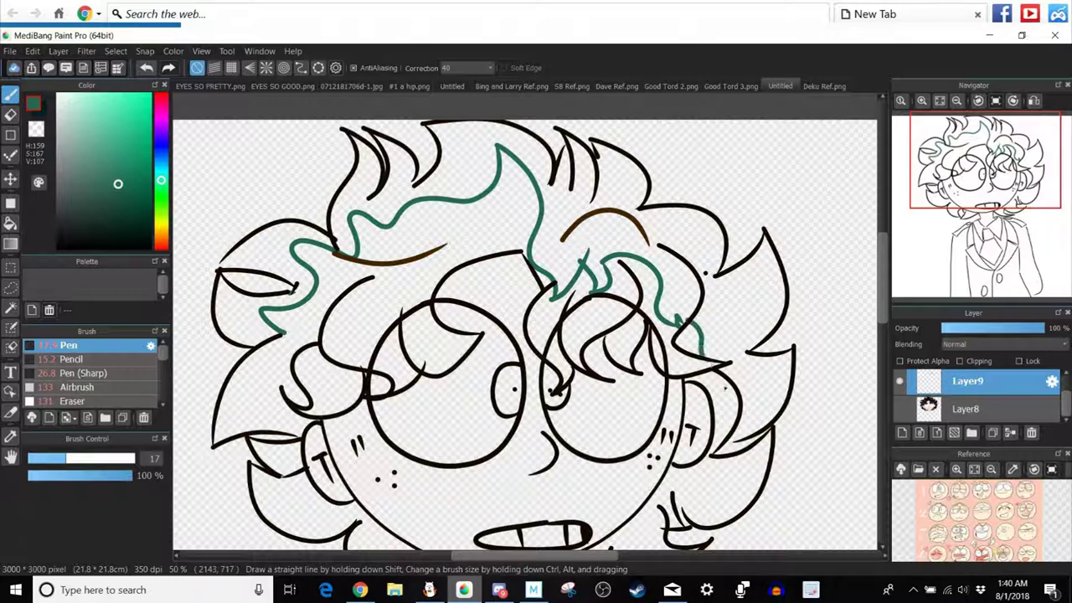
{"action": "mouse_move", "coordinate": [709, 370]}
{"action": "left_mouse_down"}
{"action": "mouse_move", "coordinate": [713, 456]}
{"action": "mouse_move", "coordinate": [735, 417]}
{"action": "mouse_move", "coordinate": [701, 476]}
{"action": "mouse_move", "coordinate": [712, 517]}
{"action": "mouse_move", "coordinate": [696, 523]}
{"action": "left_mouse_up"}
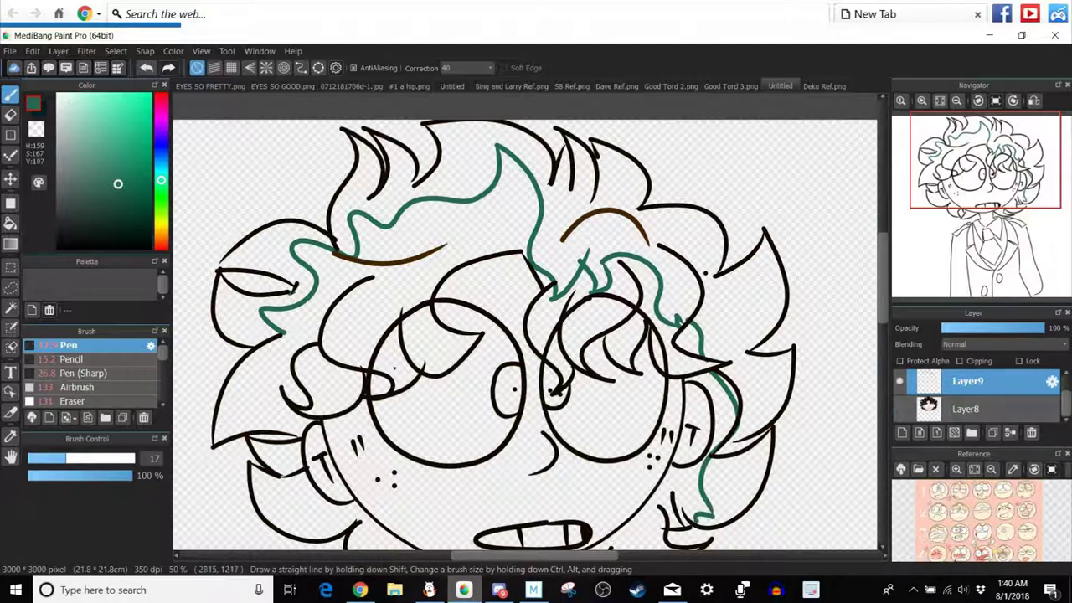
Try to fill the outer hair with green while Layer8 is shown, undo the fill, and hide Layer8 again.
{"action": "left_click", "coordinate": [900, 409]}
{"action": "key", "text": "g"}
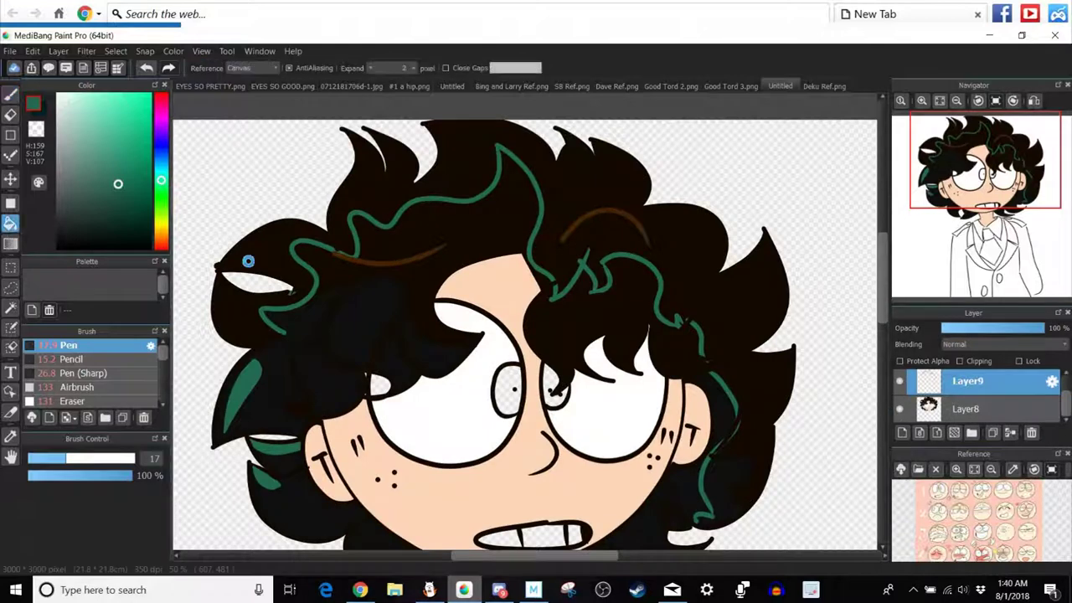
{"action": "left_click", "coordinate": [251, 256]}
{"action": "left_click", "coordinate": [147, 68]}
{"action": "left_click", "coordinate": [899, 408]}
{"action": "key", "text": "b"}
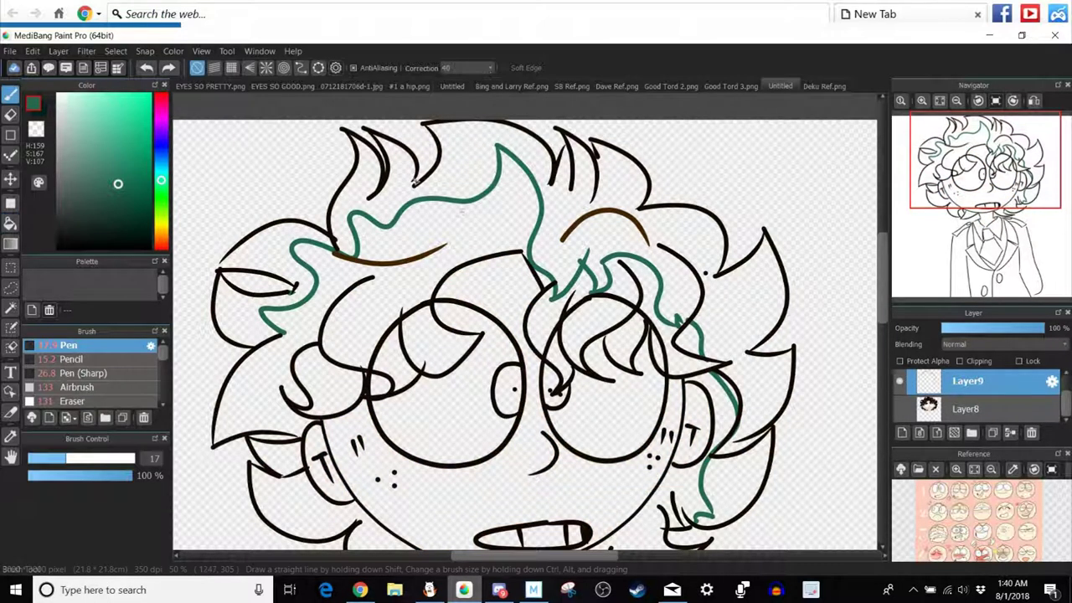
Join the top tuft's line to the green outline, fill the outer hair areas with green, and show Layer8 again.
{"action": "left_click_drag", "start_coordinate": [411, 179], "coordinate": [416, 191]}
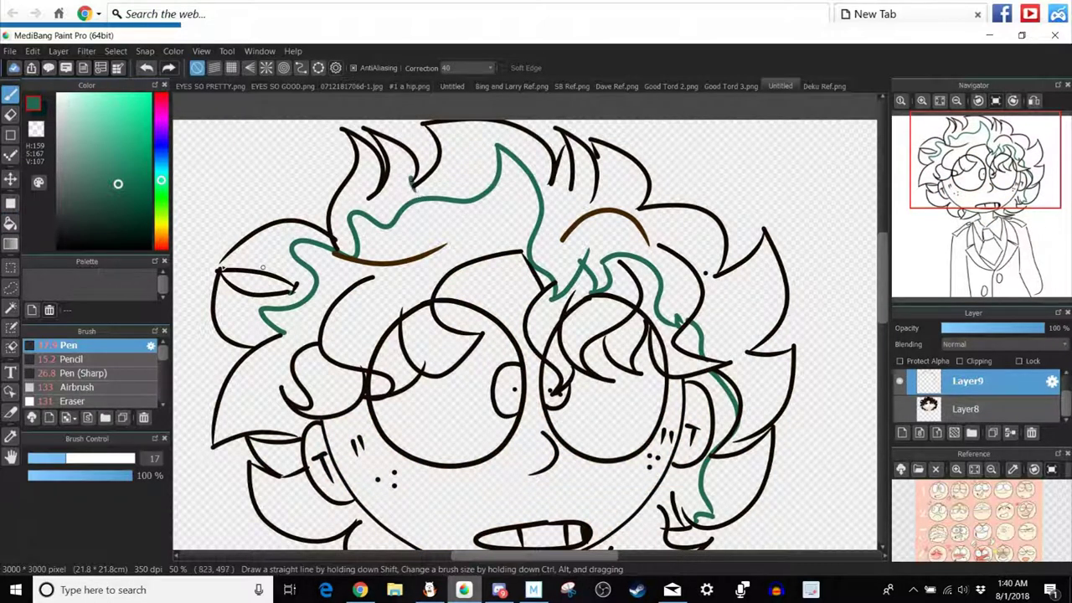
{"action": "left_click", "coordinate": [15, 223]}
{"action": "left_click", "coordinate": [393, 190]}
{"action": "left_click", "coordinate": [285, 233]}
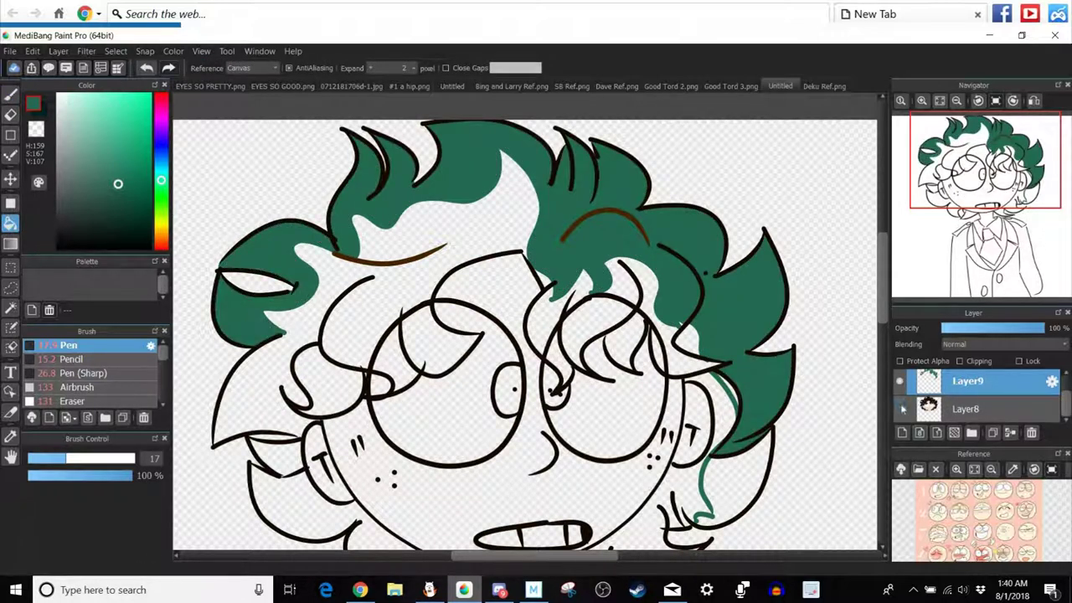
{"action": "left_click", "coordinate": [903, 408]}
{"action": "left_click", "coordinate": [958, 101]}
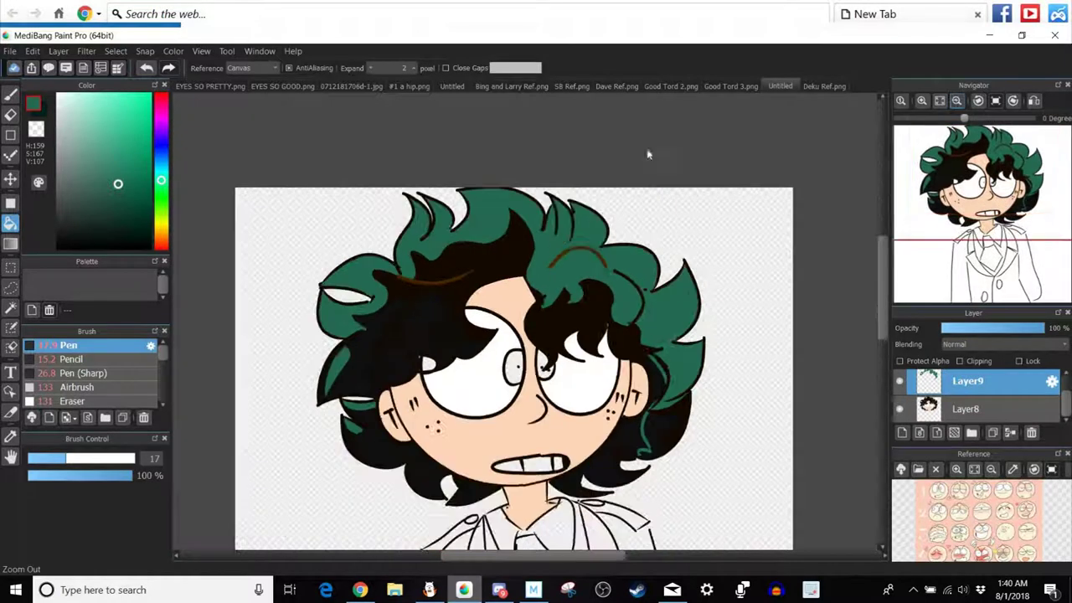
Draw green outlines for highlight strands running from the top hair down into the fringe over the left eye.
{"action": "key", "text": "b"}
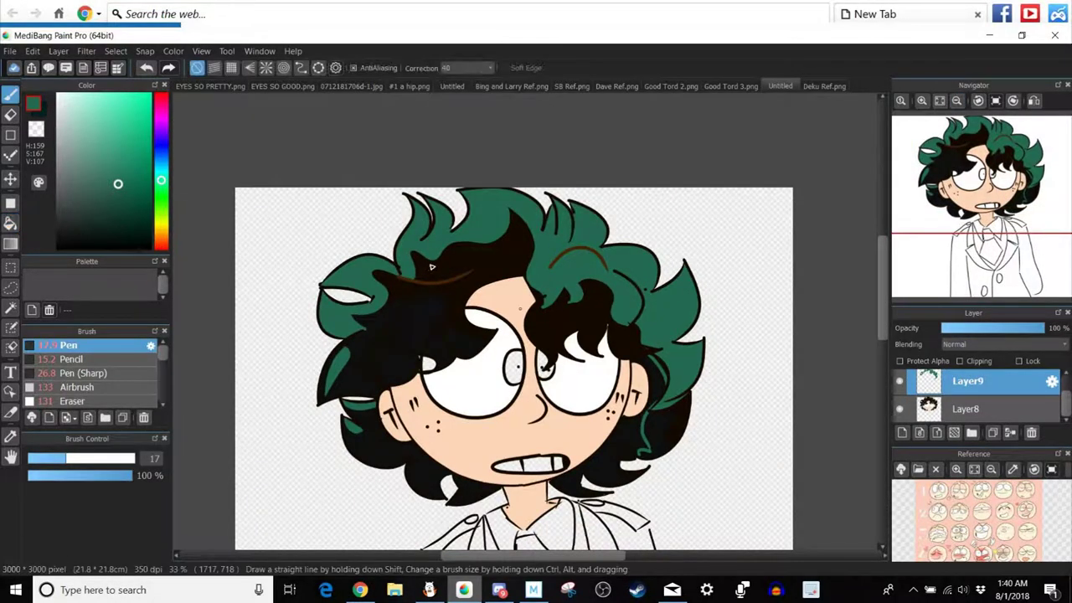
{"action": "mouse_move", "coordinate": [429, 256]}
{"action": "left_mouse_down"}
{"action": "mouse_move", "coordinate": [443, 322]}
{"action": "mouse_move", "coordinate": [475, 341]}
{"action": "mouse_move", "coordinate": [461, 274]}
{"action": "left_mouse_up"}
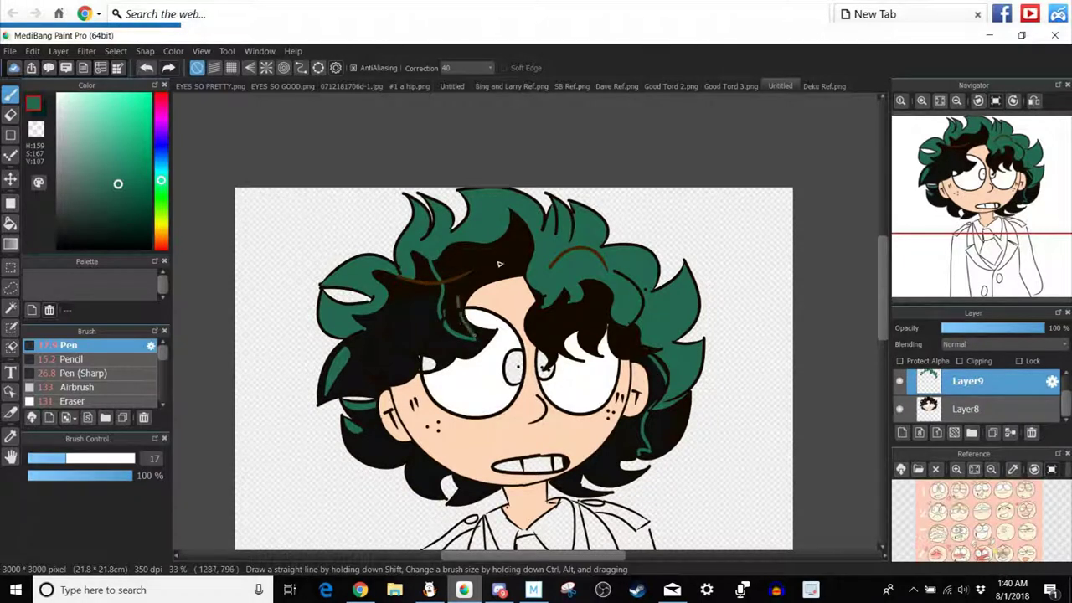
{"action": "left_click_drag", "start_coordinate": [532, 267], "coordinate": [539, 262]}
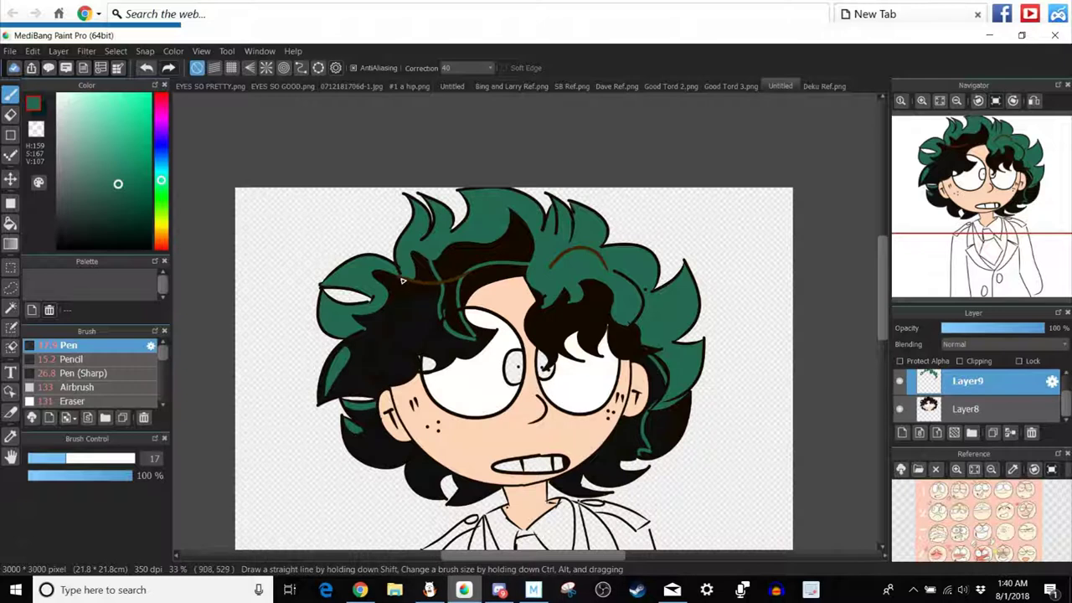
{"action": "left_click_drag", "start_coordinate": [417, 321], "coordinate": [443, 345]}
{"action": "key", "text": "ctrl+z"}
{"action": "left_click_drag", "start_coordinate": [414, 334], "coordinate": [400, 315]}
Hide Layer8 and fill the forehead hair and the fringe strands over the left eye with green.
{"action": "left_click", "coordinate": [900, 408]}
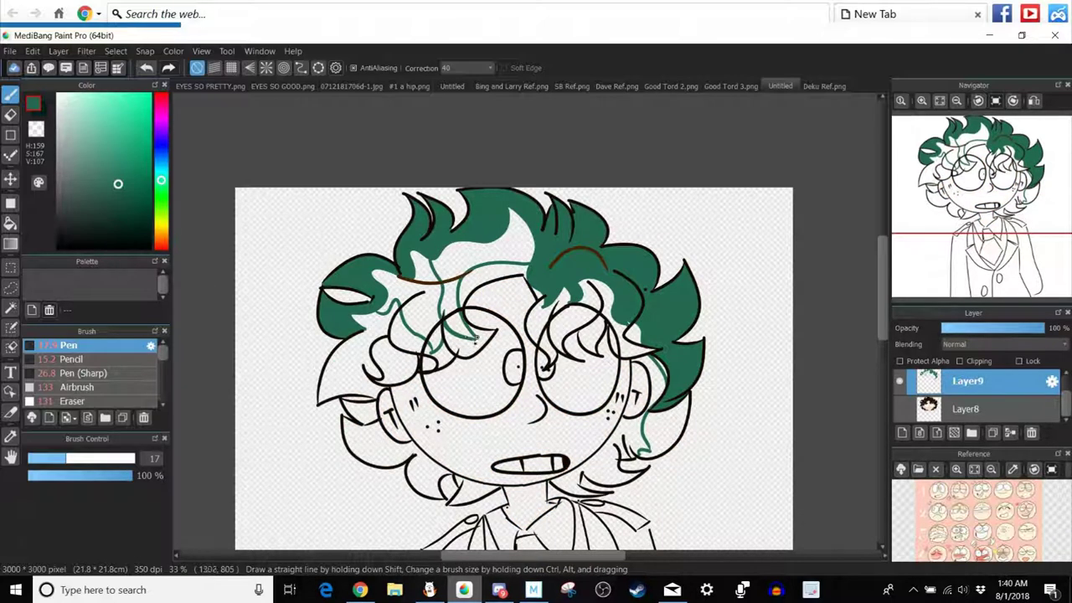
{"action": "key", "text": "g"}
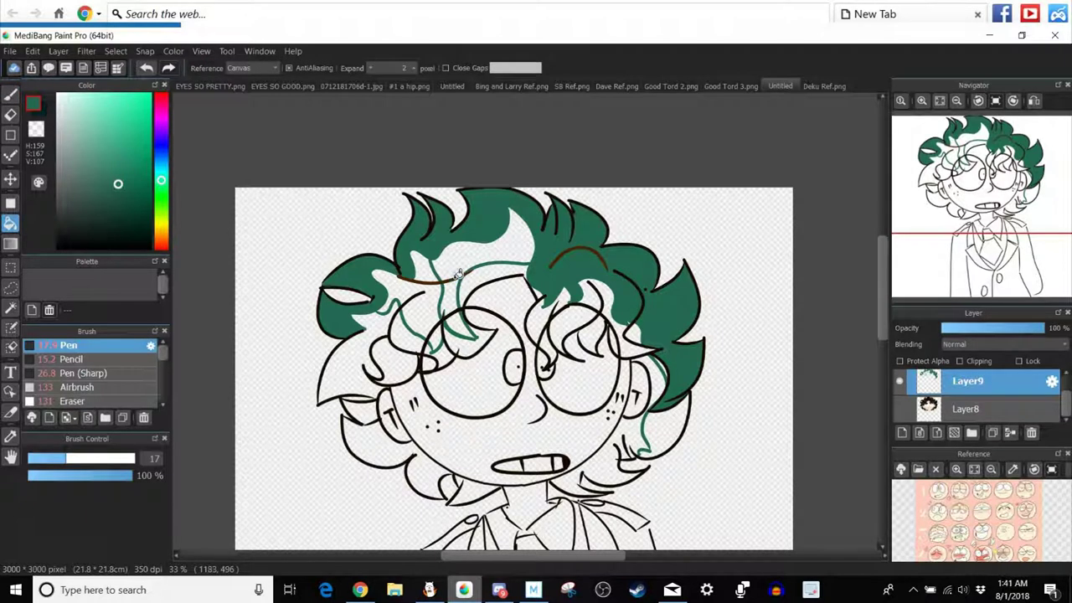
{"action": "left_click", "coordinate": [477, 252]}
{"action": "left_click", "coordinate": [442, 287]}
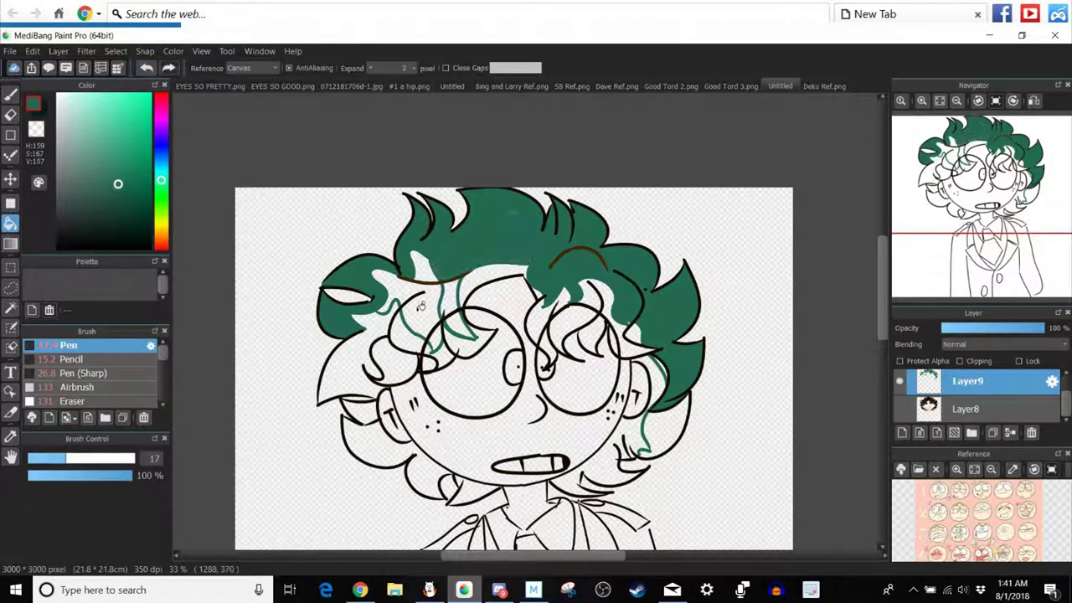
{"action": "left_click", "coordinate": [432, 300]}
{"action": "left_click", "coordinate": [426, 273]}
{"action": "left_click", "coordinate": [452, 300]}
{"action": "left_click", "coordinate": [455, 323]}
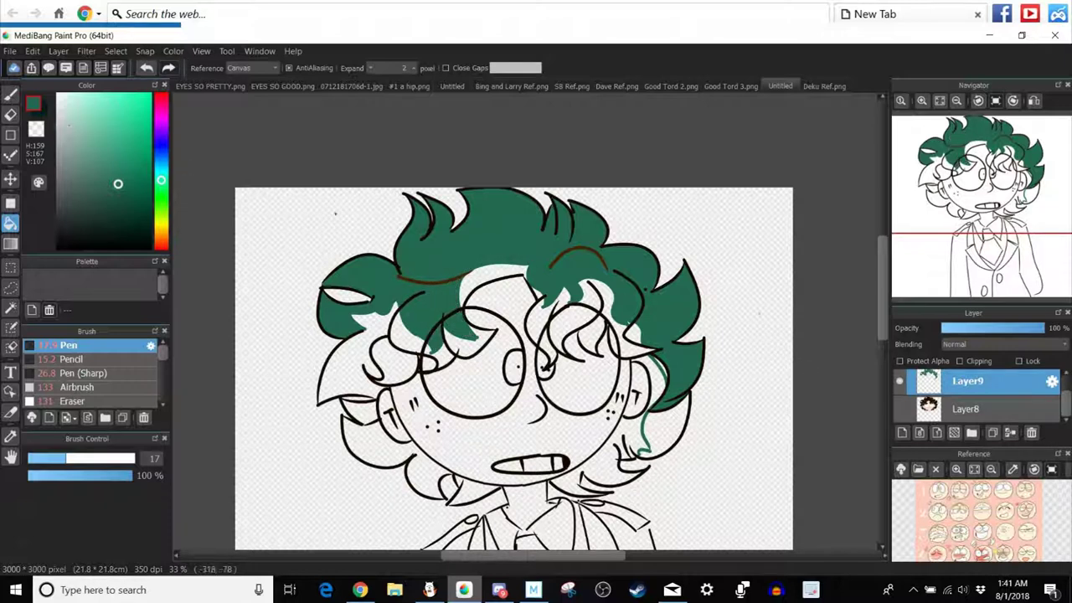
Outline the highlight strands in the fringe over the right eye and fill them with green.
{"action": "key", "text": "b"}
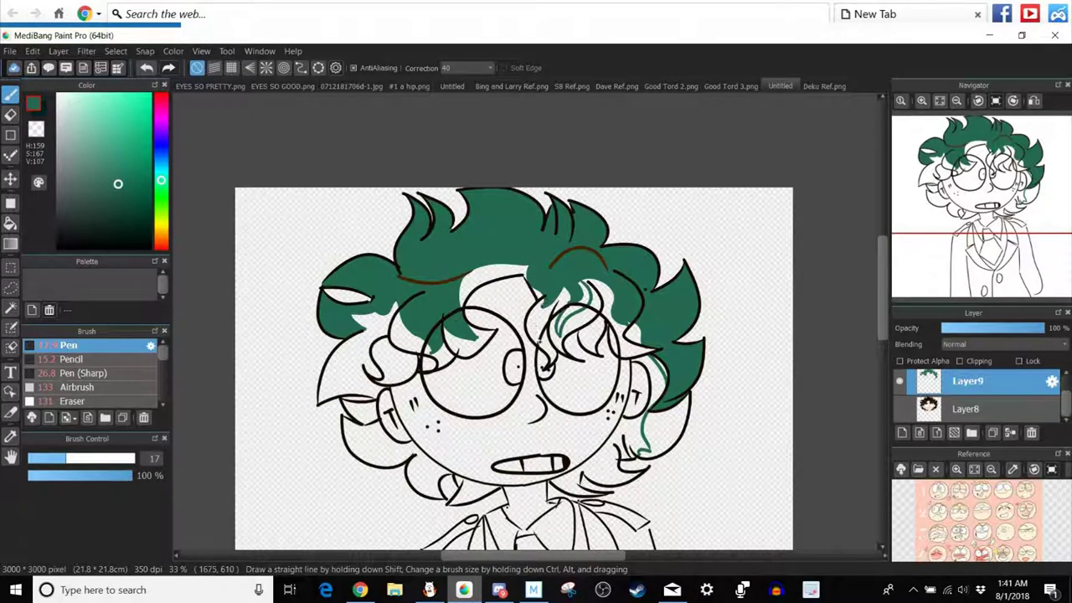
{"action": "left_click_drag", "start_coordinate": [533, 323], "coordinate": [556, 352]}
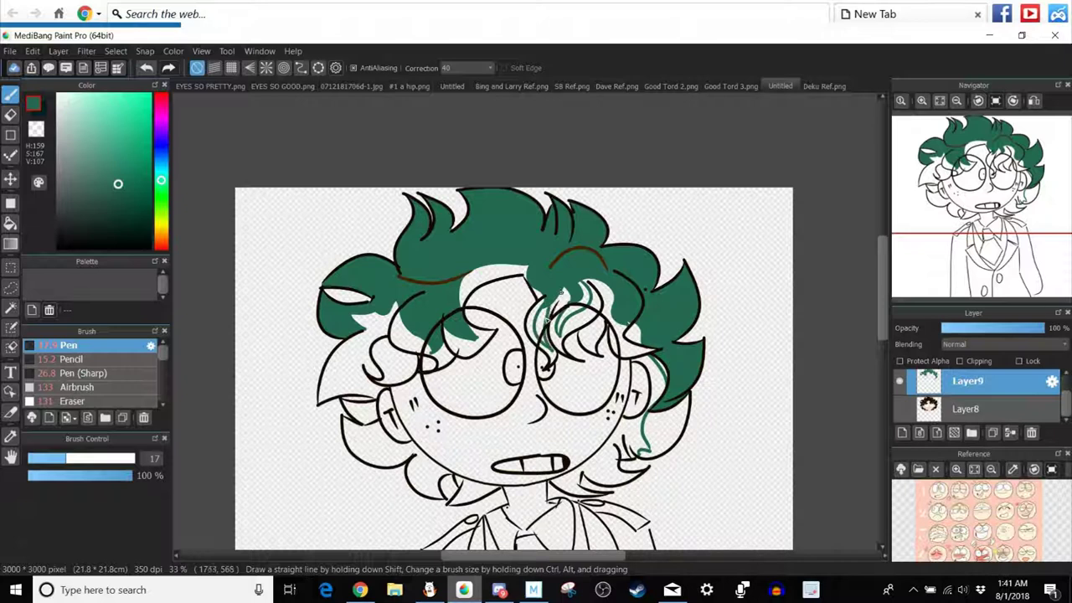
{"action": "left_click", "coordinate": [10, 223]}
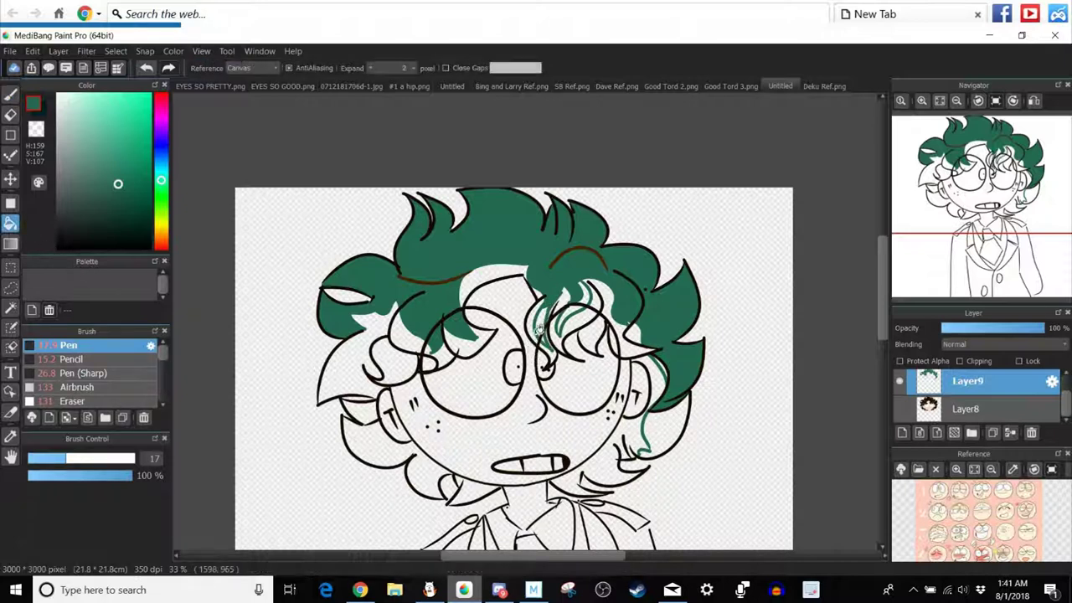
{"action": "left_click", "coordinate": [547, 336]}
{"action": "left_click", "coordinate": [549, 335]}
{"action": "left_click", "coordinate": [568, 315]}
{"action": "left_click", "coordinate": [583, 305]}
{"action": "left_click", "coordinate": [571, 310]}
Reshape the green fringe strand over the left eye with the eraser and pen, and show Layer8 again.
{"action": "key", "text": "b"}
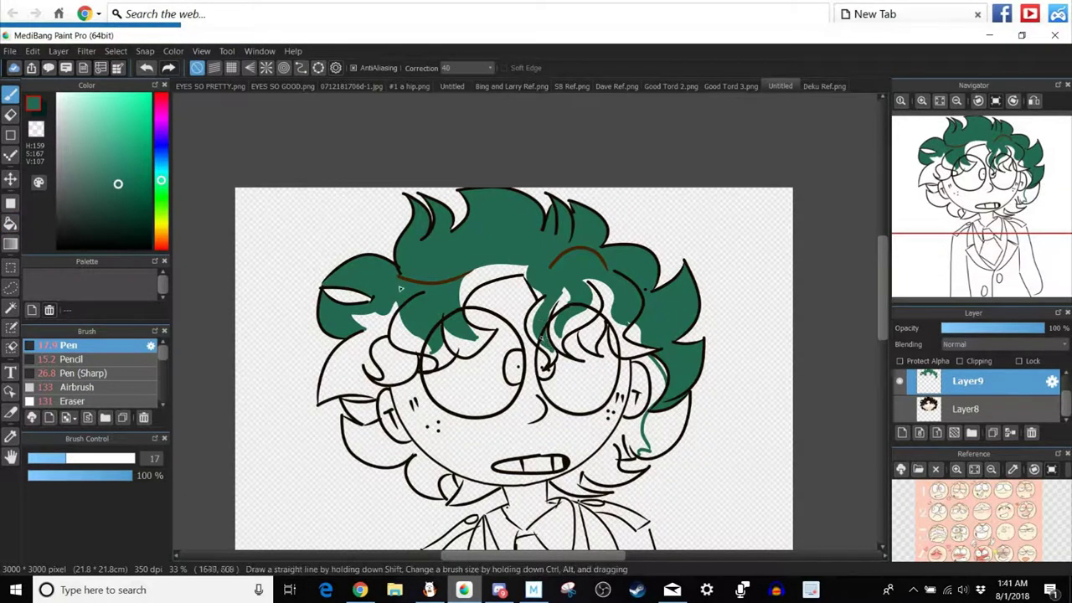
{"action": "key", "text": "e"}
{"action": "left_click_drag", "start_coordinate": [426, 287], "coordinate": [410, 309]}
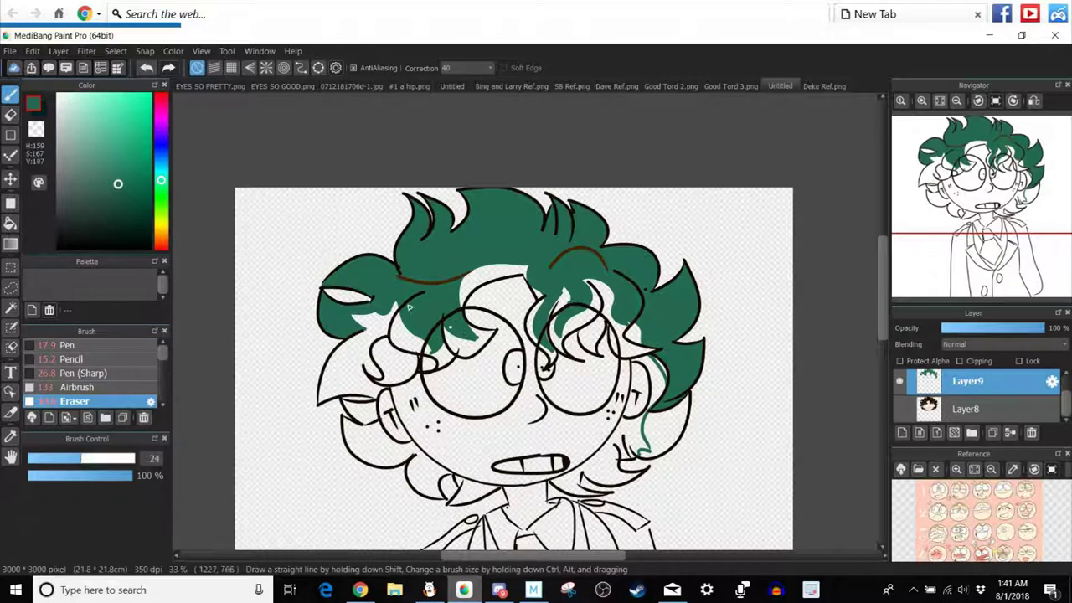
{"action": "left_click_drag", "start_coordinate": [402, 299], "coordinate": [429, 346]}
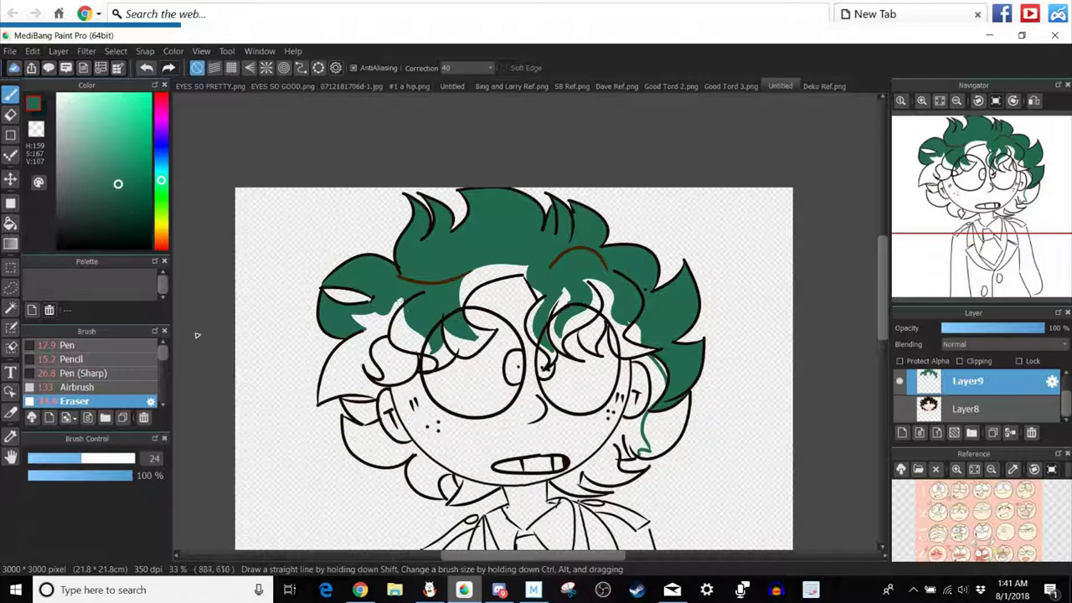
{"action": "left_click", "coordinate": [121, 343]}
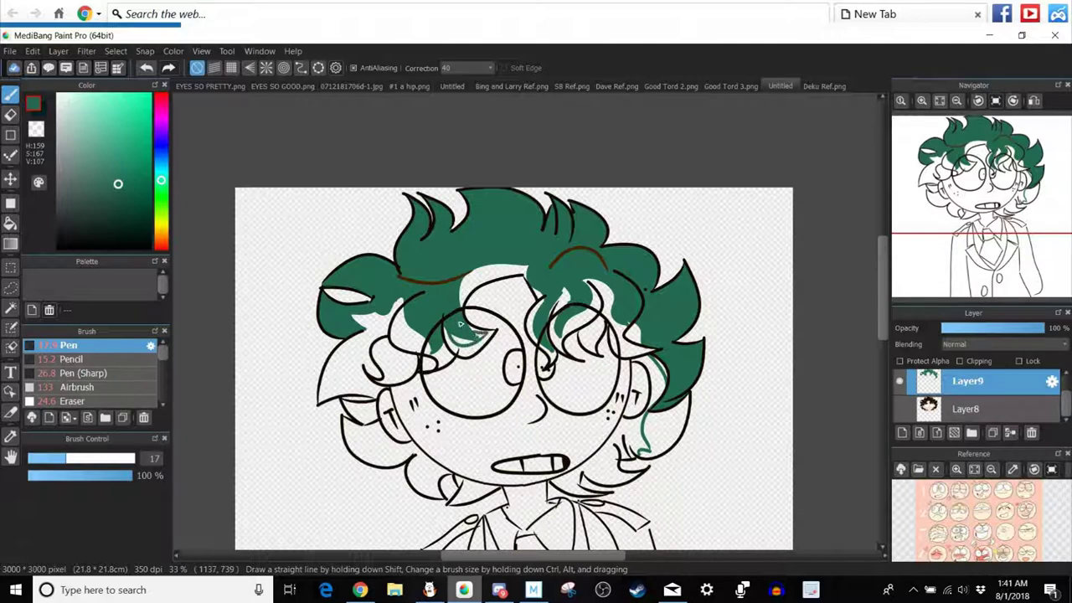
{"action": "left_click", "coordinate": [10, 222]}
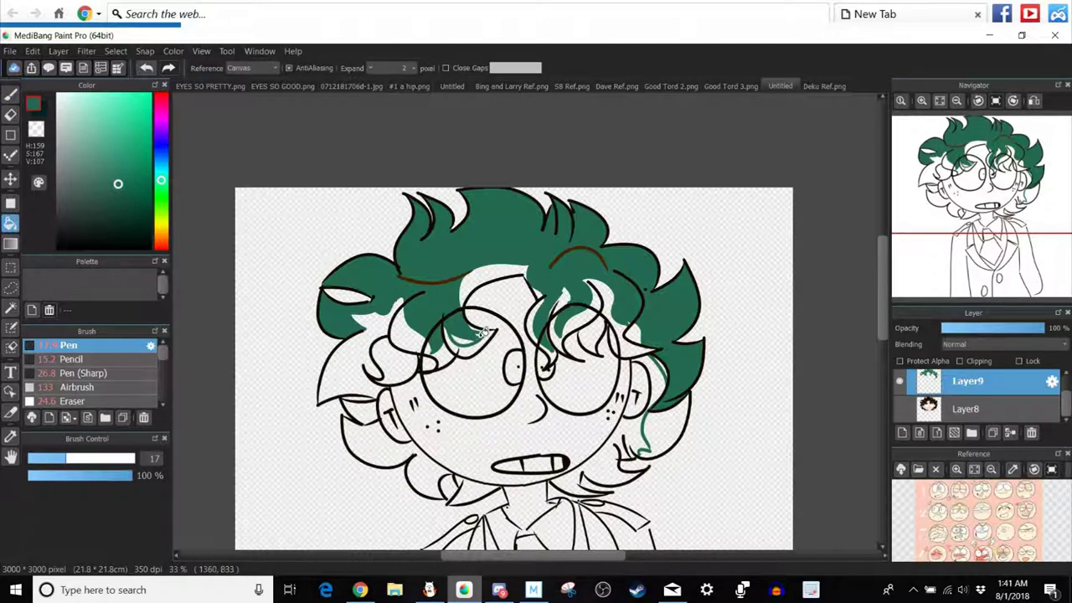
{"action": "left_click", "coordinate": [901, 409]}
{"action": "left_click", "coordinate": [900, 410]}
{"action": "left_click", "coordinate": [900, 410]}
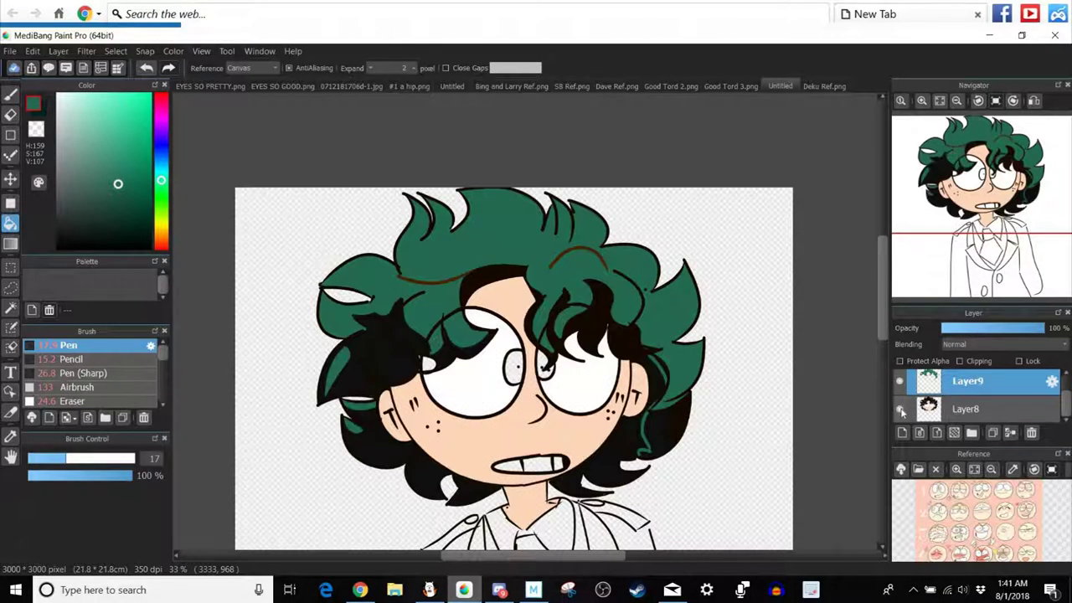
Check the hair shading in Deku Ref.png and return to the character drawing.
{"action": "left_click_drag", "start_coordinate": [980, 200], "coordinate": [990, 198]}
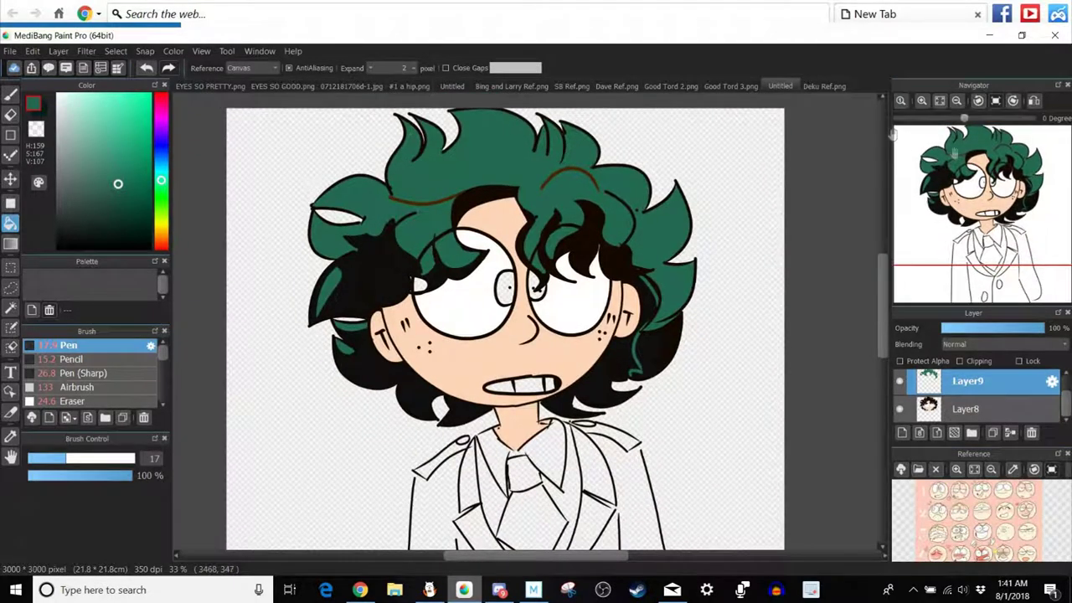
{"action": "left_click", "coordinate": [825, 86]}
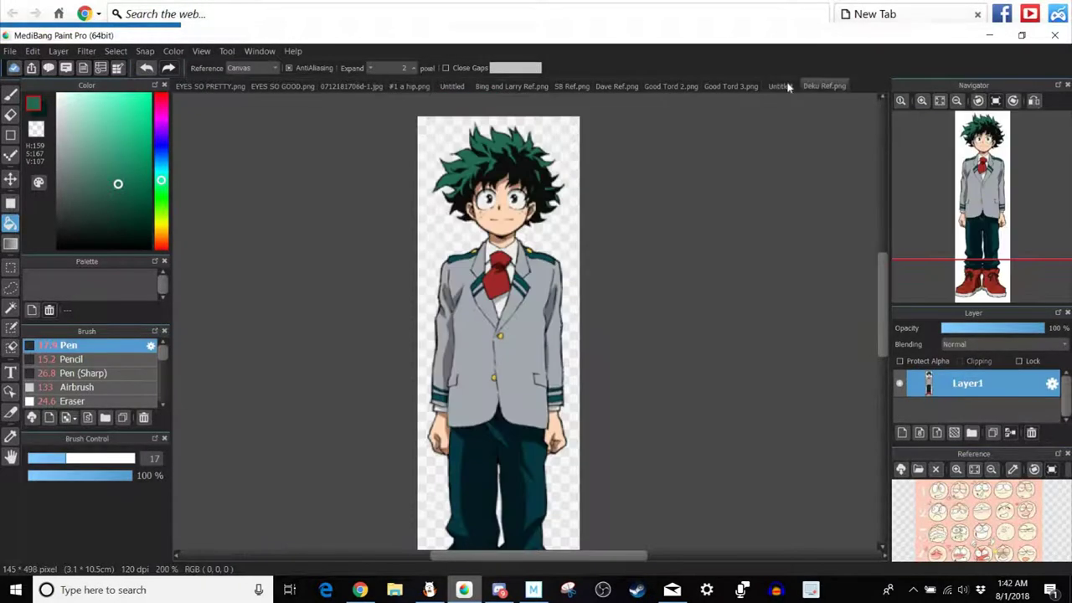
{"action": "left_click", "coordinate": [781, 86]}
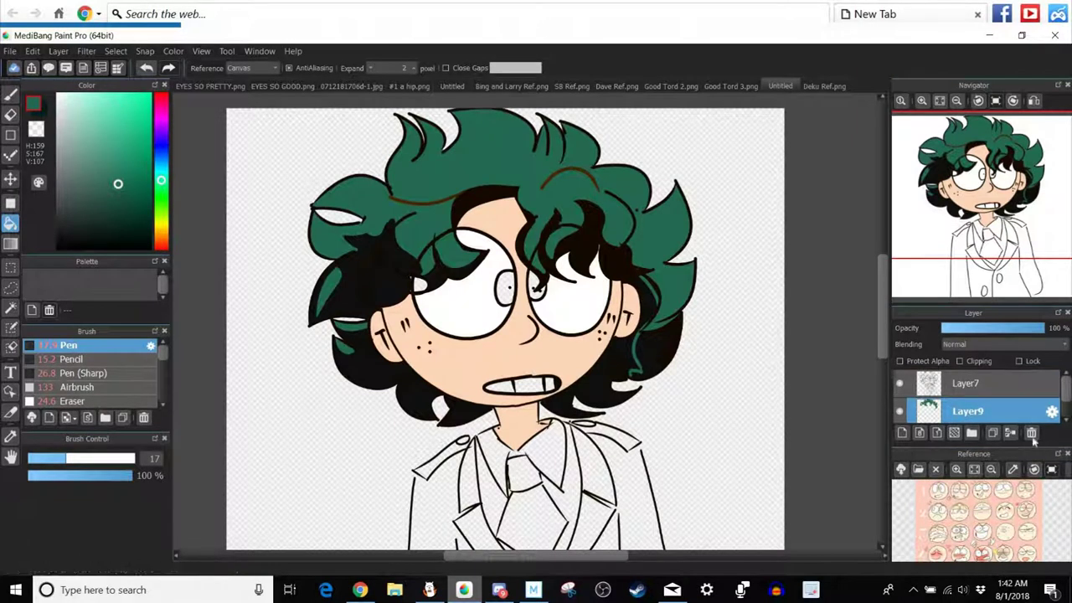
Delete the green highlight layer, hide Layer8, and add a new empty layer directly below Layer7.
{"action": "left_click", "coordinate": [1031, 433]}
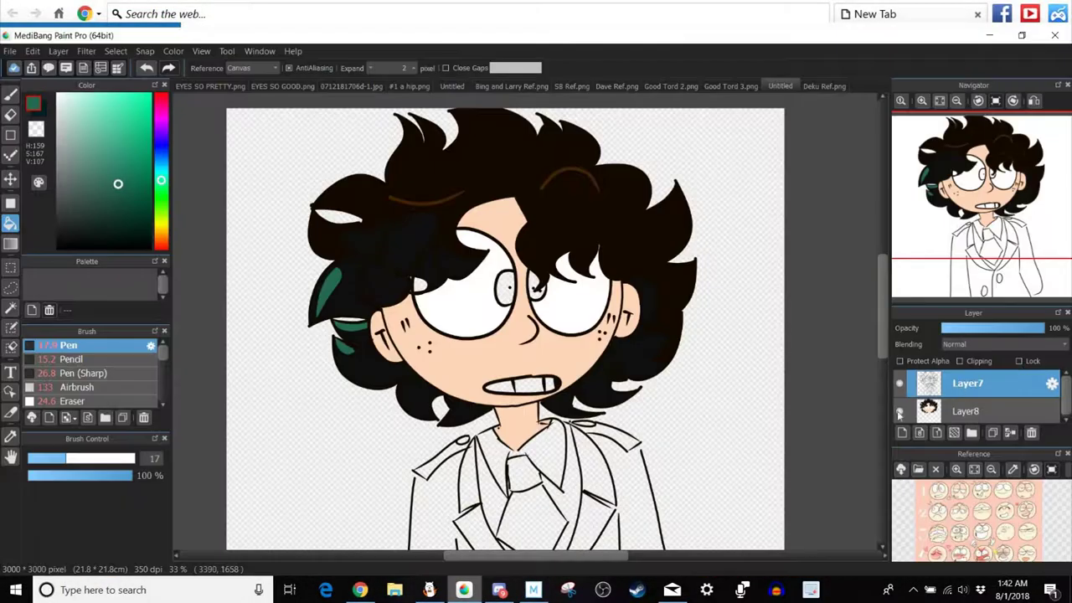
{"action": "left_click", "coordinate": [899, 411]}
{"action": "left_click", "coordinate": [902, 433]}
{"action": "left_click_drag", "start_coordinate": [936, 386], "coordinate": [936, 415]}
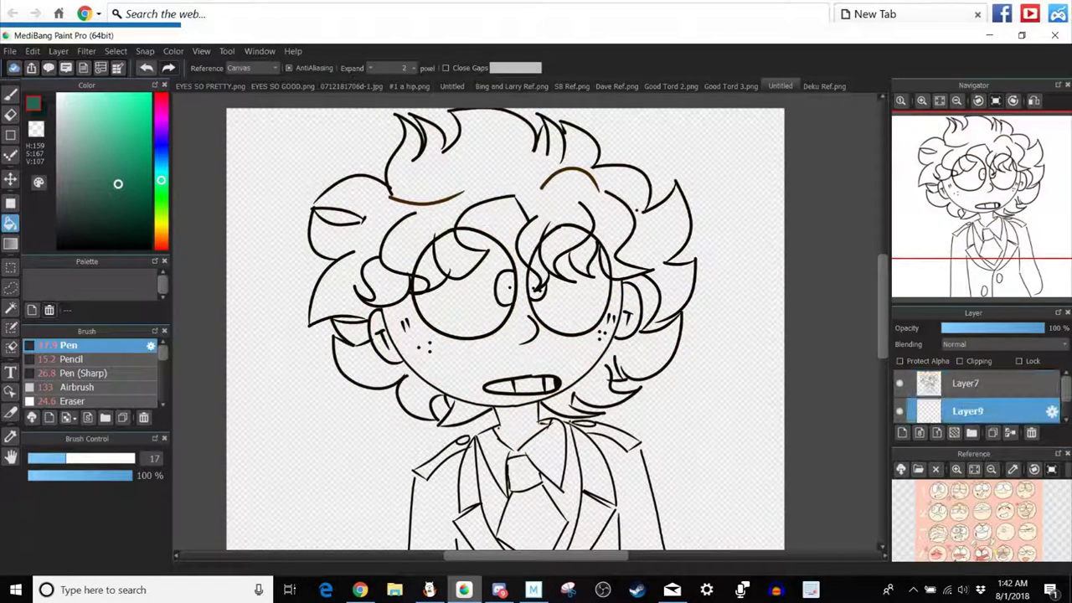
Draw green highlight outlines on the fringe strands over the right eye and along the inner edge of the left hair lock.
{"action": "left_click", "coordinate": [11, 94]}
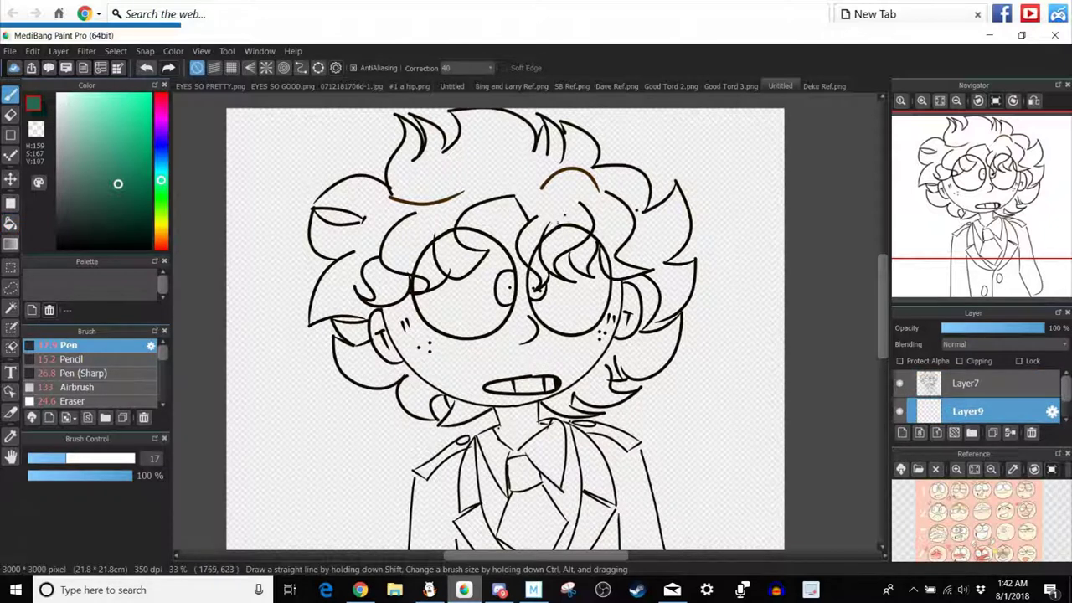
{"action": "left_click_drag", "start_coordinate": [555, 216], "coordinate": [553, 263]}
{"action": "mouse_move", "coordinate": [546, 219]}
{"action": "left_mouse_down"}
{"action": "mouse_move", "coordinate": [526, 239]}
{"action": "mouse_move", "coordinate": [529, 255]}
{"action": "left_mouse_up"}
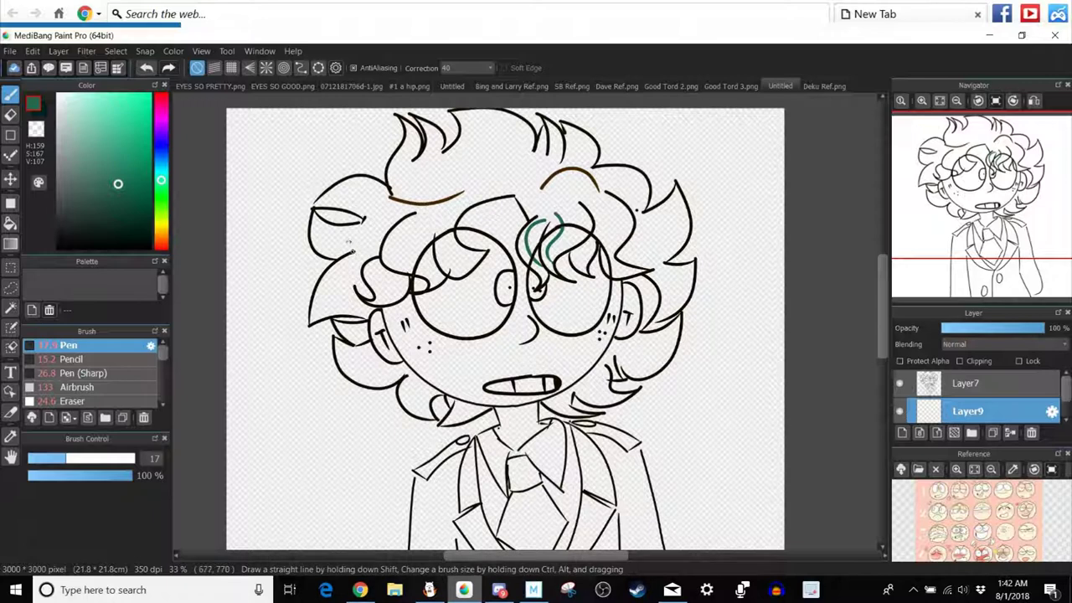
{"action": "left_click_drag", "start_coordinate": [366, 230], "coordinate": [381, 212]}
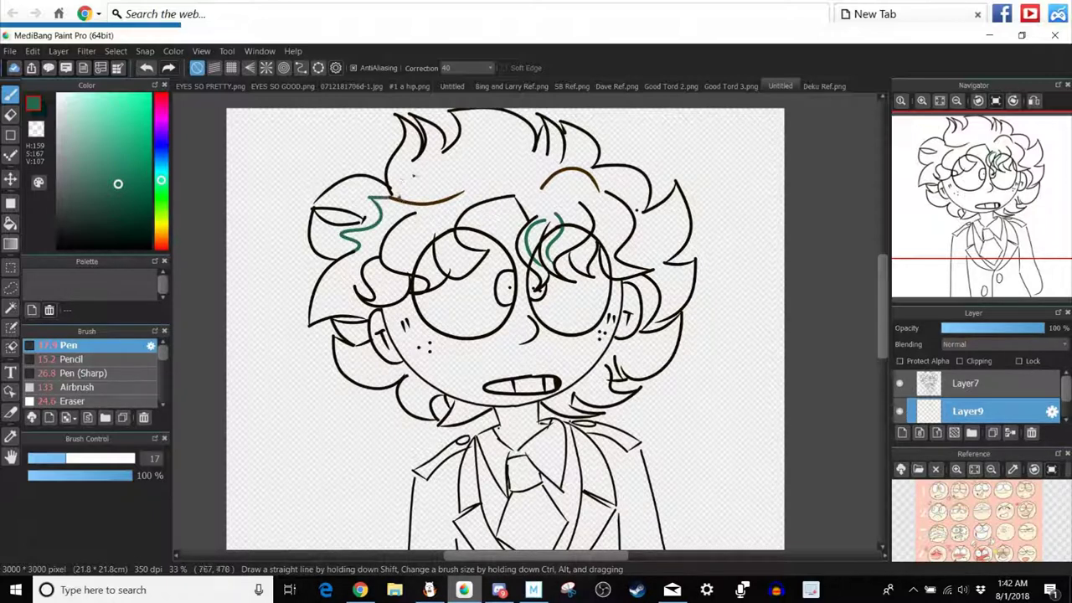
Try a green outline above the brown forehead hair line and undo it.
{"action": "left_click_drag", "start_coordinate": [439, 176], "coordinate": [440, 174]}
{"action": "left_click", "coordinate": [145, 51]}
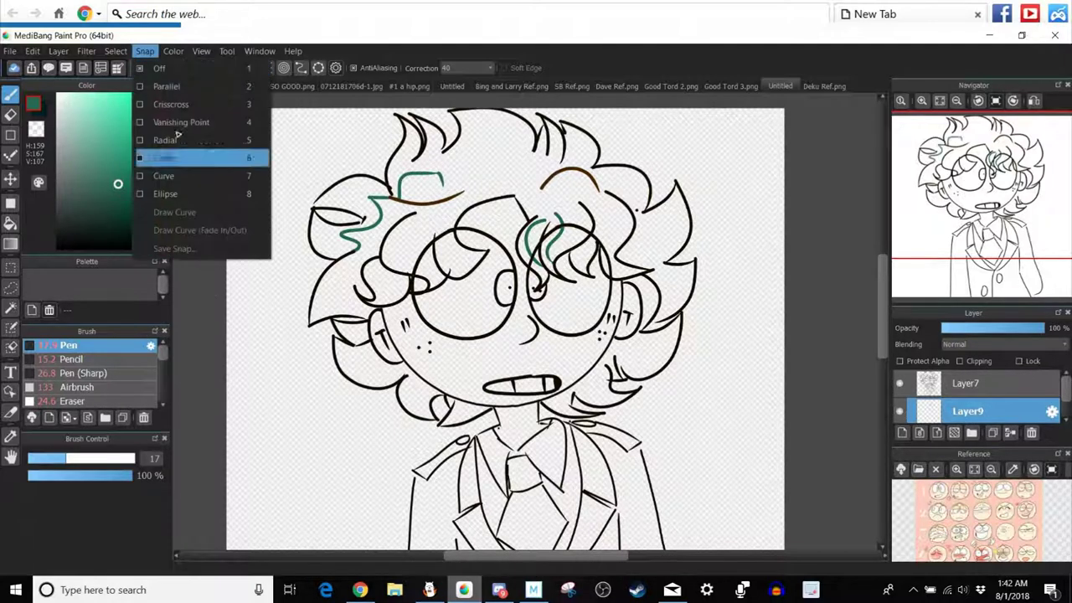
{"action": "left_click", "coordinate": [149, 67]}
{"action": "left_click", "coordinate": [148, 68]}
{"action": "left_click", "coordinate": [147, 69]}
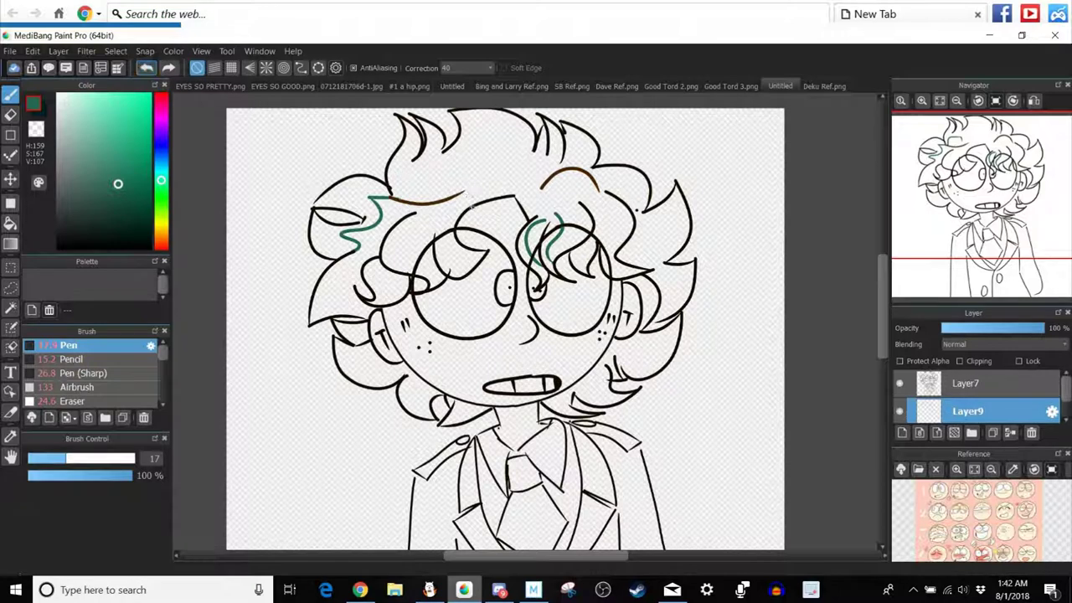
Outline the fringe strands over the left eye in green, and draw a wavy green outline from the left lock across the forehead hair.
{"action": "mouse_move", "coordinate": [447, 217]}
{"action": "left_mouse_down"}
{"action": "mouse_move", "coordinate": [469, 267]}
{"action": "mouse_move", "coordinate": [473, 249]}
{"action": "mouse_move", "coordinate": [444, 261]}
{"action": "mouse_move", "coordinate": [431, 219]}
{"action": "mouse_move", "coordinate": [406, 216]}
{"action": "mouse_move", "coordinate": [392, 254]}
{"action": "left_mouse_up"}
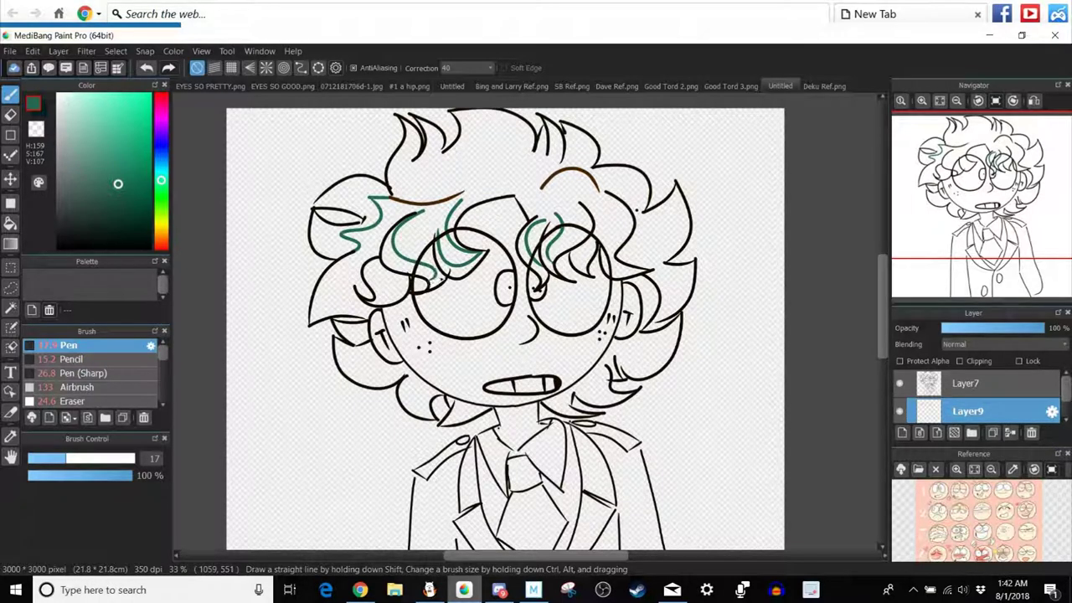
{"action": "left_click_drag", "start_coordinate": [434, 282], "coordinate": [442, 274]}
{"action": "left_click_drag", "start_coordinate": [402, 189], "coordinate": [406, 164]}
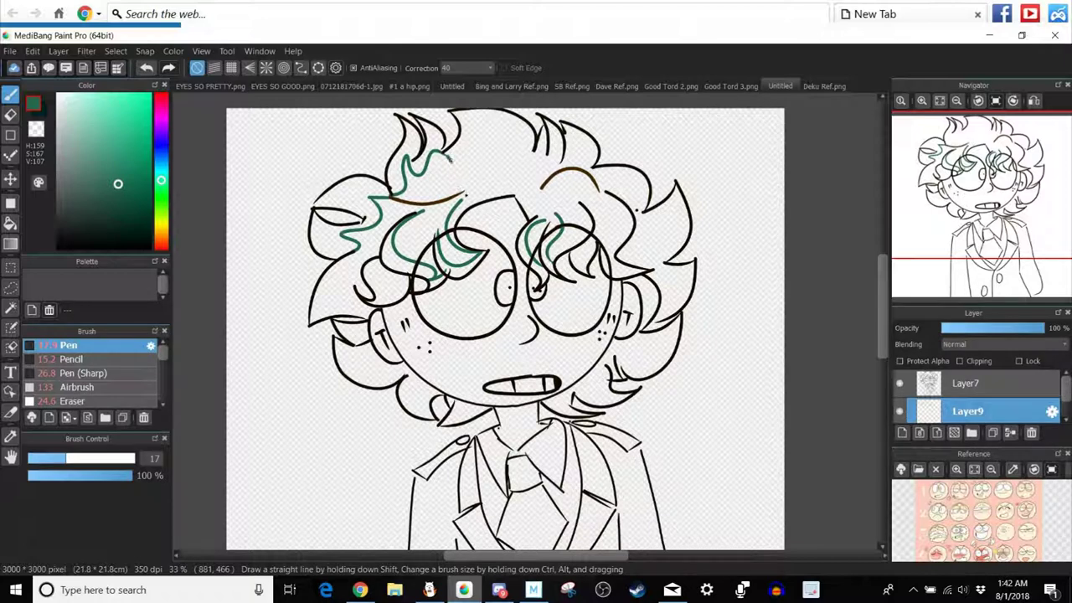
{"action": "mouse_move", "coordinate": [453, 164]}
{"action": "left_mouse_down"}
{"action": "mouse_move", "coordinate": [499, 174]}
{"action": "mouse_move", "coordinate": [531, 210]}
{"action": "left_mouse_up"}
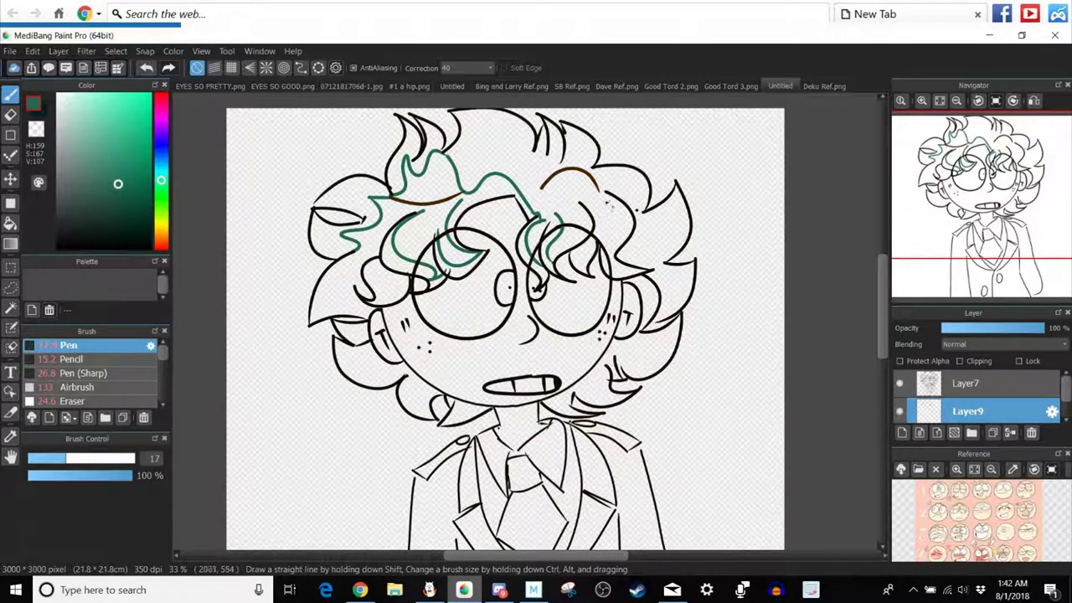
Continue the green outline through the fringe over the right eye and down the curls beside the right ear.
{"action": "mouse_move", "coordinate": [607, 199]}
{"action": "left_mouse_down"}
{"action": "mouse_move", "coordinate": [624, 228]}
{"action": "mouse_move", "coordinate": [621, 266]}
{"action": "mouse_move", "coordinate": [598, 243]}
{"action": "left_mouse_up"}
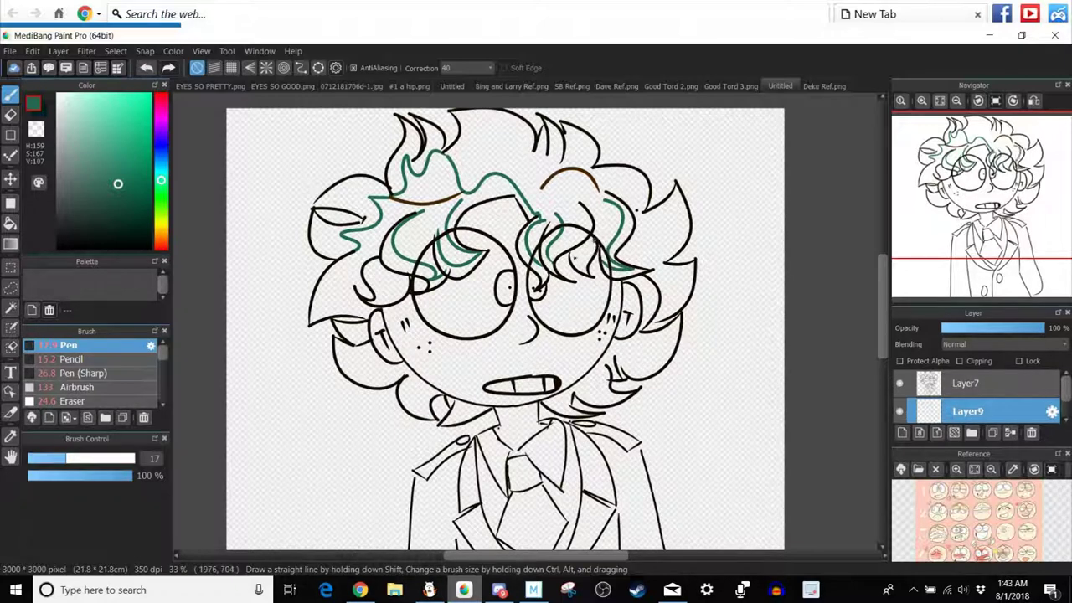
{"action": "left_click_drag", "start_coordinate": [584, 259], "coordinate": [571, 254]}
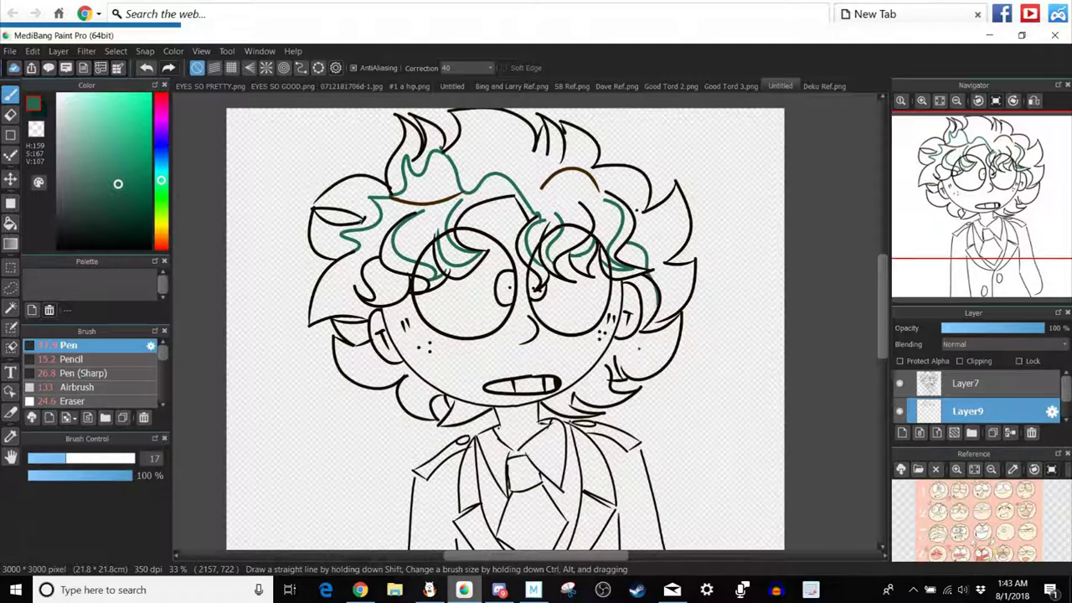
{"action": "left_click_drag", "start_coordinate": [659, 352], "coordinate": [635, 361]}
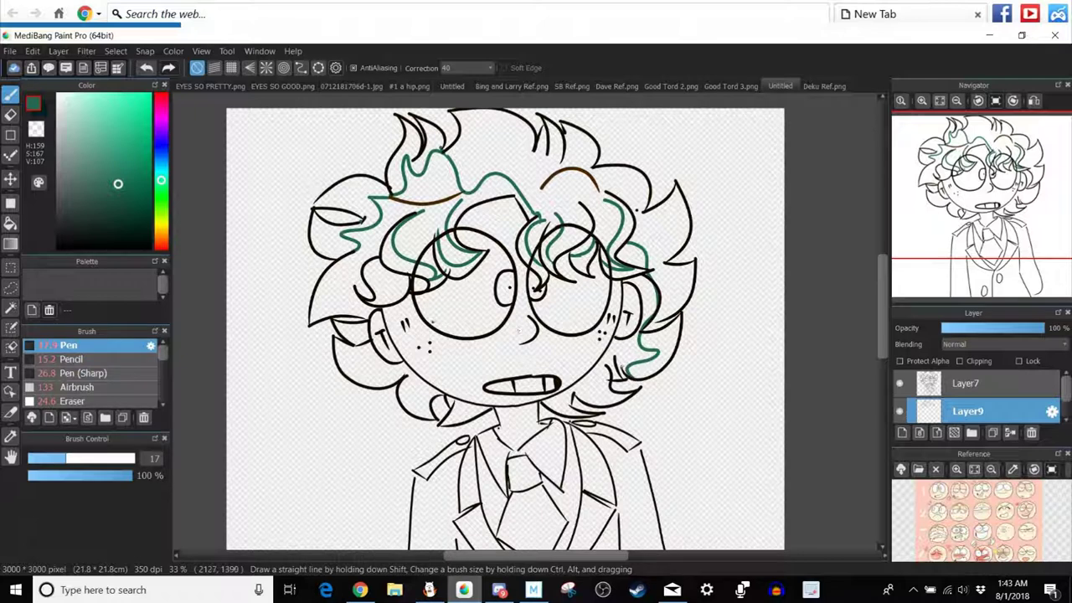
Fill the top and right outer hair with green, and undo the fill of the left lock.
{"action": "left_click", "coordinate": [10, 223]}
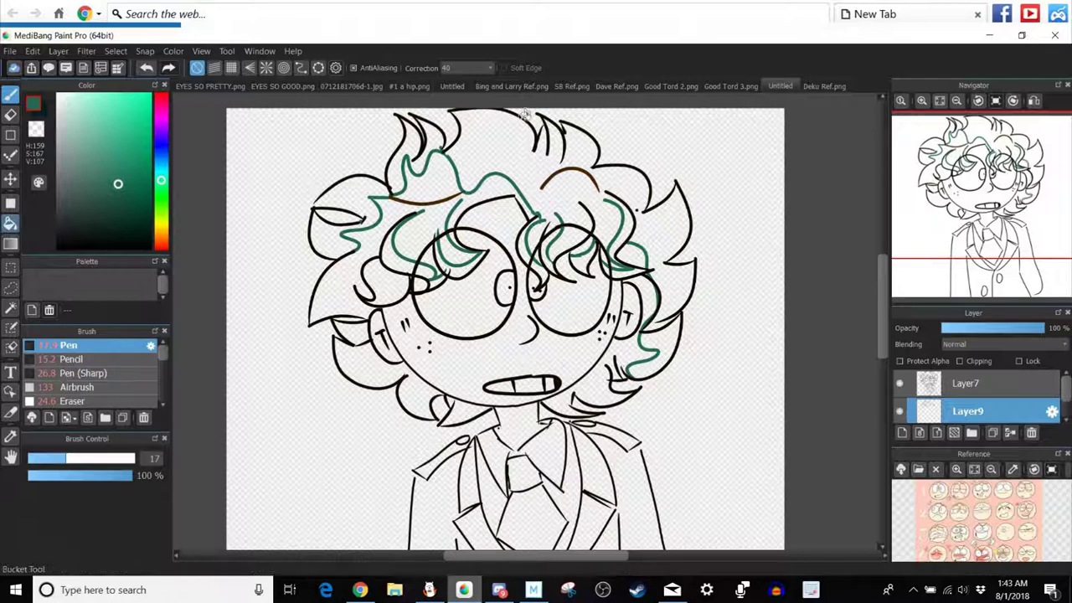
{"action": "left_click", "coordinate": [510, 163]}
{"action": "left_click", "coordinate": [392, 174]}
{"action": "left_click", "coordinate": [340, 227]}
{"action": "left_click", "coordinate": [146, 73]}
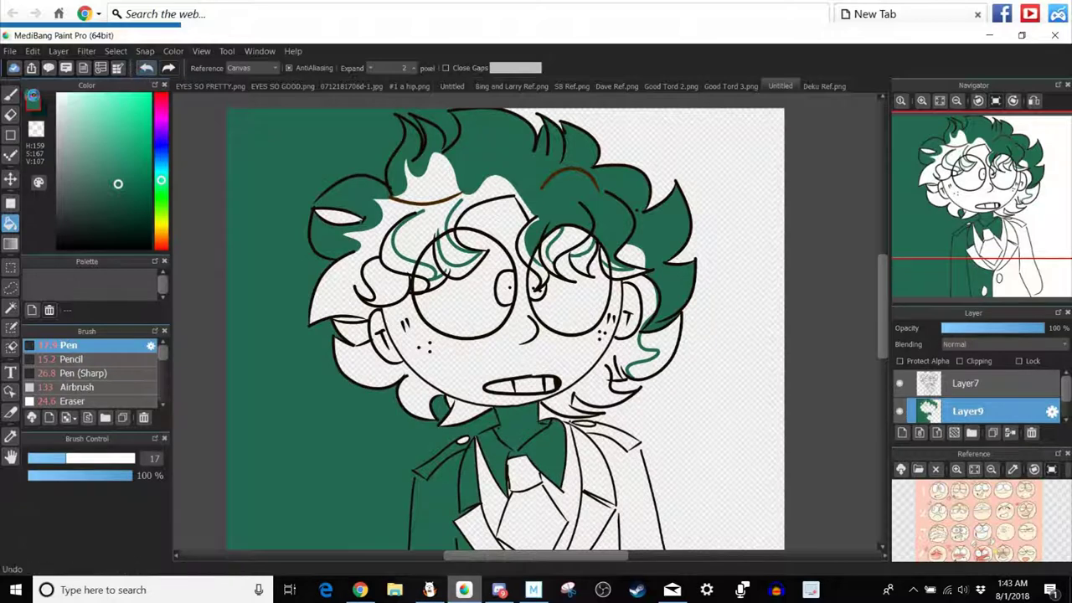
{"action": "left_click", "coordinate": [145, 67]}
Close the line gap at the left lock's tip, and fill the lock and the area above the brown forehead line with green.
{"action": "left_click", "coordinate": [10, 93]}
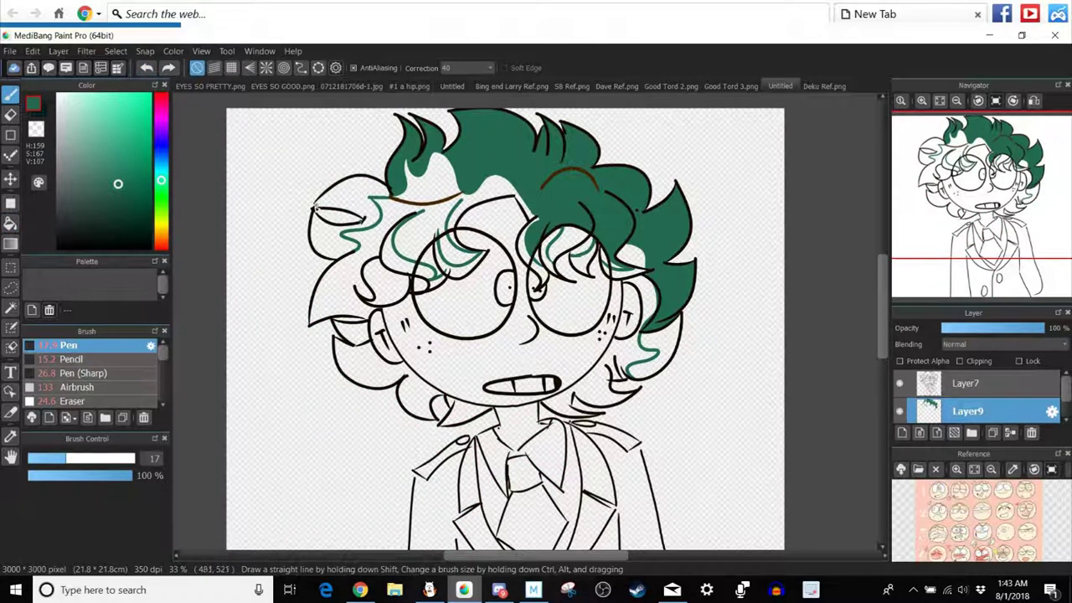
{"action": "left_click_drag", "start_coordinate": [314, 207], "coordinate": [317, 201]}
{"action": "left_click", "coordinate": [10, 223]}
{"action": "left_click", "coordinate": [357, 191]}
{"action": "left_click", "coordinate": [439, 208]}
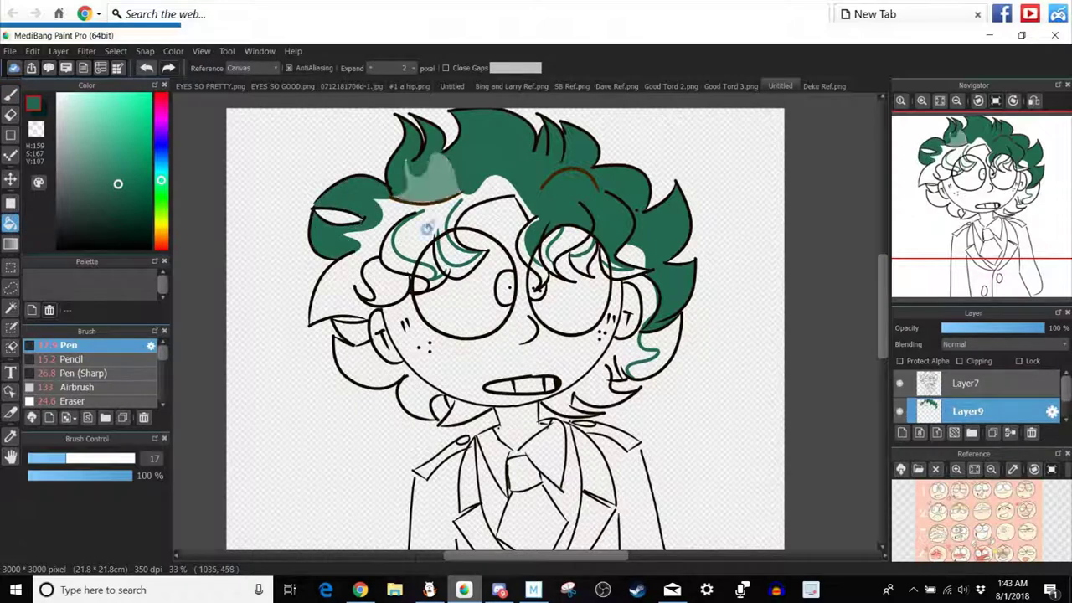
Try to fill the inner hair beside the left lock with green and undo the fill.
{"action": "left_click", "coordinate": [375, 223]}
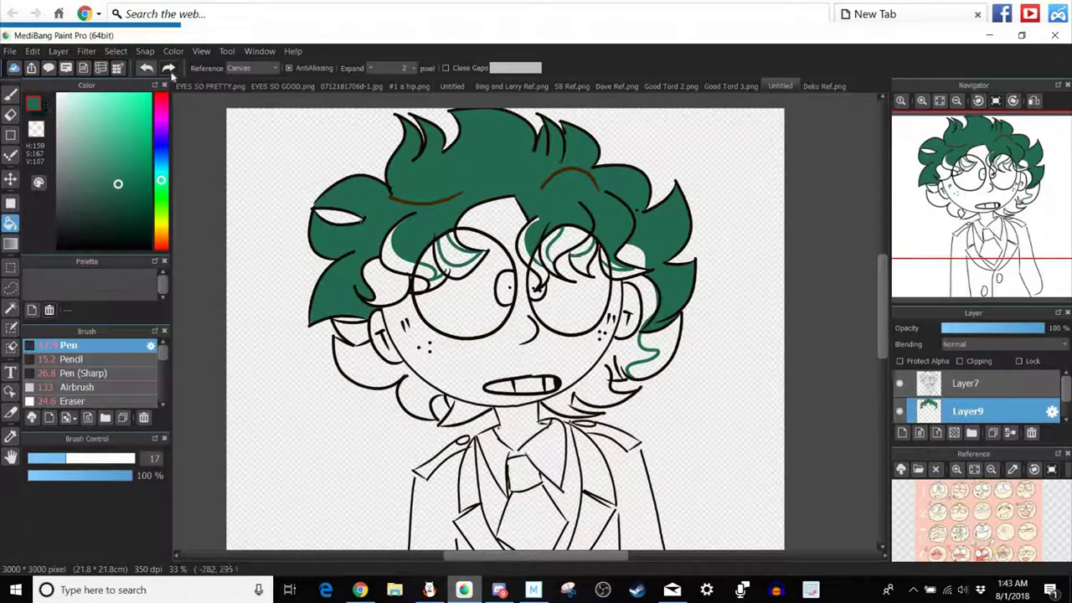
{"action": "left_click", "coordinate": [146, 67]}
{"action": "left_click", "coordinate": [10, 94]}
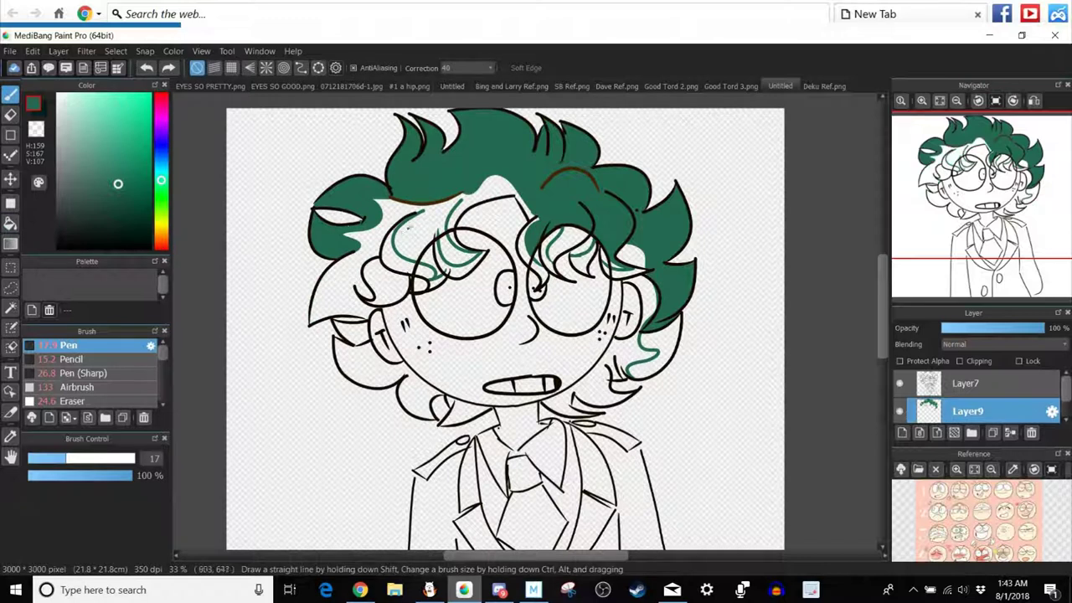
Close the line gap in the left hair, and fill the left fringe and the strands over the right eye with green.
{"action": "left_click_drag", "start_coordinate": [368, 242], "coordinate": [354, 244]}
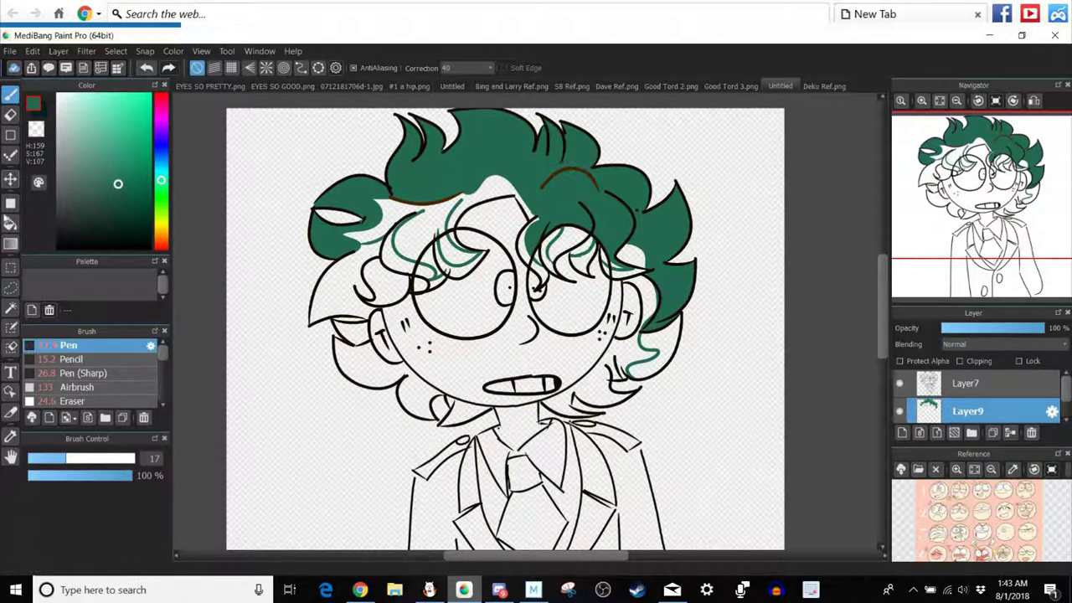
{"action": "left_click", "coordinate": [10, 202]}
{"action": "key", "text": "g"}
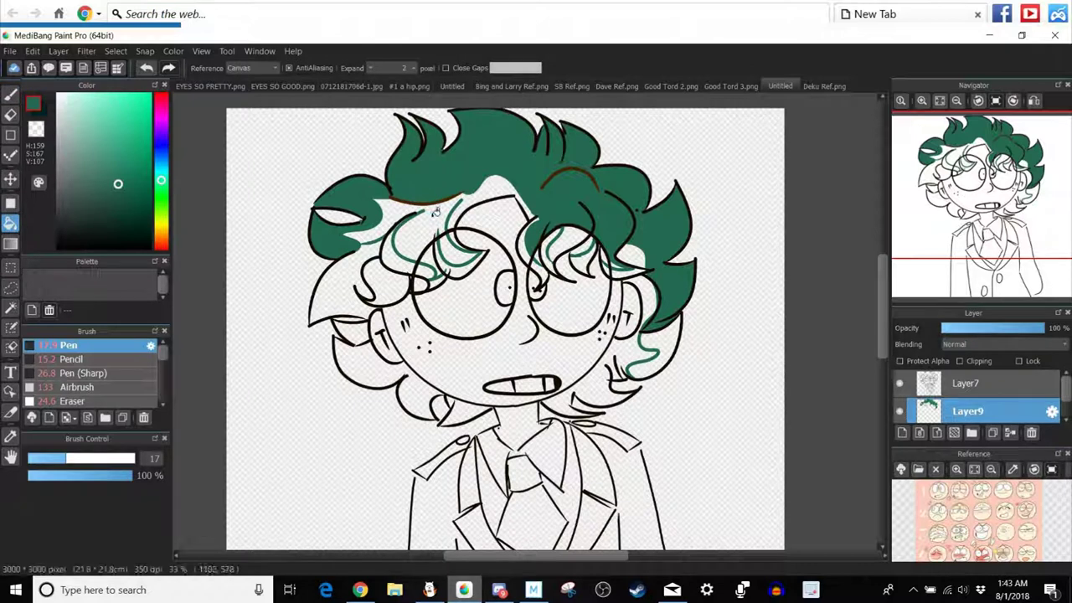
{"action": "left_click", "coordinate": [434, 217]}
{"action": "left_click", "coordinate": [452, 248]}
{"action": "left_click", "coordinate": [430, 260]}
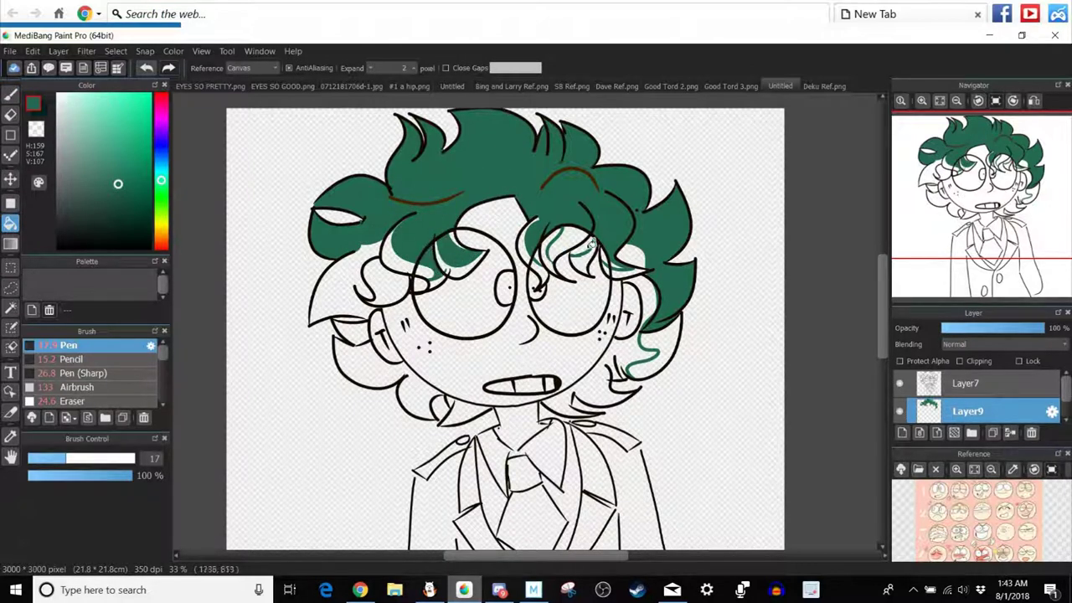
{"action": "left_click", "coordinate": [588, 244]}
{"action": "left_click", "coordinate": [587, 244]}
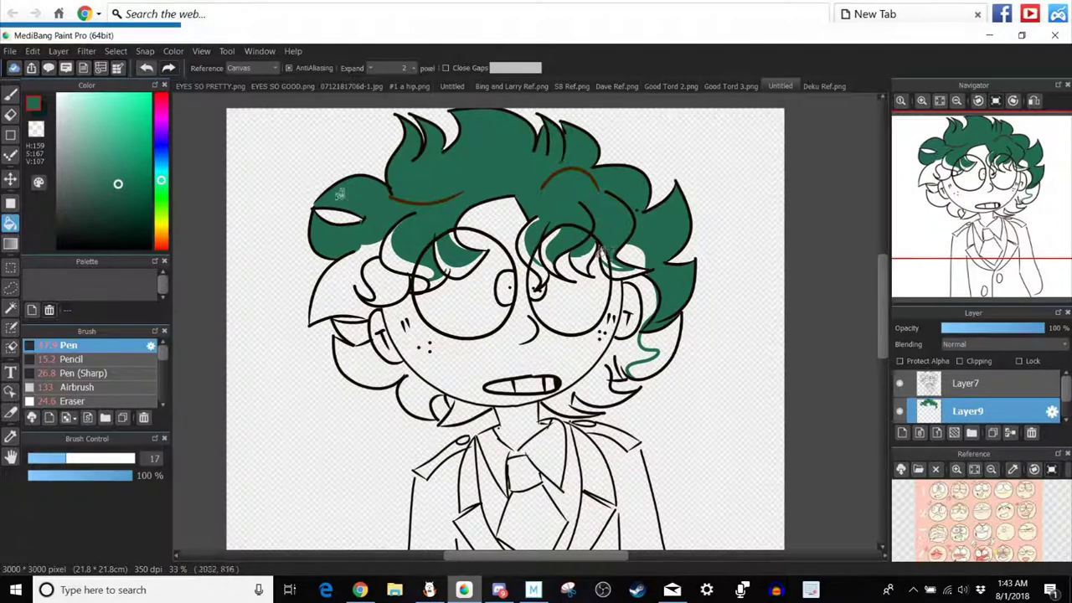
Show Layer8 with the skin and black hair colours beneath the green hair layer.
{"action": "left_click", "coordinate": [11, 95]}
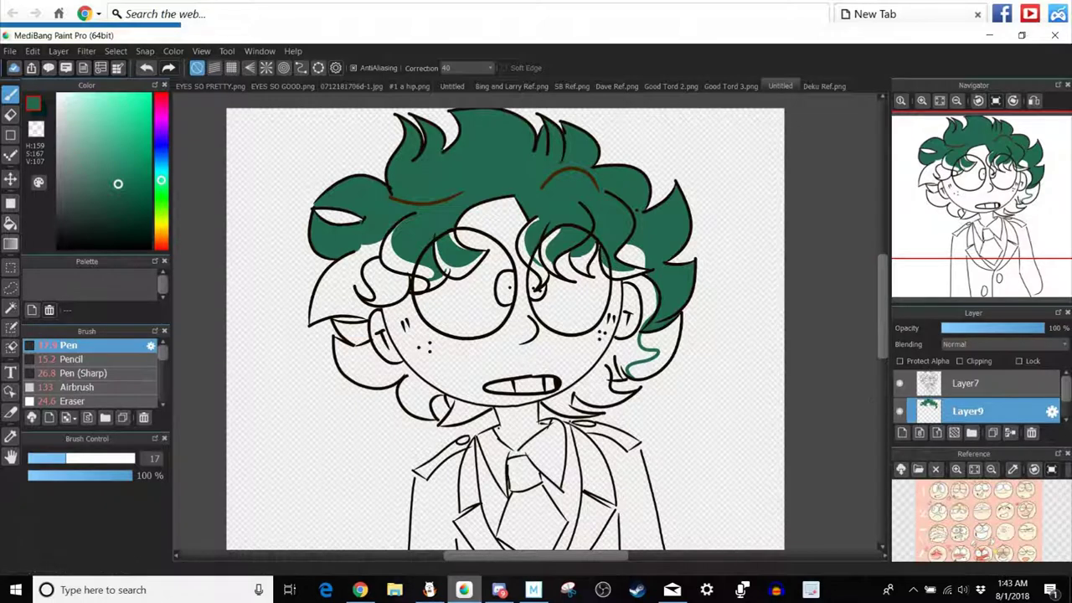
{"action": "left_click_drag", "start_coordinate": [1067, 391], "coordinate": [1067, 407]}
{"action": "left_click", "coordinate": [901, 408]}
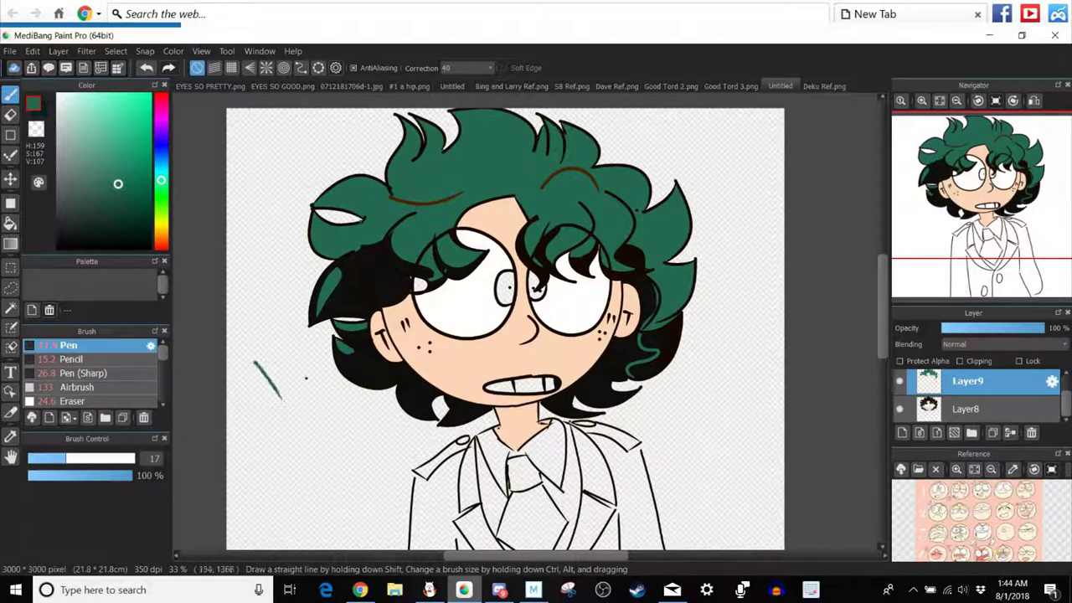
Doodle a green frowning face in the blank area beside the character, and try to transform the green layer.
{"action": "left_click_drag", "start_coordinate": [285, 400], "coordinate": [319, 359]}
{"action": "left_click_drag", "start_coordinate": [265, 440], "coordinate": [315, 437]}
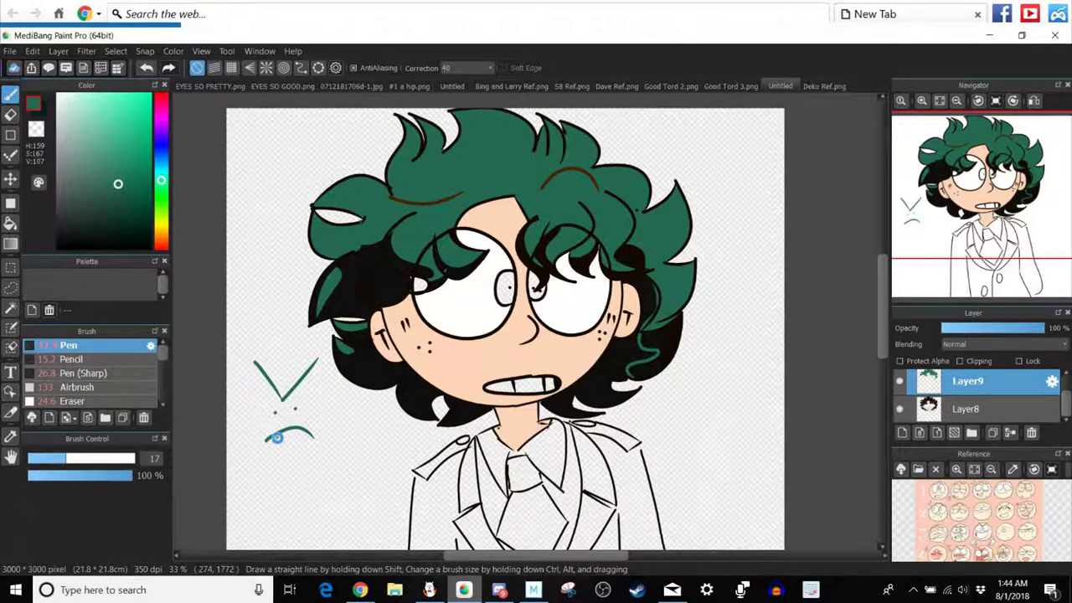
{"action": "key", "text": "ctrl+t"}
{"action": "left_click_drag", "start_coordinate": [354, 434], "coordinate": [349, 430]}
{"action": "mouse_move", "coordinate": [362, 127]}
{"action": "left_mouse_down"}
{"action": "mouse_move", "coordinate": [346, 78]}
{"action": "mouse_move", "coordinate": [876, 370]}
{"action": "mouse_move", "coordinate": [145, 335]}
{"action": "mouse_move", "coordinate": [916, 124]}
{"action": "mouse_move", "coordinate": [138, 299]}
{"action": "mouse_move", "coordinate": [575, 193]}
{"action": "mouse_move", "coordinate": [787, 285]}
{"action": "mouse_move", "coordinate": [858, 534]}
{"action": "left_mouse_up"}
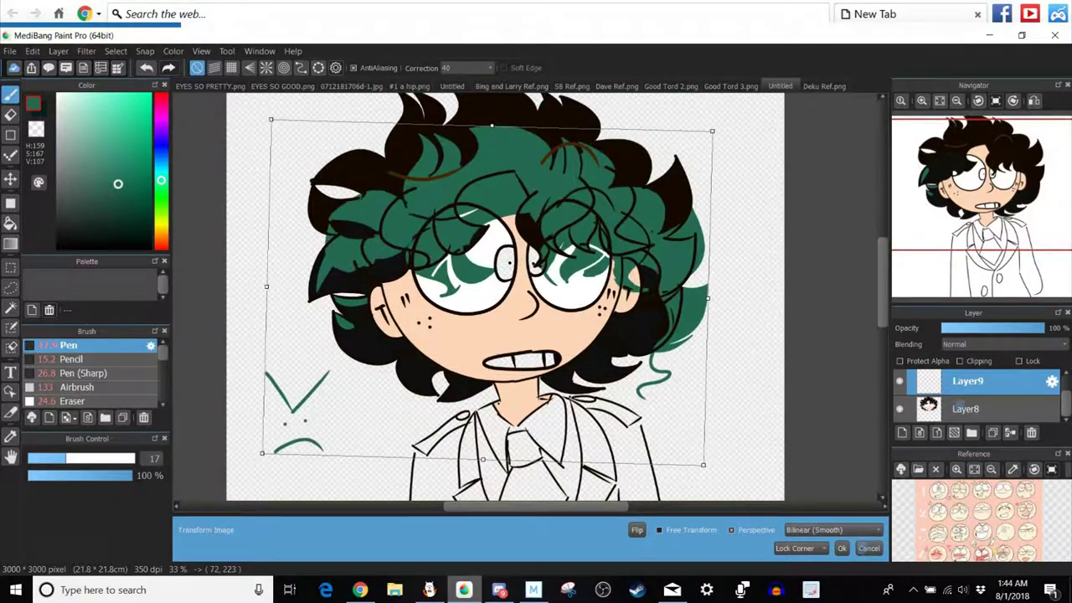
{"action": "left_click", "coordinate": [843, 548]}
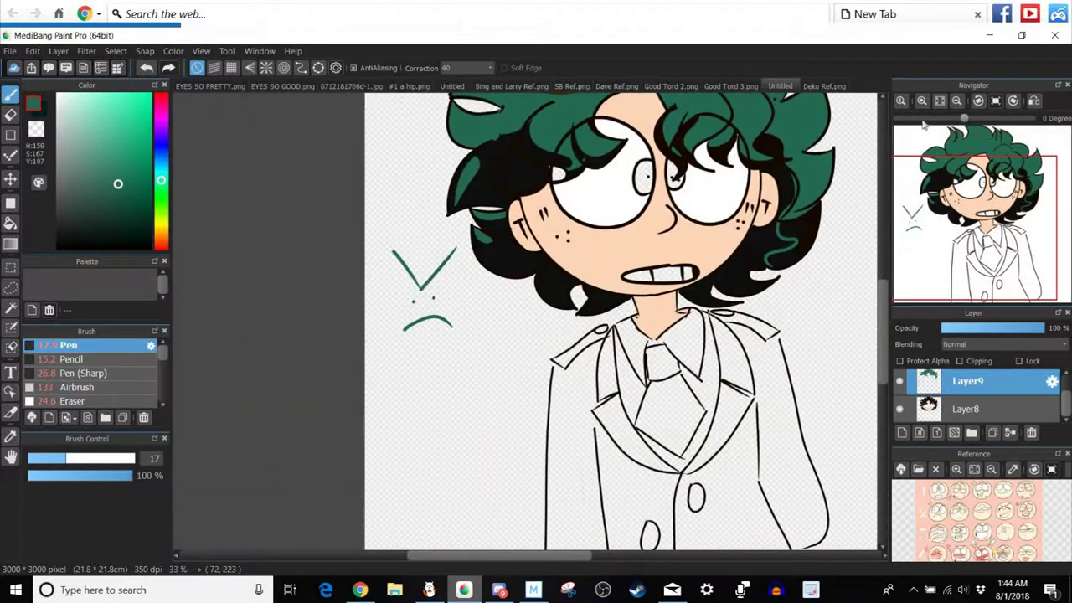
Handwrite "Help" in green across the doodled frowning face.
{"action": "left_click", "coordinate": [922, 102]}
{"action": "left_click", "coordinate": [922, 101]}
{"action": "left_click", "coordinate": [923, 101]}
{"action": "left_click", "coordinate": [922, 101]}
{"action": "left_click_drag", "start_coordinate": [944, 229], "coordinate": [910, 216]}
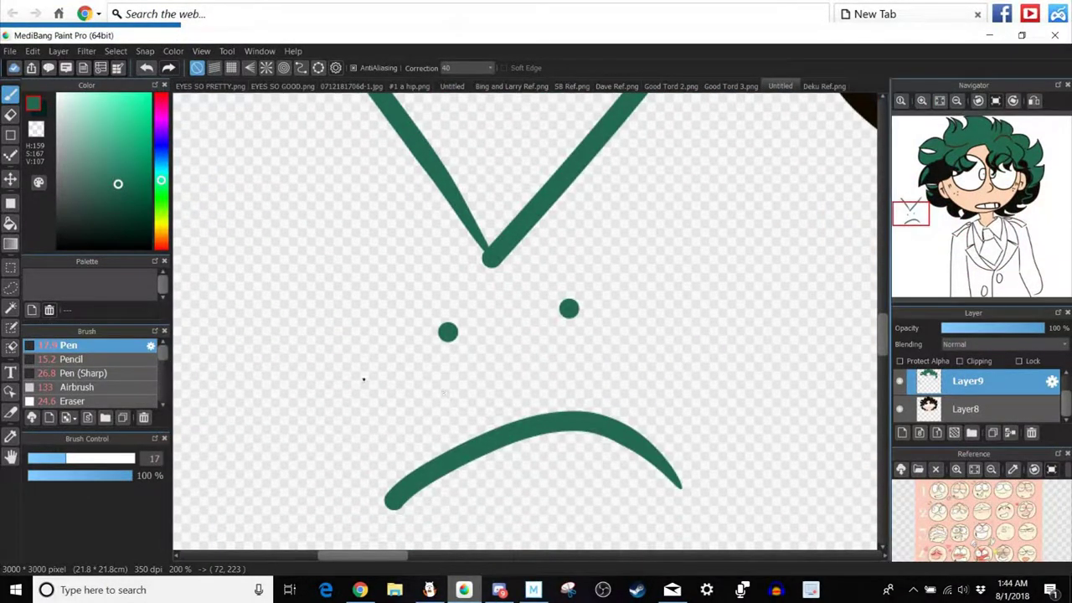
{"action": "mouse_move", "coordinate": [303, 317]}
{"action": "left_mouse_down"}
{"action": "mouse_move", "coordinate": [352, 433]}
{"action": "mouse_move", "coordinate": [341, 334]}
{"action": "mouse_move", "coordinate": [359, 377]}
{"action": "mouse_move", "coordinate": [391, 368]}
{"action": "mouse_move", "coordinate": [391, 348]}
{"action": "mouse_move", "coordinate": [394, 390]}
{"action": "mouse_move", "coordinate": [451, 394]}
{"action": "left_mouse_up"}
{"action": "left_click_drag", "start_coordinate": [443, 322], "coordinate": [468, 392]}
{"action": "left_click_drag", "start_coordinate": [492, 272], "coordinate": [497, 306]}
{"action": "mouse_move", "coordinate": [512, 350]}
{"action": "left_mouse_down"}
{"action": "mouse_move", "coordinate": [491, 272]}
{"action": "mouse_move", "coordinate": [584, 225]}
{"action": "mouse_move", "coordinate": [507, 293]}
{"action": "left_mouse_up"}
{"action": "left_click", "coordinate": [579, 344]}
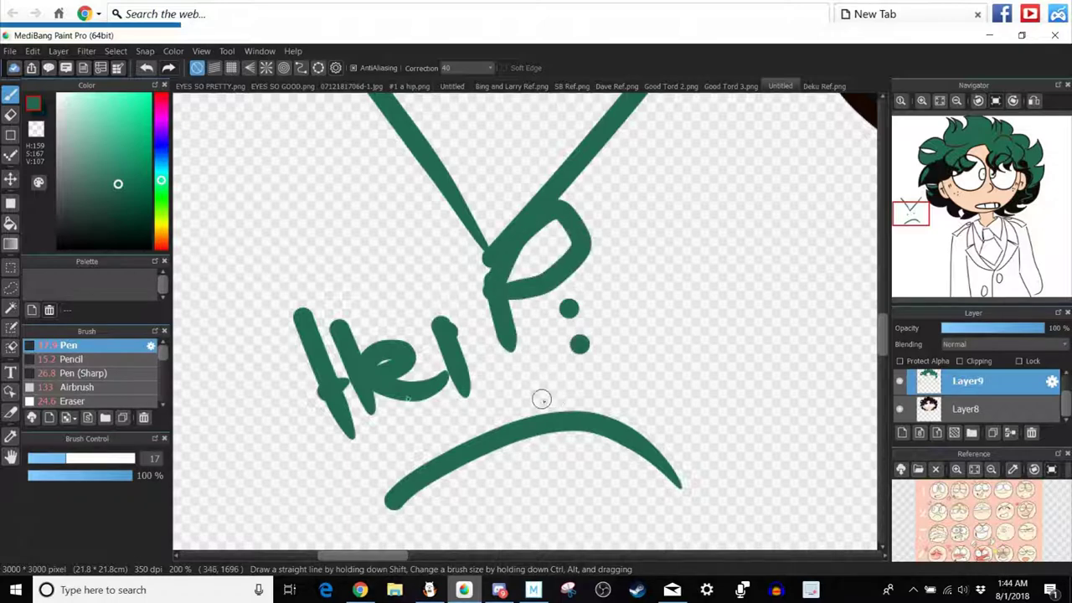
Undo the handwritten word and the frowning face doodle.
{"action": "left_click", "coordinate": [146, 68]}
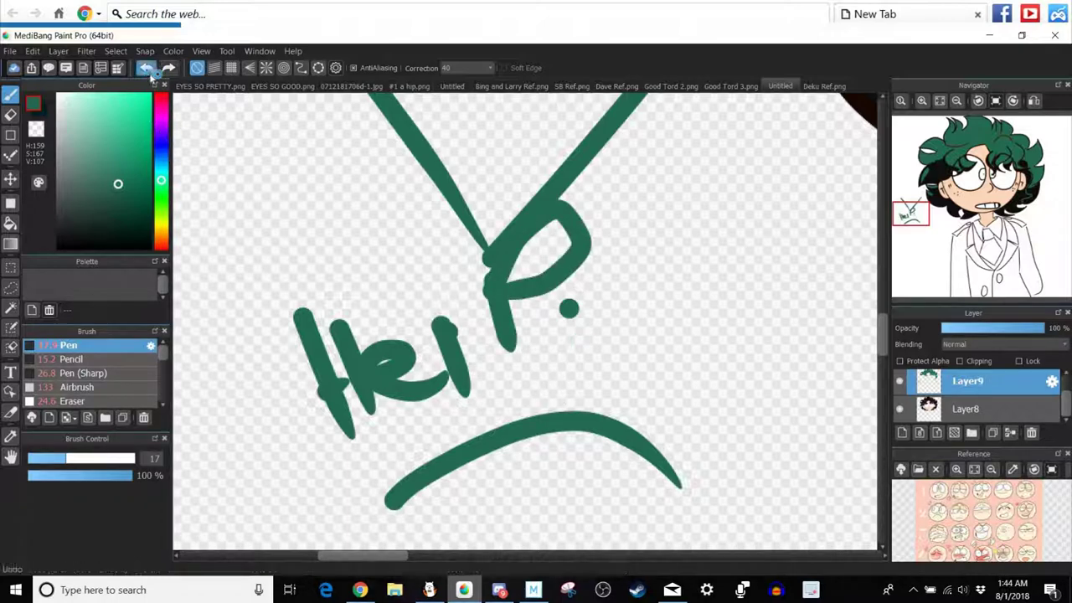
{"action": "left_click", "coordinate": [146, 68]}
{"action": "left_click", "coordinate": [146, 69]}
{"action": "left_click", "coordinate": [147, 69]}
{"action": "left_click", "coordinate": [146, 68]}
{"action": "left_click", "coordinate": [147, 68]}
{"action": "left_click", "coordinate": [147, 68]}
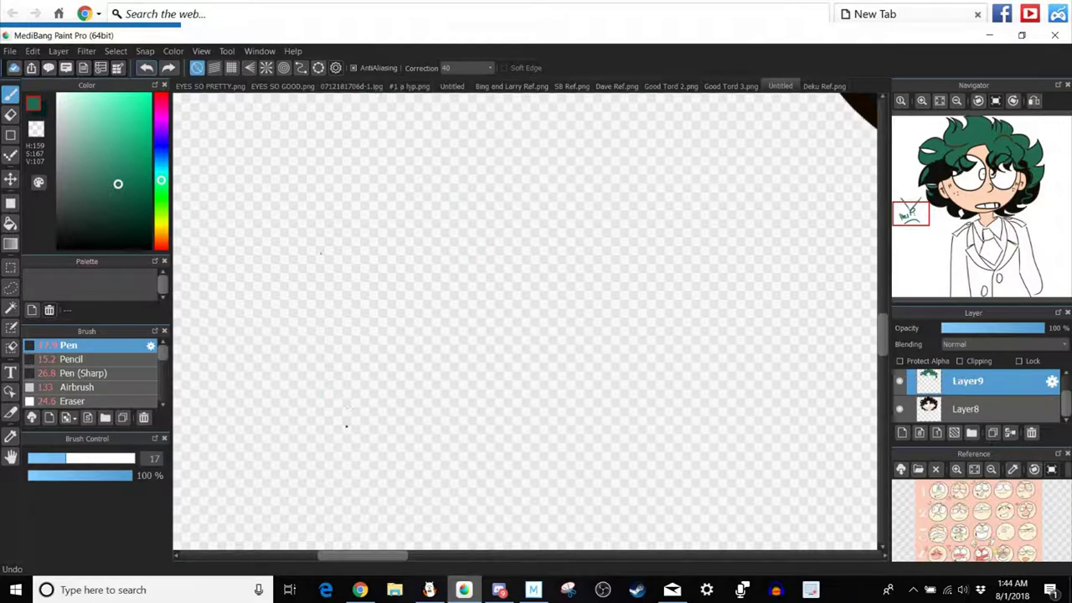
Handwrite "AAA-" in green in the blank area beside the character.
{"action": "mouse_move", "coordinate": [343, 429]}
{"action": "left_mouse_down"}
{"action": "mouse_move", "coordinate": [334, 243]}
{"action": "mouse_move", "coordinate": [374, 283]}
{"action": "mouse_move", "coordinate": [404, 402]}
{"action": "left_mouse_up"}
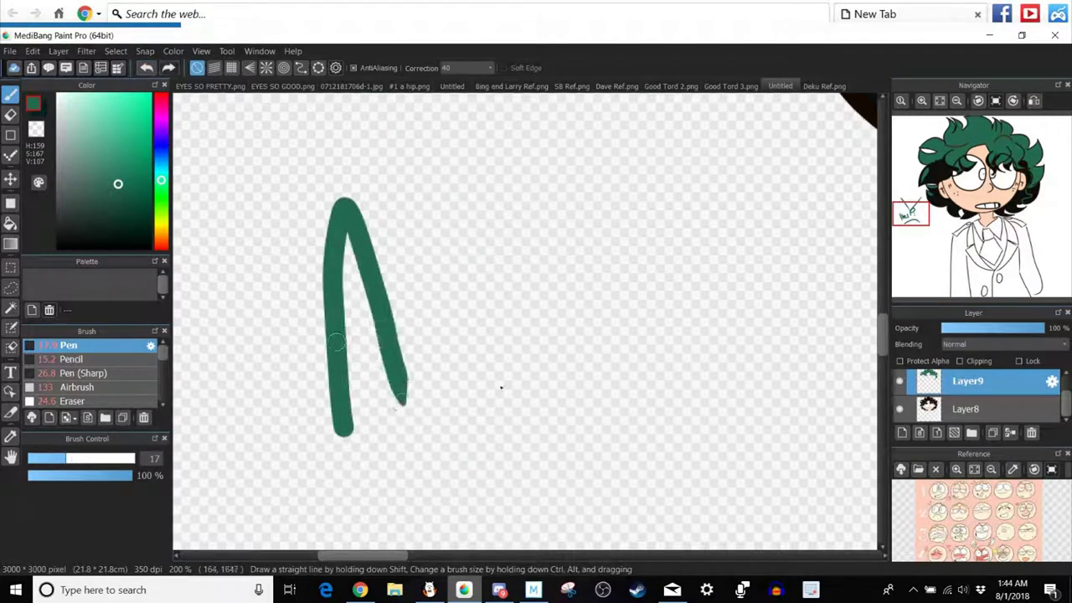
{"action": "left_click_drag", "start_coordinate": [327, 337], "coordinate": [440, 295]}
{"action": "mouse_move", "coordinate": [502, 406]}
{"action": "left_mouse_down"}
{"action": "mouse_move", "coordinate": [471, 228]}
{"action": "mouse_move", "coordinate": [546, 376]}
{"action": "left_mouse_up"}
{"action": "left_click_drag", "start_coordinate": [493, 337], "coordinate": [601, 279]}
{"action": "mouse_move", "coordinate": [611, 353]}
{"action": "left_mouse_down"}
{"action": "mouse_move", "coordinate": [596, 252]}
{"action": "mouse_move", "coordinate": [637, 238]}
{"action": "mouse_move", "coordinate": [682, 331]}
{"action": "left_mouse_up"}
{"action": "mouse_move", "coordinate": [591, 306]}
{"action": "left_mouse_down"}
{"action": "mouse_move", "coordinate": [680, 256]}
{"action": "mouse_move", "coordinate": [748, 237]}
{"action": "left_mouse_up"}
{"action": "left_click", "coordinate": [723, 247]}
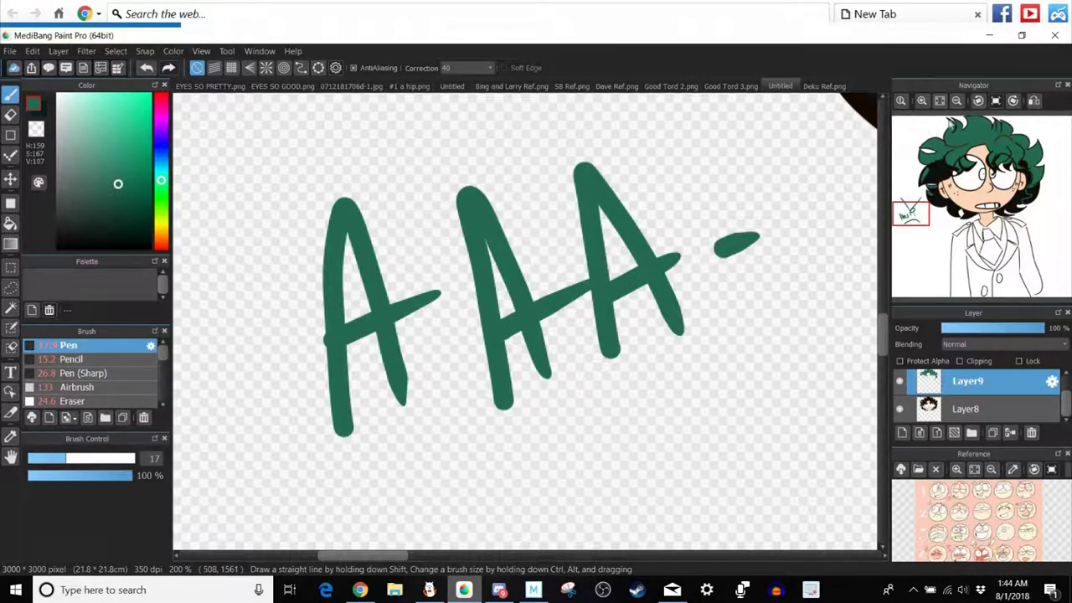
Undo all strokes of the "AAA-" lettering beside the character.
{"action": "left_click", "coordinate": [956, 100]}
{"action": "left_click", "coordinate": [958, 101]}
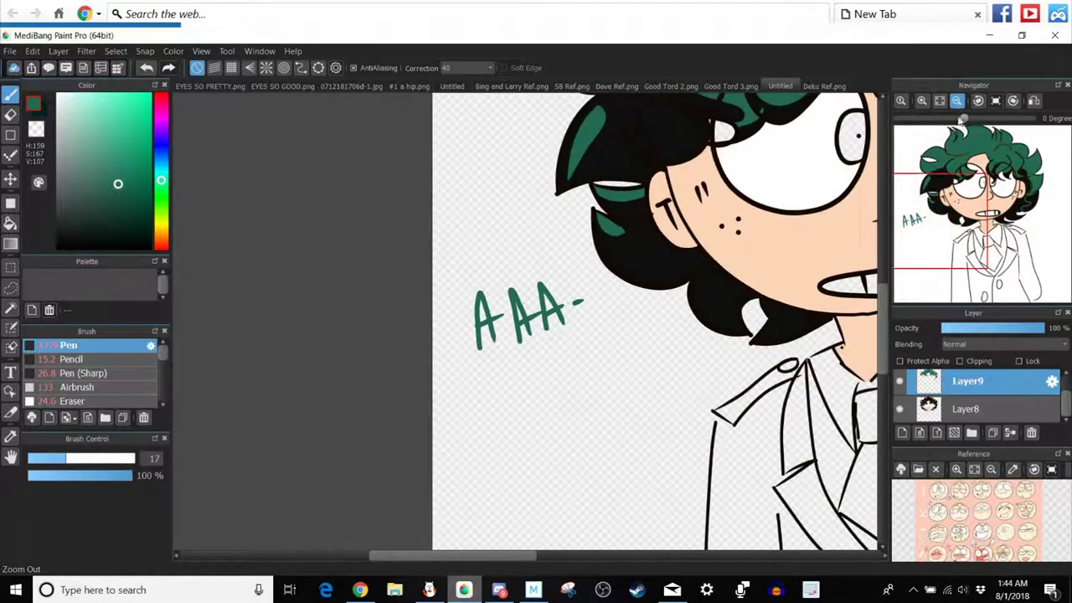
{"action": "left_click", "coordinate": [958, 102]}
{"action": "left_click", "coordinate": [958, 102]}
{"action": "left_click_drag", "start_coordinate": [533, 244], "coordinate": [370, 162]}
{"action": "scroll", "coordinate": [369, 163], "scroll_direction": "up", "scroll_amount": 2}
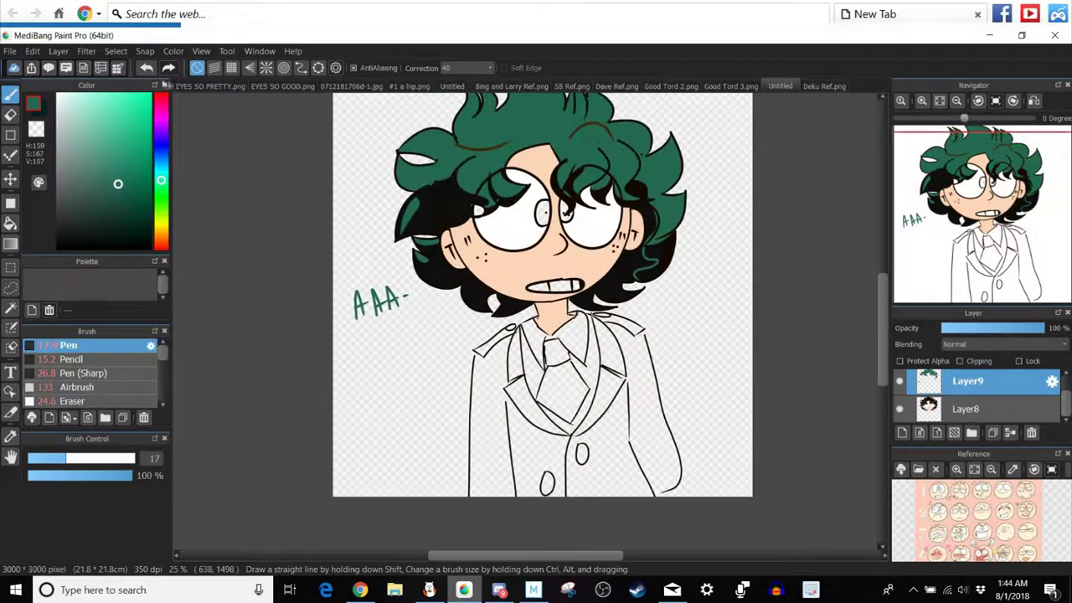
{"action": "left_click", "coordinate": [145, 68]}
{"action": "left_click", "coordinate": [145, 68]}
{"action": "left_click", "coordinate": [146, 68]}
{"action": "left_click", "coordinate": [146, 67]}
{"action": "left_click", "coordinate": [146, 68]}
{"action": "left_click", "coordinate": [146, 68]}
{"action": "left_click", "coordinate": [146, 67]}
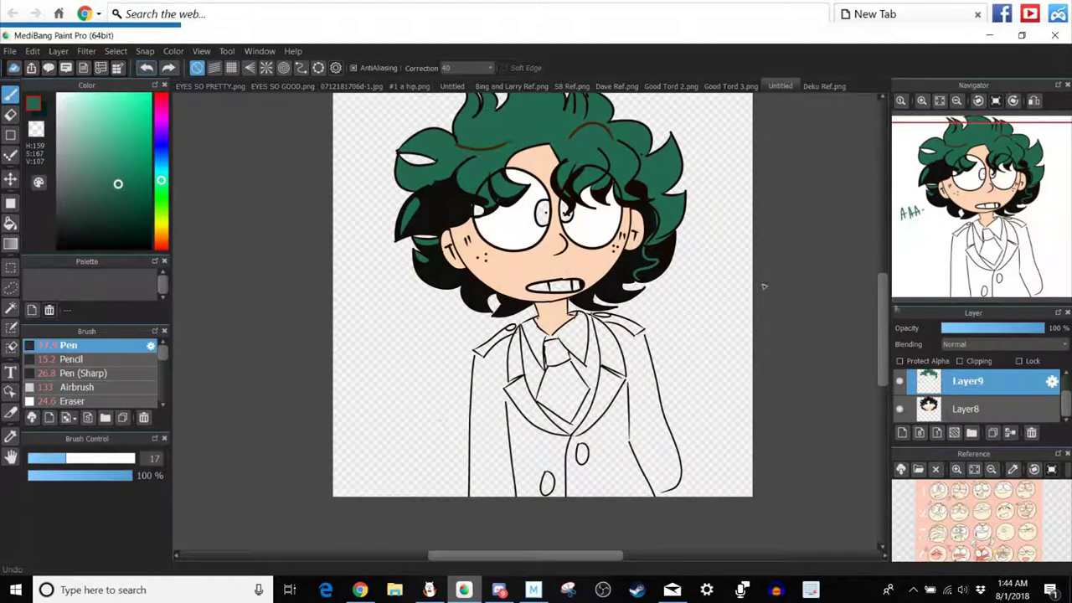
Try to fill the curl below the right ear with green, and undo the fill attempts.
{"action": "left_click", "coordinate": [923, 101]}
{"action": "left_click", "coordinate": [922, 102]}
{"action": "left_click_drag", "start_coordinate": [963, 198], "coordinate": [991, 209]}
{"action": "left_click", "coordinate": [11, 224]}
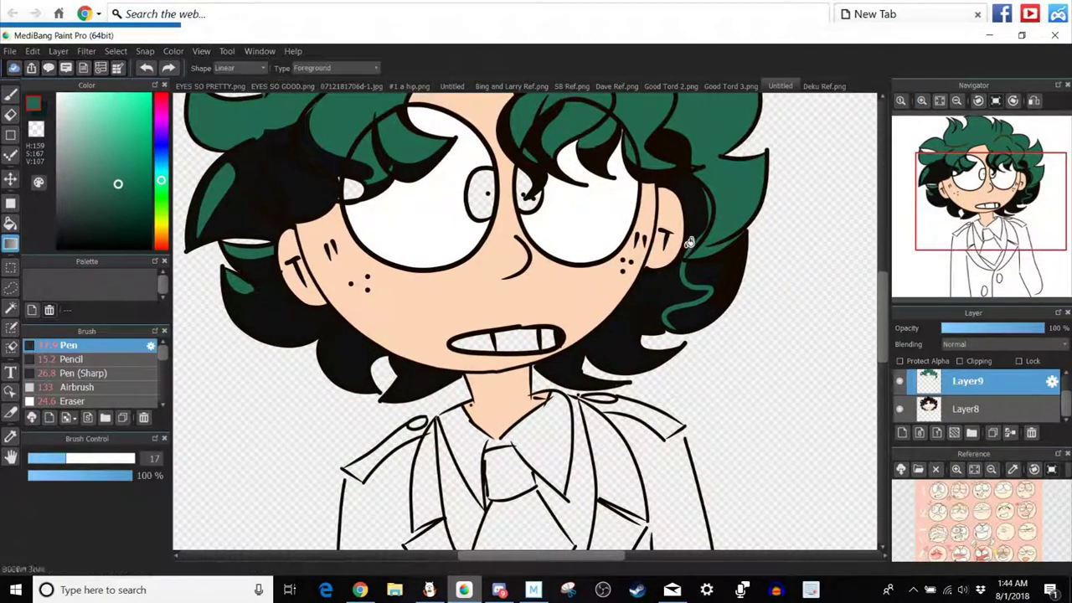
{"action": "left_click", "coordinate": [711, 264]}
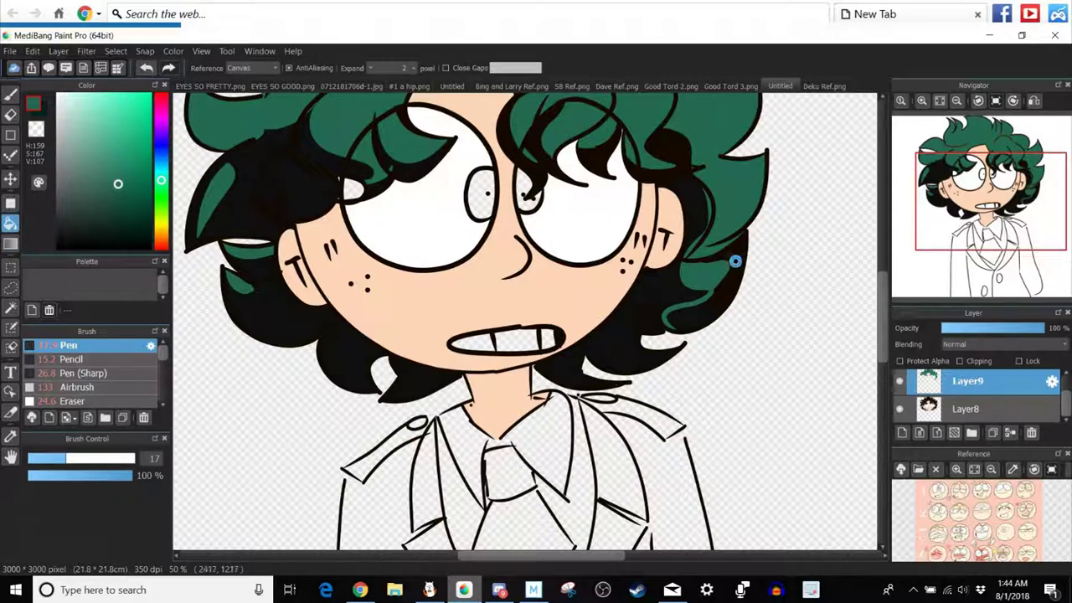
{"action": "key", "text": "ctrl+z"}
{"action": "key", "text": "ctrl+z"}
{"action": "key", "text": "ctrl+z"}
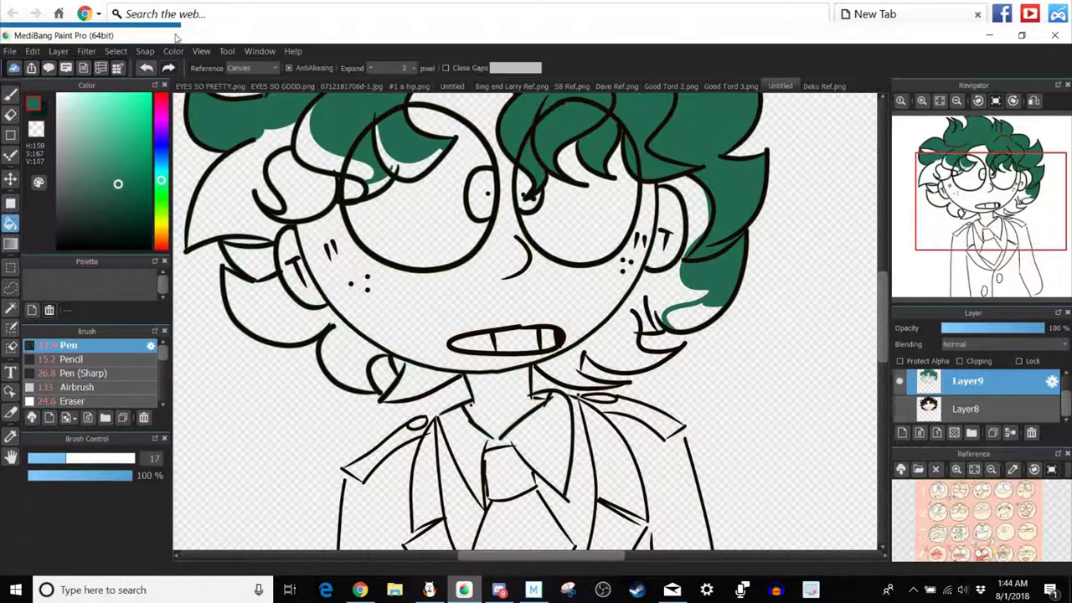
{"action": "left_click", "coordinate": [146, 67]}
Fill the curl below the right ear with green while Layer8 is hidden, and show Layer8 again.
{"action": "left_click", "coordinate": [730, 280]}
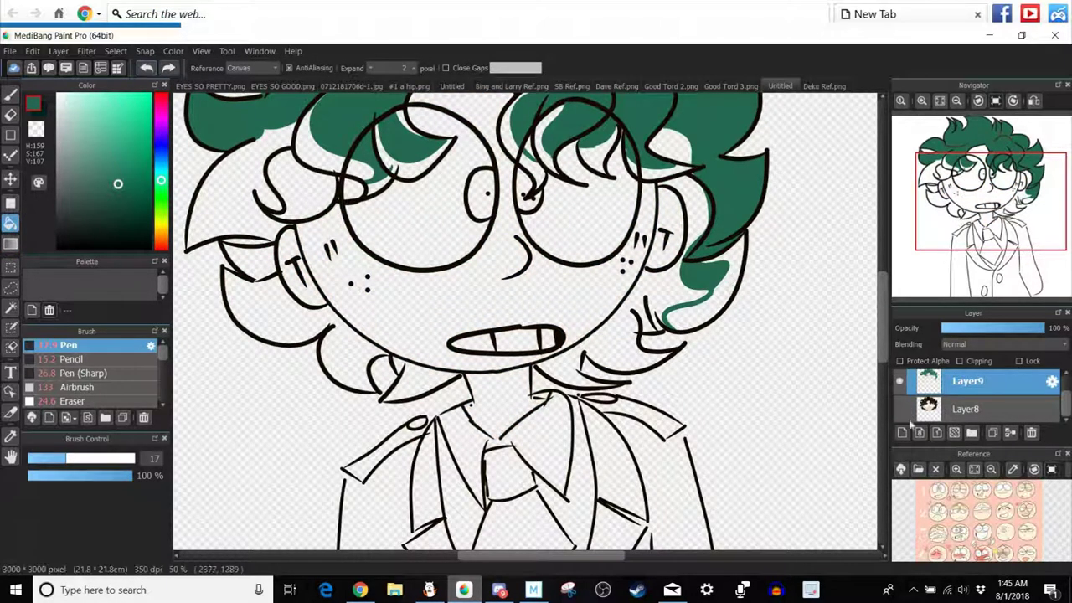
{"action": "left_click", "coordinate": [900, 409]}
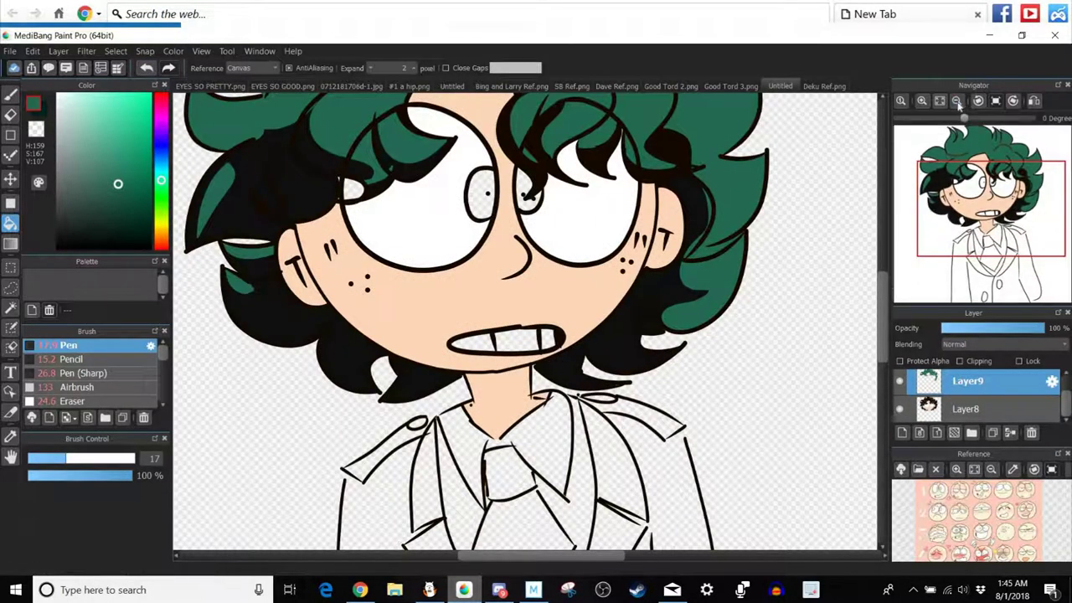
Handwrite "Good enuf" in green beside the character with a frowning face doodle beneath it.
{"action": "scroll", "coordinate": [574, 249], "scroll_direction": "down", "scroll_amount": 2}
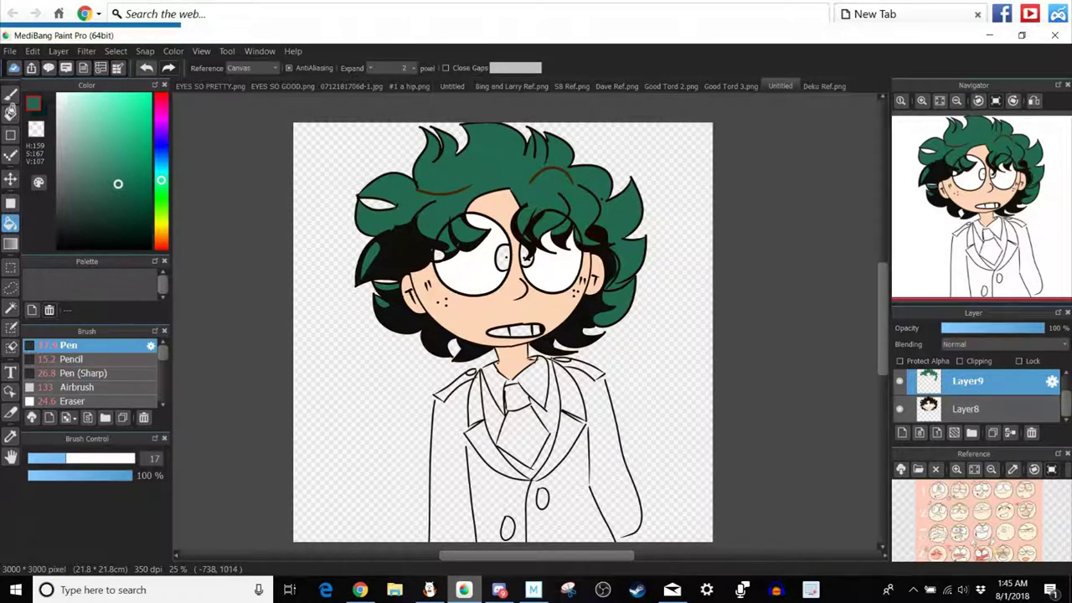
{"action": "key", "text": "b"}
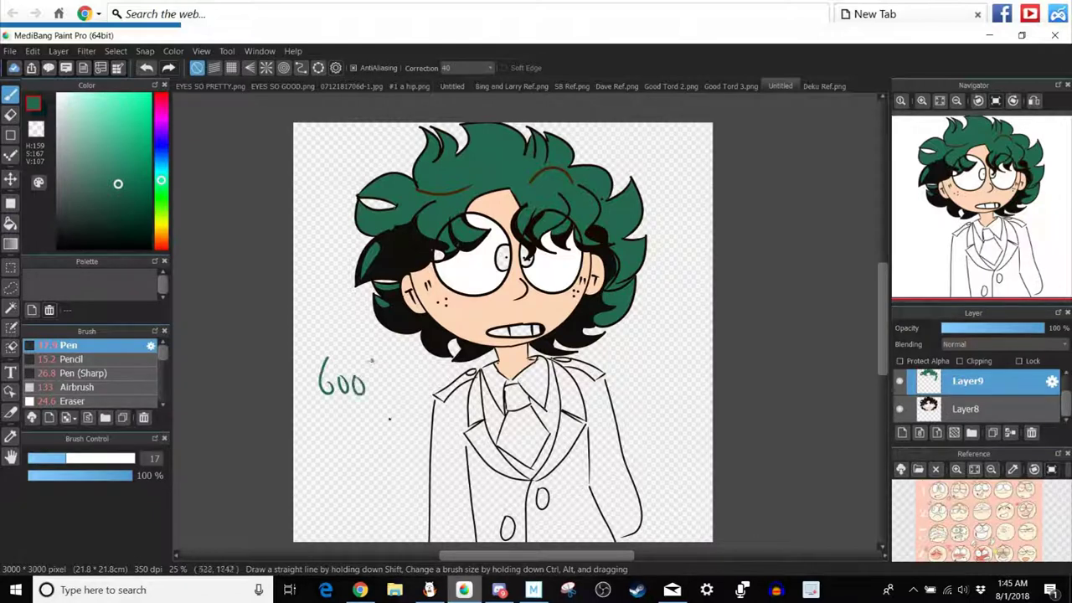
{"action": "left_click_drag", "start_coordinate": [380, 378], "coordinate": [387, 413]}
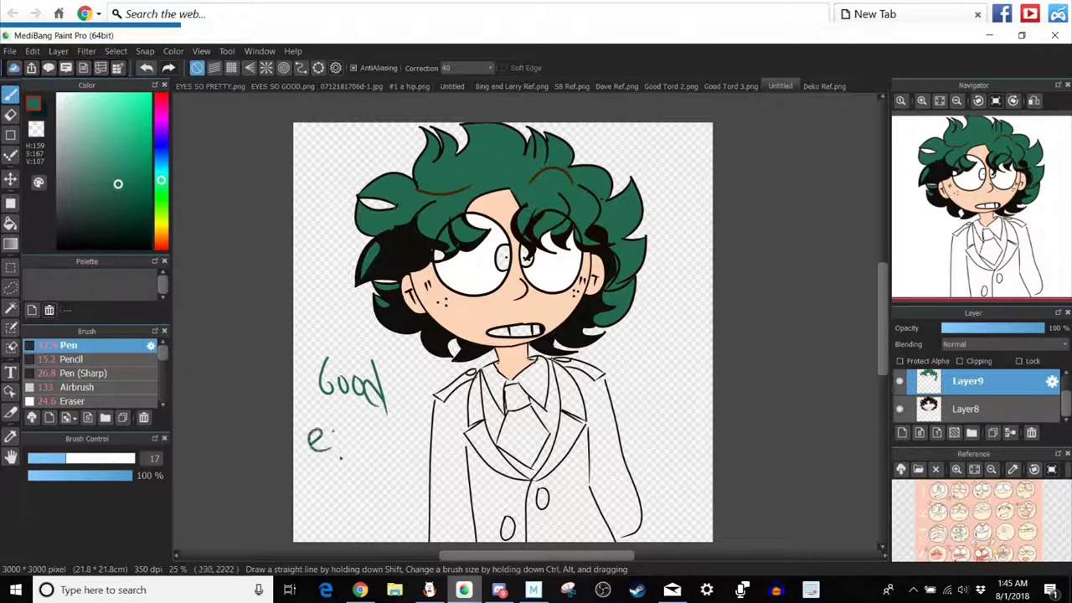
{"action": "left_click_drag", "start_coordinate": [335, 432], "coordinate": [335, 449]}
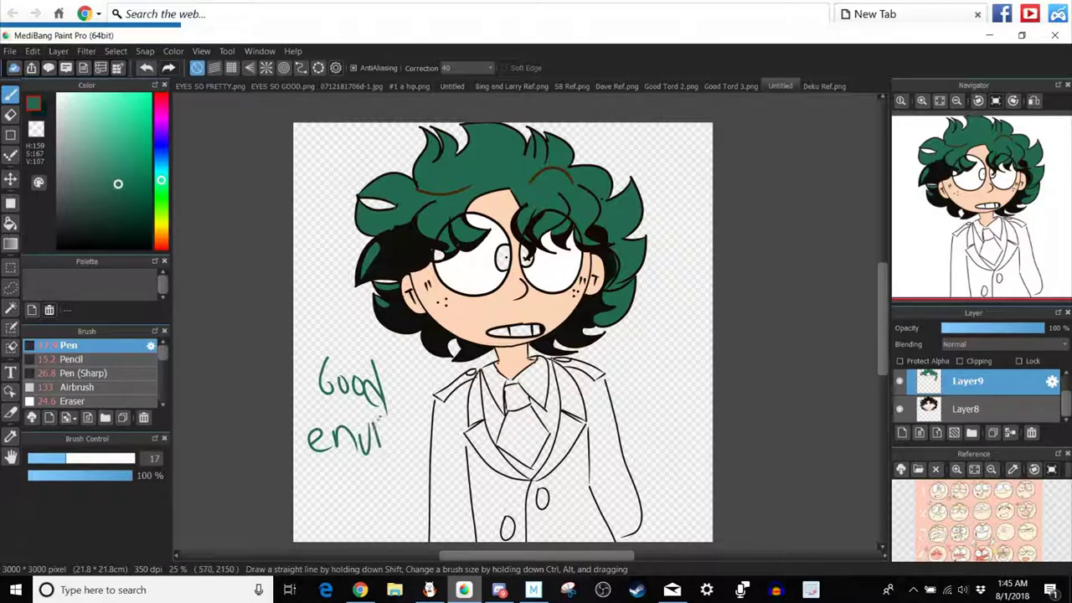
{"action": "left_click_drag", "start_coordinate": [385, 415], "coordinate": [381, 449]}
{"action": "left_click_drag", "start_coordinate": [328, 474], "coordinate": [350, 485]}
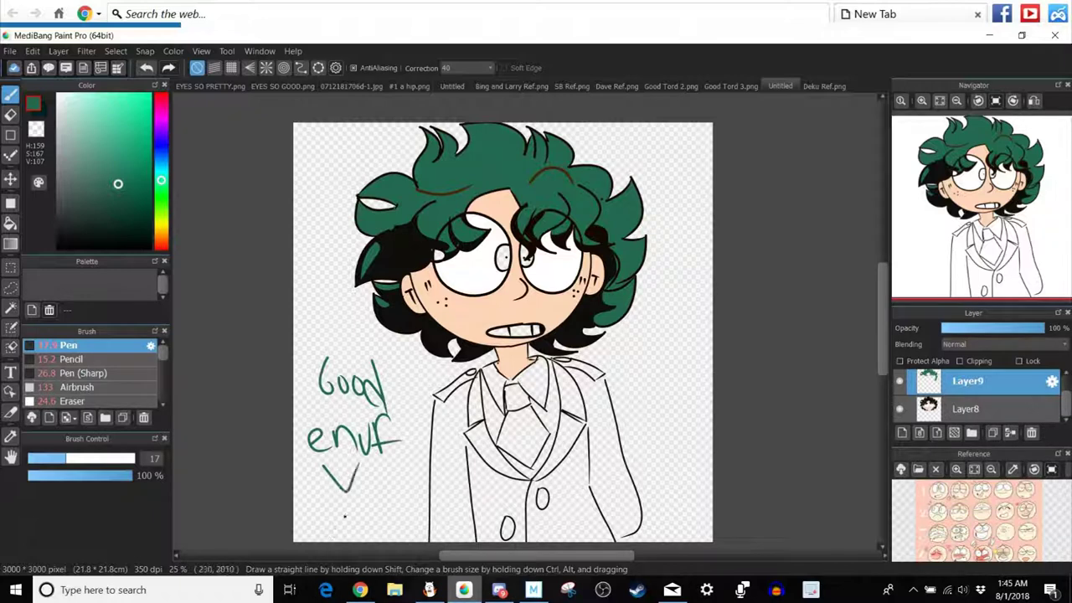
{"action": "mouse_move", "coordinate": [329, 535]}
{"action": "left_mouse_down"}
{"action": "mouse_move", "coordinate": [350, 508]}
{"action": "mouse_move", "coordinate": [400, 527]}
{"action": "left_mouse_up"}
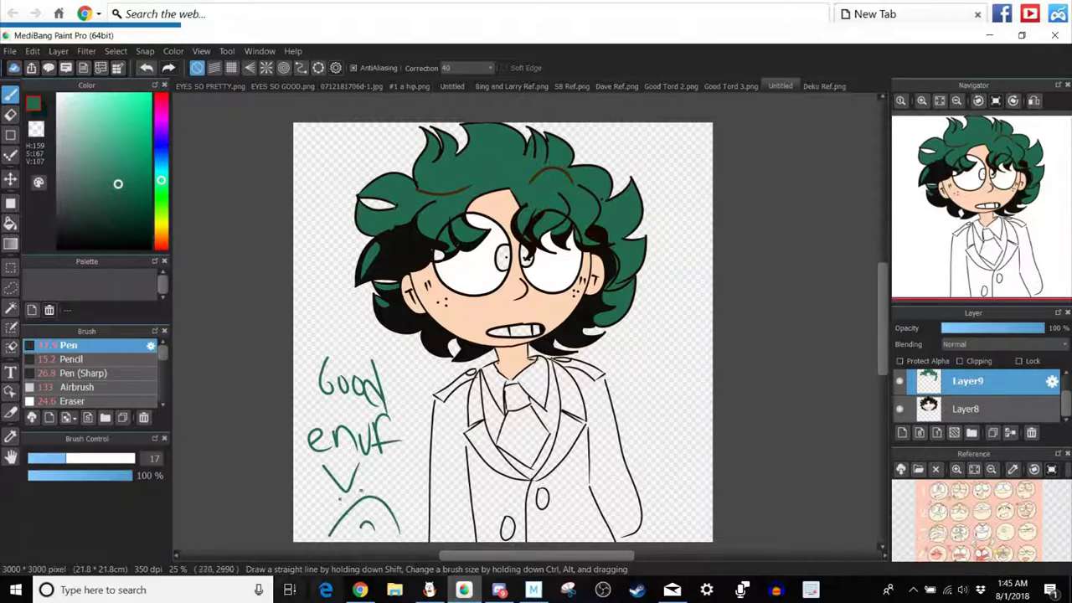
Undo the "Good enuf" handwriting and the frowning face beneath it.
{"action": "left_click", "coordinate": [147, 72]}
{"action": "left_click", "coordinate": [147, 72]}
{"action": "left_click", "coordinate": [148, 72]}
{"action": "left_click", "coordinate": [147, 72]}
{"action": "left_click", "coordinate": [147, 72]}
{"action": "left_click", "coordinate": [148, 72]}
{"action": "left_click", "coordinate": [148, 72]}
{"action": "left_click", "coordinate": [147, 72]}
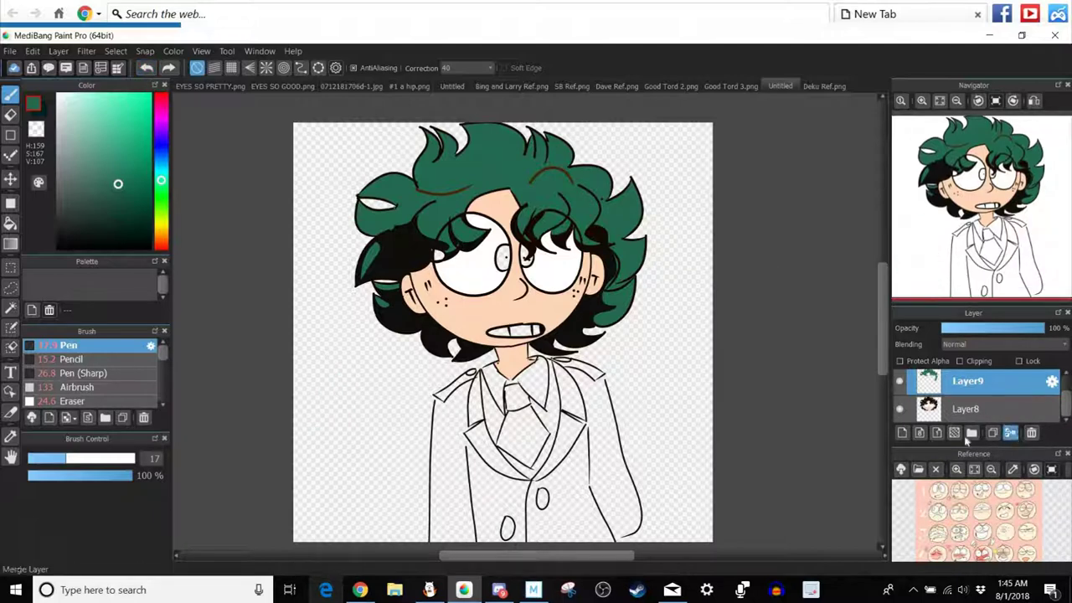
Merge the green hair layer down into Layer8, and add a blank layer beneath the merged one.
{"action": "left_click", "coordinate": [1011, 433]}
{"action": "left_click", "coordinate": [903, 432]}
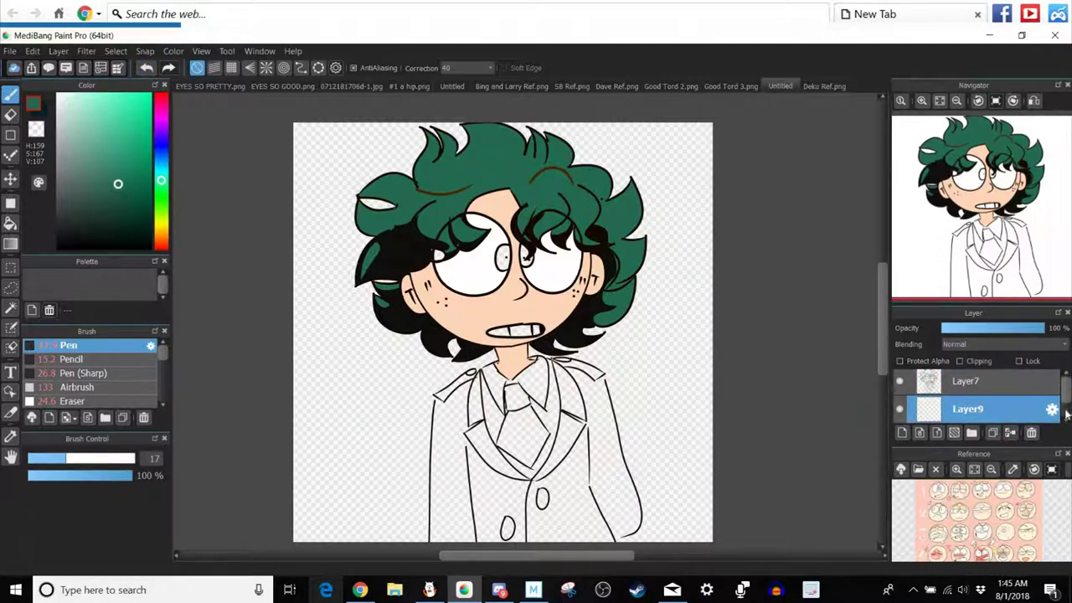
{"action": "left_click_drag", "start_coordinate": [950, 413], "coordinate": [952, 419]}
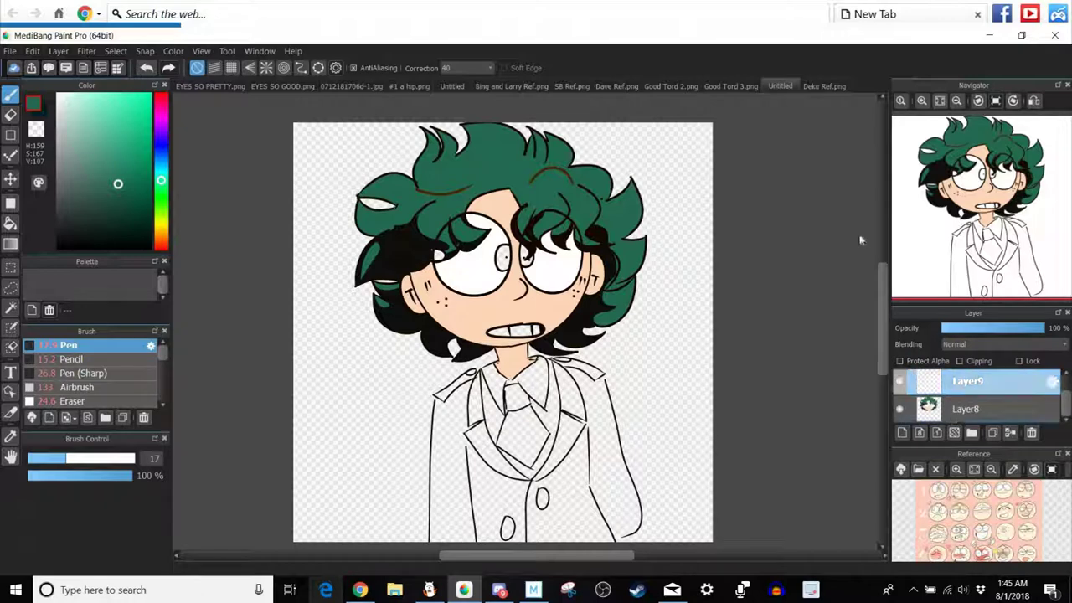
Sample the red of the tie from the Deku Ref.png image, and return to the character drawing.
{"action": "left_click", "coordinate": [825, 88]}
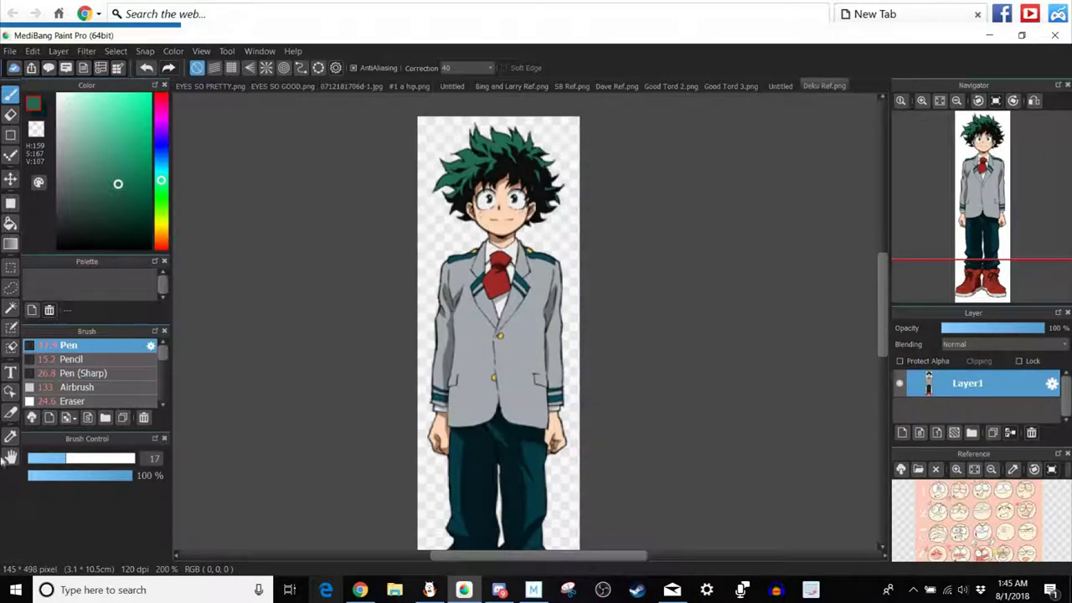
{"action": "left_click", "coordinate": [13, 441]}
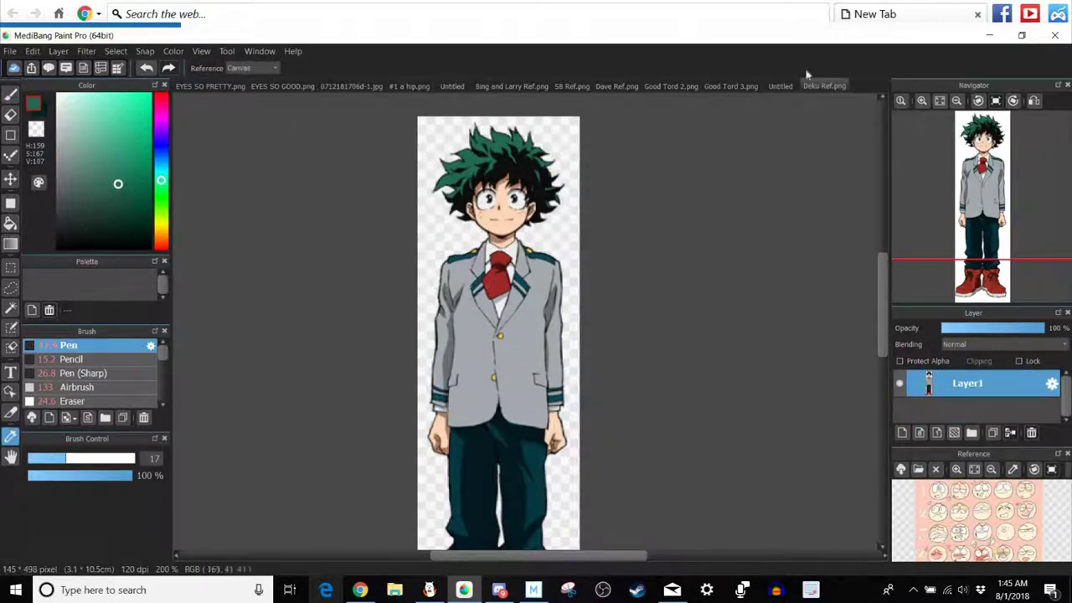
{"action": "left_click", "coordinate": [781, 86]}
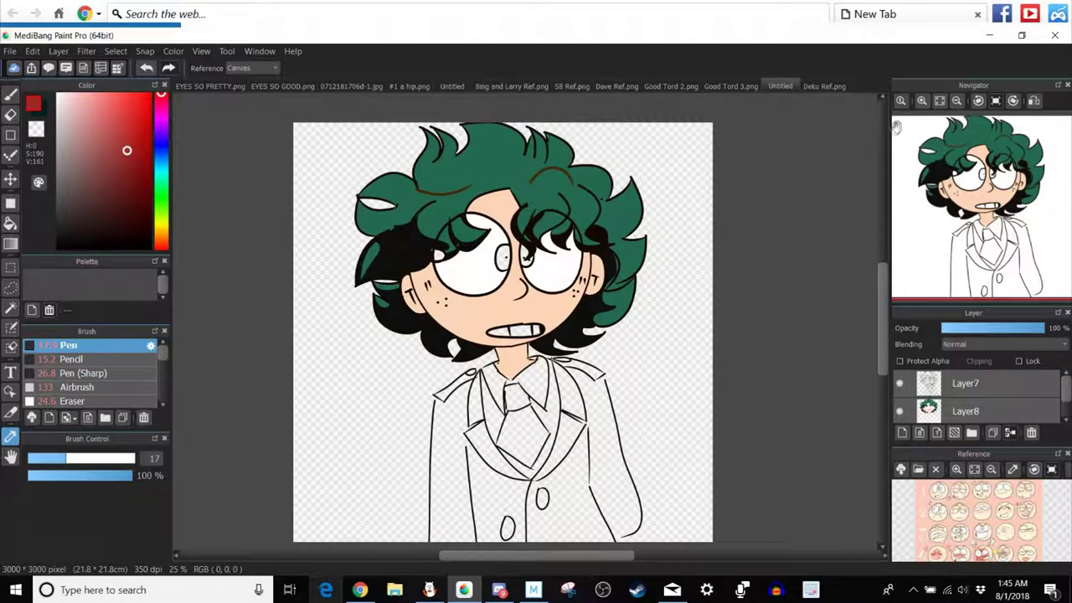
Close the gaps in the tie's outline and fill the knot and the body of the tie with the sampled red.
{"action": "left_click", "coordinate": [921, 100]}
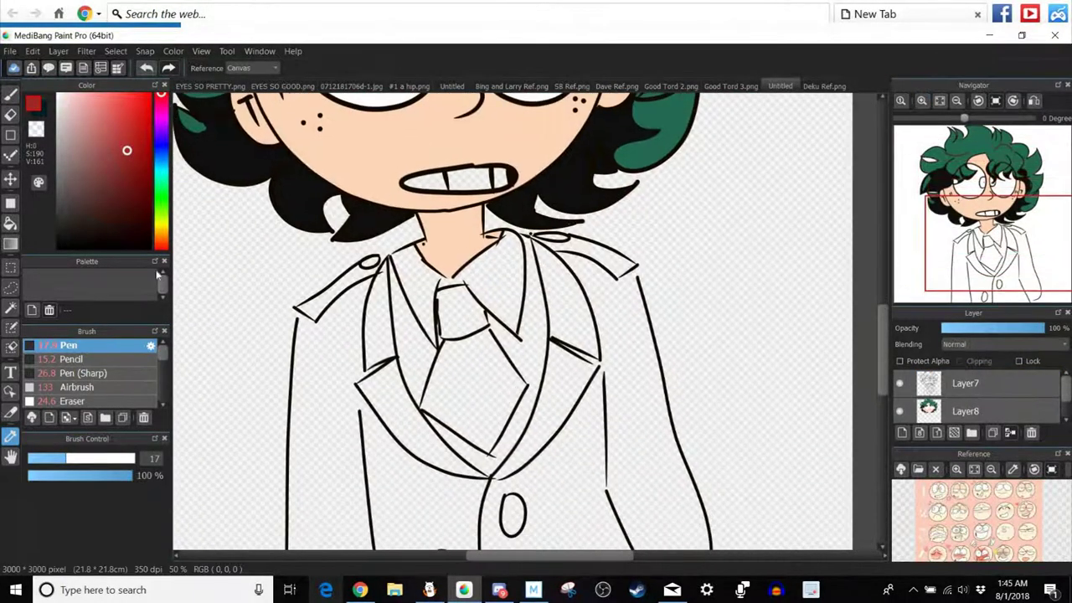
{"action": "key", "text": "b"}
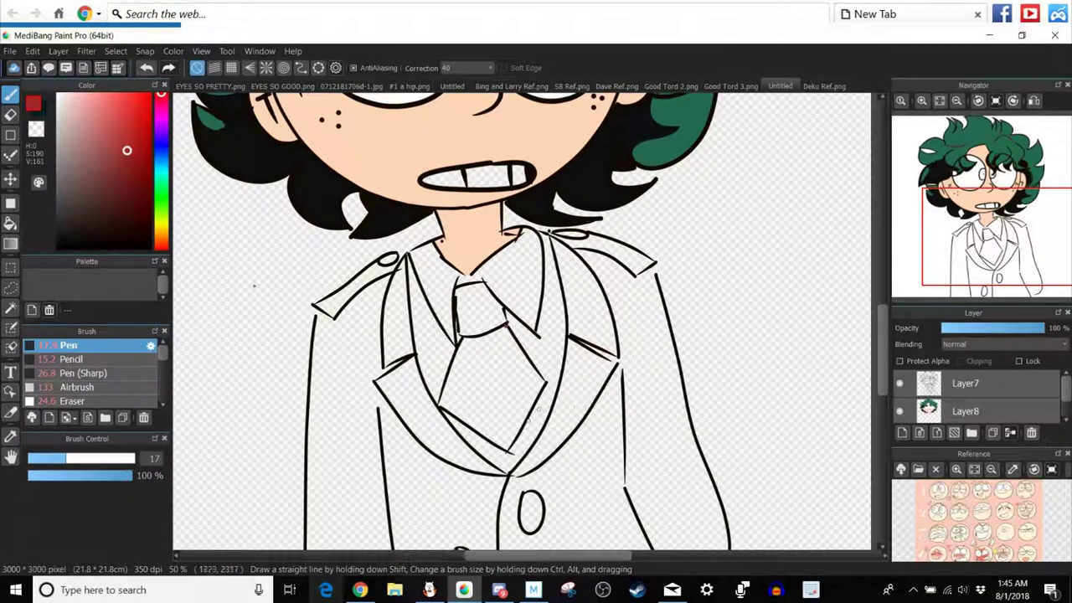
{"action": "key", "text": "g"}
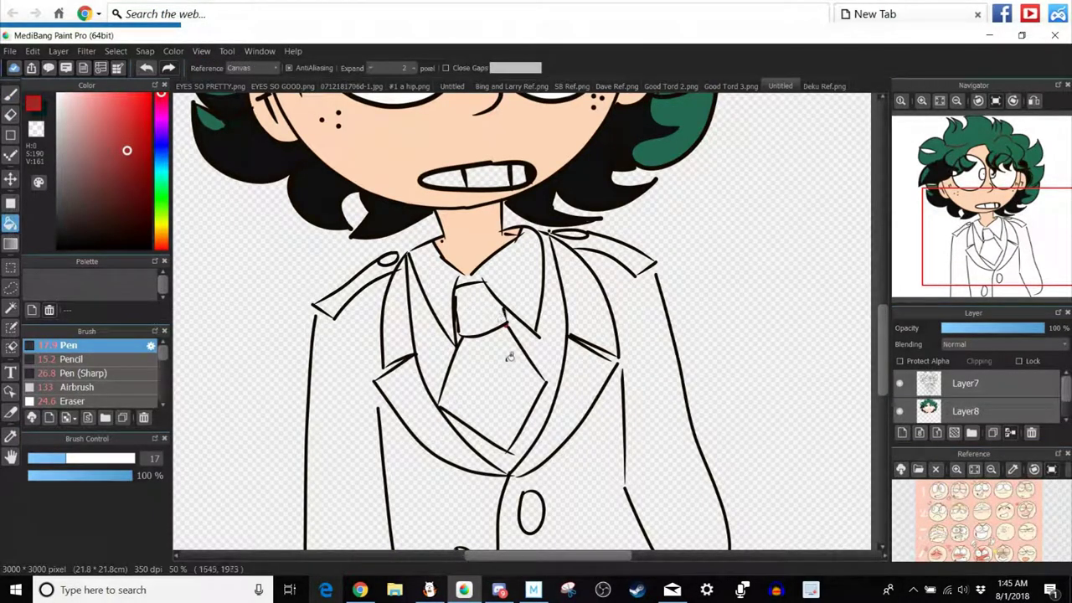
{"action": "left_click", "coordinate": [481, 309]}
{"action": "left_click", "coordinate": [500, 382]}
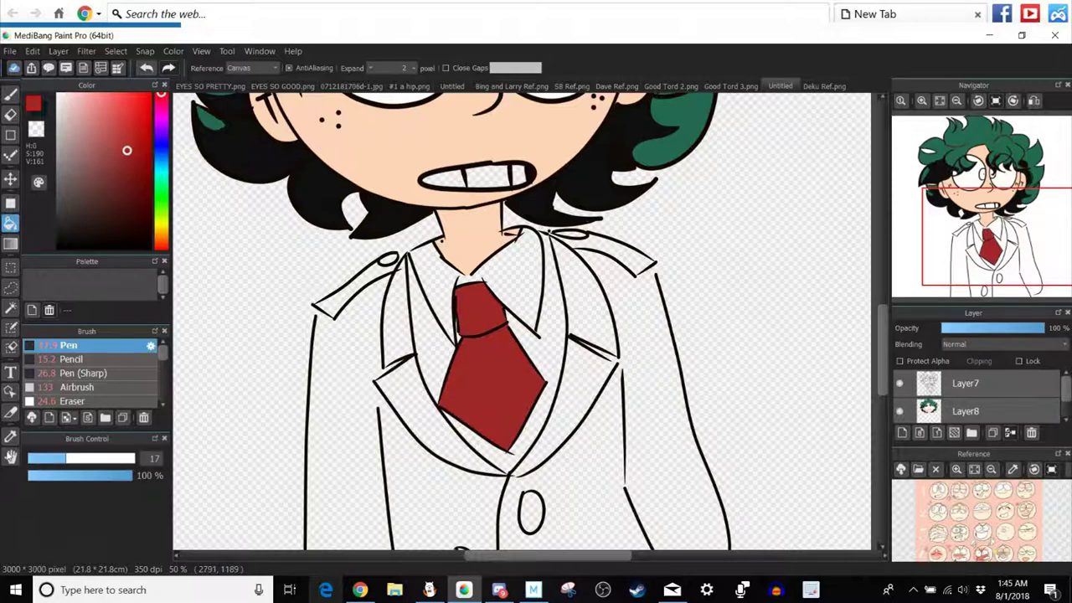
Sample the off-white of the shirt from Deku Ref.png and fill the shirt areas beside the tie in the character drawing.
{"action": "left_click", "coordinate": [824, 86]}
{"action": "left_click", "coordinate": [10, 436]}
{"action": "left_click", "coordinate": [518, 248]}
{"action": "left_click", "coordinate": [780, 87]}
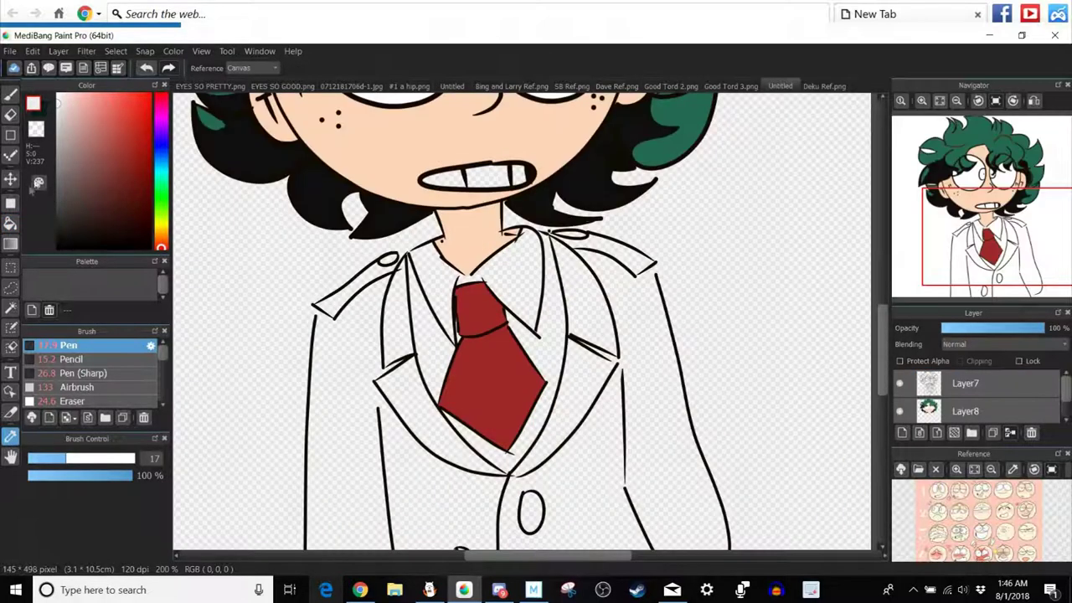
{"action": "left_click", "coordinate": [10, 224]}
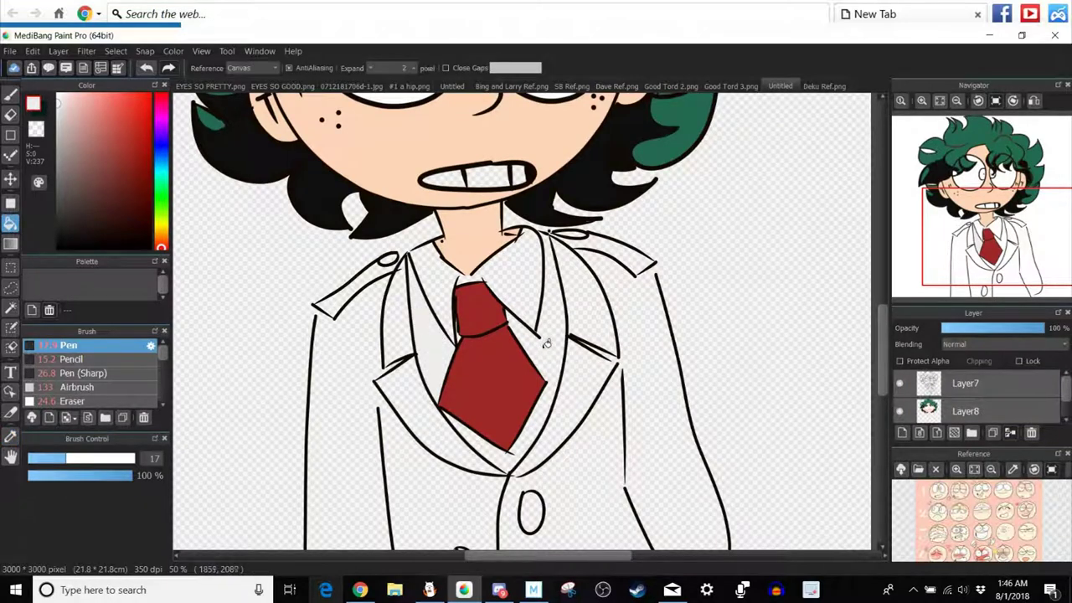
Resample the off-white from Deku Ref.png, patch the gaps in the shirt collar's outline, and fill the collar with it.
{"action": "left_click_drag", "start_coordinate": [80, 103], "coordinate": [59, 94]}
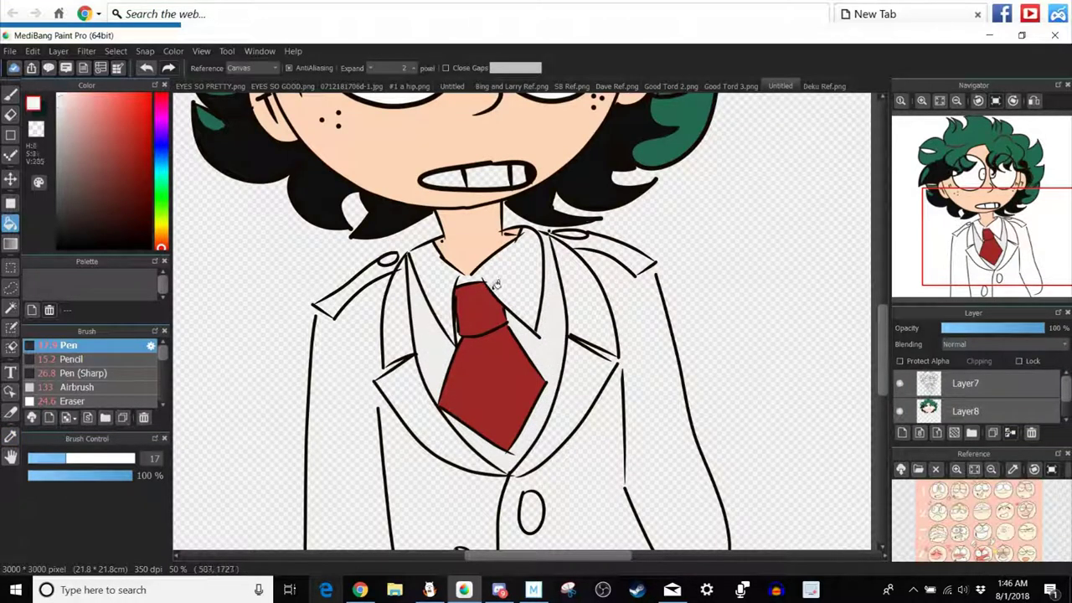
{"action": "left_click", "coordinate": [498, 271]}
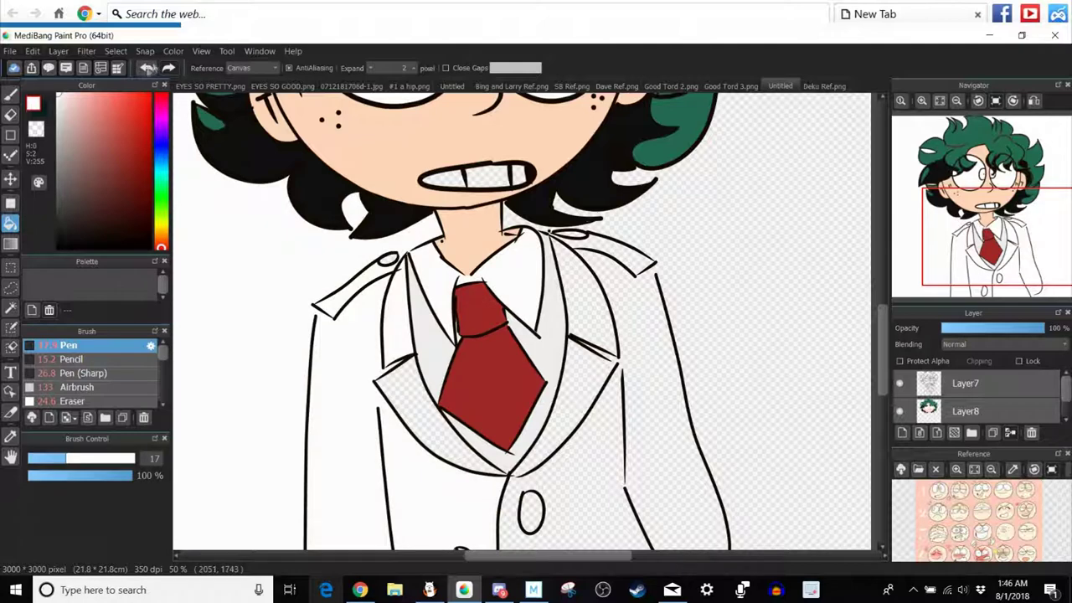
{"action": "left_click", "coordinate": [826, 86]}
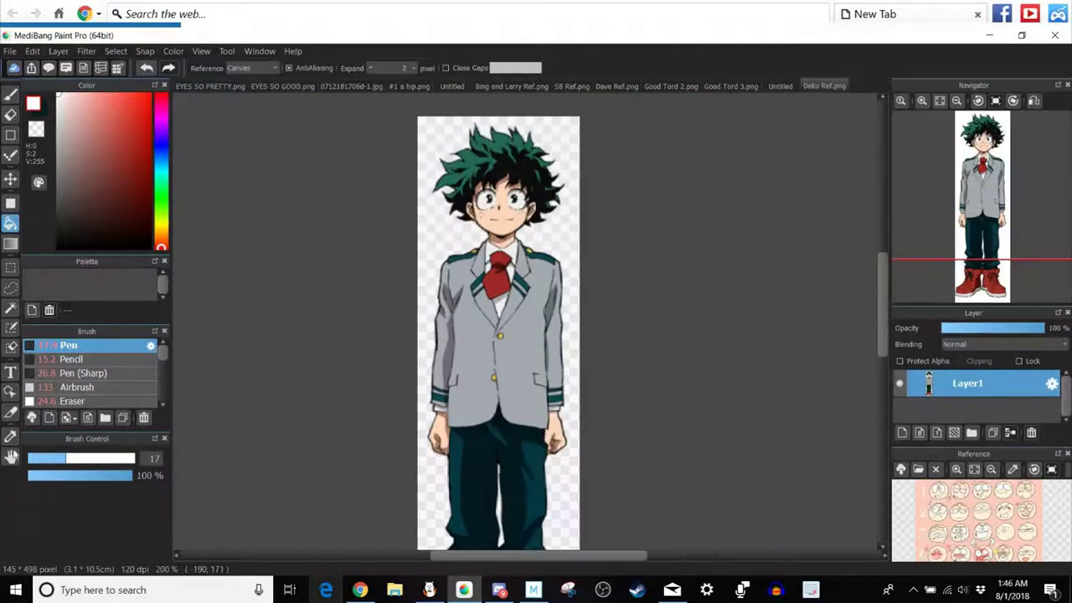
{"action": "key", "text": "i"}
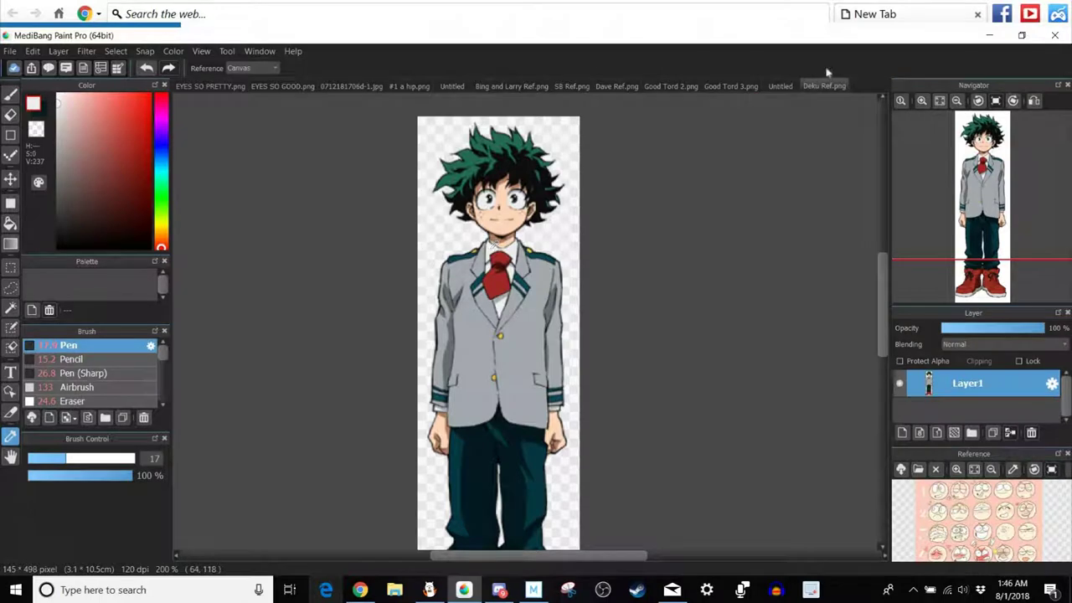
{"action": "left_click", "coordinate": [780, 86]}
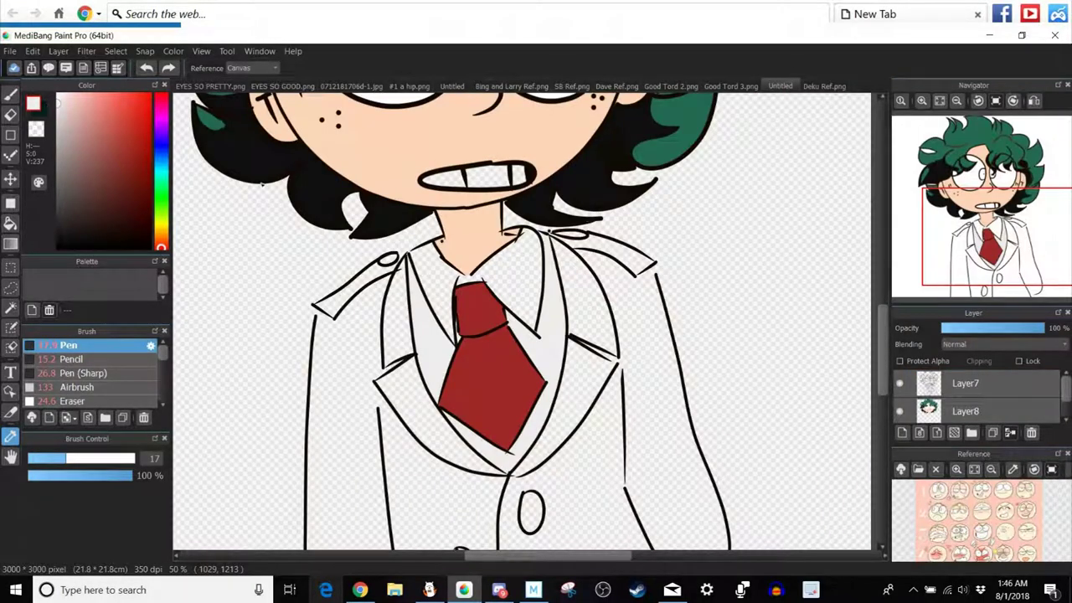
{"action": "key", "text": "b"}
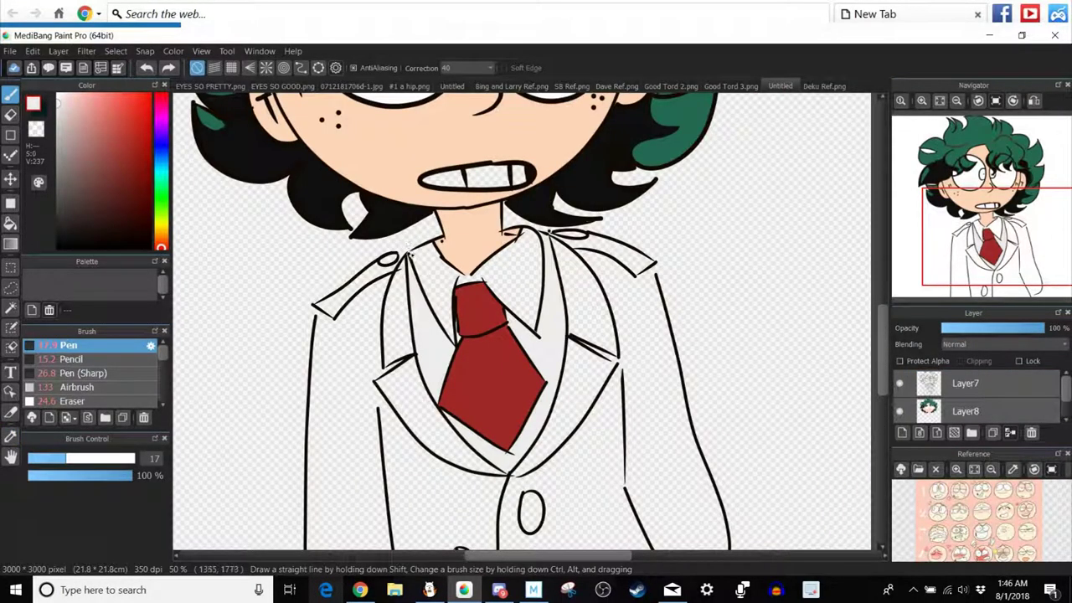
{"action": "key", "text": "g"}
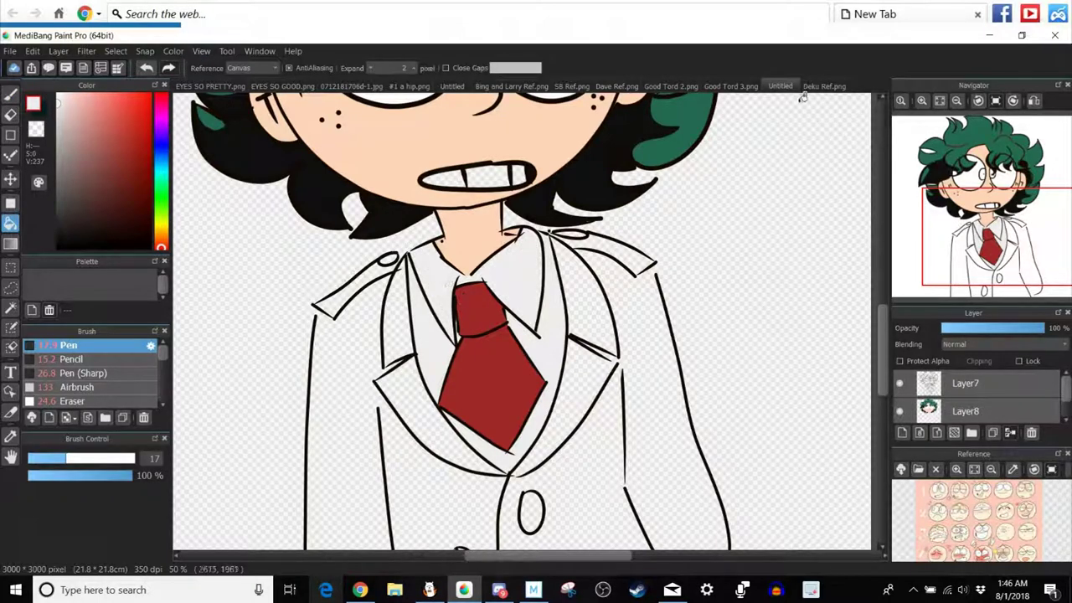
Sample the jacket's grey from Deku Ref.png and return to the character drawing with the Bucket tool ready.
{"action": "key", "text": "ctrl+Tab"}
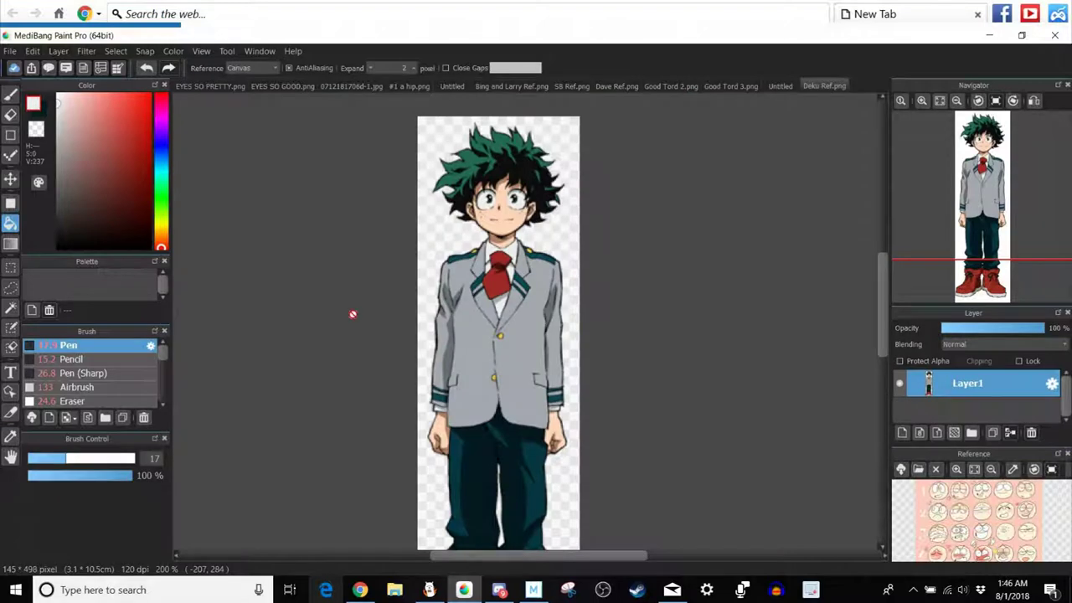
{"action": "key", "text": "i"}
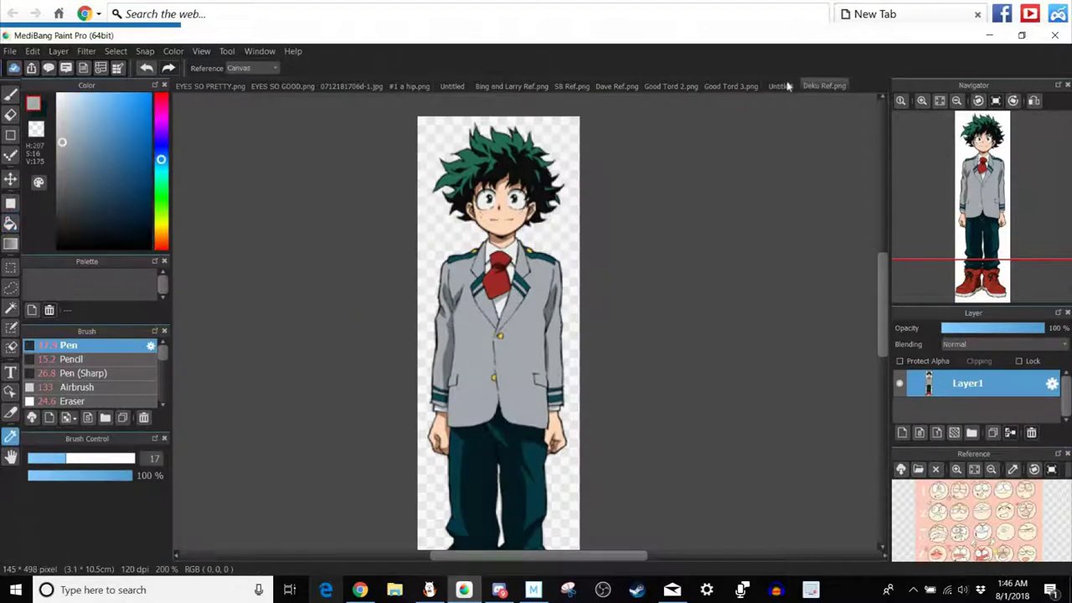
{"action": "key", "text": "ctrl+shift+Tab"}
{"action": "key", "text": "g"}
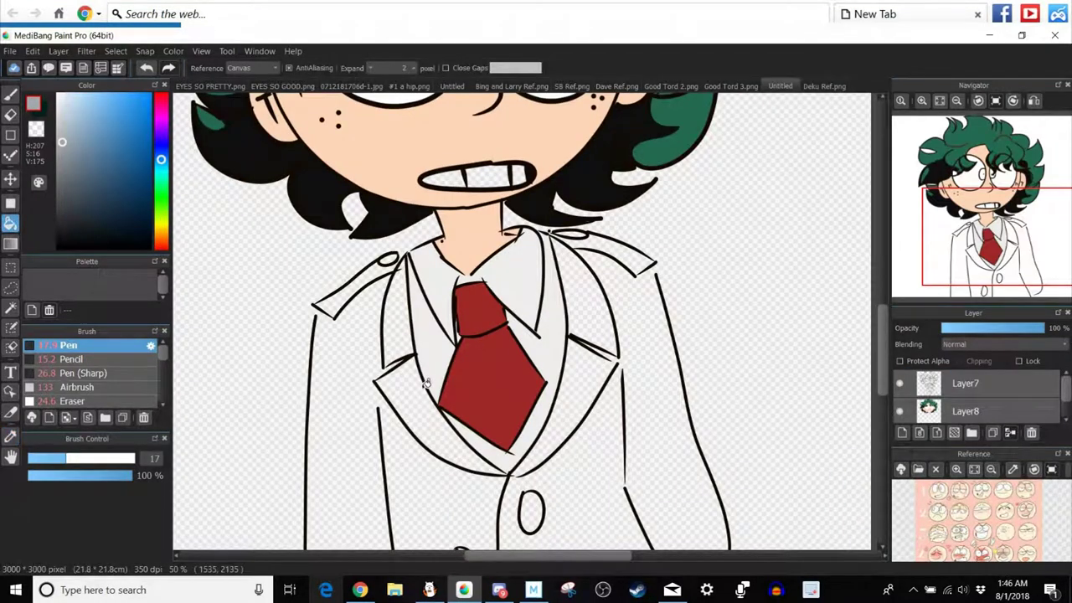
Fill the lower left lapel and both upper lapel pieces of the jacket with the sampled grey, patching outline gaps.
{"action": "left_click", "coordinate": [419, 394]}
{"action": "left_click", "coordinate": [183, 110]}
{"action": "left_click", "coordinate": [147, 67]}
{"action": "left_click", "coordinate": [11, 94]}
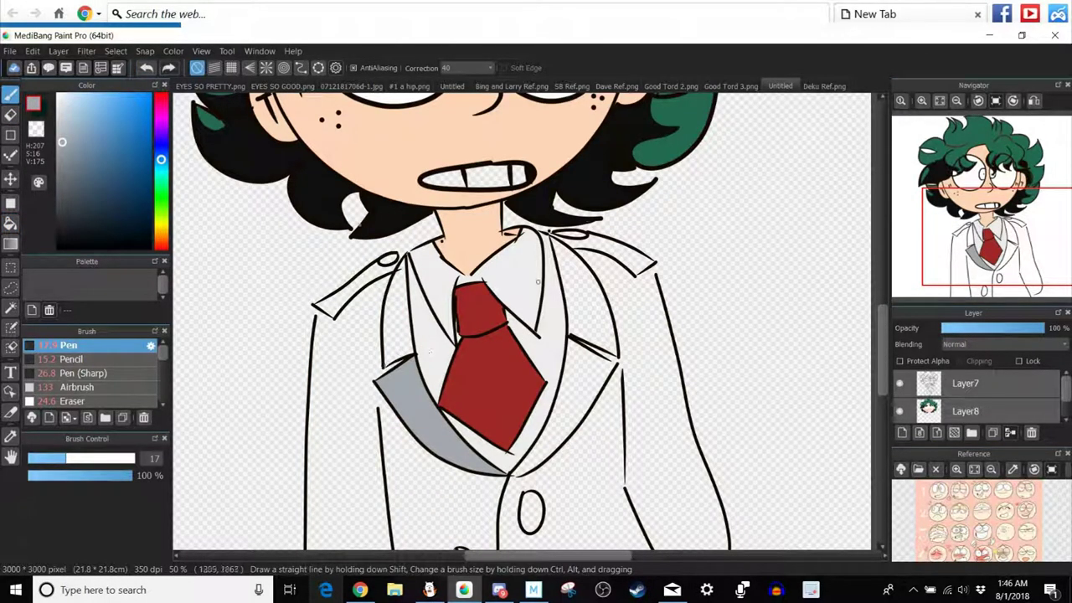
{"action": "key", "text": "g"}
{"action": "left_click", "coordinate": [409, 303]}
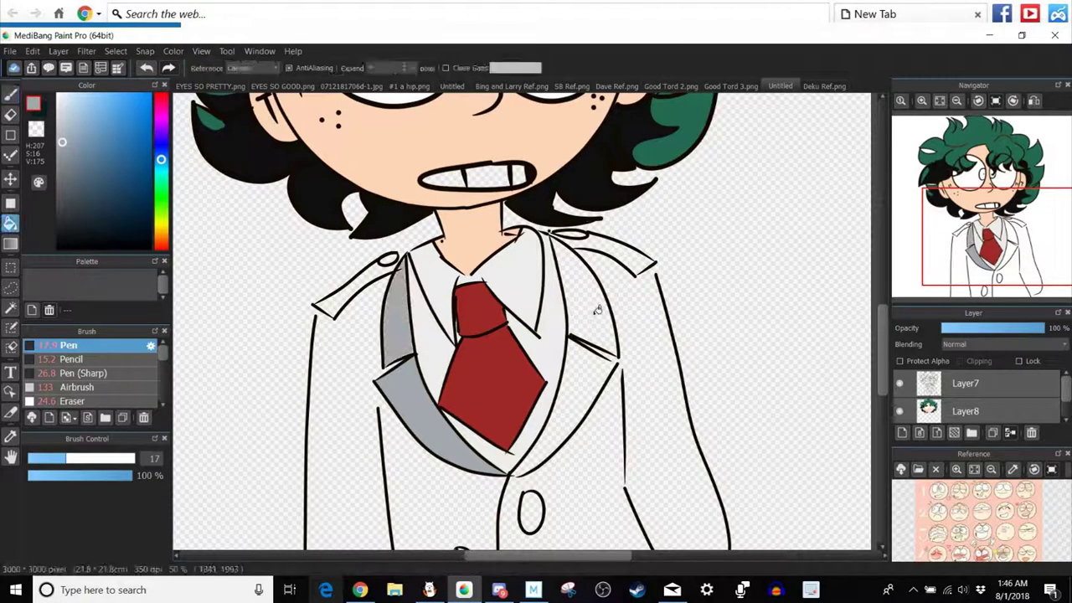
{"action": "left_click", "coordinate": [589, 356]}
Patch the outline gaps around the lower right lapel and fill that lapel with the same grey.
{"action": "key", "text": "b"}
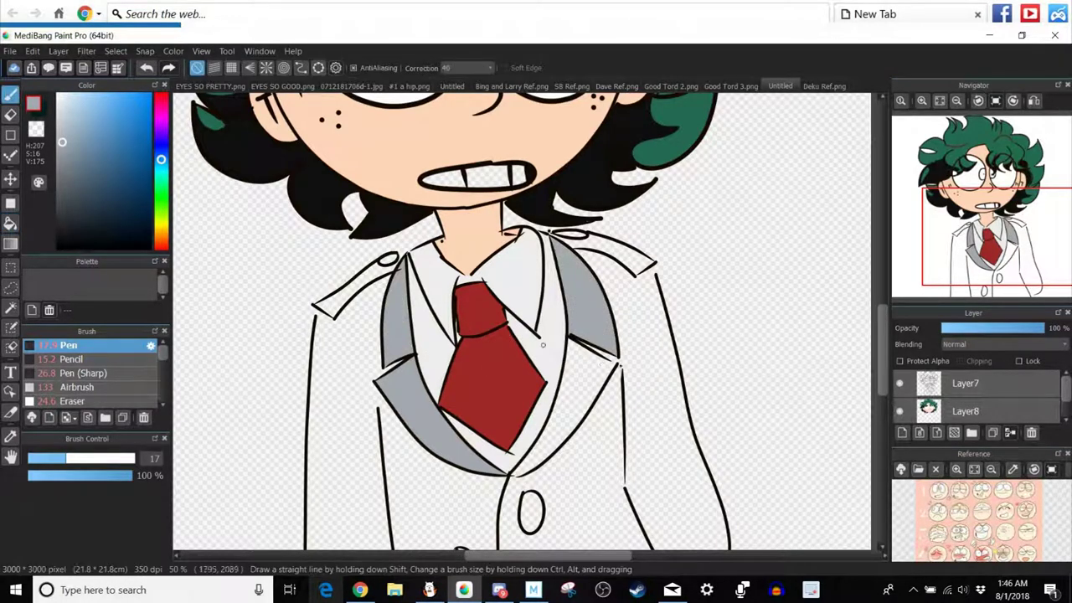
{"action": "key", "text": "g"}
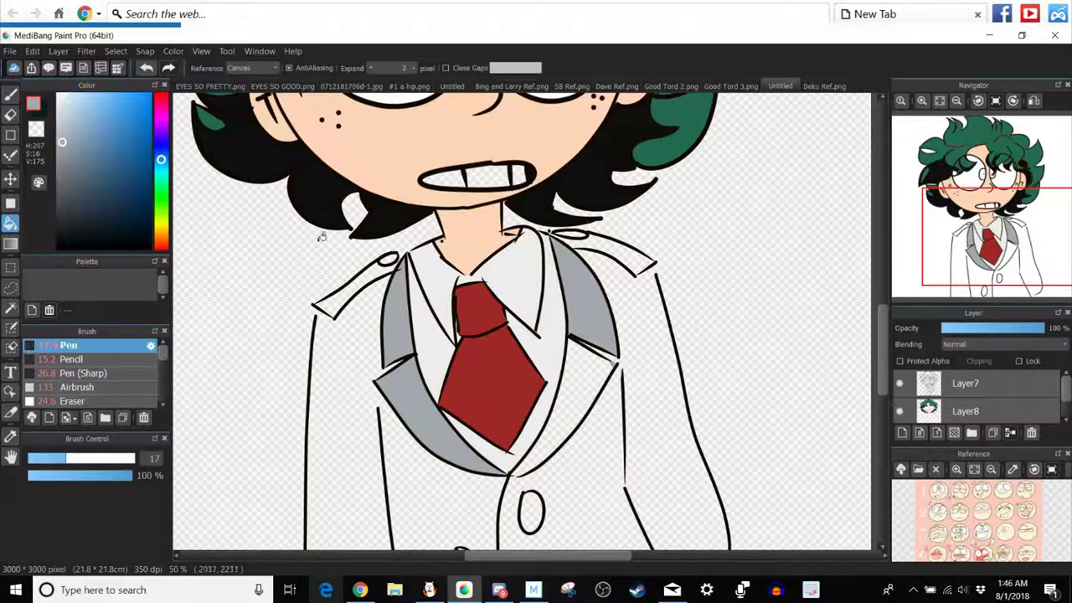
{"action": "left_click", "coordinate": [146, 68]}
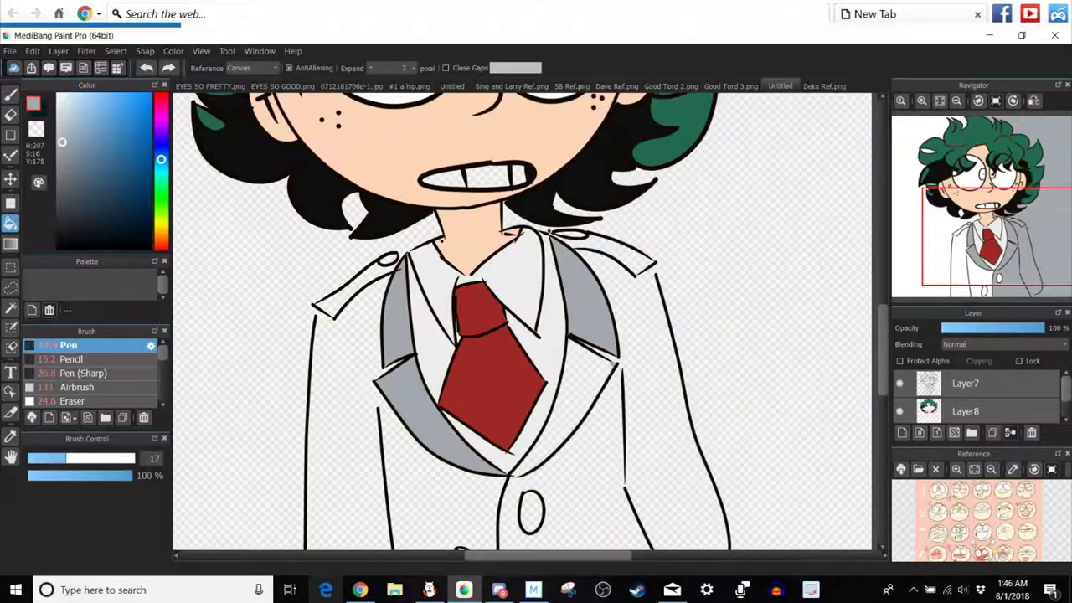
{"action": "key", "text": "b"}
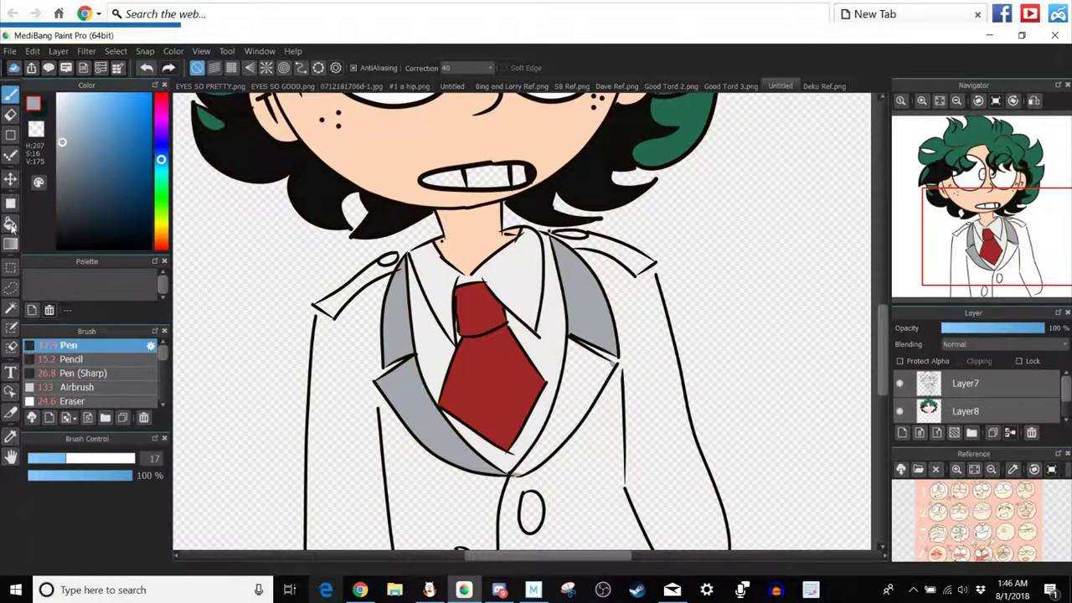
{"action": "key", "text": "g"}
{"action": "left_click", "coordinate": [600, 402]}
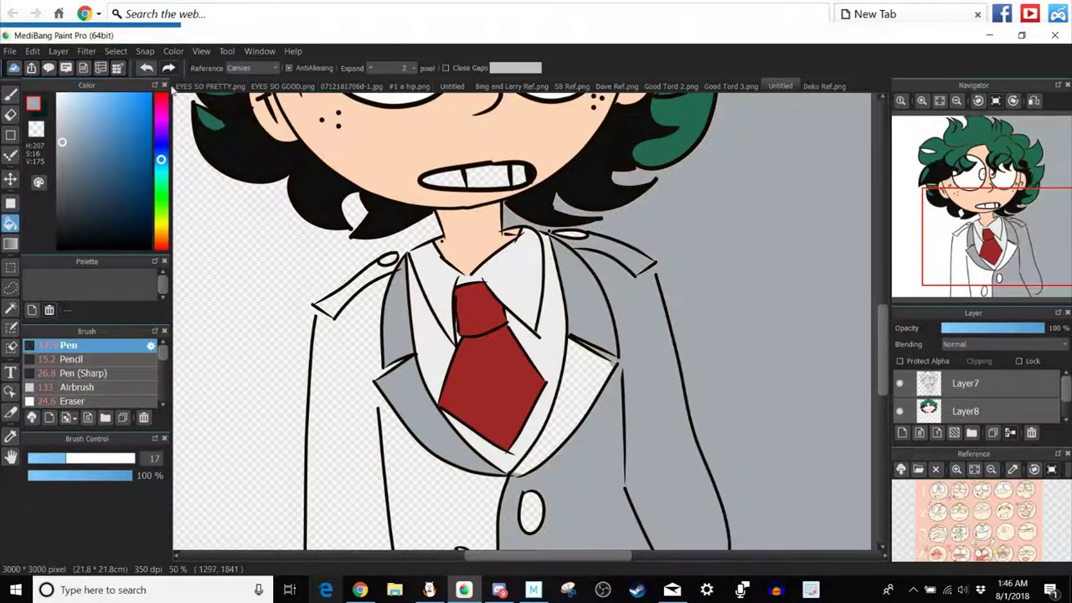
{"action": "left_click", "coordinate": [147, 67]}
{"action": "left_click", "coordinate": [590, 363]}
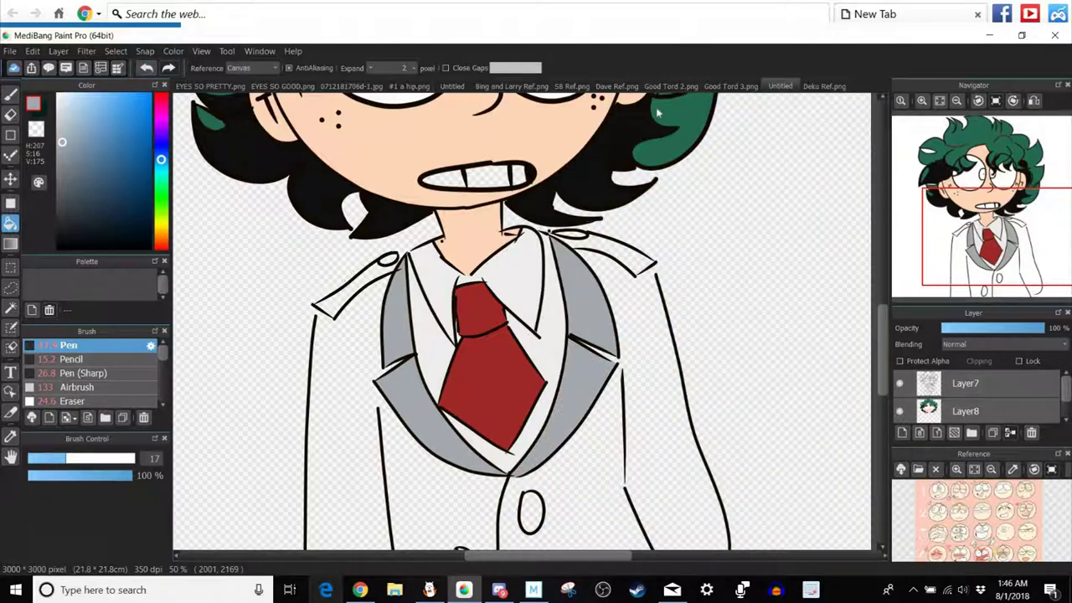
Resample the jacket's grey from Deku Ref.png and patch the outline gap below the right shoulder strap in the drawing.
{"action": "left_click", "coordinate": [825, 86]}
{"action": "key", "text": "i"}
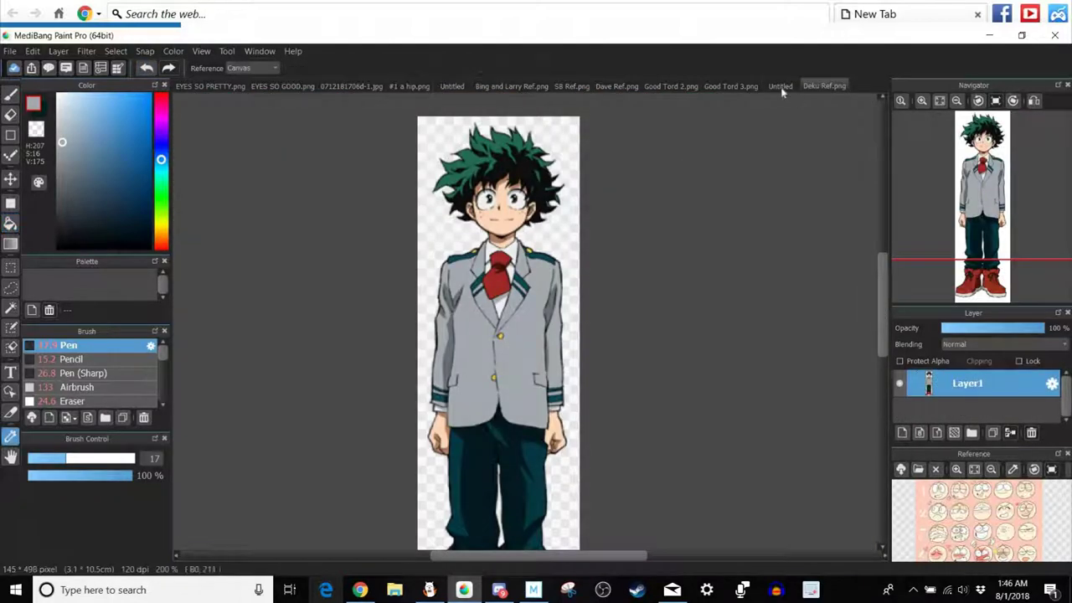
{"action": "left_click", "coordinate": [780, 86]}
{"action": "left_click", "coordinate": [11, 94]}
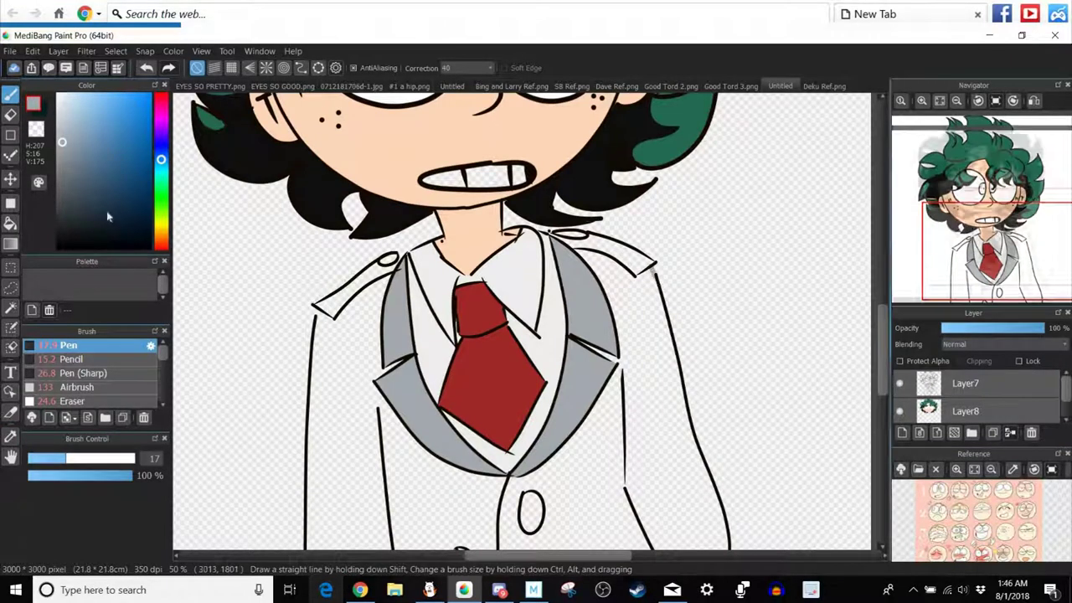
Try to fill the jacket body and sleeves with grey, patching the outline gap below the left shoulder strap.
{"action": "key", "text": "g"}
{"action": "left_click", "coordinate": [347, 444]}
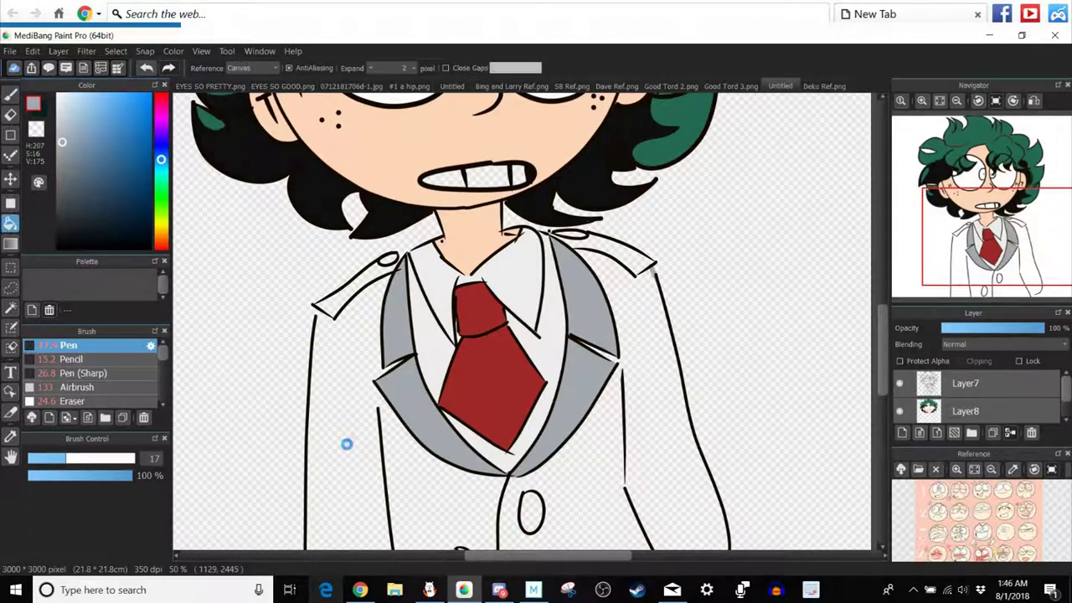
{"action": "left_click", "coordinate": [146, 68]}
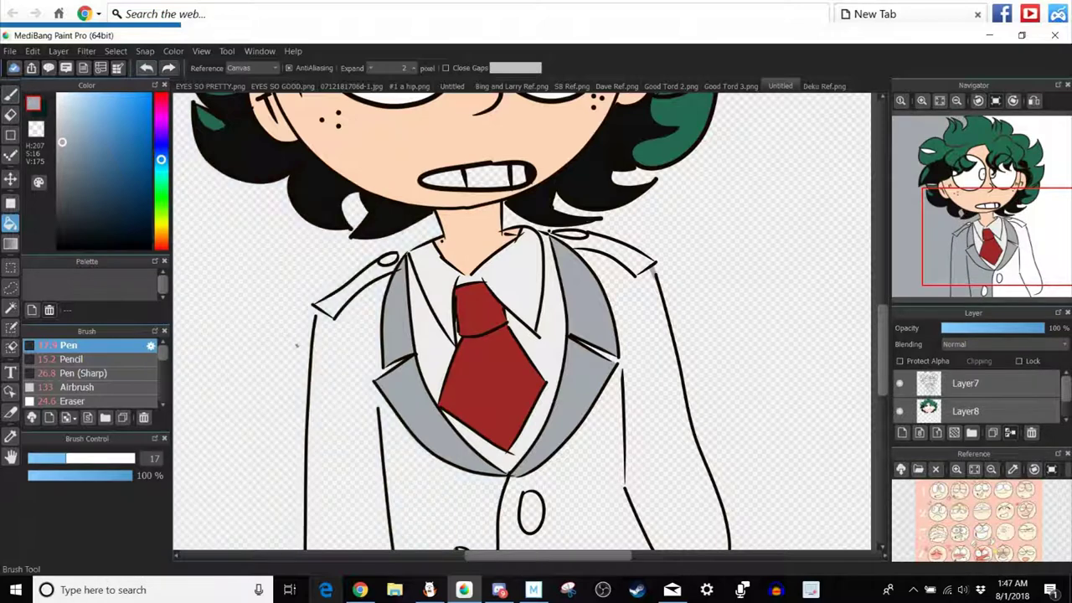
{"action": "key", "text": "b"}
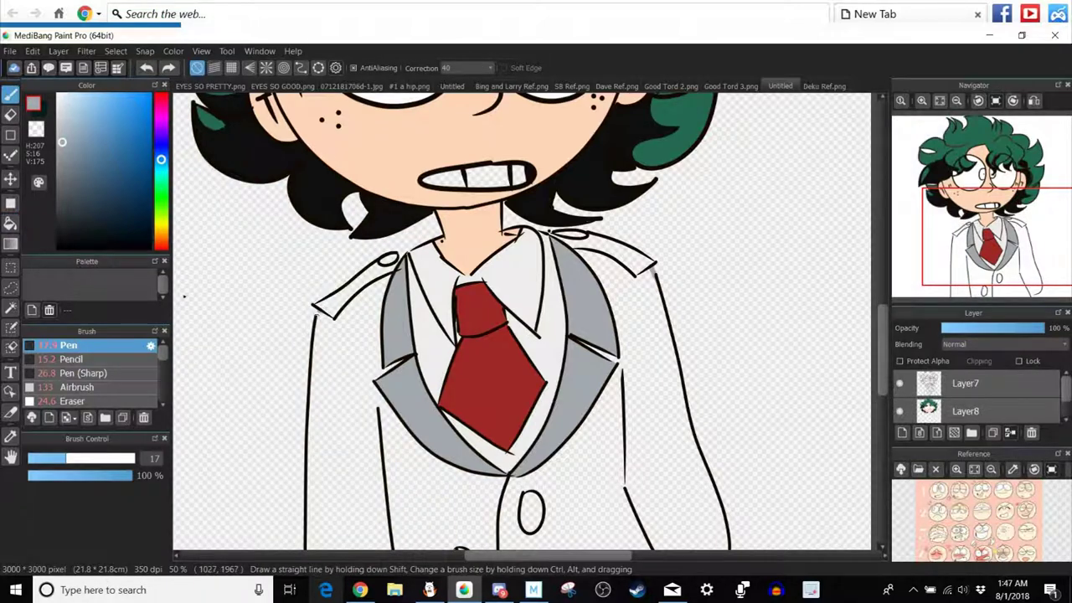
{"action": "key", "text": "g"}
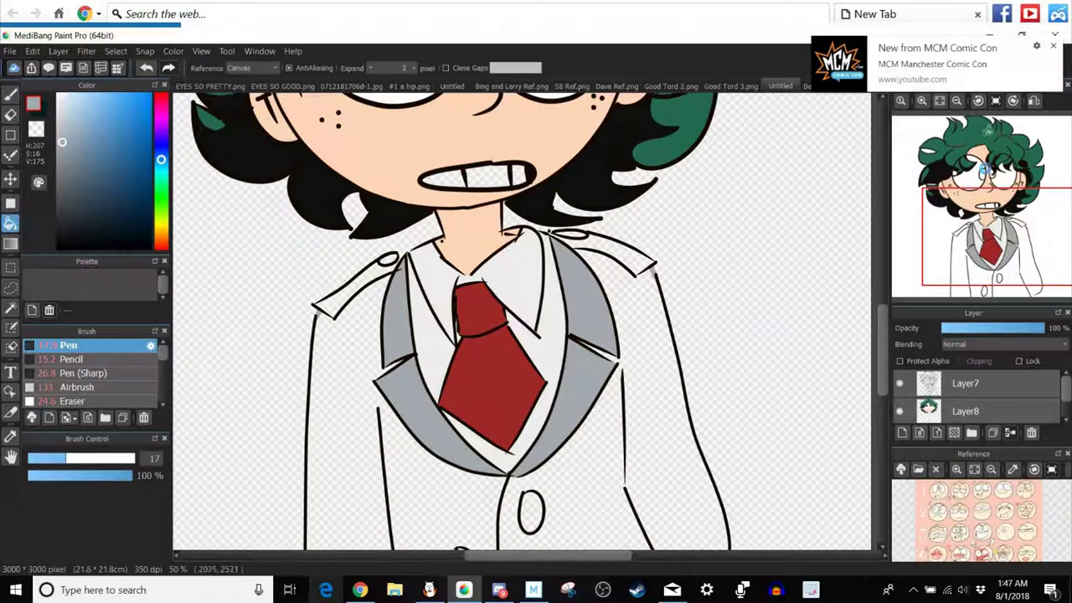
{"action": "left_click", "coordinate": [653, 271]}
Restore the closed colour picker and undo the grey fills of the jacket body and sleeves.
{"action": "left_click_drag", "start_coordinate": [968, 276], "coordinate": [1006, 285]}
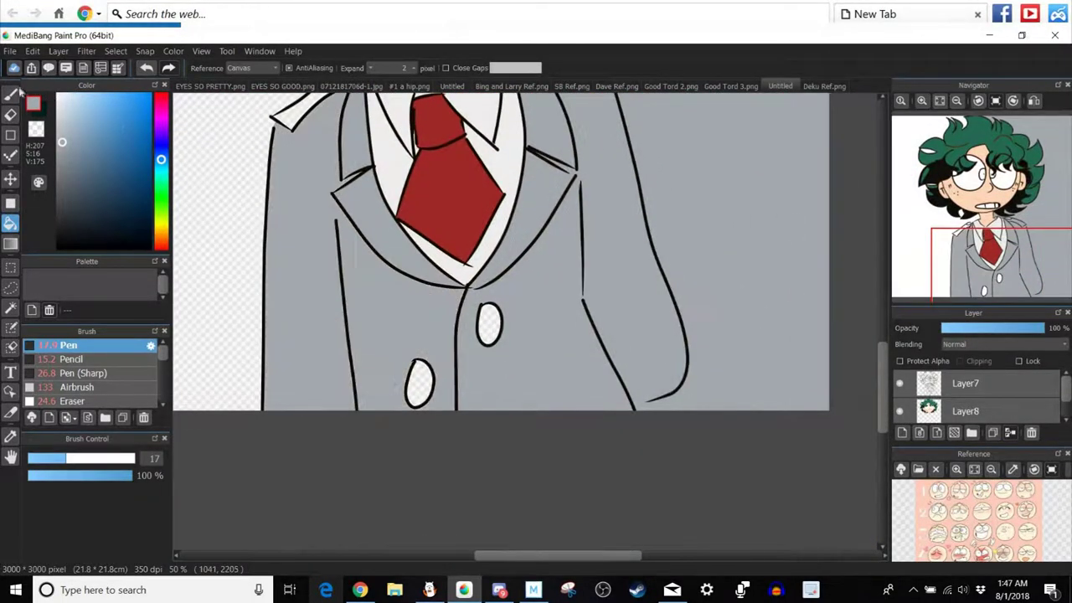
{"action": "left_click", "coordinate": [164, 84]}
{"action": "key", "text": "b"}
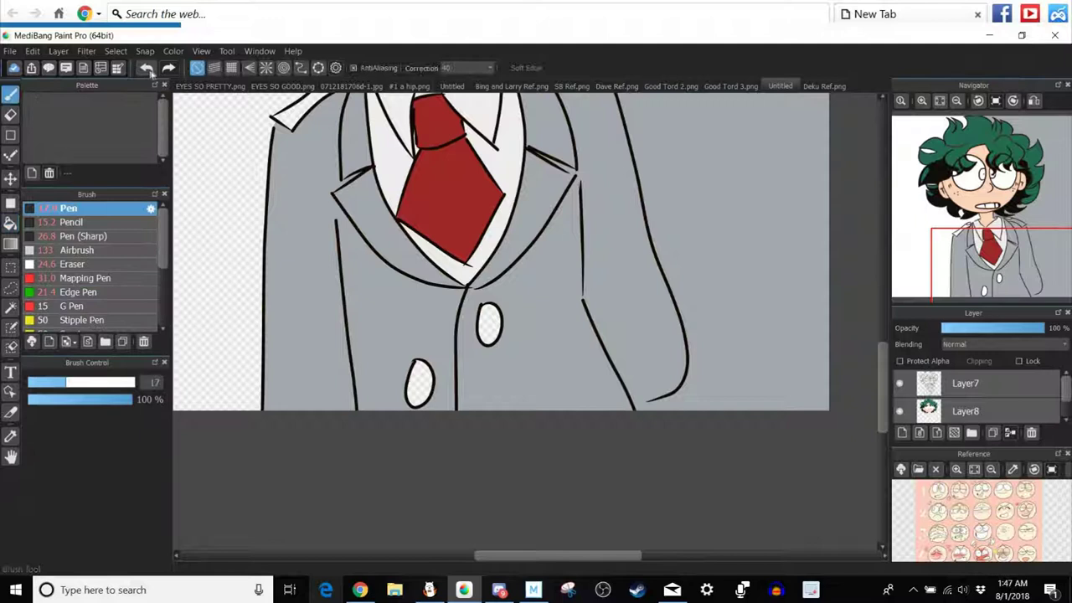
{"action": "left_click", "coordinate": [259, 51]}
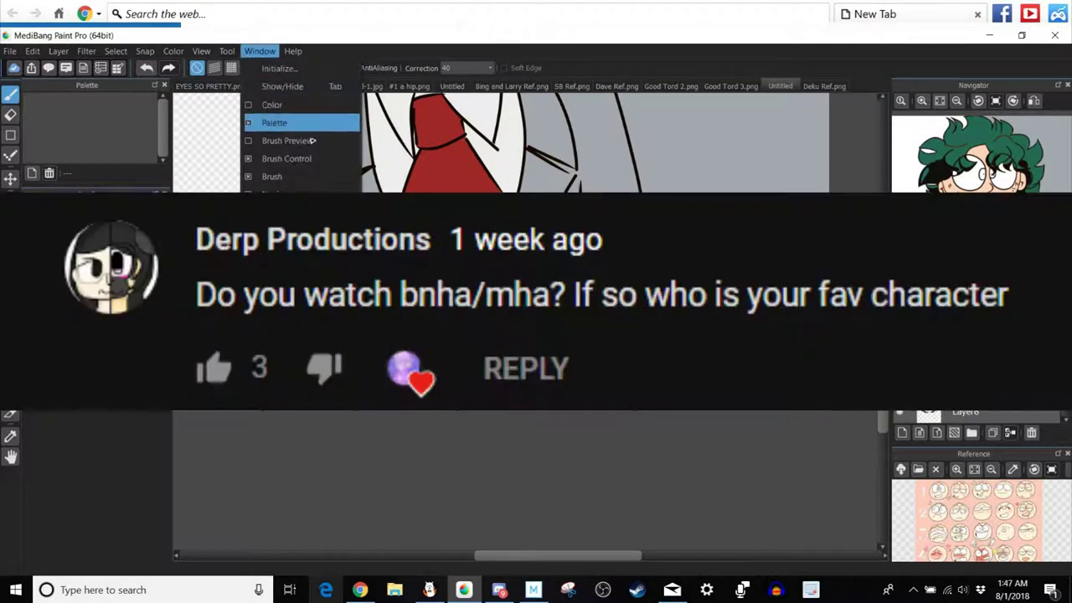
{"action": "left_click", "coordinate": [276, 120]}
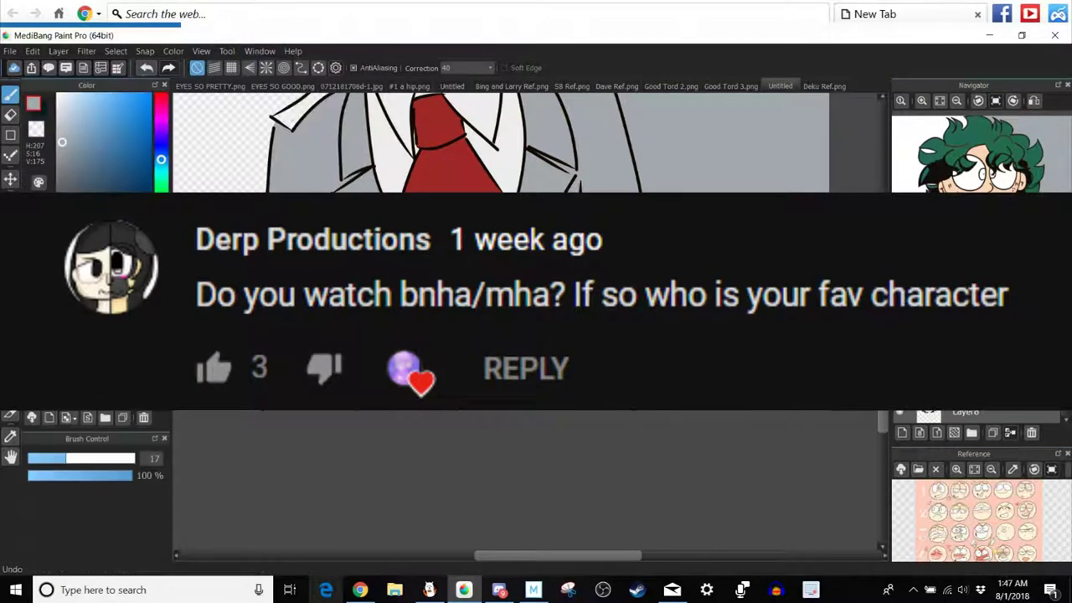
{"action": "left_click", "coordinate": [145, 69]}
{"action": "left_click", "coordinate": [146, 69]}
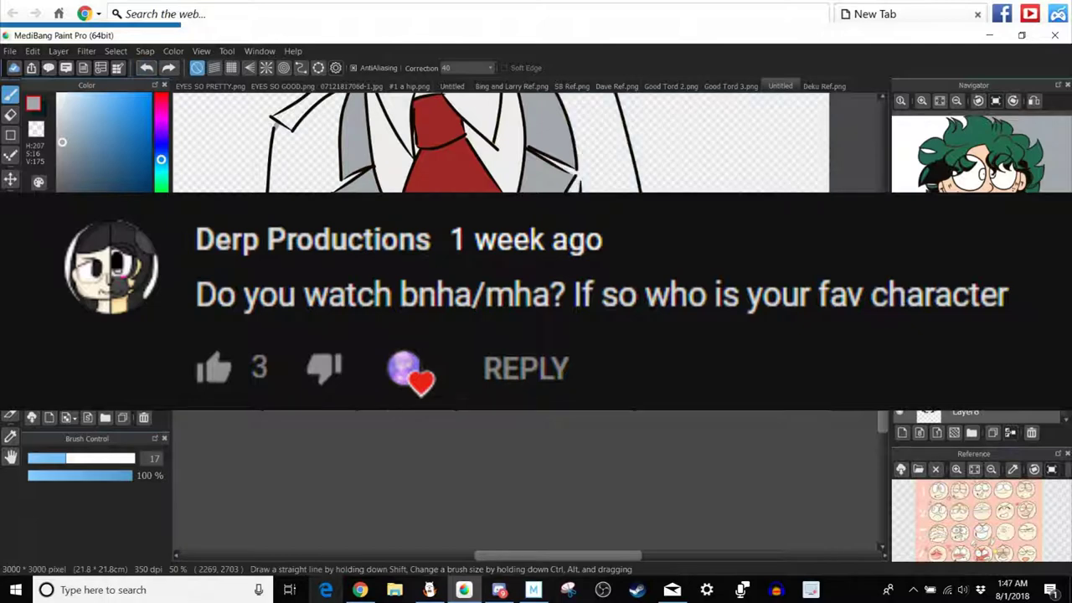
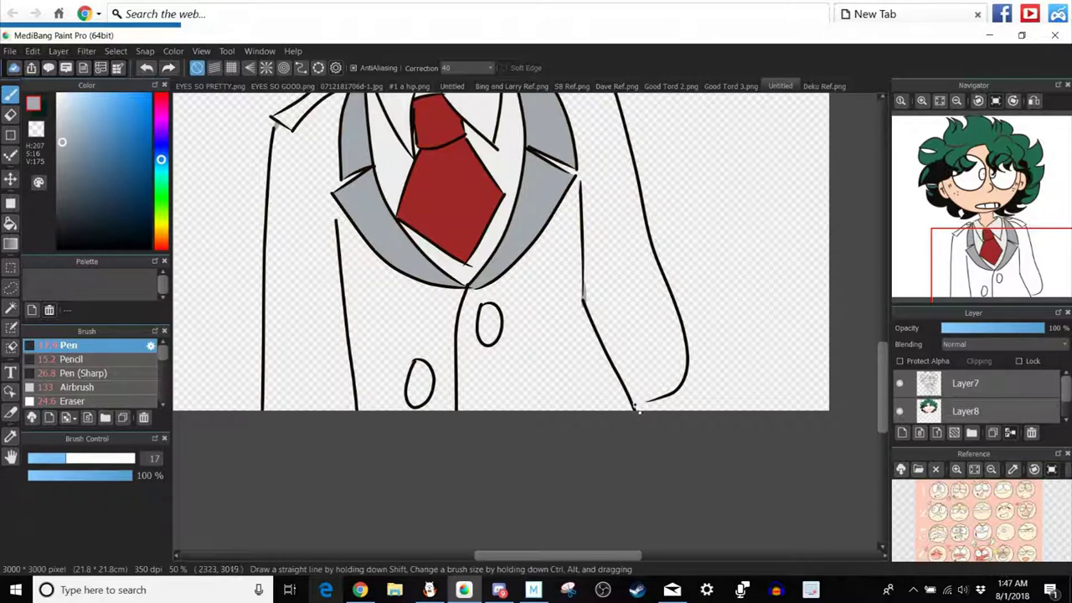
Fill the jacket body and both sleeves with the sampled grey, with the gap at the right sleeve's lower end closed.
{"action": "key", "text": "g"}
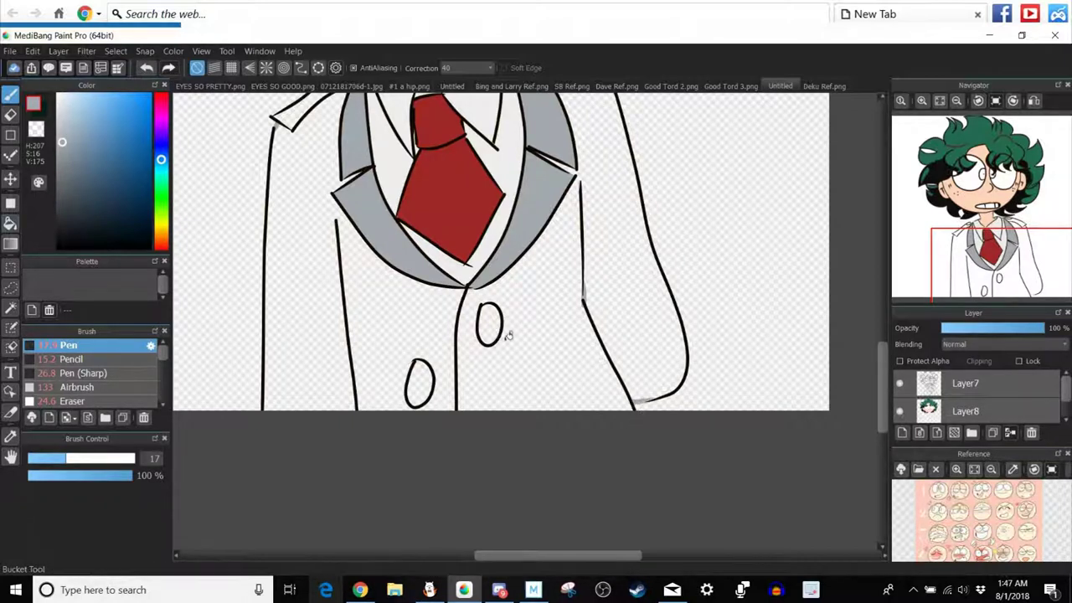
{"action": "left_click", "coordinate": [498, 335]}
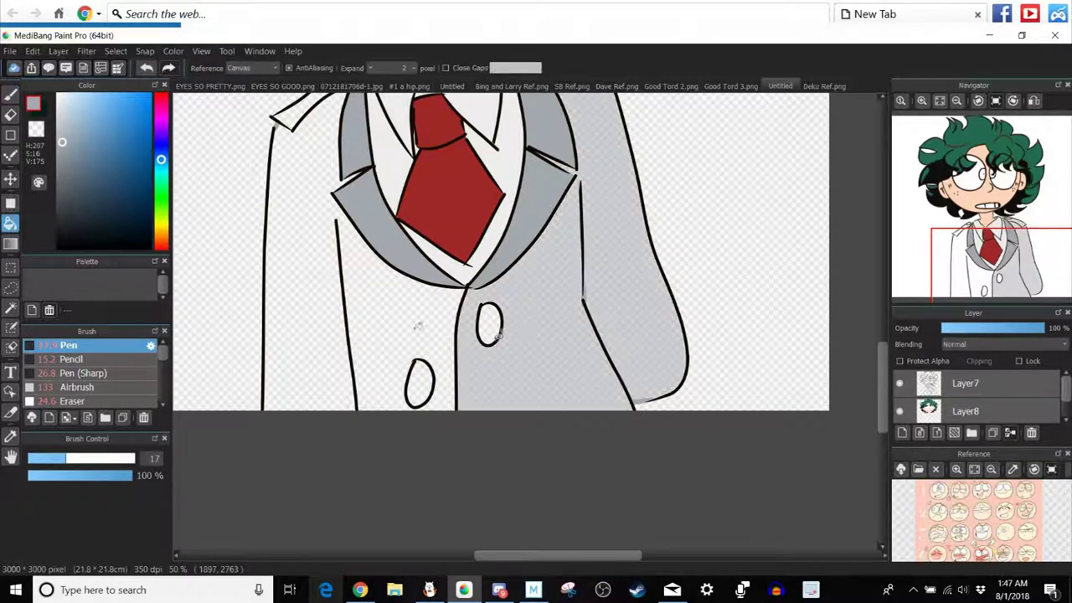
{"action": "left_click", "coordinate": [346, 331]}
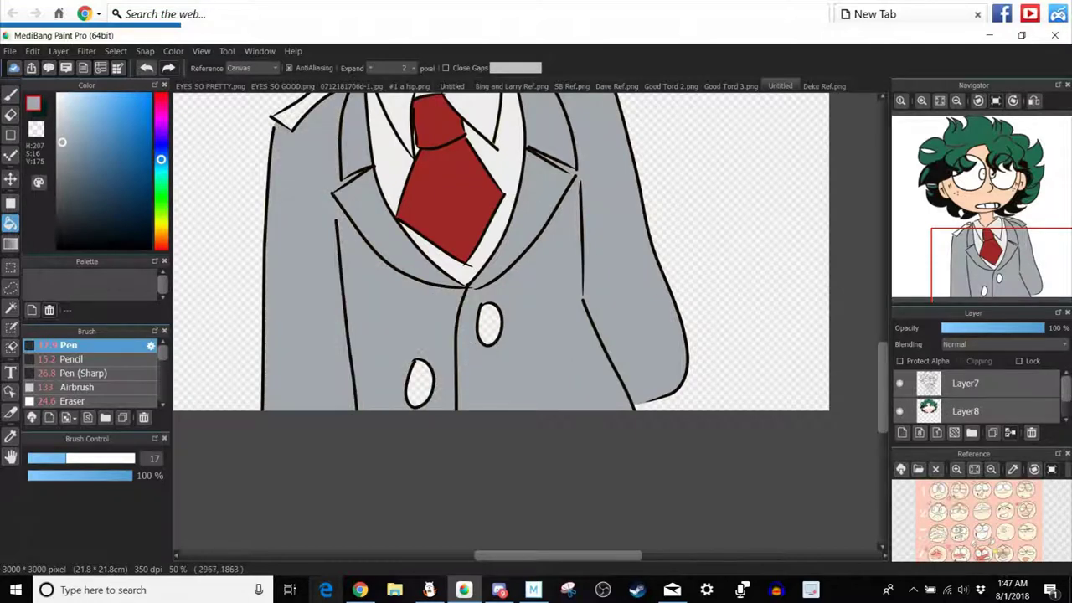
Sample the yellow of a jacket button in Deku Ref.png and fill both front jacket buttons in the drawing with it.
{"action": "left_click", "coordinate": [824, 86]}
{"action": "left_click", "coordinate": [14, 435]}
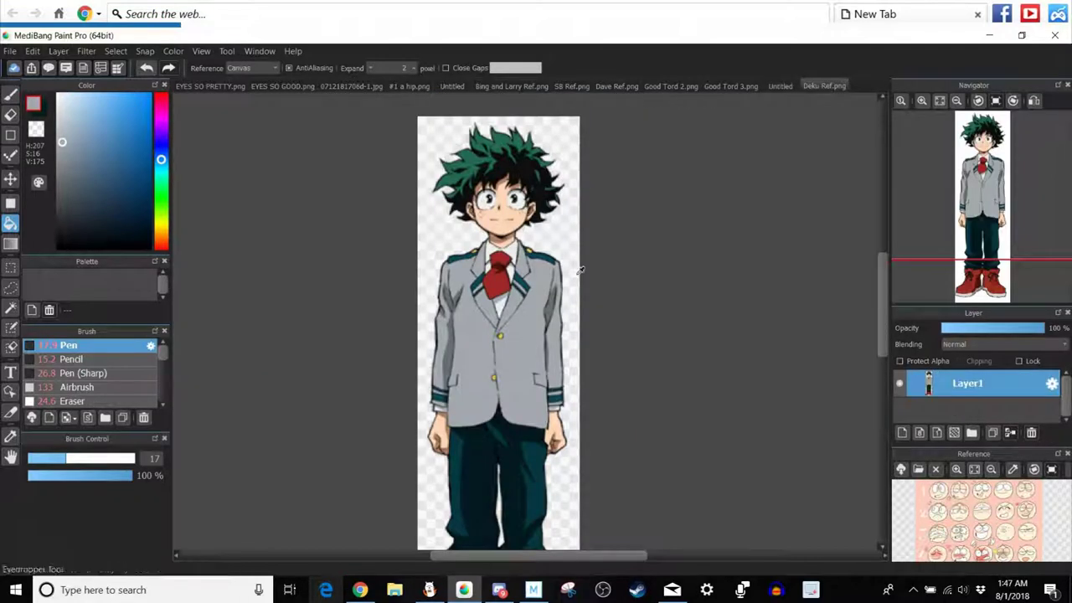
{"action": "left_click", "coordinate": [500, 335]}
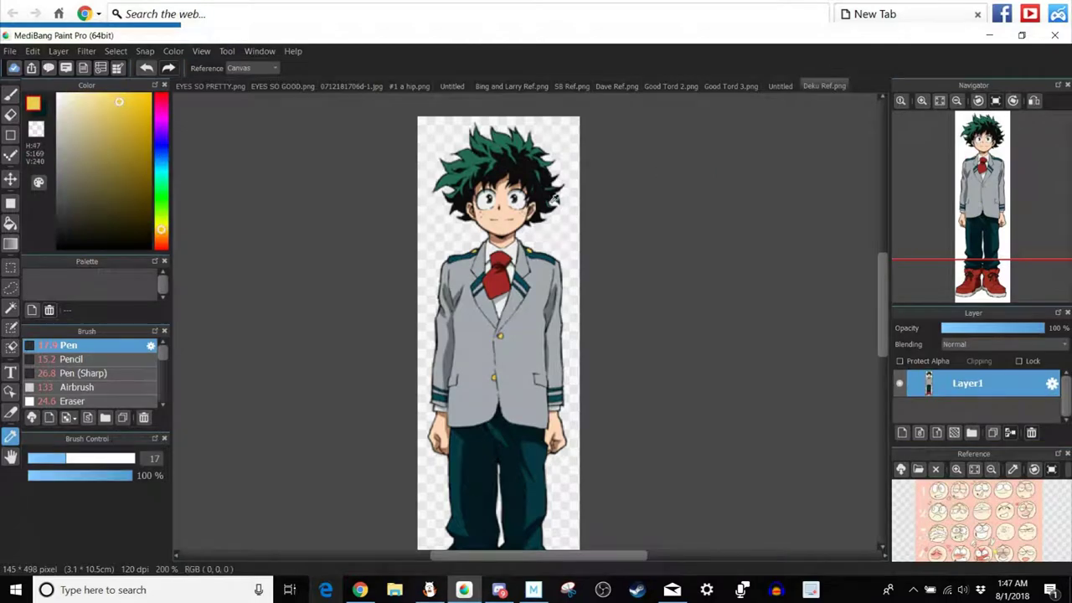
{"action": "left_click", "coordinate": [780, 86]}
{"action": "left_click", "coordinate": [9, 227]}
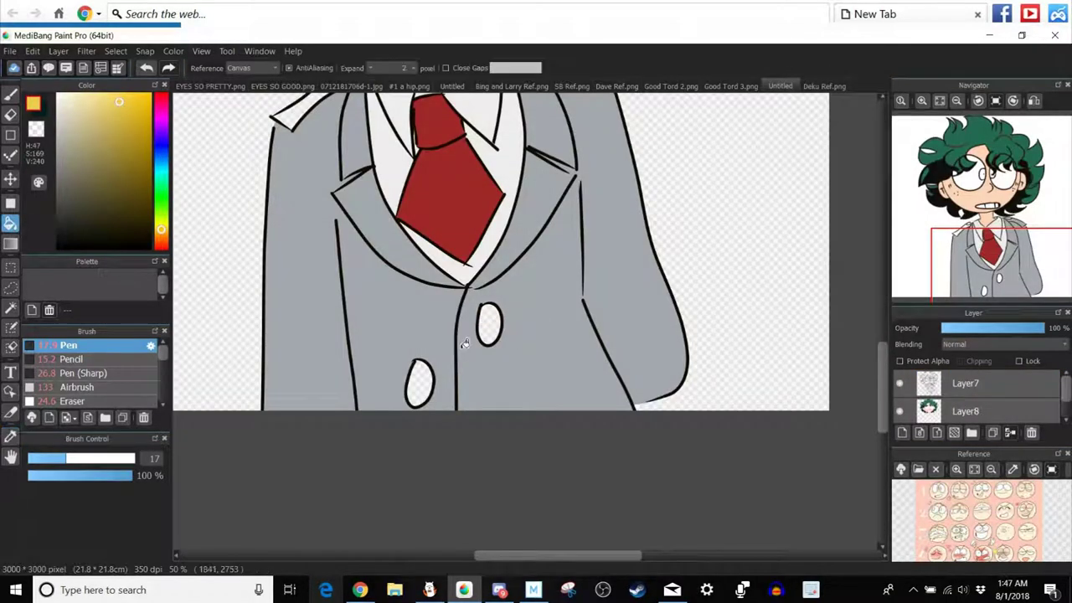
{"action": "left_click", "coordinate": [490, 326]}
{"action": "left_click", "coordinate": [423, 379]}
Fill the small buttons on both shoulder straps with the same yellow.
{"action": "left_click_drag", "start_coordinate": [947, 258], "coordinate": [985, 239]}
{"action": "left_click", "coordinate": [449, 250]}
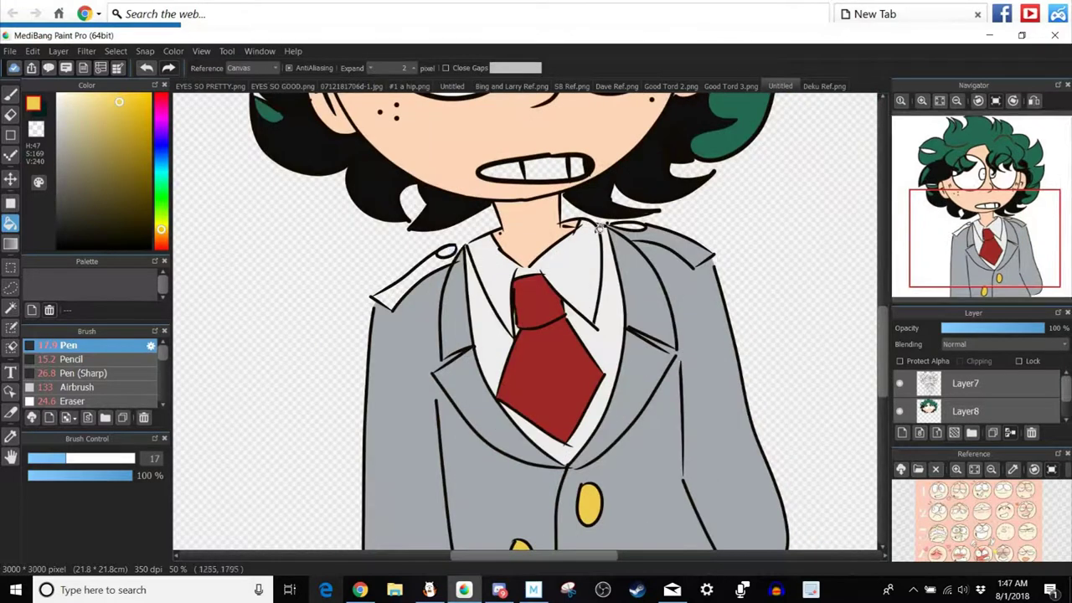
{"action": "left_click", "coordinate": [638, 220]}
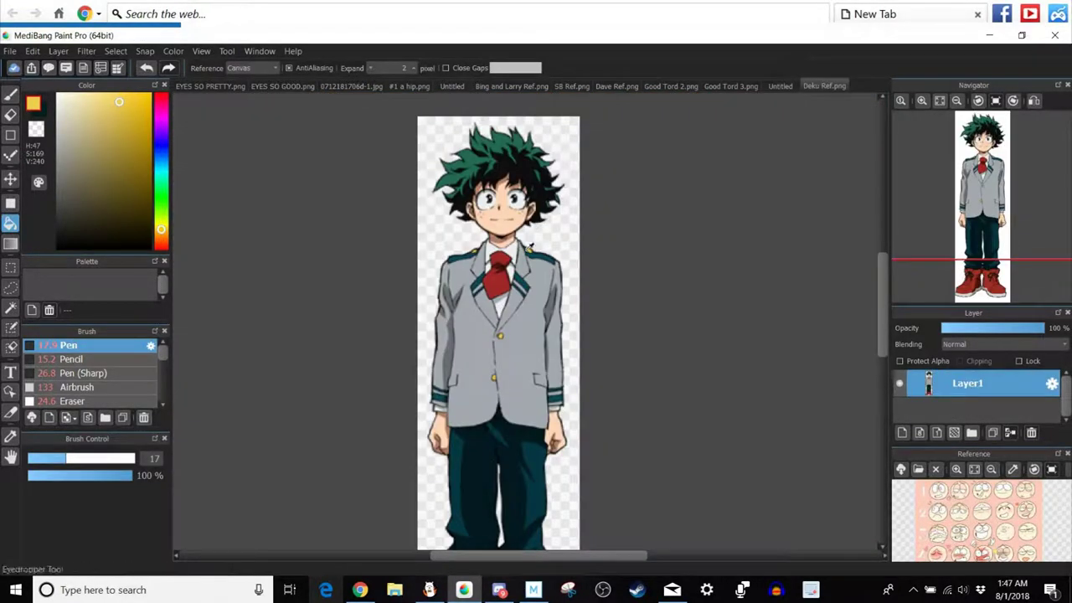
Sample the dark teal from Deku Ref.png, patch the left shoulder strap's outline gap and fill that strap with teal.
{"action": "left_click", "coordinate": [11, 436]}
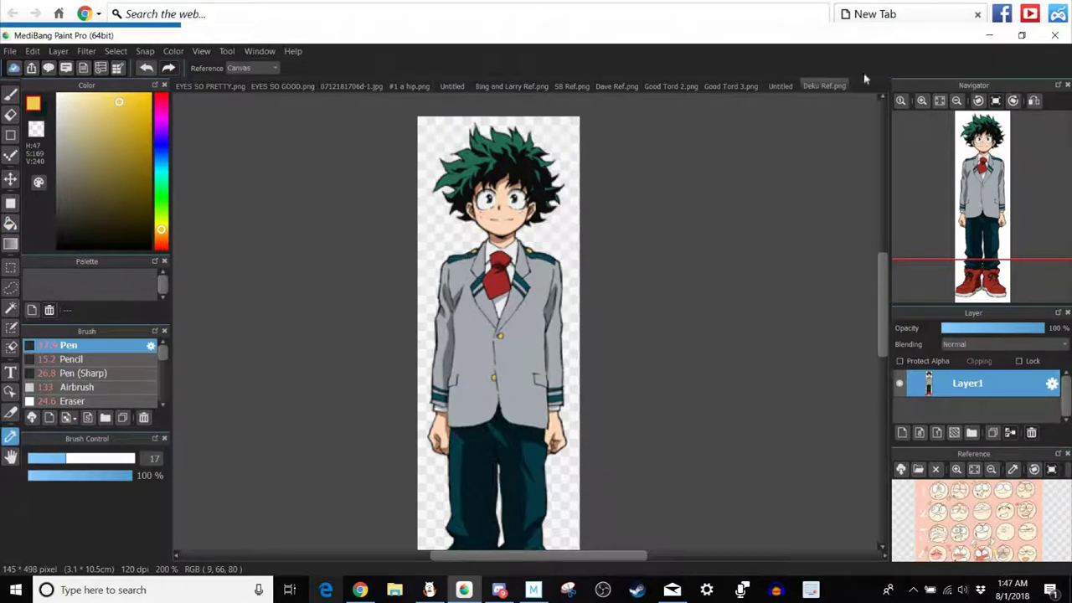
{"action": "left_click", "coordinate": [780, 87]}
{"action": "left_click", "coordinate": [10, 94]}
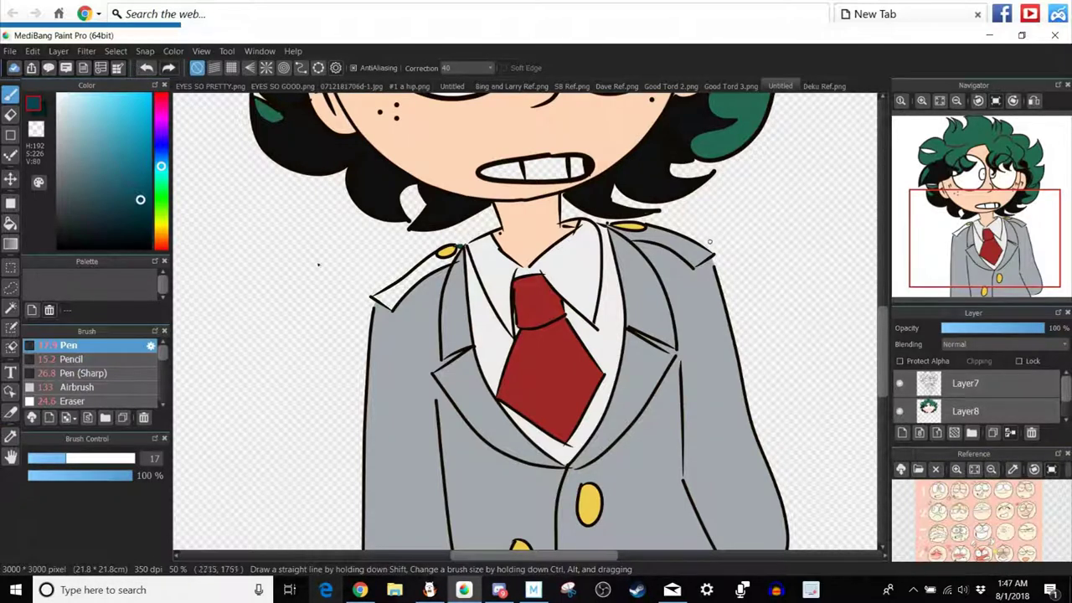
{"action": "left_click", "coordinate": [10, 222]}
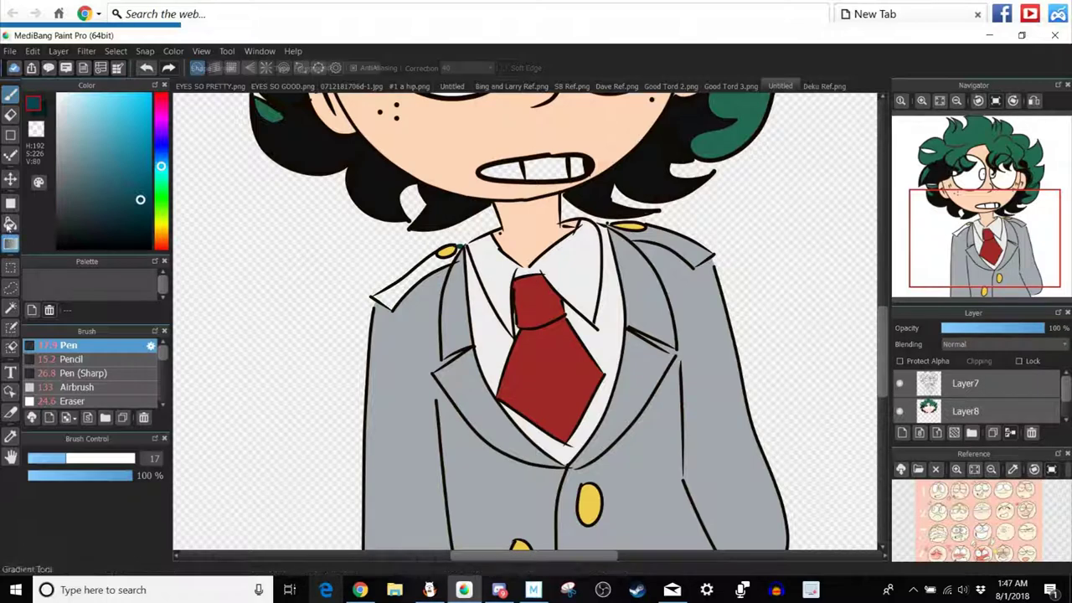
{"action": "left_click", "coordinate": [421, 277]}
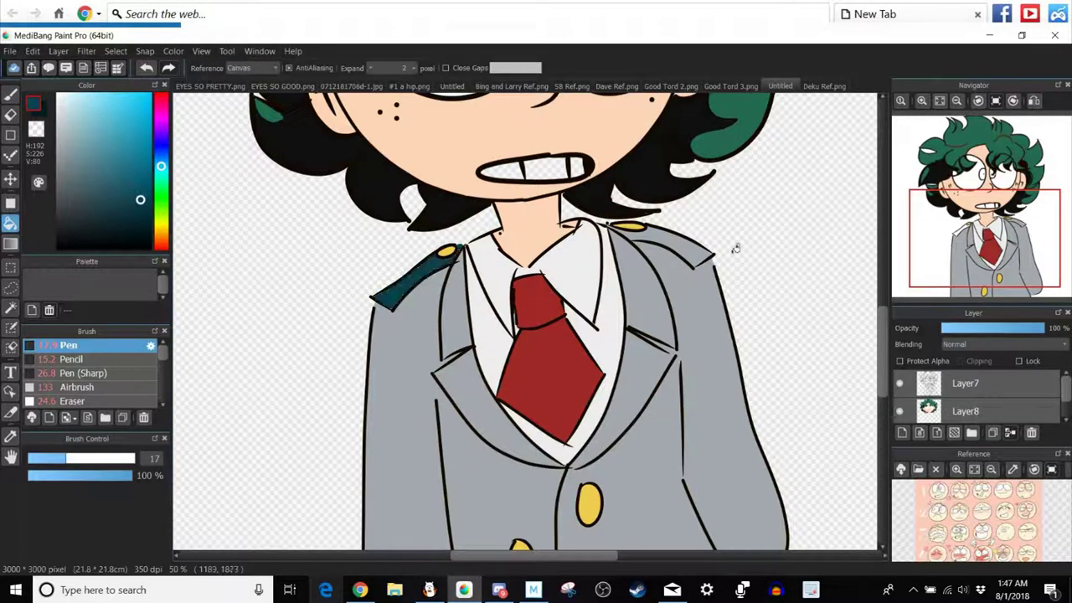
Undo the teal fill that spills over the jacket, close the right shoulder strap's outline gap and fill that strap with teal.
{"action": "left_click", "coordinate": [659, 245]}
{"action": "left_click", "coordinate": [146, 68]}
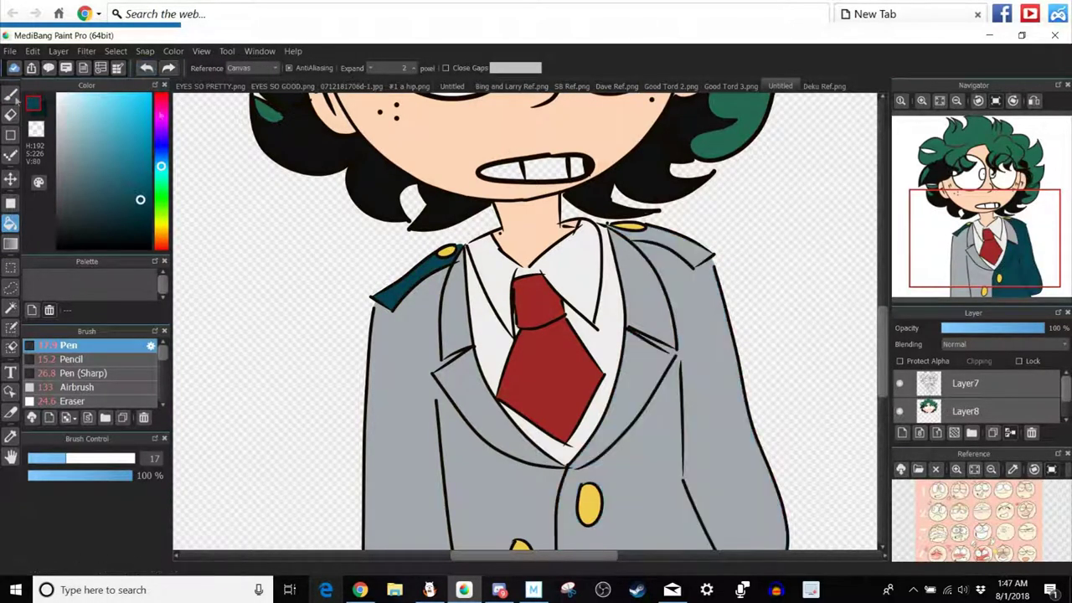
{"action": "left_click", "coordinate": [11, 95]}
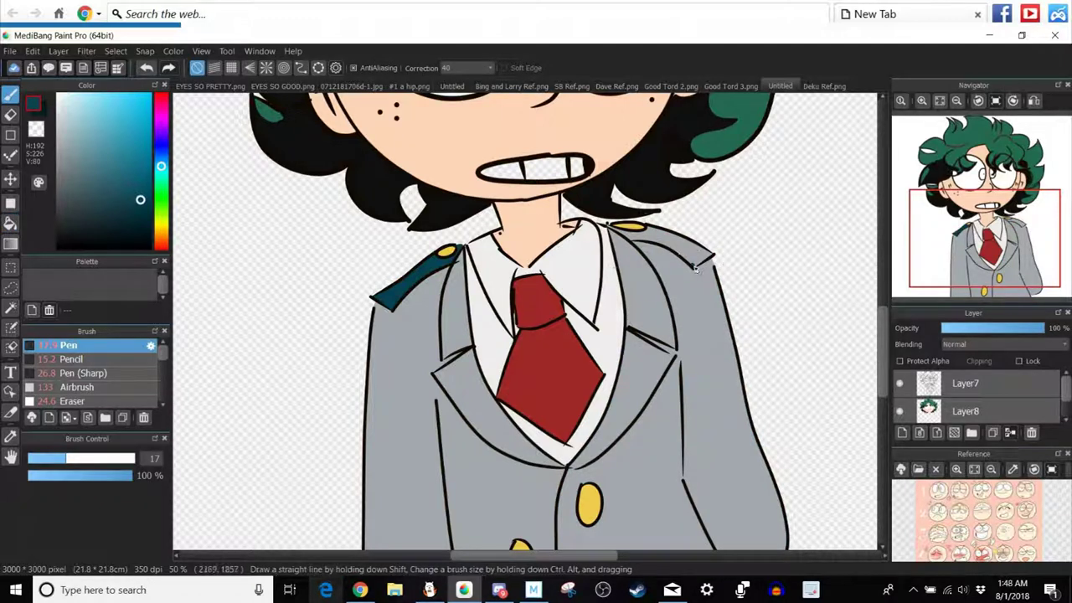
{"action": "key", "text": "g"}
{"action": "left_click", "coordinate": [692, 245]}
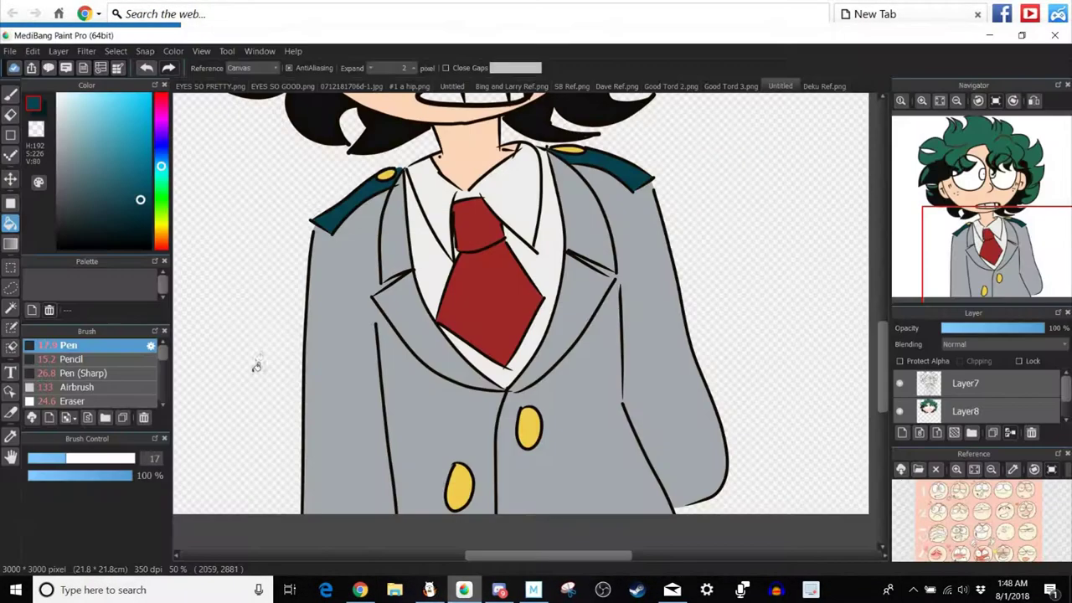
Following Deku Ref.png, draw a teal stripe edge across the upper part of both lower lapels and fill the bands above with teal.
{"action": "left_click", "coordinate": [809, 90]}
{"action": "left_click", "coordinate": [787, 88]}
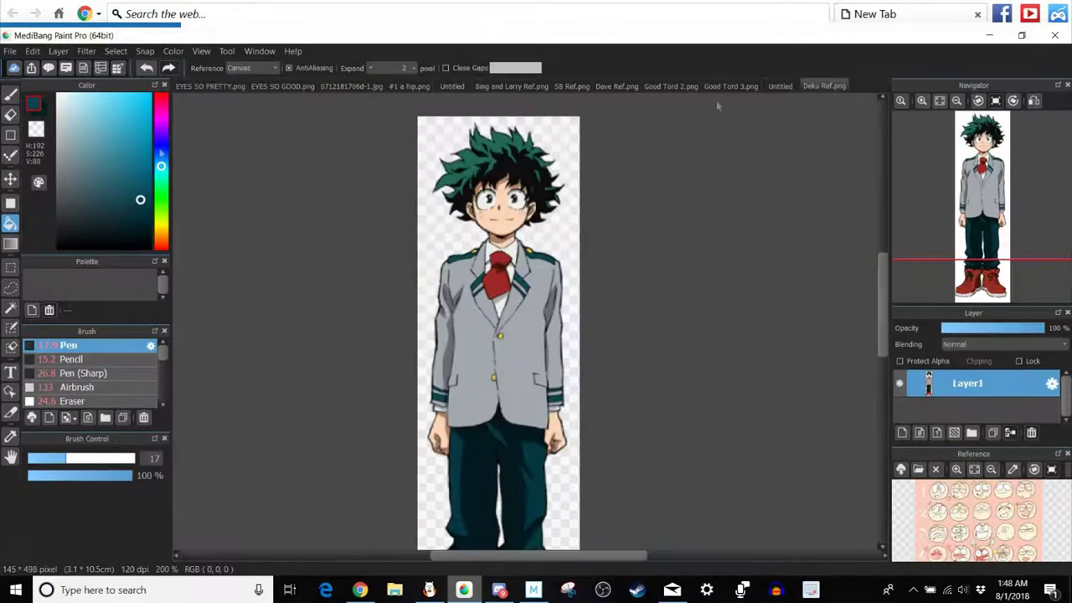
{"action": "left_click", "coordinate": [11, 94]}
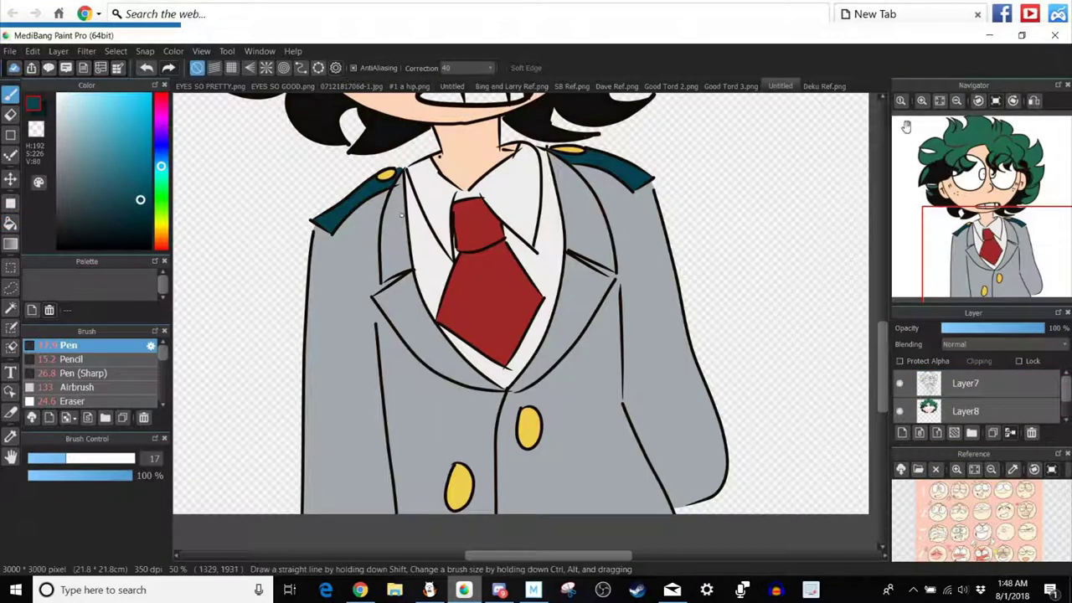
{"action": "left_click", "coordinate": [826, 87]}
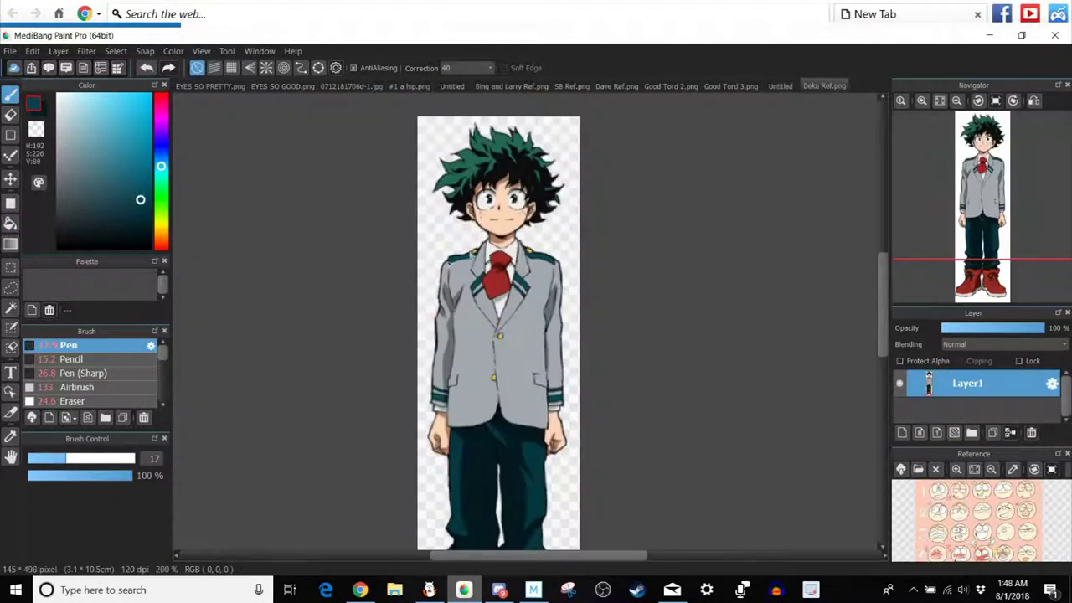
{"action": "left_click", "coordinate": [782, 87]}
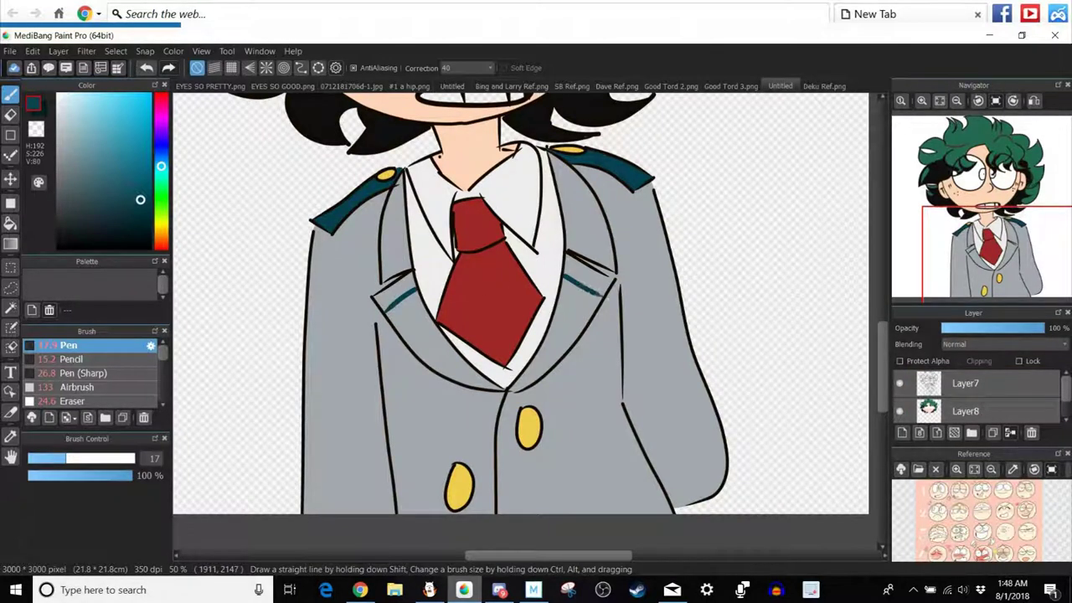
{"action": "left_click", "coordinate": [11, 223]}
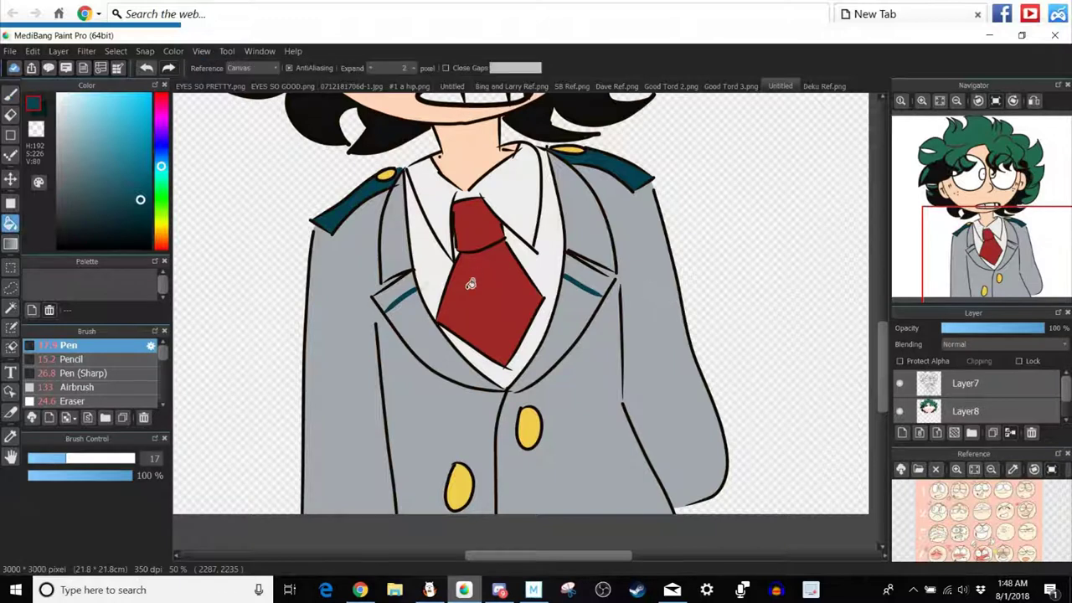
{"action": "left_click", "coordinate": [401, 287]}
{"action": "key", "text": "b"}
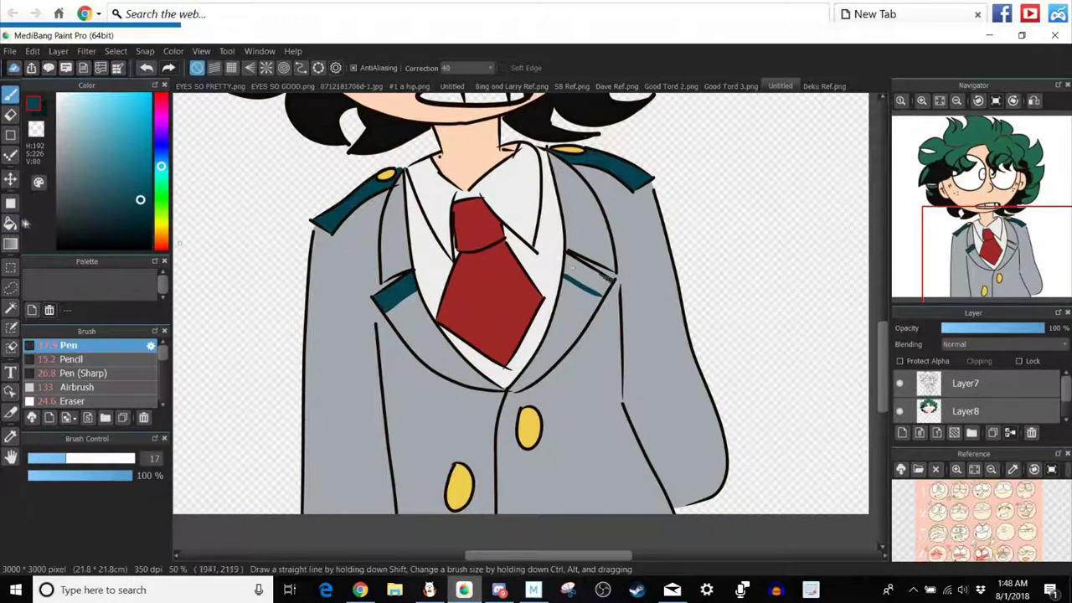
{"action": "key", "text": "g"}
{"action": "left_click", "coordinate": [600, 283]}
Add a second teal stripe below the first on both lower lapels, and resample the jacket grey with the Pen ready for touch-ups.
{"action": "left_click", "coordinate": [12, 95]}
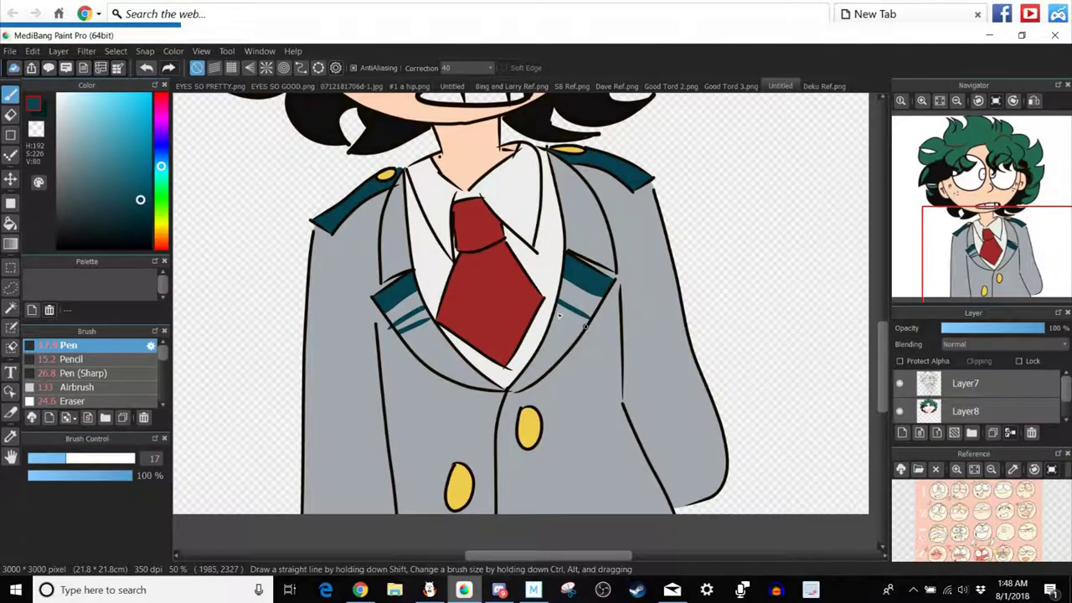
{"action": "left_click", "coordinate": [10, 222]}
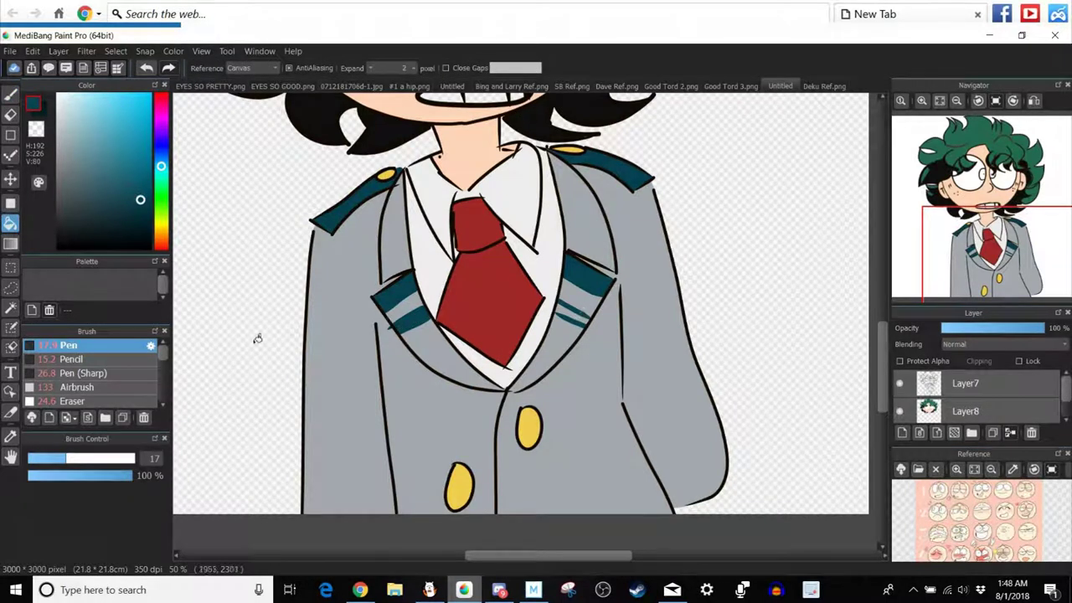
{"action": "left_click", "coordinate": [10, 437]}
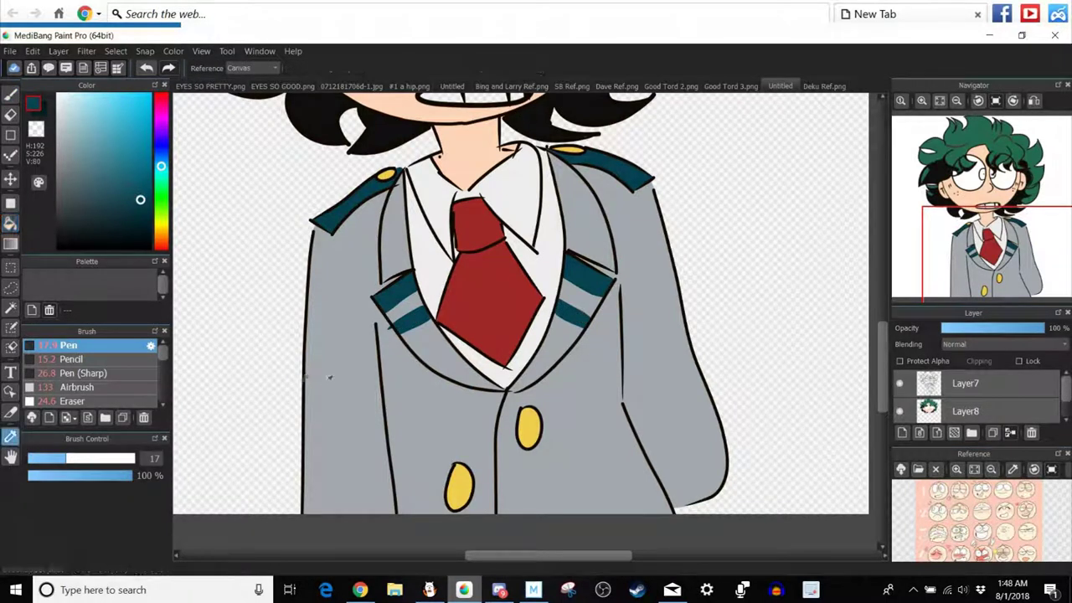
{"action": "left_click", "coordinate": [329, 378]}
{"action": "key", "text": "b"}
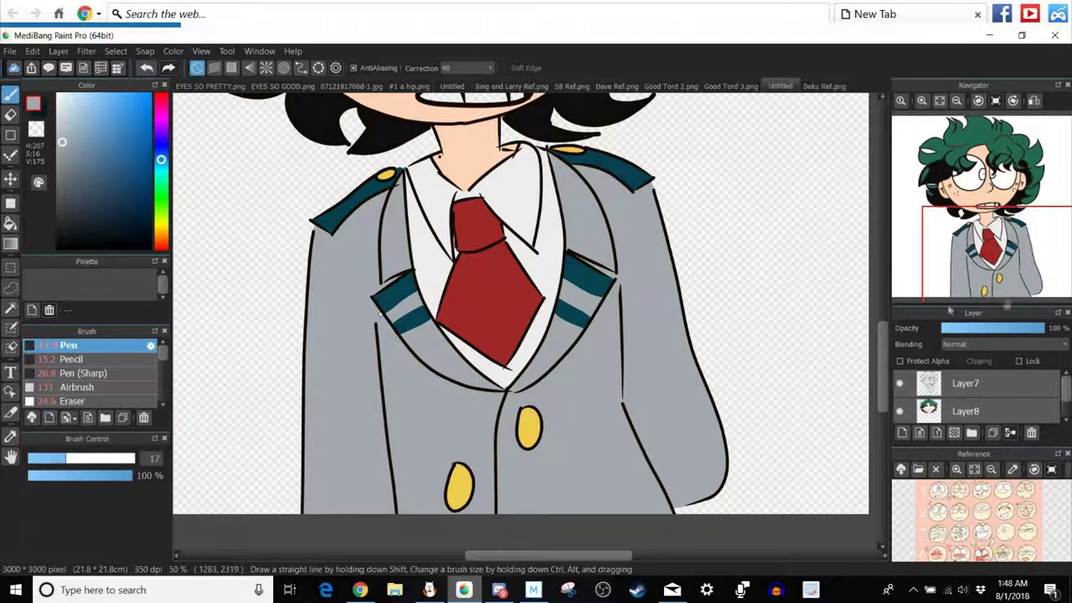
Choose pure white as the bucket colour and merge the drawing's flat-colour layers into one layer.
{"action": "left_click", "coordinate": [957, 100]}
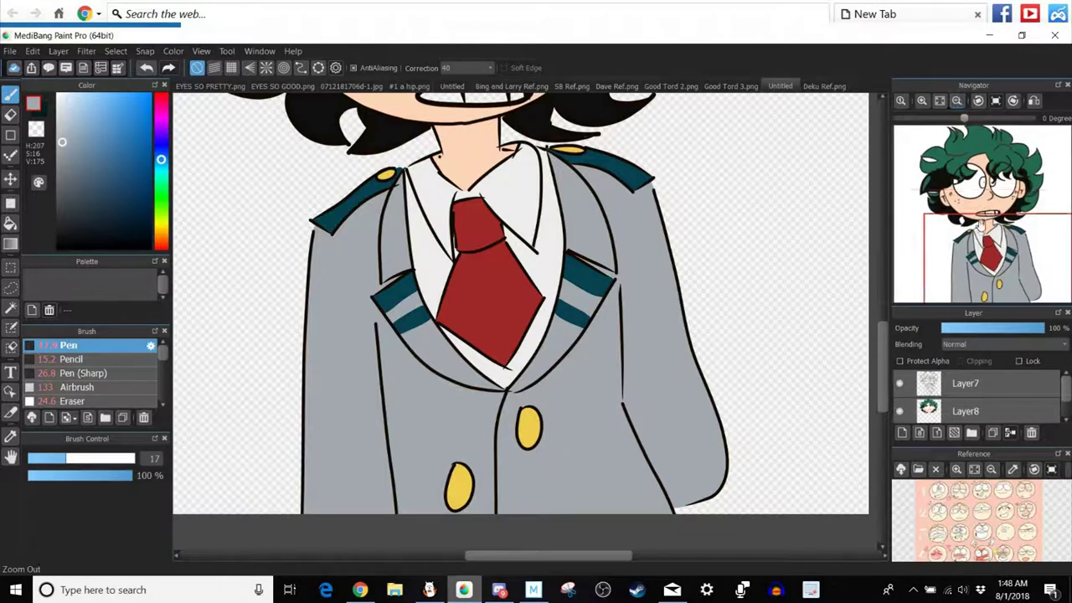
{"action": "left_click", "coordinate": [957, 101]}
{"action": "left_click_drag", "start_coordinate": [980, 230], "coordinate": [996, 230]}
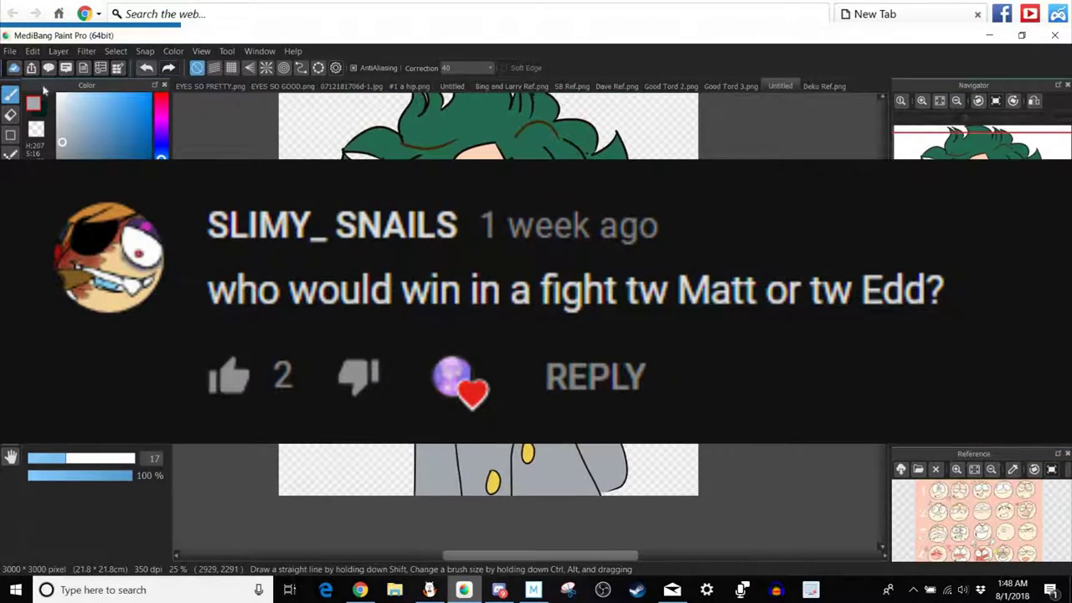
{"action": "left_click", "coordinate": [57, 95]}
{"action": "key", "text": "g"}
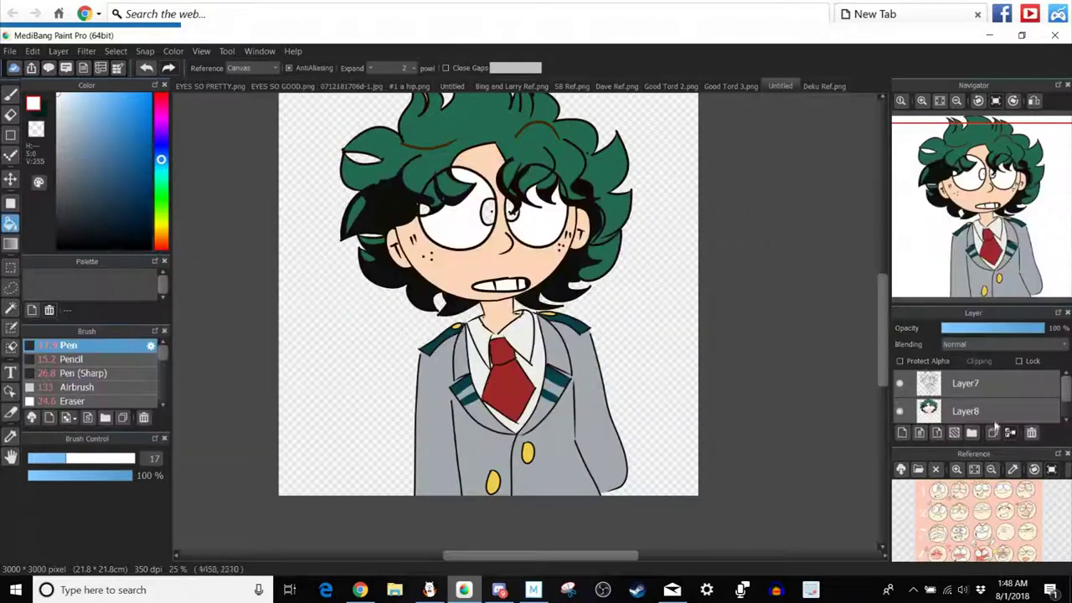
{"action": "left_click", "coordinate": [1009, 434]}
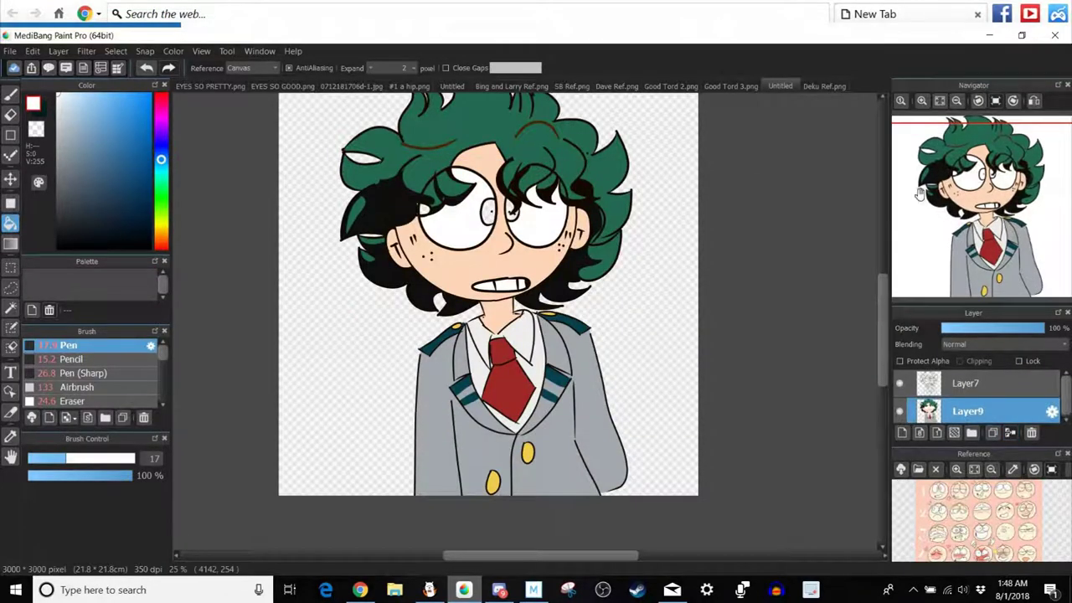
Sample the dark green of the iris from the face in Deku Ref.png and return to the drawing.
{"action": "left_click", "coordinate": [825, 85]}
{"action": "left_click", "coordinate": [922, 101]}
{"action": "left_click", "coordinate": [922, 101]}
{"action": "left_click", "coordinate": [922, 101]}
{"action": "left_click_drag", "start_coordinate": [969, 201], "coordinate": [994, 149]}
{"action": "left_click", "coordinate": [10, 437]}
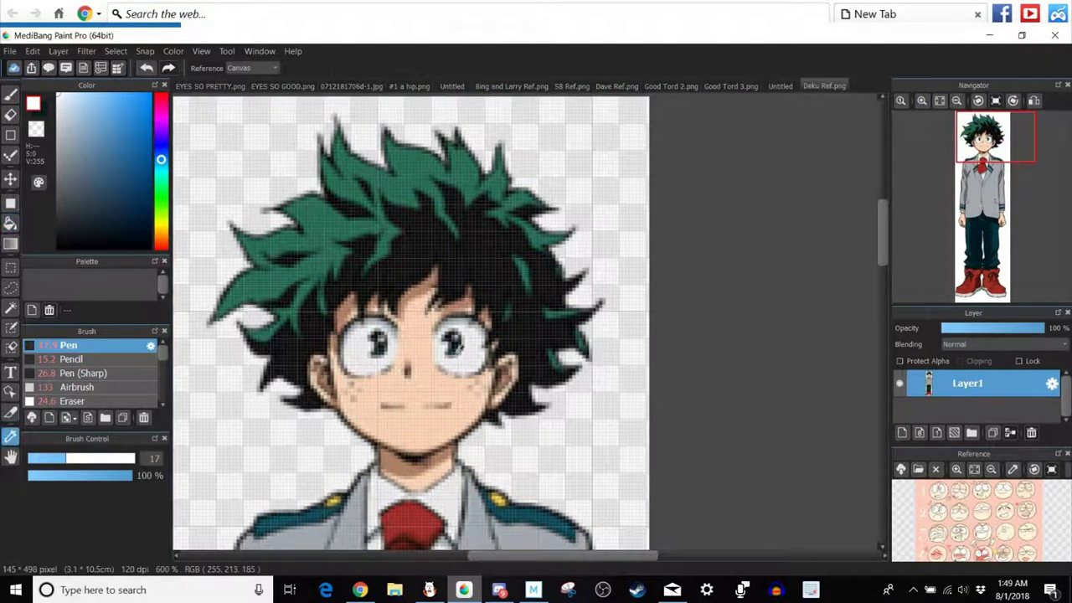
{"action": "left_click", "coordinate": [458, 348]}
{"action": "left_click", "coordinate": [780, 86]}
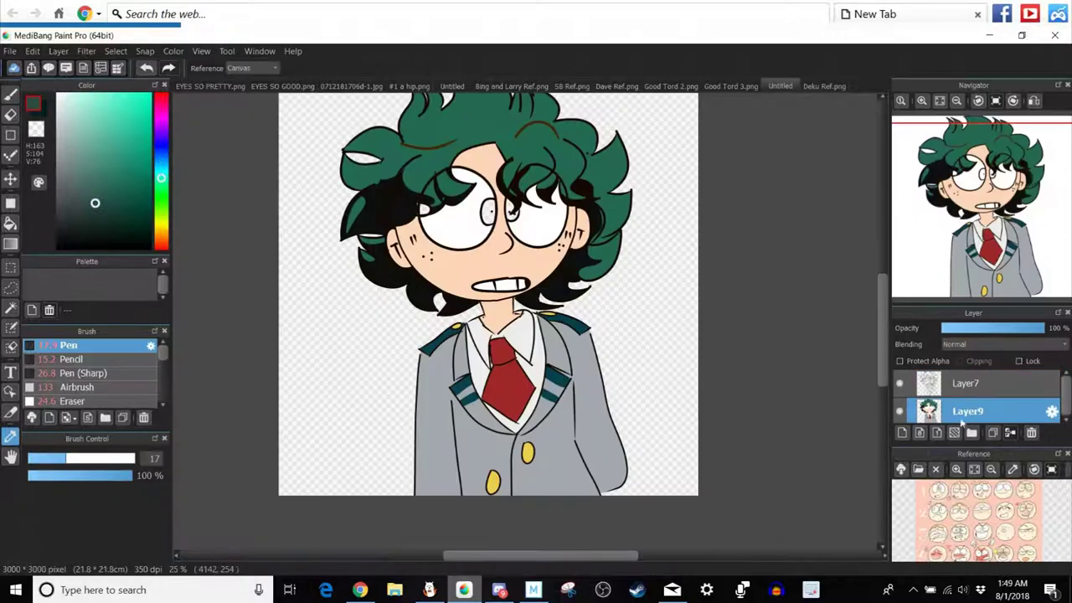
Create a new layer, move it beneath Layer9 and fill both irises with the sampled dark green.
{"action": "left_click", "coordinate": [902, 432]}
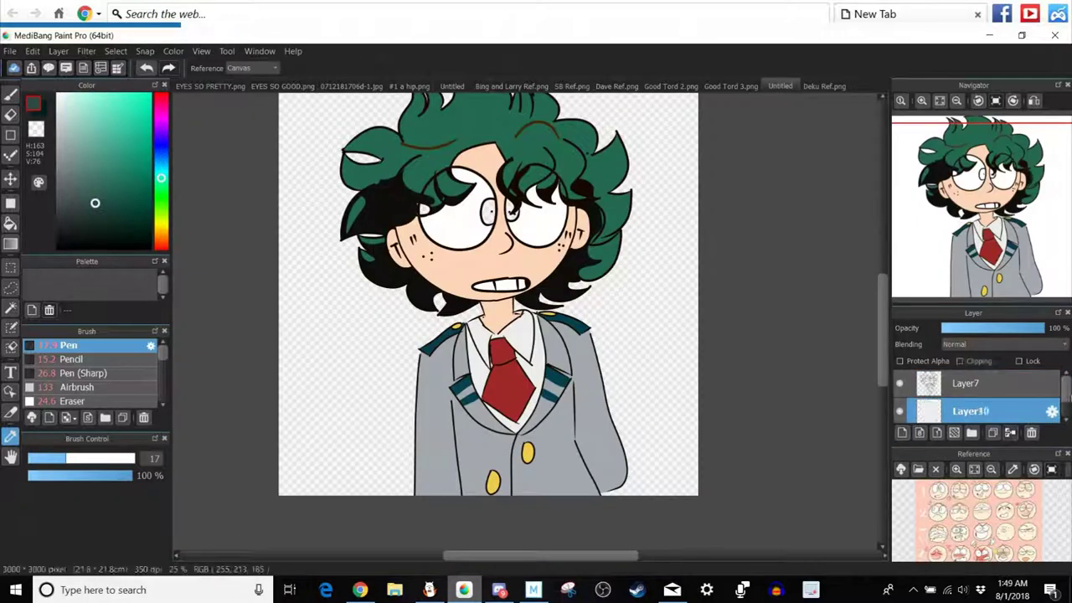
{"action": "left_click", "coordinate": [1068, 419]}
{"action": "left_click_drag", "start_coordinate": [998, 387], "coordinate": [1008, 422]}
{"action": "key", "text": "g"}
{"action": "left_click", "coordinate": [494, 211]}
{"action": "left_click", "coordinate": [509, 210]}
Choose a green of H164 S130 V102, enlarge the Pen to size 208 and try a stroke over the side hair, undoing it.
{"action": "left_click", "coordinate": [101, 158]}
{"action": "left_click", "coordinate": [105, 186]}
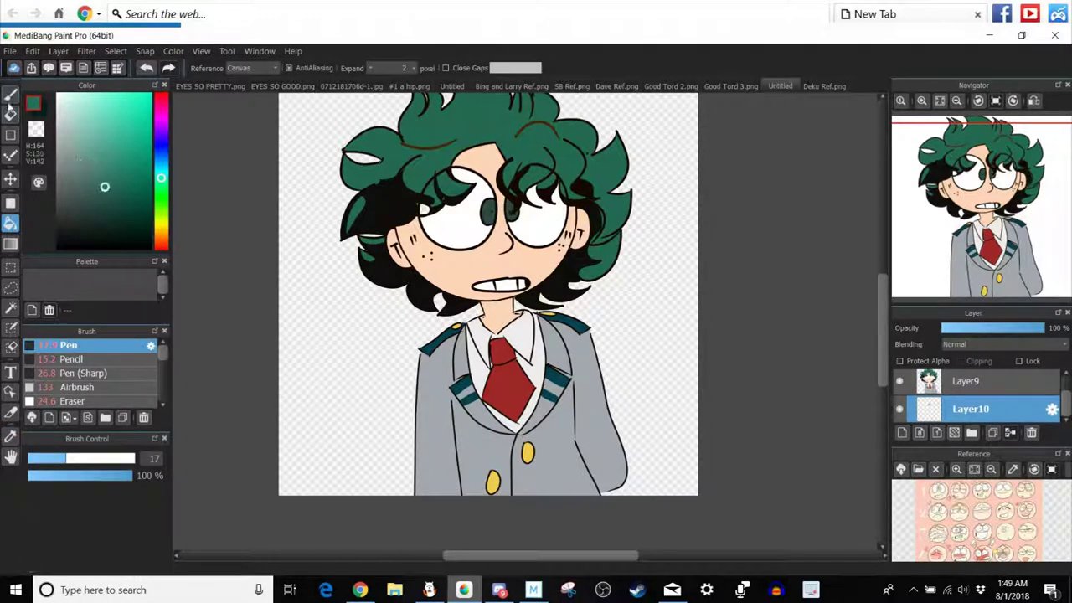
{"action": "left_click", "coordinate": [11, 94]}
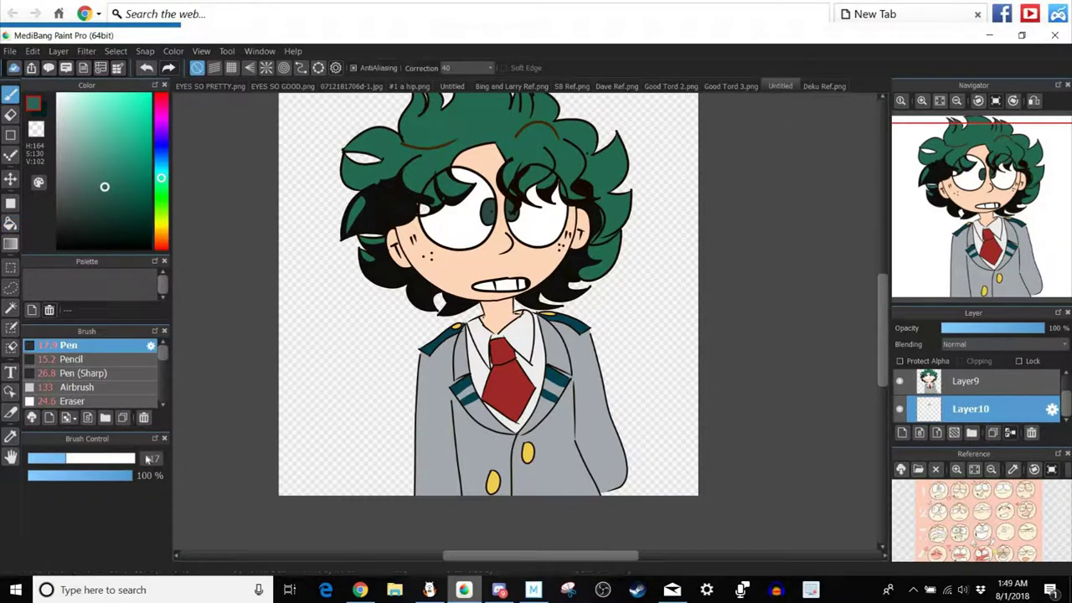
{"action": "left_click_drag", "start_coordinate": [98, 458], "coordinate": [135, 458]}
{"action": "left_click_drag", "start_coordinate": [384, 203], "coordinate": [380, 203]}
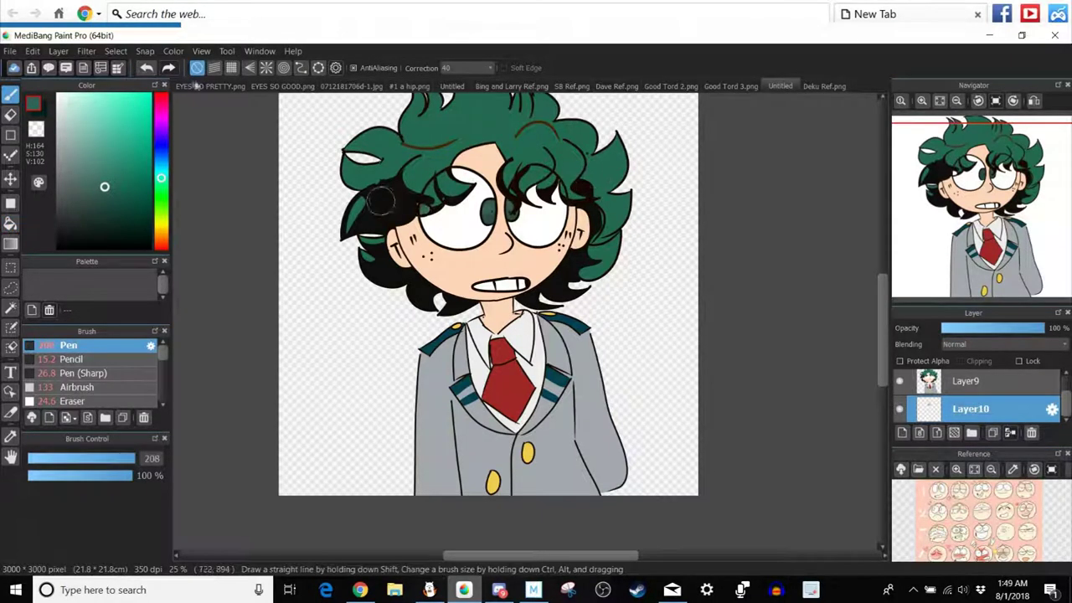
{"action": "left_click", "coordinate": [147, 68]}
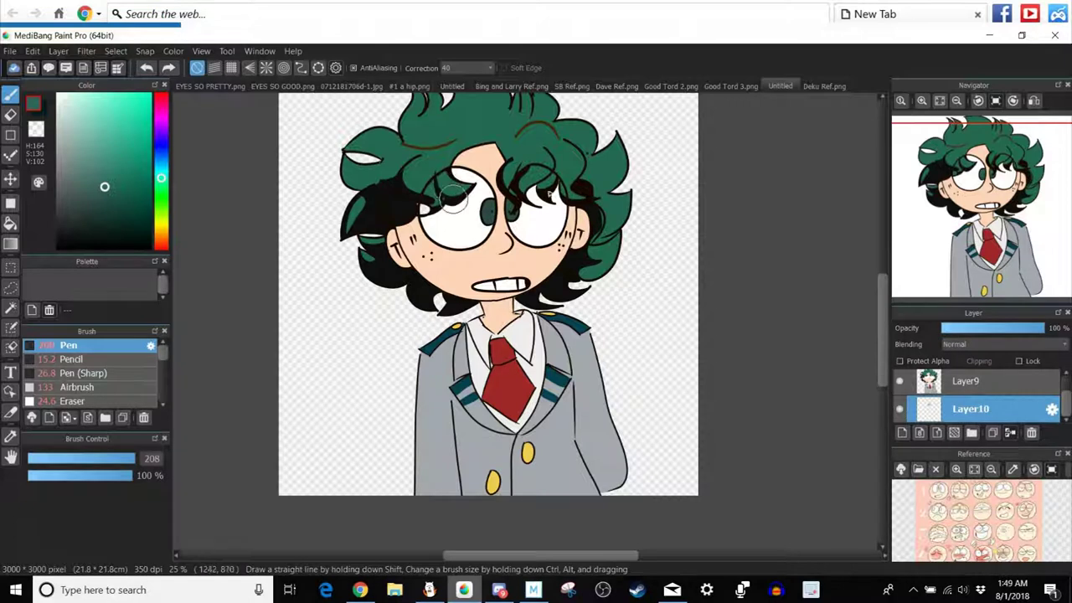
Choose pure white, paint it behind the fringe over the left-hand eye and switch to the Edge Pen.
{"action": "left_click", "coordinate": [57, 93]}
{"action": "left_click_drag", "start_coordinate": [436, 199], "coordinate": [426, 206]}
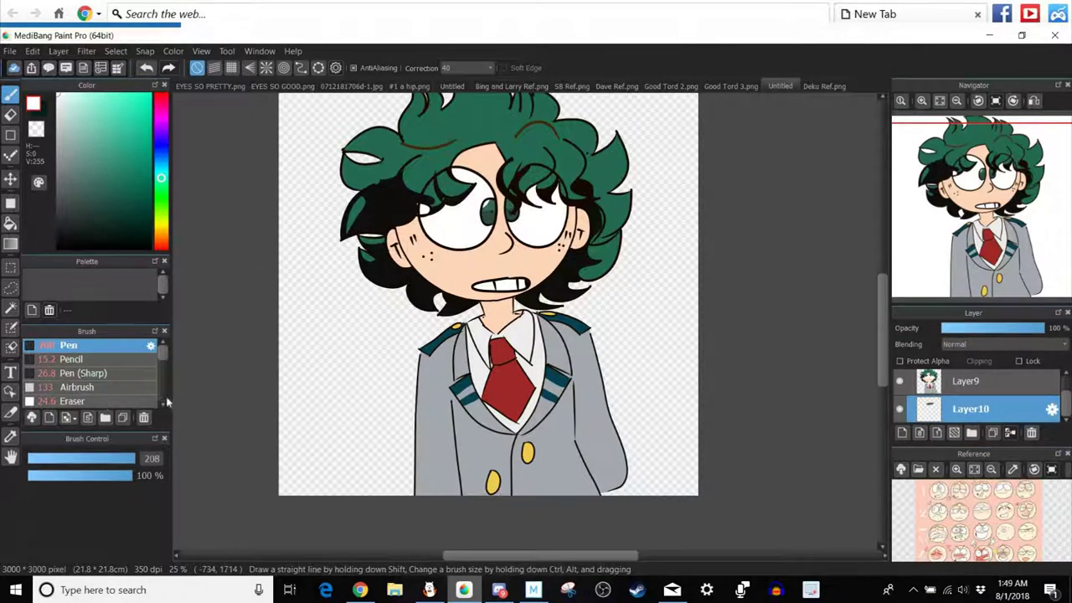
{"action": "scroll", "coordinate": [115, 381], "scroll_direction": "down", "scroll_amount": 3}
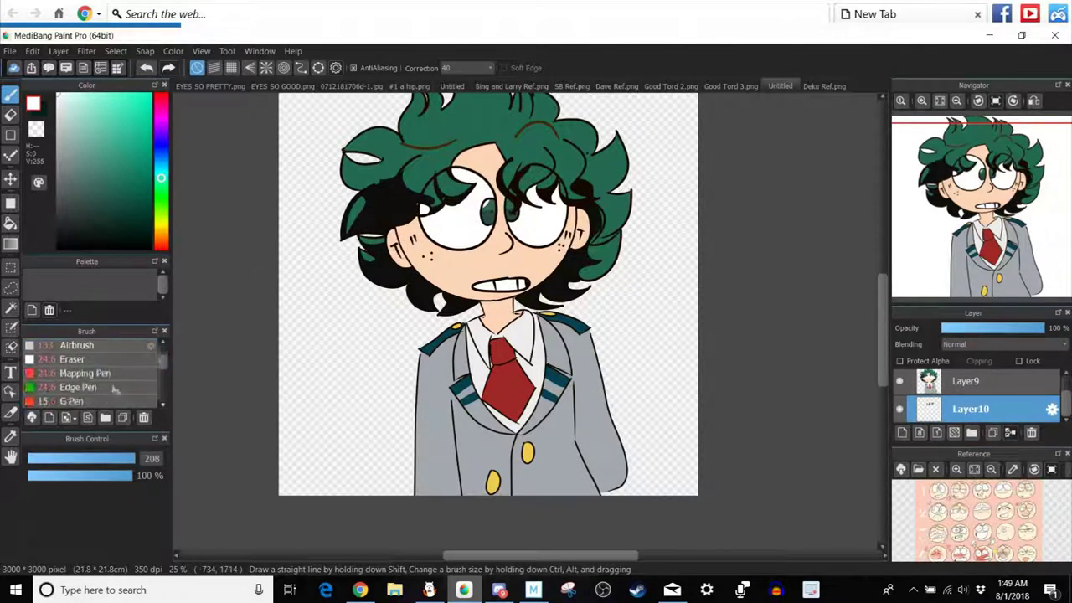
{"action": "left_click", "coordinate": [116, 386]}
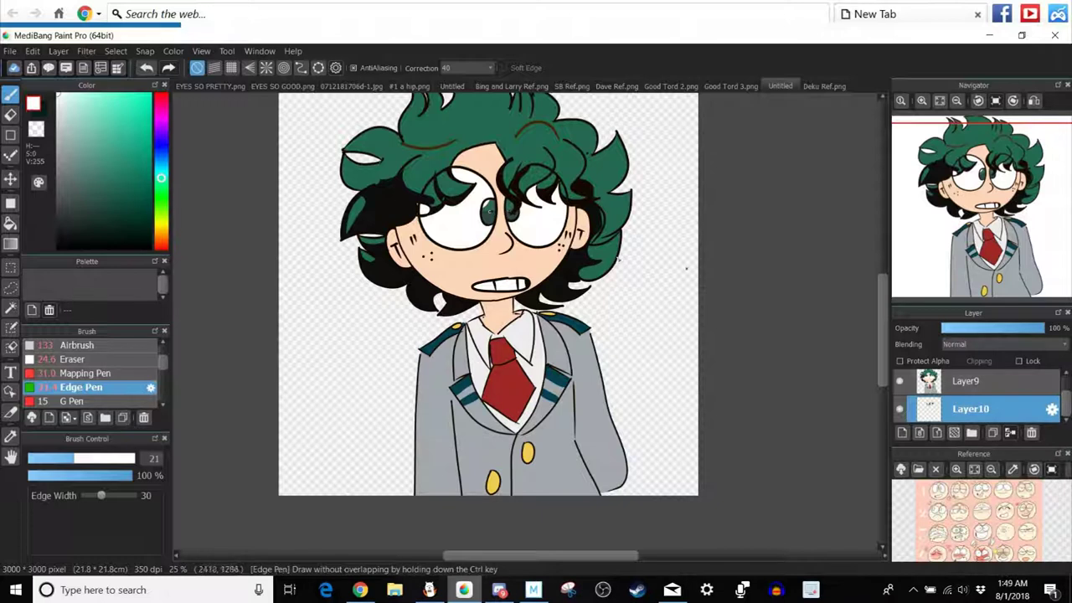
Add a new layer directly above Layer9 and set its blending mode to Multiply.
{"action": "left_click", "coordinate": [1011, 435]}
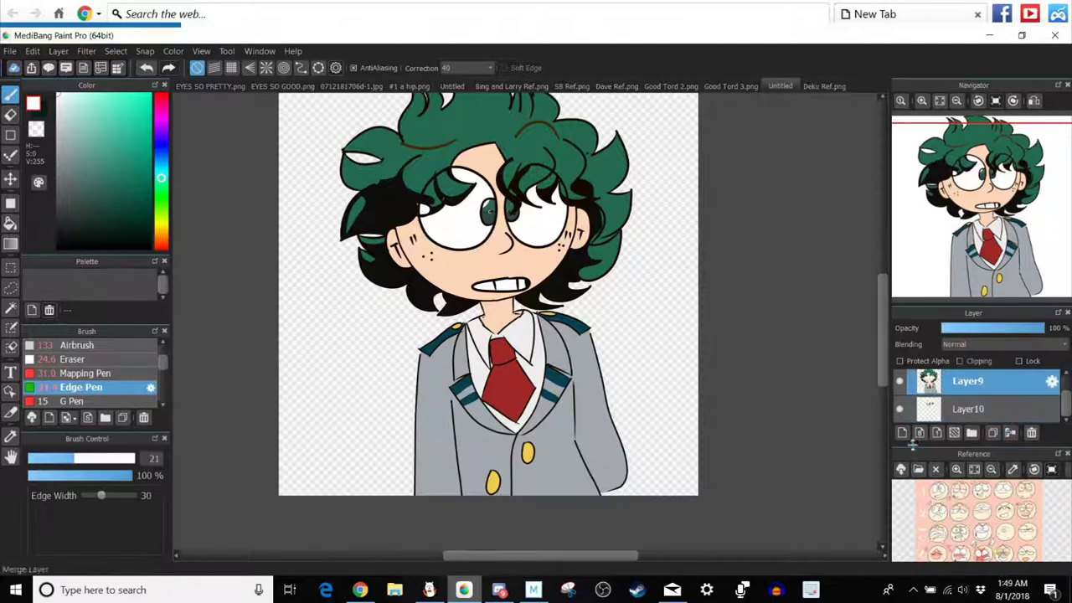
{"action": "left_click", "coordinate": [904, 436]}
{"action": "left_click", "coordinate": [903, 432]}
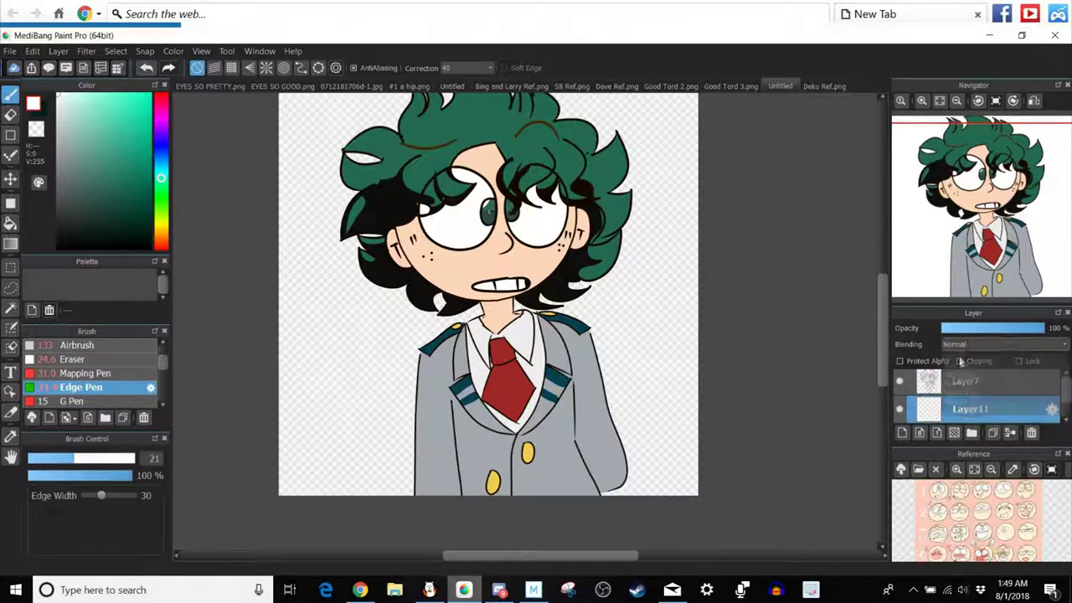
{"action": "left_click", "coordinate": [971, 344]}
{"action": "left_click", "coordinate": [958, 365]}
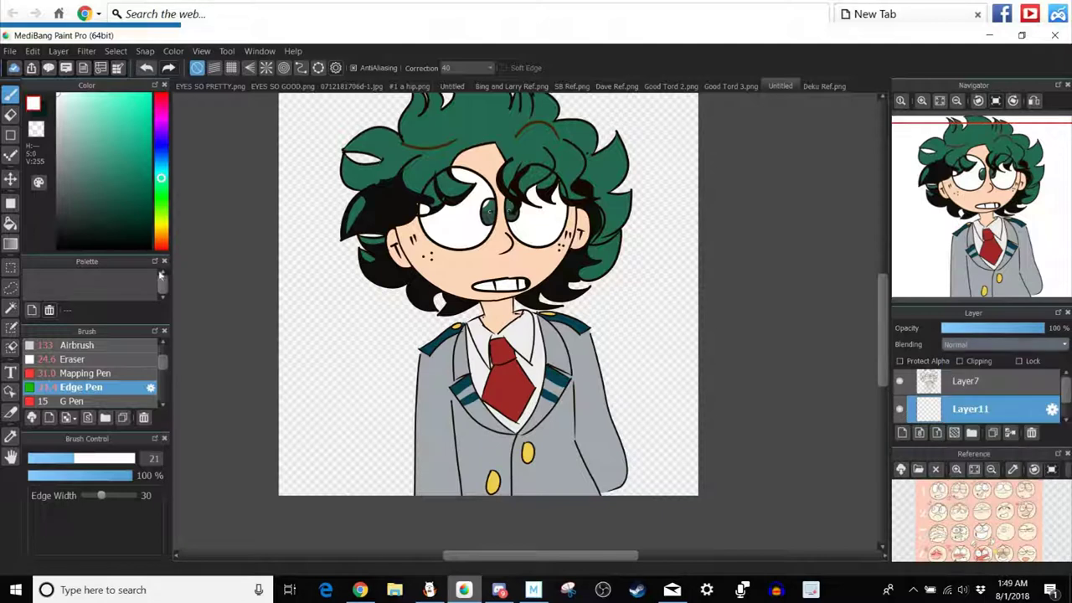
Airbrush shading in saturated blue (H248 S255 V255) along the jawline and over the right-hand ear.
{"action": "left_click", "coordinate": [160, 141]}
{"action": "left_click_drag", "start_coordinate": [128, 118], "coordinate": [150, 96]}
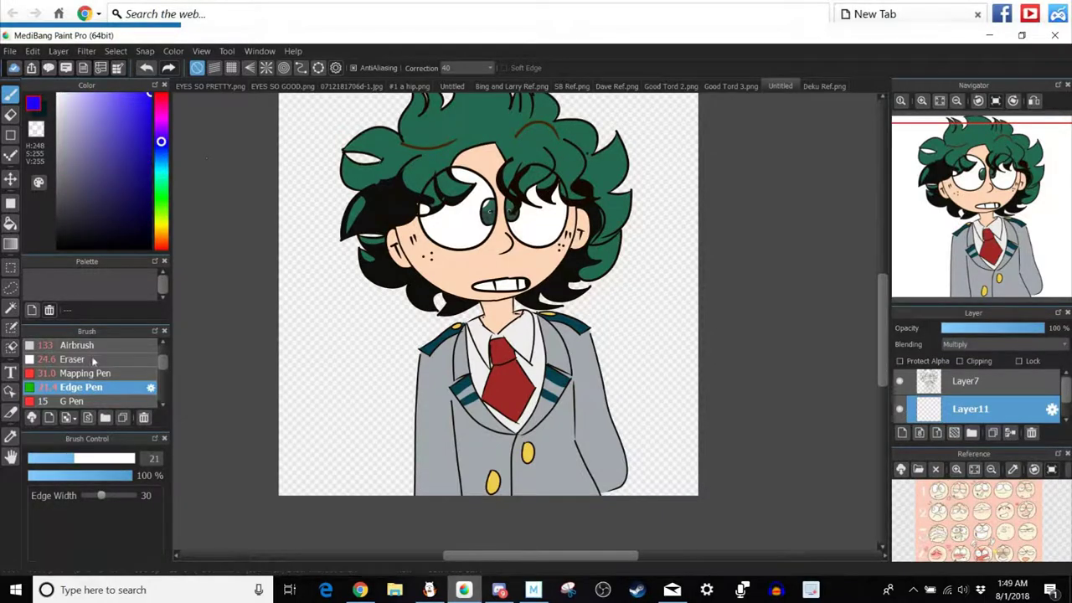
{"action": "scroll", "coordinate": [110, 394], "scroll_direction": "up", "scroll_amount": 3}
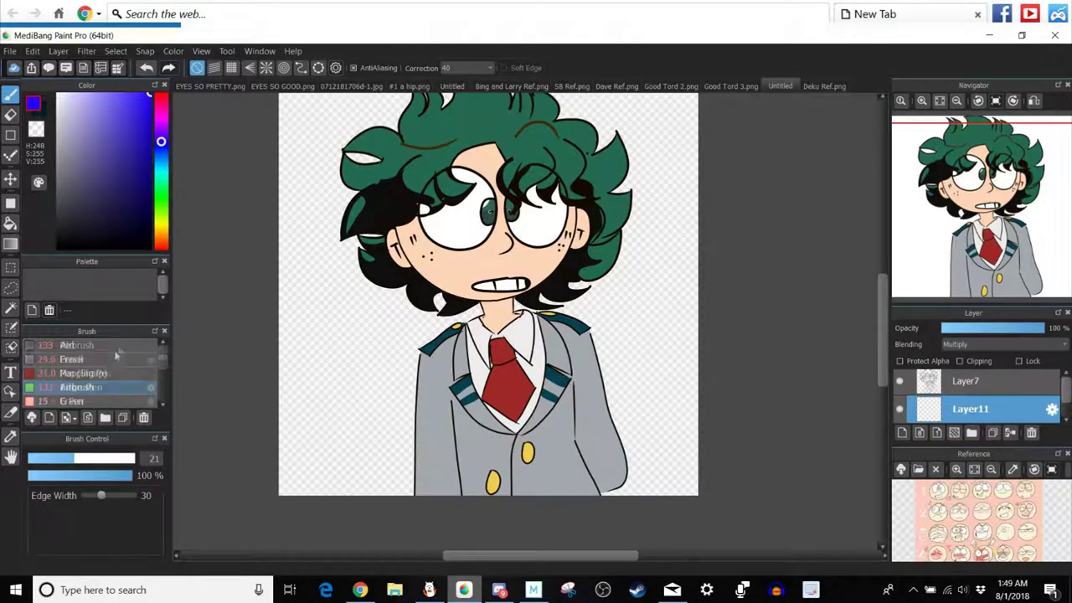
{"action": "left_click", "coordinate": [79, 387]}
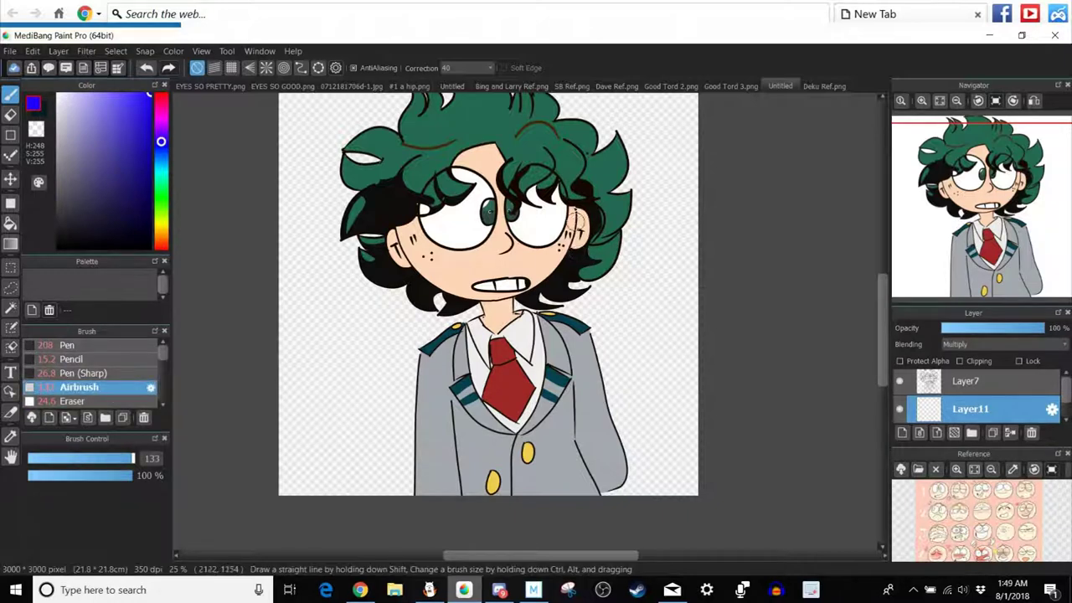
{"action": "mouse_move", "coordinate": [573, 206]}
{"action": "left_mouse_down"}
{"action": "mouse_move", "coordinate": [569, 262]}
{"action": "mouse_move", "coordinate": [546, 280]}
{"action": "mouse_move", "coordinate": [515, 295]}
{"action": "mouse_move", "coordinate": [426, 275]}
{"action": "left_mouse_up"}
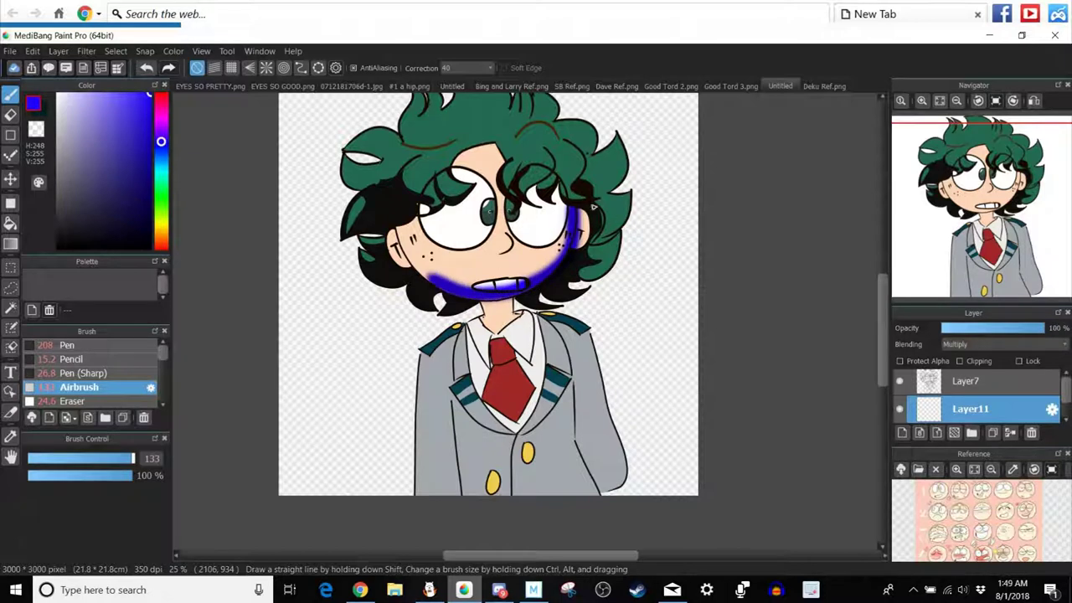
{"action": "left_click_drag", "start_coordinate": [584, 213], "coordinate": [577, 245]}
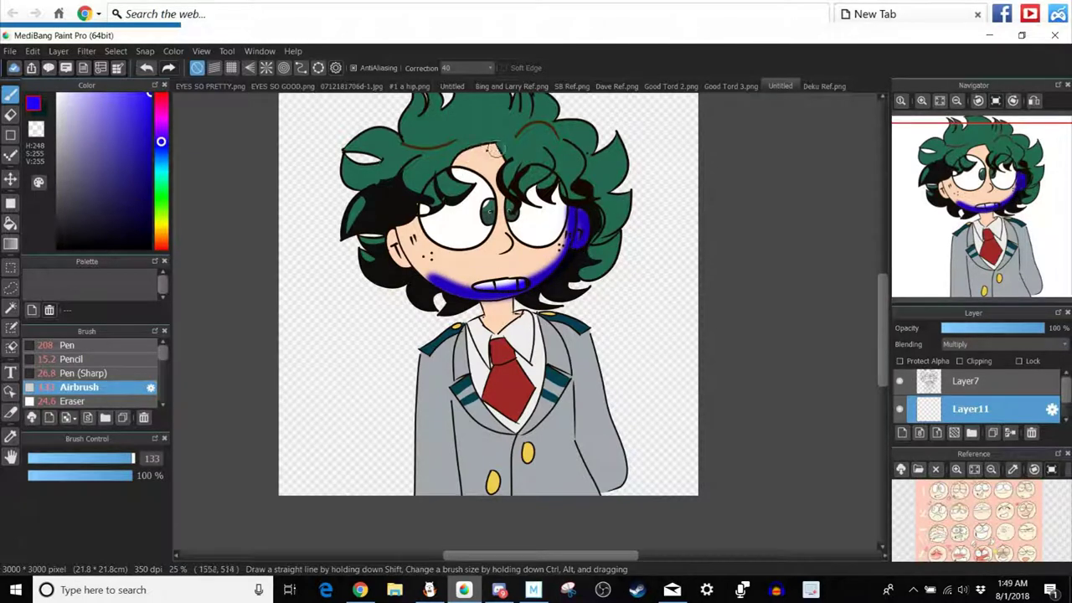
Airbrush blue shading under the hairline on the forehead, through the fringe strands and over the left-hand ear.
{"action": "mouse_move", "coordinate": [495, 148]}
{"action": "left_mouse_down"}
{"action": "mouse_move", "coordinate": [459, 171]}
{"action": "mouse_move", "coordinate": [452, 164]}
{"action": "mouse_move", "coordinate": [461, 189]}
{"action": "left_mouse_up"}
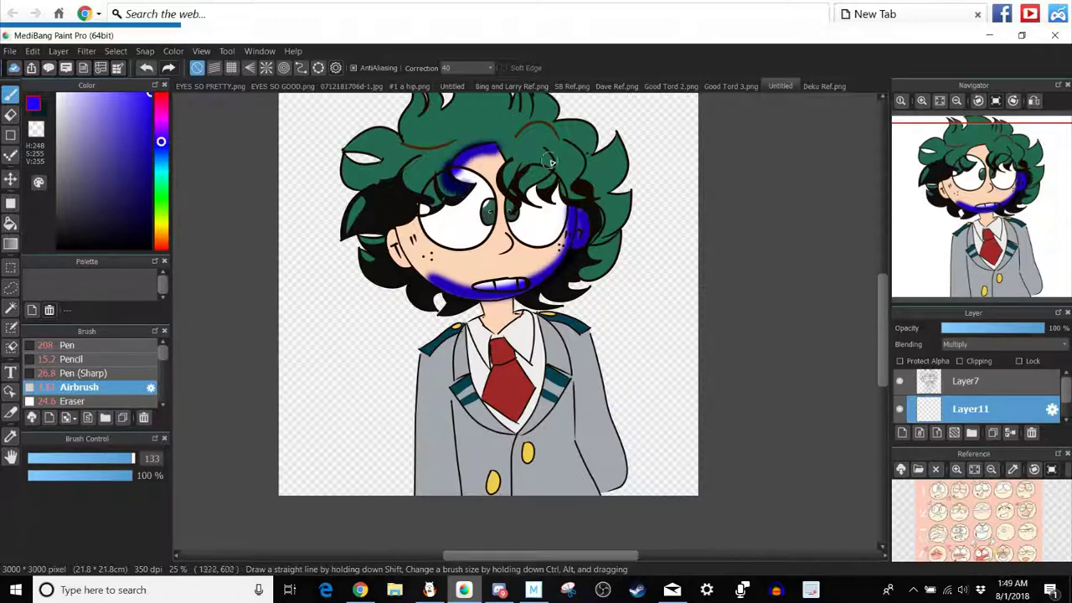
{"action": "mouse_move", "coordinate": [549, 159]}
{"action": "left_mouse_down"}
{"action": "mouse_move", "coordinate": [530, 190]}
{"action": "mouse_move", "coordinate": [508, 164]}
{"action": "mouse_move", "coordinate": [511, 181]}
{"action": "left_mouse_up"}
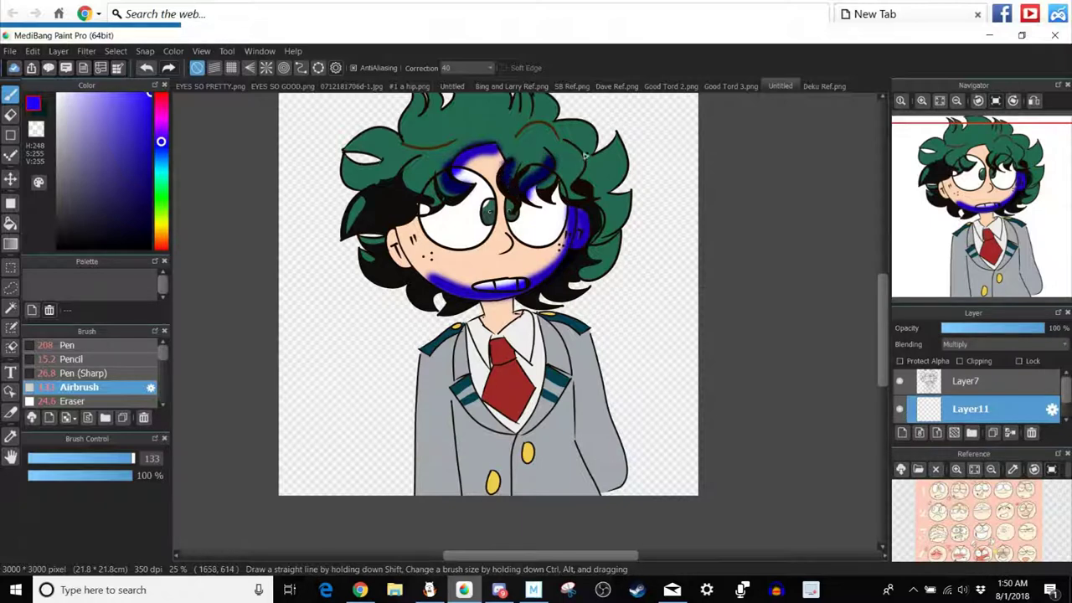
{"action": "left_click_drag", "start_coordinate": [567, 152], "coordinate": [570, 151]}
{"action": "mouse_move", "coordinate": [564, 193]}
{"action": "left_mouse_down"}
{"action": "mouse_move", "coordinate": [586, 200]}
{"action": "mouse_move", "coordinate": [546, 180]}
{"action": "mouse_move", "coordinate": [535, 186]}
{"action": "left_mouse_up"}
{"action": "mouse_move", "coordinate": [410, 247]}
{"action": "left_mouse_down"}
{"action": "mouse_move", "coordinate": [397, 241]}
{"action": "mouse_move", "coordinate": [410, 266]}
{"action": "mouse_move", "coordinate": [389, 236]}
{"action": "left_mouse_up"}
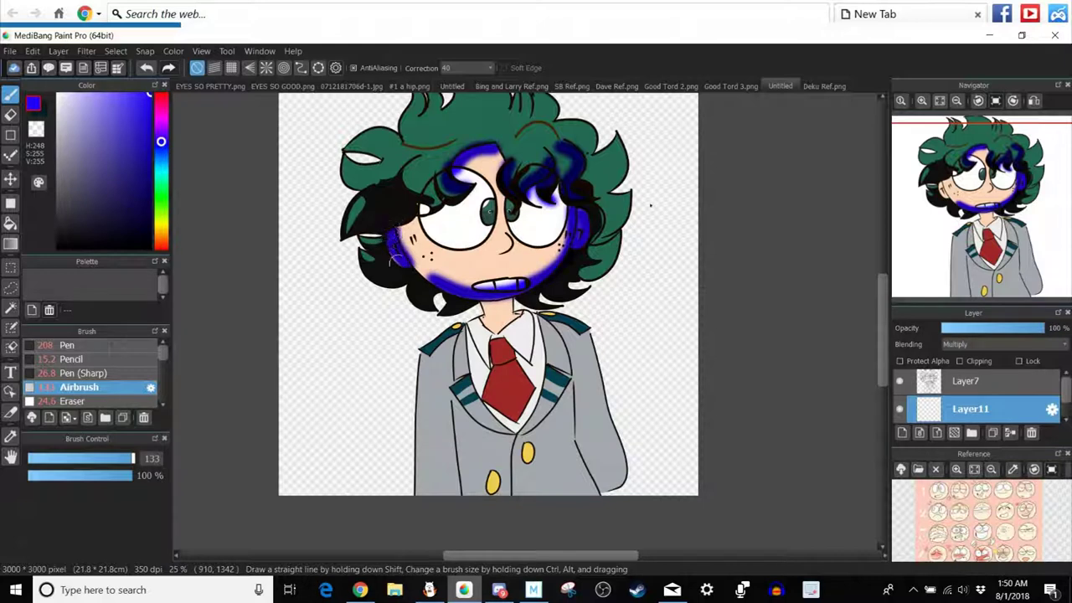
Airbrush blue shading over the right-hand side locks and along the hair tufts at the top of the head.
{"action": "mouse_move", "coordinate": [586, 165]}
{"action": "left_mouse_down"}
{"action": "mouse_move", "coordinate": [618, 141]}
{"action": "mouse_move", "coordinate": [625, 171]}
{"action": "mouse_move", "coordinate": [598, 199]}
{"action": "mouse_move", "coordinate": [624, 198]}
{"action": "mouse_move", "coordinate": [597, 195]}
{"action": "mouse_move", "coordinate": [624, 195]}
{"action": "mouse_move", "coordinate": [600, 239]}
{"action": "left_mouse_up"}
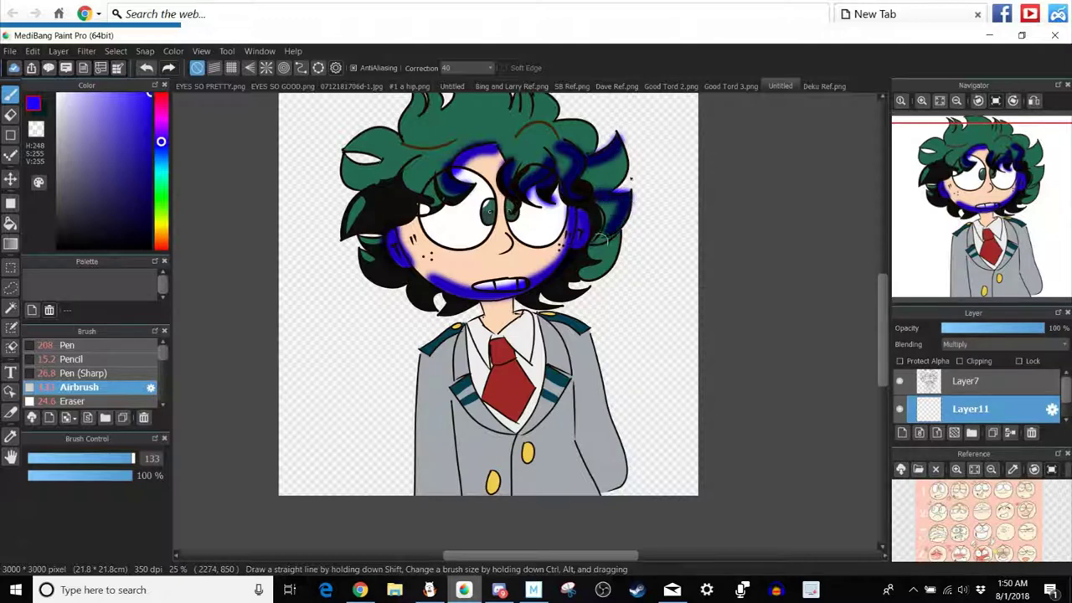
{"action": "mouse_move", "coordinate": [628, 174]}
{"action": "left_mouse_down"}
{"action": "mouse_move", "coordinate": [606, 210]}
{"action": "mouse_move", "coordinate": [618, 248]}
{"action": "mouse_move", "coordinate": [617, 238]}
{"action": "mouse_move", "coordinate": [613, 258]}
{"action": "mouse_move", "coordinate": [572, 274]}
{"action": "left_mouse_up"}
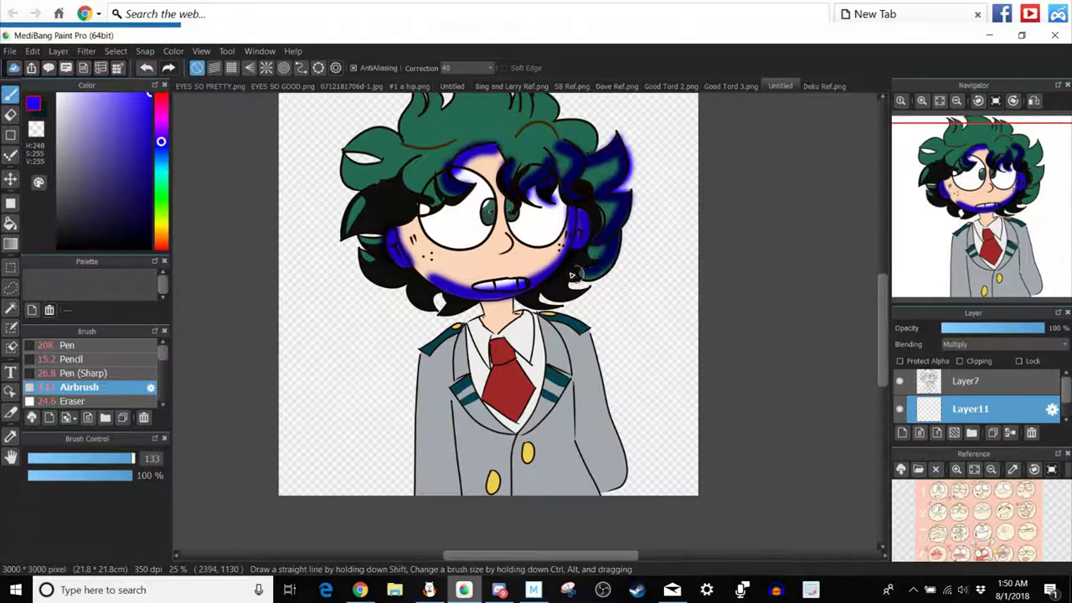
{"action": "mouse_move", "coordinate": [561, 128]}
{"action": "left_mouse_down"}
{"action": "mouse_move", "coordinate": [586, 130]}
{"action": "mouse_move", "coordinate": [596, 159]}
{"action": "left_mouse_up"}
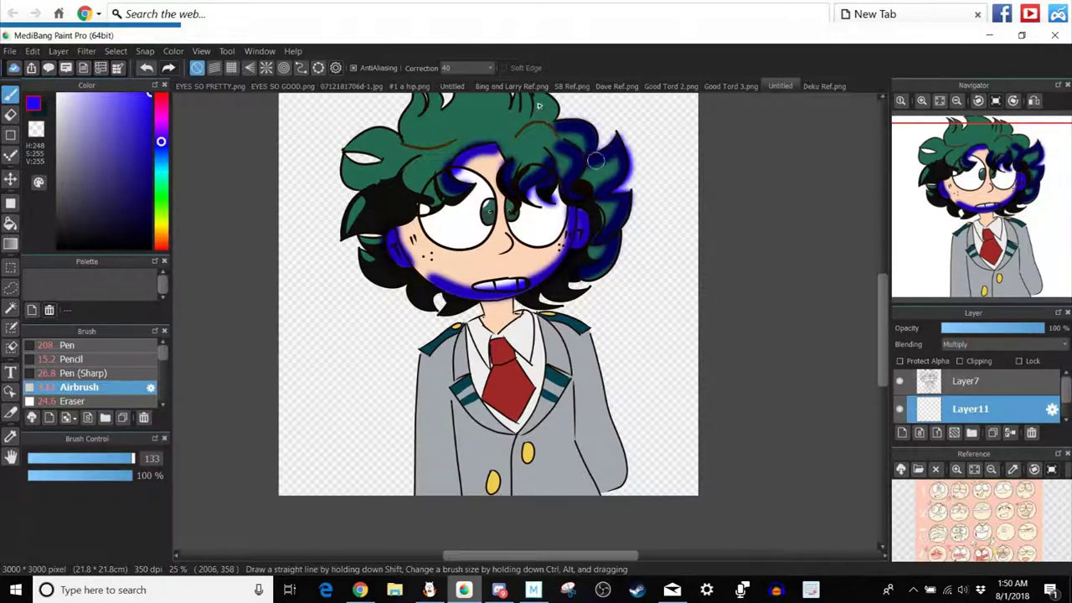
{"action": "left_click_drag", "start_coordinate": [965, 175], "coordinate": [981, 185]}
{"action": "left_click_drag", "start_coordinate": [493, 191], "coordinate": [553, 213]}
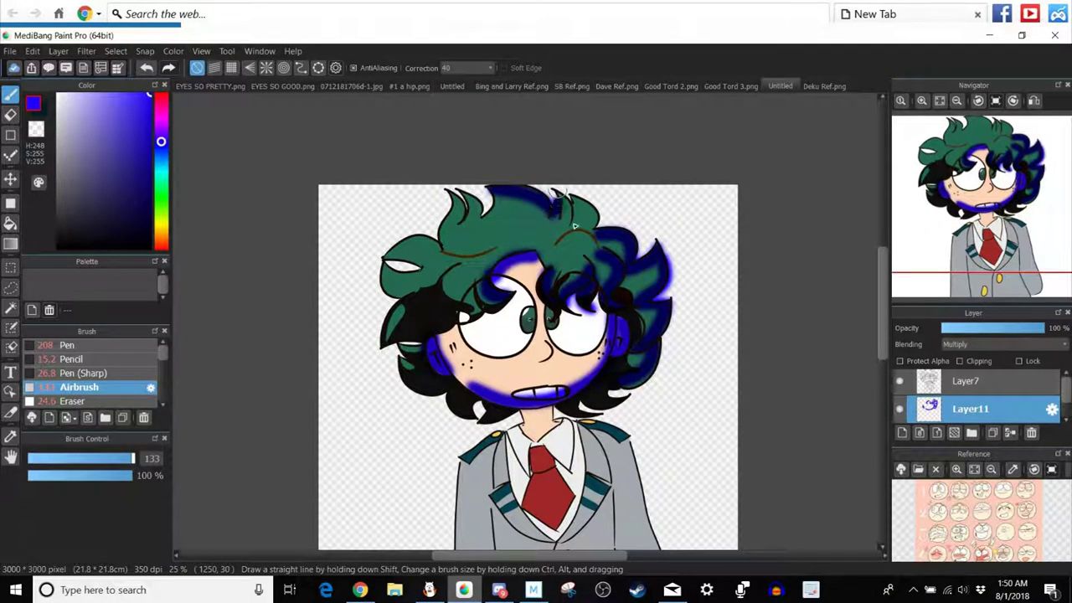
{"action": "mouse_move", "coordinate": [573, 223]}
{"action": "left_mouse_down"}
{"action": "mouse_move", "coordinate": [575, 209]}
{"action": "mouse_move", "coordinate": [595, 223]}
{"action": "mouse_move", "coordinate": [592, 215]}
{"action": "left_mouse_up"}
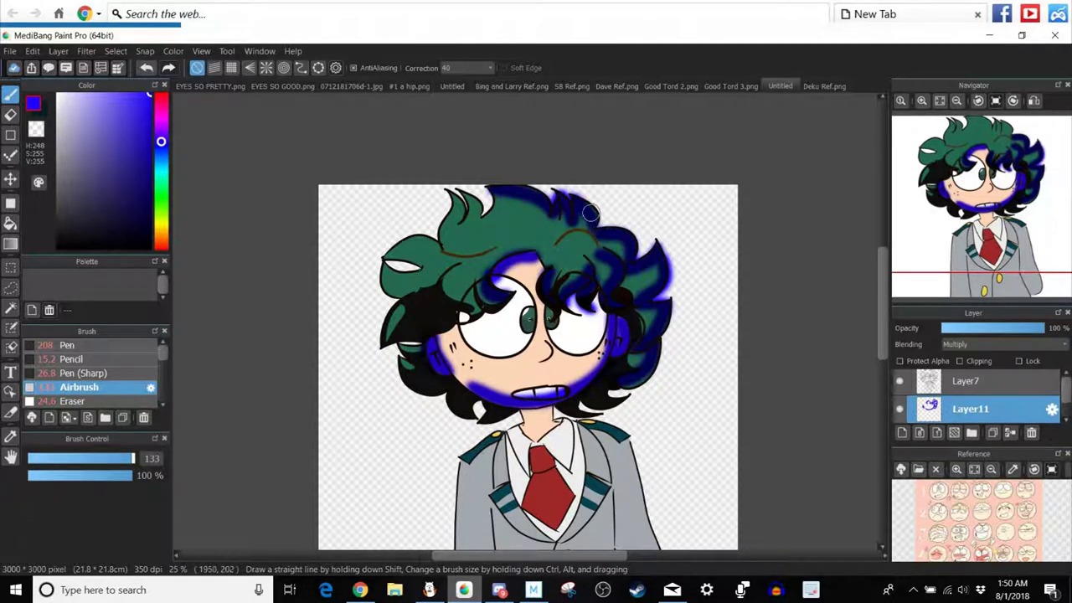
{"action": "left_click", "coordinate": [361, 590]}
{"action": "left_click", "coordinate": [466, 591]}
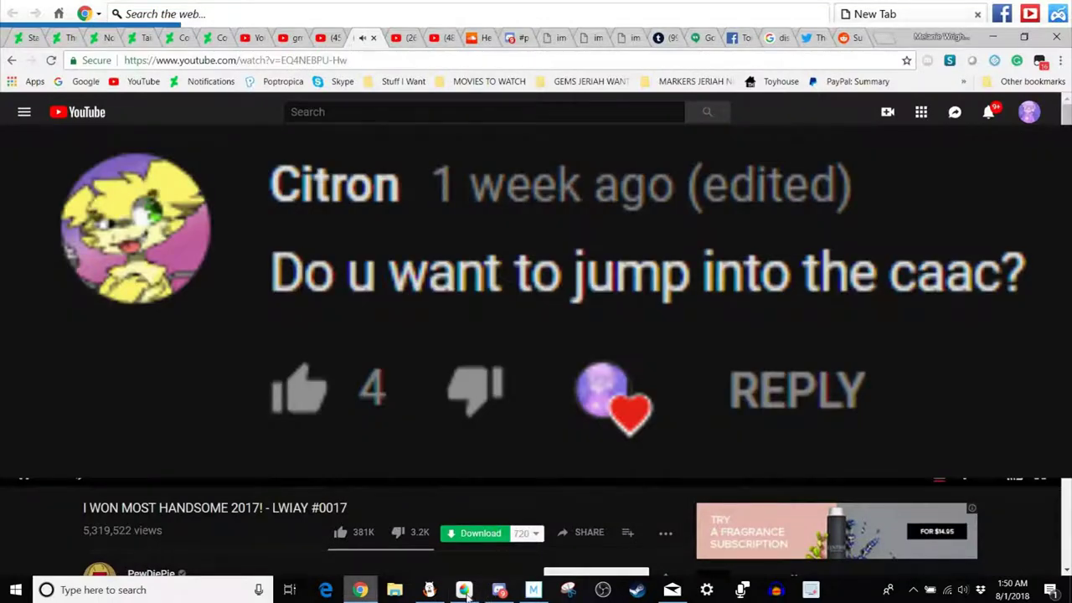
{"action": "left_click", "coordinate": [466, 591]}
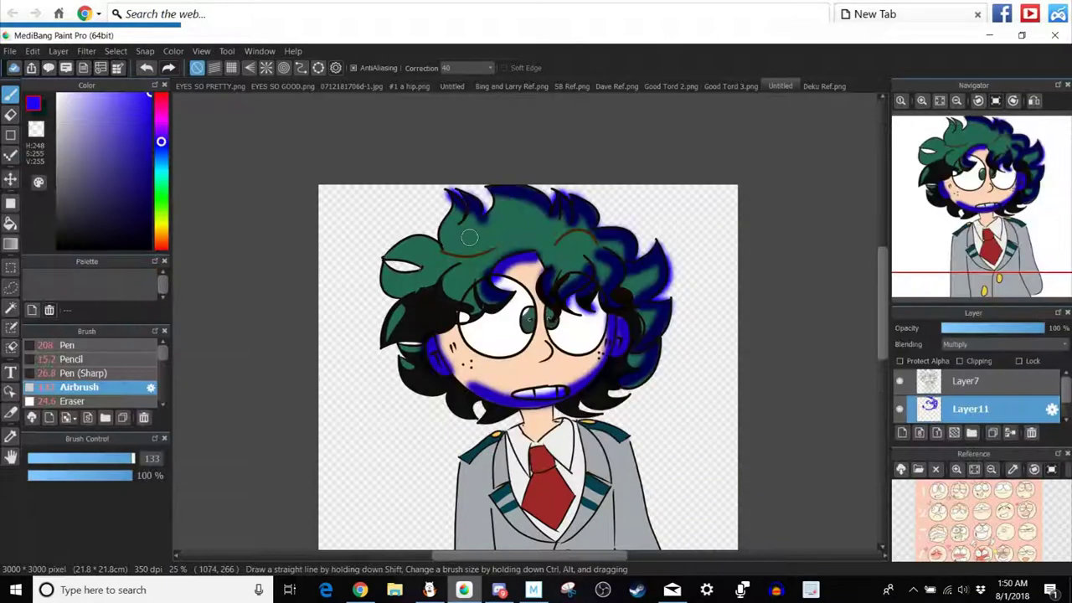
Airbrush blue shading from the neck across the right-hand shoulder and down both edges of that sleeve.
{"action": "scroll", "coordinate": [470, 238], "scroll_direction": "down", "scroll_amount": 3}
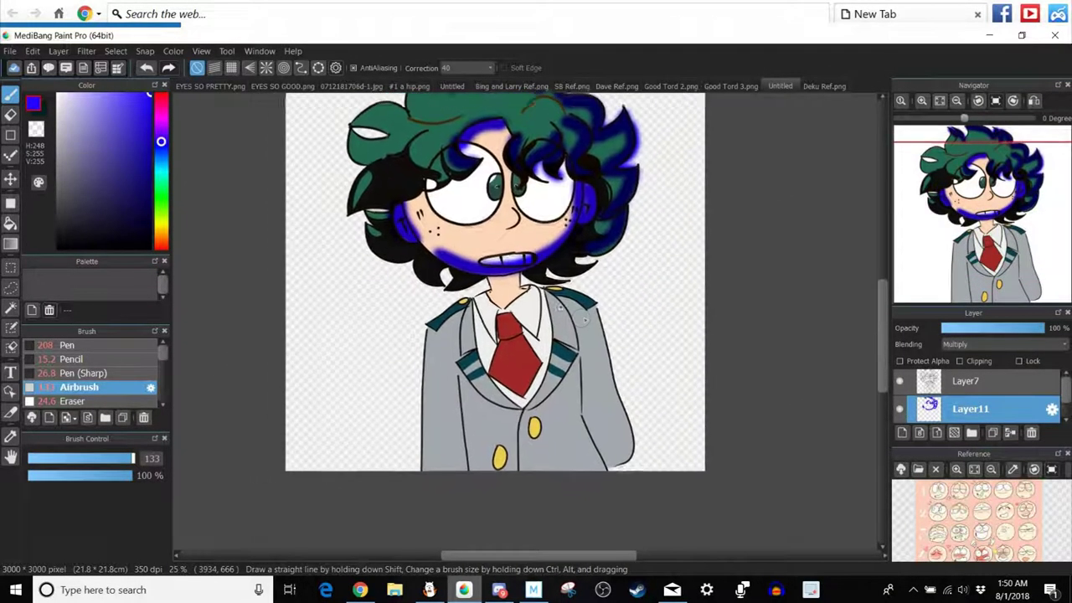
{"action": "mouse_move", "coordinate": [495, 276]}
{"action": "left_mouse_down"}
{"action": "mouse_move", "coordinate": [526, 293]}
{"action": "mouse_move", "coordinate": [596, 313]}
{"action": "mouse_move", "coordinate": [634, 435]}
{"action": "left_mouse_up"}
{"action": "left_click", "coordinate": [147, 68]}
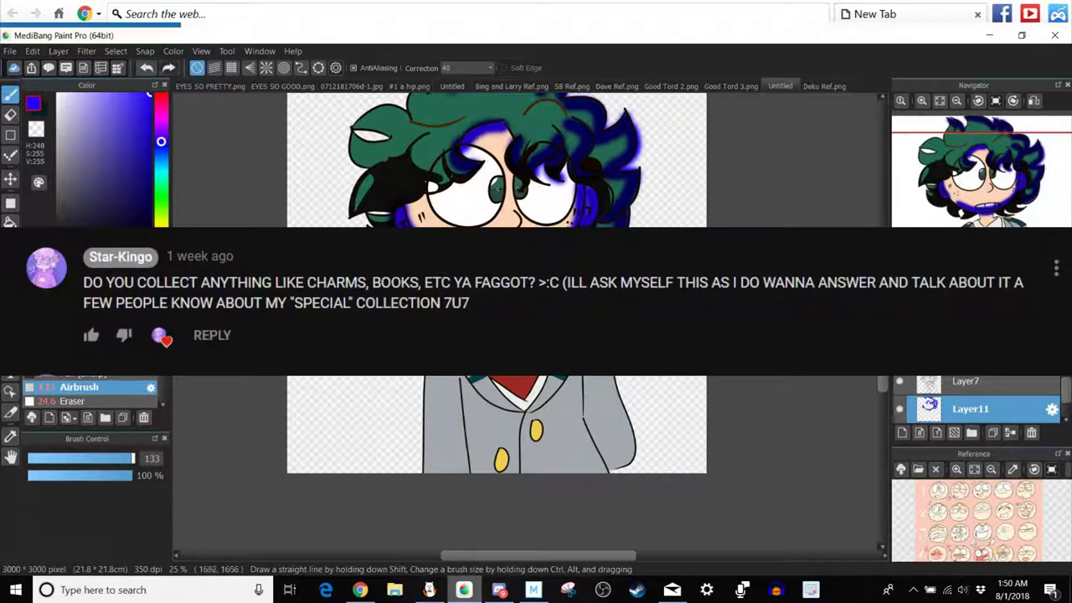
{"action": "mouse_move", "coordinate": [604, 372]}
{"action": "left_mouse_down"}
{"action": "mouse_move", "coordinate": [641, 443]}
{"action": "mouse_move", "coordinate": [624, 471]}
{"action": "mouse_move", "coordinate": [608, 469]}
{"action": "left_mouse_up"}
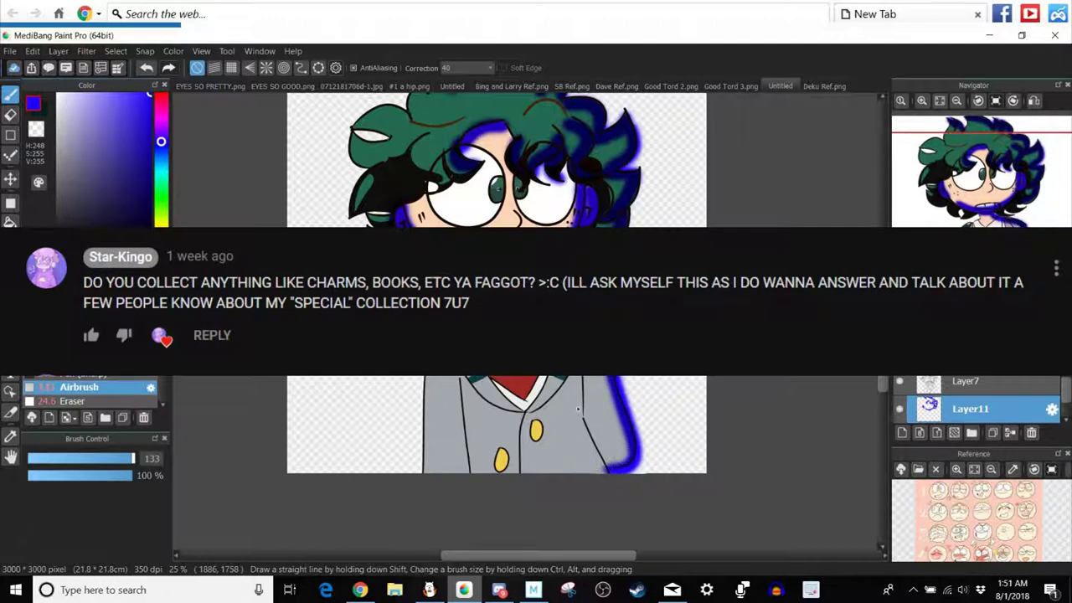
{"action": "left_click_drag", "start_coordinate": [576, 375], "coordinate": [610, 474]}
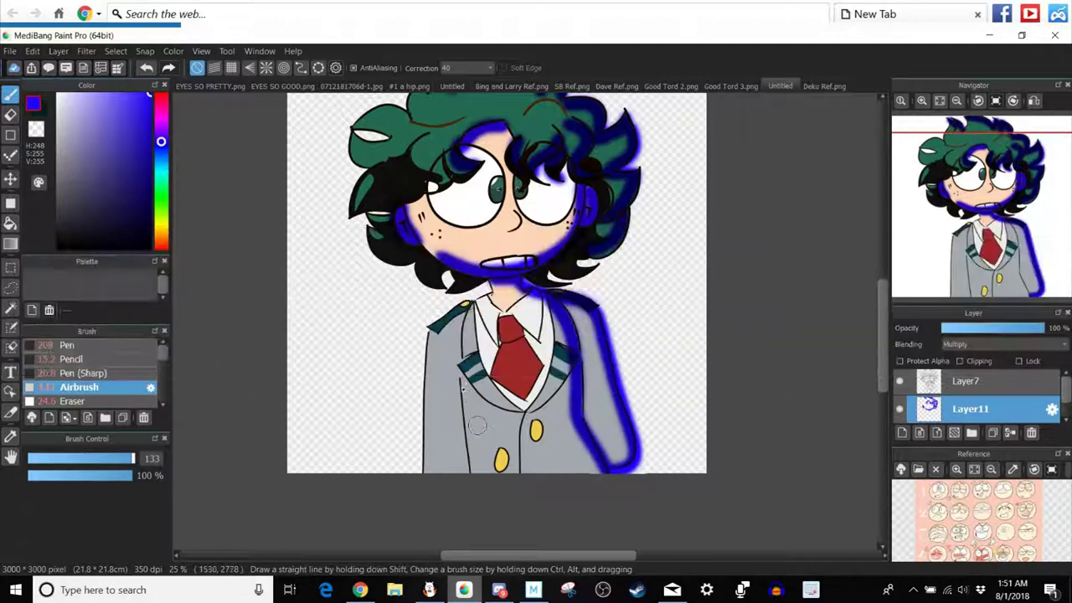
Airbrush blue shading along the jacket's front edges, over the upper button and across the right-hand lapel.
{"action": "left_click_drag", "start_coordinate": [459, 382], "coordinate": [469, 471]}
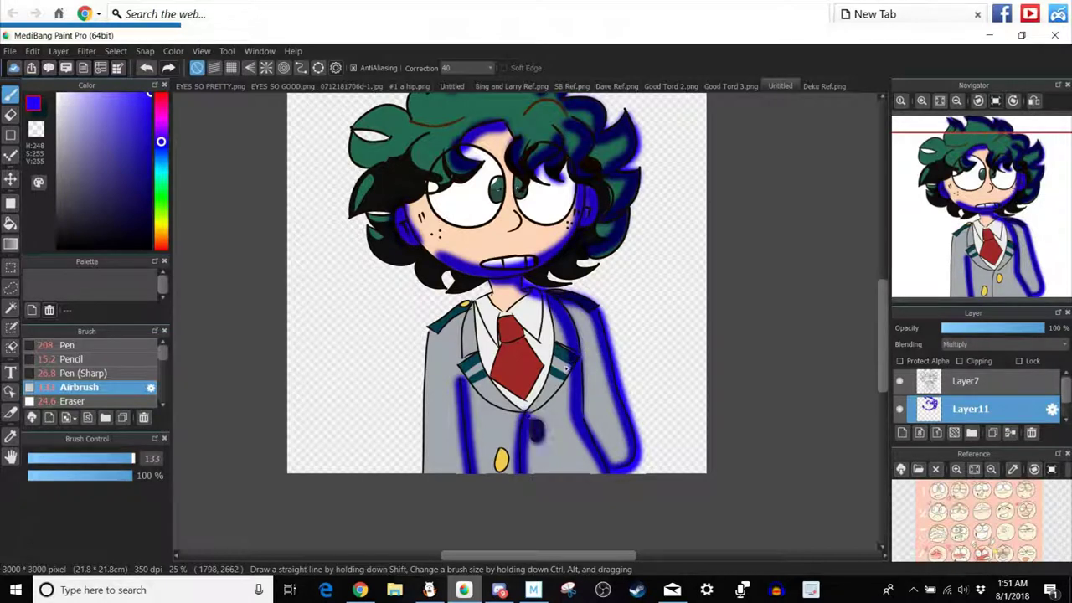
{"action": "left_click_drag", "start_coordinate": [536, 429], "coordinate": [567, 369]}
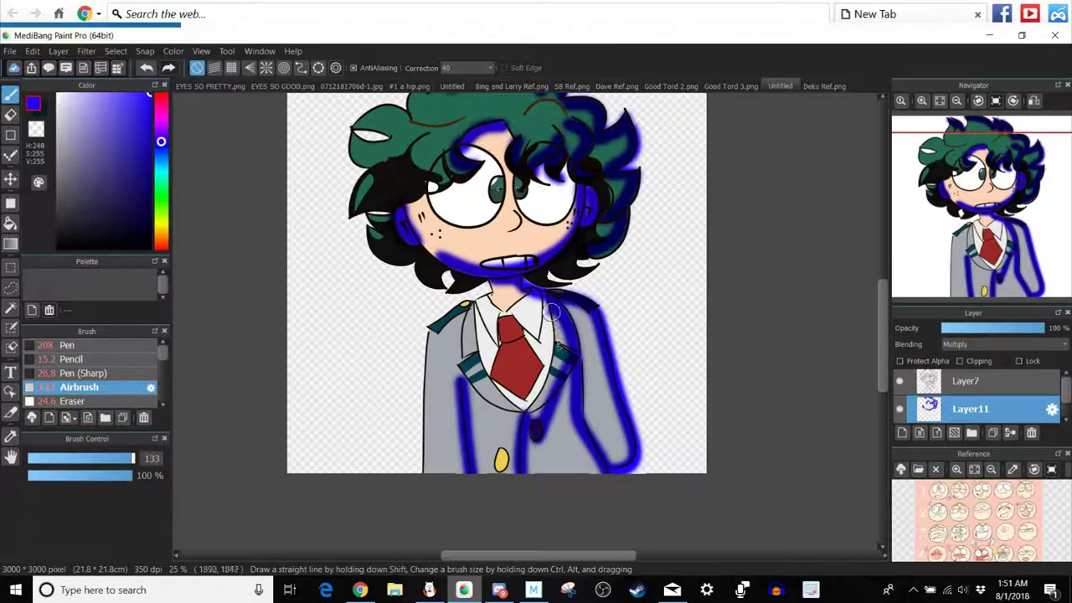
{"action": "mouse_move", "coordinate": [556, 327]}
{"action": "left_mouse_down"}
{"action": "mouse_move", "coordinate": [555, 369]}
{"action": "mouse_move", "coordinate": [531, 418]}
{"action": "left_mouse_up"}
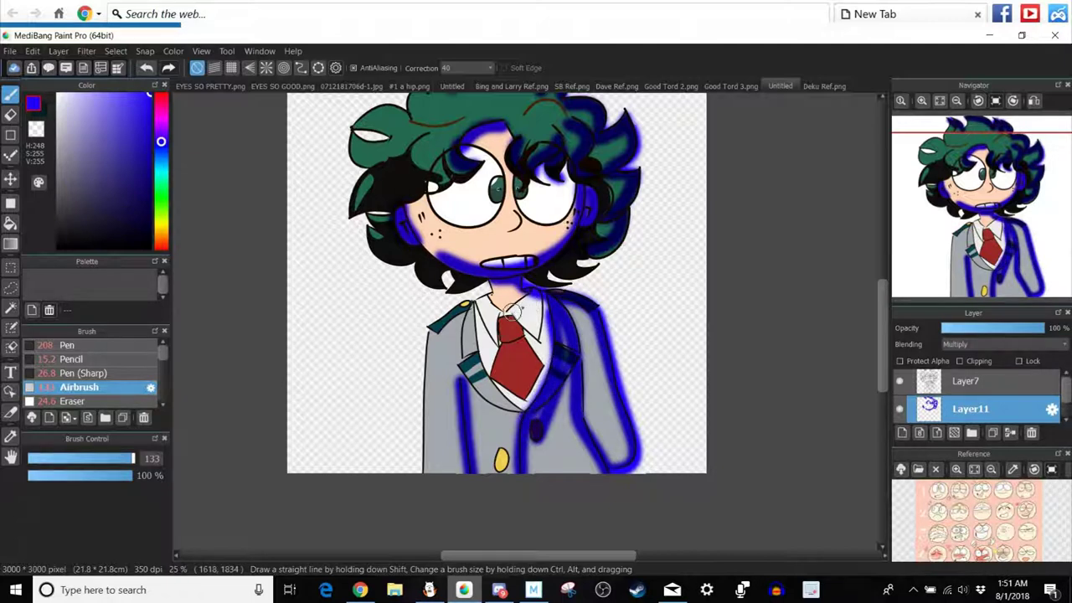
Airbrush blue shading over the right half of the shirt collar and along the right edge of the tie.
{"action": "mouse_move", "coordinate": [512, 311]}
{"action": "left_mouse_down"}
{"action": "mouse_move", "coordinate": [553, 332]}
{"action": "mouse_move", "coordinate": [528, 403]}
{"action": "left_mouse_up"}
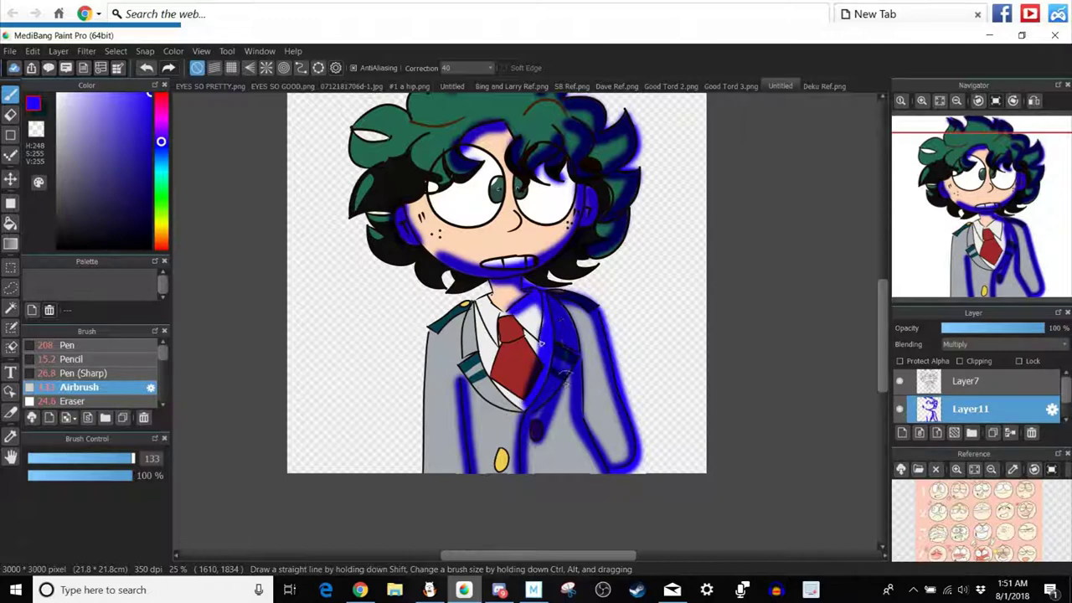
{"action": "left_click_drag", "start_coordinate": [521, 318], "coordinate": [546, 378]}
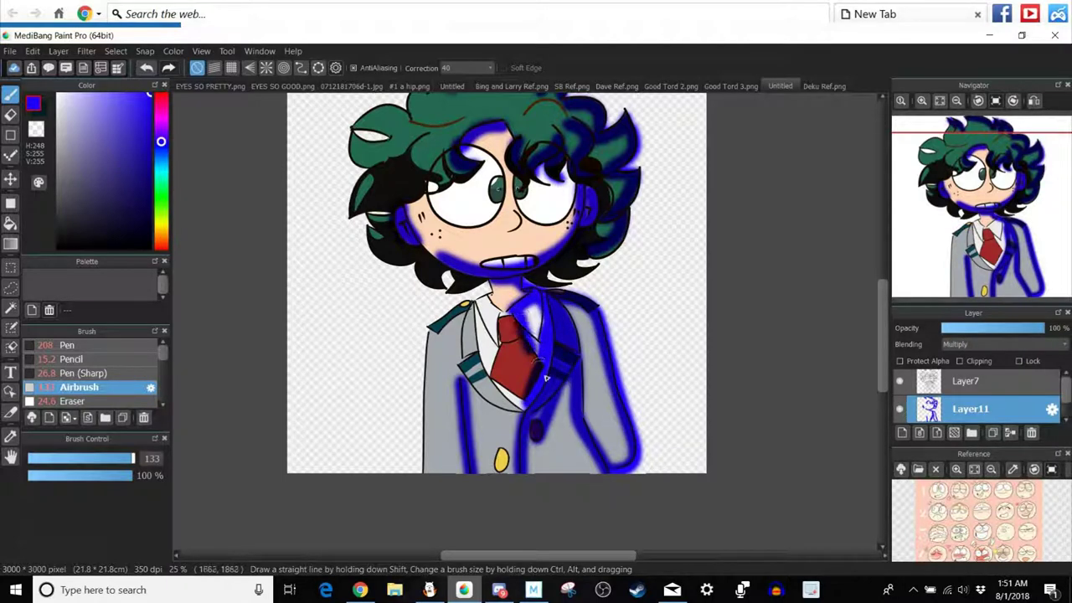
{"action": "mouse_move", "coordinate": [539, 301]}
{"action": "left_mouse_down"}
{"action": "mouse_move", "coordinate": [528, 333]}
{"action": "mouse_move", "coordinate": [507, 305]}
{"action": "left_mouse_up"}
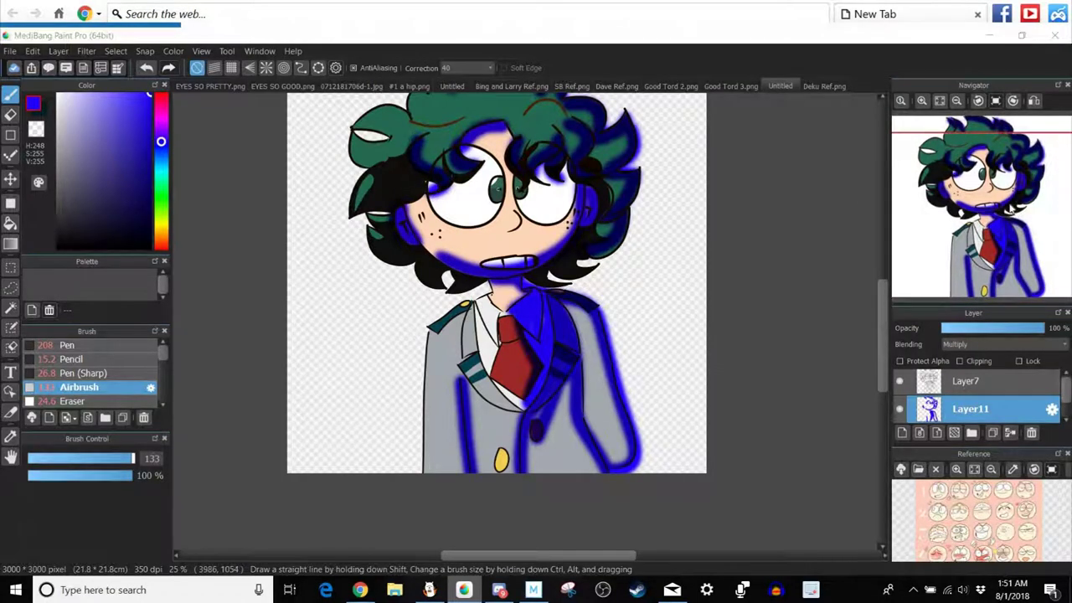
Try a strong Gaussian Blur on the blue shading layer with its opacity lowered to 69%.
{"action": "scroll", "coordinate": [439, 191], "scroll_direction": "up", "scroll_amount": 3}
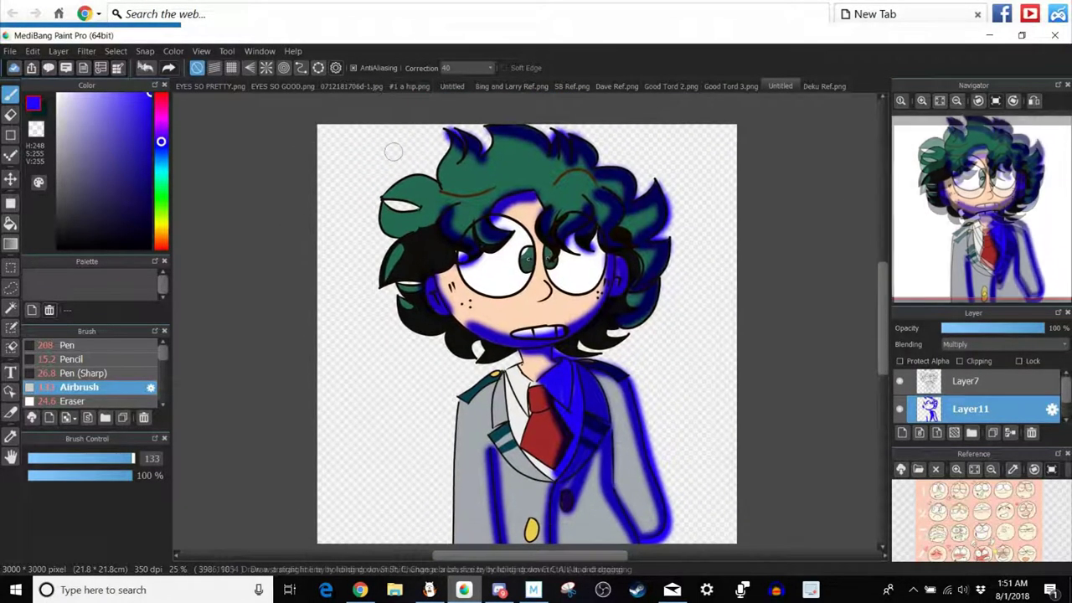
{"action": "left_click", "coordinate": [130, 161]}
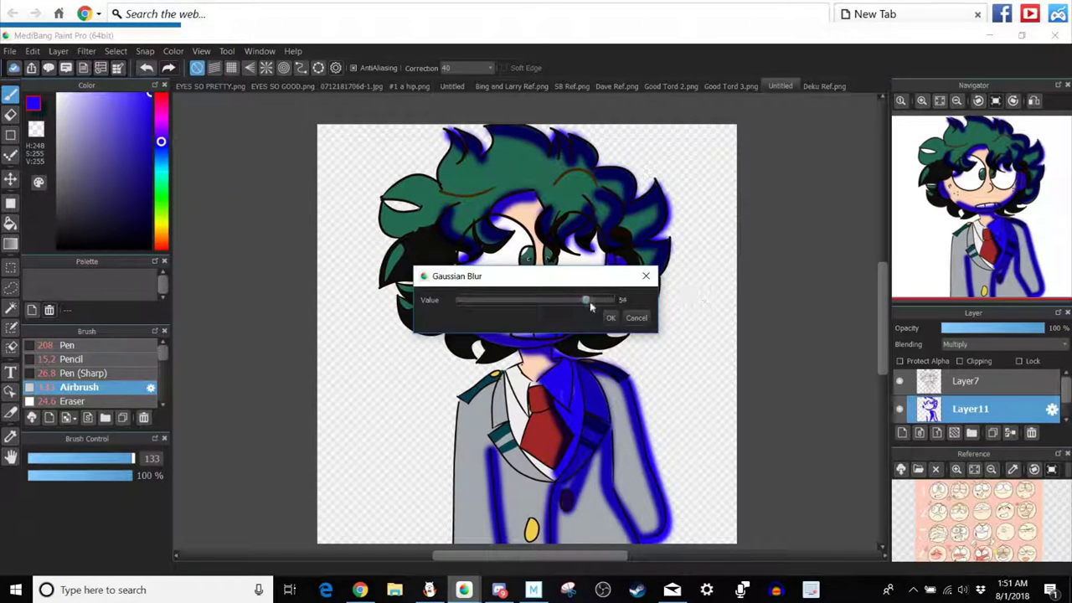
{"action": "left_click", "coordinate": [611, 318]}
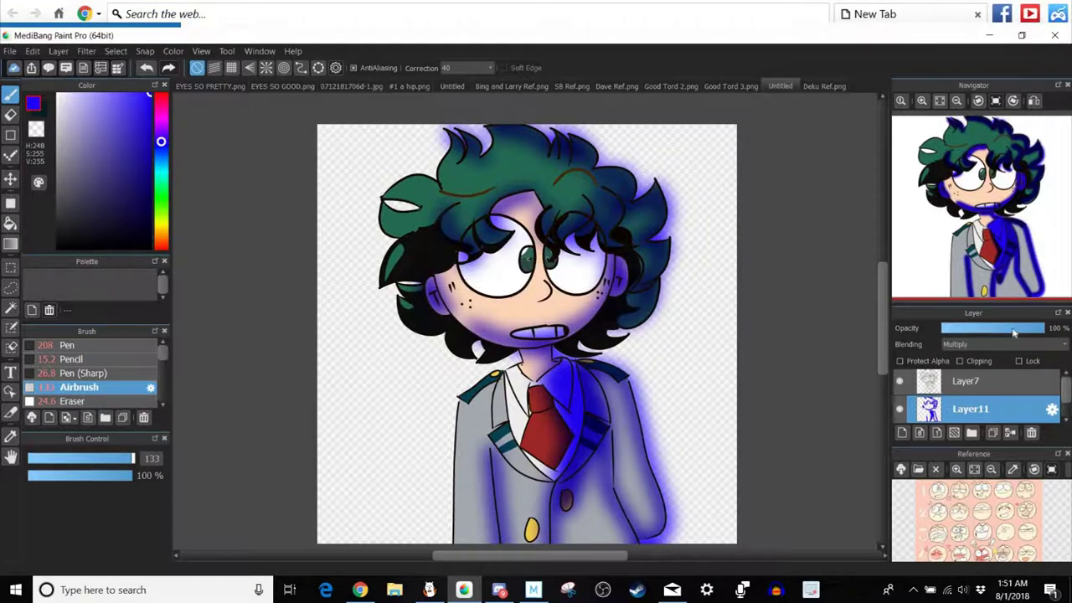
{"action": "left_click", "coordinate": [1011, 332]}
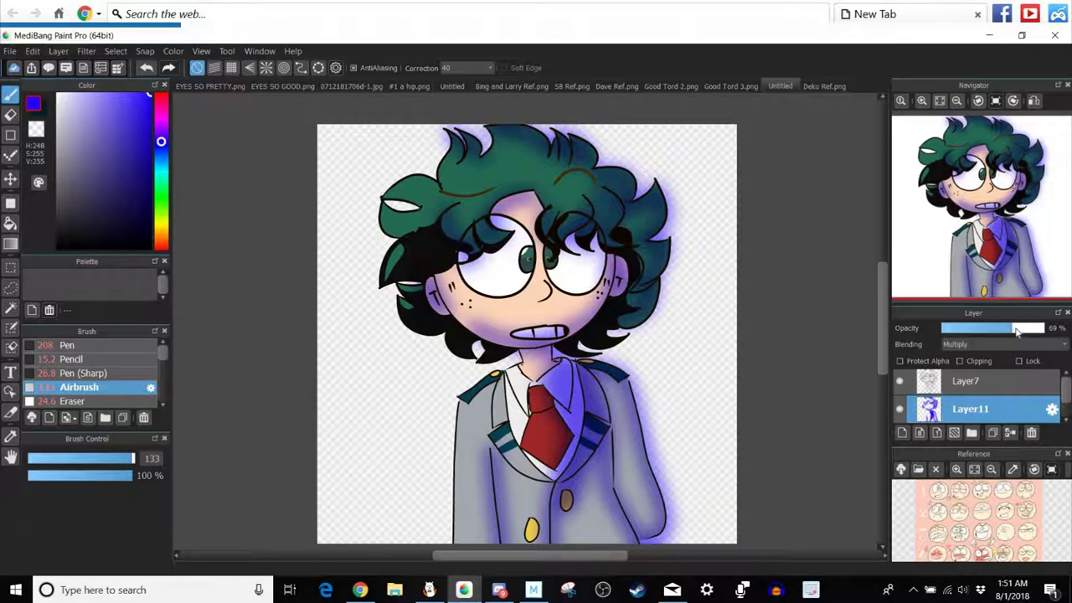
{"action": "key", "text": "ctrl+z"}
{"action": "key", "text": "ctrl+z"}
{"action": "key", "text": "ctrl+z"}
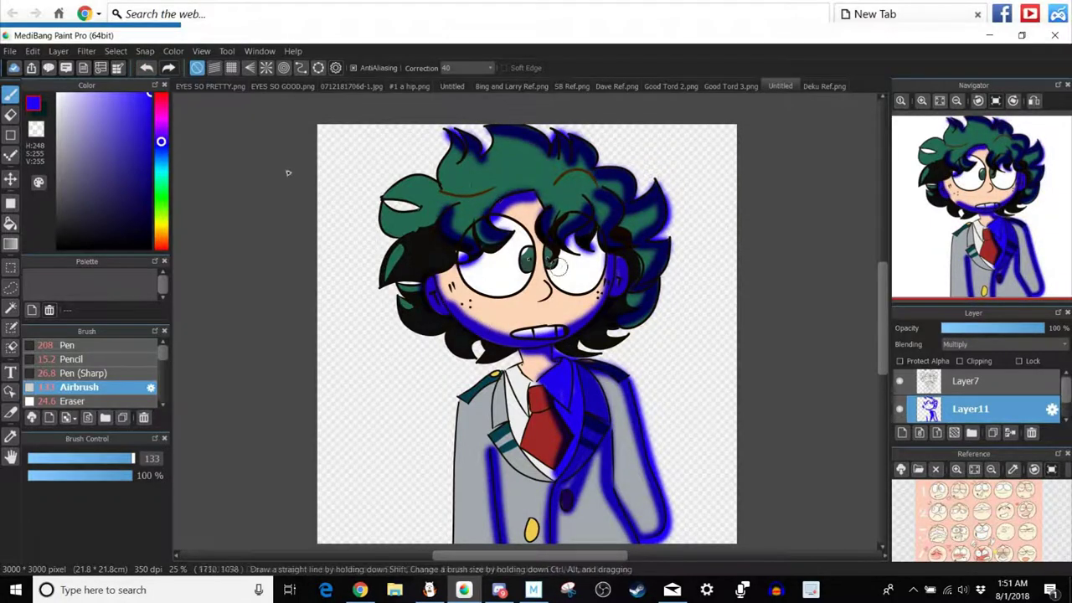
Apply a Gaussian Blur of 36 to the blue shading layer and lower its opacity to 49%.
{"action": "left_click", "coordinate": [87, 52]}
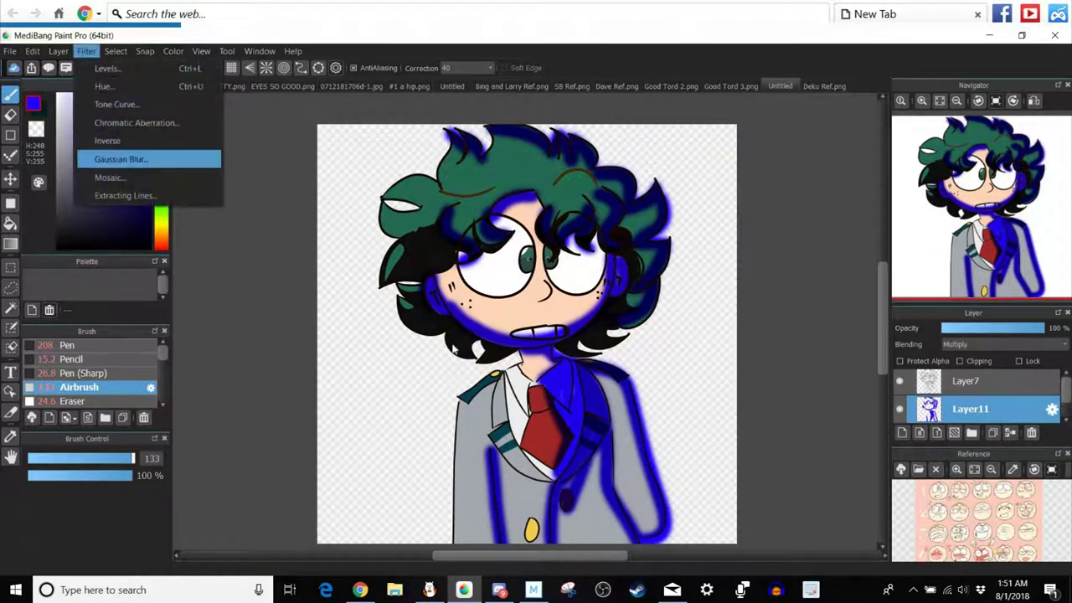
{"action": "left_click", "coordinate": [156, 159]}
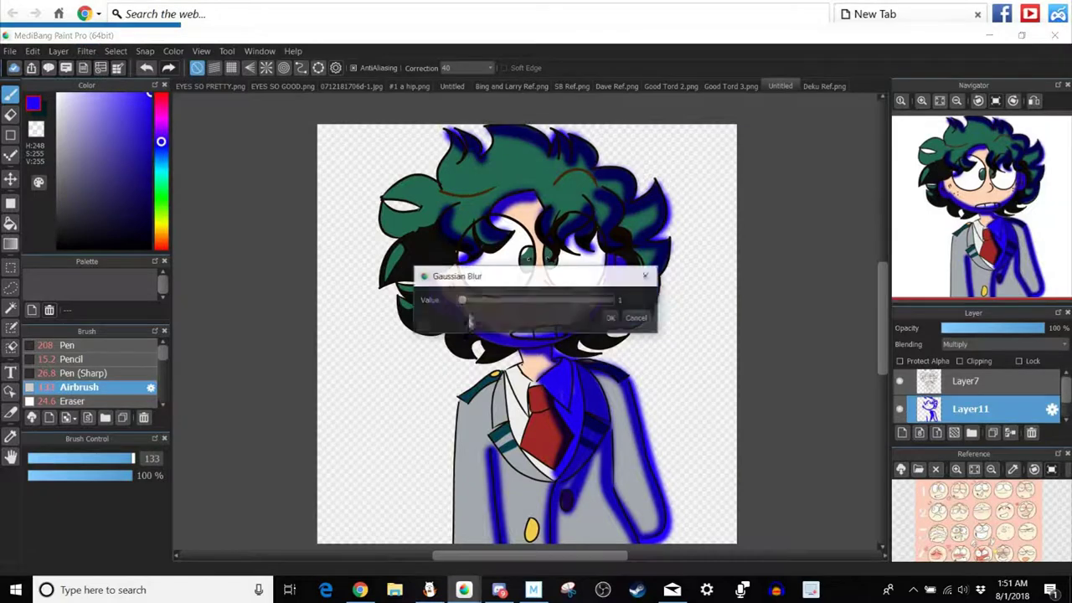
{"action": "left_click", "coordinate": [580, 300]}
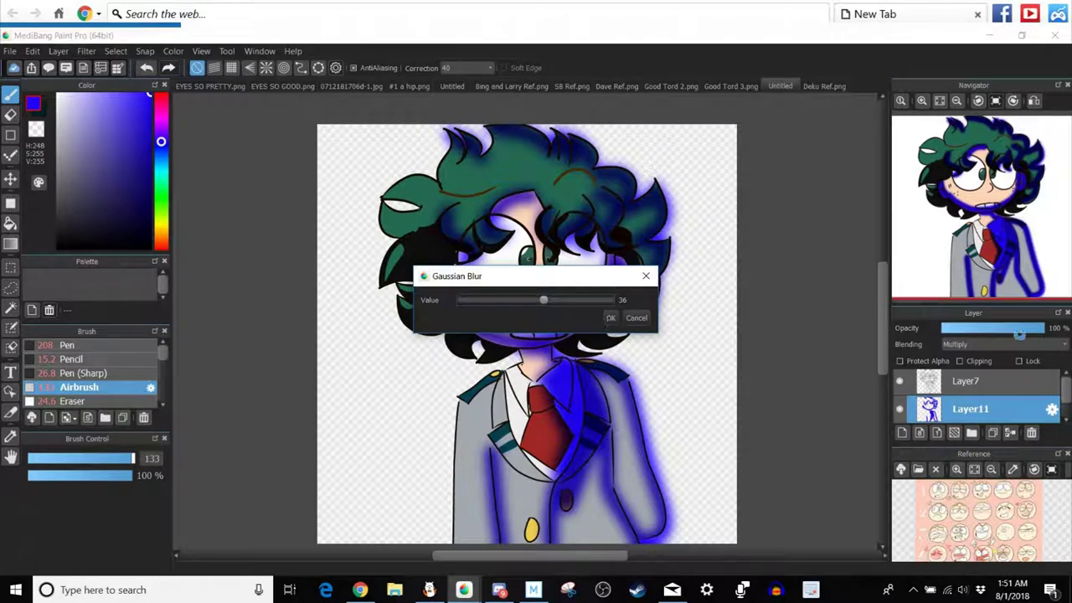
{"action": "left_click", "coordinate": [611, 318]}
{"action": "left_click", "coordinate": [991, 330]}
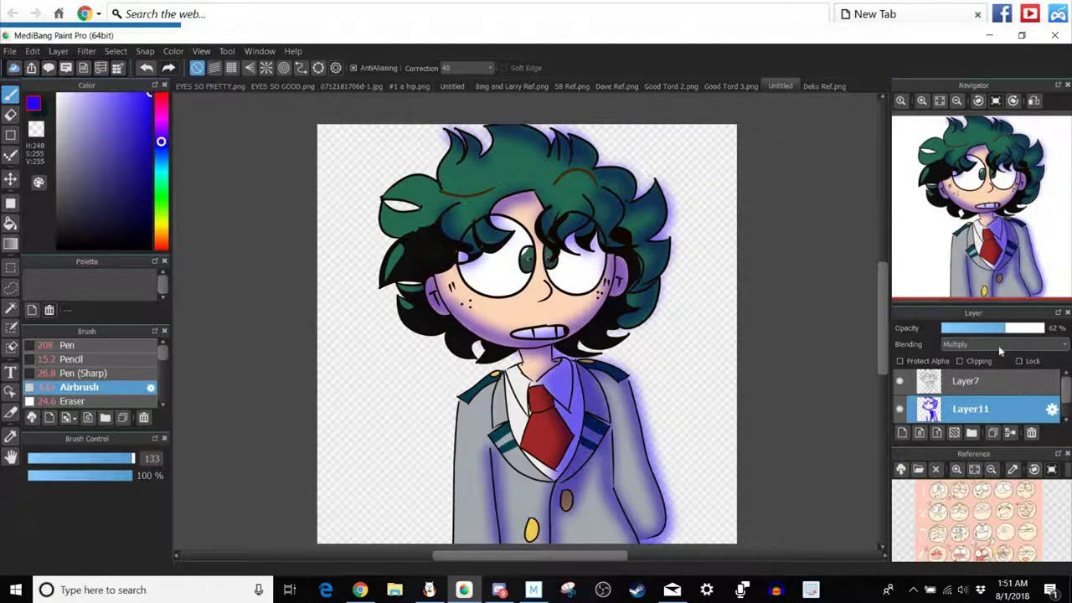
{"action": "left_click", "coordinate": [992, 328]}
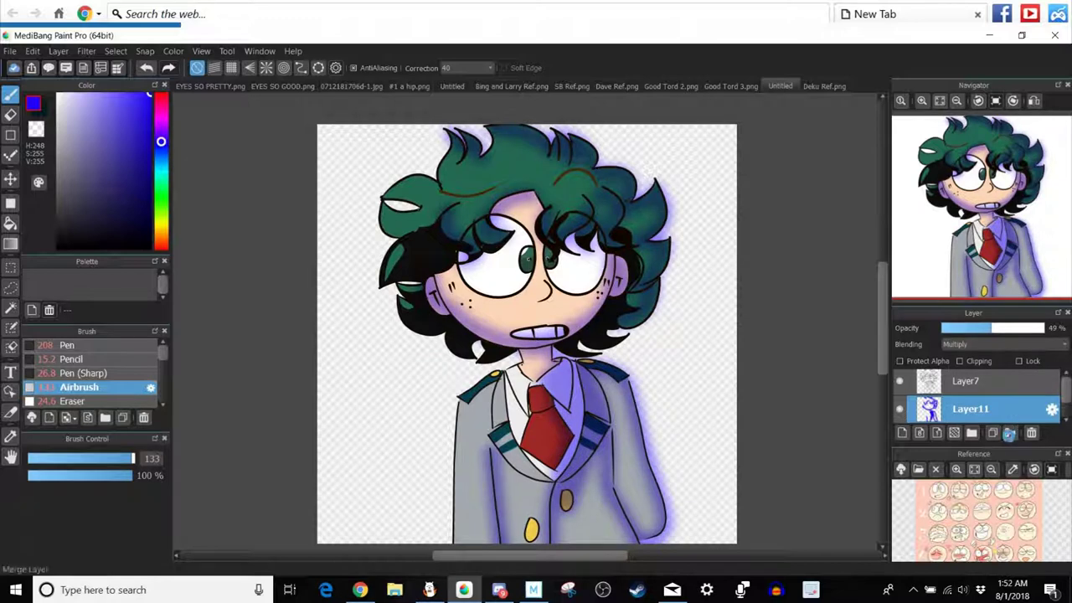
Merge the shading and line art with the character layer, and place a new empty layer beneath it.
{"action": "left_click", "coordinate": [1010, 432]}
{"action": "left_click", "coordinate": [1010, 433]}
{"action": "left_click", "coordinate": [902, 433]}
{"action": "left_click_drag", "start_coordinate": [963, 385], "coordinate": [961, 418]}
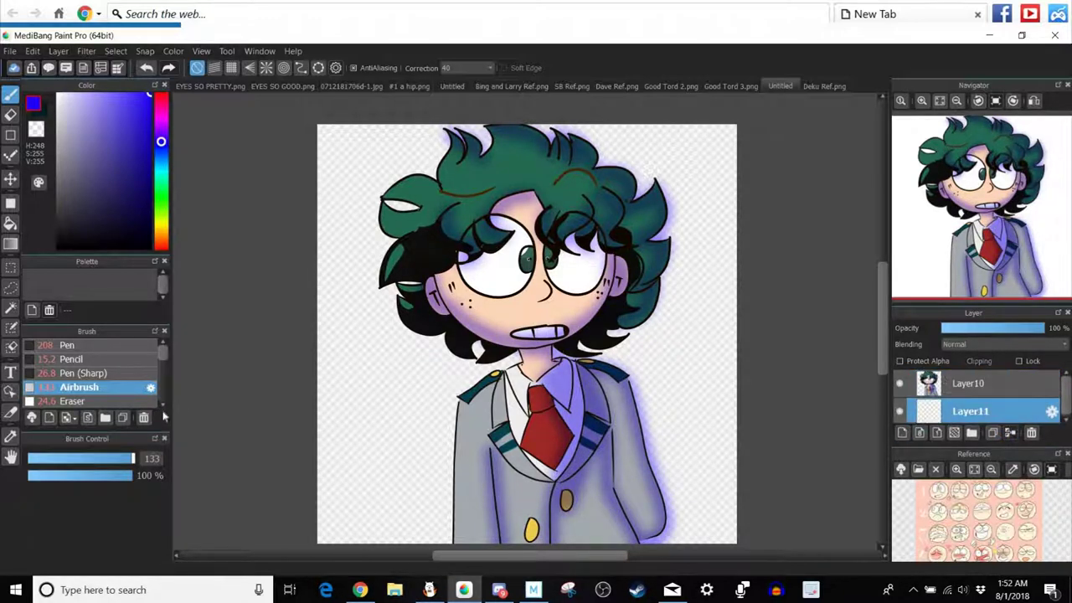
Draw a large filled square behind the character in the hair's sampled green, and pick a lighter green with S 173 and V 167.
{"action": "left_click", "coordinate": [11, 437]}
{"action": "left_click", "coordinate": [401, 215]}
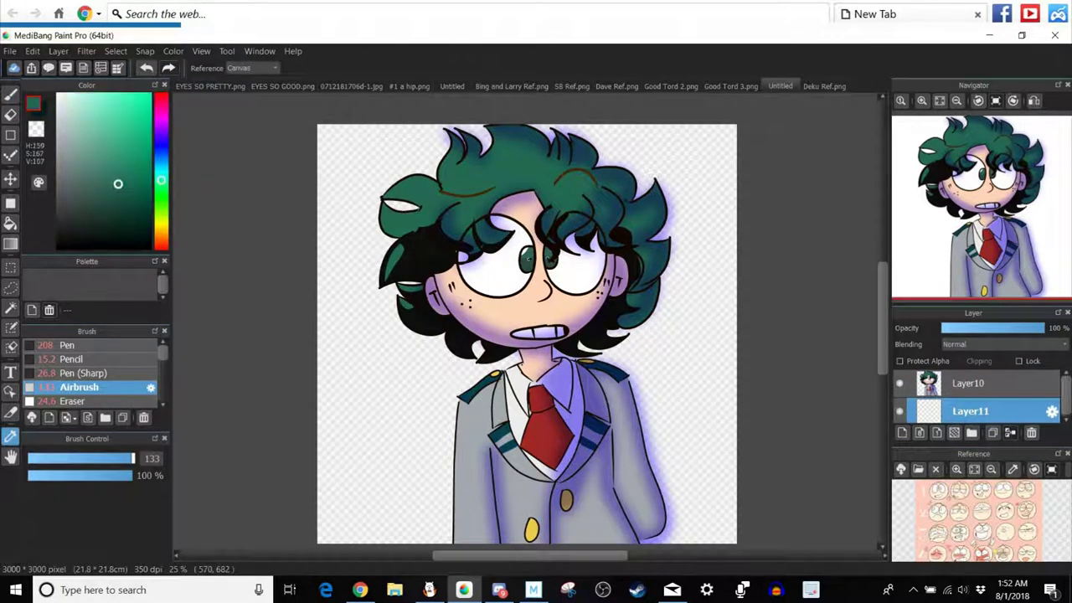
{"action": "left_click", "coordinate": [10, 202]}
{"action": "left_click_drag", "start_coordinate": [363, 181], "coordinate": [701, 509]}
{"action": "left_click", "coordinate": [519, 202], "text": "alt"}
Try to draw a lighter green rectangle over the right-hand part of the background square.
{"action": "left_click_drag", "start_coordinate": [497, 180], "coordinate": [704, 509]}
{"action": "left_click", "coordinate": [146, 68]}
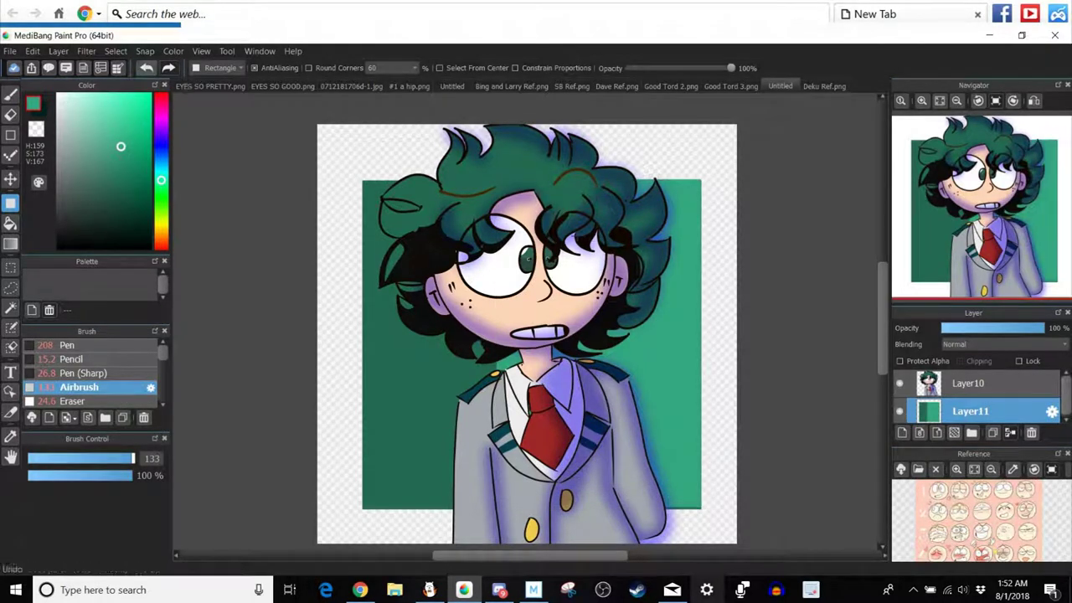
{"action": "left_click_drag", "start_coordinate": [492, 186], "coordinate": [703, 509]}
{"action": "key", "text": "ctrl+z"}
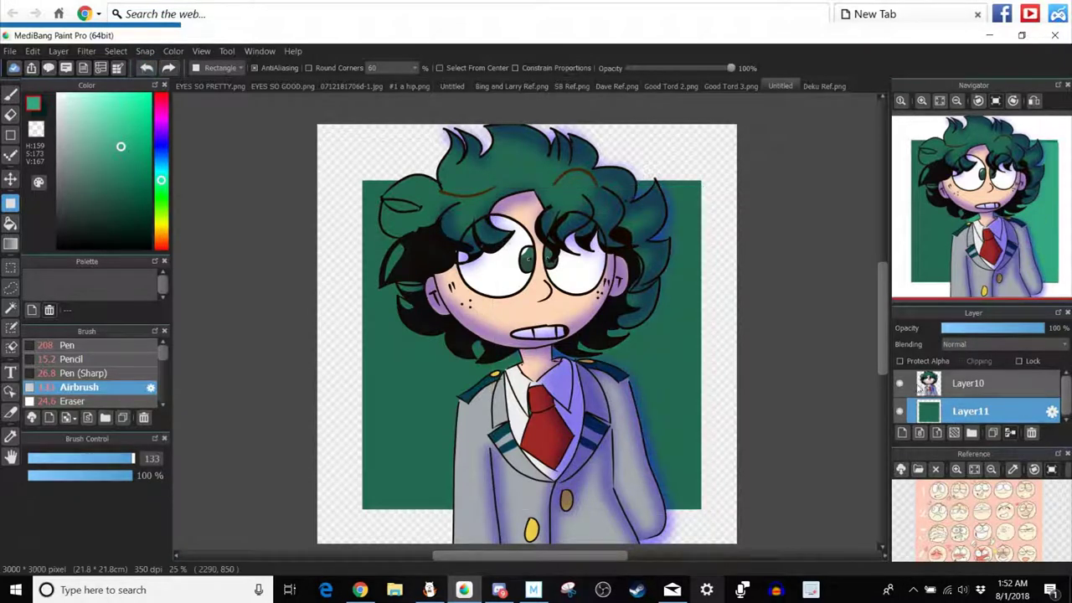
{"action": "left_click", "coordinate": [901, 384]}
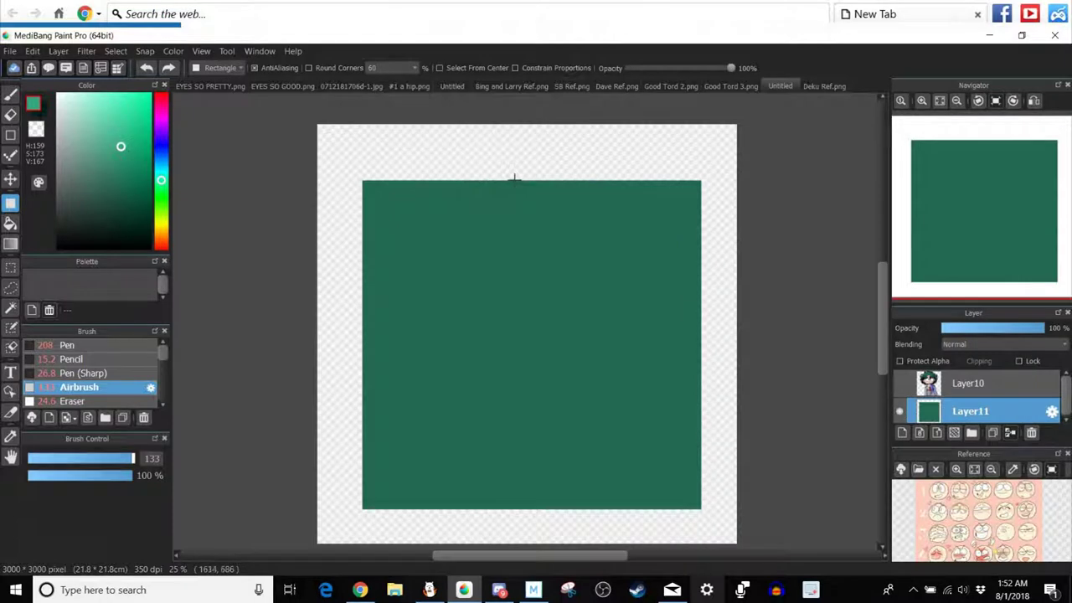
{"action": "left_click_drag", "start_coordinate": [514, 177], "coordinate": [701, 508]}
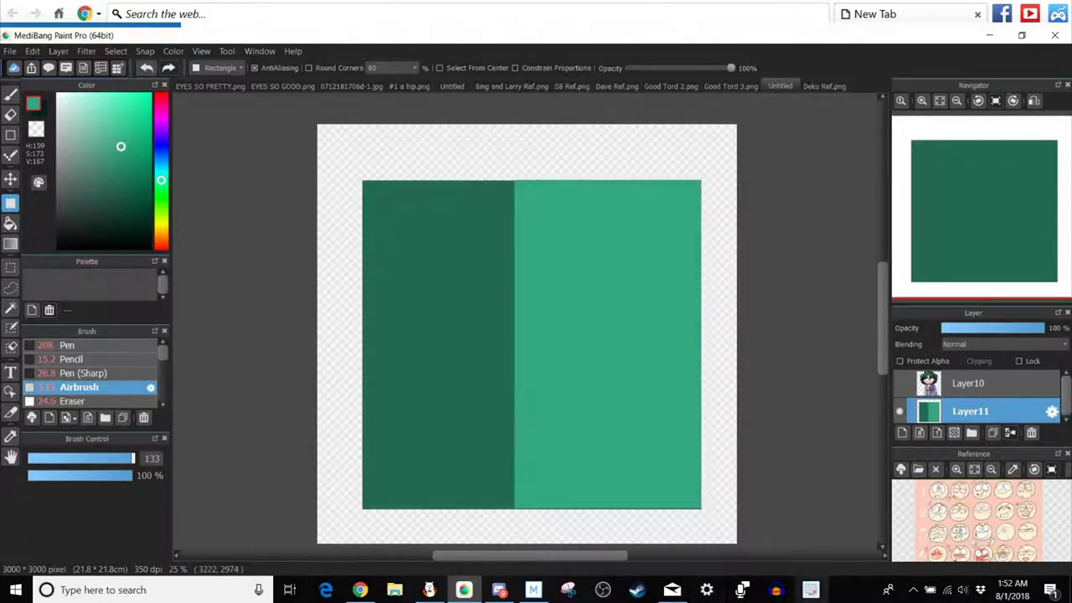
{"action": "left_click", "coordinate": [146, 68]}
Try to fill the background area right of the character with the lighter green on a new layer.
{"action": "left_click", "coordinate": [902, 432]}
{"action": "left_click", "coordinate": [900, 383]}
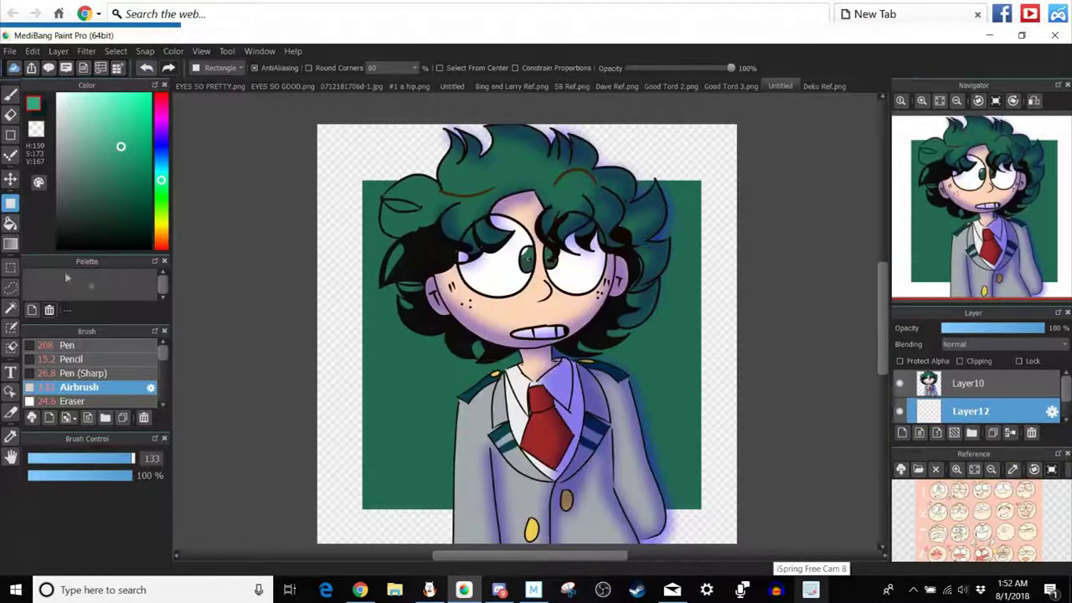
{"action": "key", "text": "g"}
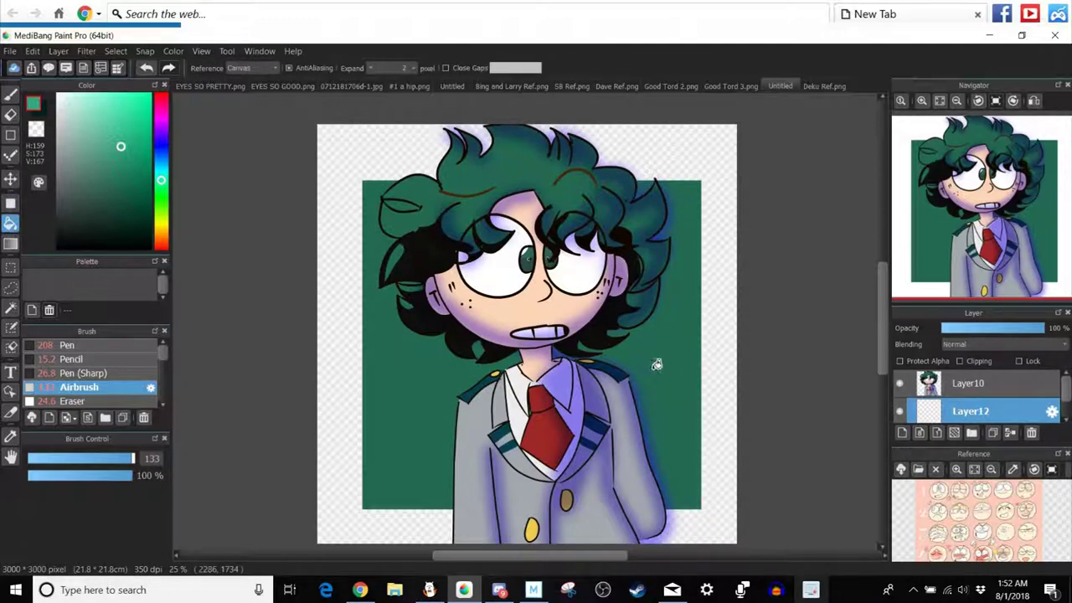
{"action": "left_click", "coordinate": [657, 364]}
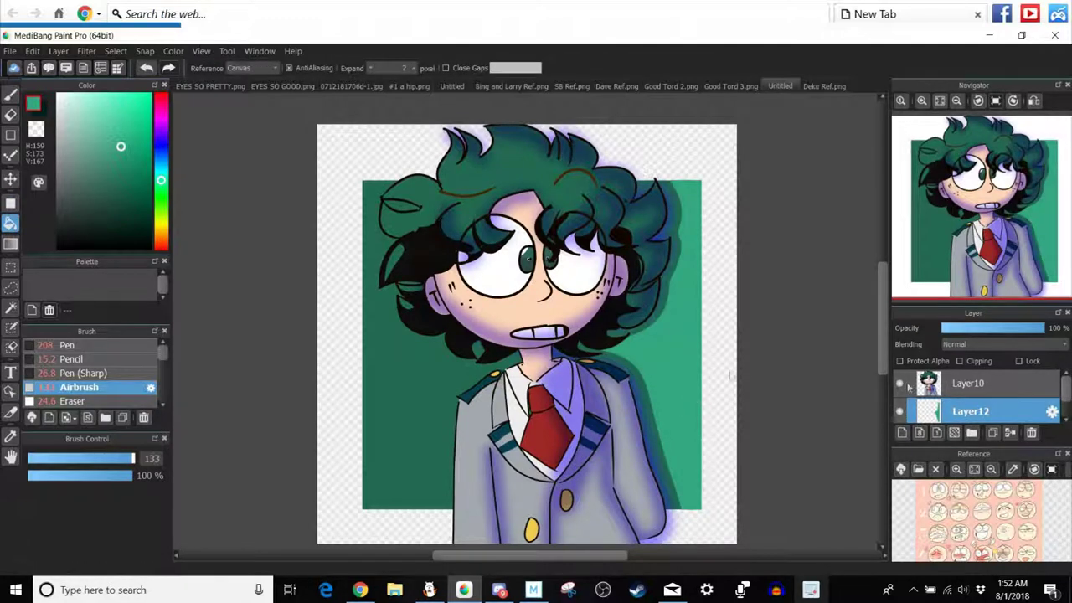
{"action": "left_click", "coordinate": [1031, 432]}
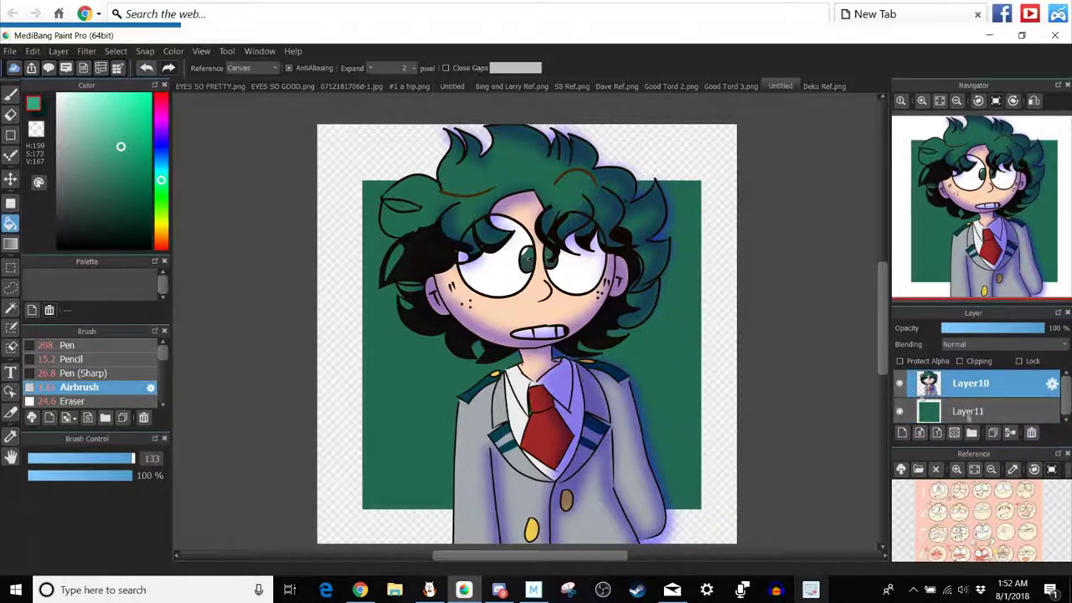
Try to transform a partly lightened copy of the background square layer.
{"action": "left_click", "coordinate": [946, 411]}
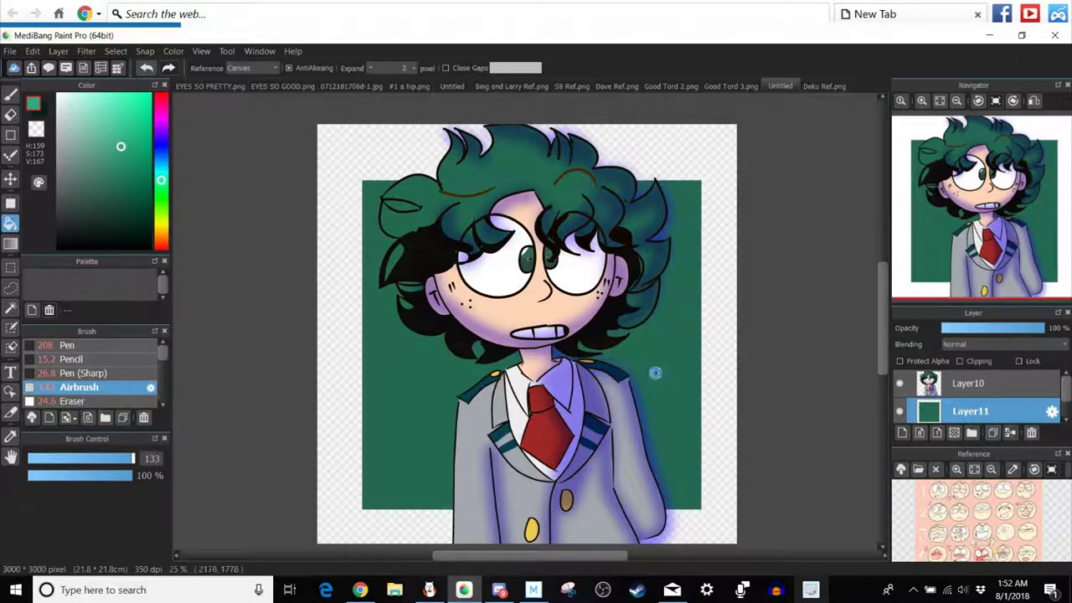
{"action": "key", "text": "ctrl+t"}
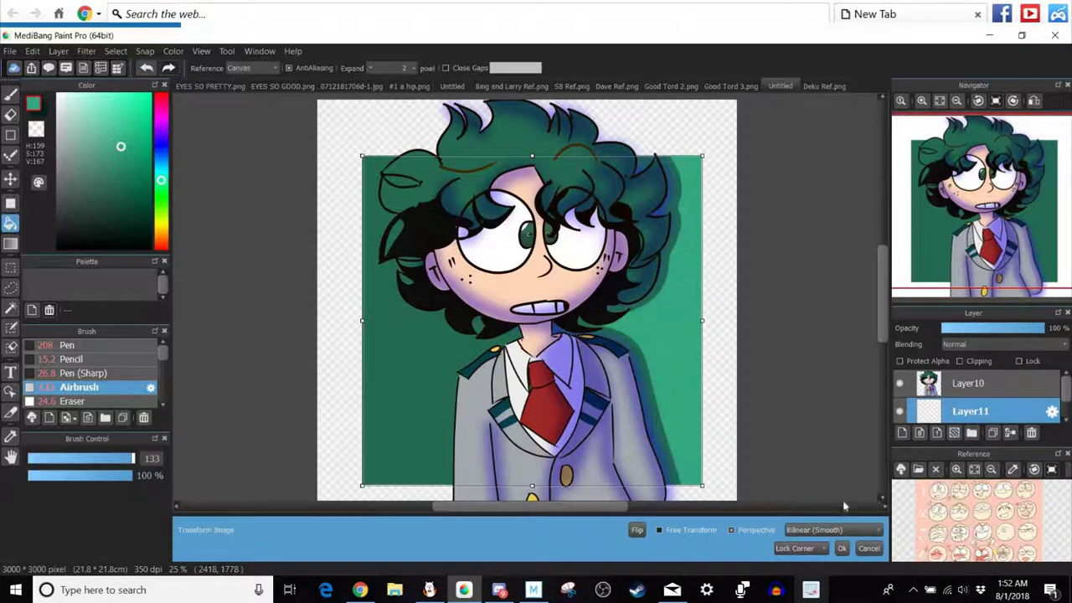
{"action": "left_click", "coordinate": [871, 548]}
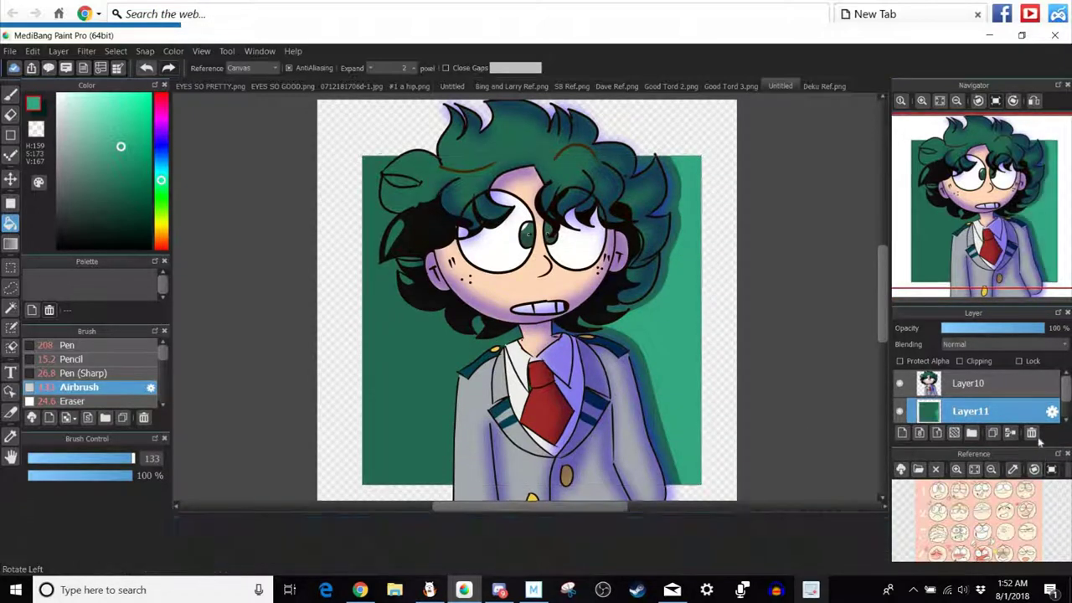
{"action": "left_click", "coordinate": [1032, 433]}
Fill a copy of the background square with the lighter green and narrow it to the square's right-hand half.
{"action": "left_click", "coordinate": [900, 383]}
{"action": "left_click", "coordinate": [938, 411]}
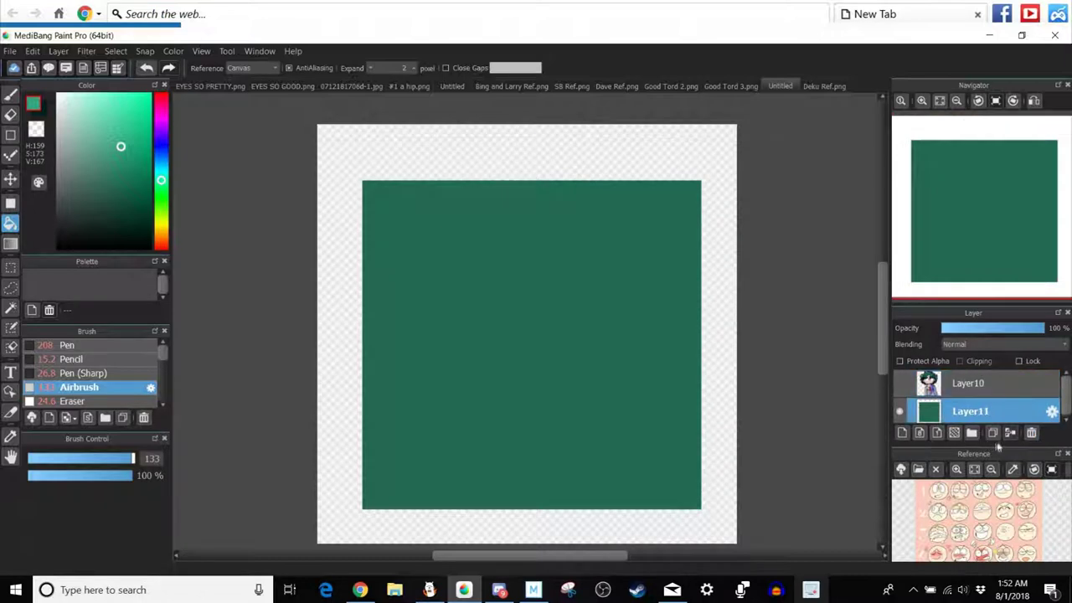
{"action": "left_click", "coordinate": [495, 348]}
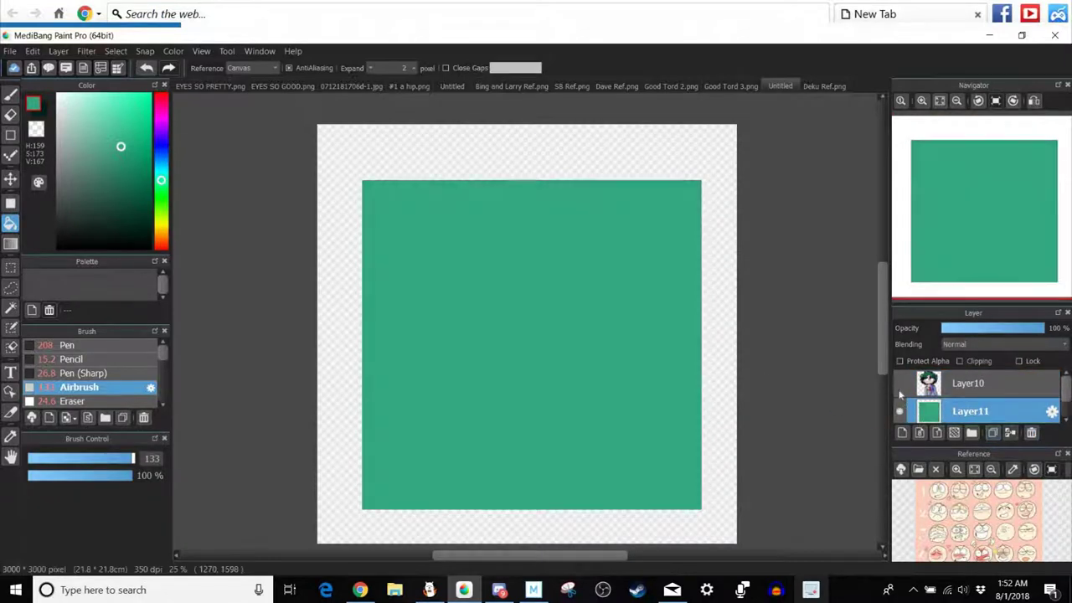
{"action": "left_click", "coordinate": [899, 386]}
{"action": "key", "text": "ctrl+t"}
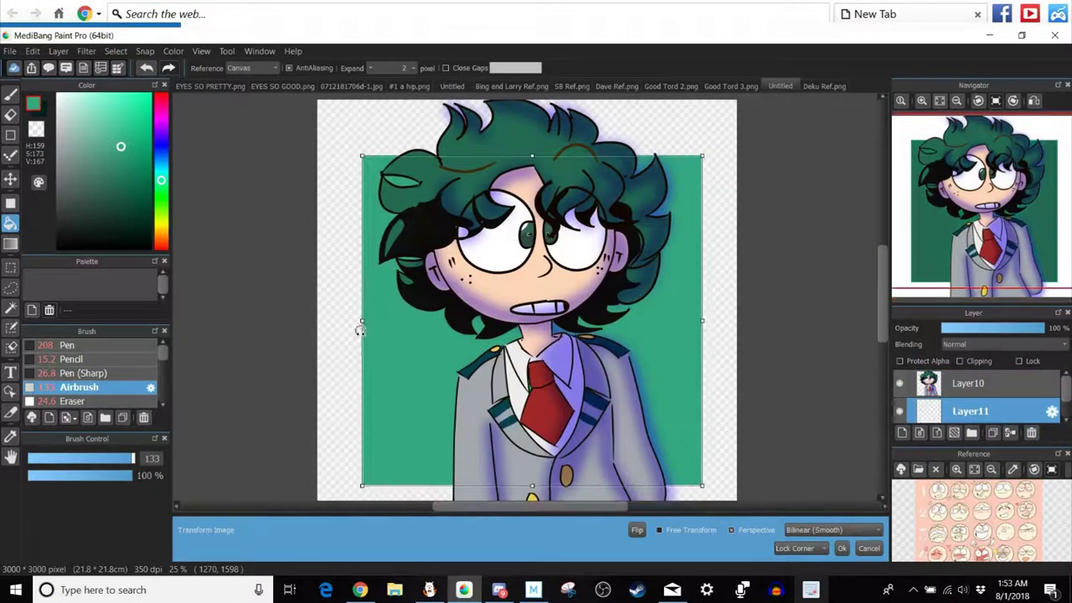
{"action": "left_click_drag", "start_coordinate": [494, 319], "coordinate": [538, 320]}
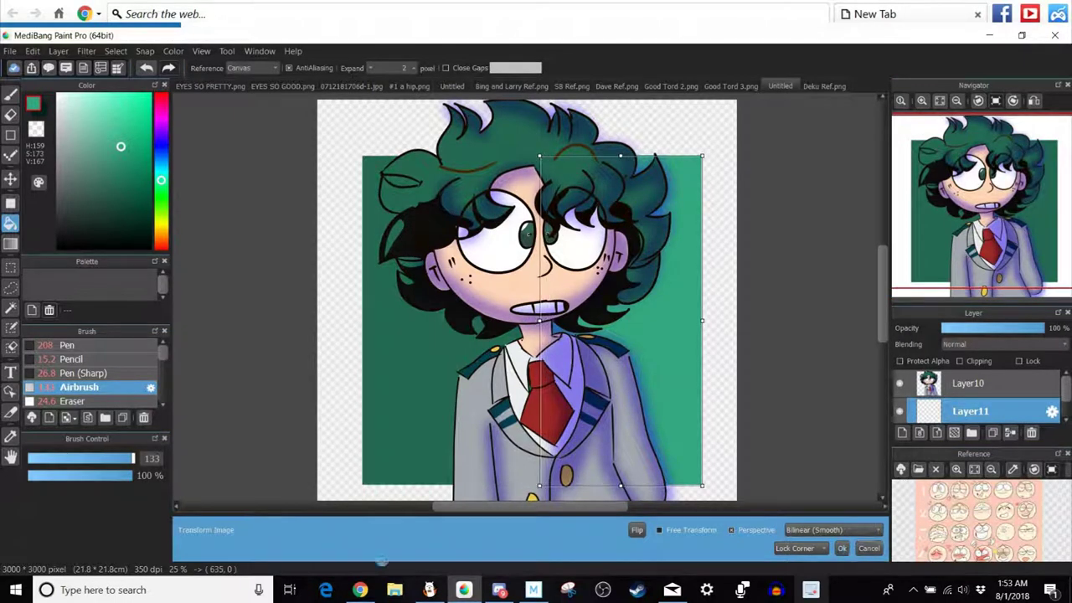
{"action": "left_click", "coordinate": [359, 589]}
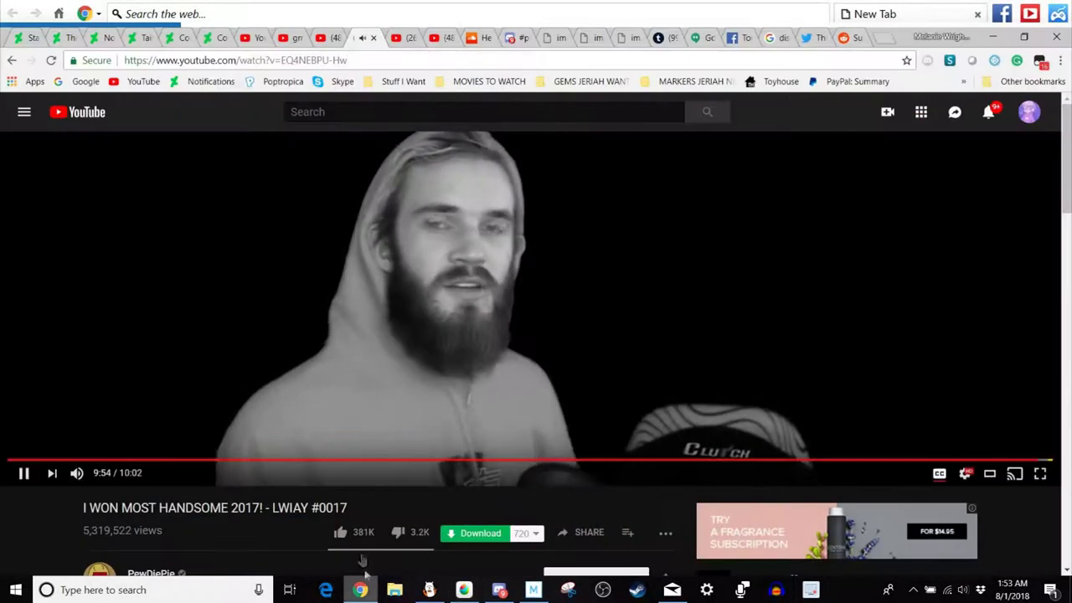
{"action": "key", "text": "alt+Tab"}
{"action": "key", "text": "alt+Tab"}
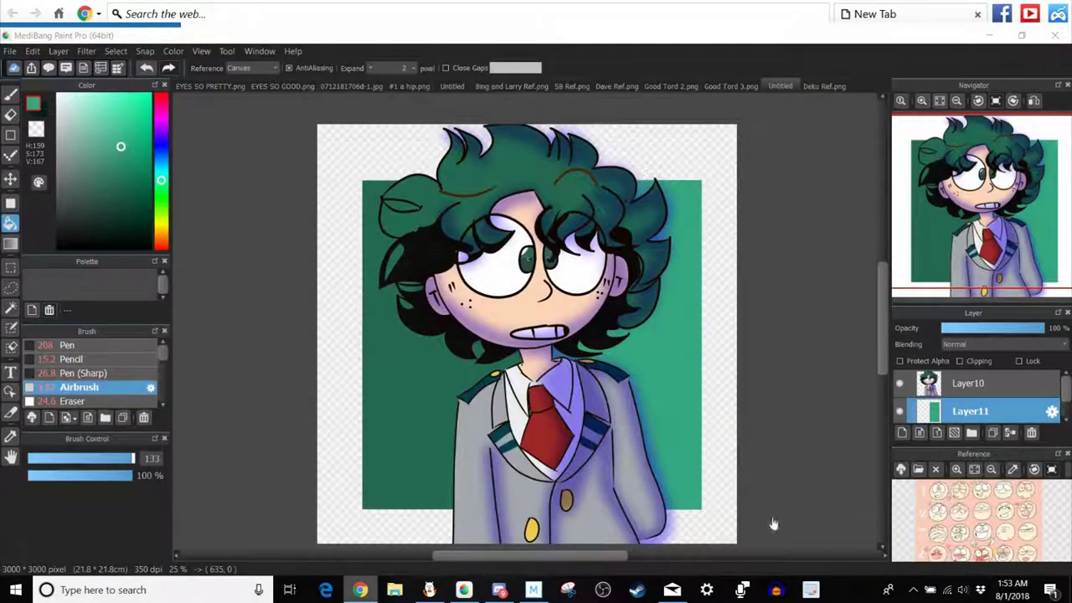
{"action": "mouse_move", "coordinate": [499, 590]}
{"action": "scroll", "coordinate": [536, 351], "scroll_direction": "down", "scroll_amount": 6}
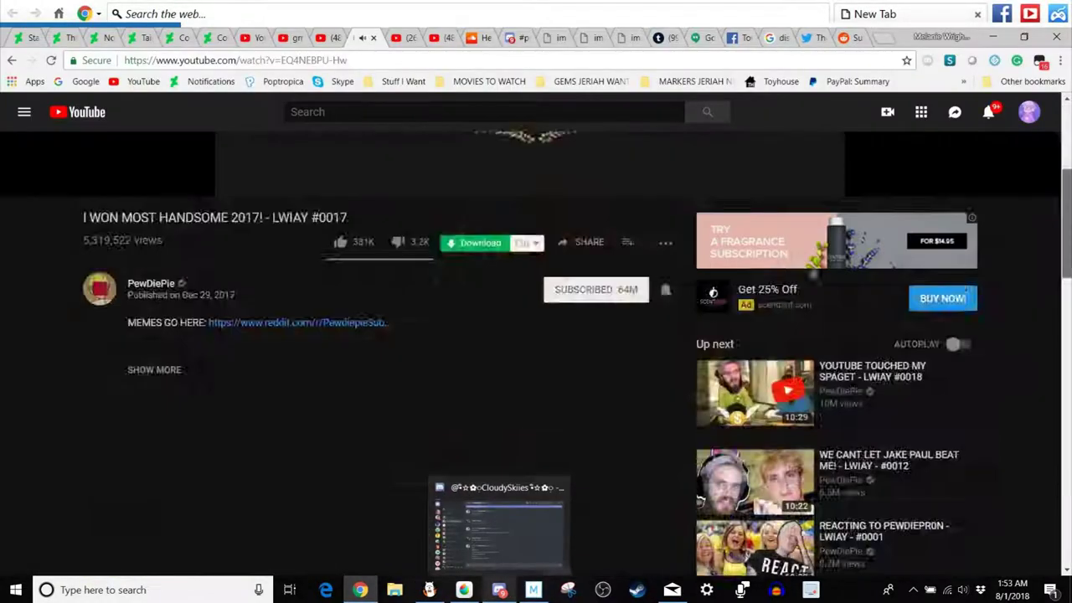
{"action": "scroll", "coordinate": [734, 268], "scroll_direction": "down", "scroll_amount": 3}
{"action": "left_click", "coordinate": [469, 588]}
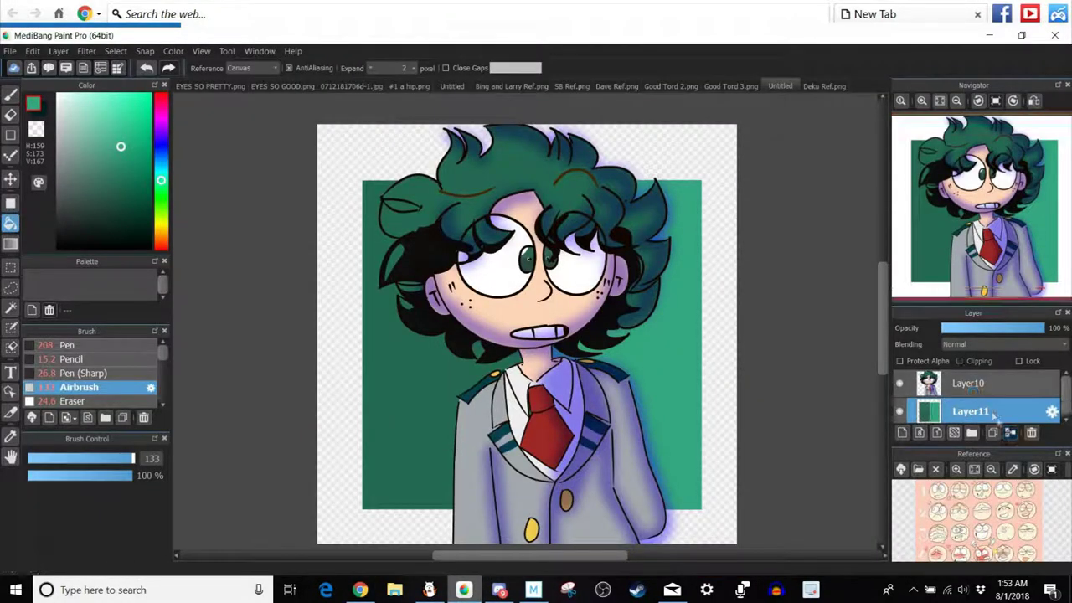
Merge the character layer with the two-tone green background and add a new layer on top.
{"action": "left_click", "coordinate": [913, 392]}
{"action": "key", "text": "ctrl+e"}
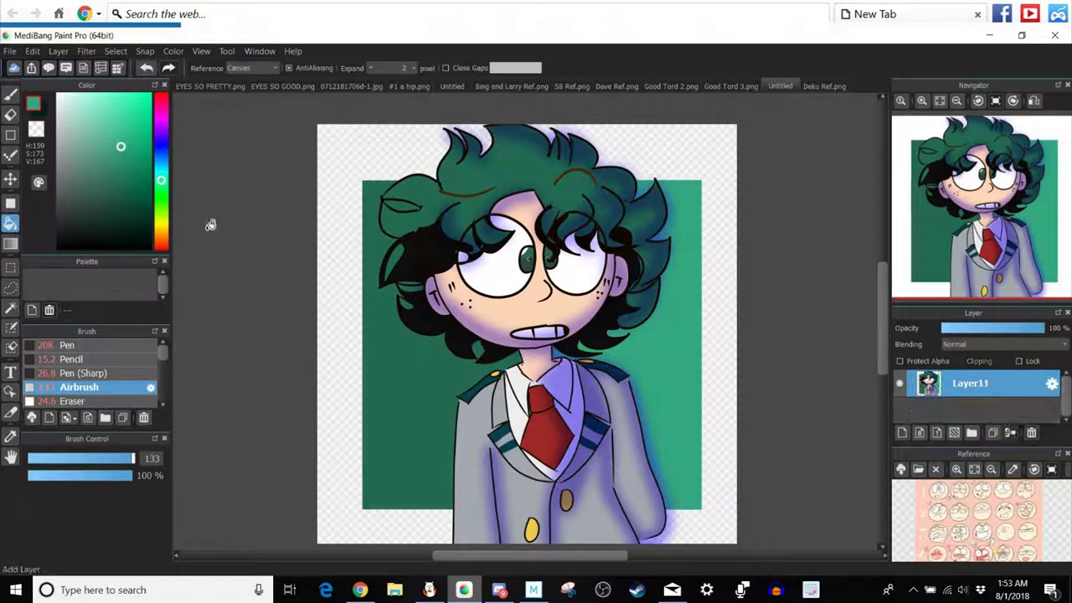
{"action": "left_click", "coordinate": [902, 433]}
Airbrush bright red blush on both cheeks with a brush size of 338.
{"action": "left_click_drag", "start_coordinate": [122, 198], "coordinate": [168, 99]}
{"action": "left_click", "coordinate": [162, 95]}
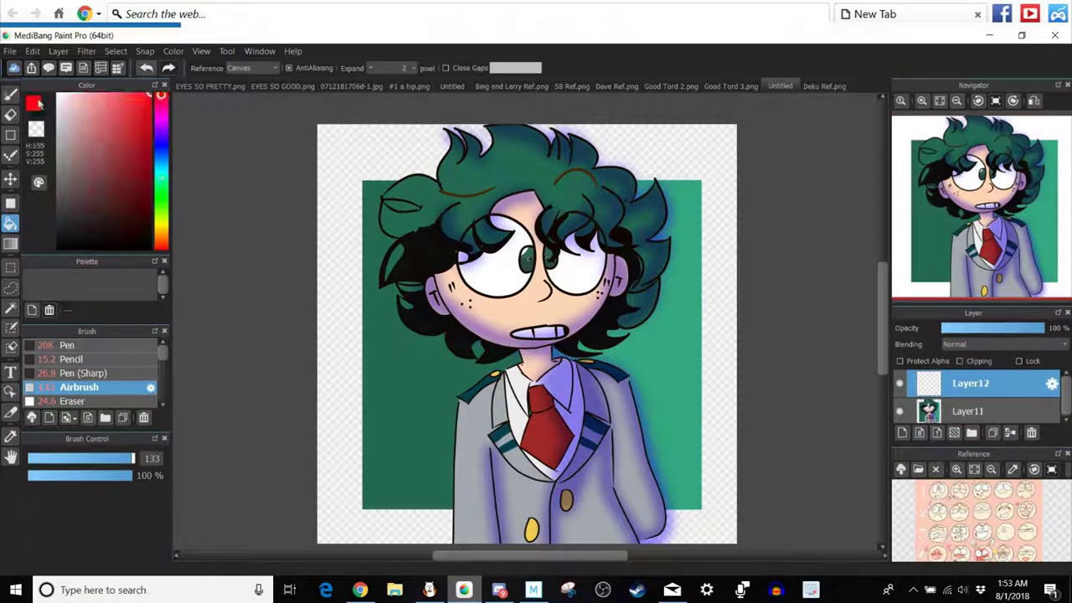
{"action": "left_click", "coordinate": [107, 385]}
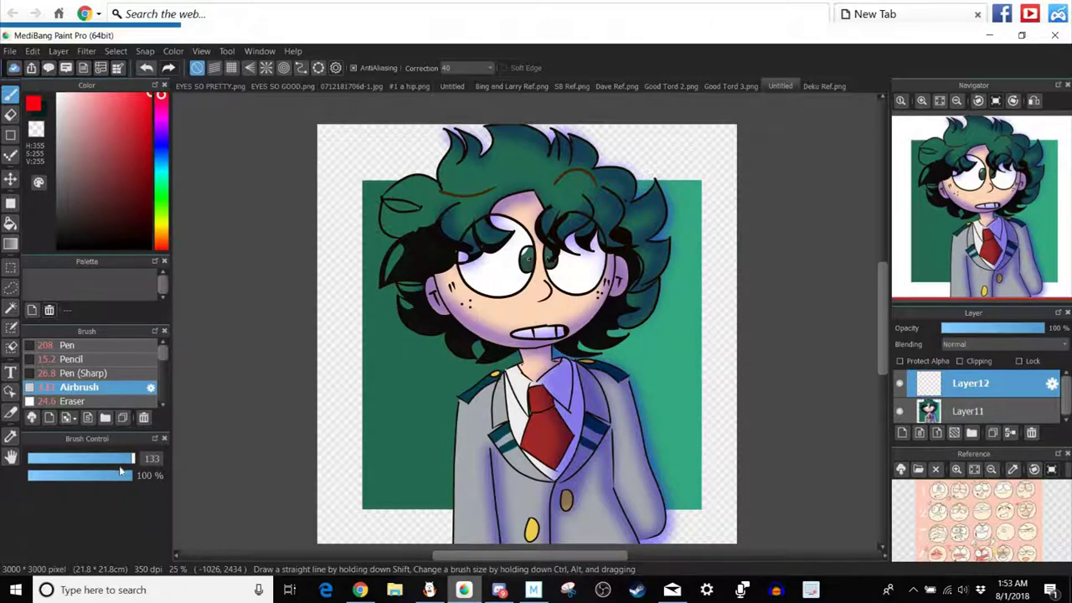
{"action": "left_click_drag", "start_coordinate": [124, 459], "coordinate": [166, 458]}
{"action": "left_click_drag", "start_coordinate": [457, 289], "coordinate": [444, 291]}
{"action": "left_click_drag", "start_coordinate": [615, 281], "coordinate": [578, 283]}
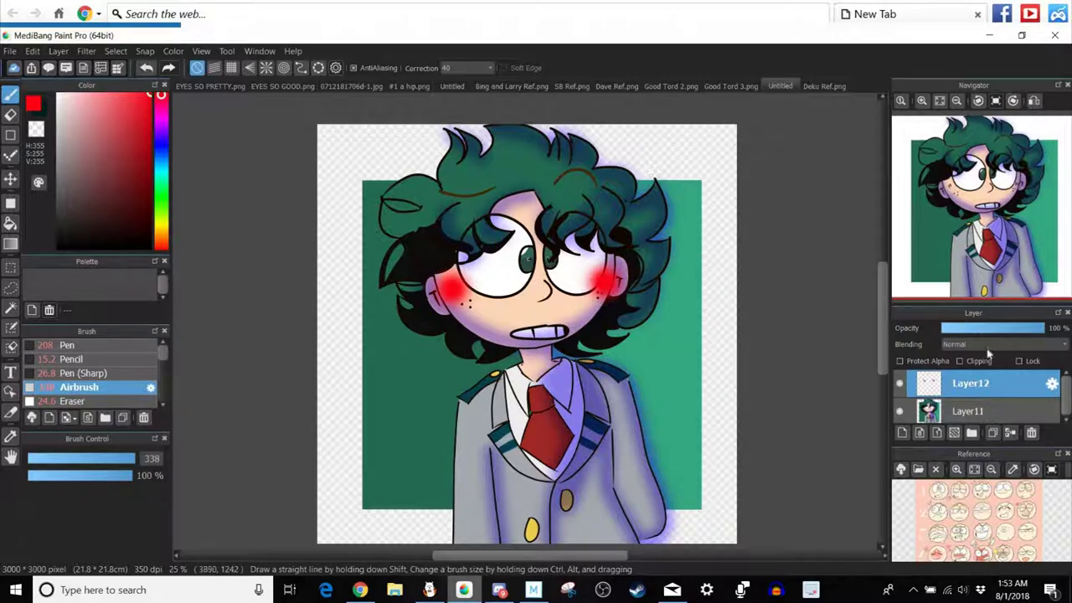
Set the blush layer's blending to Multiply, lower its opacity, and merge it into the character layer below.
{"action": "left_click", "coordinate": [985, 344]}
{"action": "left_click", "coordinate": [976, 372]}
{"action": "left_click_drag", "start_coordinate": [985, 332], "coordinate": [963, 330]}
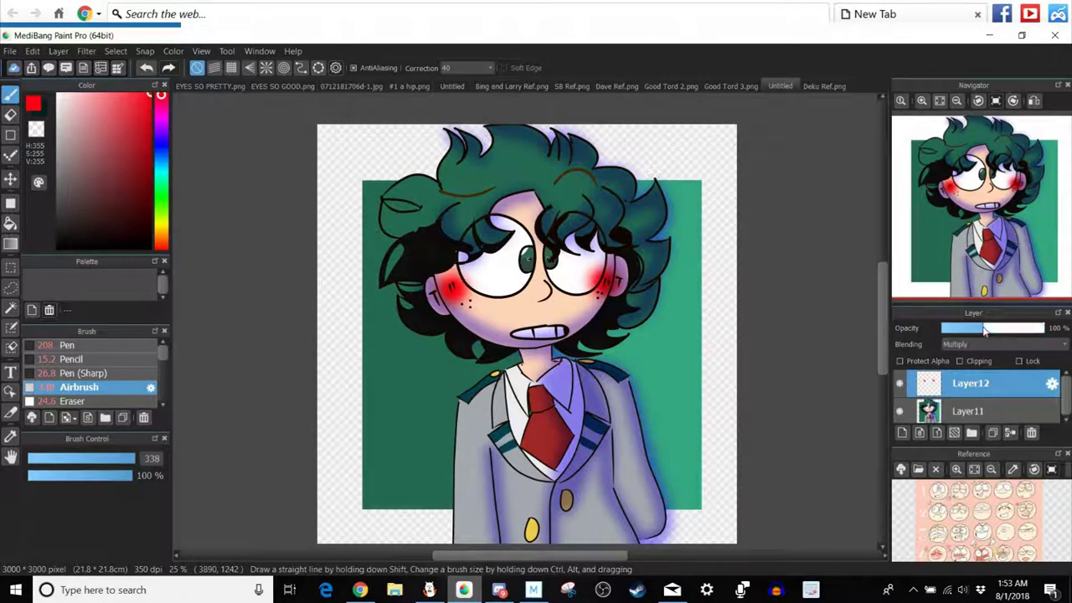
{"action": "key", "text": "ctrl+e"}
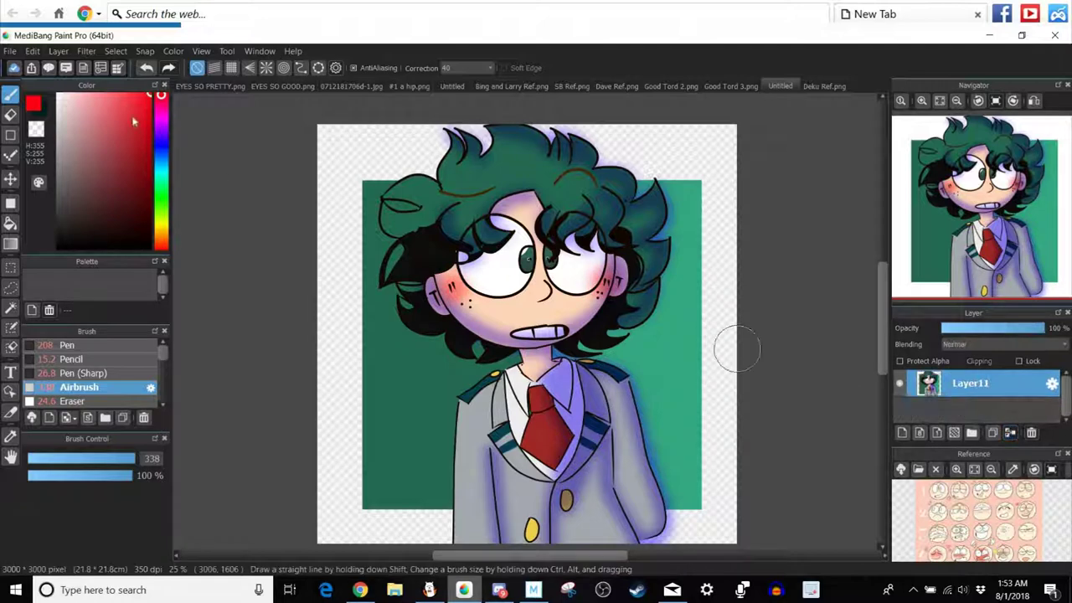
Save the finished drawing as a PNG named "Deku 1" in the Normal Drawings folder.
{"action": "left_click", "coordinate": [10, 51]}
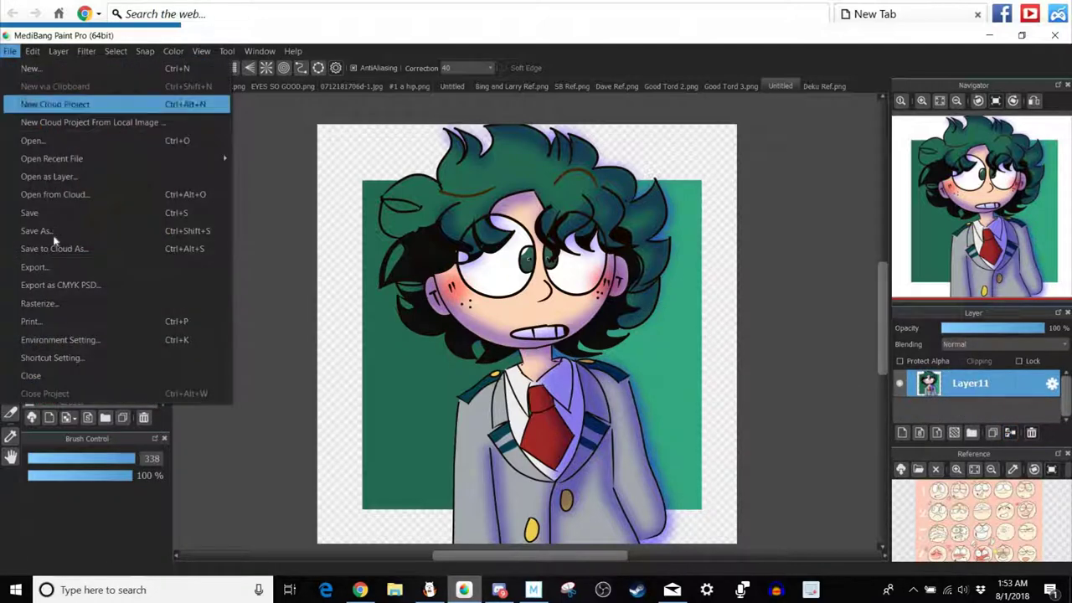
{"action": "left_click", "coordinate": [49, 233]}
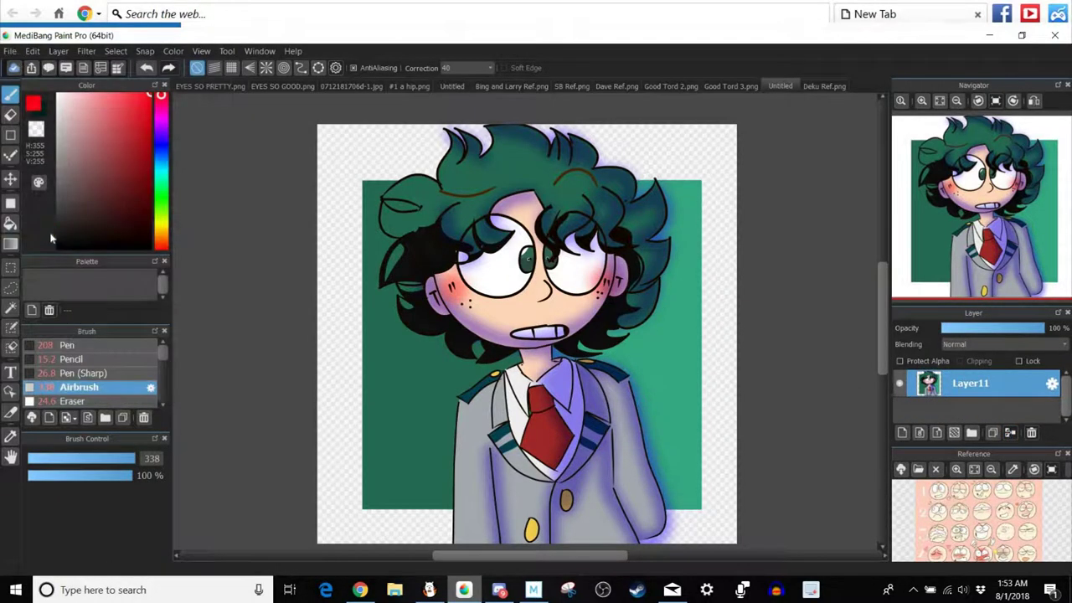
{"action": "type", "text": "De"}
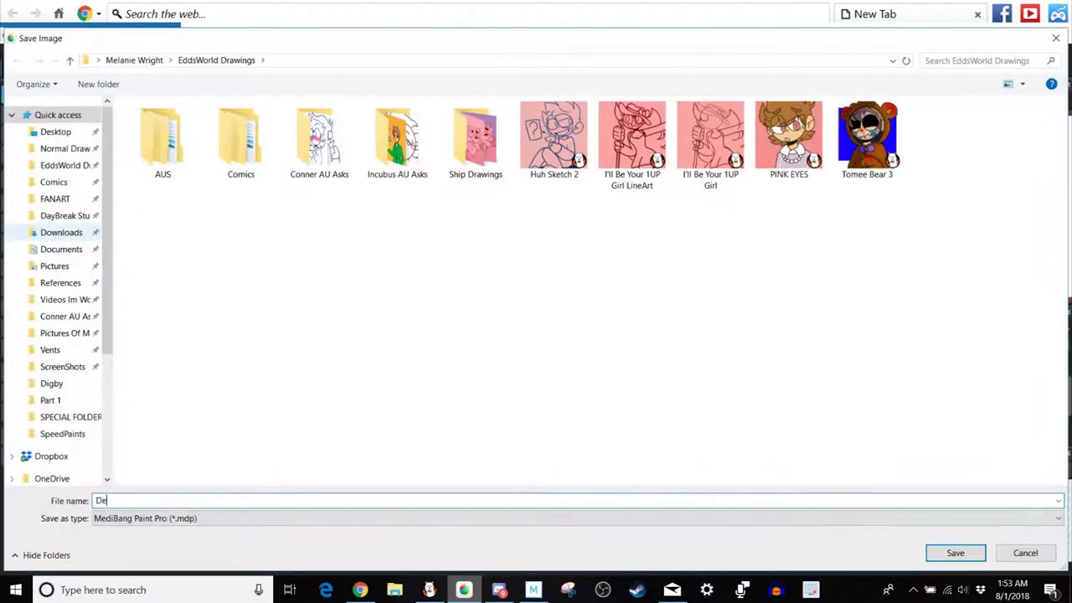
{"action": "type", "text": "ku 1"}
{"action": "left_click", "coordinate": [206, 517]}
{"action": "left_click", "coordinate": [115, 448]}
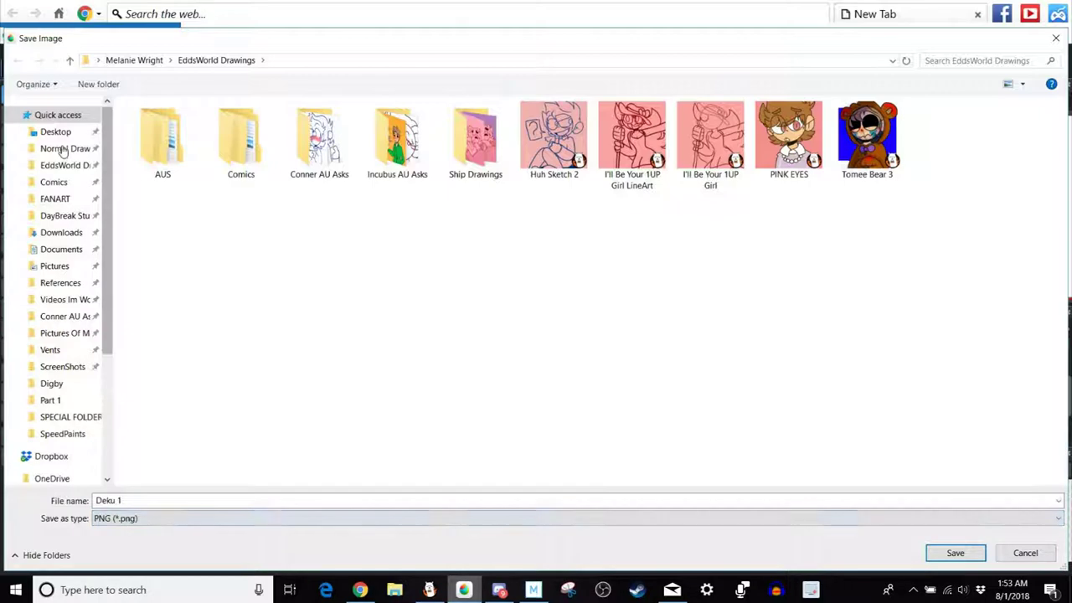
{"action": "left_click", "coordinate": [65, 148]}
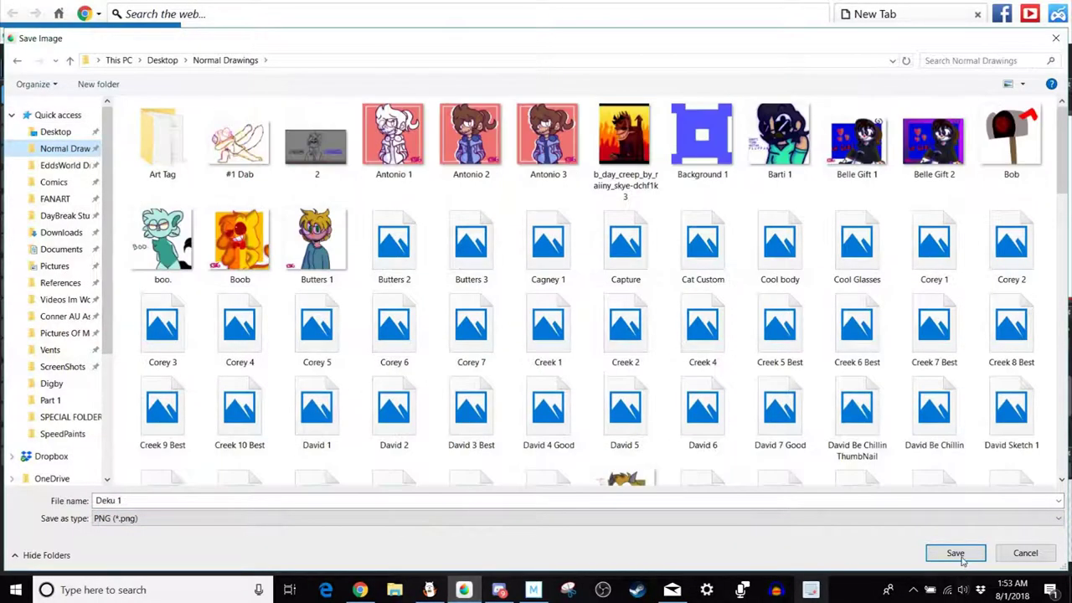
{"action": "left_click", "coordinate": [957, 553]}
{"action": "key", "text": "Return"}
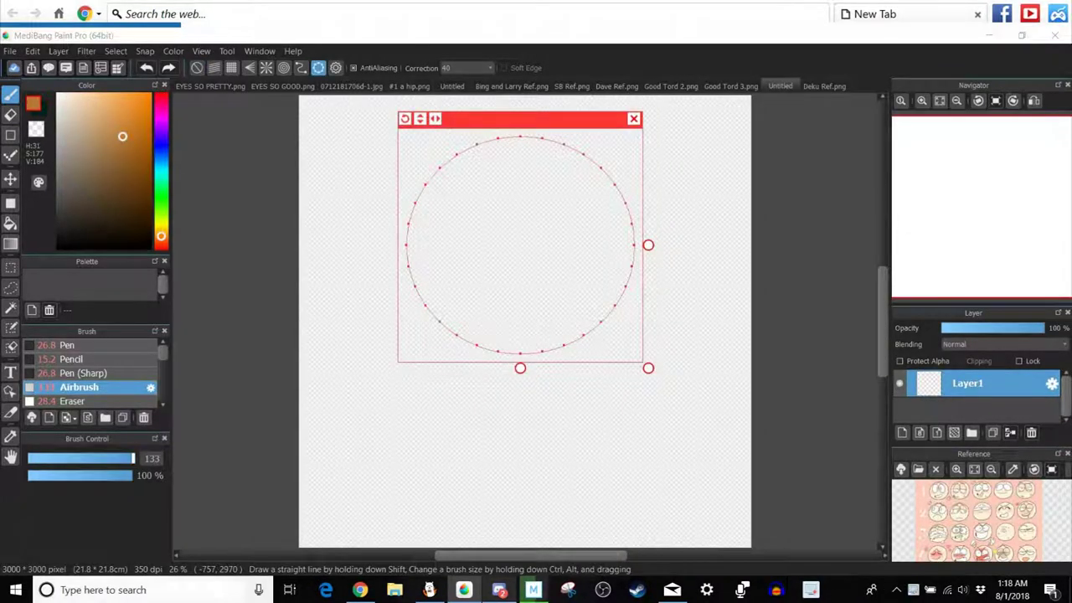
Shrink the circular snap guide on the blank canvas and choose the Pen brush with a near-black brown colour.
{"action": "left_click_drag", "start_coordinate": [649, 368], "coordinate": [630, 351]}
{"action": "left_click_drag", "start_coordinate": [115, 222], "coordinate": [151, 236]}
{"action": "left_click", "coordinate": [97, 345]}
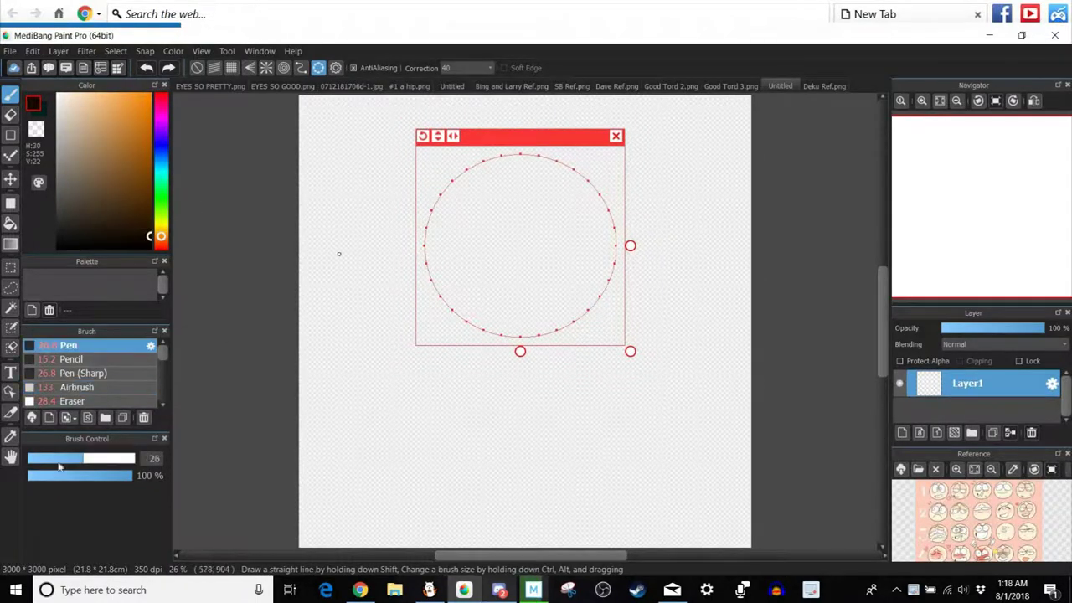